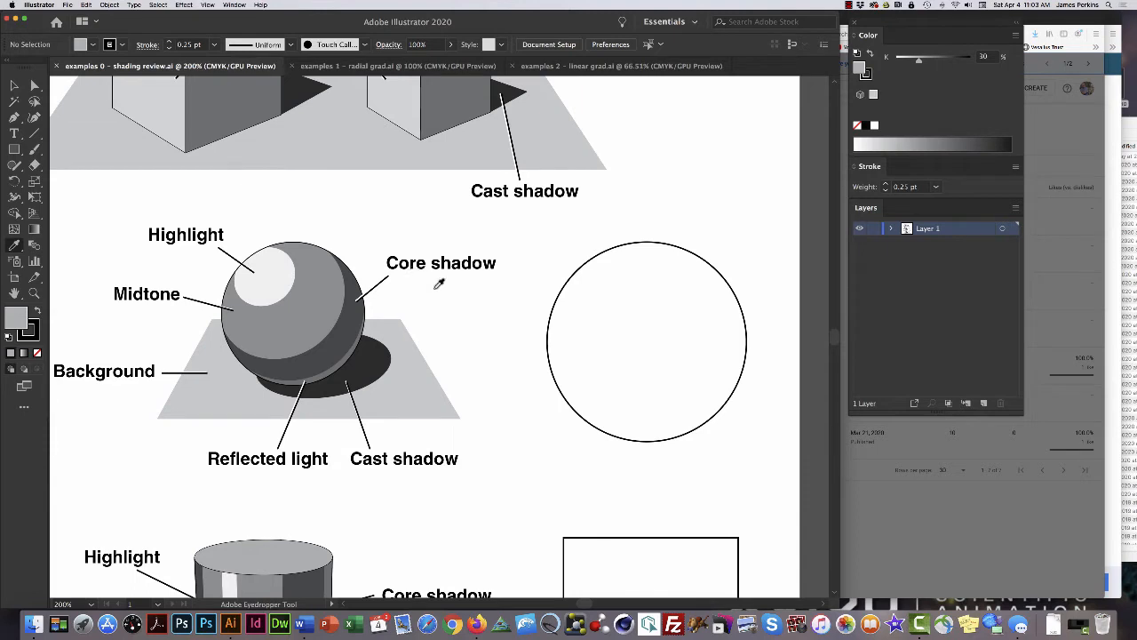
# Bring up the gradient settings and place them beside the blank circle next to the shaded sphere.
pyautogui.press('super')
pyautogui.press('alt')
pyautogui.scroll(-1, 585, 233)
pyautogui.click(234, 4)
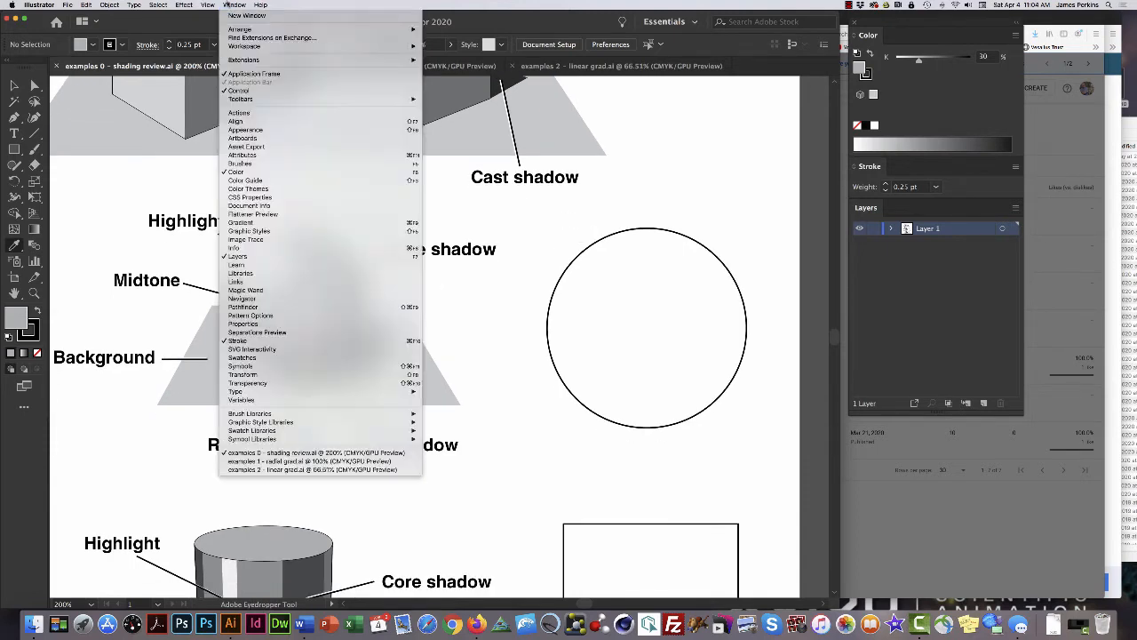
pyautogui.click(254, 222)
pyautogui.moveTo(676, 125); pyautogui.dragTo(711, 116)
pyautogui.moveTo(585, 196); pyautogui.dragTo(450, 181)
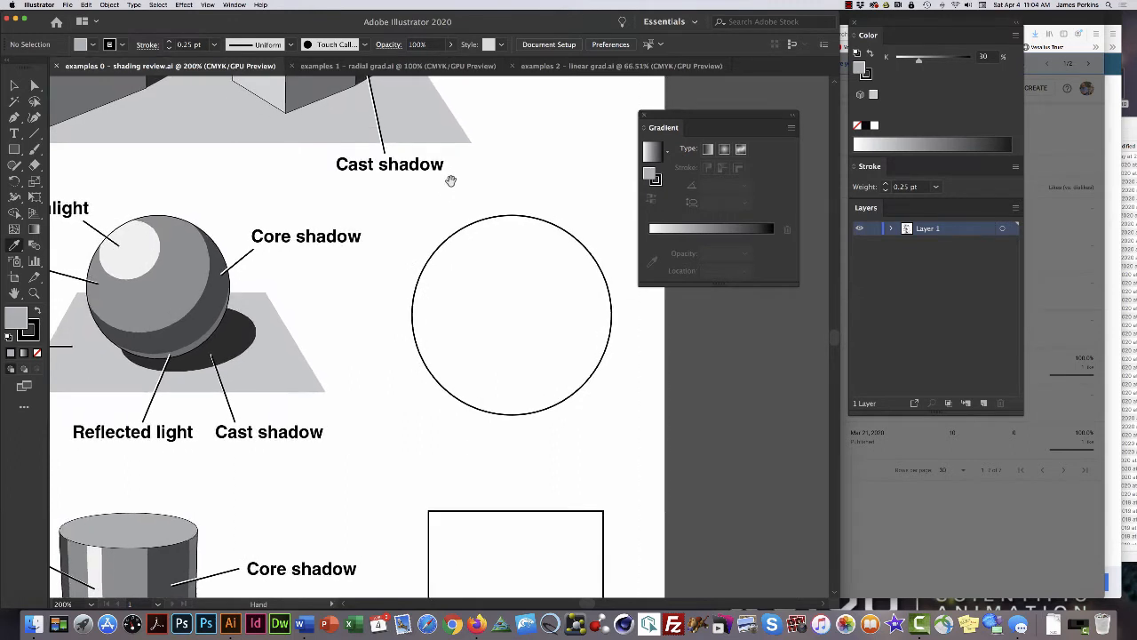
# Fill the blank circle with the white-to-black gradient and change its type to radial.
pyautogui.click(523, 254)
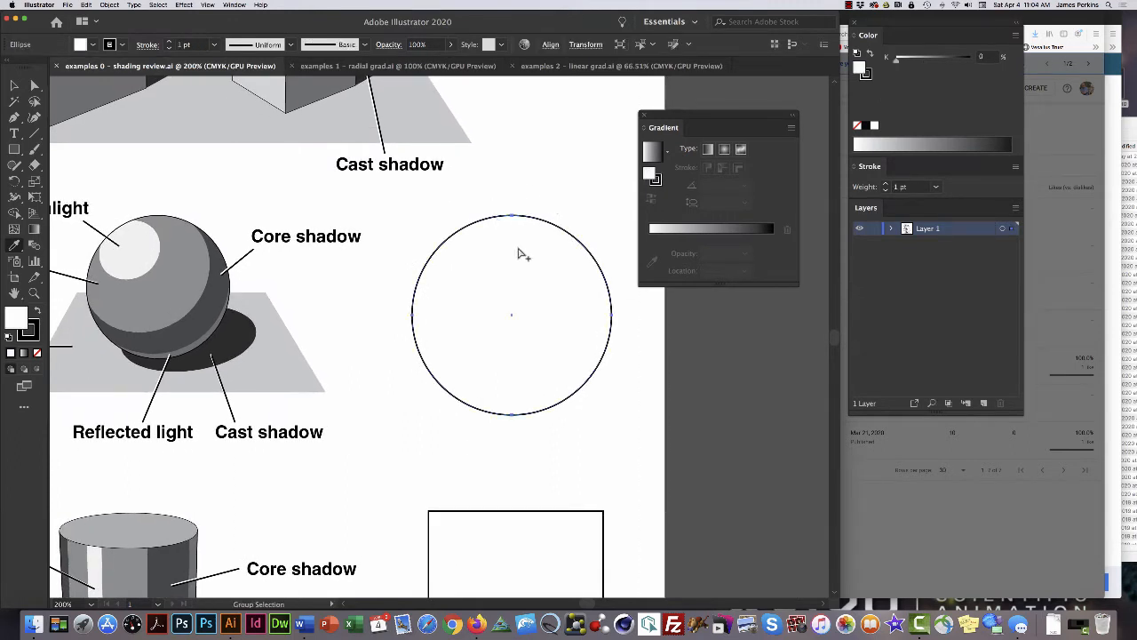
pyautogui.press('i')
pyautogui.moveTo(891, 24); pyautogui.dragTo(848, 95)
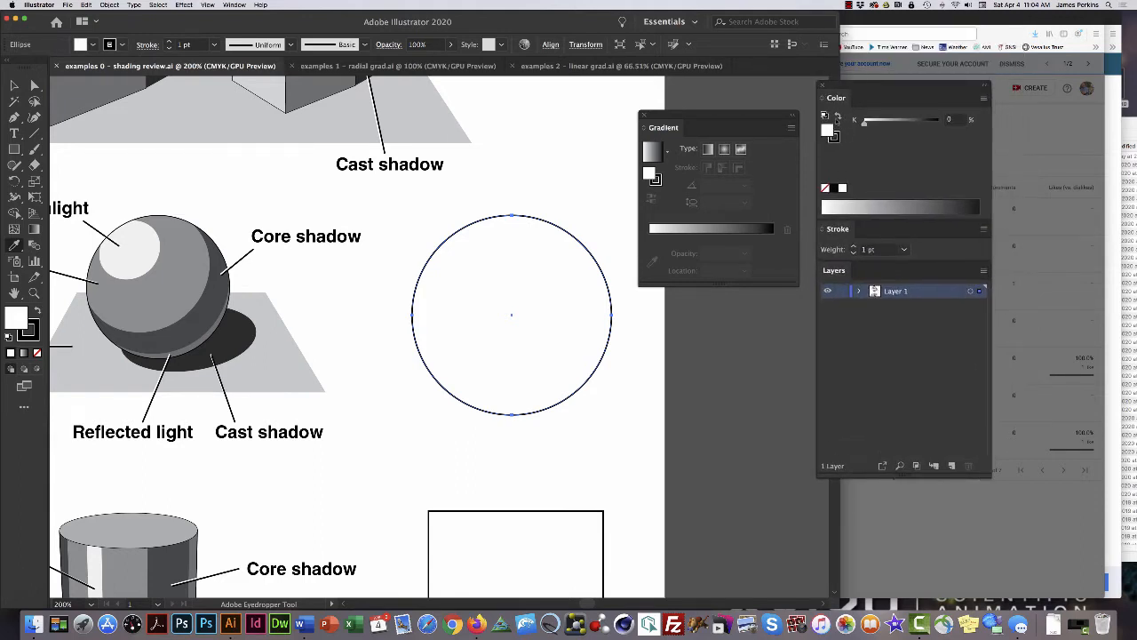
pyautogui.hscroll(1, 621, 184)
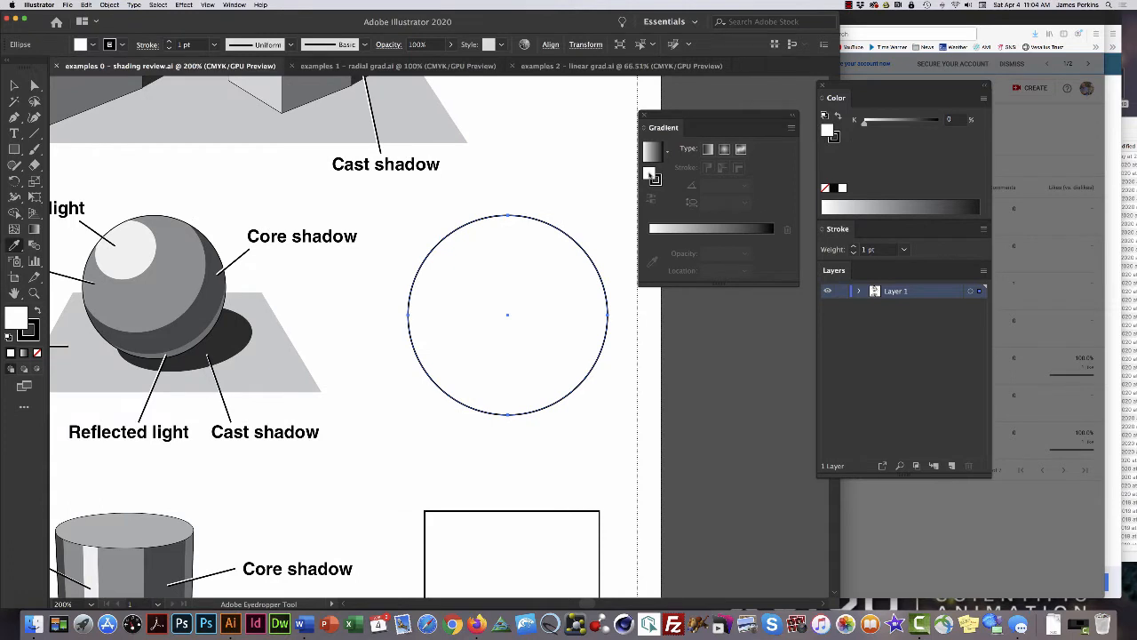
pyautogui.click(655, 180)
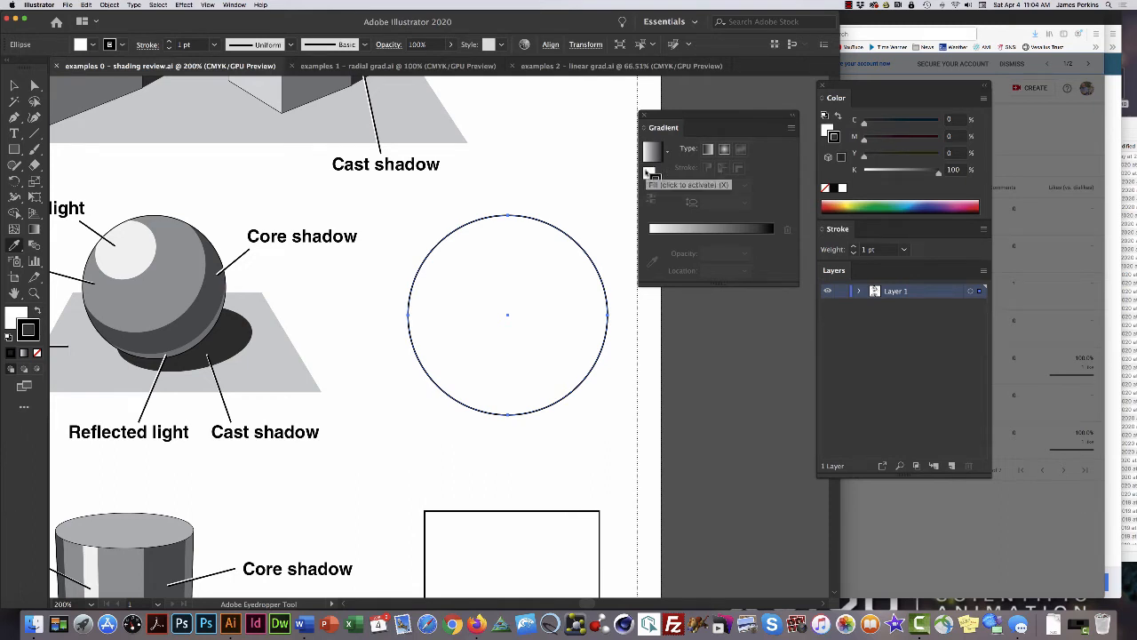
pyautogui.click(648, 173)
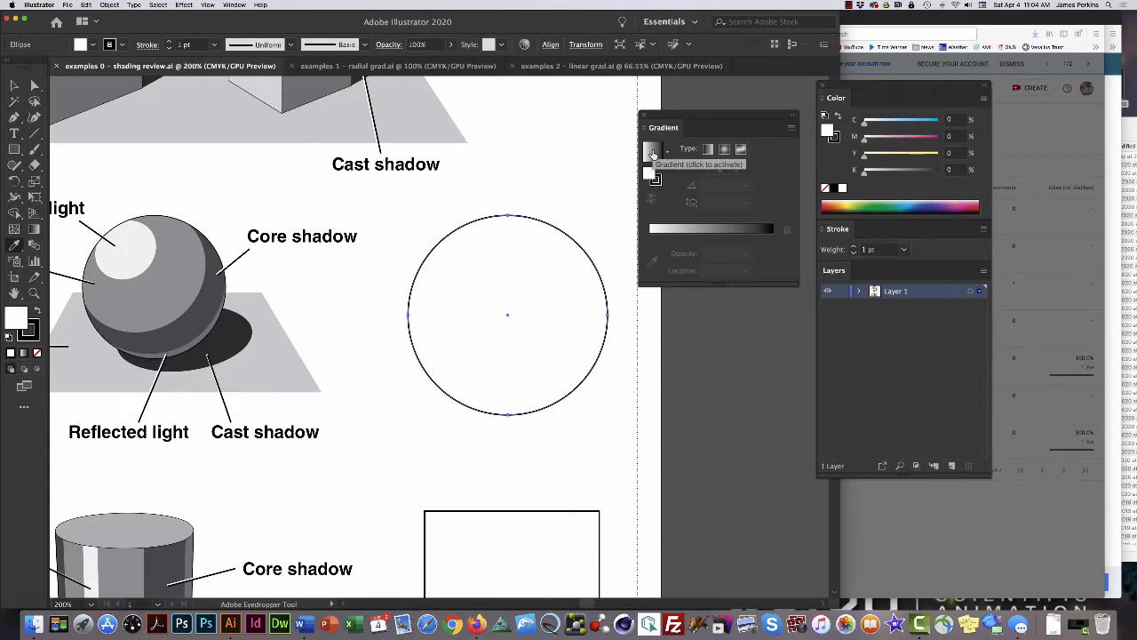
pyautogui.click(653, 154)
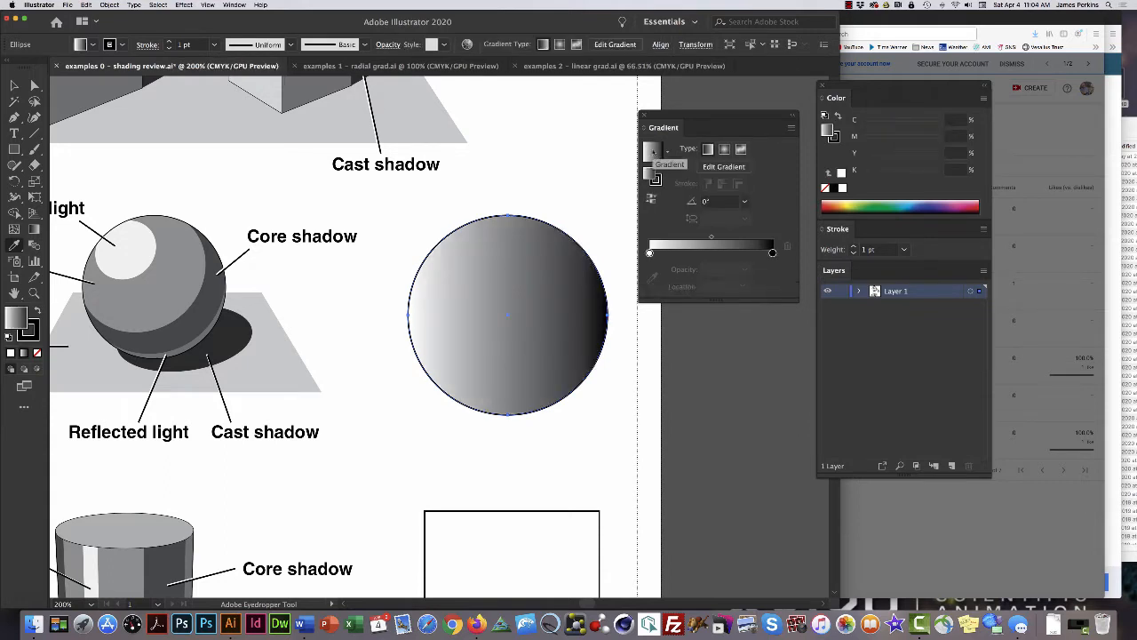
pyautogui.moveTo(696, 115); pyautogui.dragTo(681, 149)
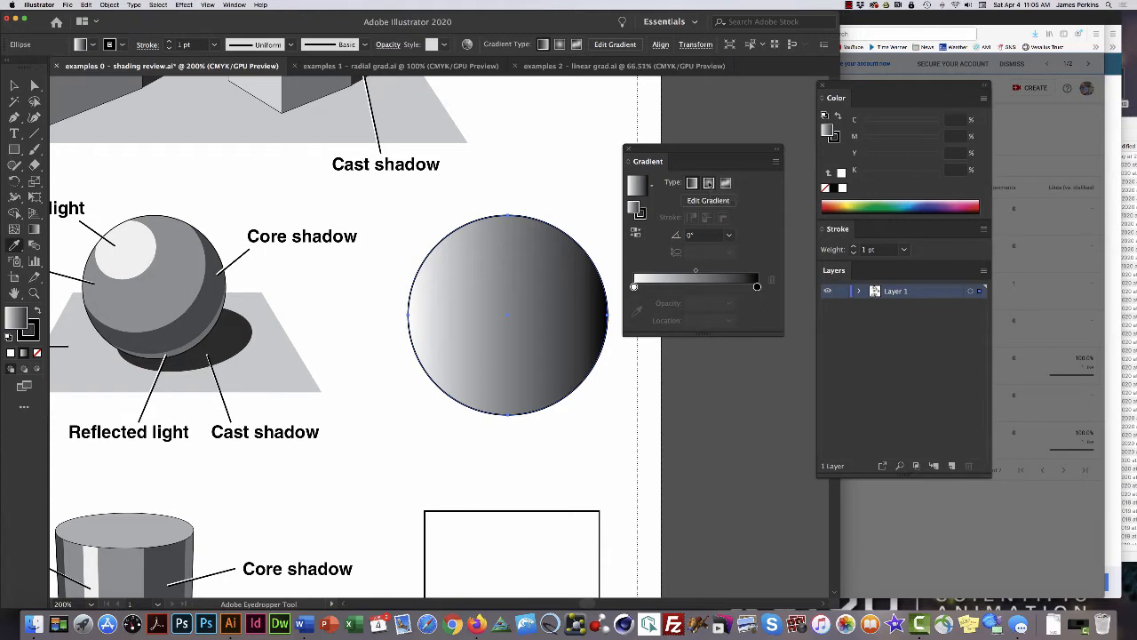
pyautogui.click(708, 182)
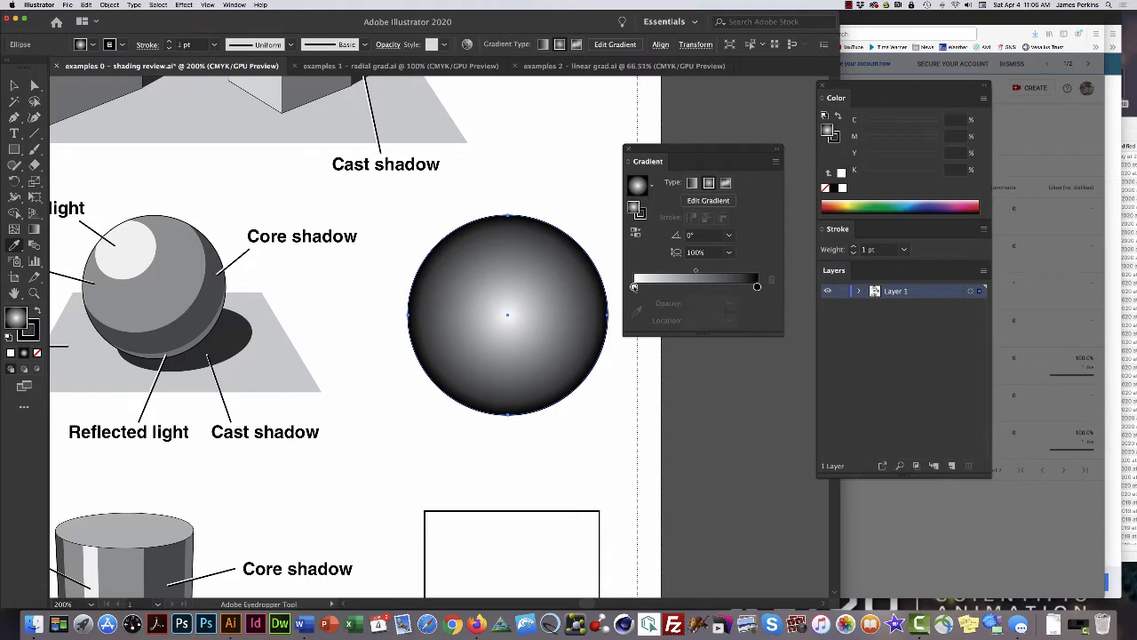
# Select the white gradient stop and examine its colour and opacity options.
pyautogui.click(633, 286)
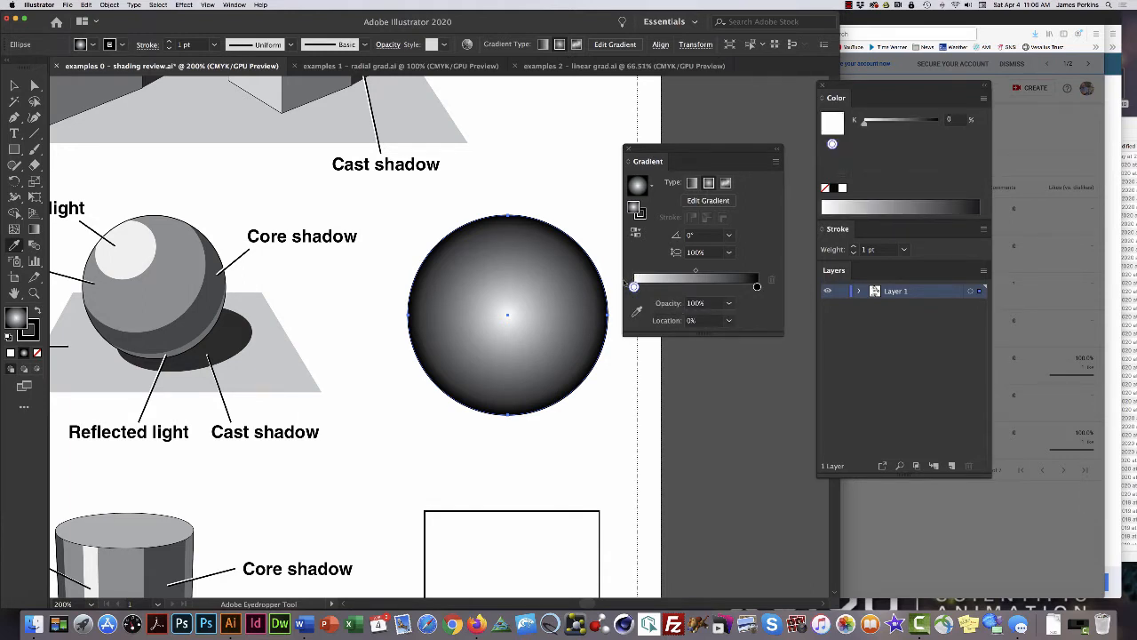
pyautogui.moveTo(868, 88)
pyautogui.mouseDown()
pyautogui.moveTo(844, 125)
pyautogui.moveTo(845, 153)
pyautogui.mouseUp()
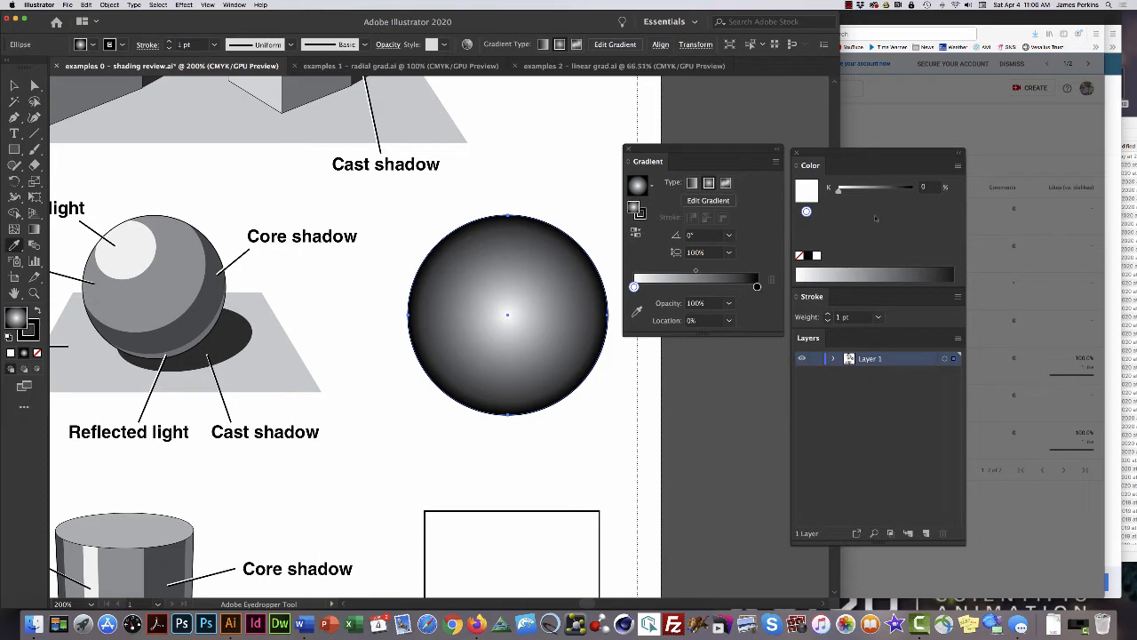
pyautogui.click(649, 289)
pyautogui.moveTo(649, 287); pyautogui.dragTo(645, 384)
pyautogui.doubleClick(633, 286)
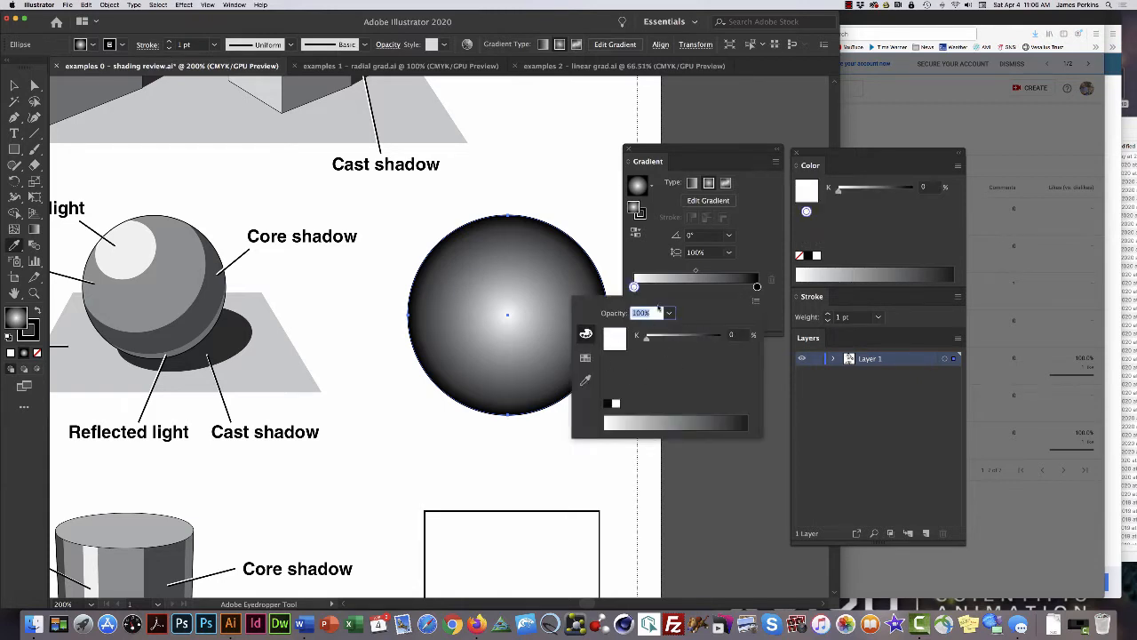
pyautogui.click(641, 259)
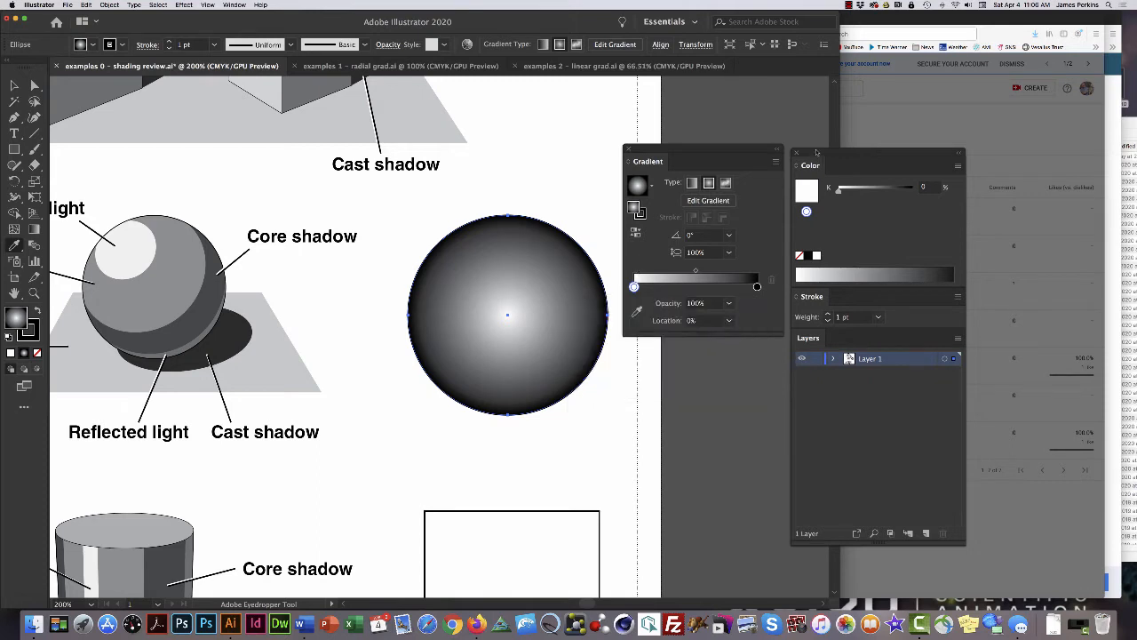
# Place the colour settings directly beside the gradient settings, keeping the white stop at 0% black.
pyautogui.moveTo(816, 155); pyautogui.dragTo(1104, 176)
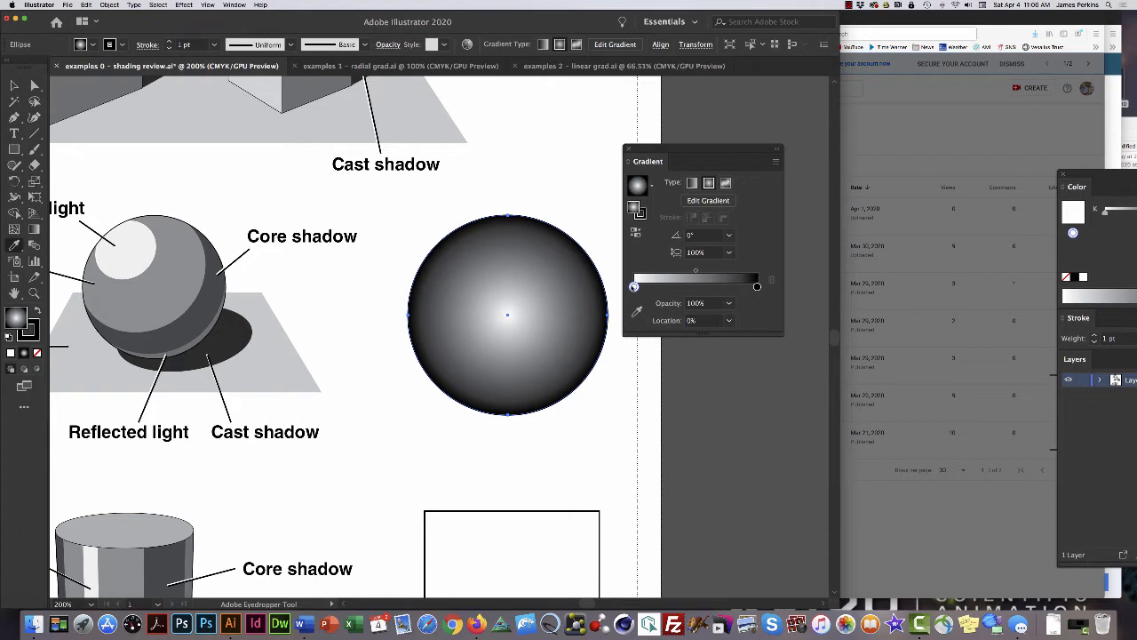
pyautogui.doubleClick(633, 286)
pyautogui.click(639, 254)
pyautogui.moveTo(1117, 175); pyautogui.dragTo(848, 136)
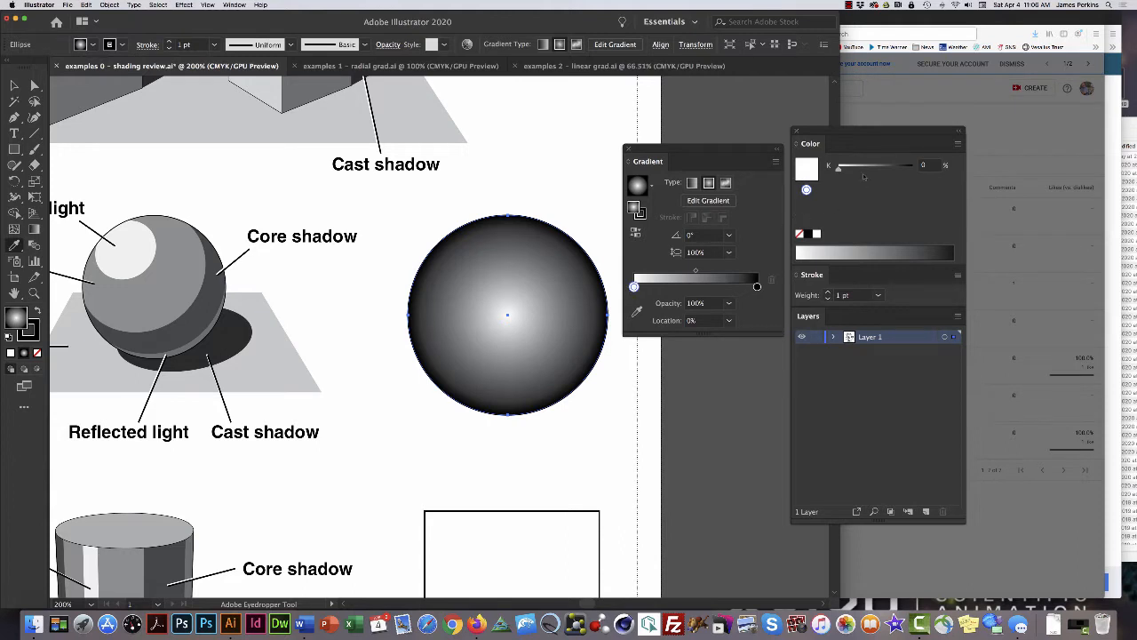
pyautogui.moveTo(839, 169)
pyautogui.mouseDown()
pyautogui.moveTo(872, 168)
pyautogui.moveTo(837, 169)
pyautogui.mouseUp()
# Try the white stop at about 40% and the black stop at about 46%, returning each to its own end.
pyautogui.moveTo(634, 286); pyautogui.dragTo(682, 286)
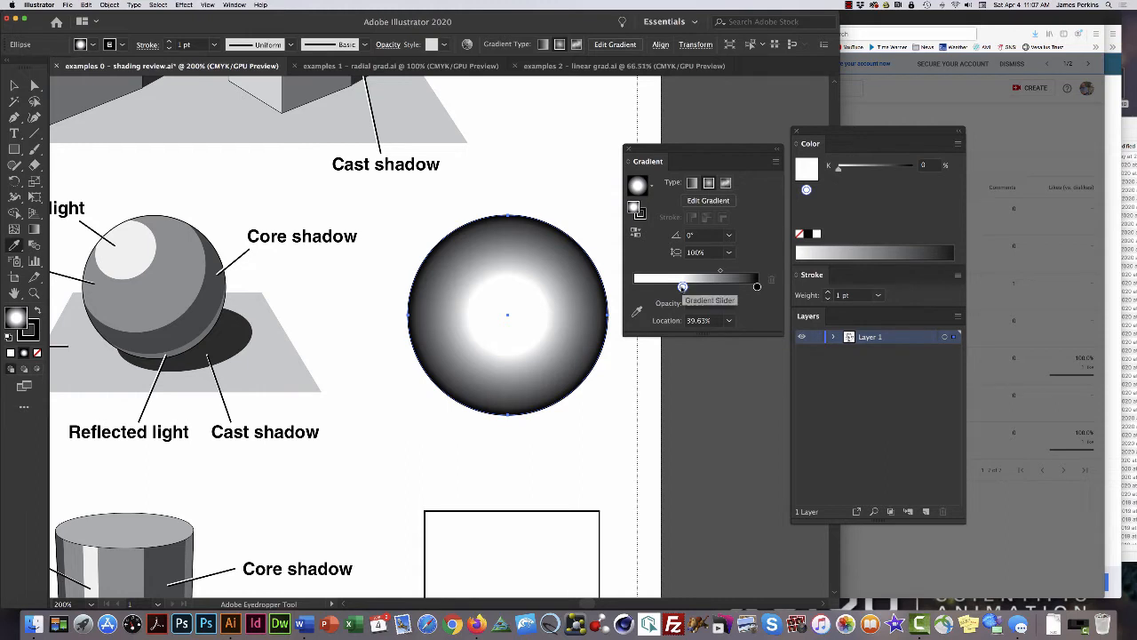
pyautogui.moveTo(683, 286); pyautogui.dragTo(620, 281)
pyautogui.click(756, 286)
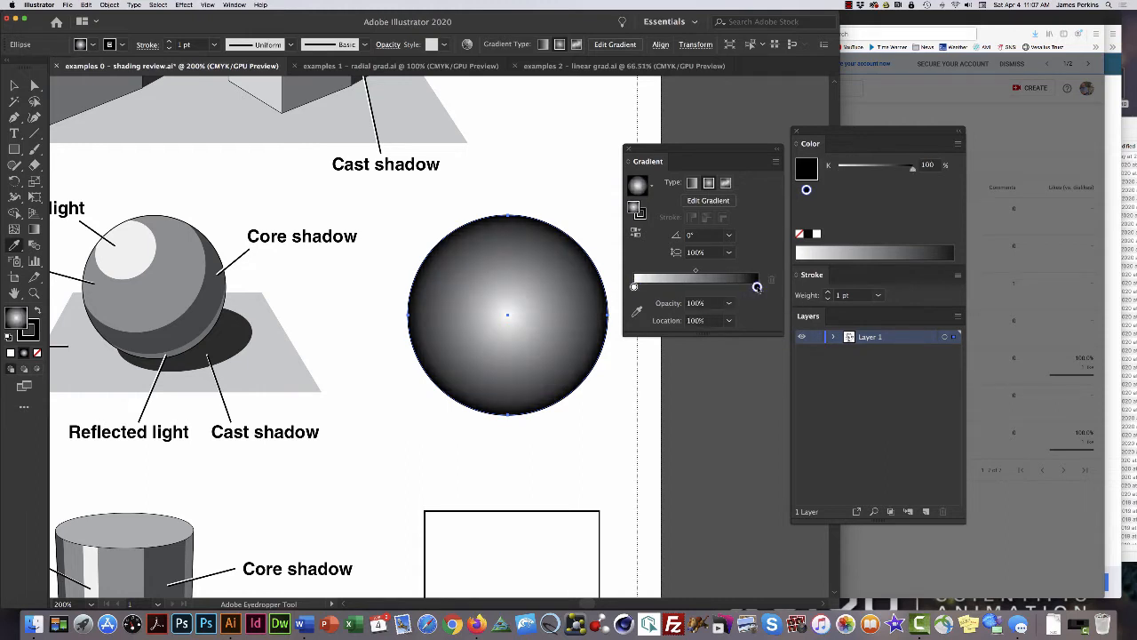
pyautogui.moveTo(757, 286); pyautogui.dragTo(690, 286)
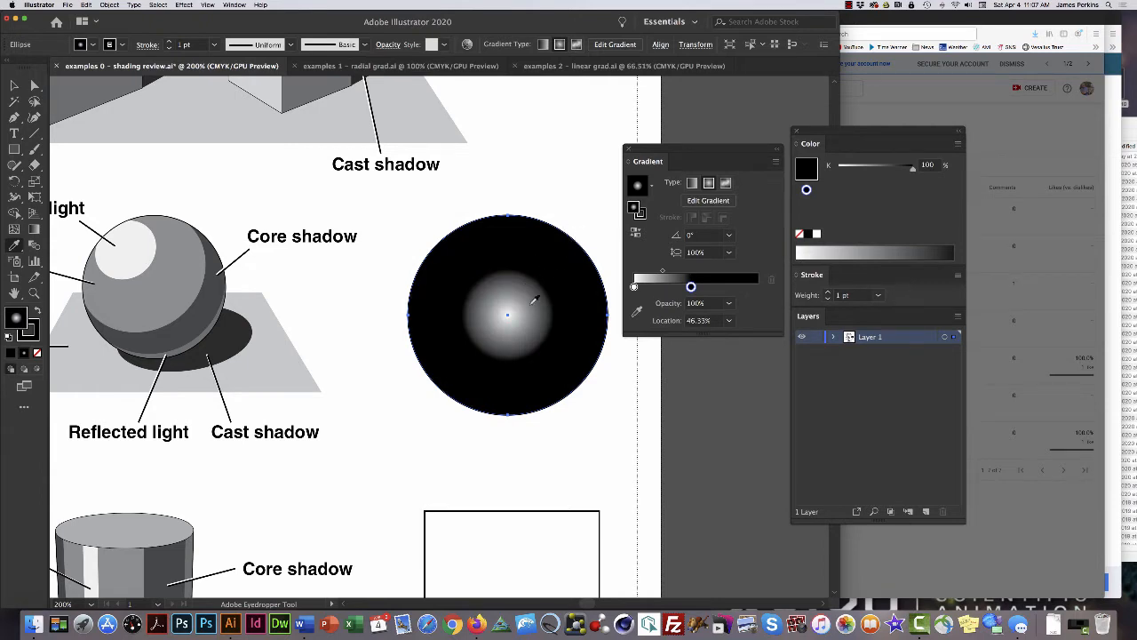
pyautogui.moveTo(690, 286); pyautogui.dragTo(756, 286)
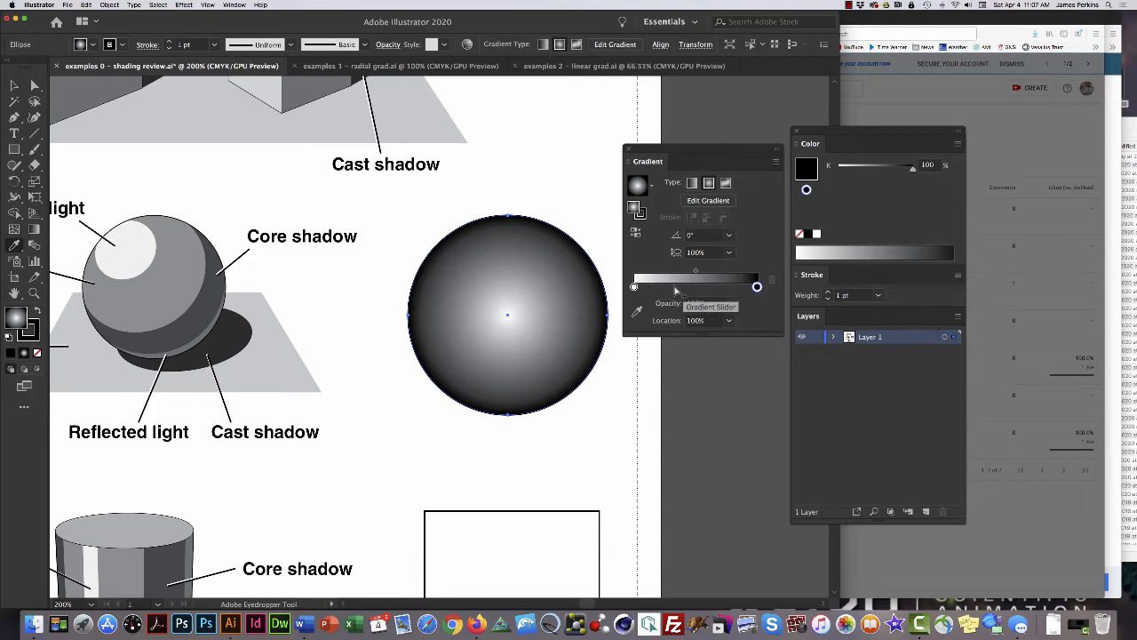
# Add a gray gradient stop at about 33%, move the black stop to about 83%, and add another black stop at the outer end.
pyautogui.click(674, 293)
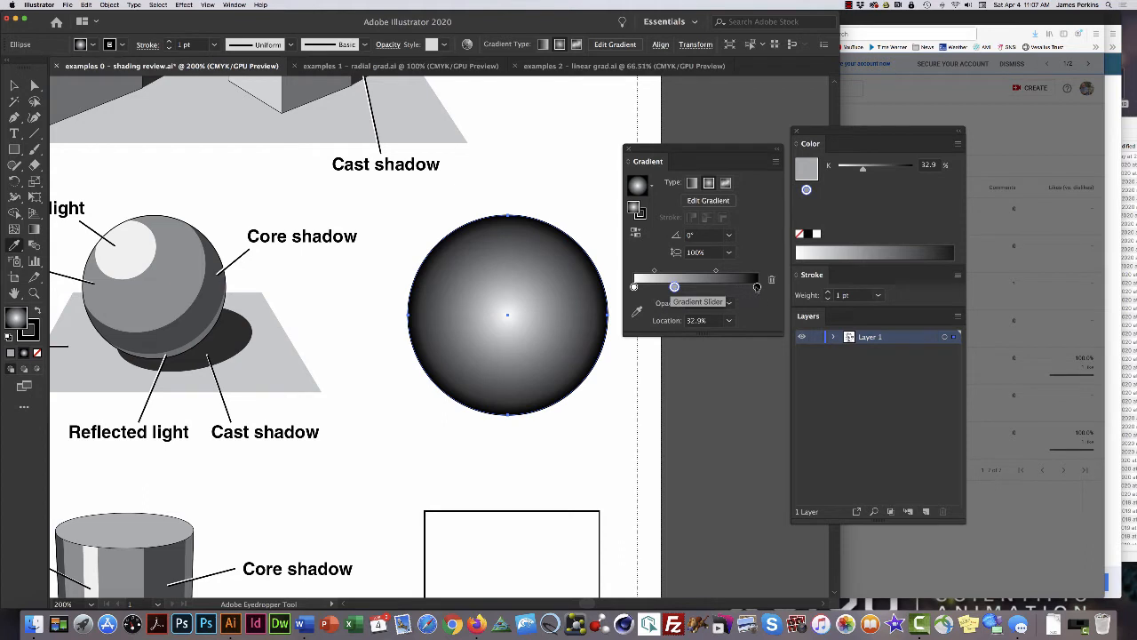
pyautogui.moveTo(757, 286); pyautogui.dragTo(735, 286)
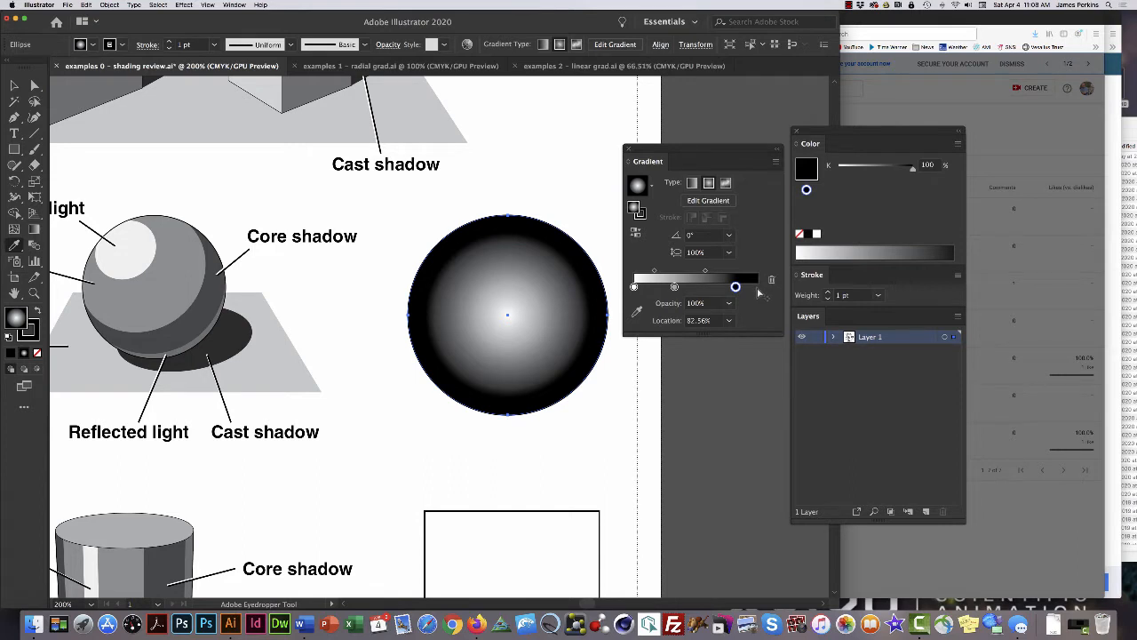
pyautogui.click(757, 290)
pyautogui.click(674, 286)
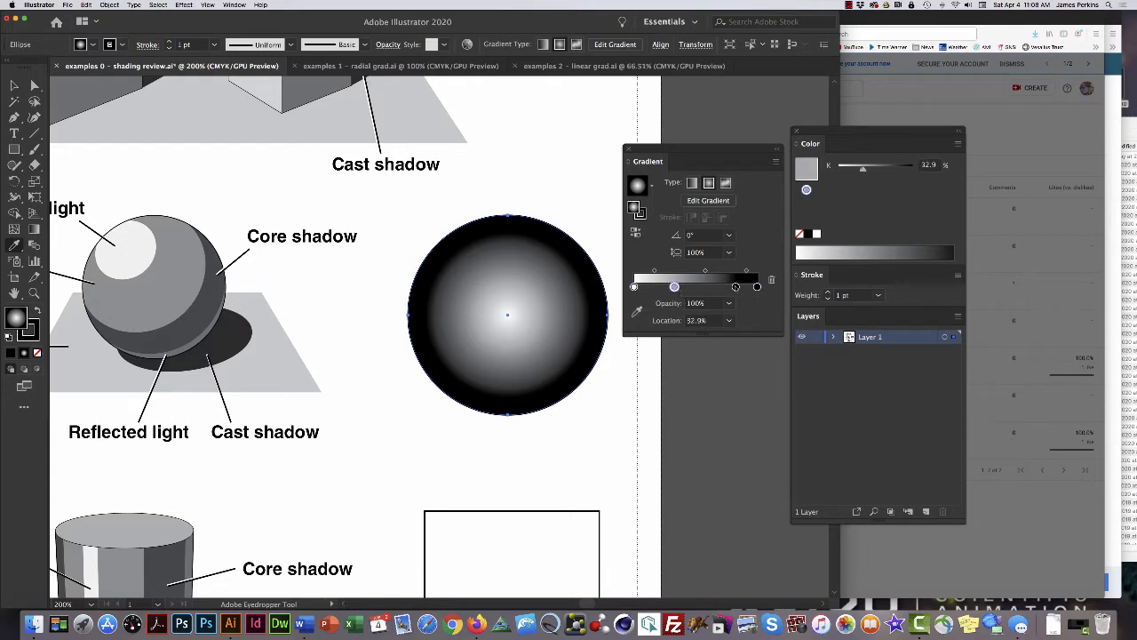
pyautogui.click(736, 286)
pyautogui.click(757, 286)
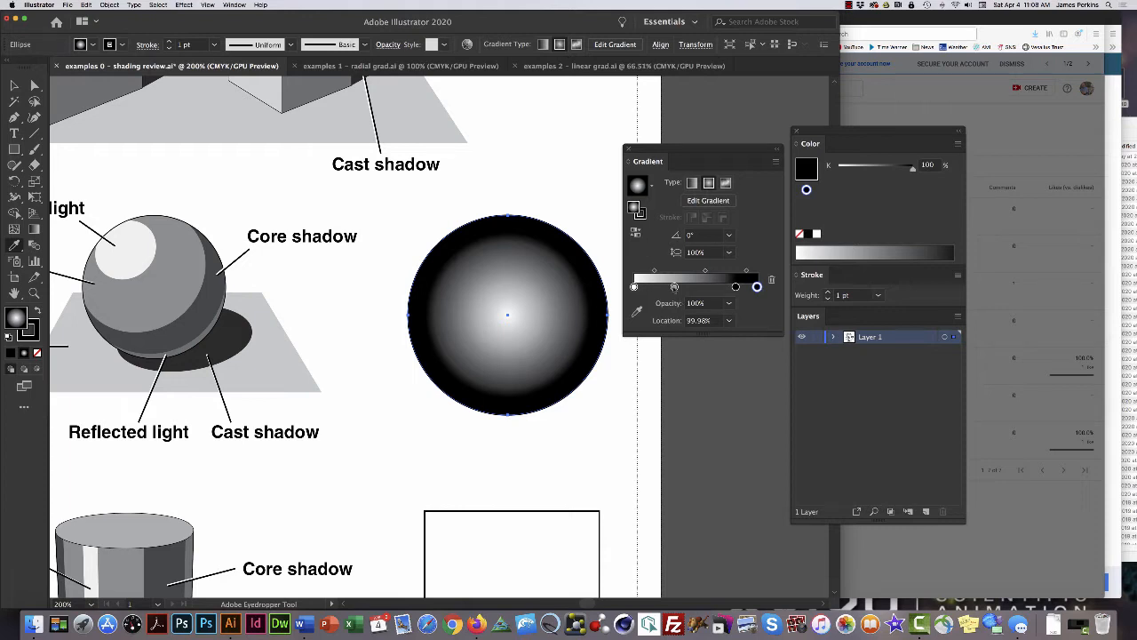
# Set the midtone gradient stop at about 33% to 50% black.
pyautogui.click(674, 287)
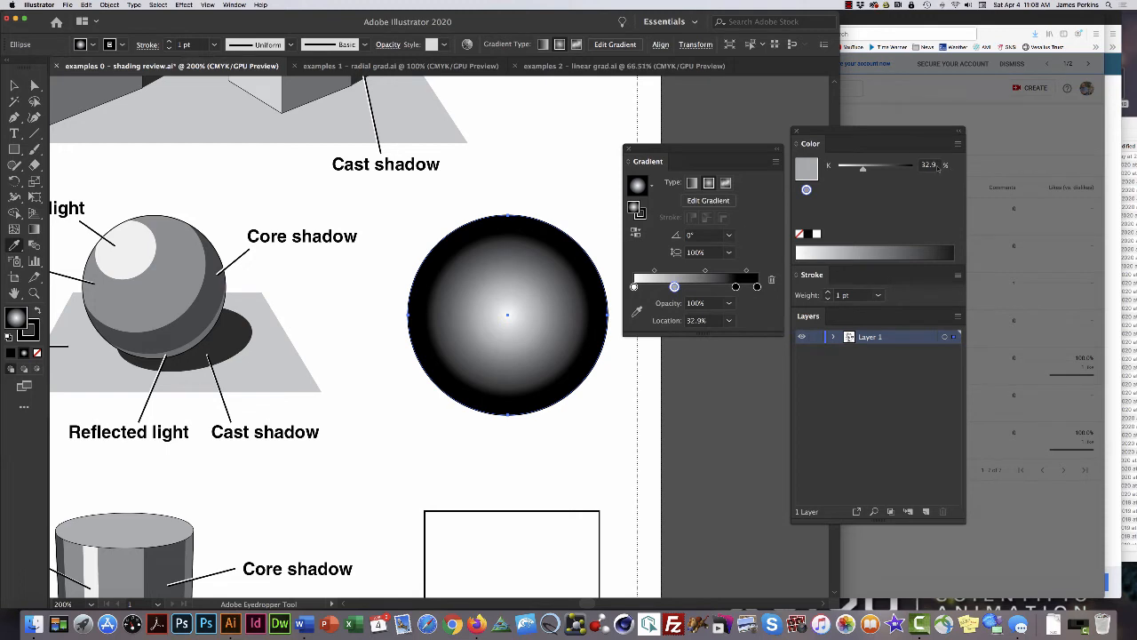
pyautogui.moveTo(940, 165); pyautogui.dragTo(911, 165)
pyautogui.write('50')
pyautogui.press('Return')
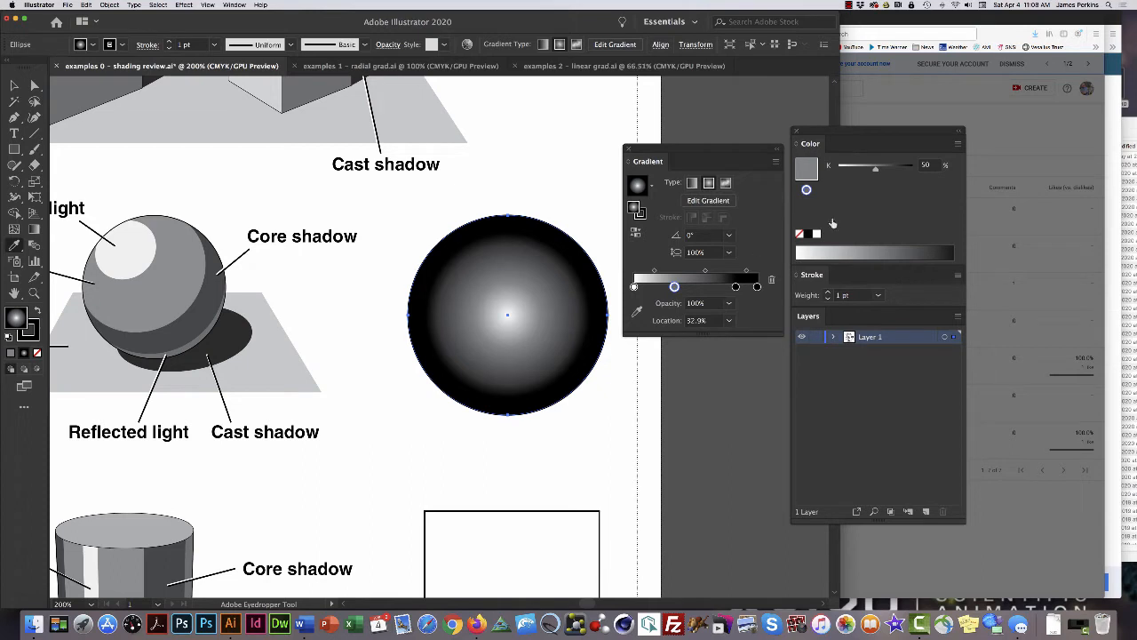
# Try a tighter highlight with the white stop at about 8% and its midpoint at 13%, returning the stop to 0%.
pyautogui.click(633, 286)
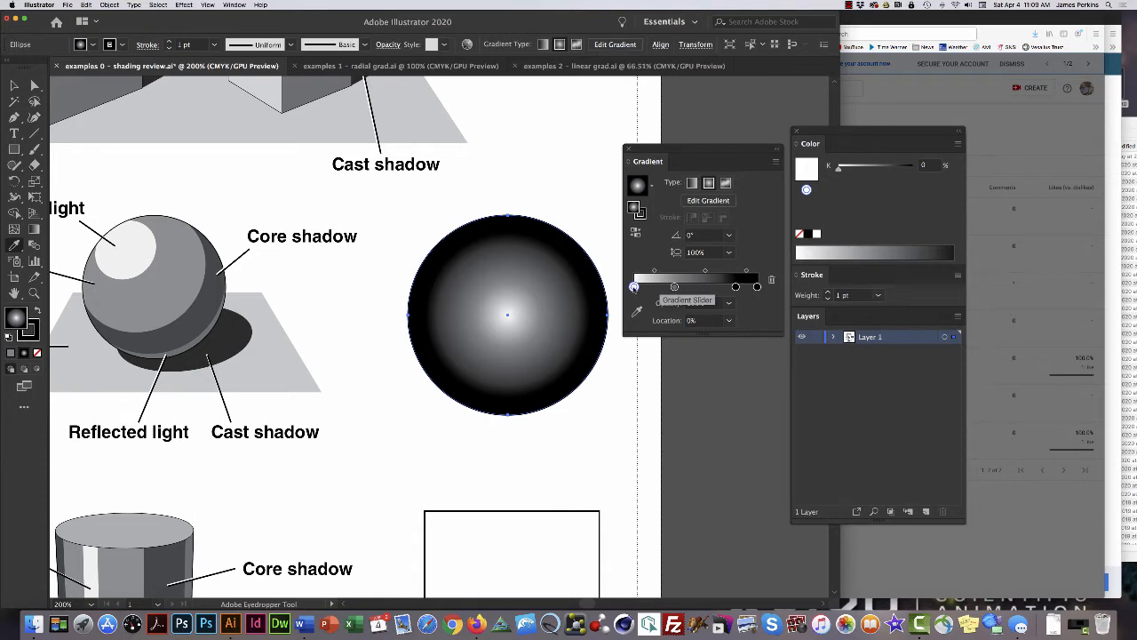
pyautogui.moveTo(633, 287); pyautogui.dragTo(644, 287)
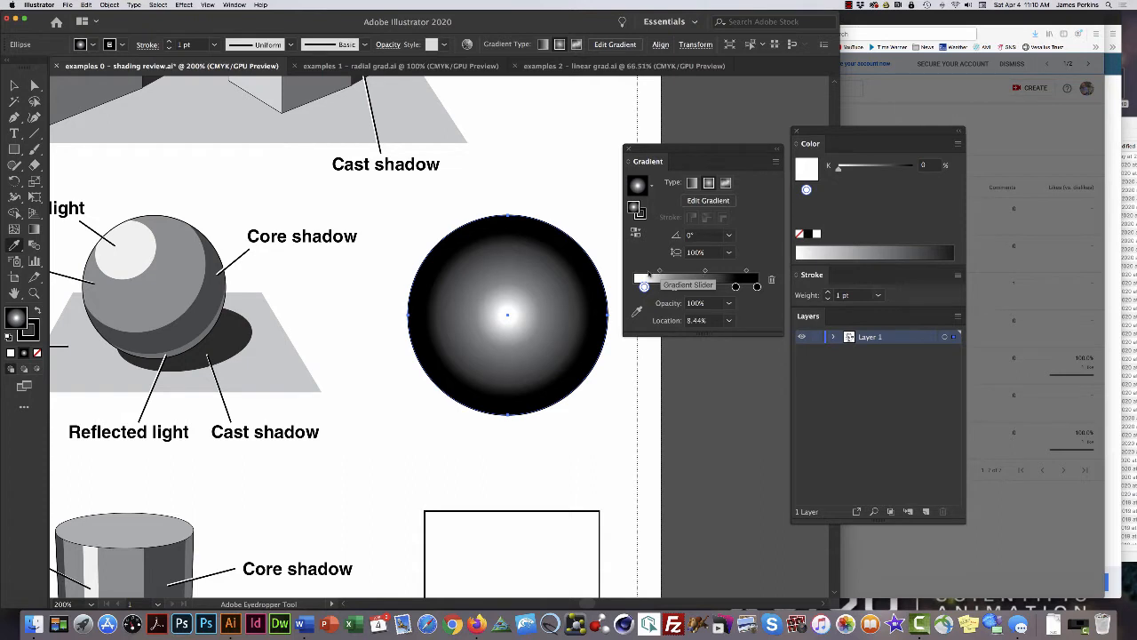
pyautogui.click(674, 281)
pyautogui.moveTo(659, 271); pyautogui.dragTo(648, 272)
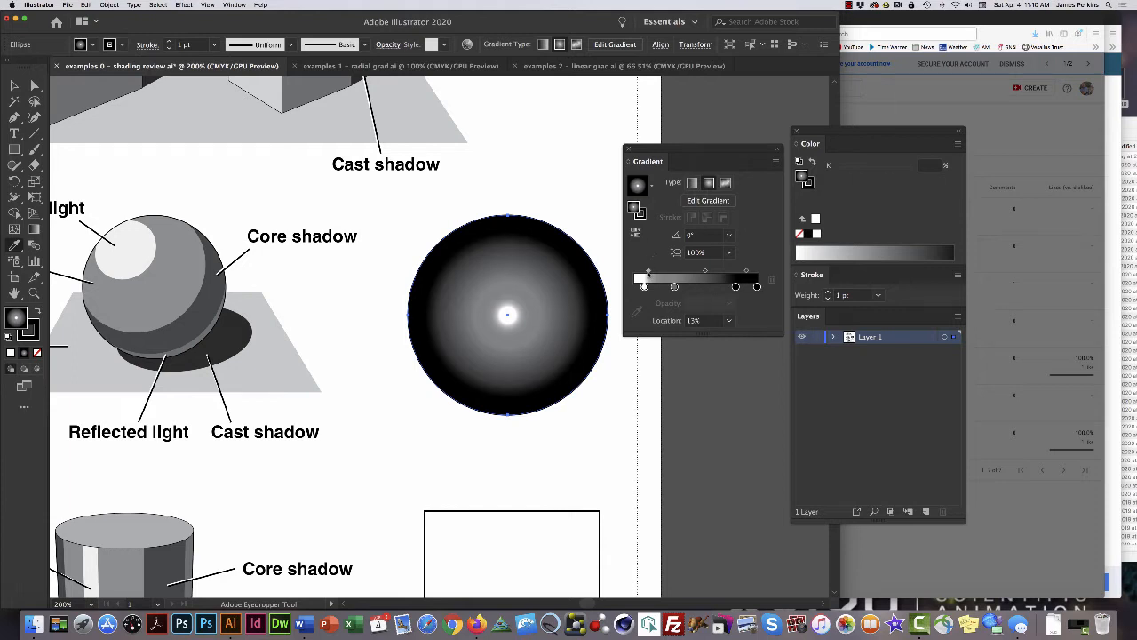
pyautogui.moveTo(648, 271)
pyautogui.mouseDown()
pyautogui.moveTo(661, 271)
pyautogui.moveTo(634, 286)
pyautogui.mouseUp()
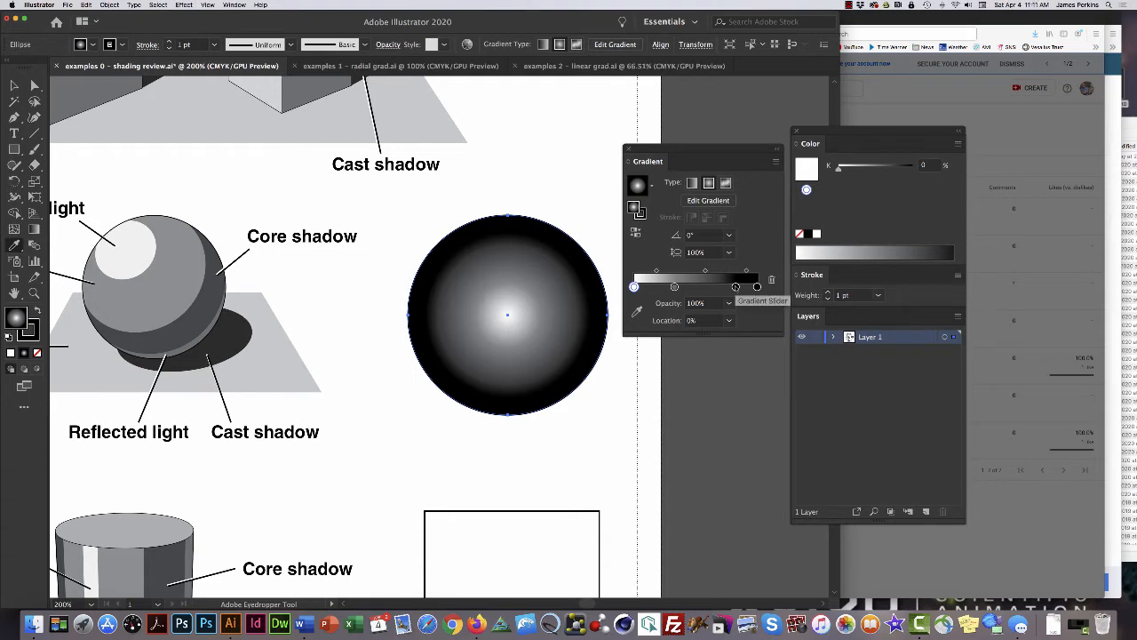
# Move the core shadow stop to about 74% and set it to 80% black, checking it against the midtone stop.
pyautogui.moveTo(735, 286); pyautogui.dragTo(723, 286)
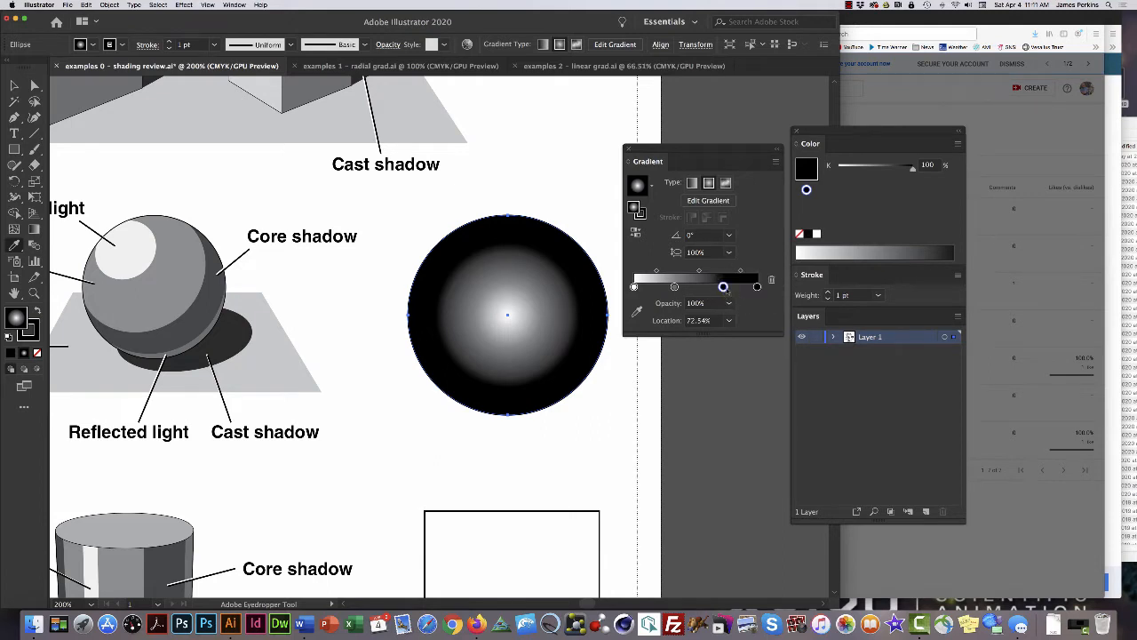
pyautogui.moveTo(723, 286); pyautogui.dragTo(725, 287)
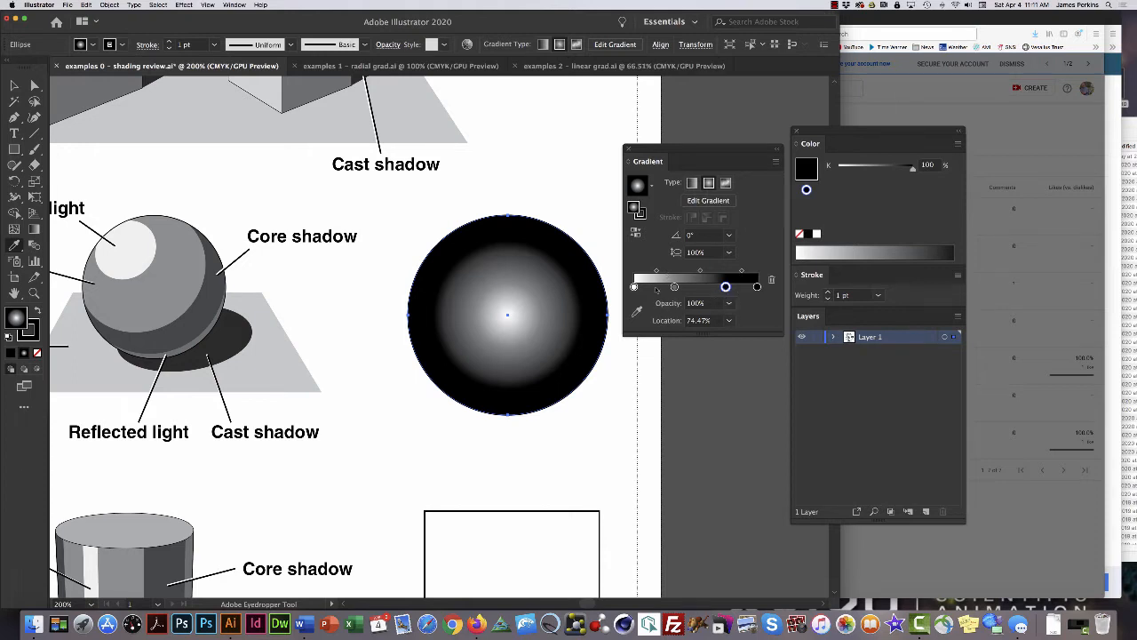
pyautogui.click(928, 165)
pyautogui.write('80')
pyautogui.press('Return')
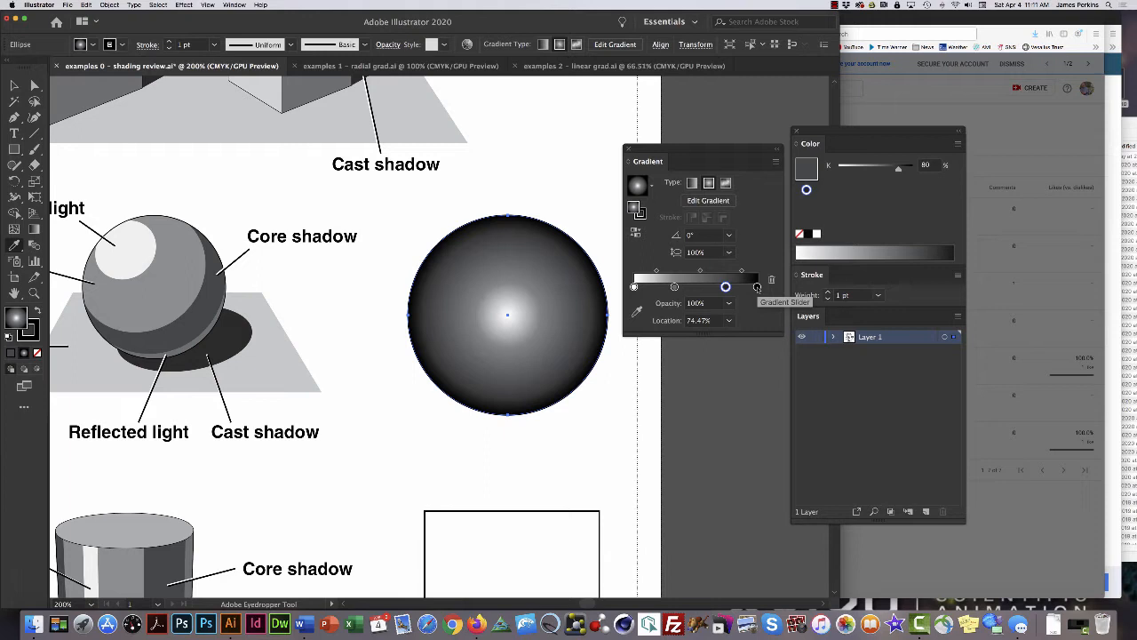
pyautogui.click(675, 287)
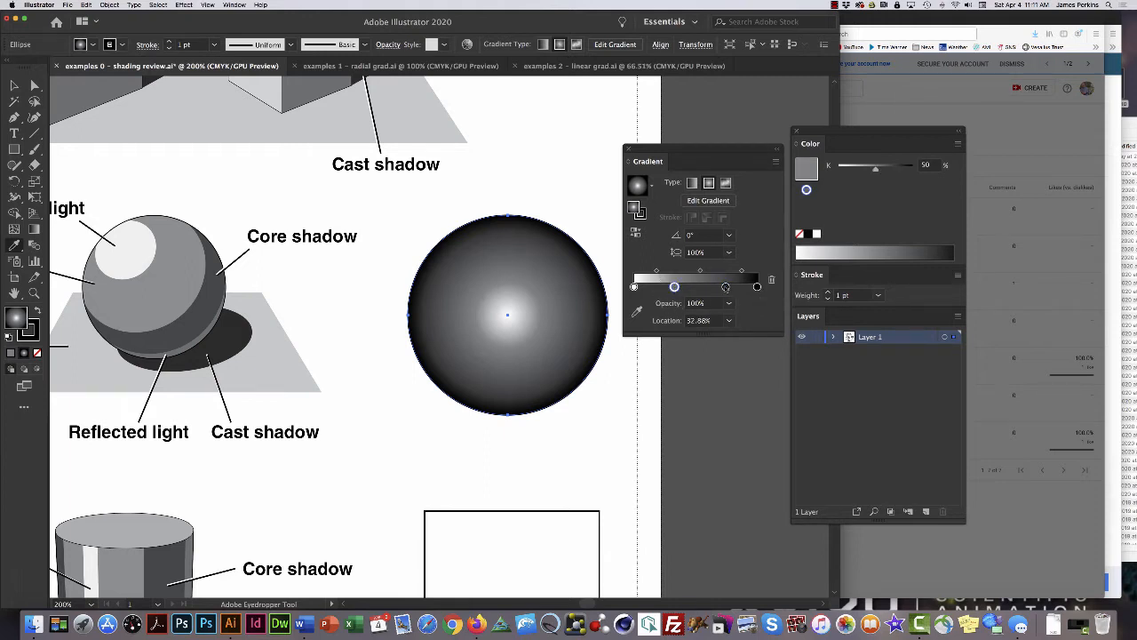
pyautogui.click(726, 287)
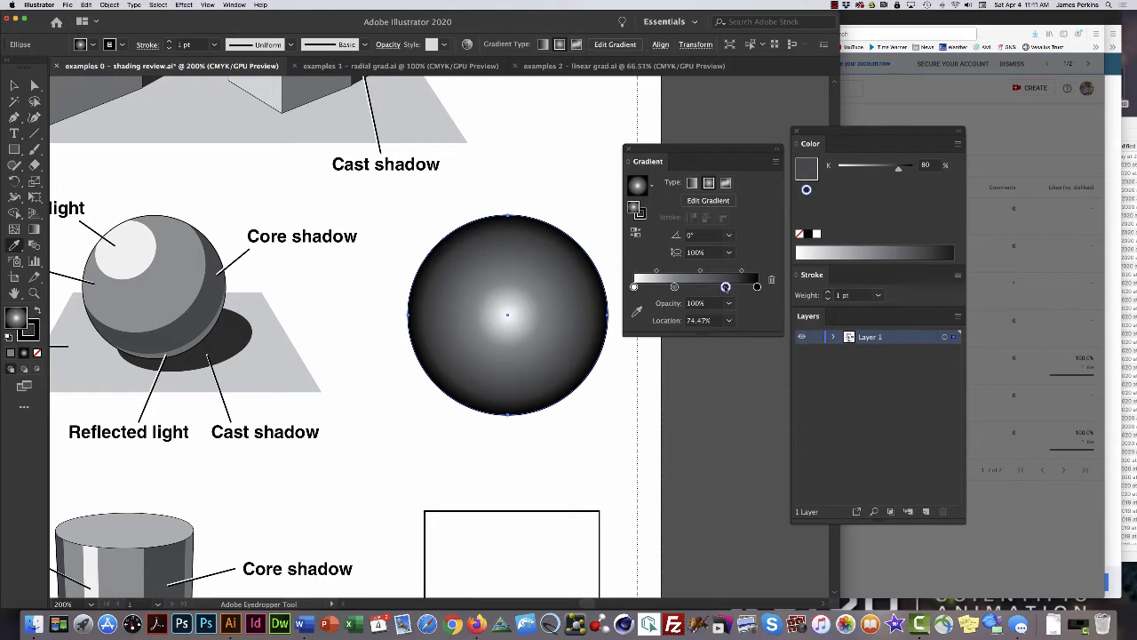
# Set the reflected light gradient stop at the outer end to 60% black, after trying 70%.
pyautogui.click(757, 287)
pyautogui.click(939, 164)
pyautogui.write('70')
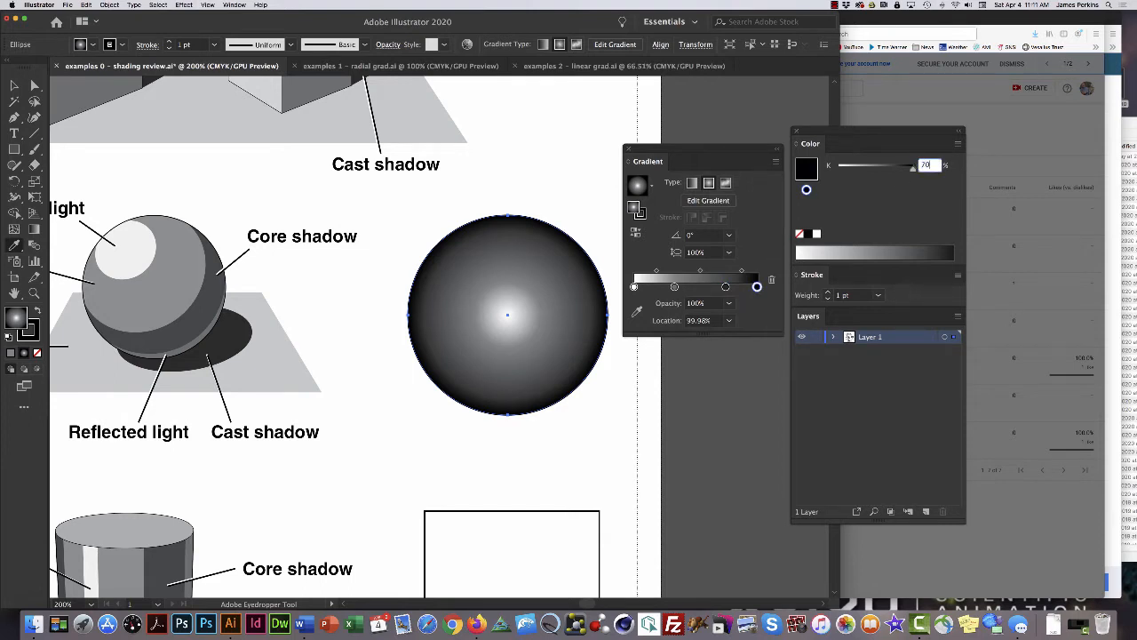
pyautogui.press('Return')
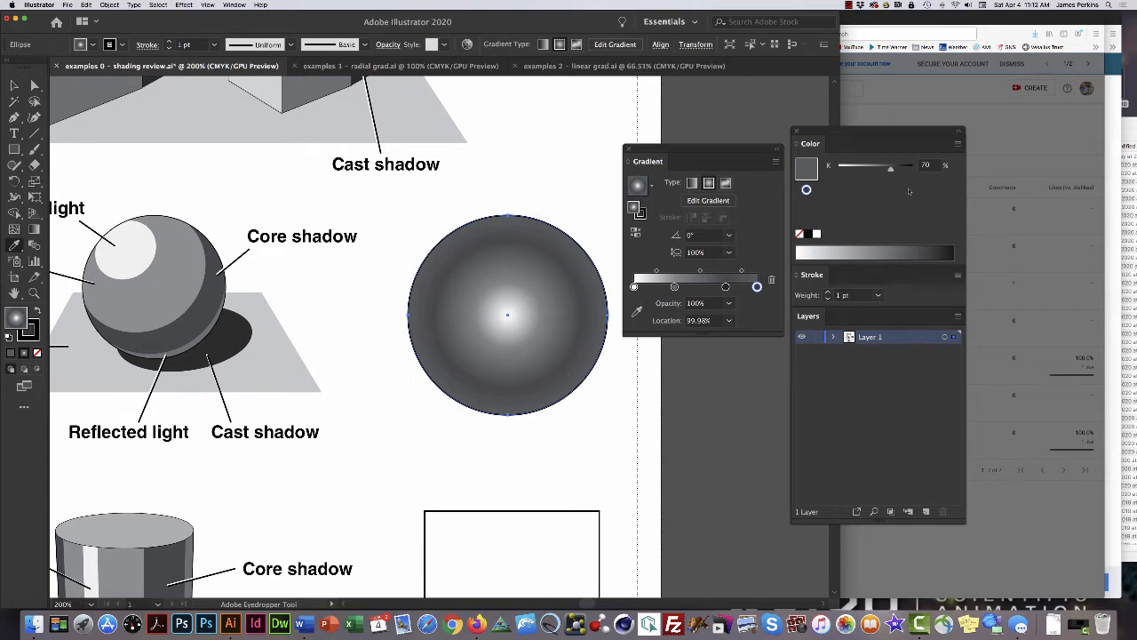
pyautogui.moveTo(931, 166); pyautogui.dragTo(904, 164)
pyautogui.write('60')
pyautogui.press('Return')
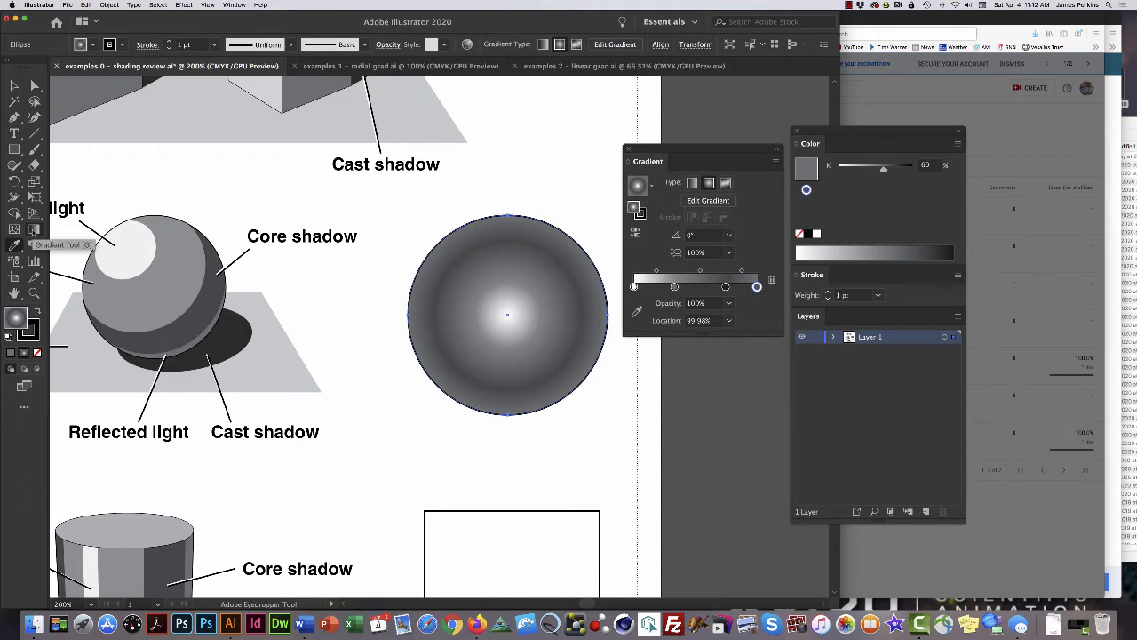
# With the Gradient tool, move the midtone stop on the circle to about 35% and the core shadow stop slightly inward.
pyautogui.click(33, 233)
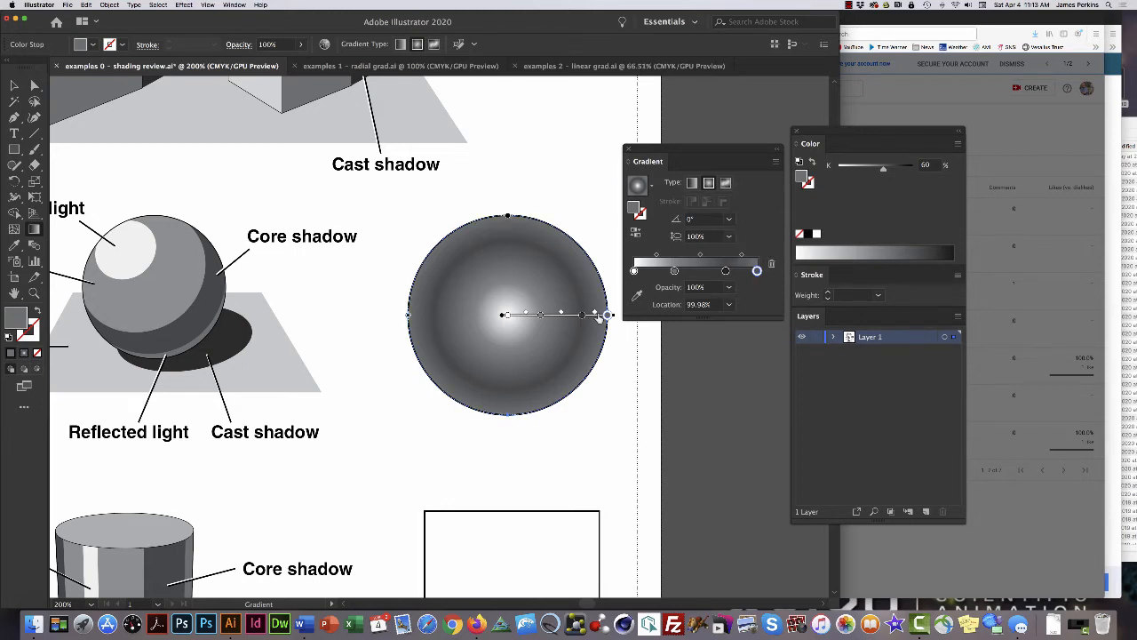
pyautogui.click(540, 316)
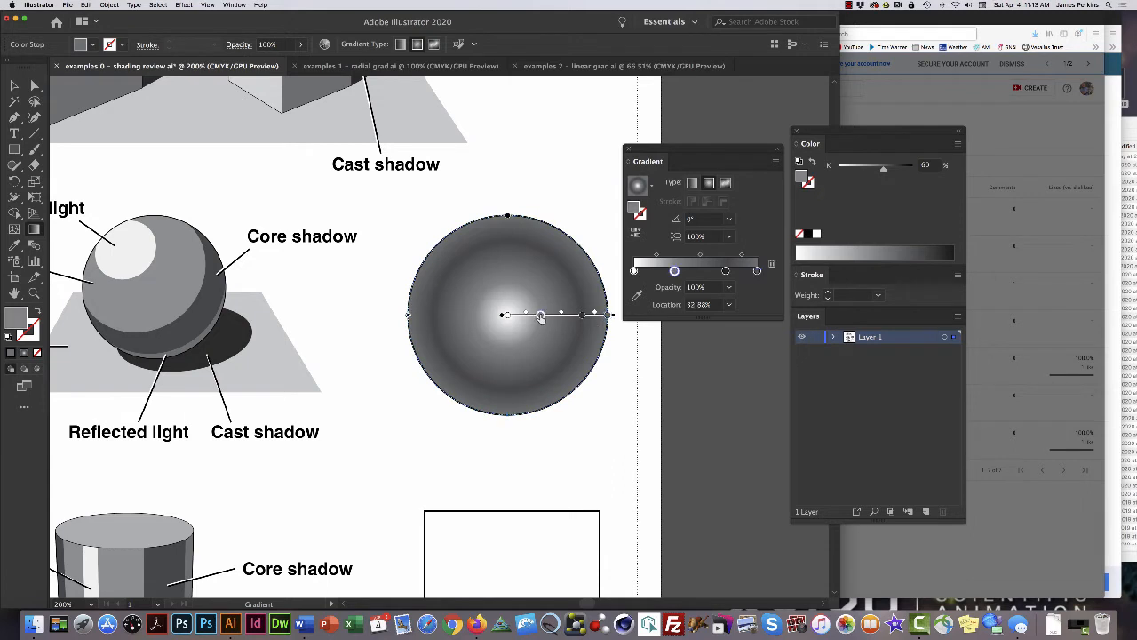
pyautogui.moveTo(540, 316)
pyautogui.mouseDown()
pyautogui.moveTo(581, 315)
pyautogui.moveTo(545, 316)
pyautogui.mouseUp()
pyautogui.click(543, 316)
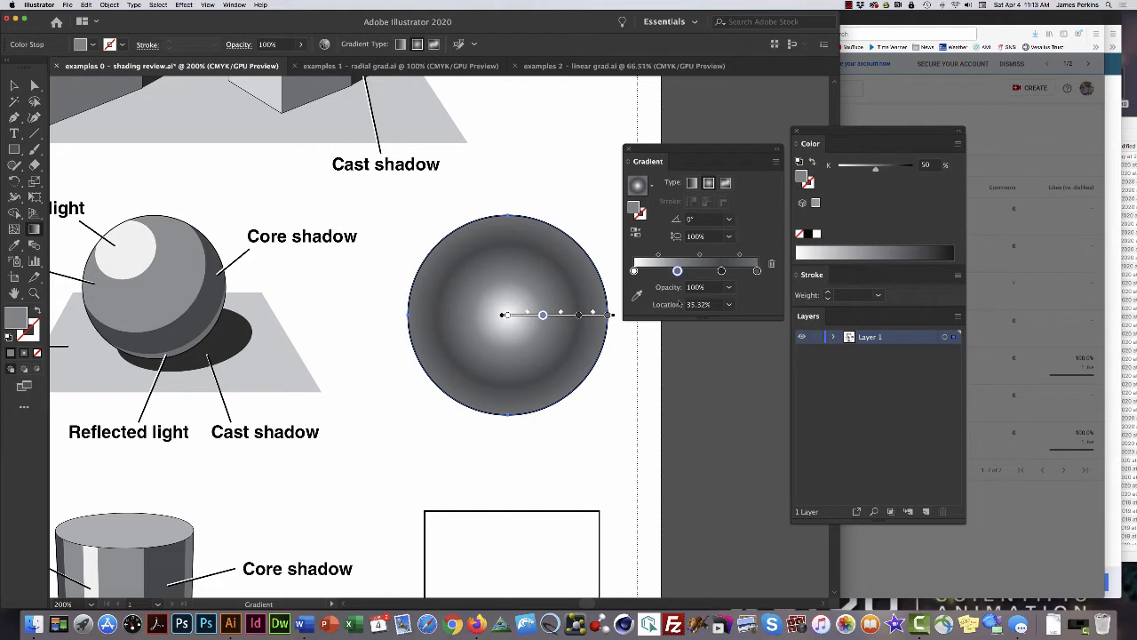
# View the midtone stop's opacity, location and color options from both the circle and the gradient slider.
pyautogui.doubleClick(543, 317)
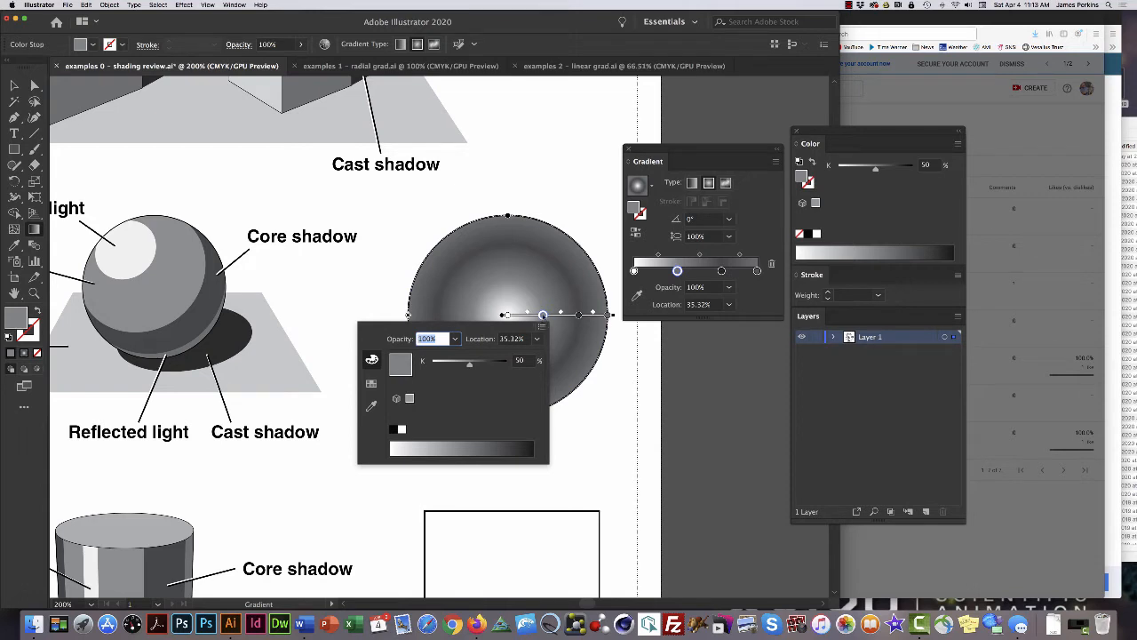
pyautogui.click(682, 328)
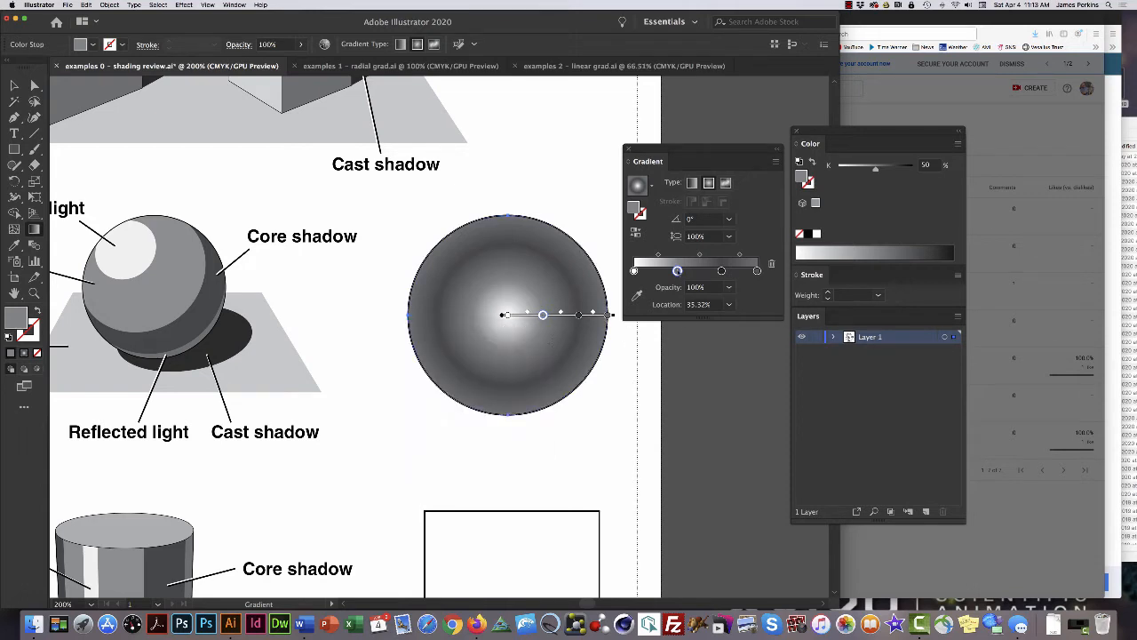
pyautogui.doubleClick(677, 270)
pyautogui.click(767, 239)
# Try shifting the whole gradient toward the circle's upper left, and undo the shift.
pyautogui.scroll(-1, 524, 352)
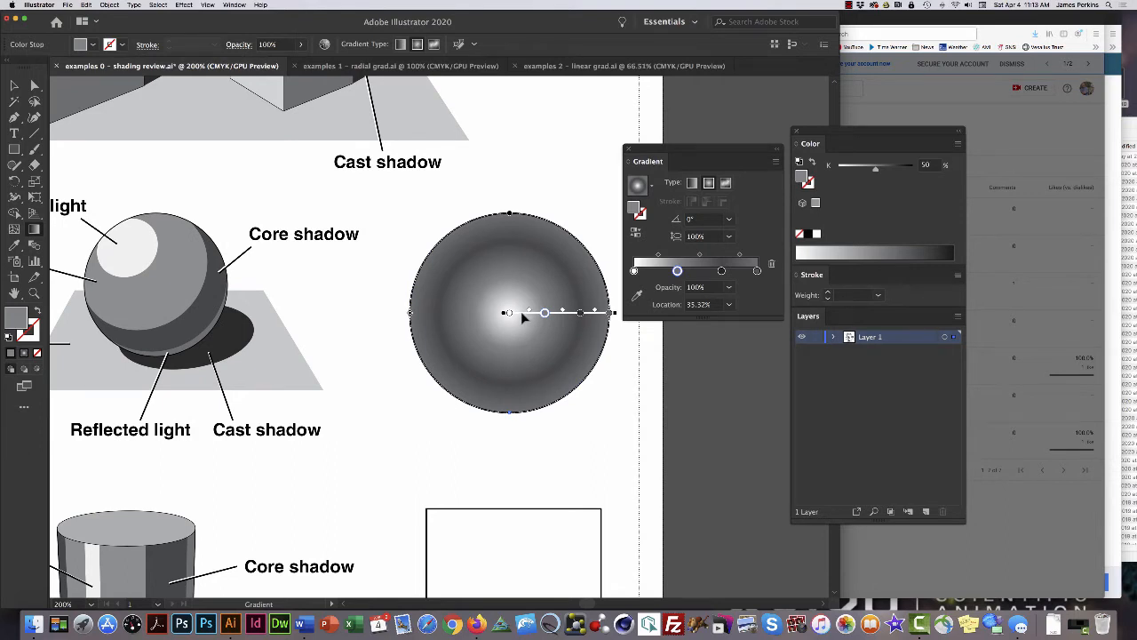
pyautogui.moveTo(521, 311); pyautogui.dragTo(500, 291)
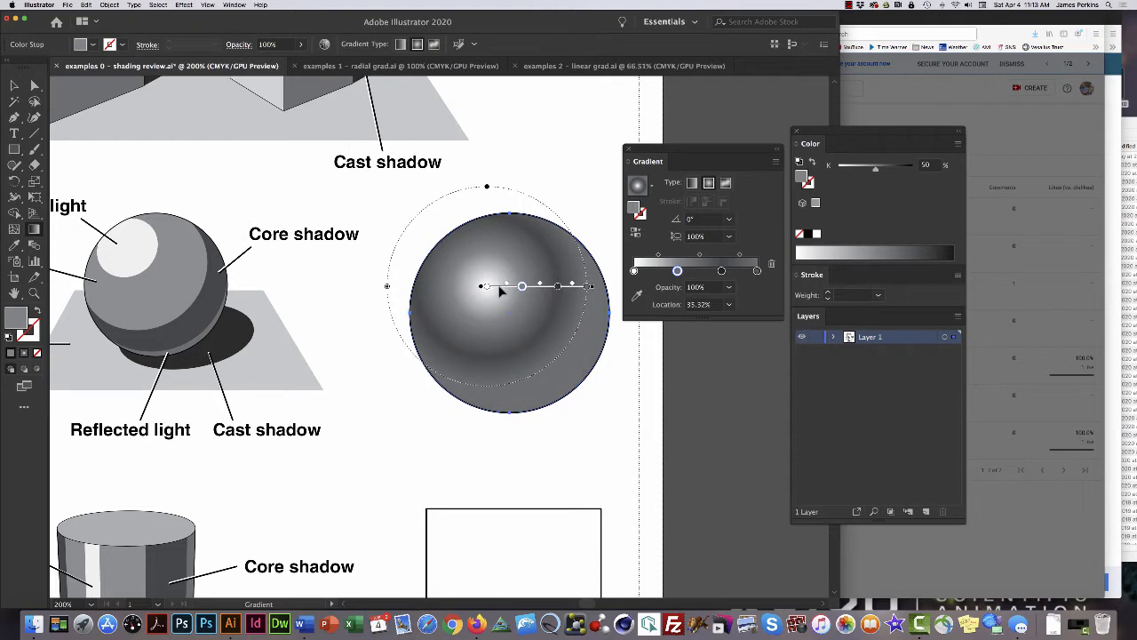
pyautogui.press('a')
pyautogui.press('a')
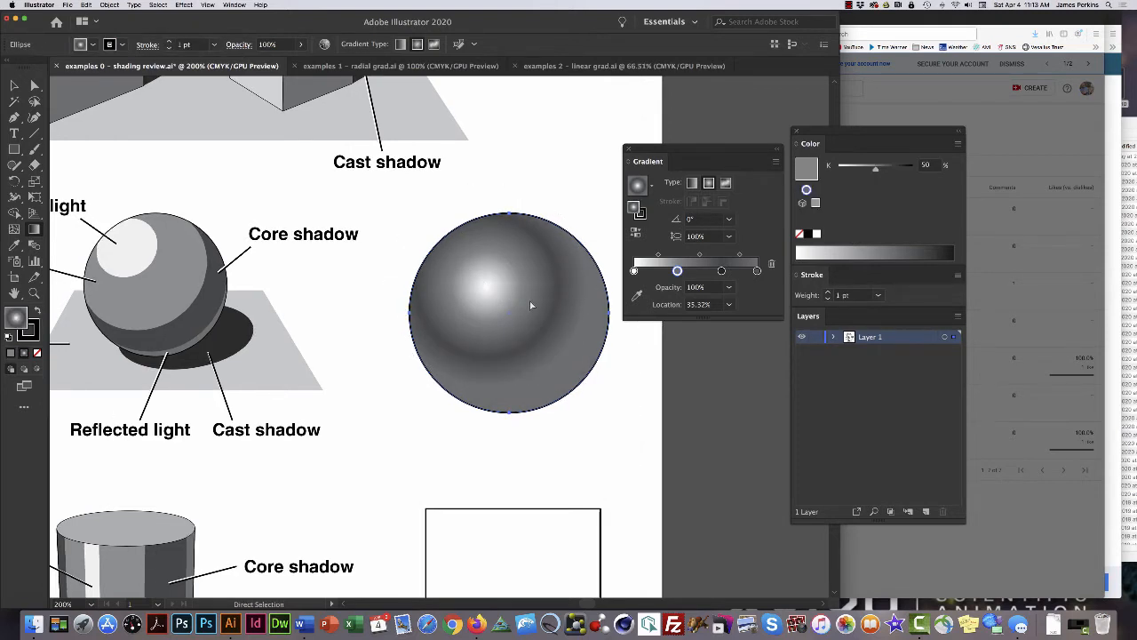
pyautogui.press('super+z')
# Redraw the radial gradient from the circle's upper-left highlight area to its lower-right edge, at about -44.5°.
pyautogui.press('g')
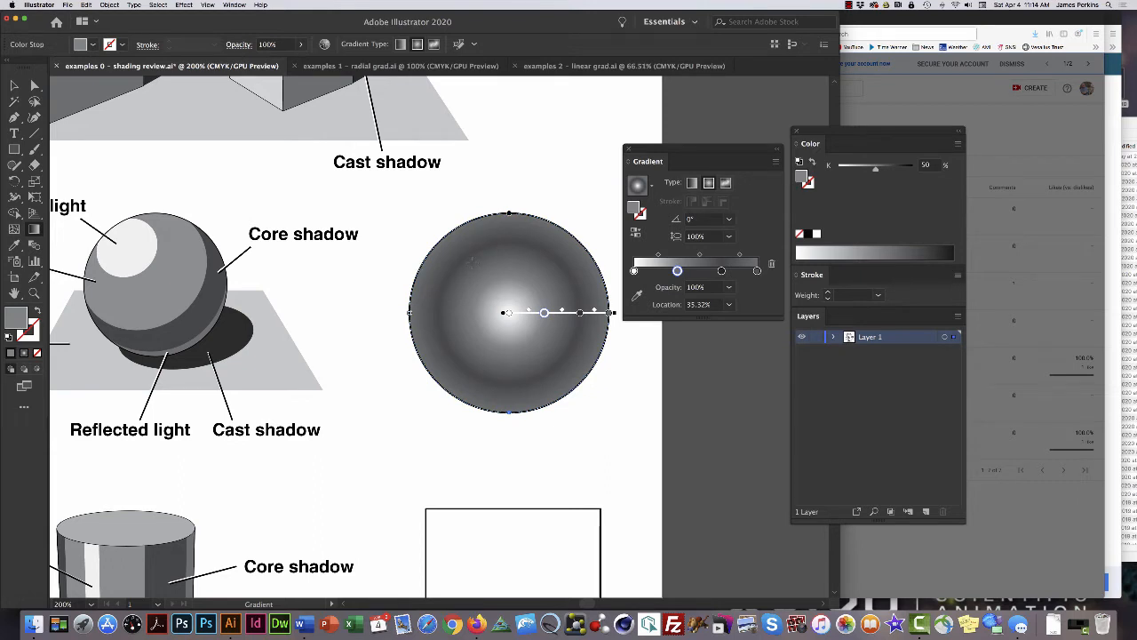
pyautogui.press('v')
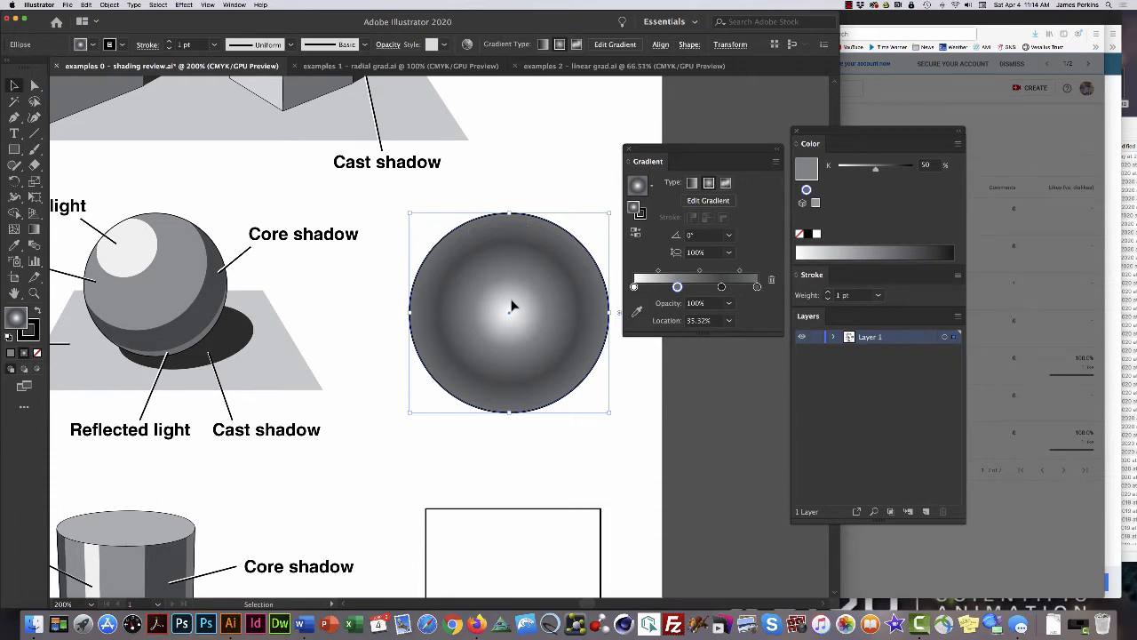
pyautogui.press('g')
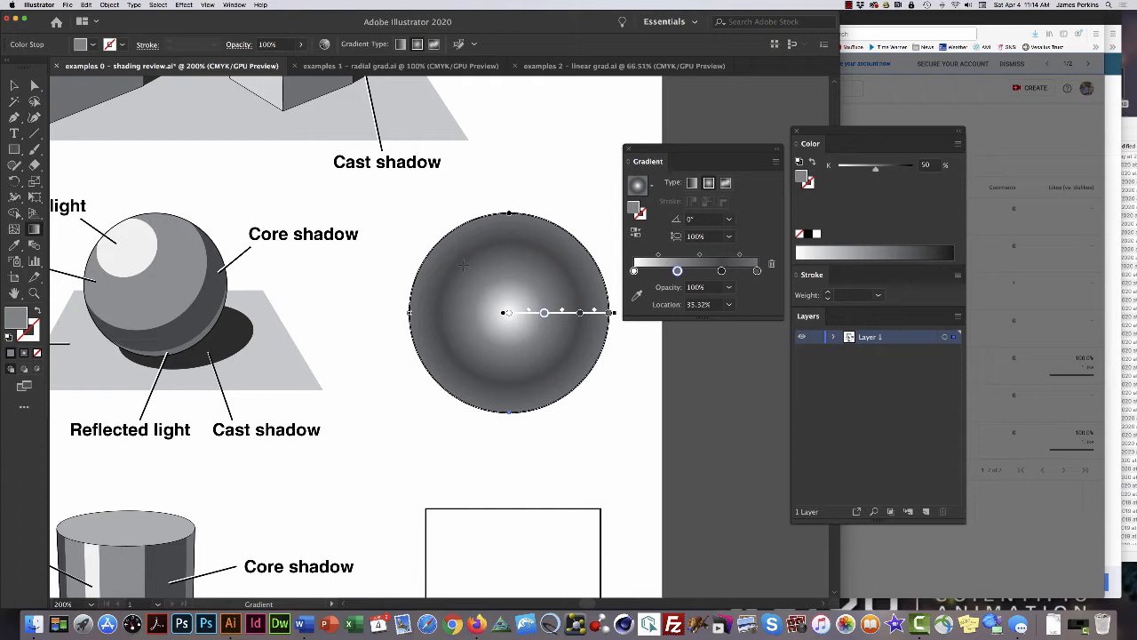
pyautogui.moveTo(463, 265); pyautogui.dragTo(584, 384)
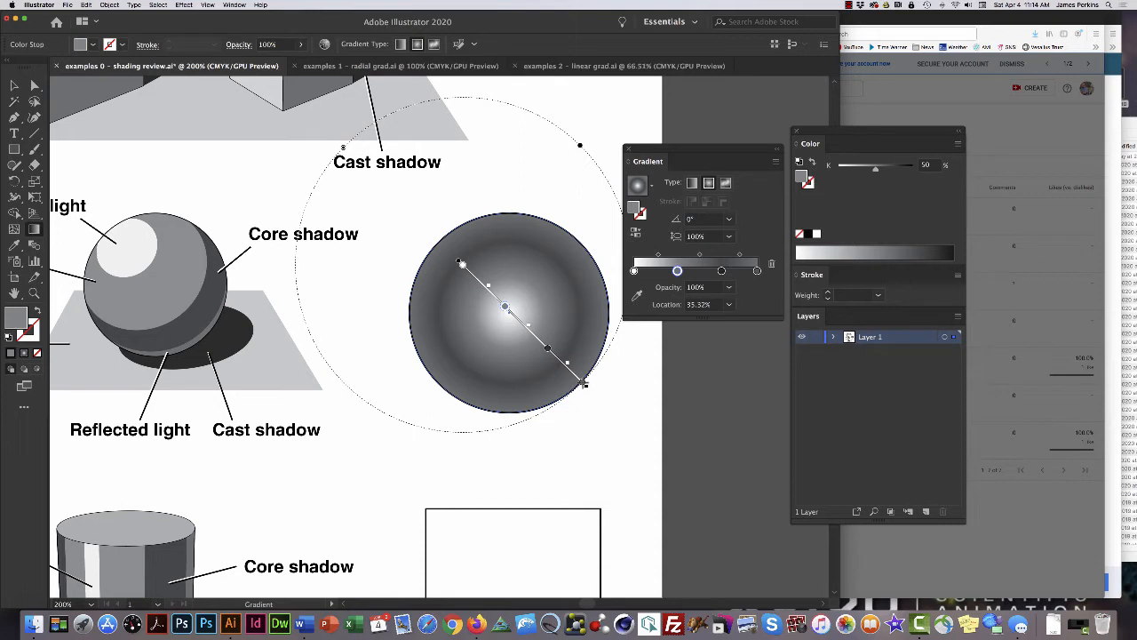
pyautogui.moveTo(584, 383); pyautogui.dragTo(583, 384)
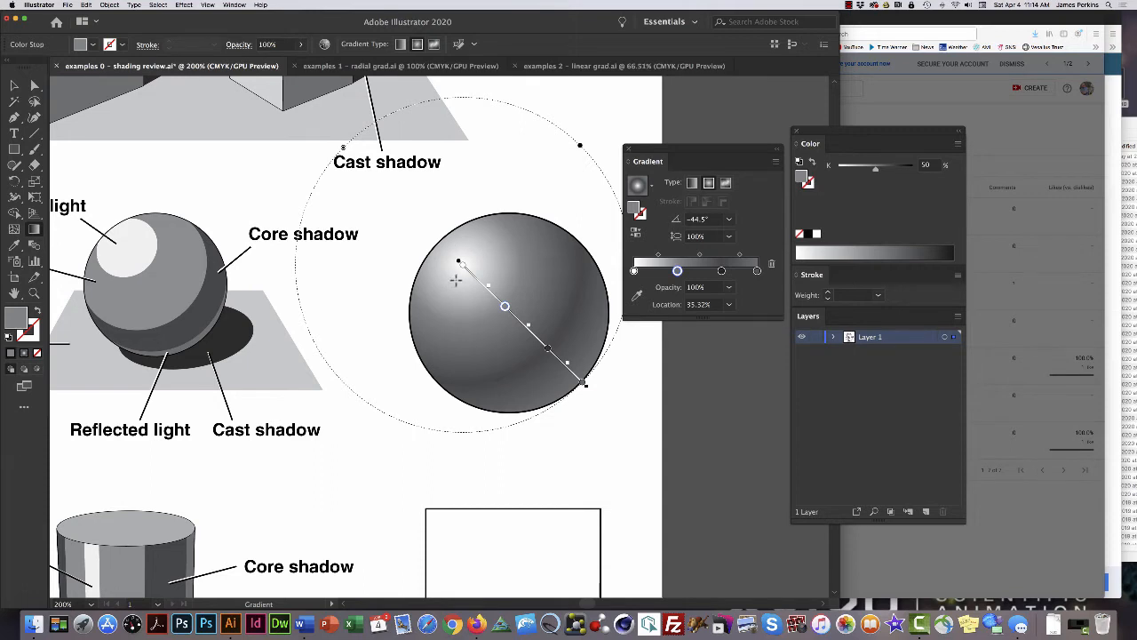
pyautogui.press('v')
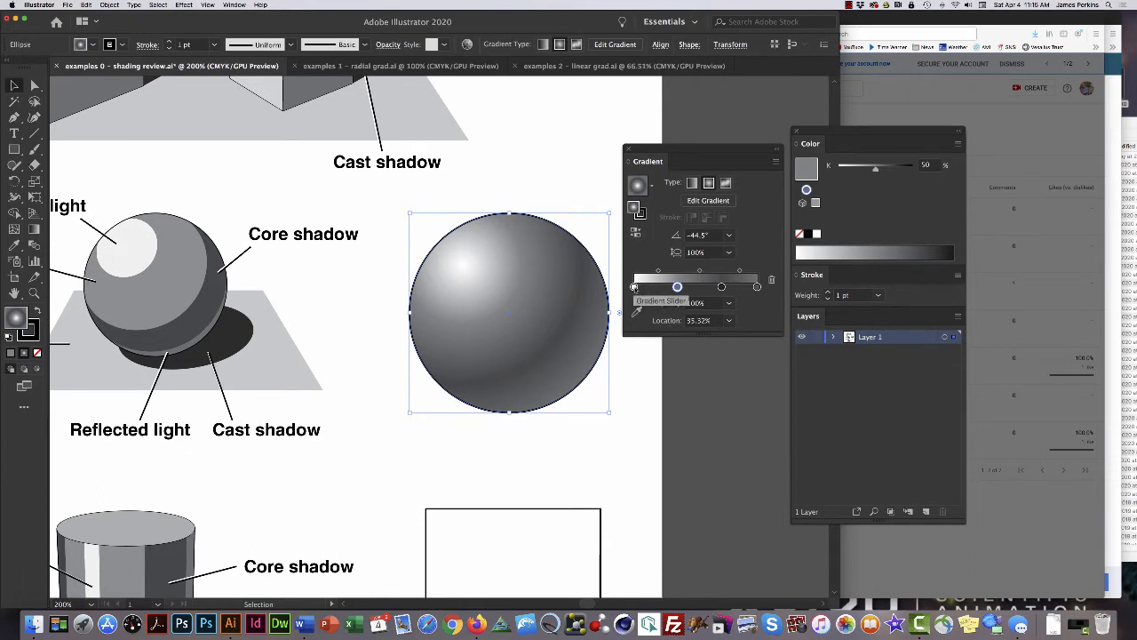
# Move the white highlight stop to about 4% and the three gradient midpoints to about 16%, 78% and 66%.
pyautogui.moveTo(633, 287); pyautogui.dragTo(639, 288)
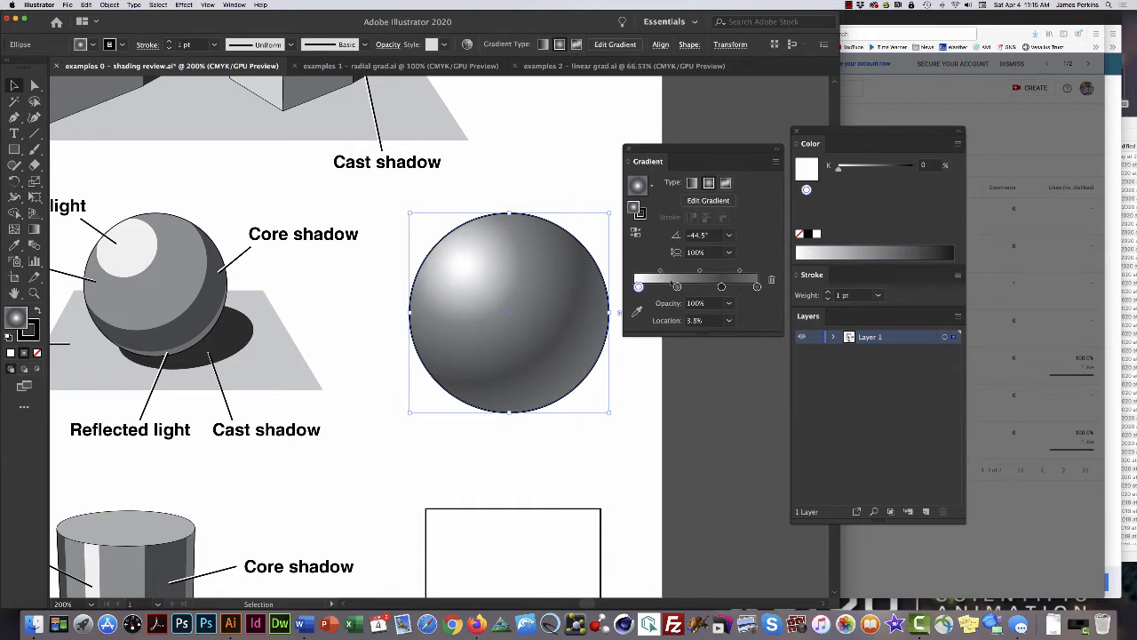
pyautogui.moveTo(659, 272); pyautogui.dragTo(645, 273)
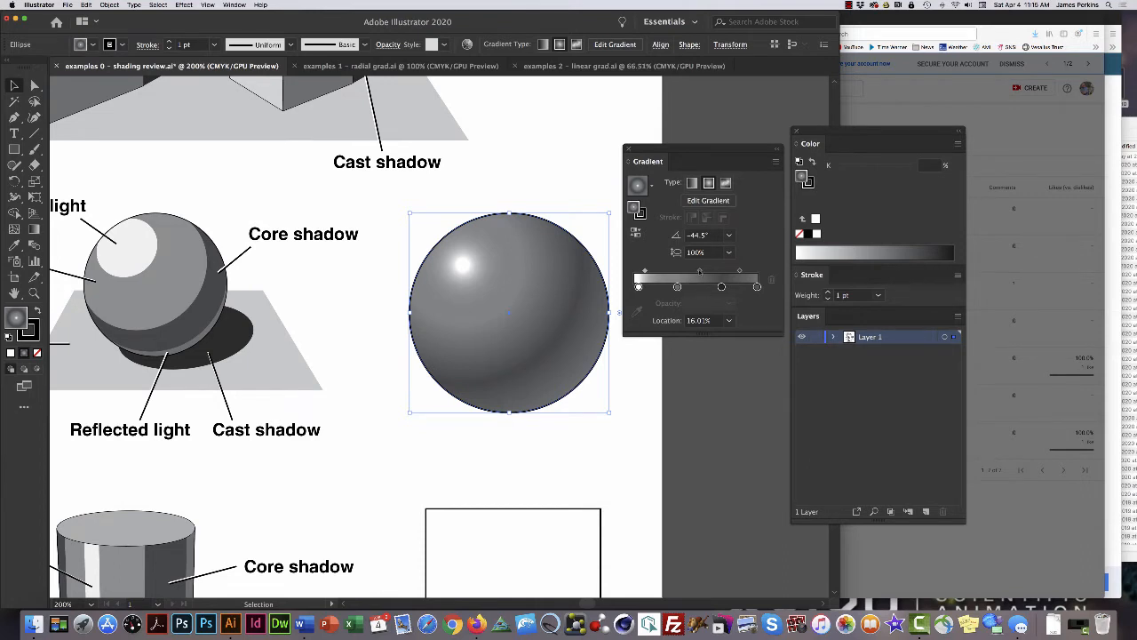
pyautogui.moveTo(699, 271); pyautogui.dragTo(711, 271)
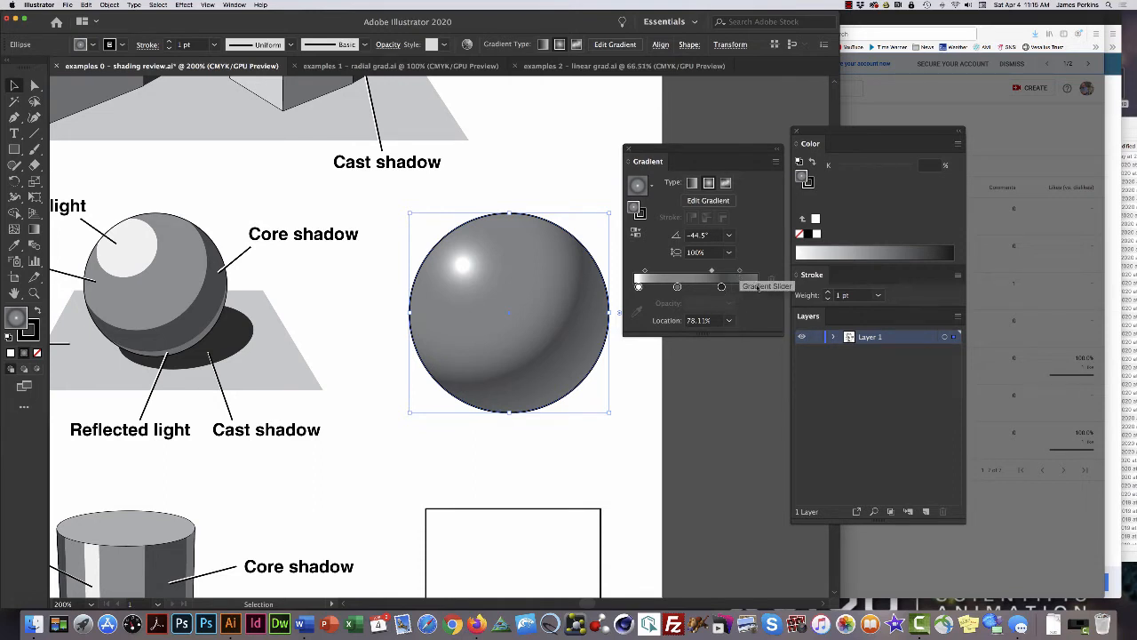
pyautogui.moveTo(739, 271); pyautogui.dragTo(746, 273)
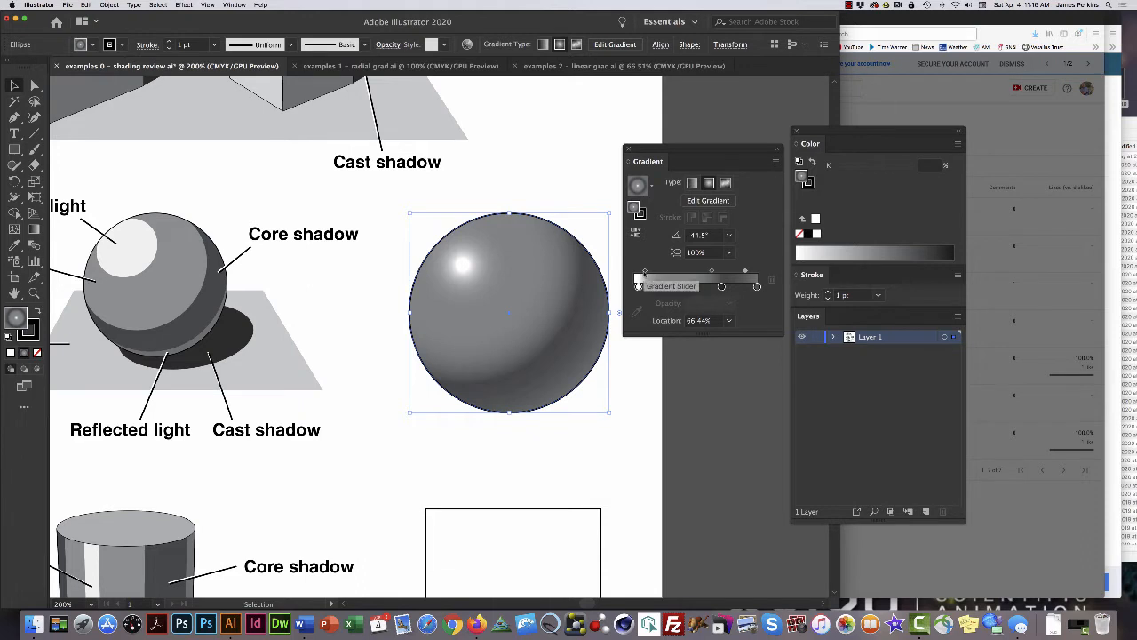
# Soften the highlight midpoint to about 40%, pull the middle midpoint slightly back, and set the last midpoint to about 51%.
pyautogui.moveTo(644, 271); pyautogui.dragTo(654, 270)
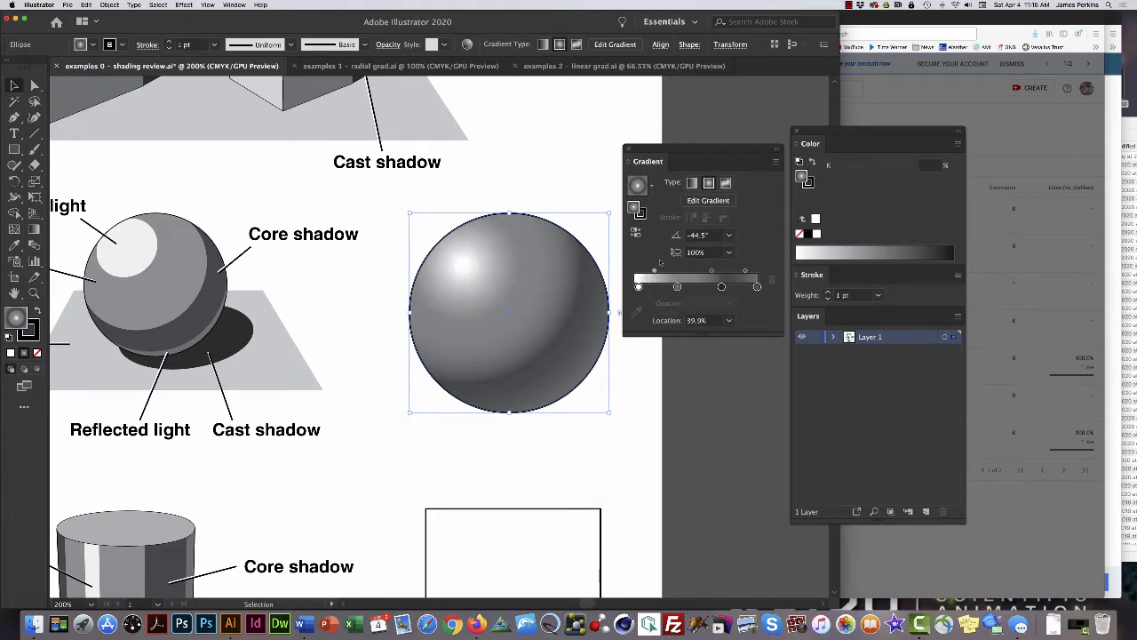
pyautogui.click(709, 271)
pyautogui.moveTo(710, 271); pyautogui.dragTo(740, 271)
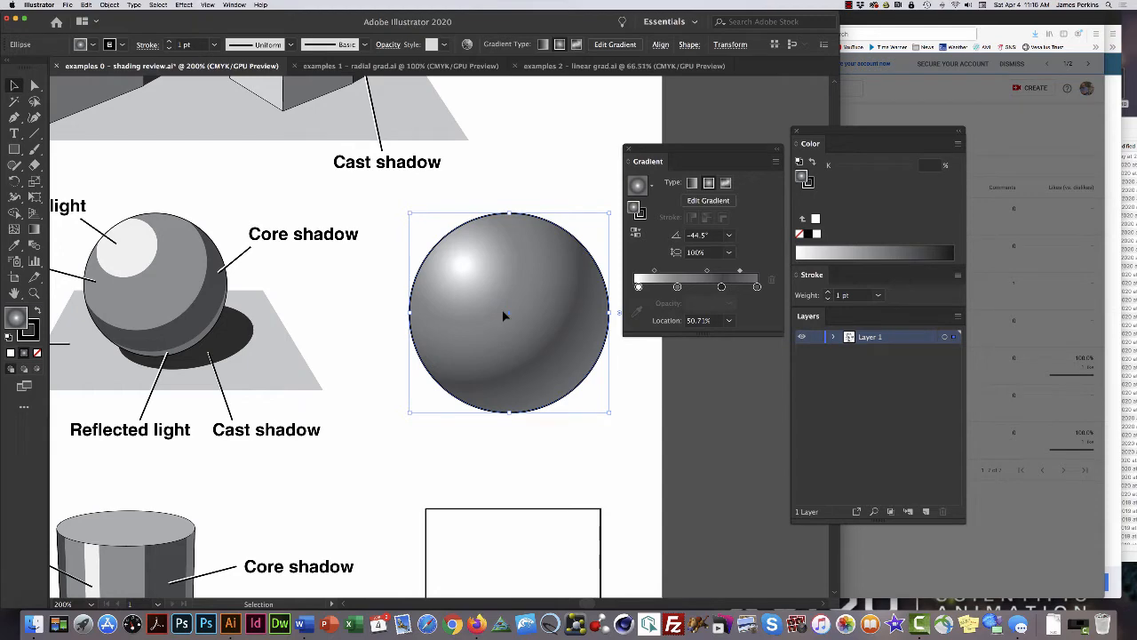
# Fill the blank rectangle beside the cylinder with the sphere's gradient and change its type to linear.
pyautogui.press('space')
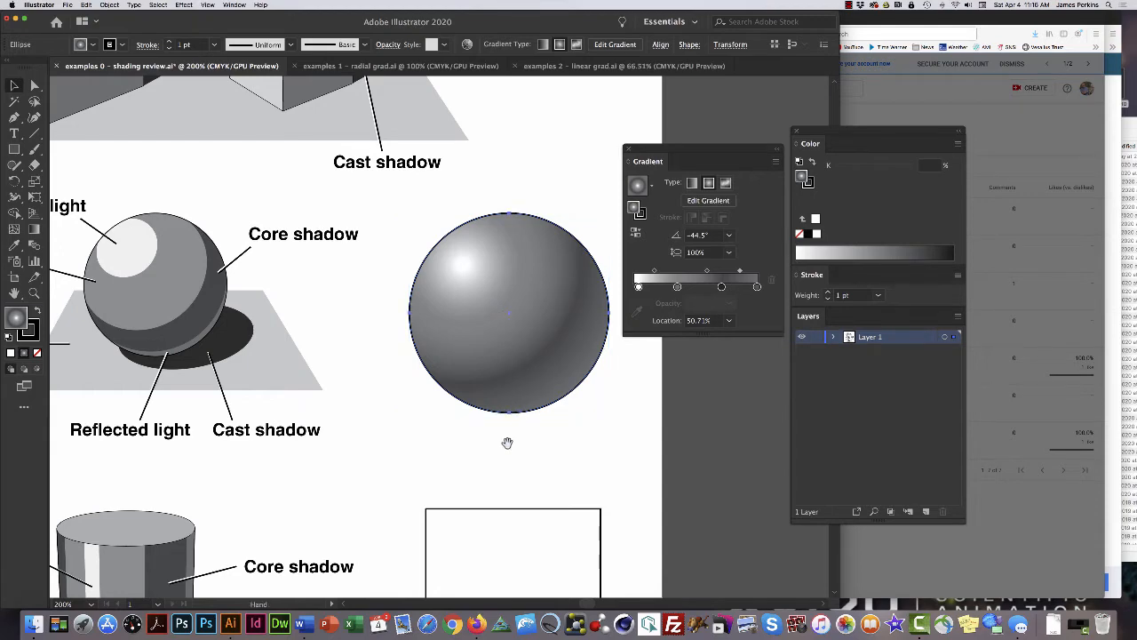
pyautogui.moveTo(507, 441); pyautogui.dragTo(503, 210)
pyautogui.moveTo(531, 287); pyautogui.dragTo(488, 252)
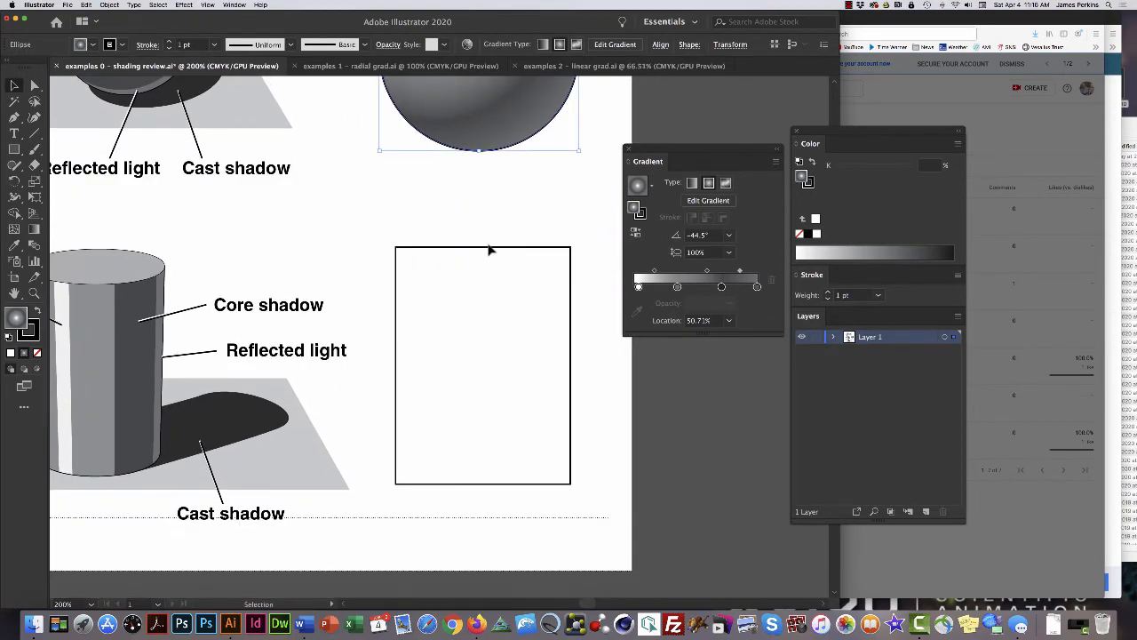
pyautogui.press('space')
pyautogui.moveTo(360, 254); pyautogui.dragTo(390, 228)
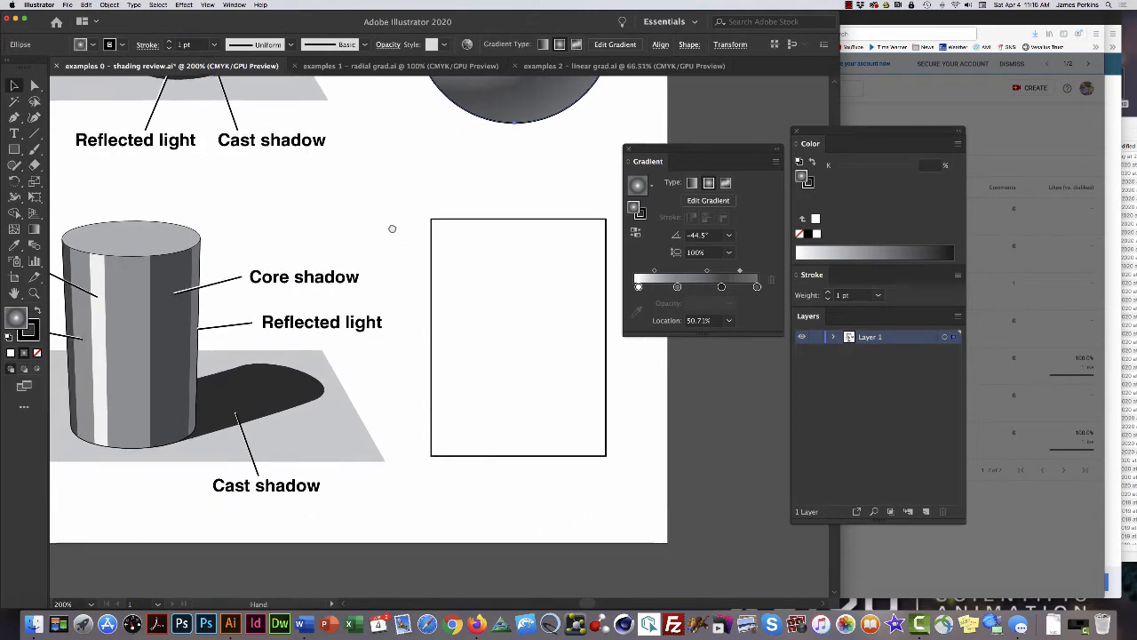
pyautogui.click(531, 222)
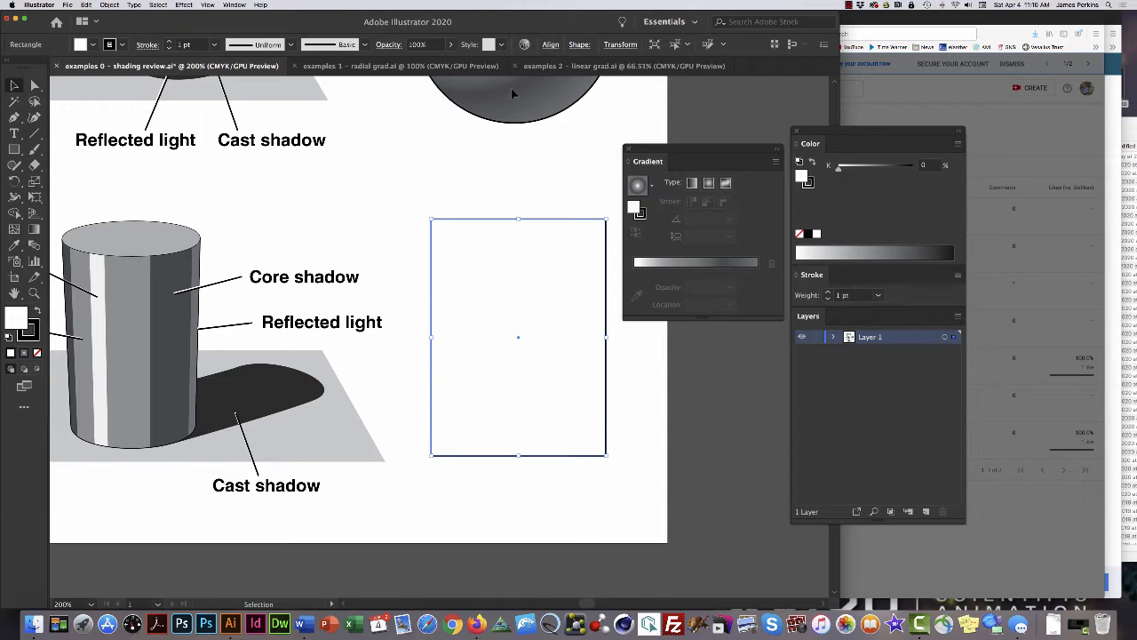
pyautogui.click(637, 187)
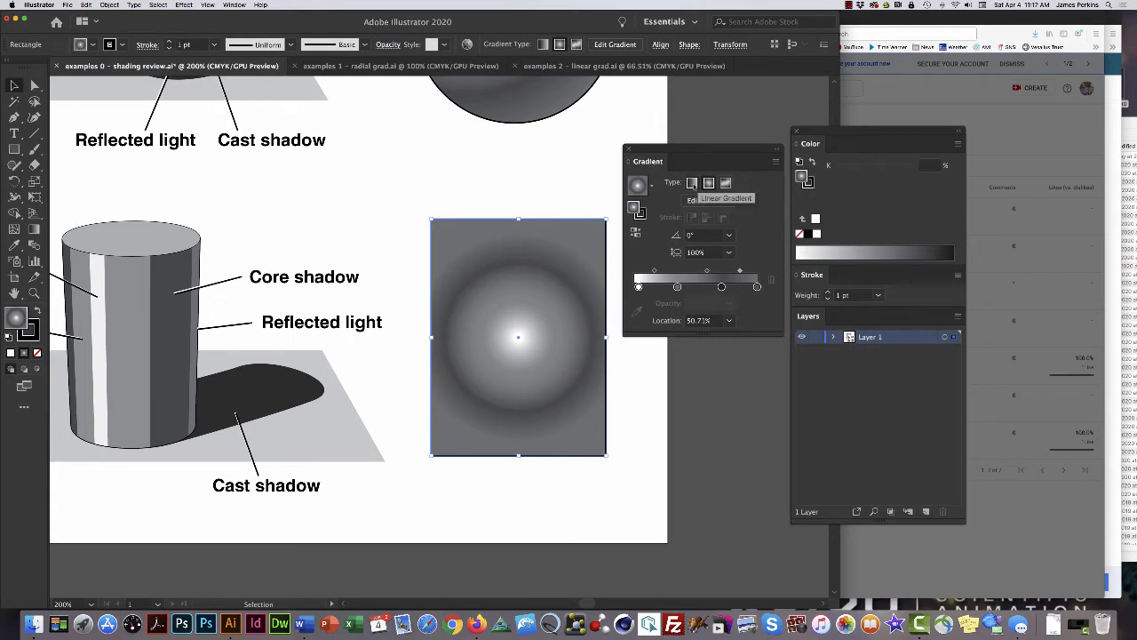
pyautogui.click(692, 183)
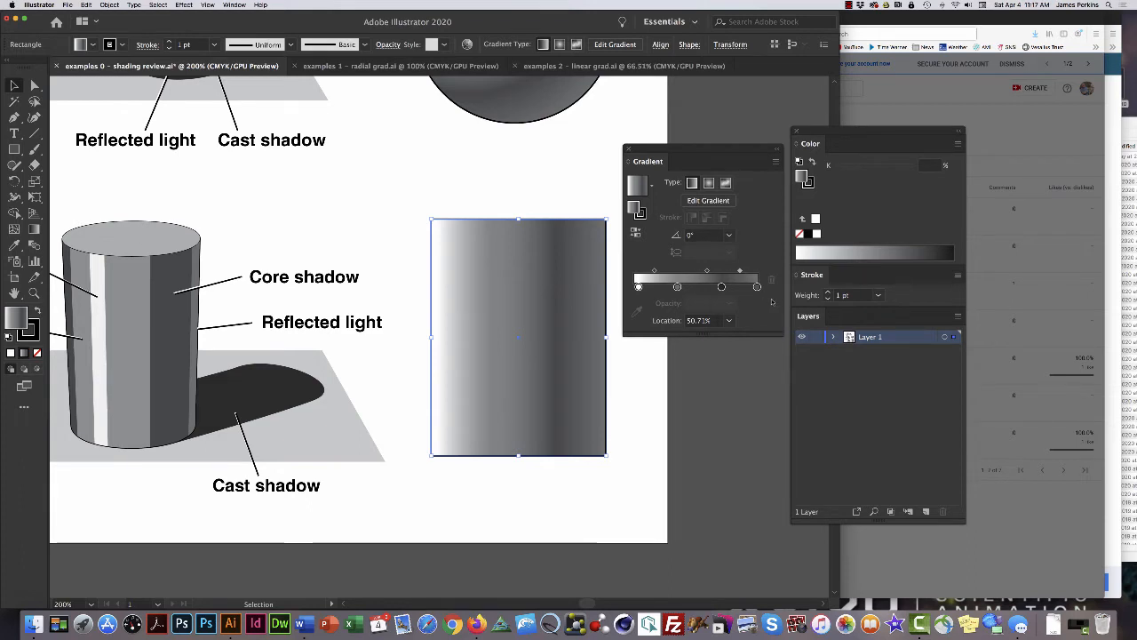
# Move the rectangle's highlight, midtone and core shadow stops to about 38%, 60% and 79%, and add a stop at about 17%.
pyautogui.moveTo(721, 287); pyautogui.dragTo(676, 287)
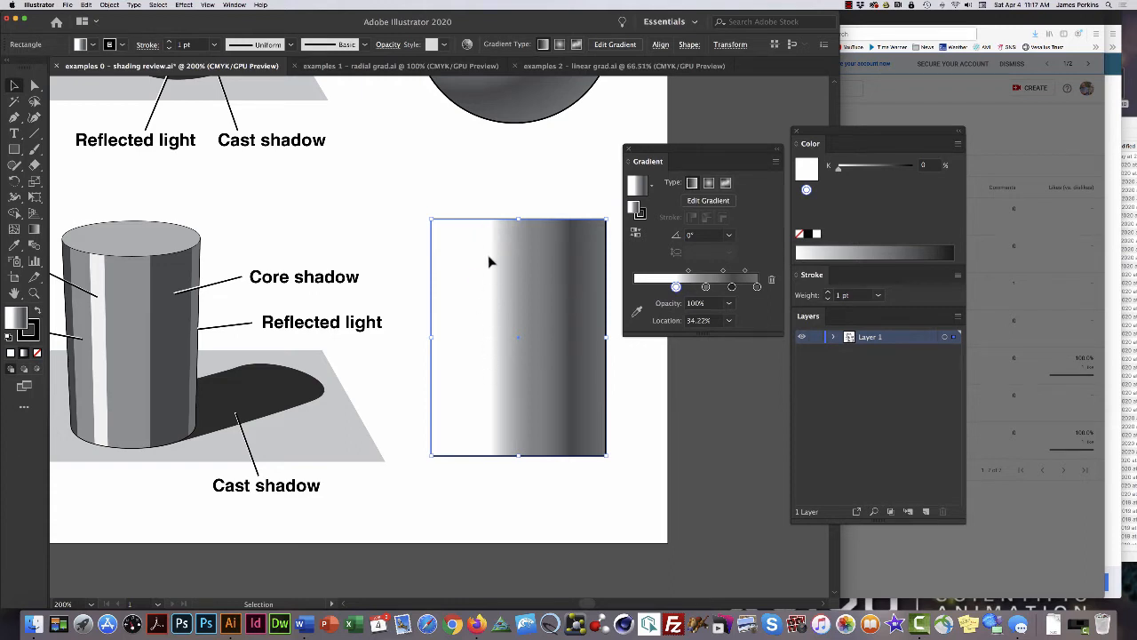
pyautogui.click(705, 286)
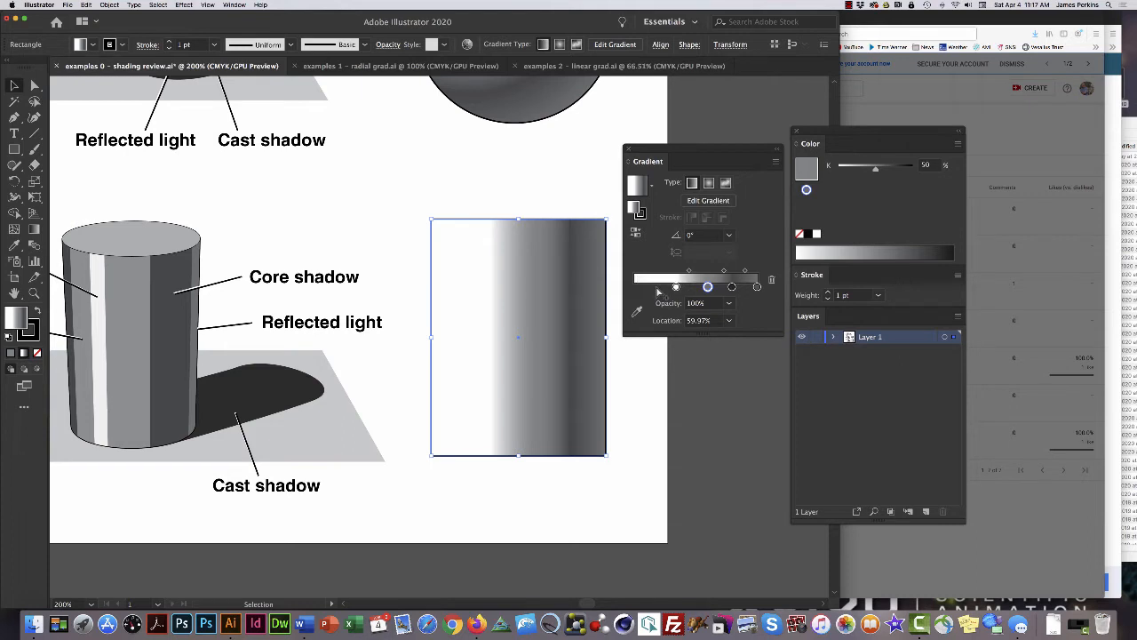
pyautogui.click(656, 290)
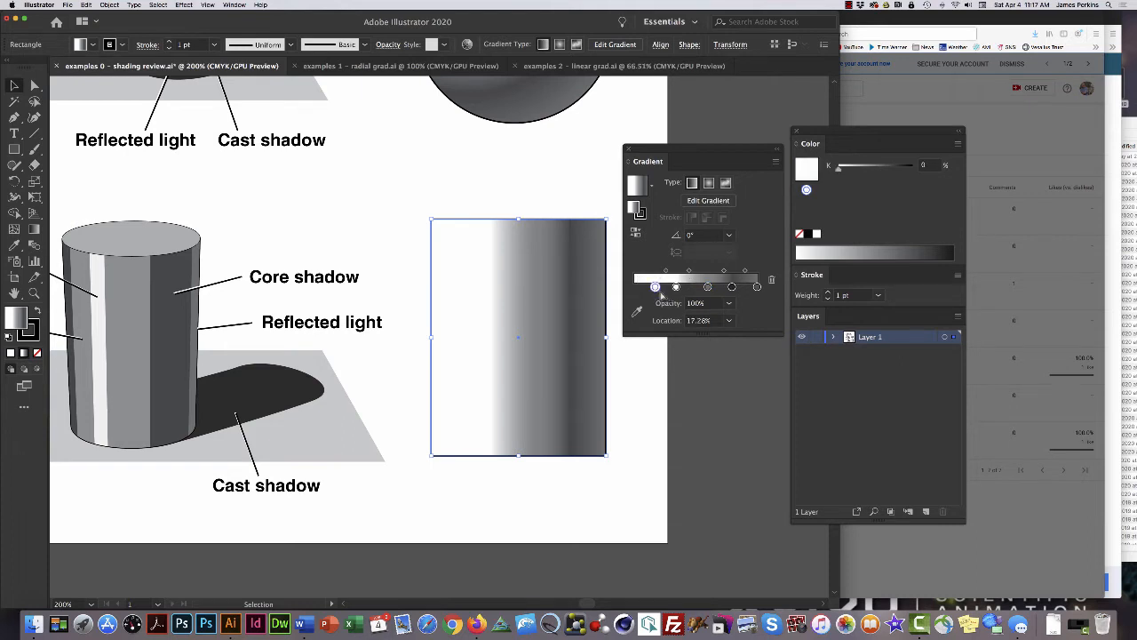
pyautogui.moveTo(676, 287); pyautogui.dragTo(681, 287)
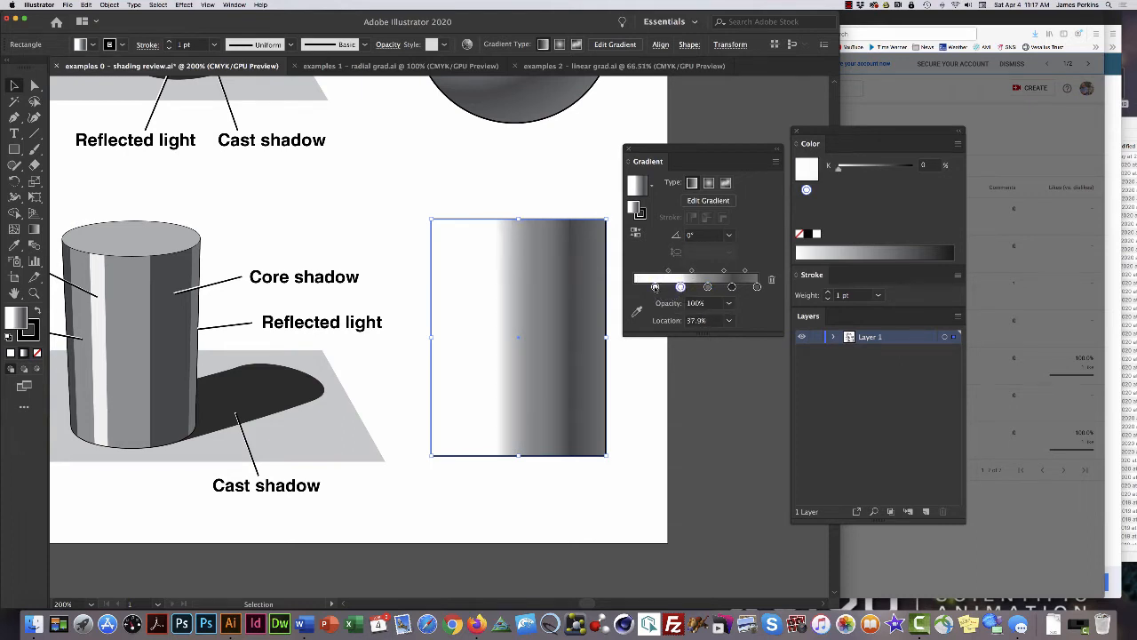
# Set the rectangle's gradient stop at about 17% to 50% black, matching the midtone stop.
pyautogui.click(655, 287)
pyautogui.click(708, 287)
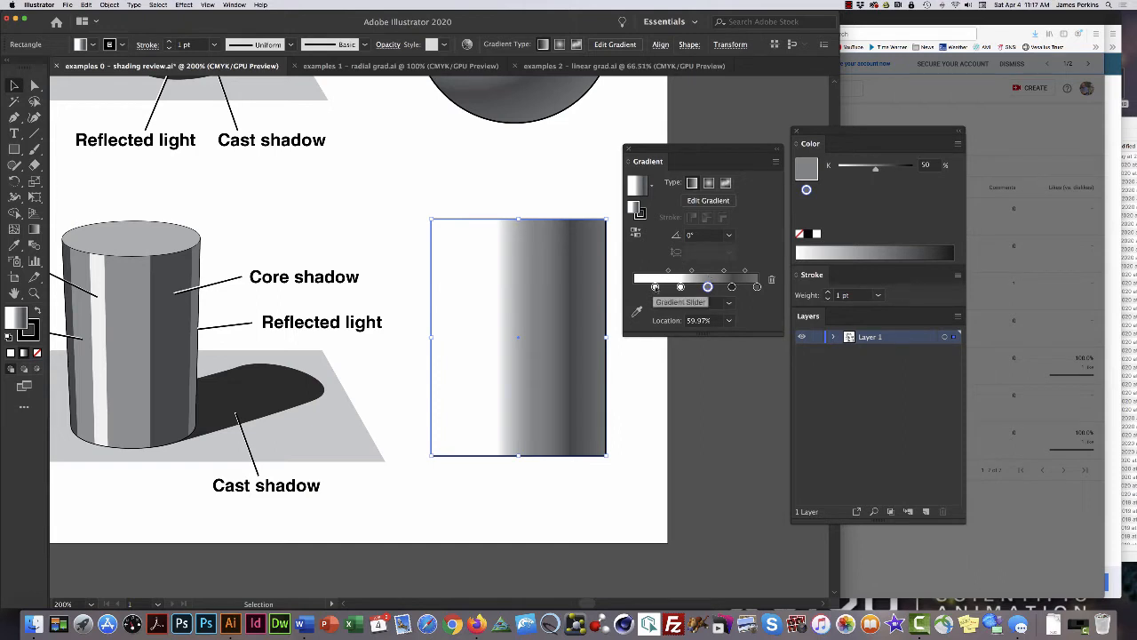
pyautogui.click(655, 287)
pyautogui.click(924, 165)
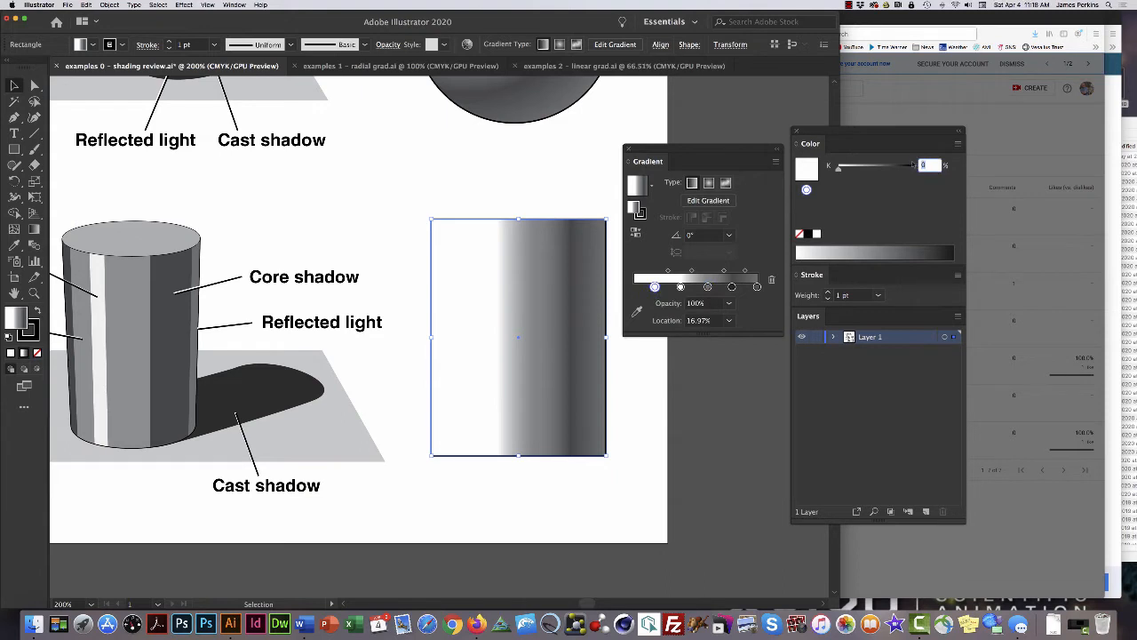
pyautogui.write('50')
pyautogui.press('Return')
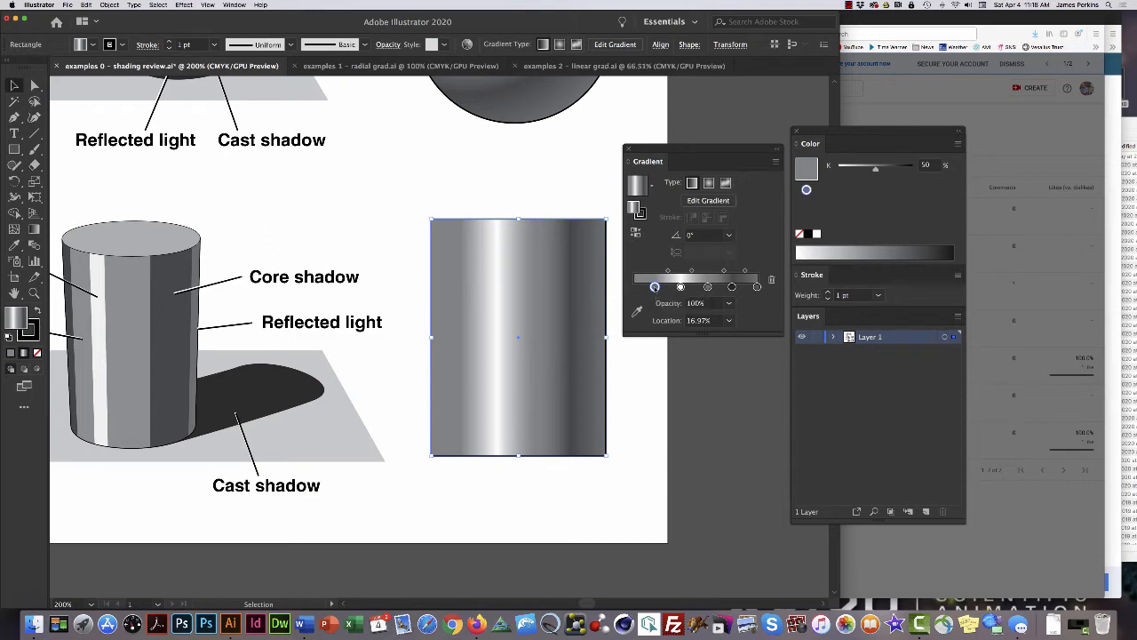
# Replace the stop at about 17% with a duplicate of the midtone stop at about 19%, and duplicate the core shadow stop to 0%.
pyautogui.moveTo(653, 286); pyautogui.dragTo(670, 401)
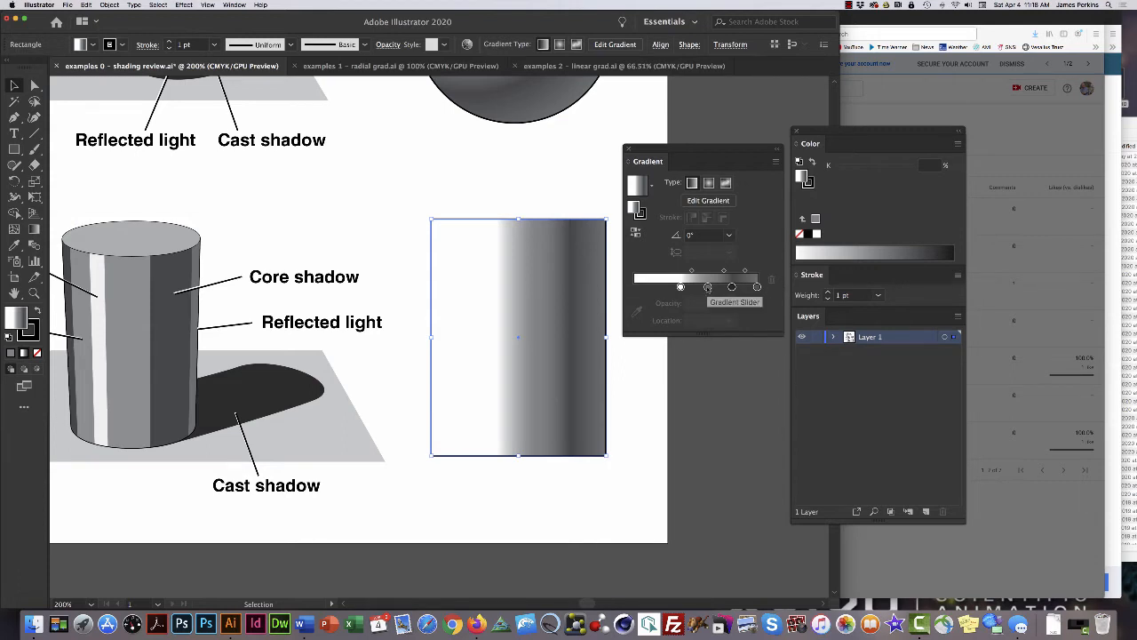
pyautogui.moveTo(708, 287); pyautogui.dragTo(656, 287)
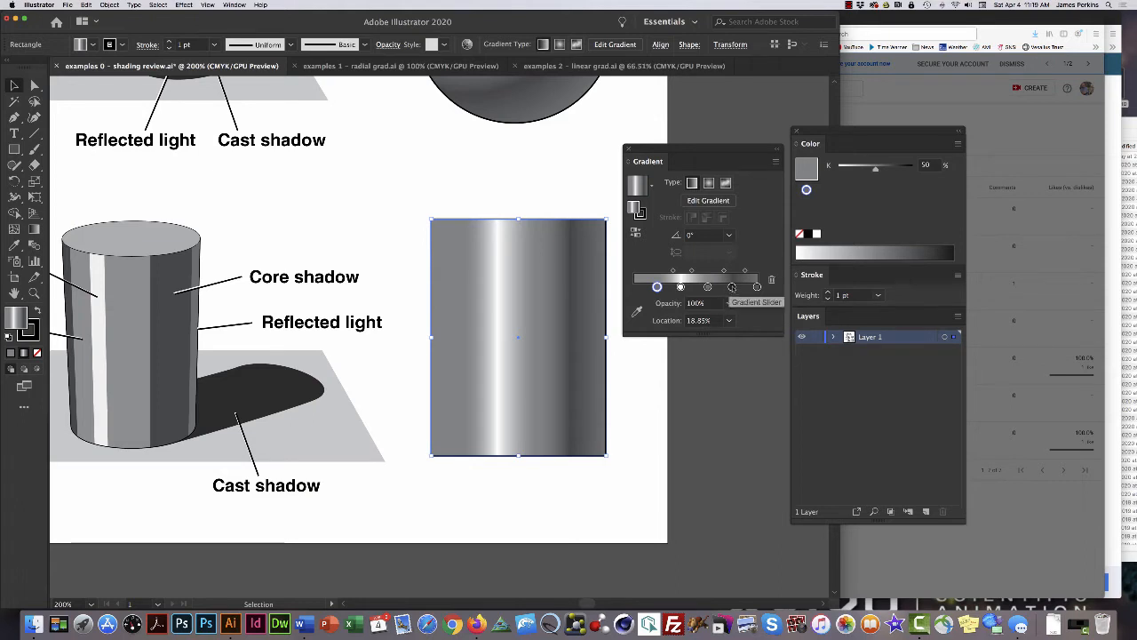
pyautogui.moveTo(731, 287); pyautogui.dragTo(633, 288)
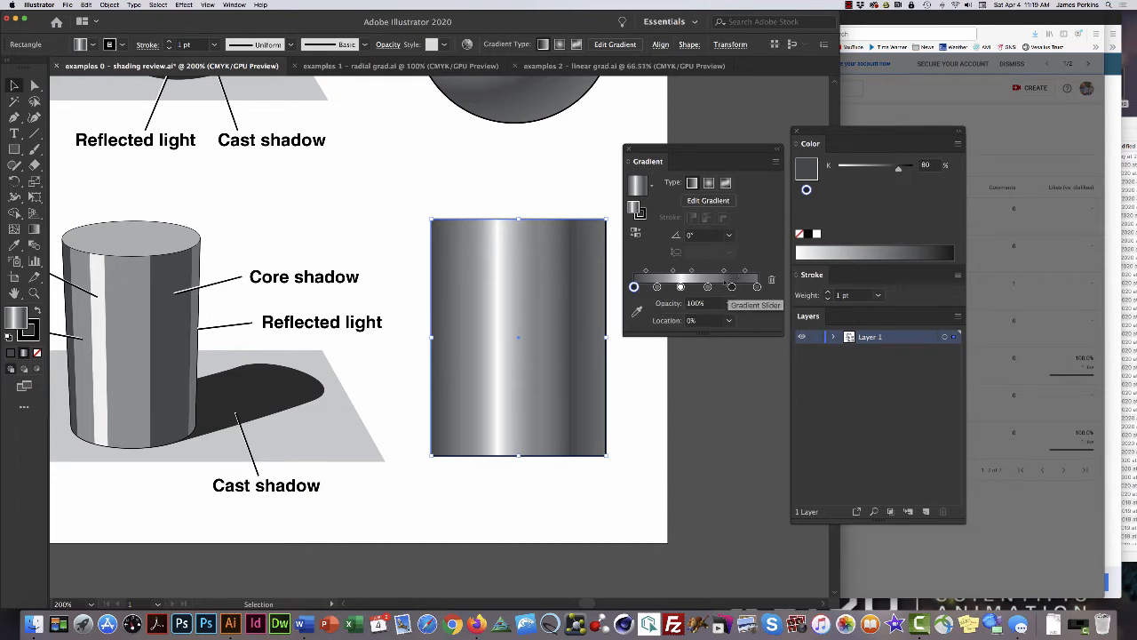
# Move the duplicated midtone stop to about 15%, shift the original midtone and core shadow stops outward, and set the midpoint after the highlight to about 50%.
pyautogui.click(645, 271)
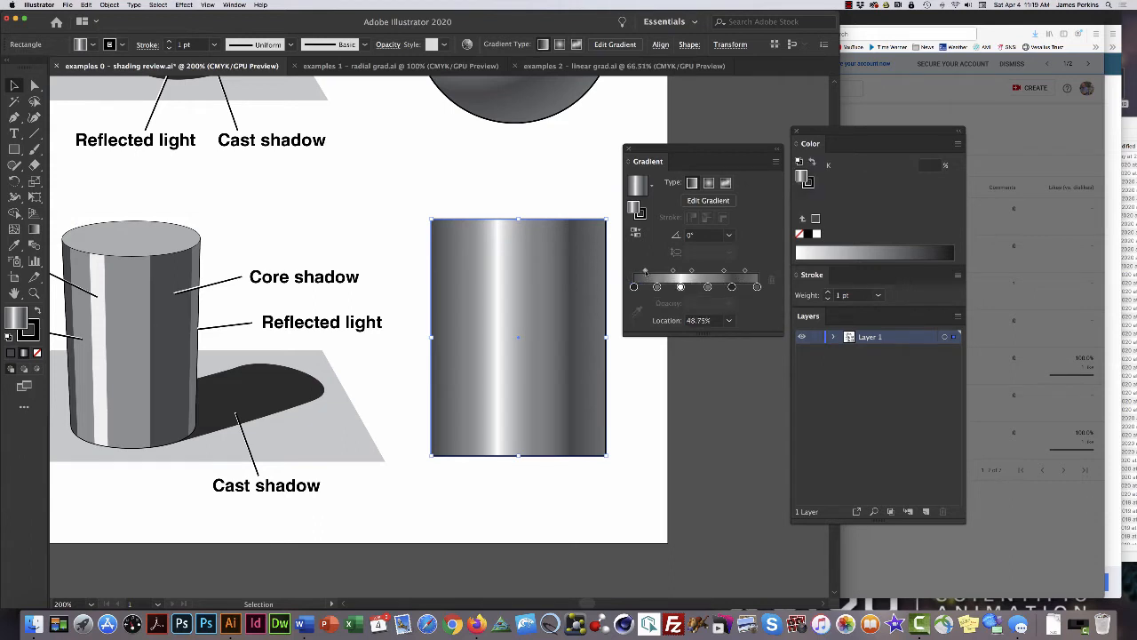
pyautogui.click(657, 287)
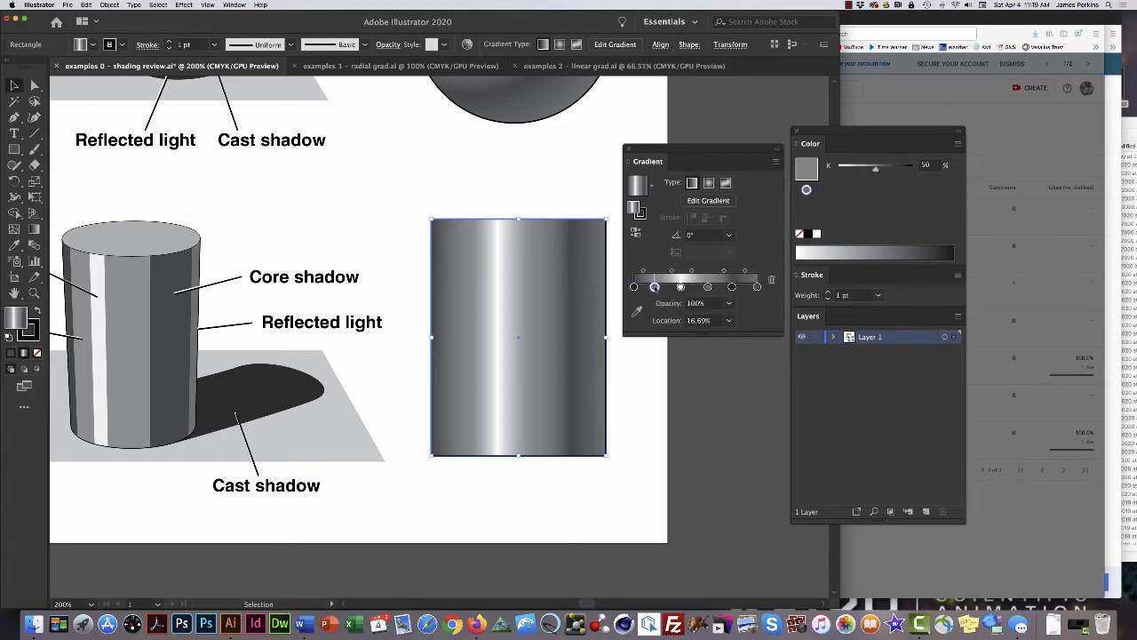
pyautogui.moveTo(654, 287); pyautogui.dragTo(653, 287)
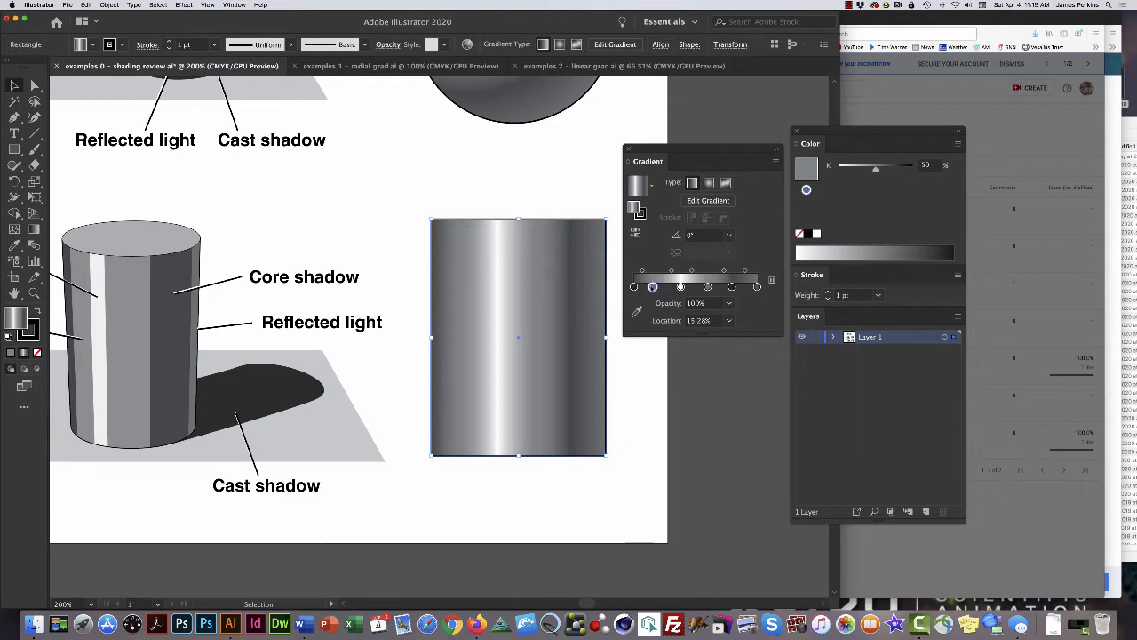
pyautogui.moveTo(731, 286); pyautogui.dragTo(699, 271)
pyautogui.click(671, 271)
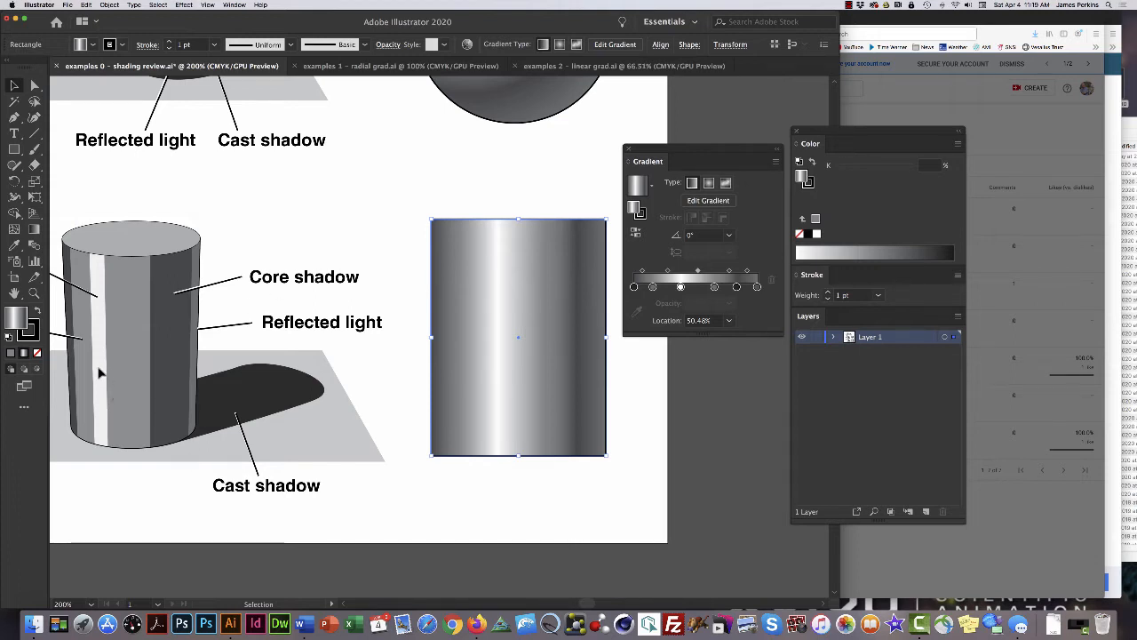
# Curve the rectangle's bottom edge downward by pulling vertical handles out of its two lower corners with the Anchor Point tool.
pyautogui.click(14, 117)
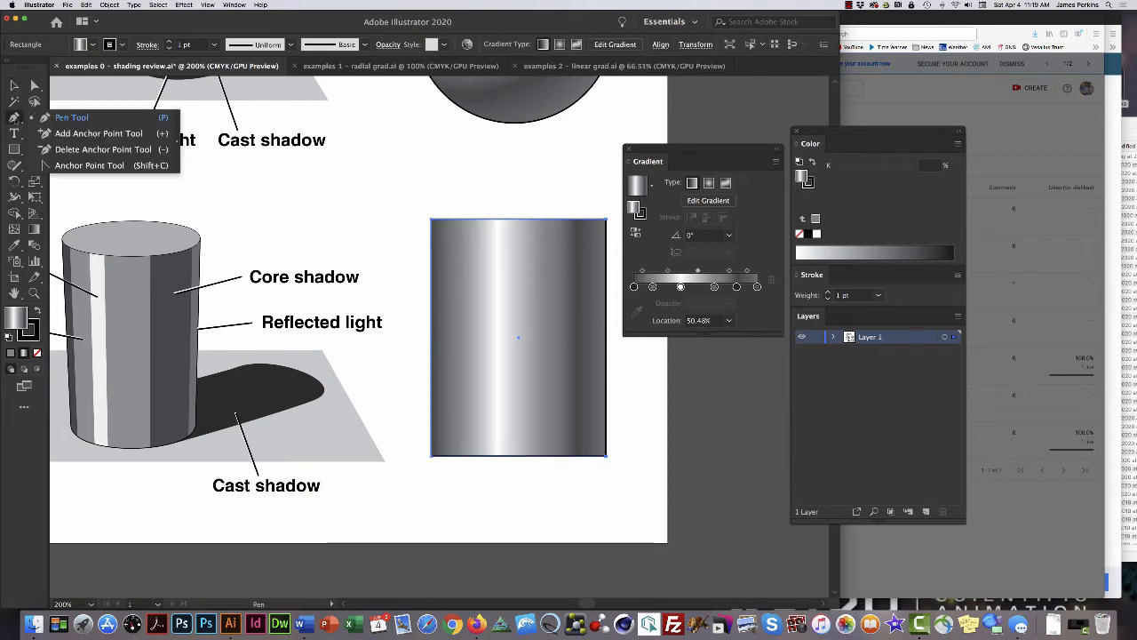
pyautogui.click(114, 167)
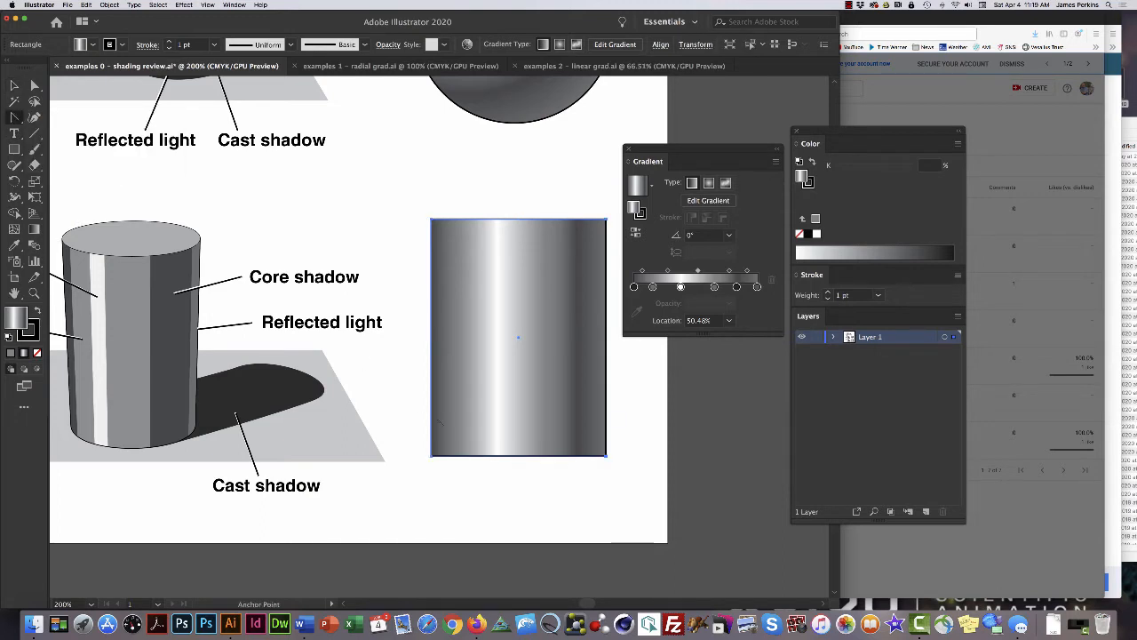
pyautogui.scroll(1, 429, 470)
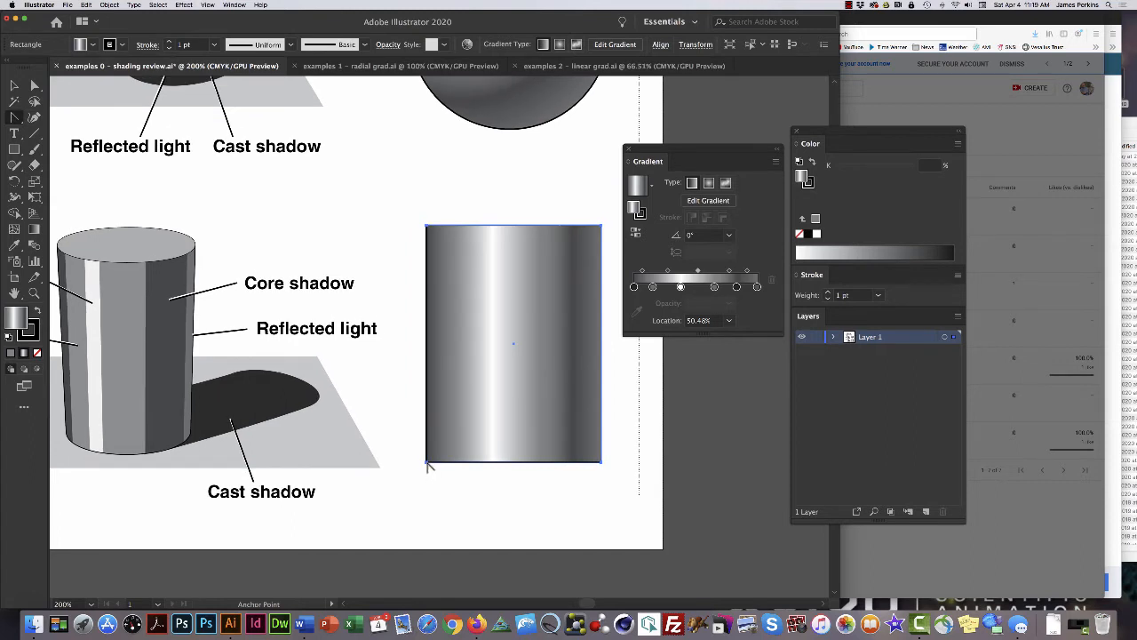
pyautogui.moveTo(429, 463); pyautogui.dragTo(427, 408)
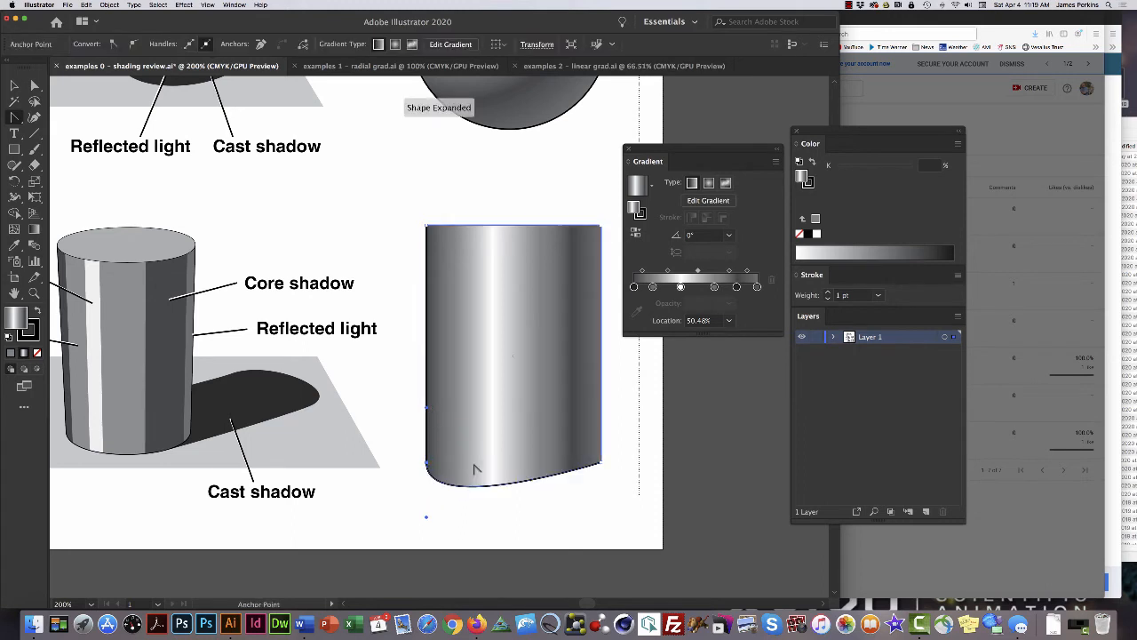
pyautogui.moveTo(601, 463); pyautogui.dragTo(601, 520)
pyautogui.click(621, 461)
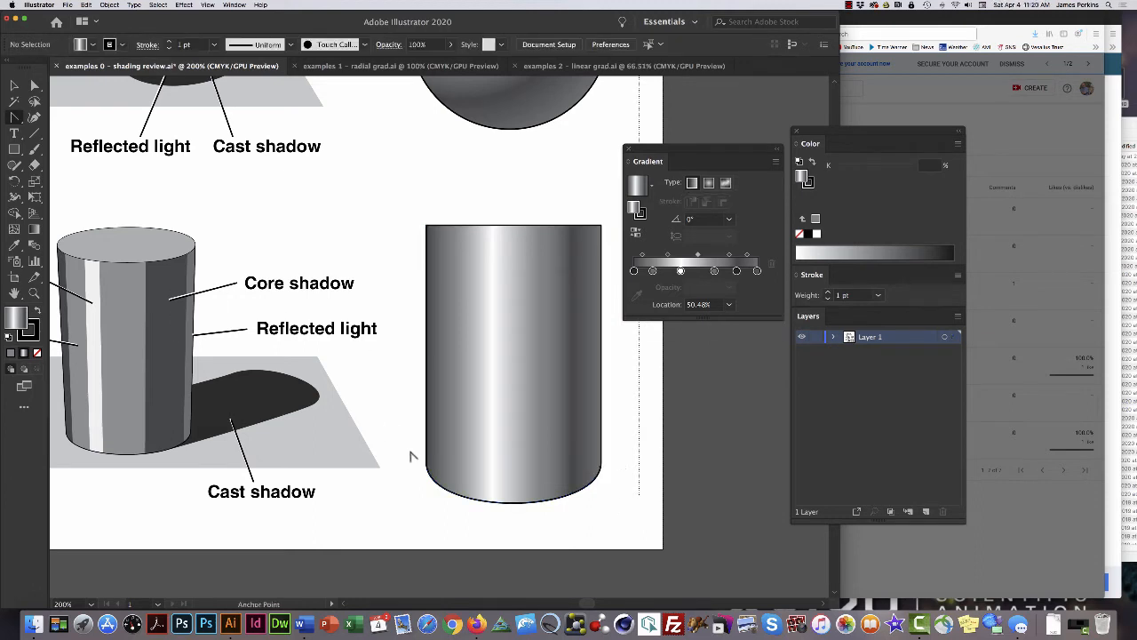
# Nudge the two lower anchor points of the shape inward by similar amounts so the cylinder tapers slightly toward its base.
pyautogui.press('a')
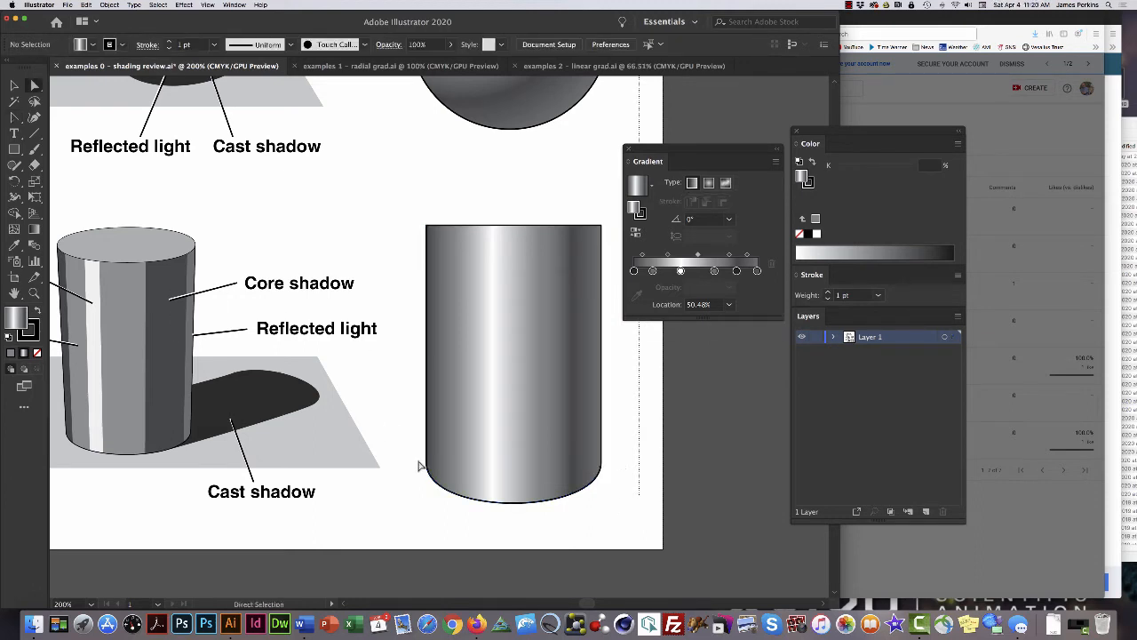
pyautogui.click(436, 478)
pyautogui.press('Right')
pyautogui.press('Right')
pyautogui.press('Right')
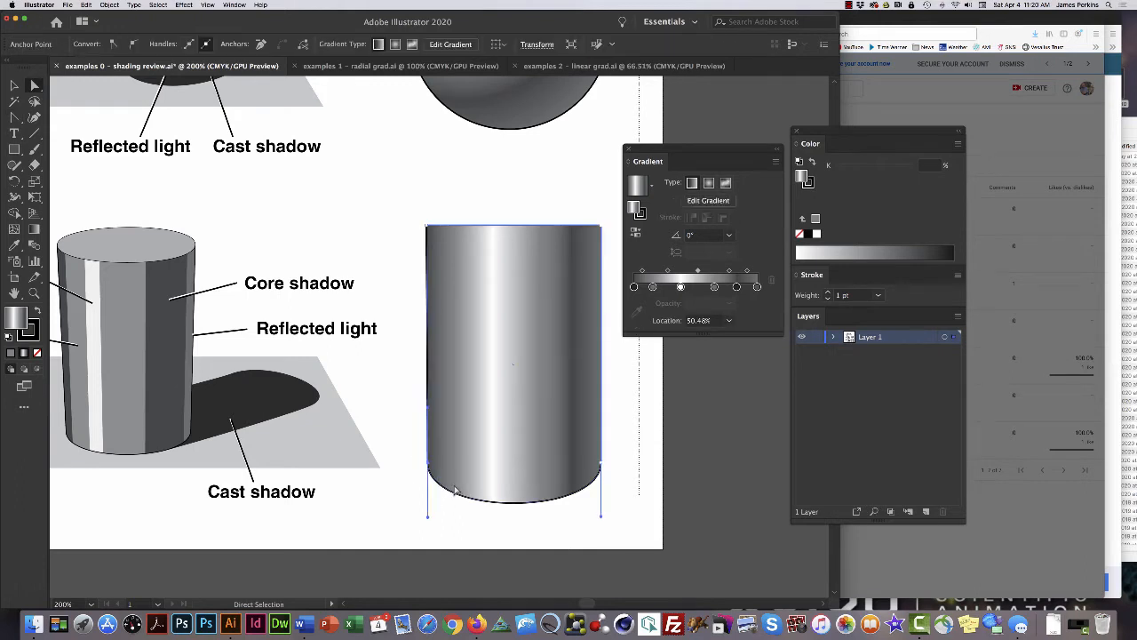
pyautogui.moveTo(627, 456); pyautogui.dragTo(574, 485)
pyautogui.press('Left')
pyautogui.press('Left')
pyautogui.press('Left')
pyautogui.press('Left')
pyautogui.press('Left')
pyautogui.press('Left')
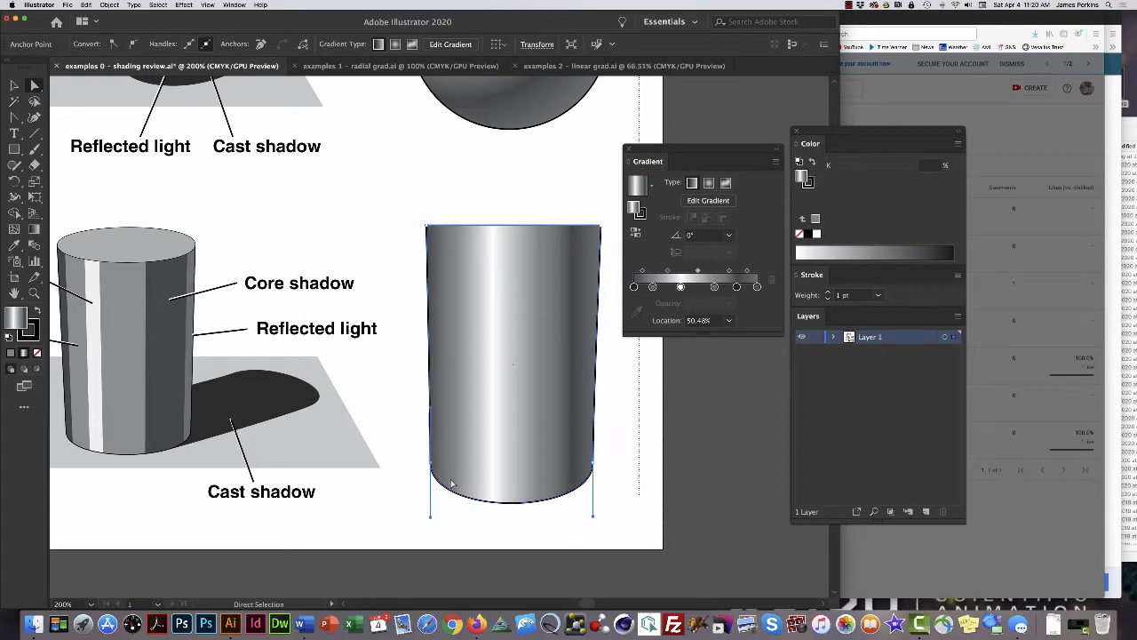
pyautogui.press('Right')
pyautogui.press('Right')
pyautogui.click(389, 194)
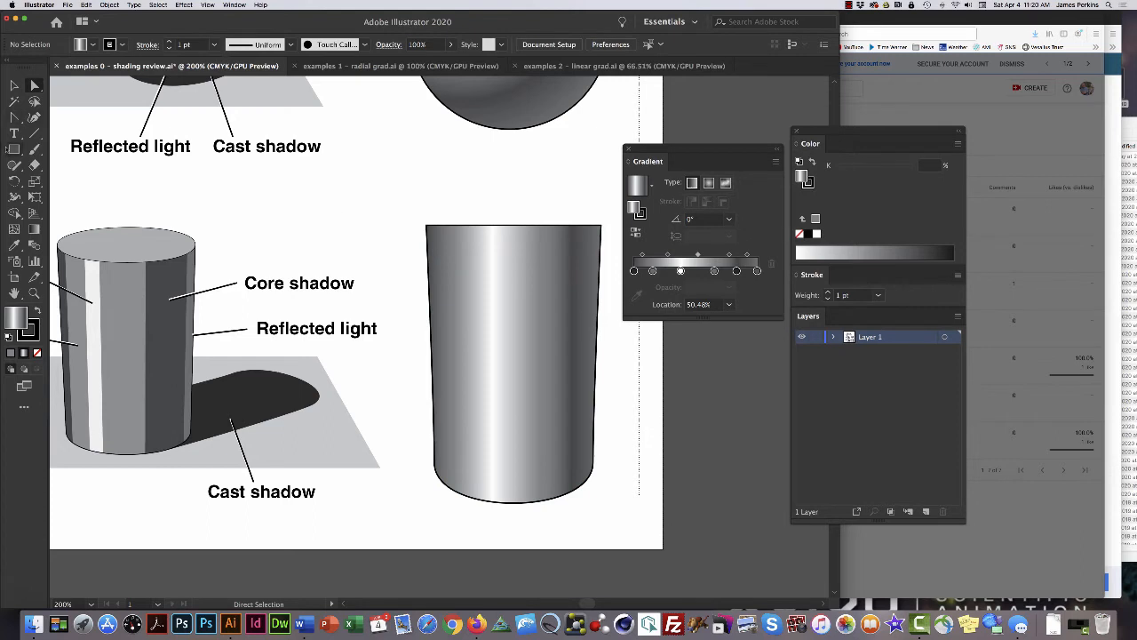
# Draw a flat ellipse spanning the cylinder's top edge and fill it with solid 40% black.
pyautogui.moveTo(12, 149); pyautogui.dragTo(105, 181)
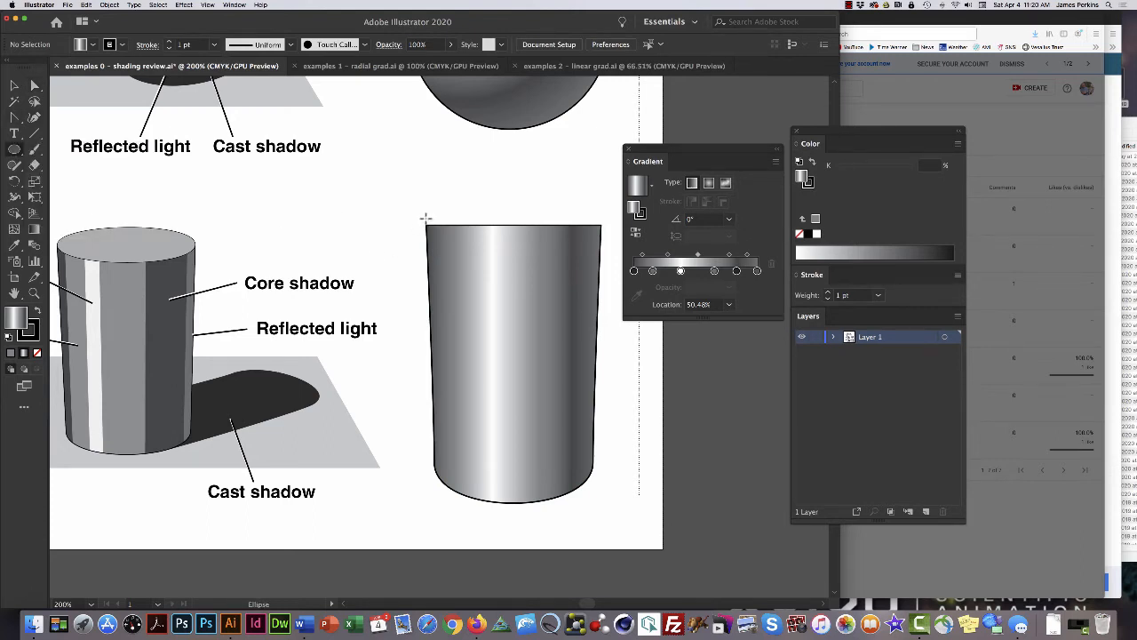
pyautogui.moveTo(426, 217); pyautogui.dragTo(552, 245)
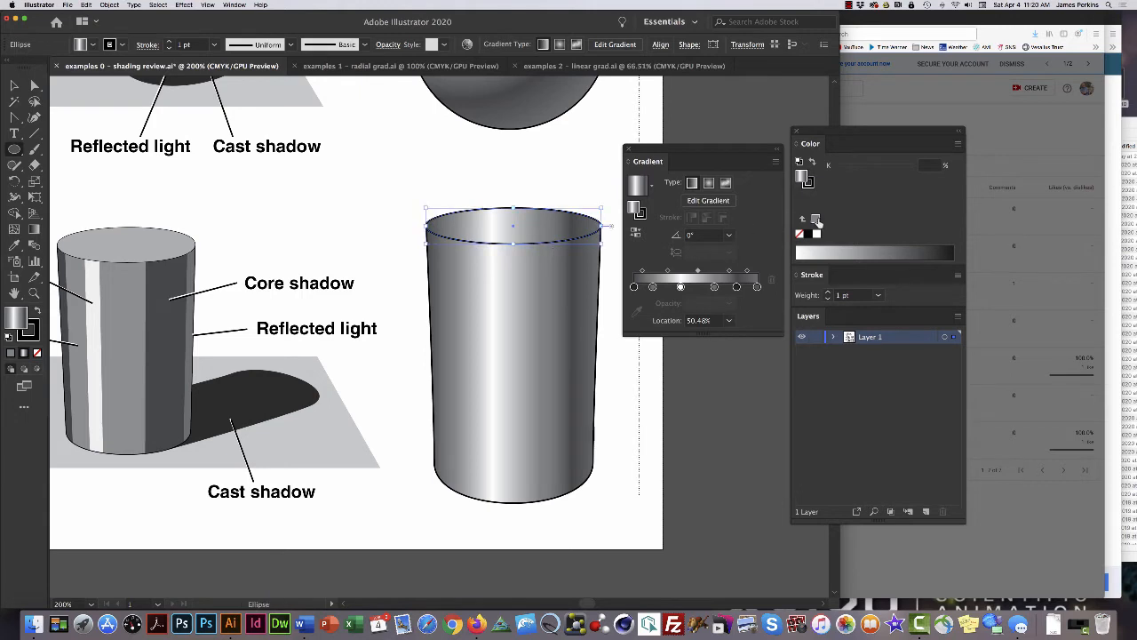
pyautogui.click(816, 221)
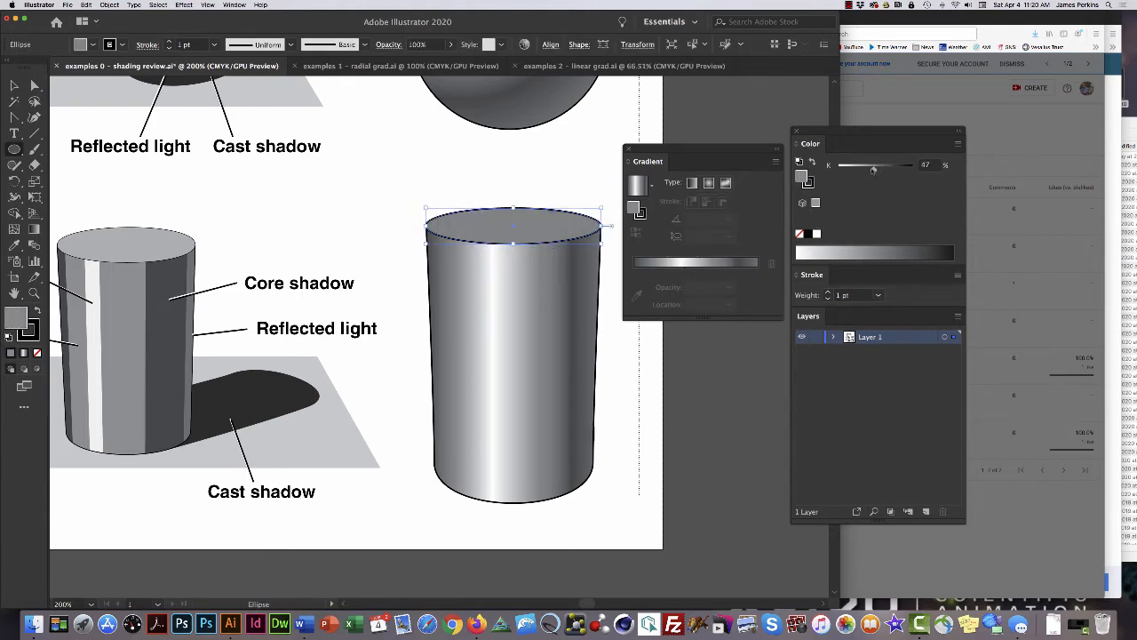
pyautogui.moveTo(876, 169); pyautogui.dragTo(868, 168)
pyautogui.keyDown('super'); pyautogui.click(554, 169); pyautogui.keyUp('super')
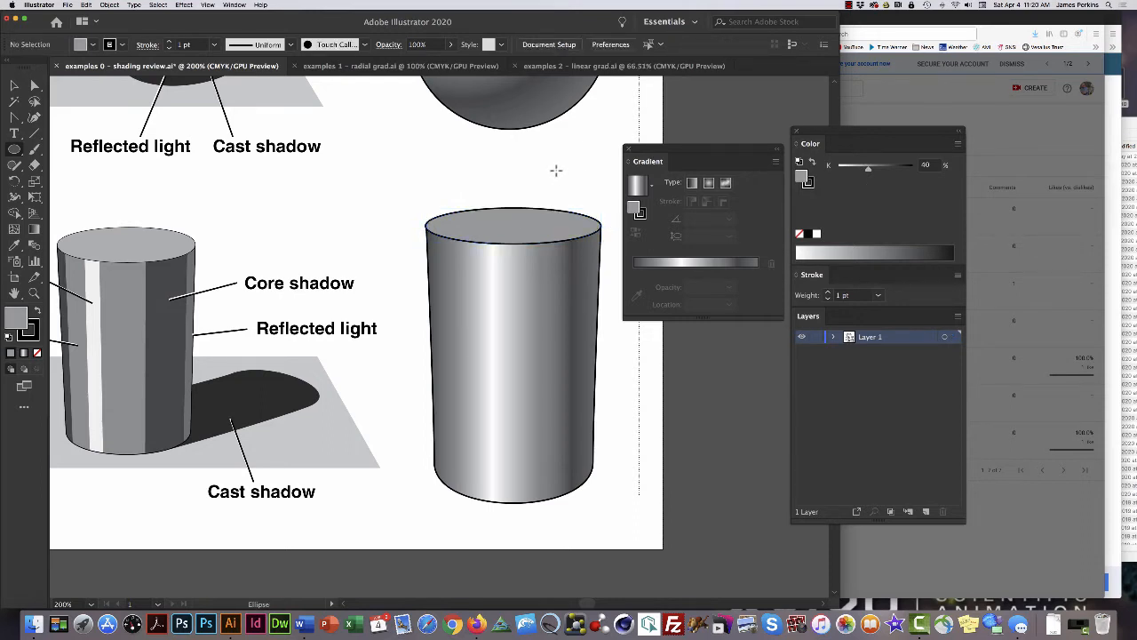
# Select the midtone stop in the shaded sphere's gradient and switch its color model to CMYK.
pyautogui.keyDown('alt'); pyautogui.keyDown('super'); pyautogui.click(484, 219); pyautogui.keyUp('super'); pyautogui.keyUp('alt')
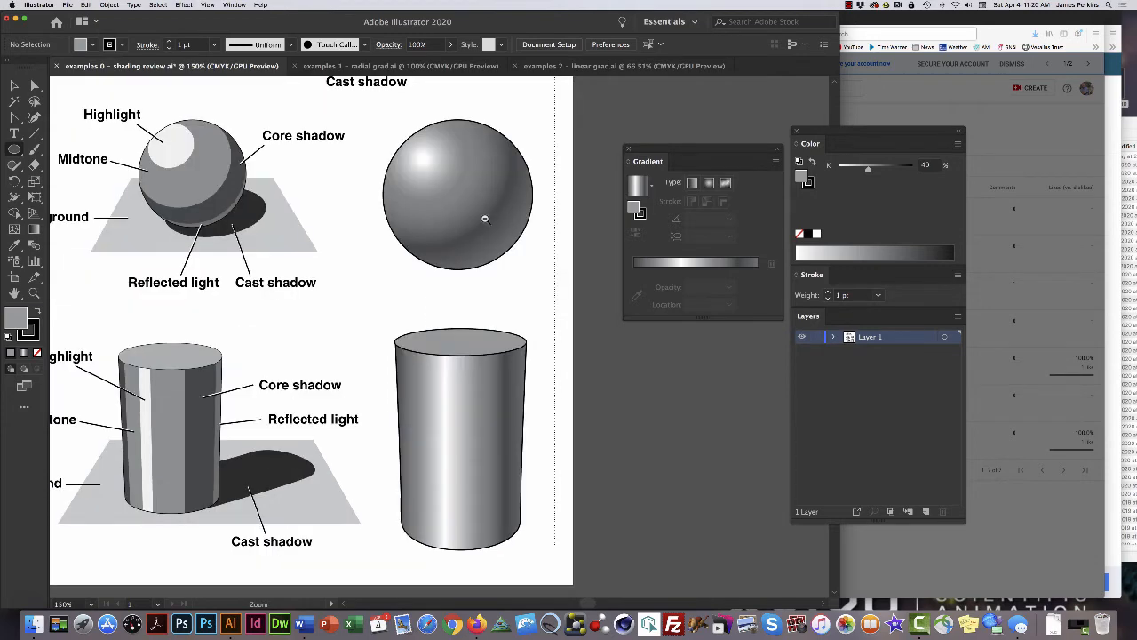
pyautogui.keyDown('alt'); pyautogui.keyDown('super'); pyautogui.click(484, 218); pyautogui.keyUp('super'); pyautogui.keyUp('alt')
pyautogui.moveTo(403, 234); pyautogui.dragTo(507, 229)
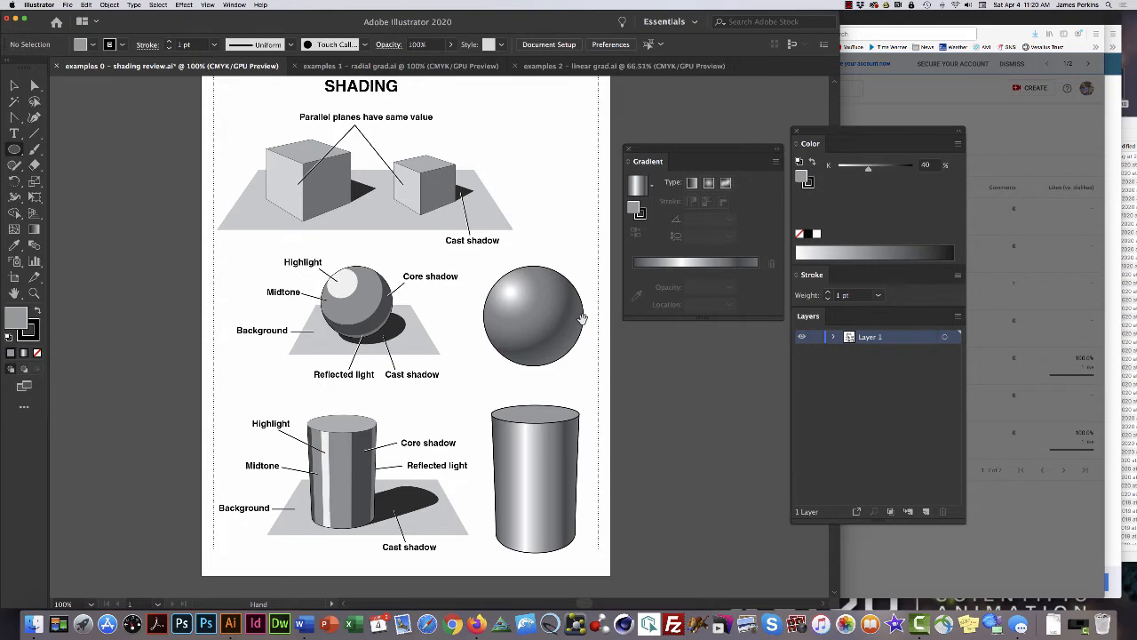
pyautogui.keyDown('super'); pyautogui.click(539, 323); pyautogui.keyUp('super')
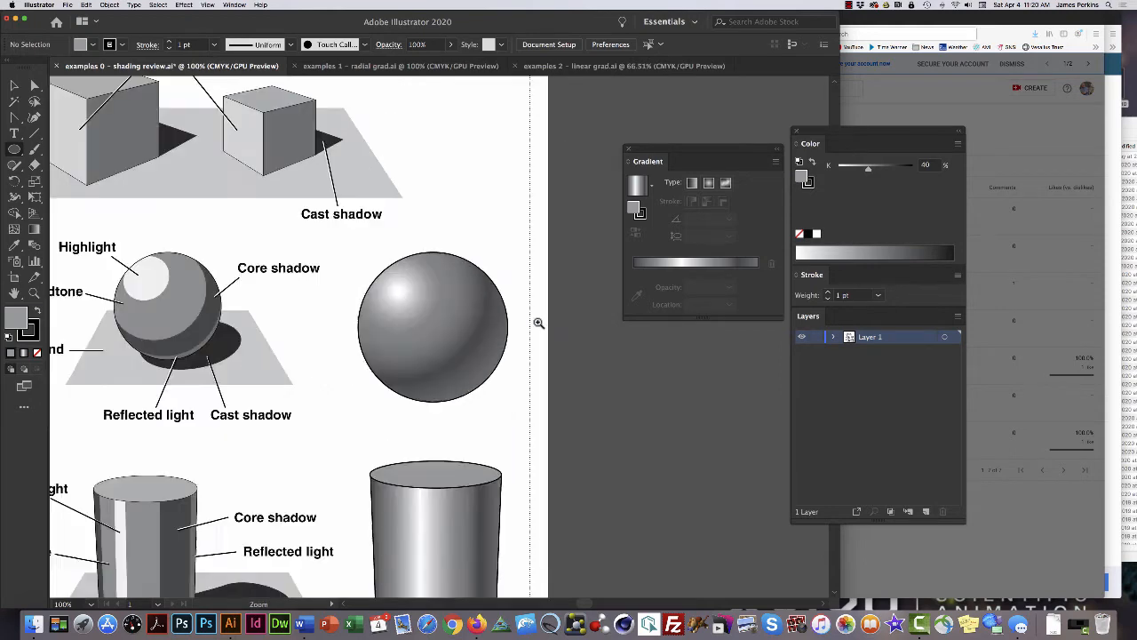
pyautogui.keyDown('super'); pyautogui.click(449, 327); pyautogui.keyUp('super')
pyautogui.keyDown('super'); pyautogui.click(448, 331); pyautogui.keyUp('super')
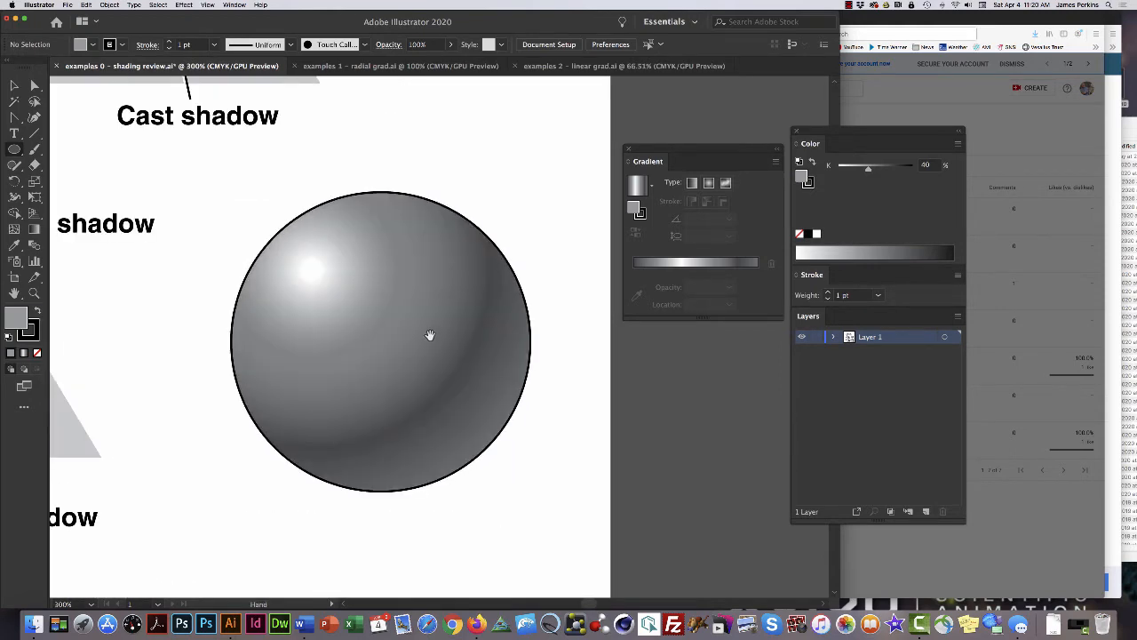
pyautogui.moveTo(430, 334); pyautogui.dragTo(454, 292)
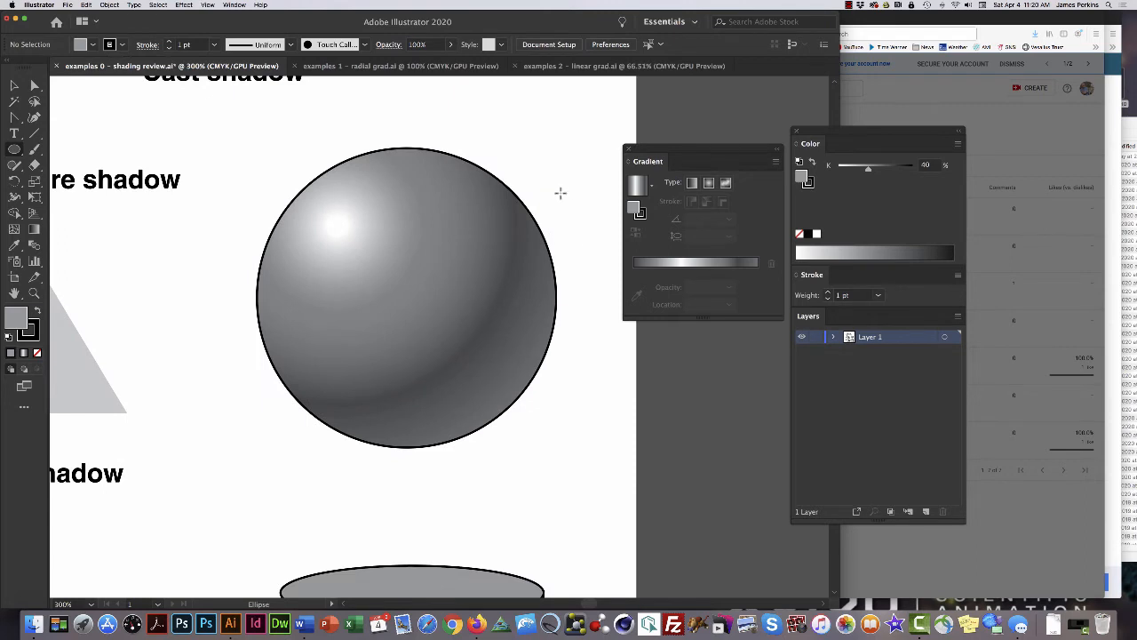
pyautogui.press('a')
pyautogui.click(516, 233)
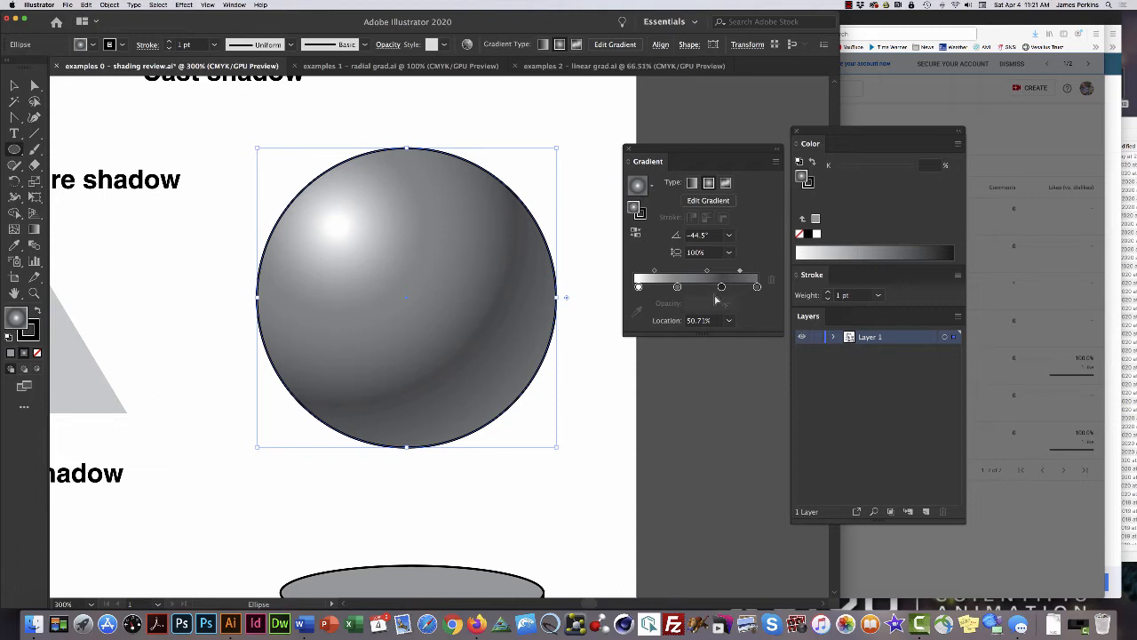
pyautogui.click(676, 286)
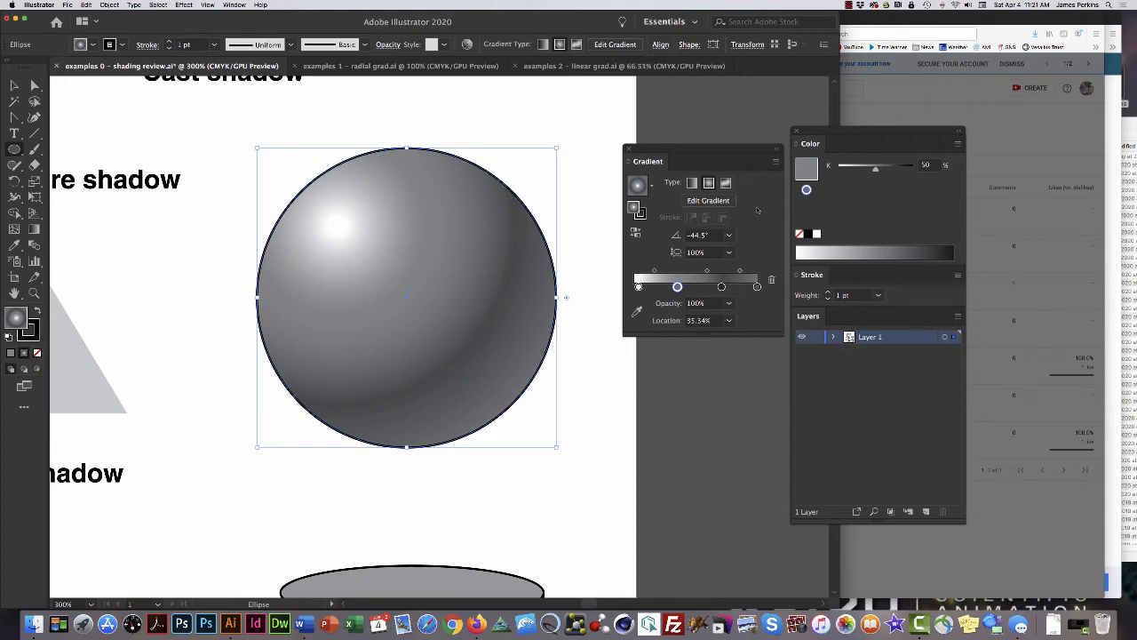
pyautogui.click(959, 144)
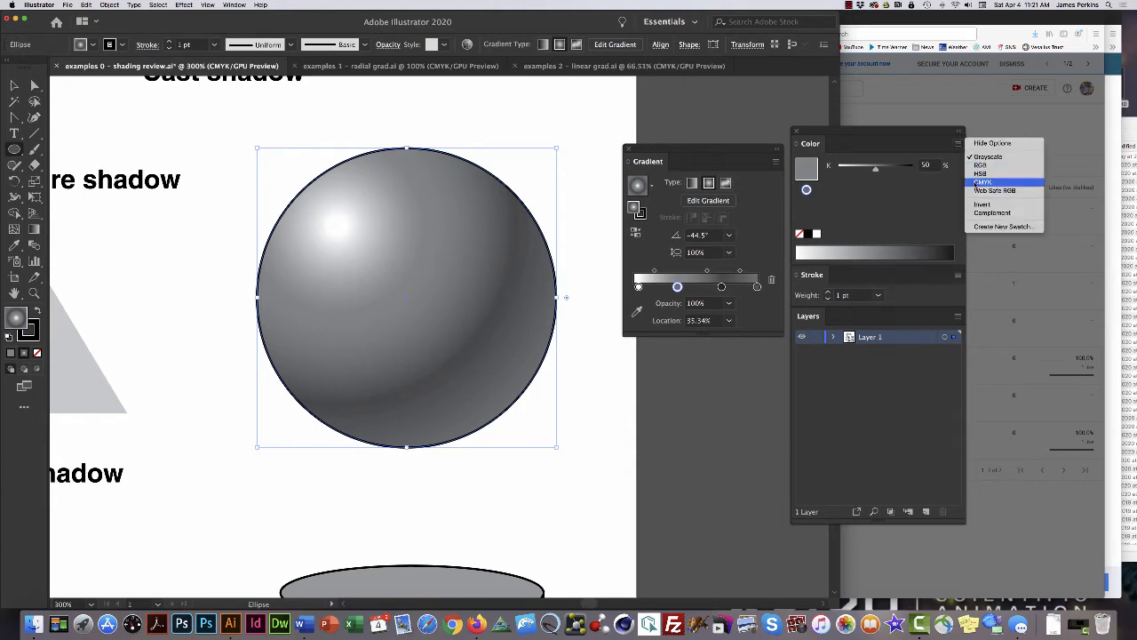
pyautogui.click(977, 183)
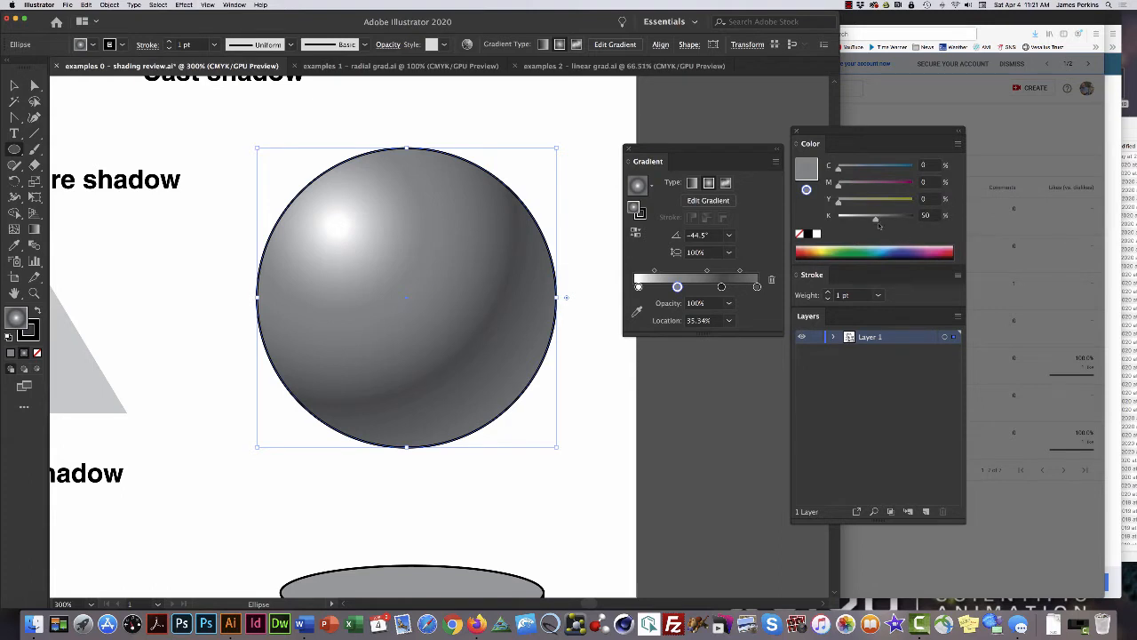
# Recolor the sphere's midtone stop red with 80% magenta, 80% yellow and 0% black.
pyautogui.moveTo(849, 218); pyautogui.dragTo(814, 224)
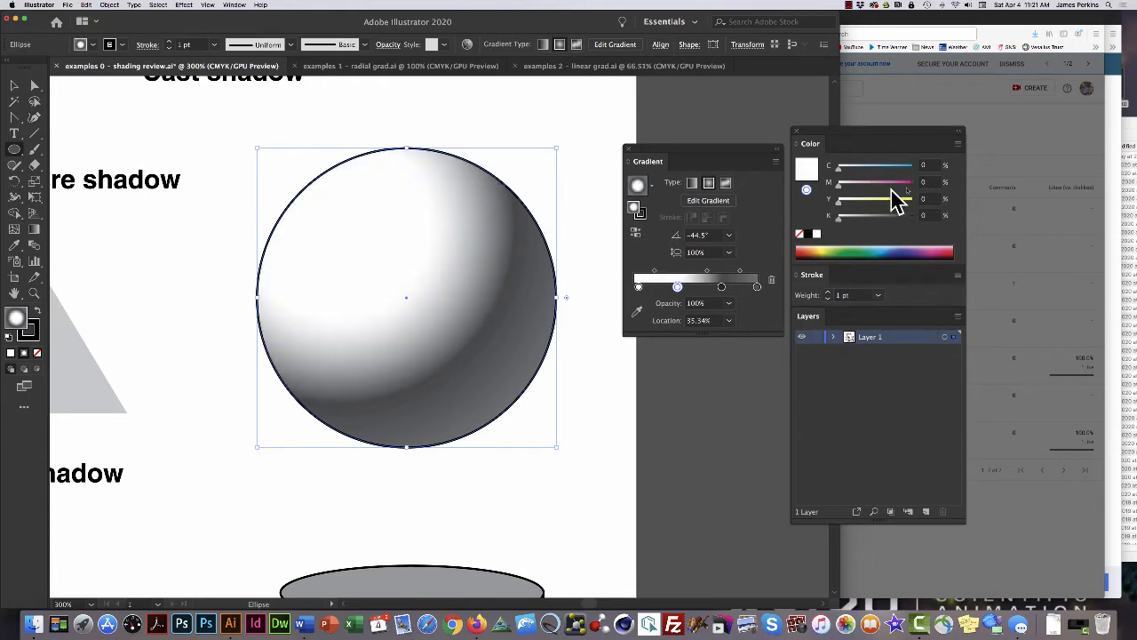
pyautogui.click(929, 182)
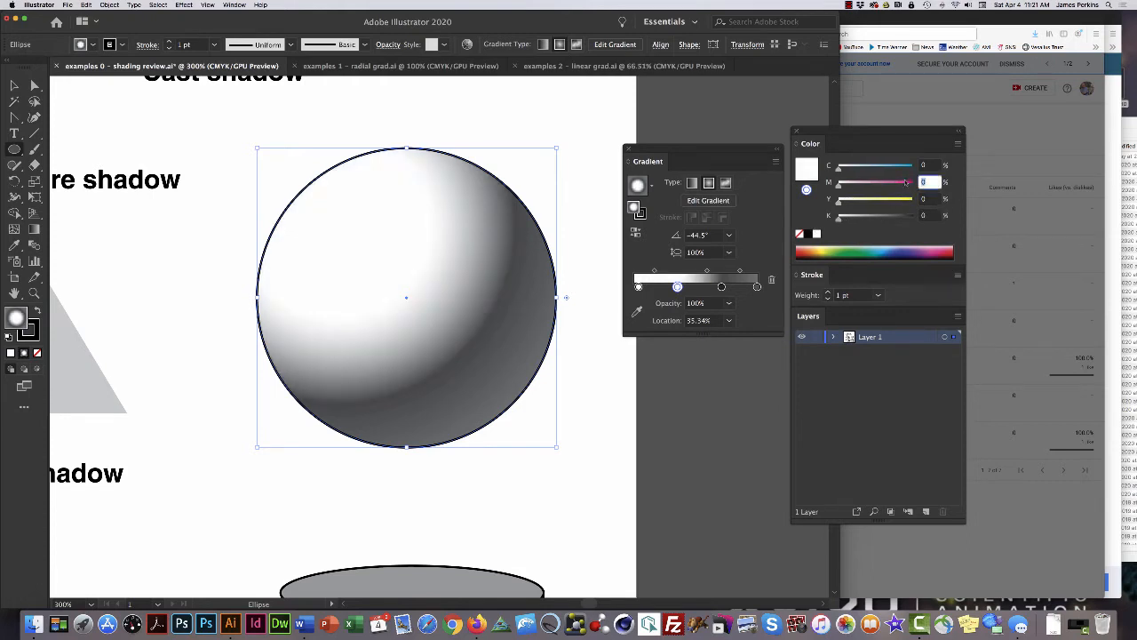
pyautogui.write('80')
pyautogui.press('Tab')
pyautogui.write('80')
pyautogui.press('Return')
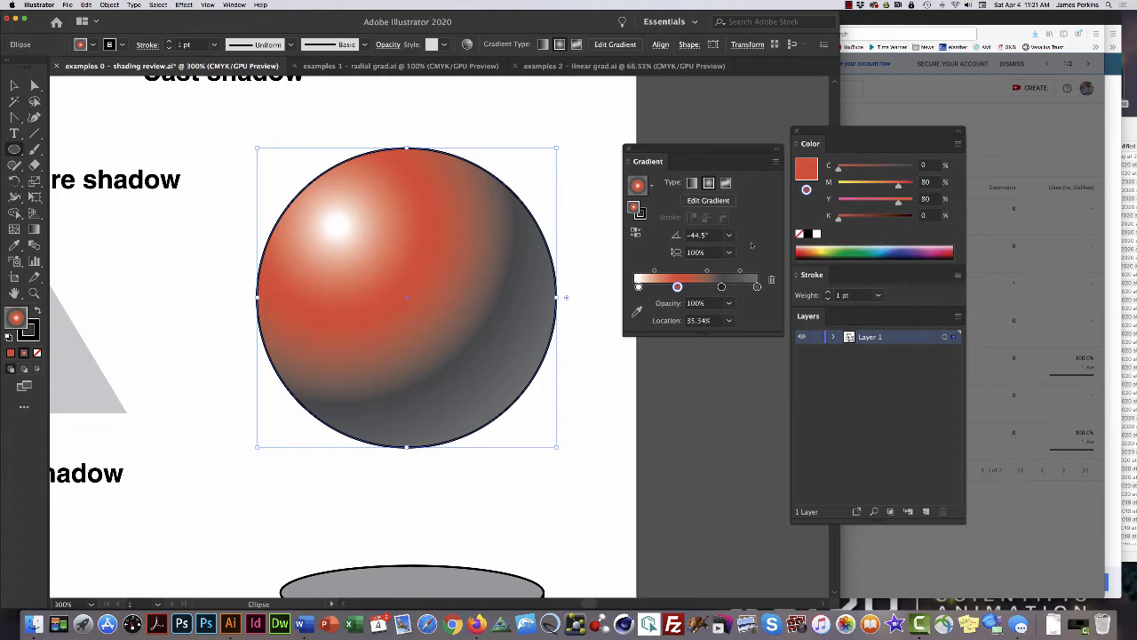
# Fine-tune the blend midpoint between the sphere gradient's white highlight stop and red midtone stop to about 36%.
pyautogui.click(637, 285)
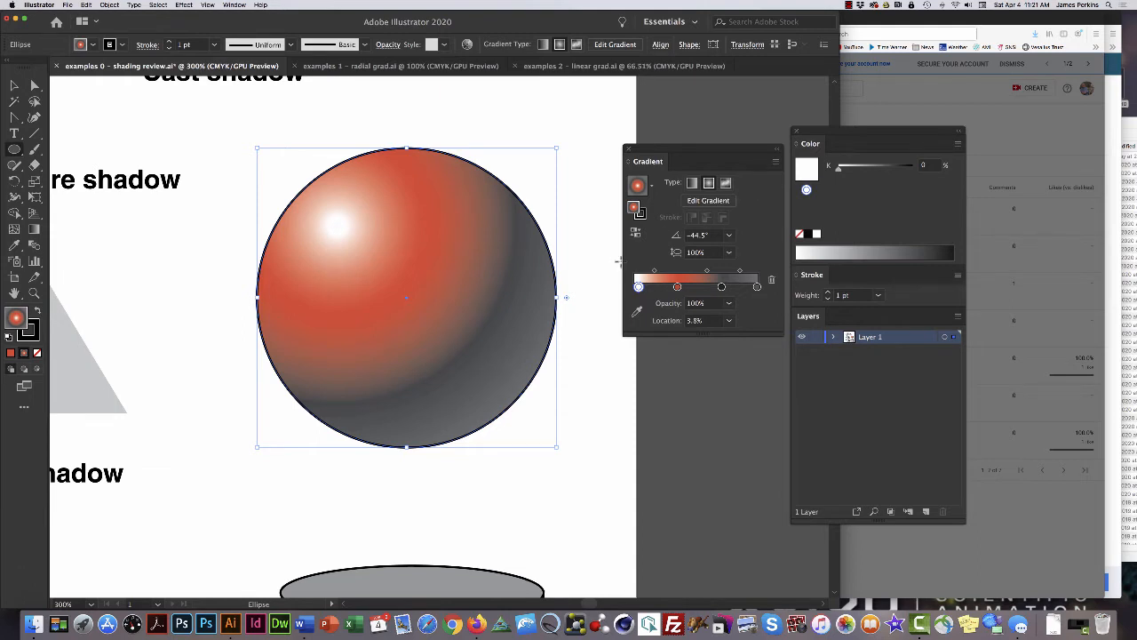
pyautogui.click(675, 286)
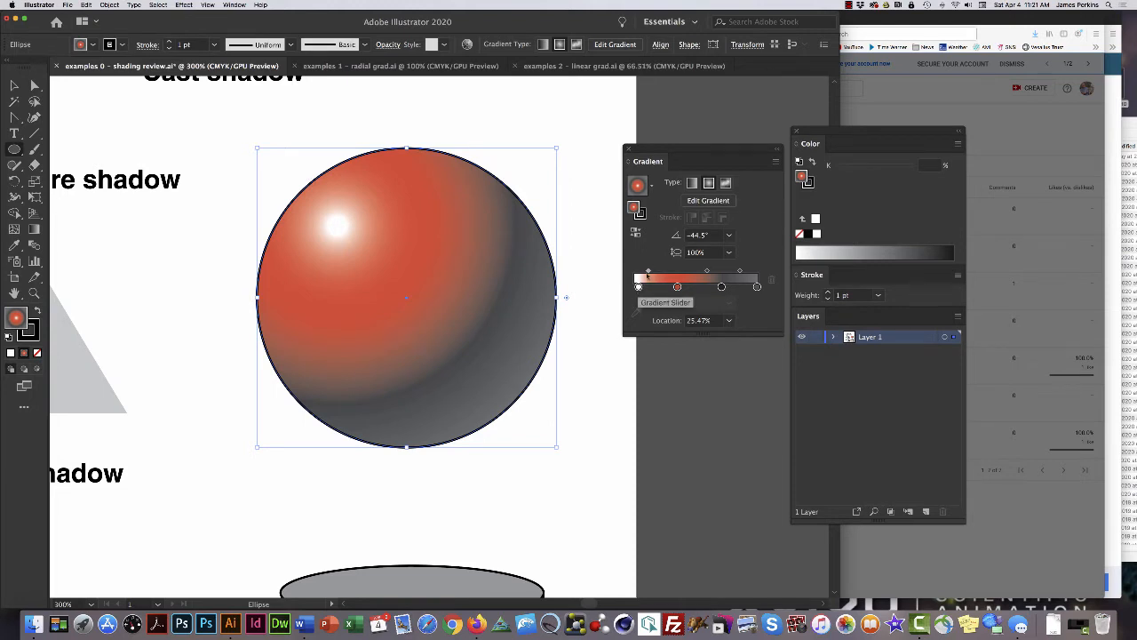
pyautogui.moveTo(649, 274); pyautogui.dragTo(654, 272)
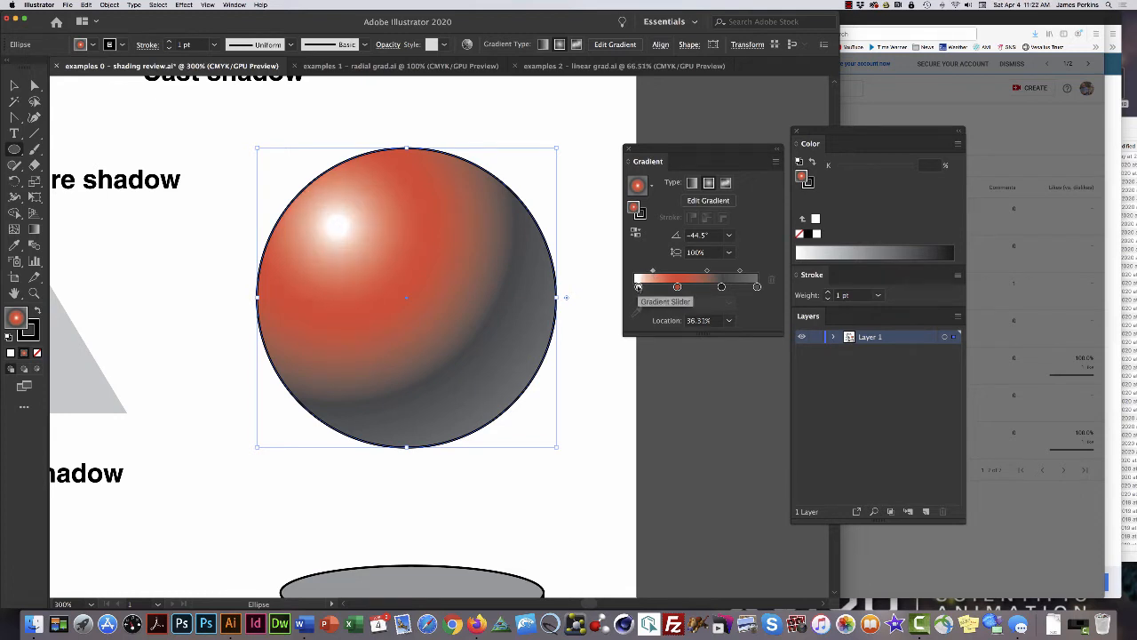
# Switch the sphere's highlight stop to CMYK and tint it pale pink with 15% magenta and 15% yellow.
pyautogui.click(638, 287)
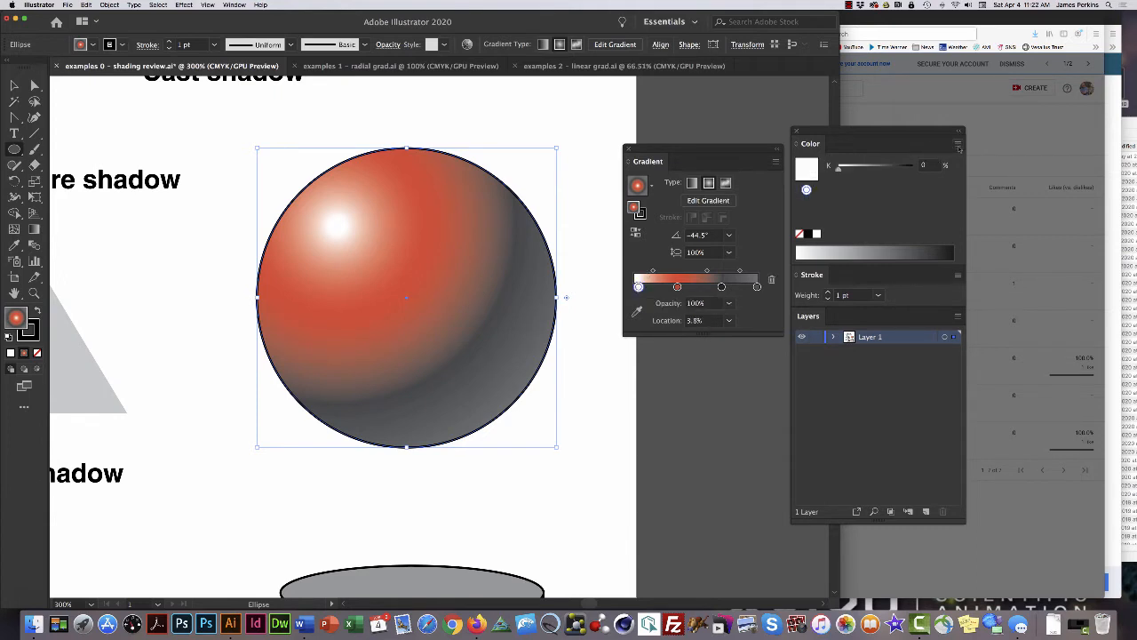
pyautogui.click(959, 145)
pyautogui.click(984, 182)
pyautogui.click(924, 182)
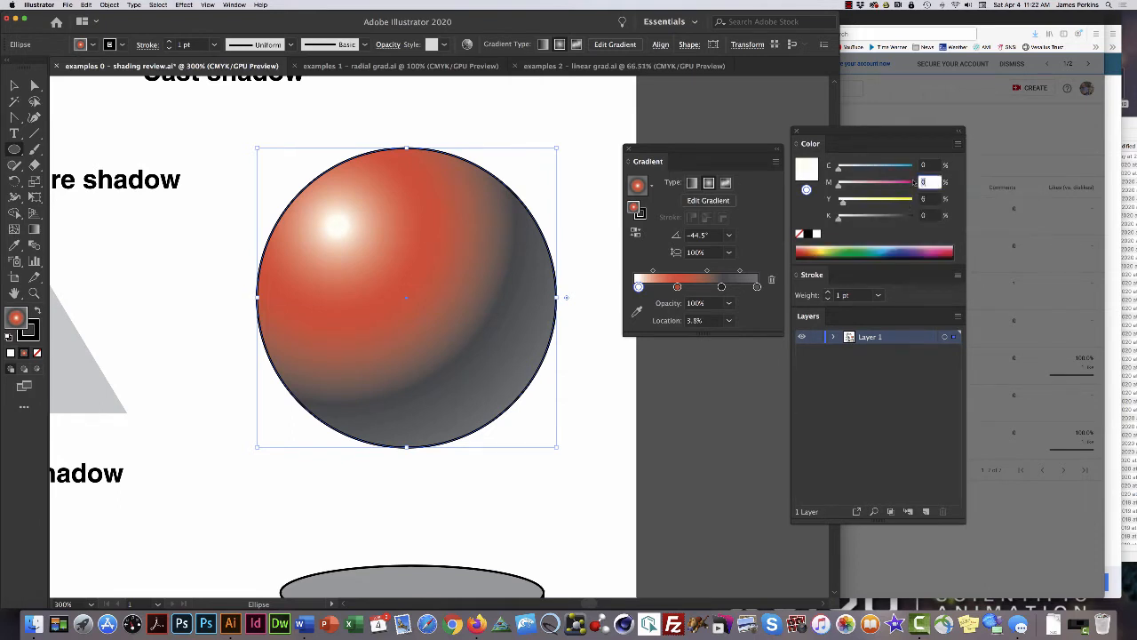
pyautogui.write('15')
pyautogui.press('Tab')
pyautogui.write('15')
pyautogui.press('Return')
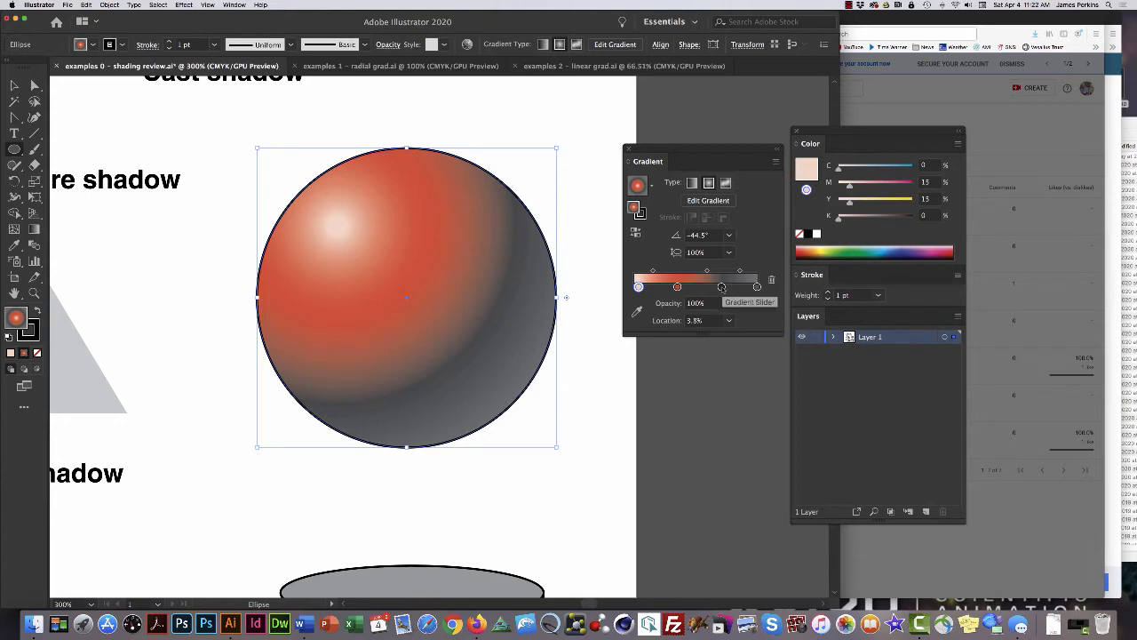
# Convert the sphere's core shadow stop from grayscale to CMYK and color it red with 100% magenta and 100% yellow.
pyautogui.click(721, 287)
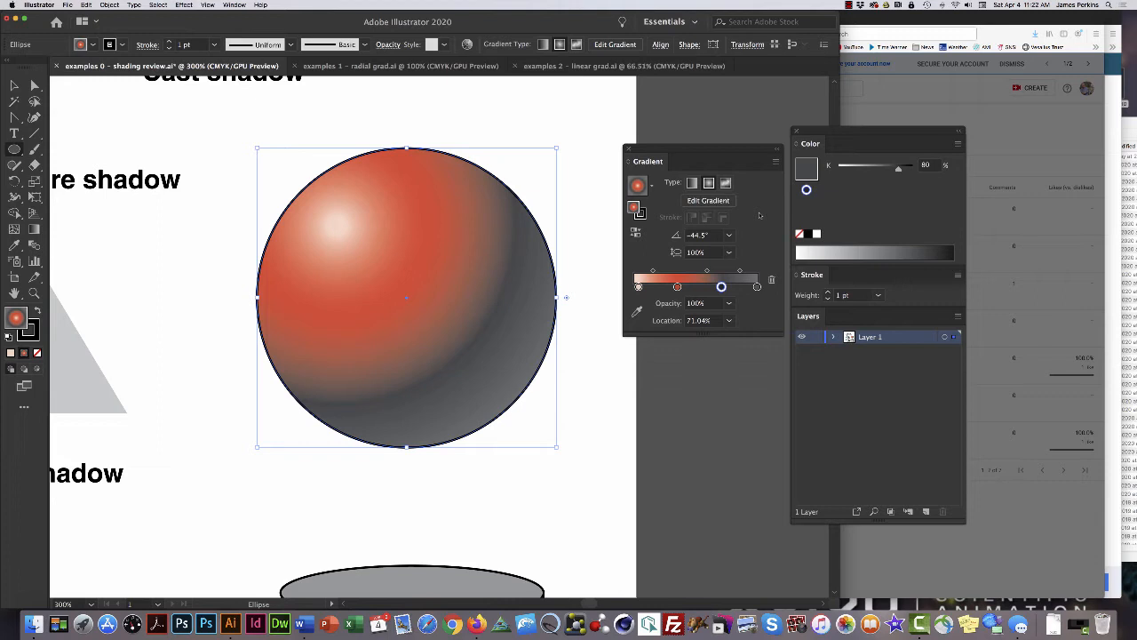
pyautogui.click(958, 144)
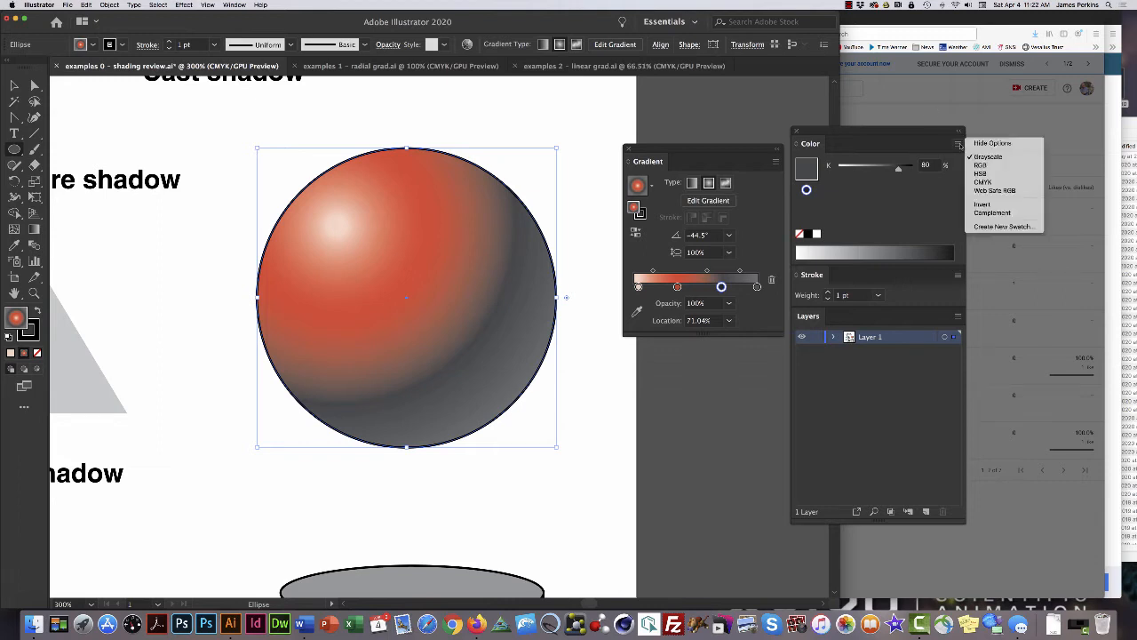
pyautogui.click(977, 182)
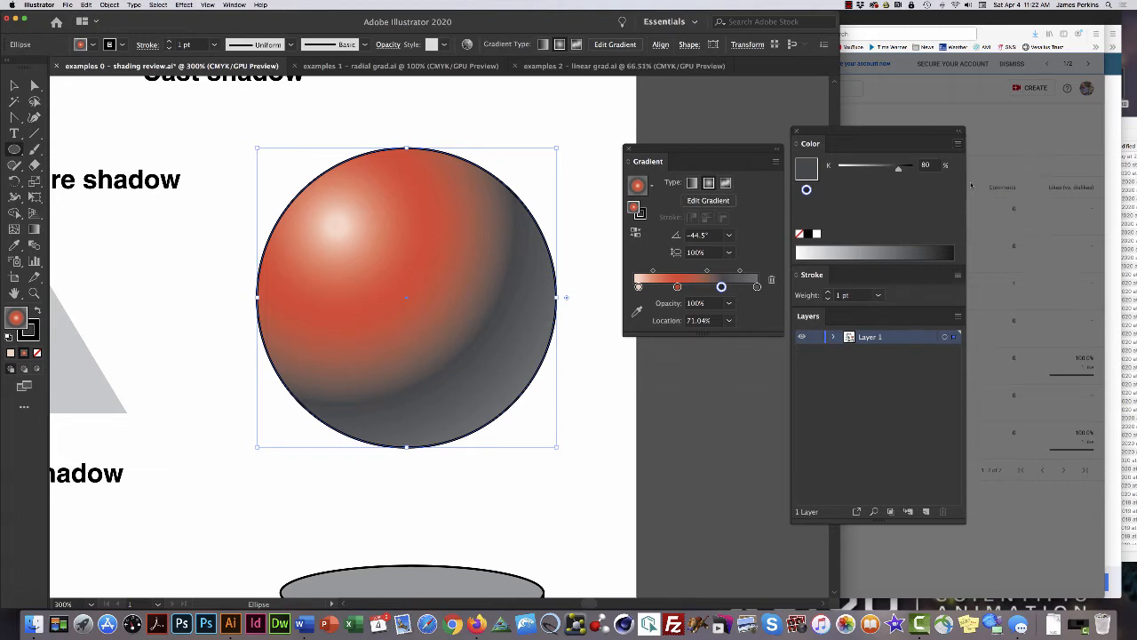
pyautogui.click(817, 217)
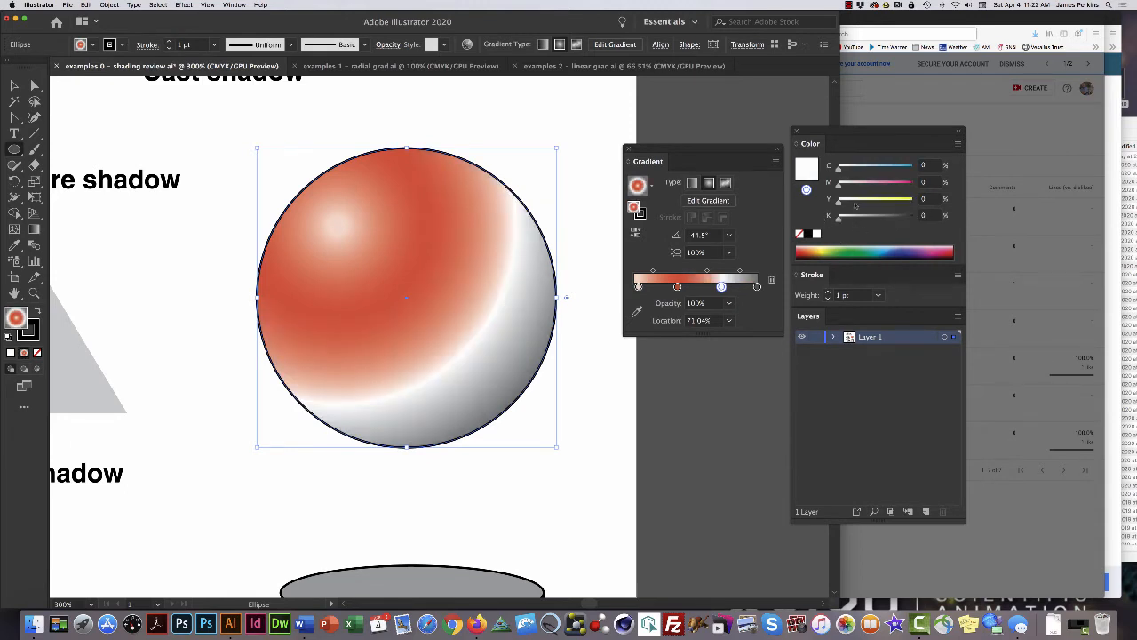
pyautogui.click(677, 287)
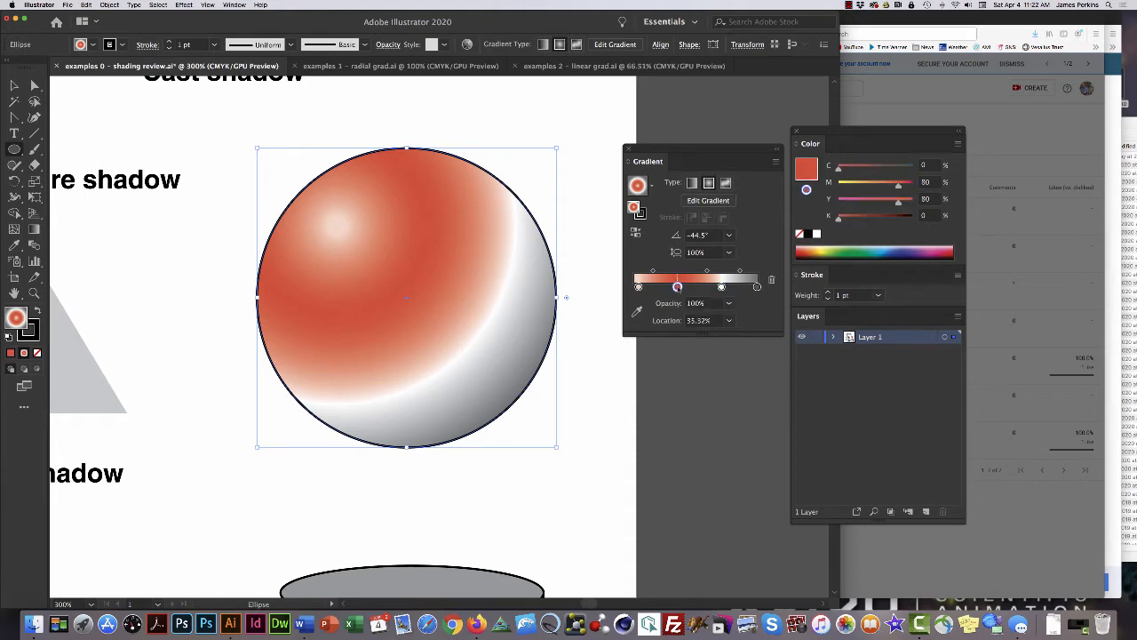
pyautogui.click(722, 286)
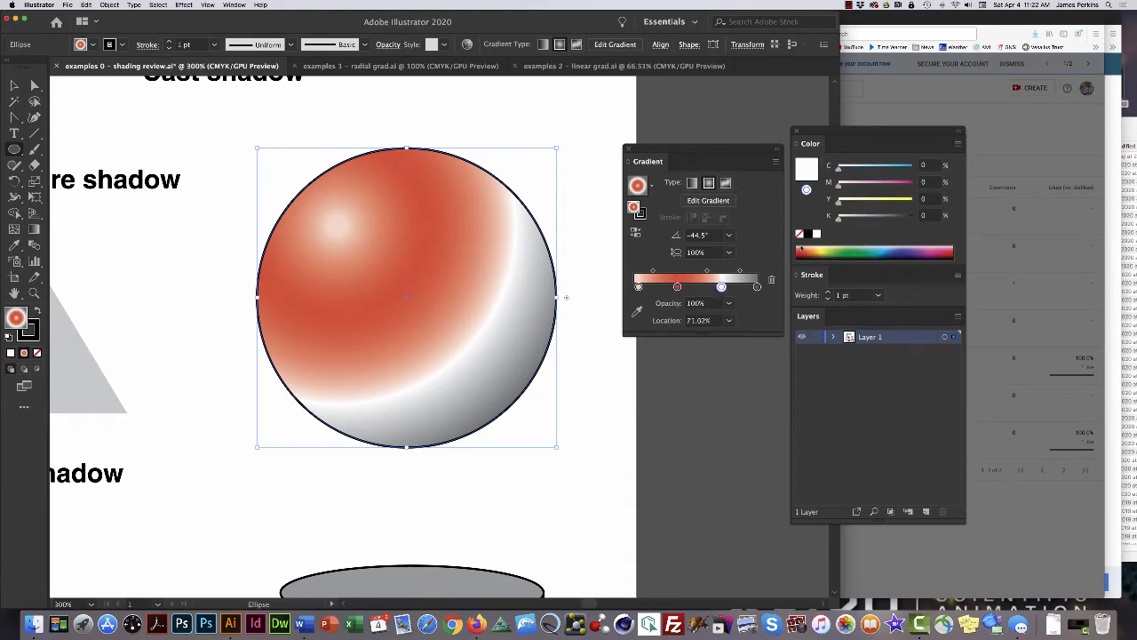
pyautogui.moveTo(840, 185); pyautogui.dragTo(912, 186)
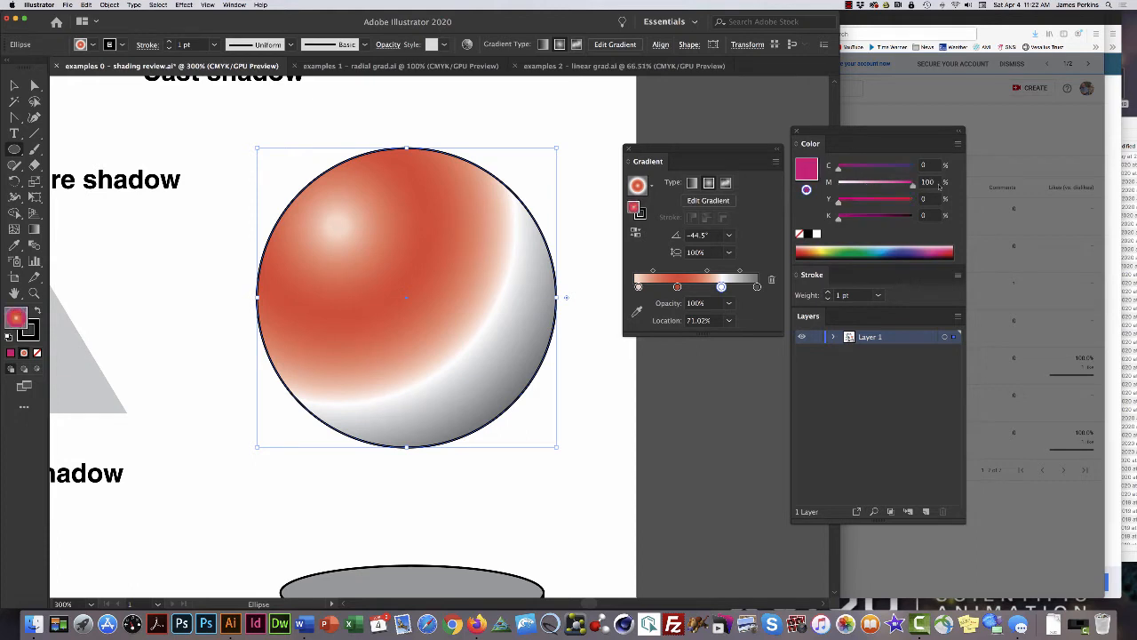
pyautogui.moveTo(838, 203); pyautogui.dragTo(951, 204)
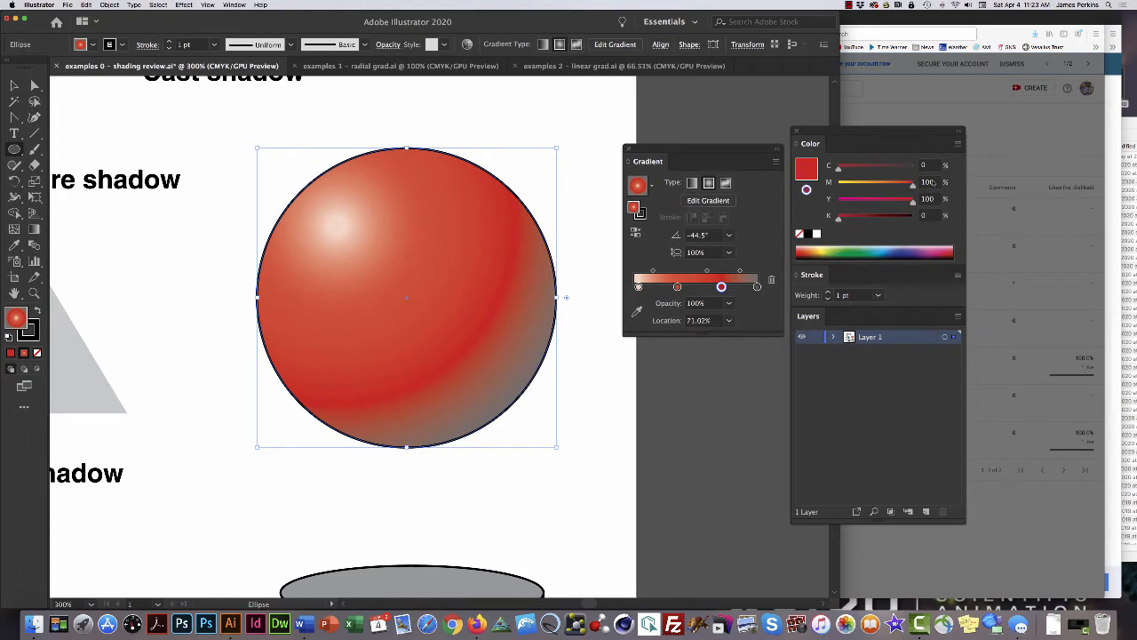
# Mute the core shadow stop's red by setting it to 20% cyan, 70% magenta and 70% yellow.
pyautogui.click(929, 182)
pyautogui.write('70')
pyautogui.press('Tab')
pyautogui.write('70')
pyautogui.press('Return')
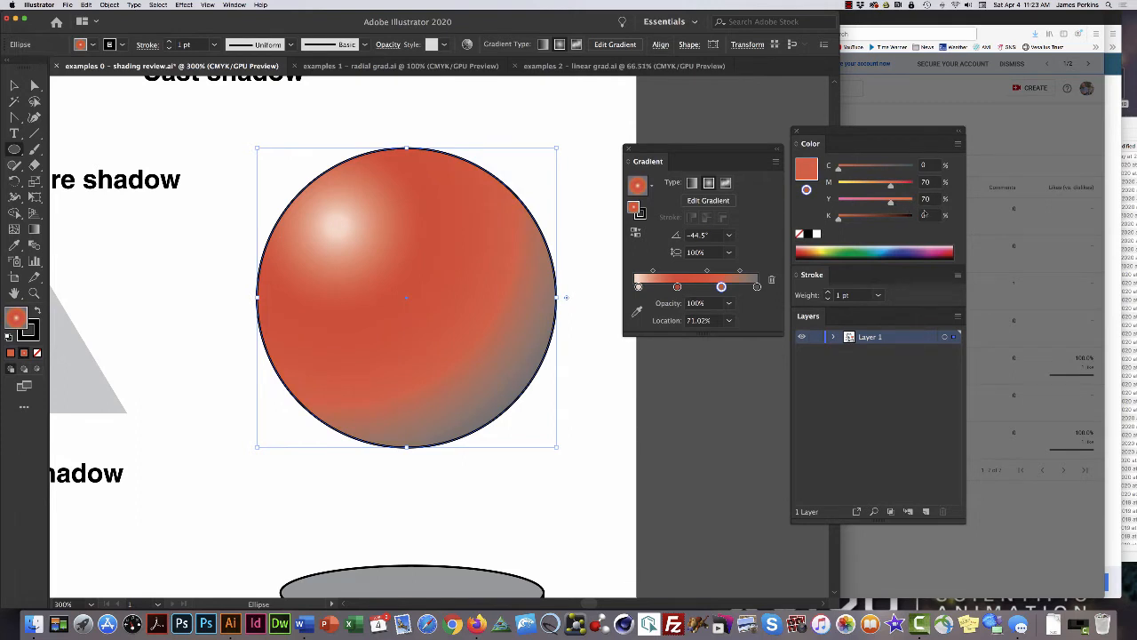
pyautogui.click(927, 165)
pyautogui.write('20')
pyautogui.press('Return')
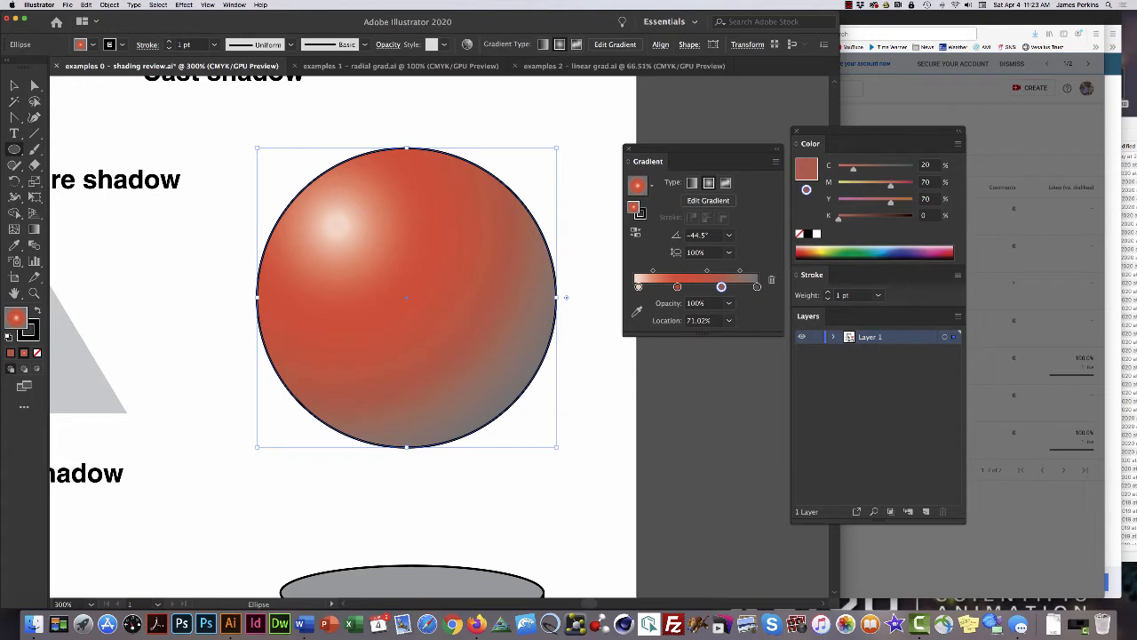
# Darken the core shadow stop with 30% black, and raise the black to 48%.
pyautogui.click(916, 215)
pyautogui.write('30')
pyautogui.press('Return')
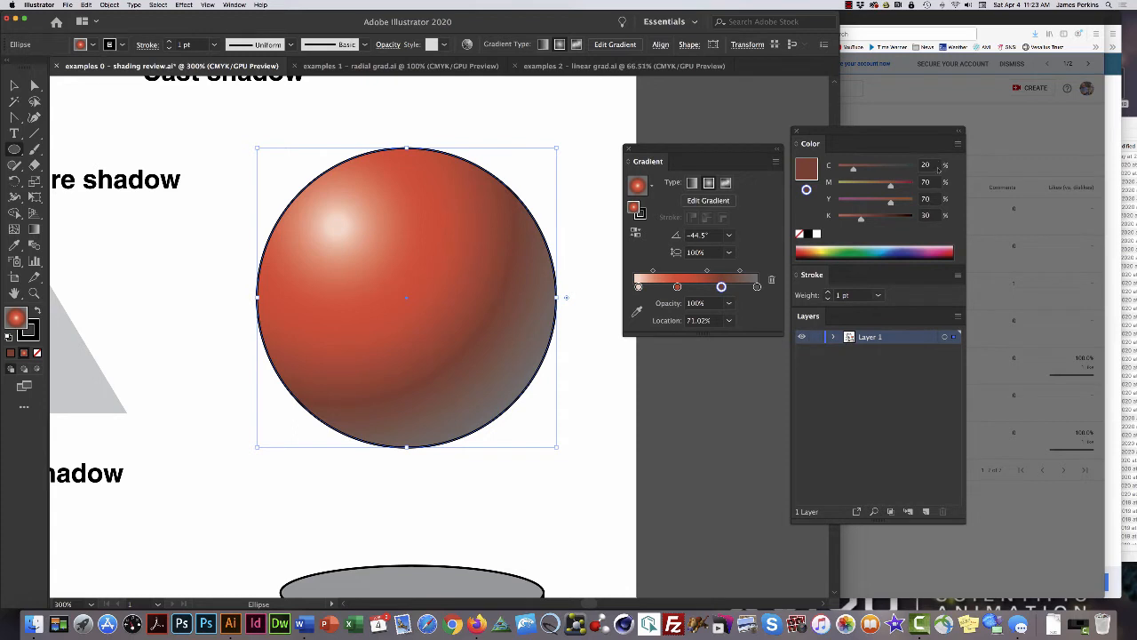
pyautogui.click(925, 216)
pyautogui.write('50')
pyautogui.press('Return')
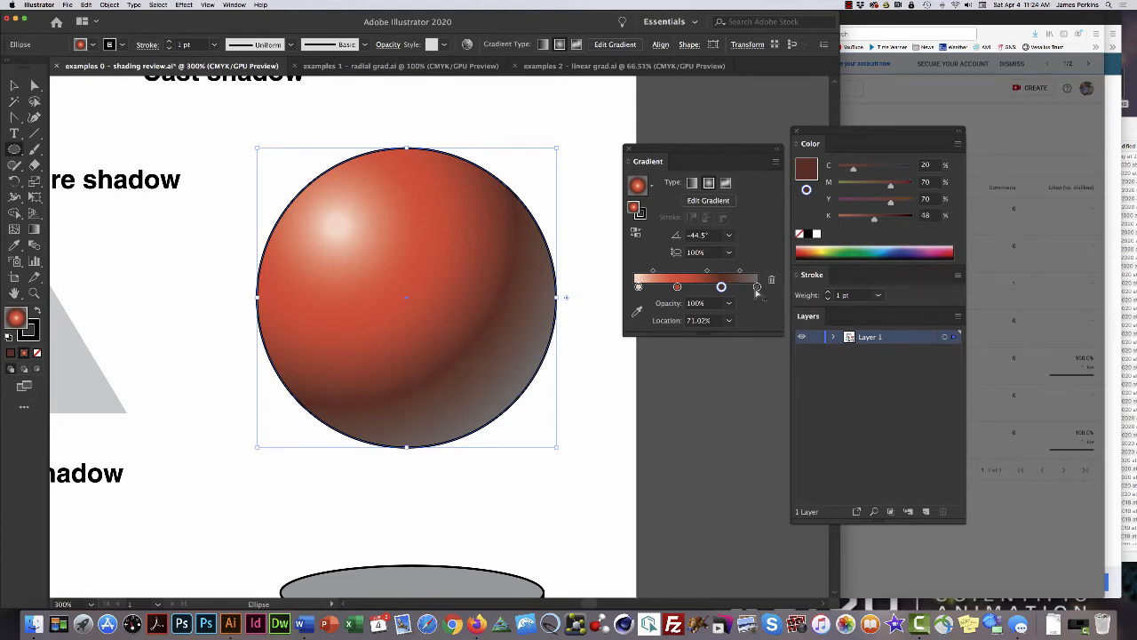
# Replace the gray reflected-light stop with a new stop at the 100% end of the sphere's gradient.
pyautogui.click(756, 286)
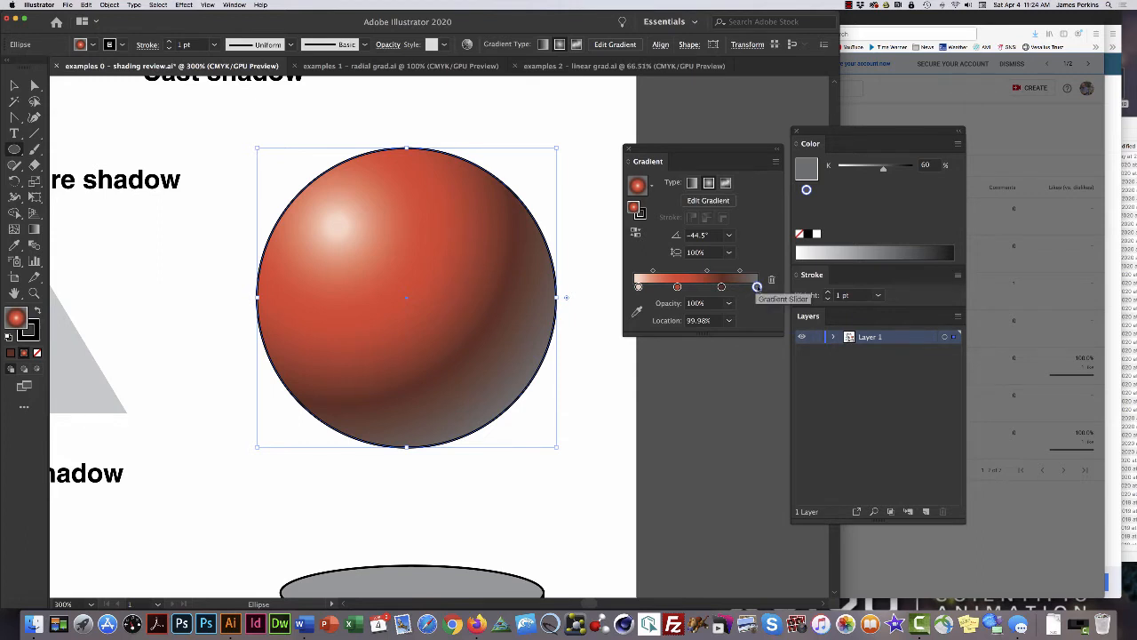
pyautogui.moveTo(756, 286); pyautogui.dragTo(784, 432)
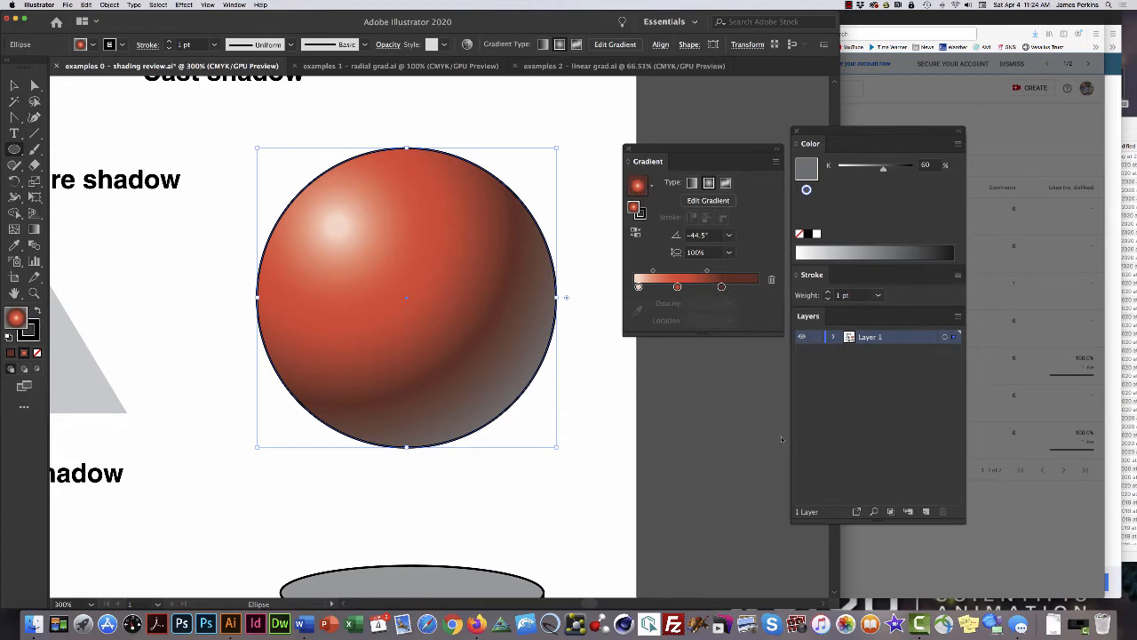
pyautogui.click(757, 289)
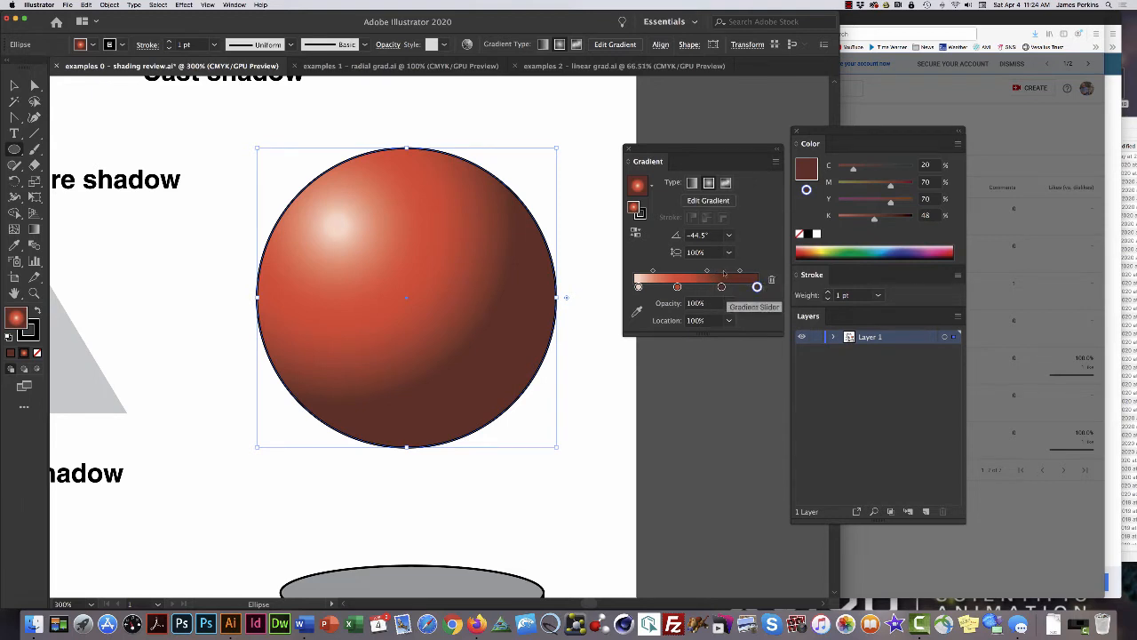
# Lighten the new reflected-light stop by setting 10% cyan and 30% black.
pyautogui.click(925, 164)
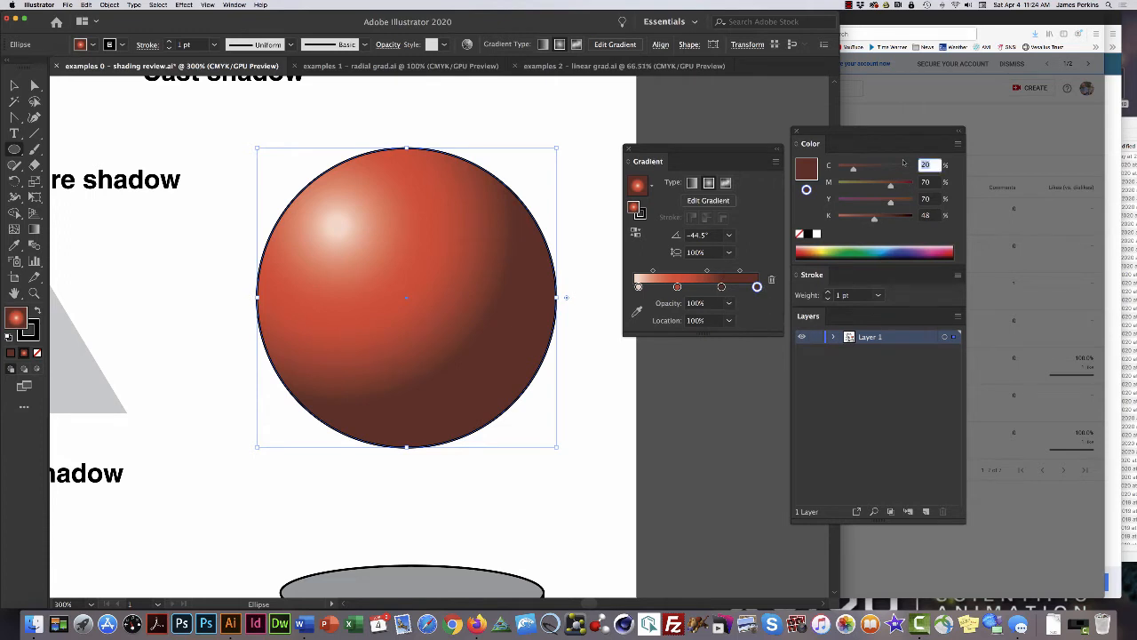
pyautogui.write('10')
pyautogui.press('Tab')
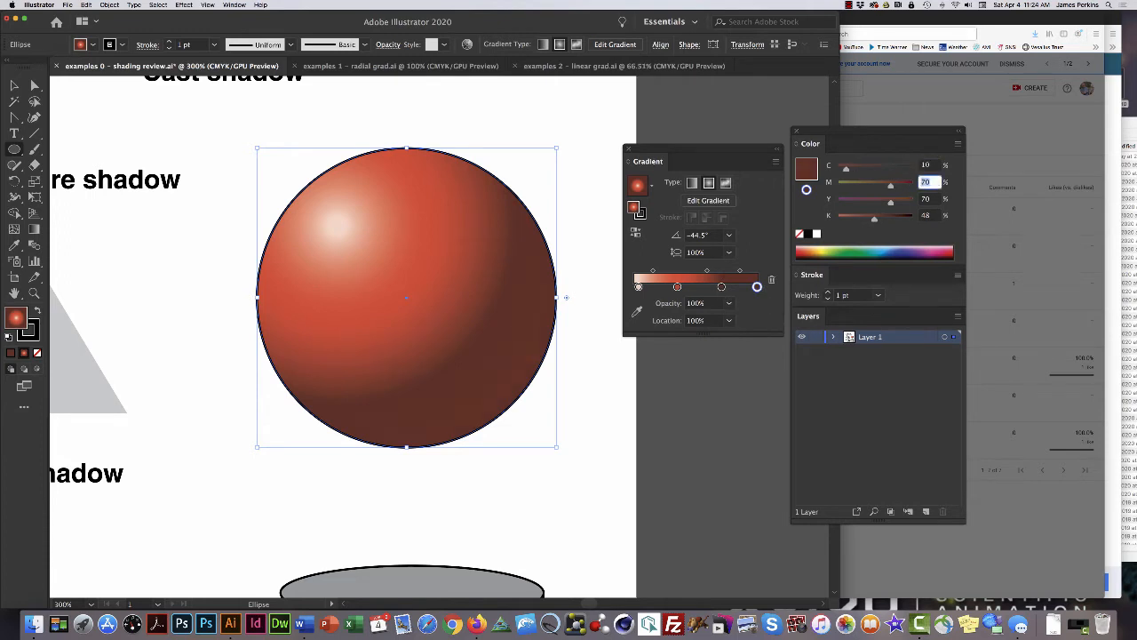
pyautogui.press('Tab')
pyautogui.press('Tab')
pyautogui.write('30')
pyautogui.press('Return')
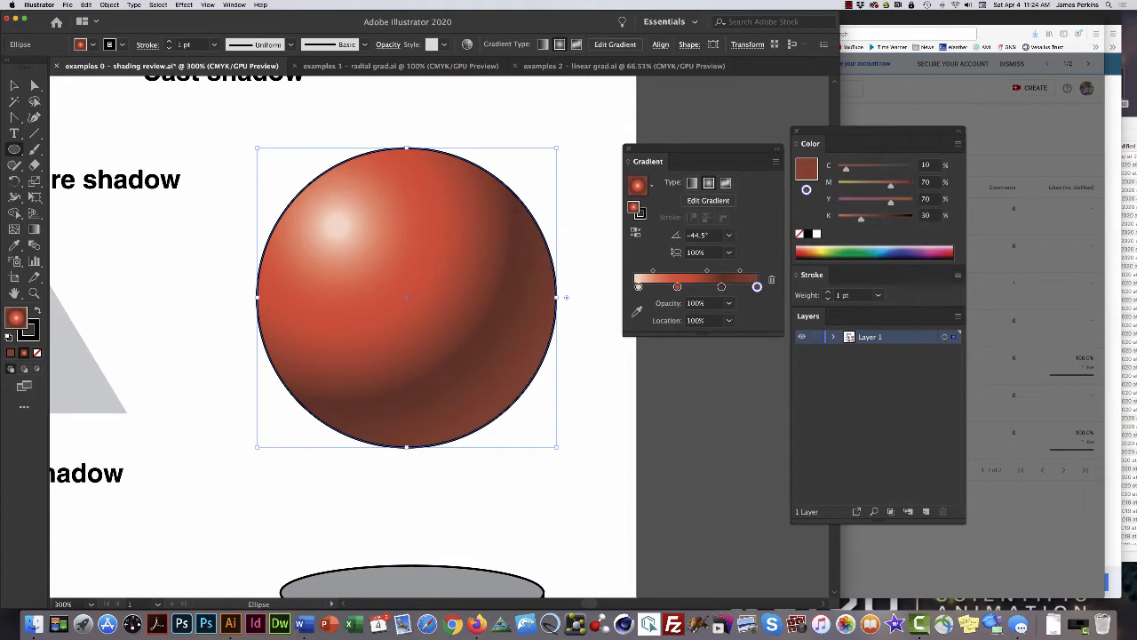
# Soften the reflected-light stop further with 65% magenta, 65% yellow and 20% black.
pyautogui.click(917, 164)
pyautogui.click(921, 181)
pyautogui.write('65')
pyautogui.press('Tab')
pyautogui.write('65')
pyautogui.press('Tab')
pyautogui.write('20')
pyautogui.press('Return')
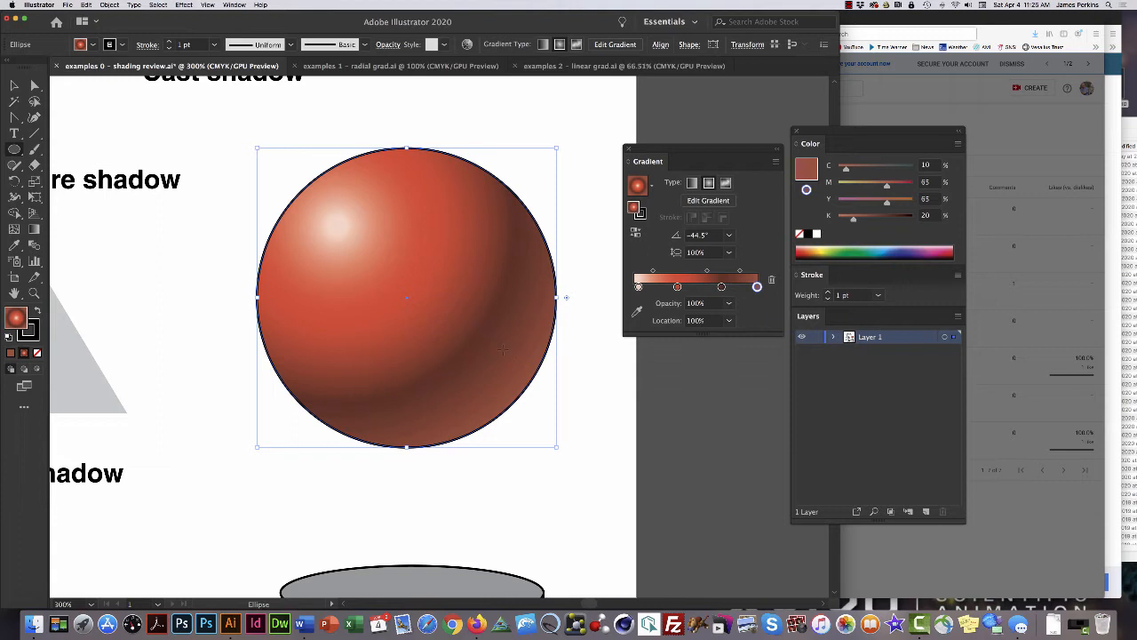
# Draw a rectangle wider than the sphere across its lower part, extending below the sphere's base.
pyautogui.click(14, 149)
pyautogui.click(94, 150)
pyautogui.click(160, 340)
pyautogui.press('Escape')
pyautogui.moveTo(168, 350)
pyautogui.mouseDown()
pyautogui.moveTo(451, 490)
pyautogui.moveTo(629, 504)
pyautogui.mouseUp()
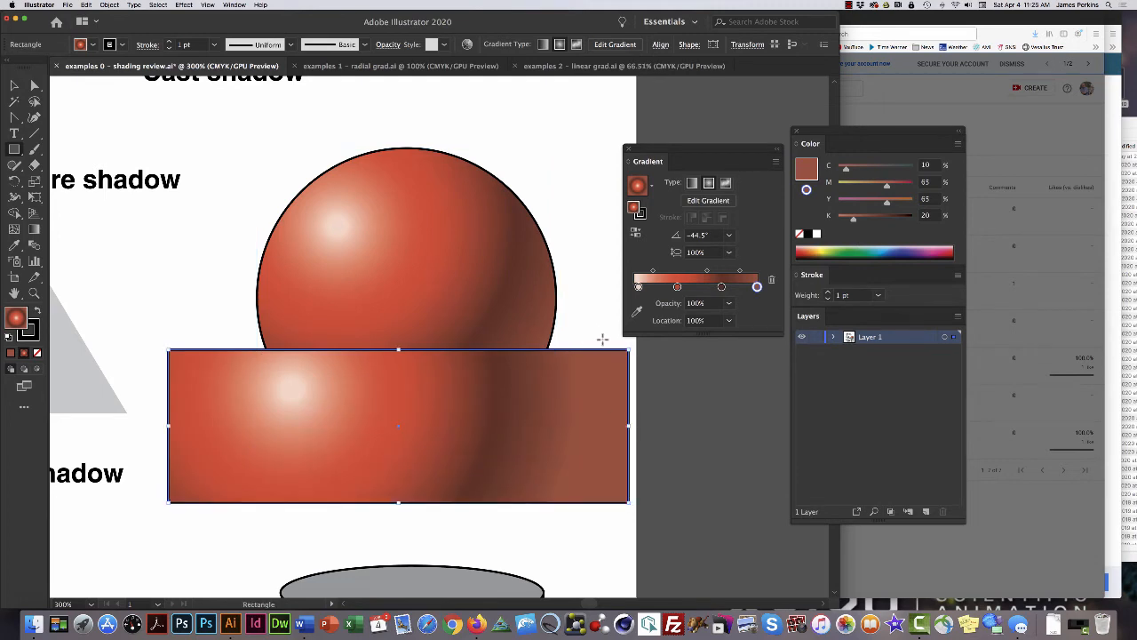
# Fill the rectangle with a solid green of 70% cyan, 10% magenta, 60% yellow and 10% black.
pyautogui.click(801, 172)
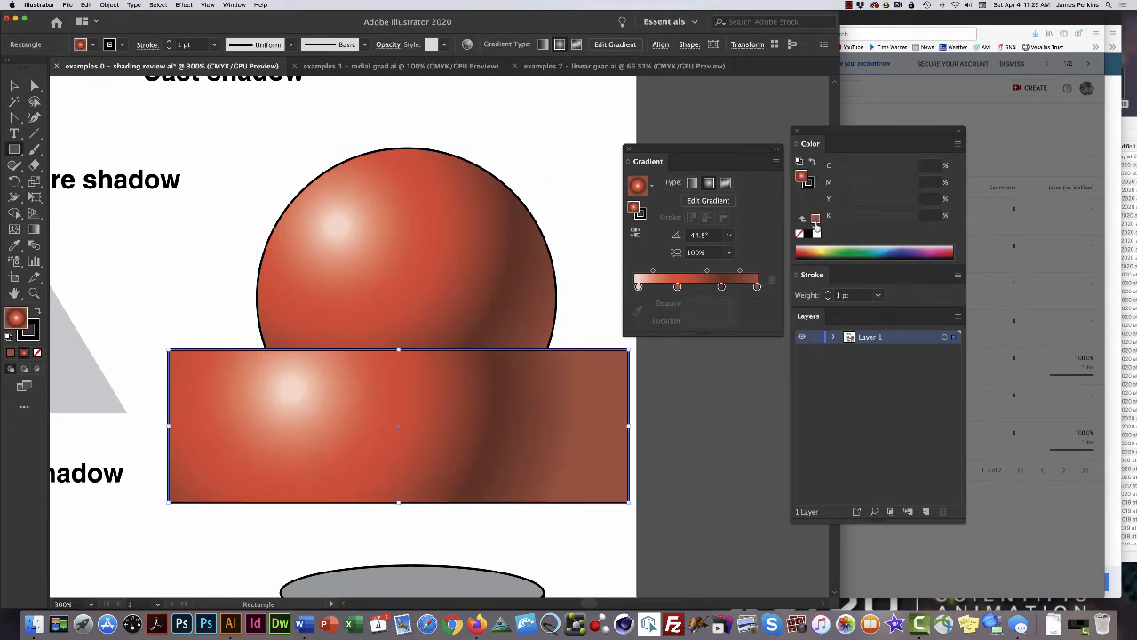
pyautogui.click(815, 217)
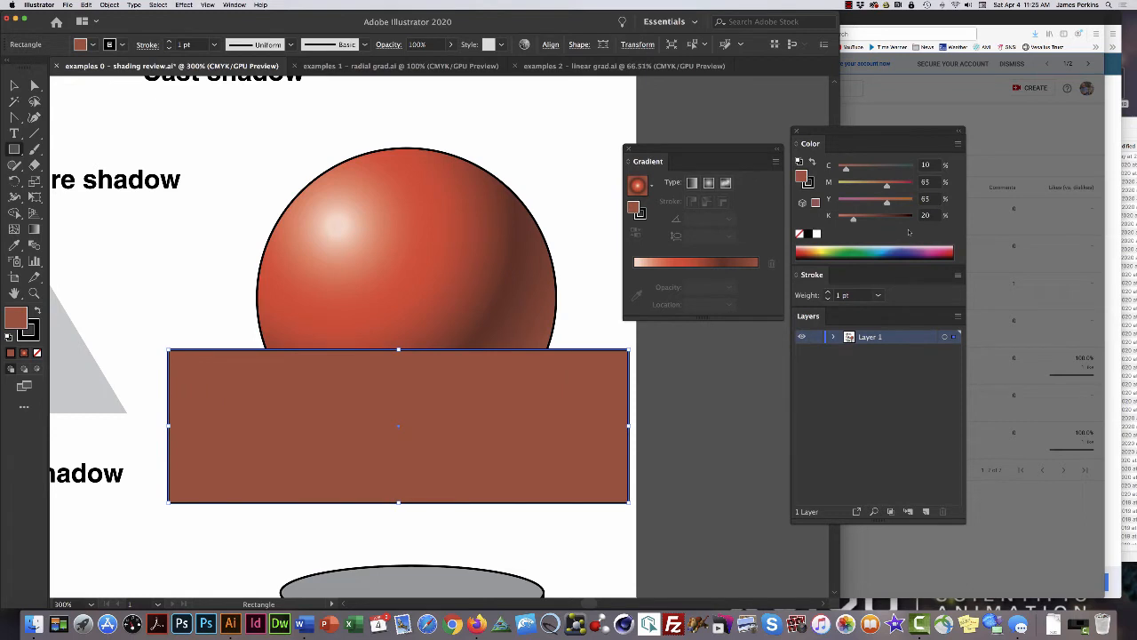
pyautogui.click(924, 165)
pyautogui.write('70')
pyautogui.press('Tab')
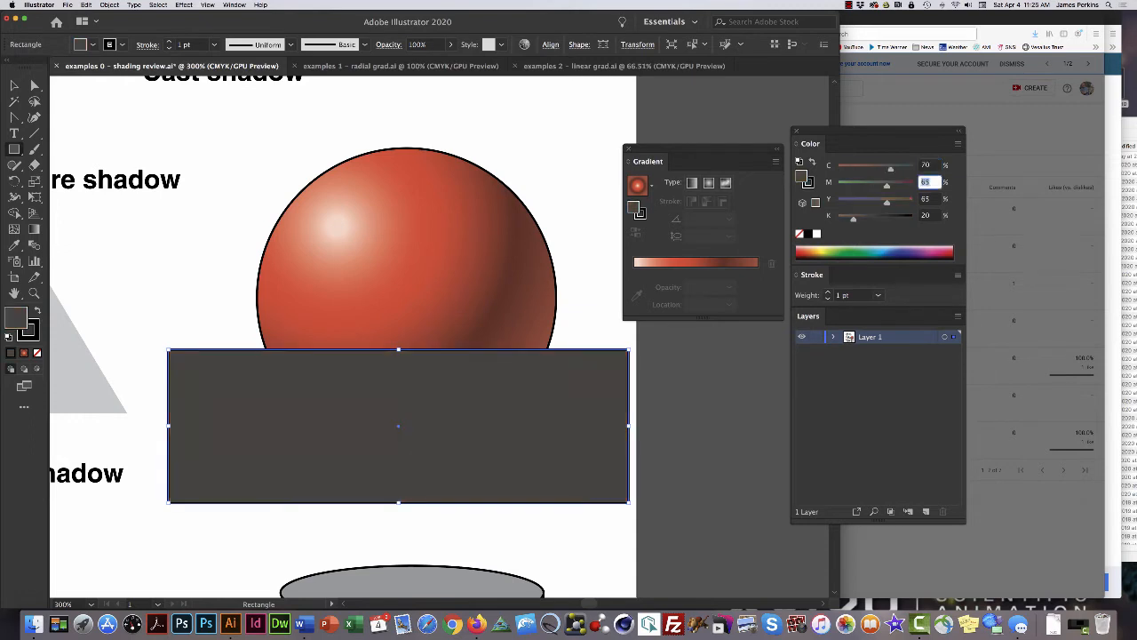
pyautogui.write('10')
pyautogui.press('Tab')
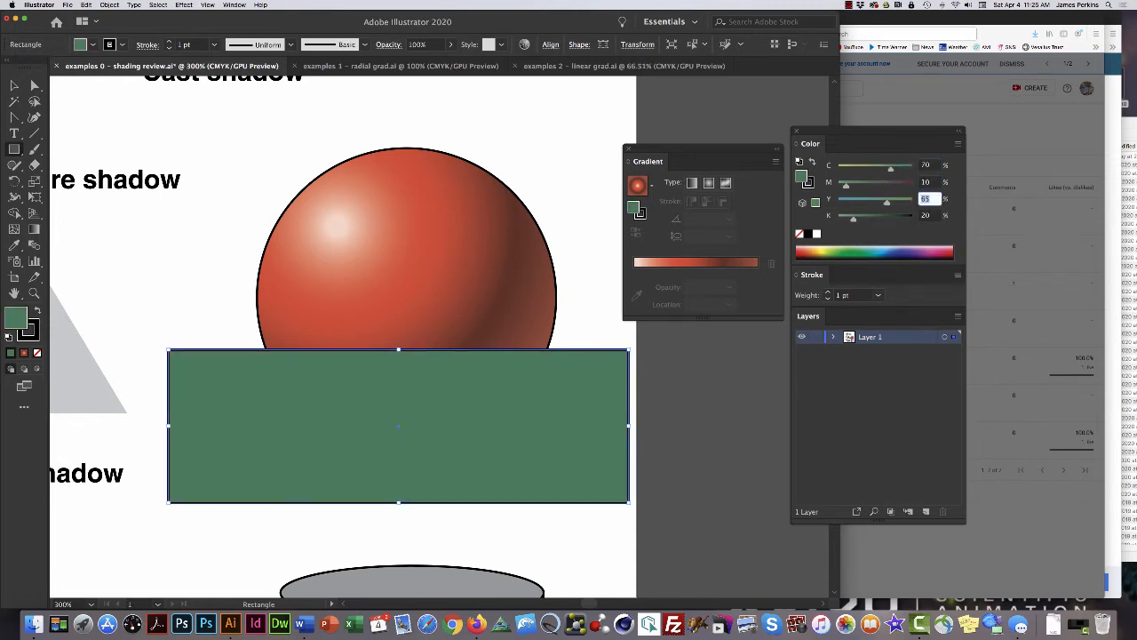
pyautogui.write('80')
pyautogui.press('Tab')
pyautogui.write('10')
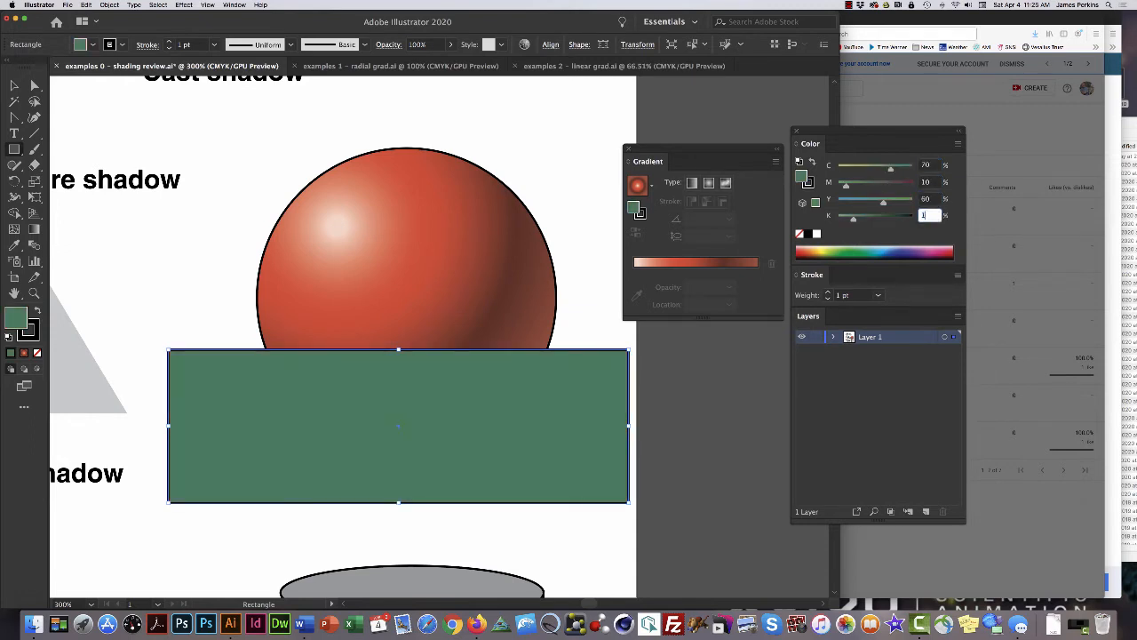
pyautogui.press('Return')
# Move the rectangle's two upper anchor points inward to form a trapezoid, and place it behind the sphere.
pyautogui.press('a')
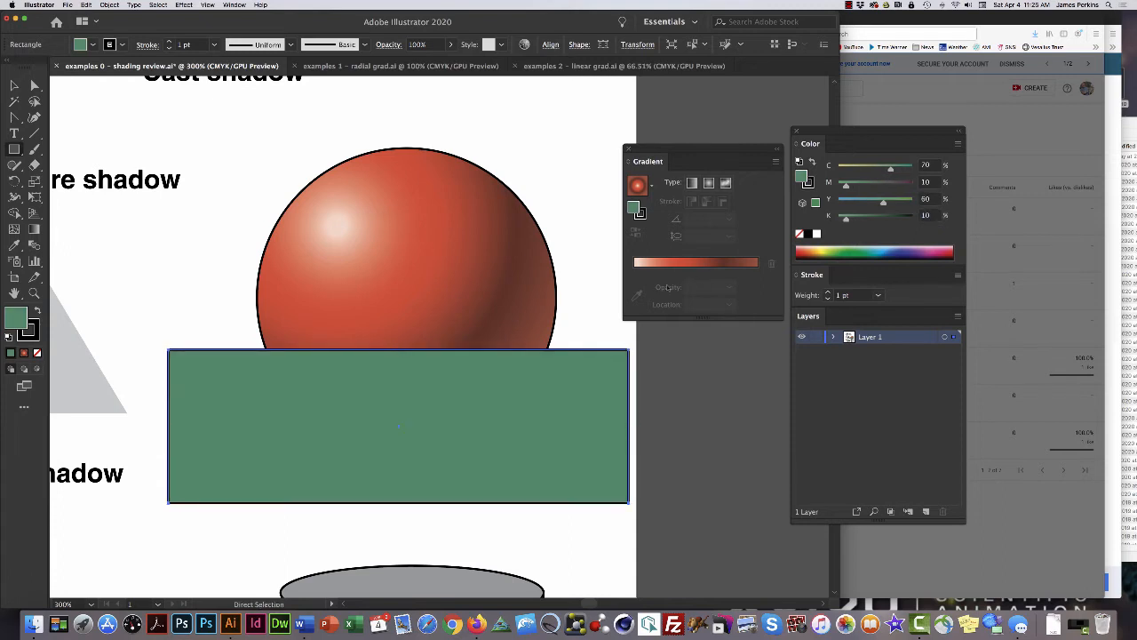
pyautogui.click(589, 317)
pyautogui.moveTo(628, 350); pyautogui.dragTo(569, 350)
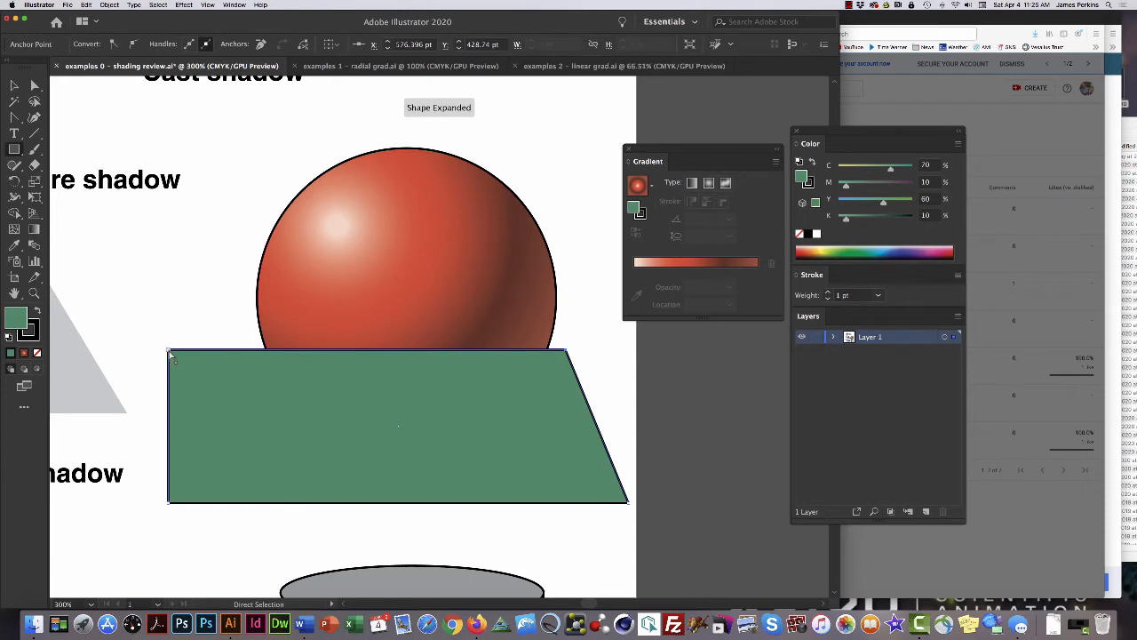
pyautogui.moveTo(169, 350); pyautogui.dragTo(243, 354)
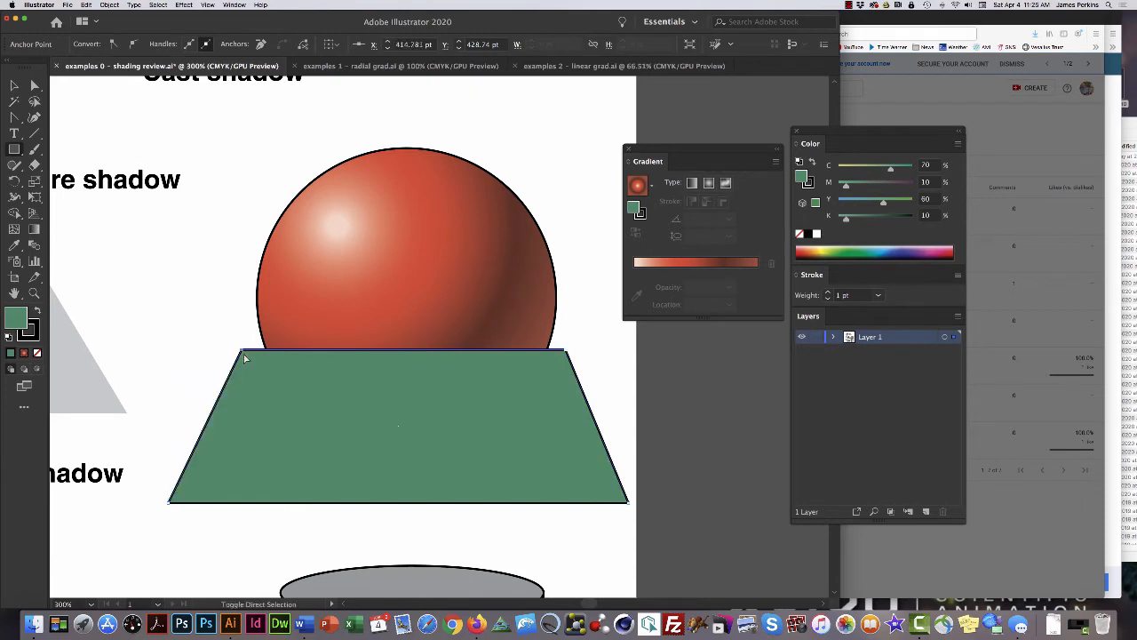
pyautogui.keyDown('super'); pyautogui.click(575, 183); pyautogui.keyUp('super')
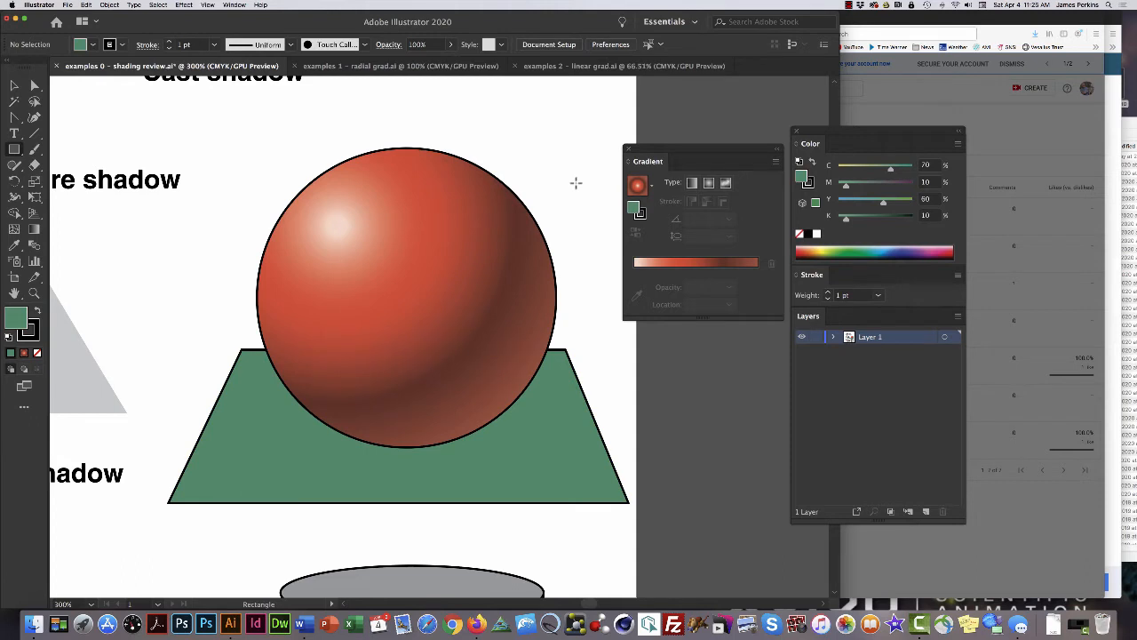
# Select the sphere's outermost gradient stop and tint its reflected light with 30% cyan and 40% magenta.
pyautogui.keyDown('super'); pyautogui.click(524, 402); pyautogui.keyUp('super')
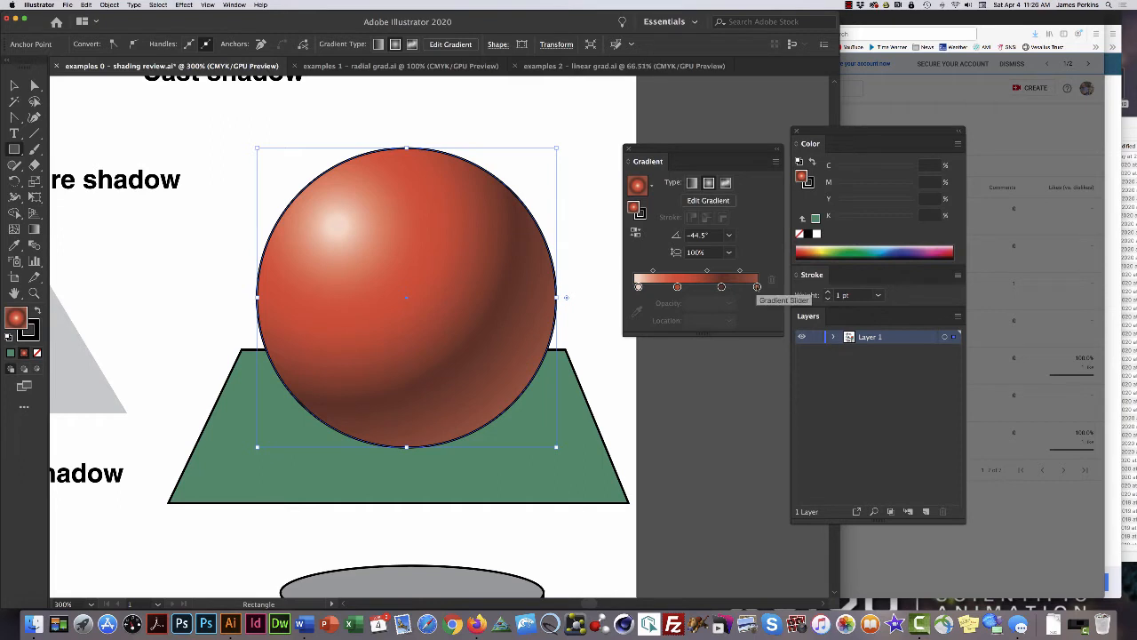
pyautogui.click(755, 286)
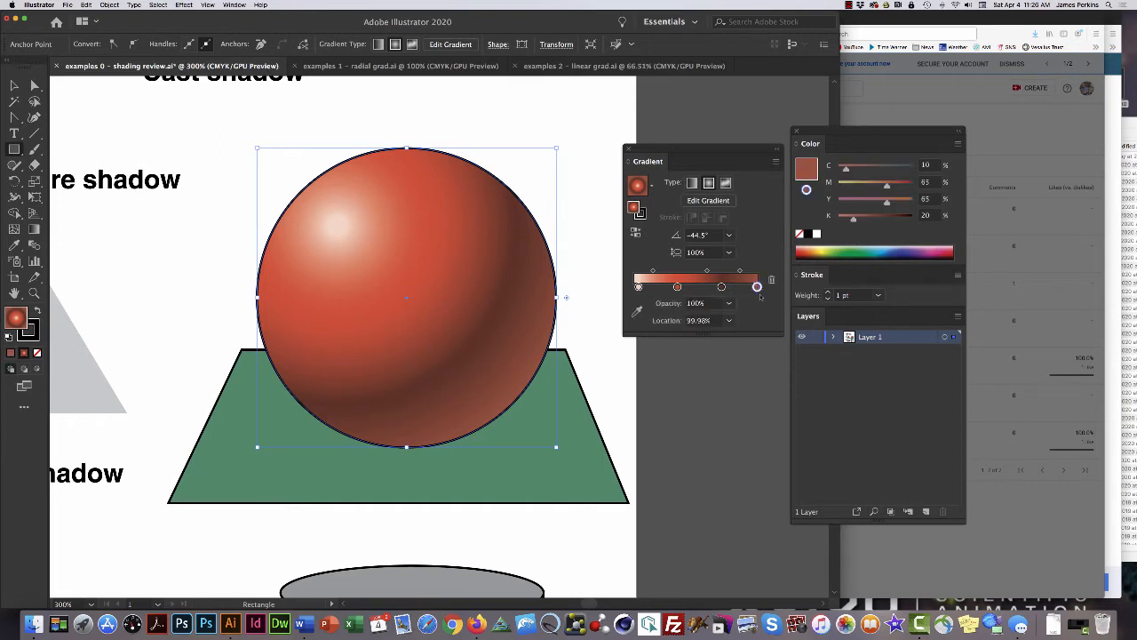
pyautogui.click(928, 165)
pyautogui.write('30')
pyautogui.press('Tab')
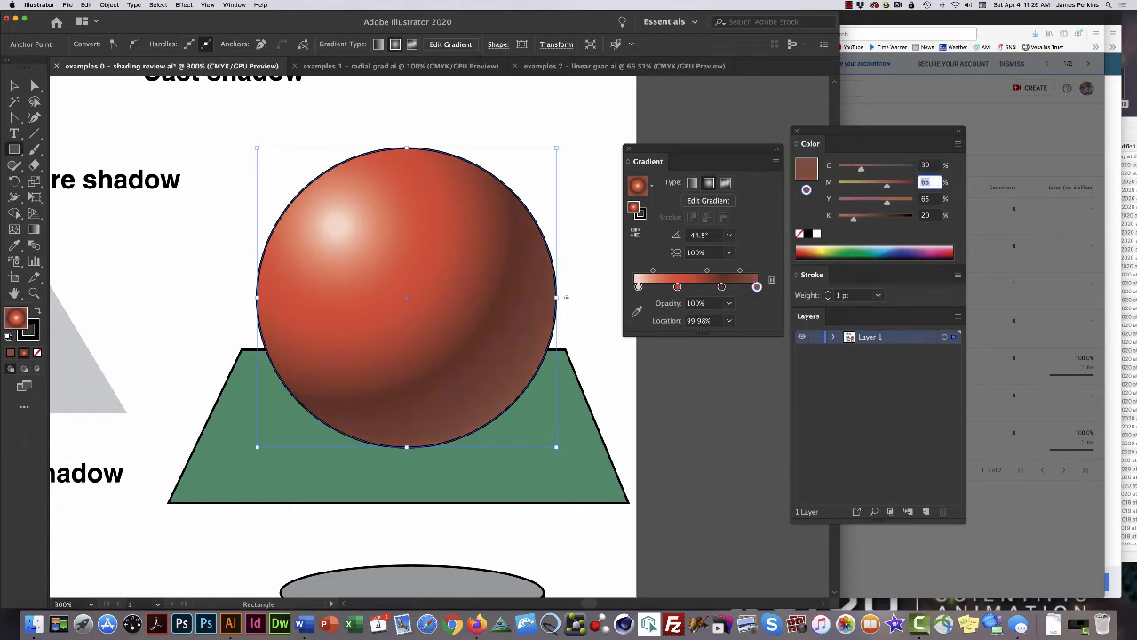
pyautogui.write('50')
pyautogui.press('Tab')
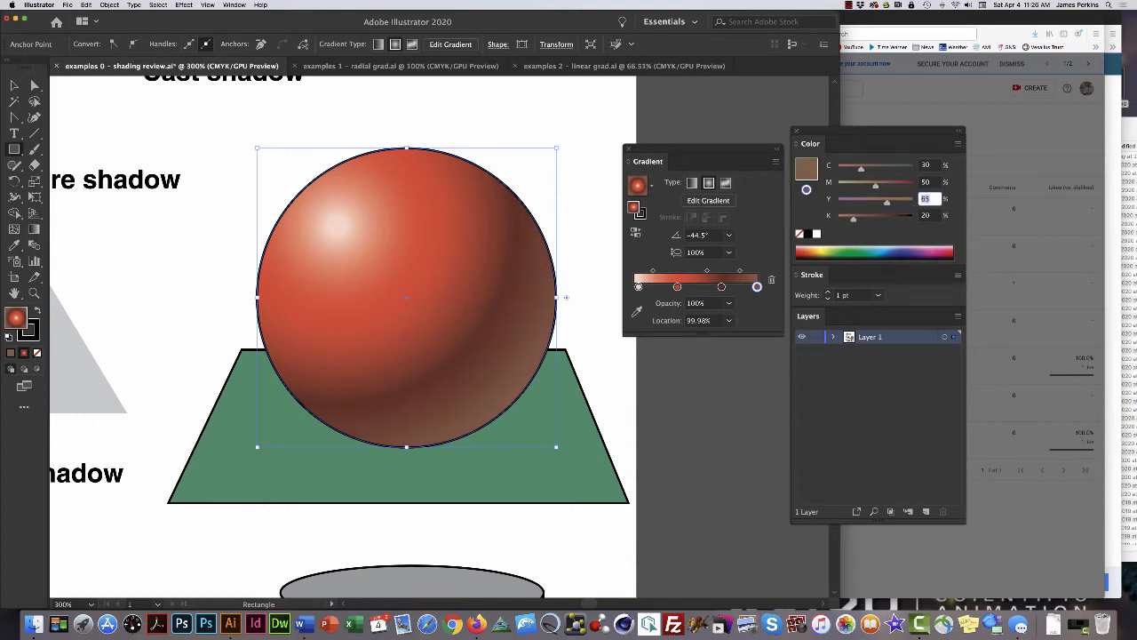
pyautogui.hotkey('shift', 'Tab')
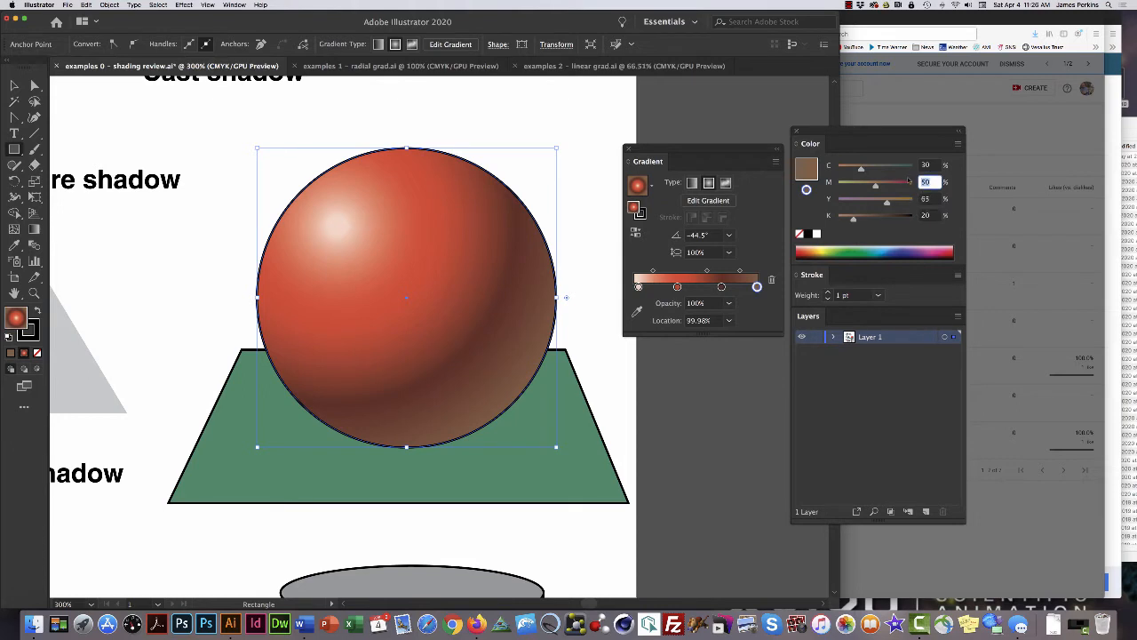
pyautogui.write('40')
pyautogui.press('Tab')
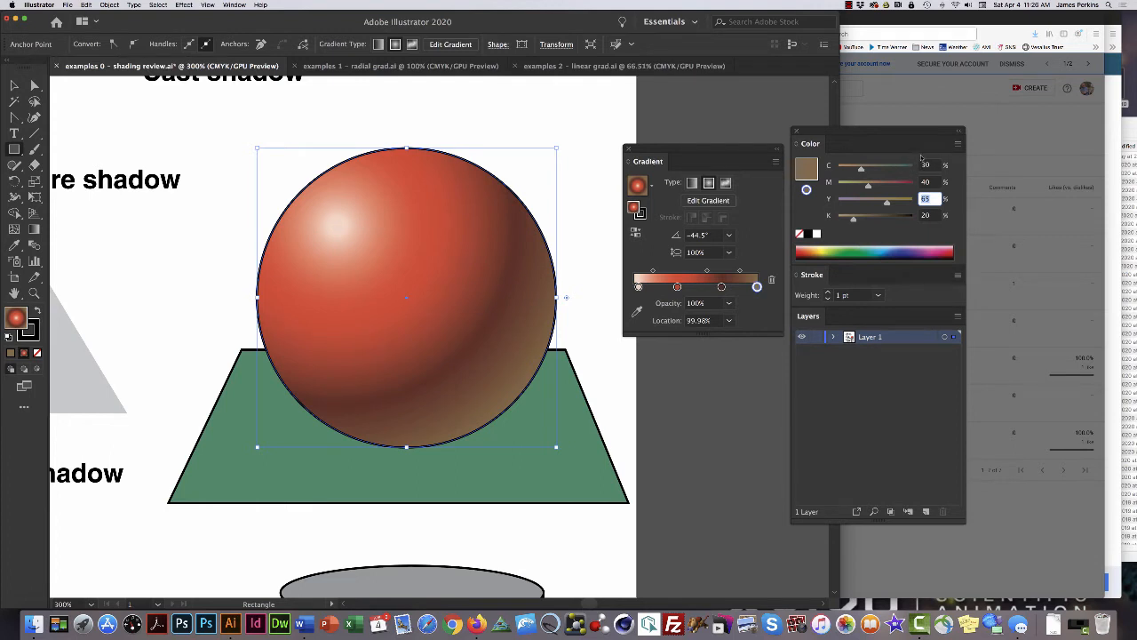
# Shift the reflected-light stop further toward the ground's green with 40% cyan and 30% magenta, and deselect the sphere.
pyautogui.click(915, 164)
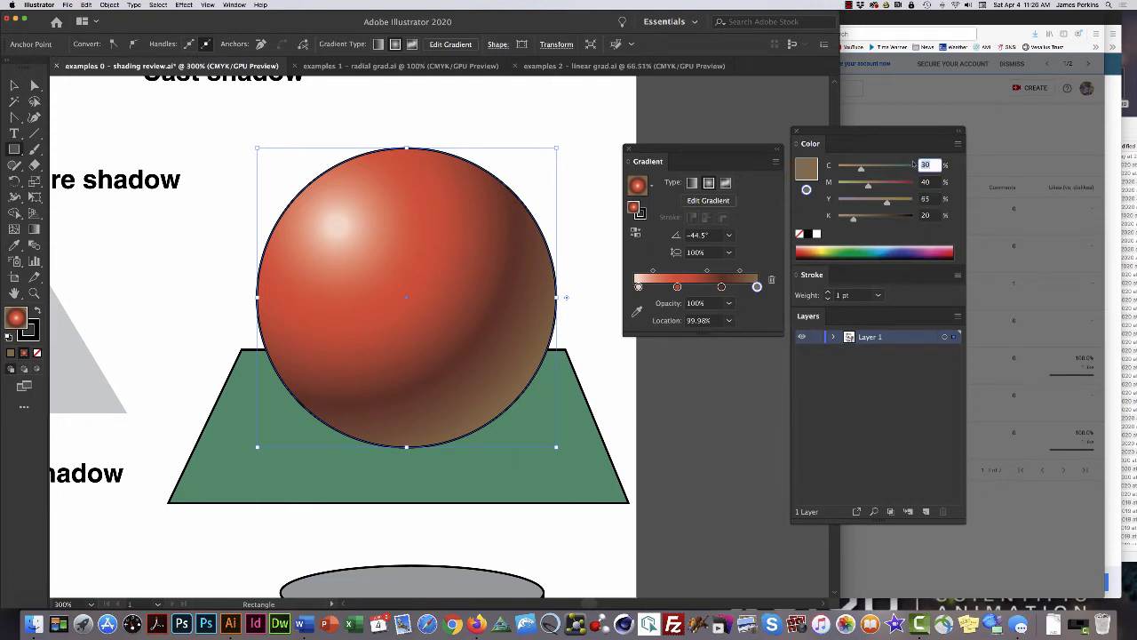
pyautogui.write('40')
pyautogui.press('Return')
pyautogui.doubleClick(924, 181)
pyautogui.write('30')
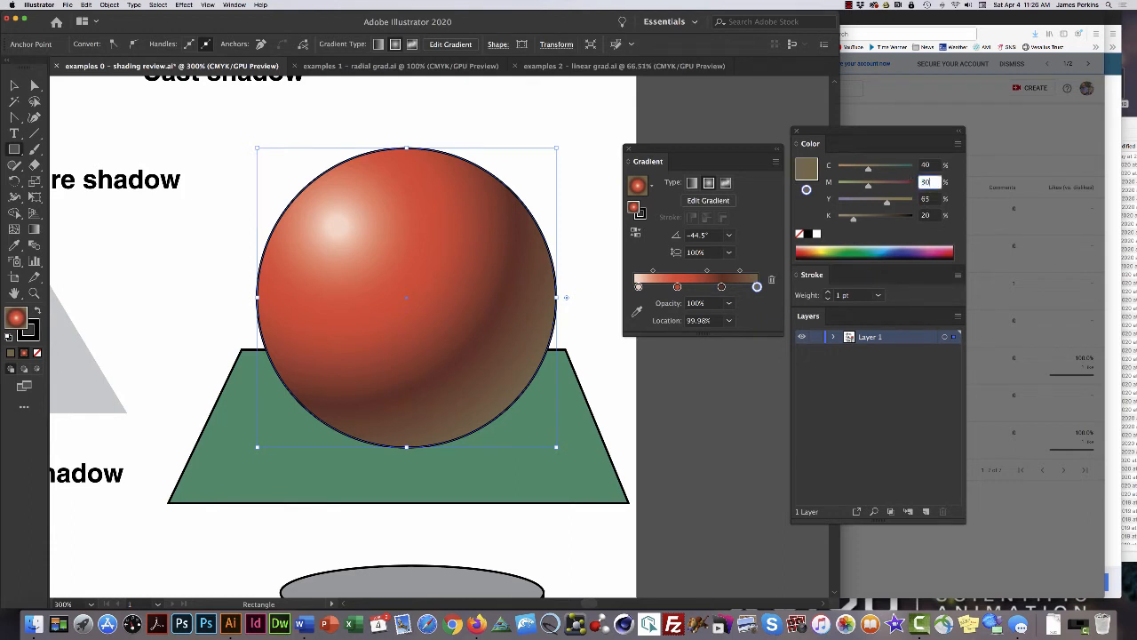
pyautogui.press('Return')
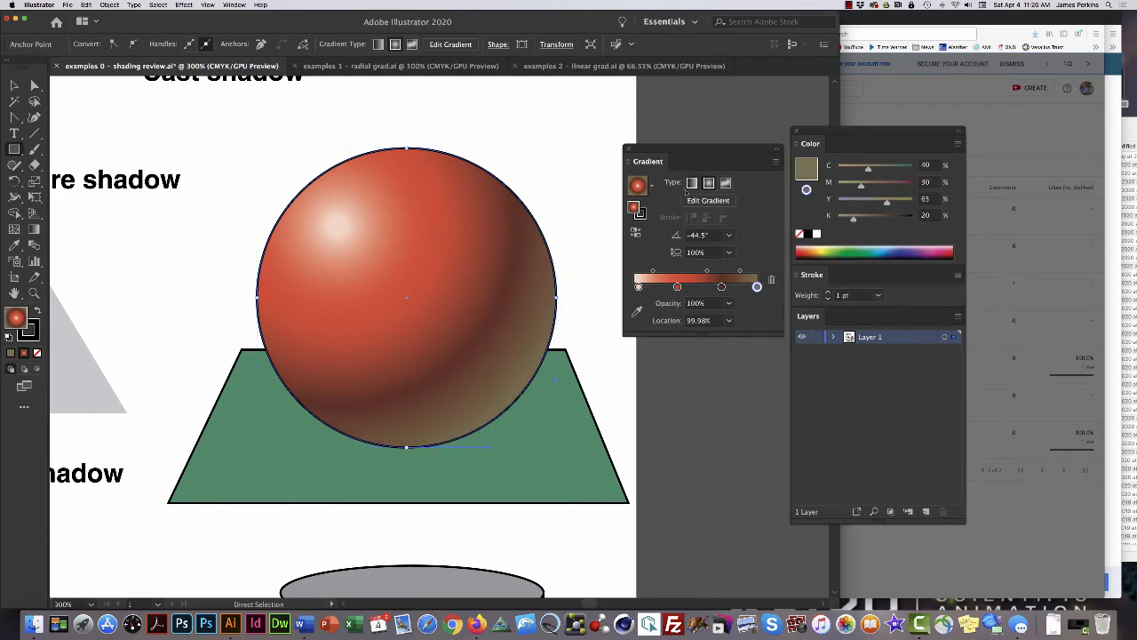
pyautogui.click(589, 197)
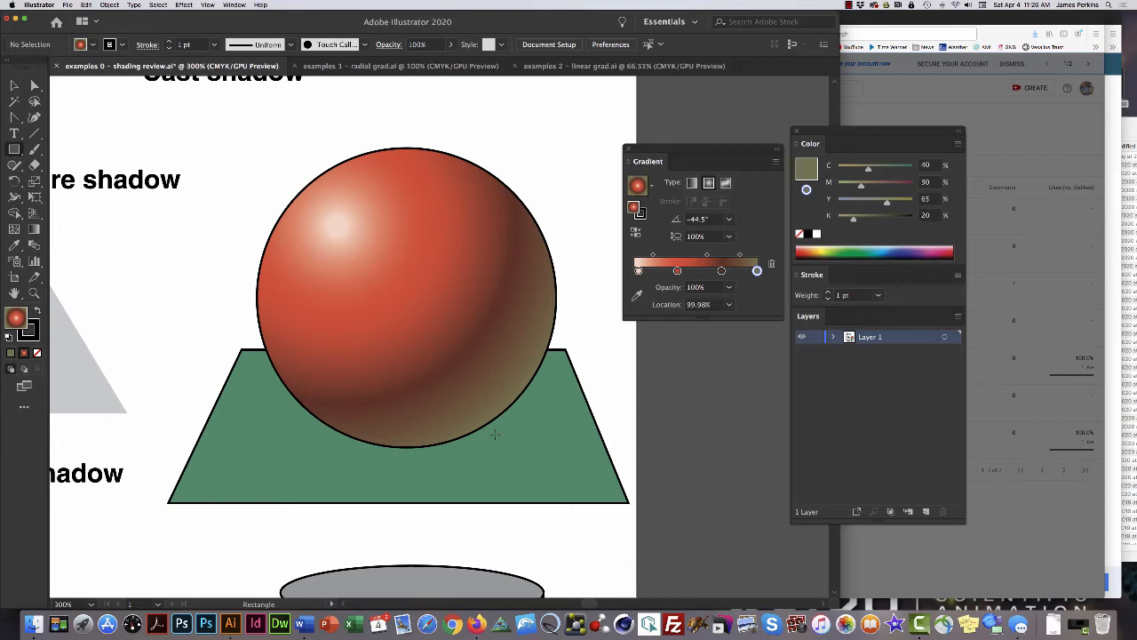
# Draw a closed cast-shadow shape with the Pen tool from the sphere's base to the plane's right and back edges, and place it behind the sphere.
pyautogui.press('p')
pyautogui.keyDown('super'); pyautogui.click(412, 468); pyautogui.keyUp('super')
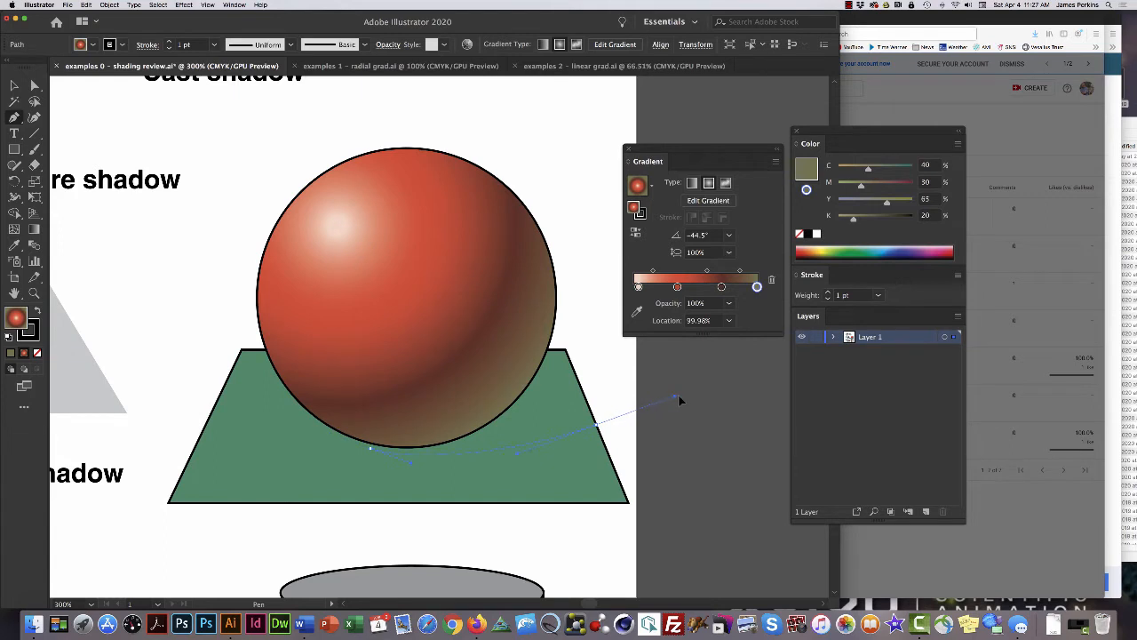
pyautogui.click(597, 425)
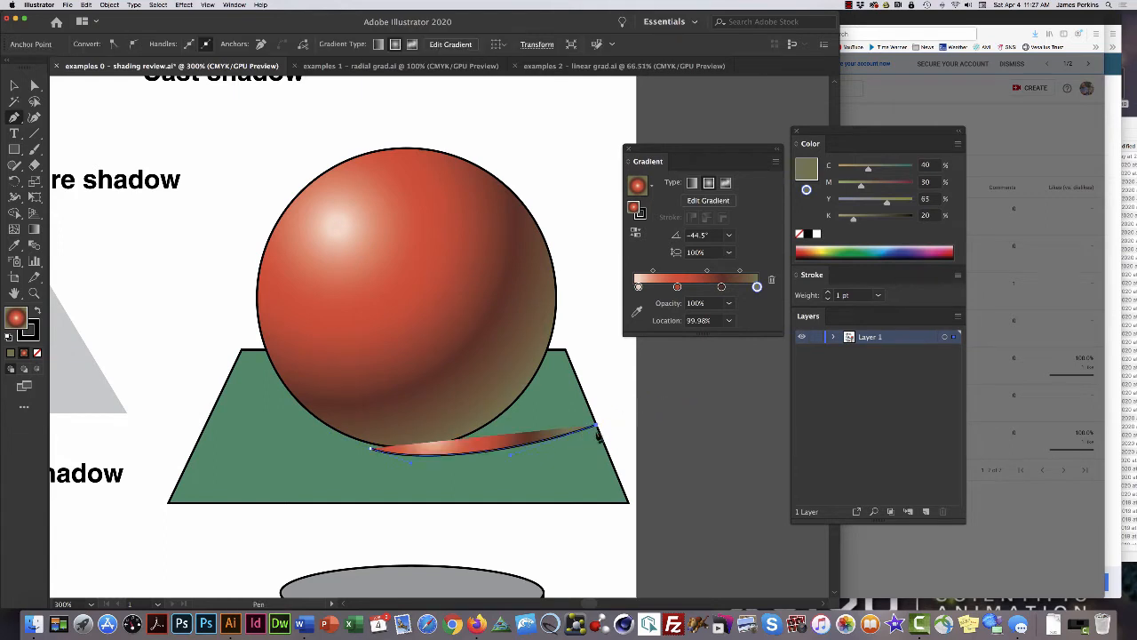
pyautogui.click(565, 352)
pyautogui.click(513, 352)
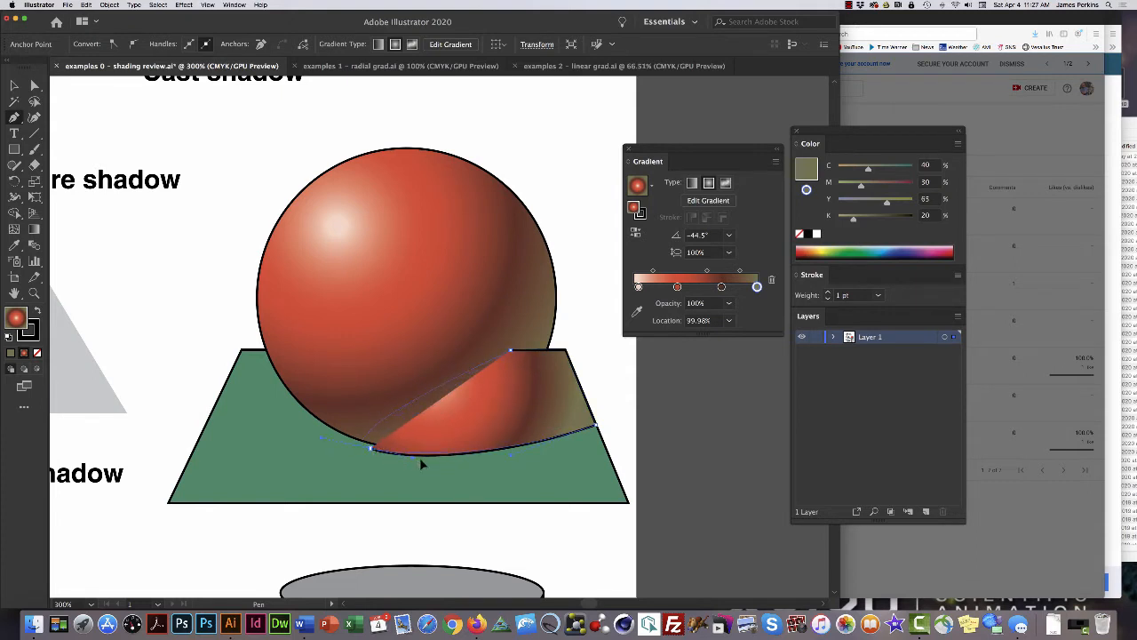
pyautogui.moveTo(437, 471); pyautogui.dragTo(452, 471)
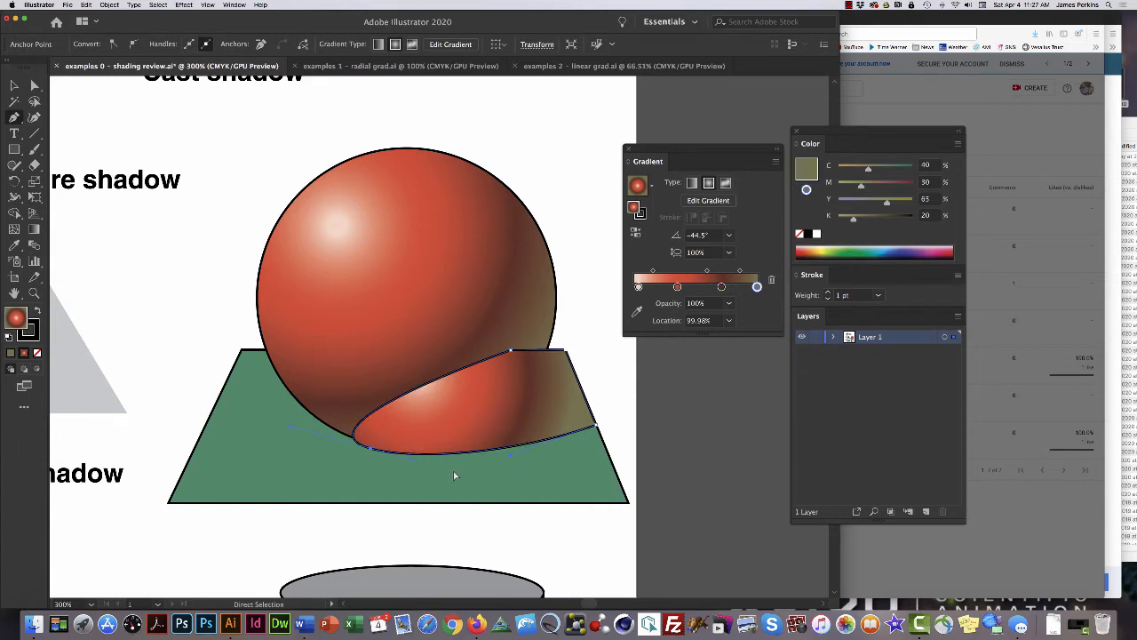
pyautogui.press('super+bracketleft')
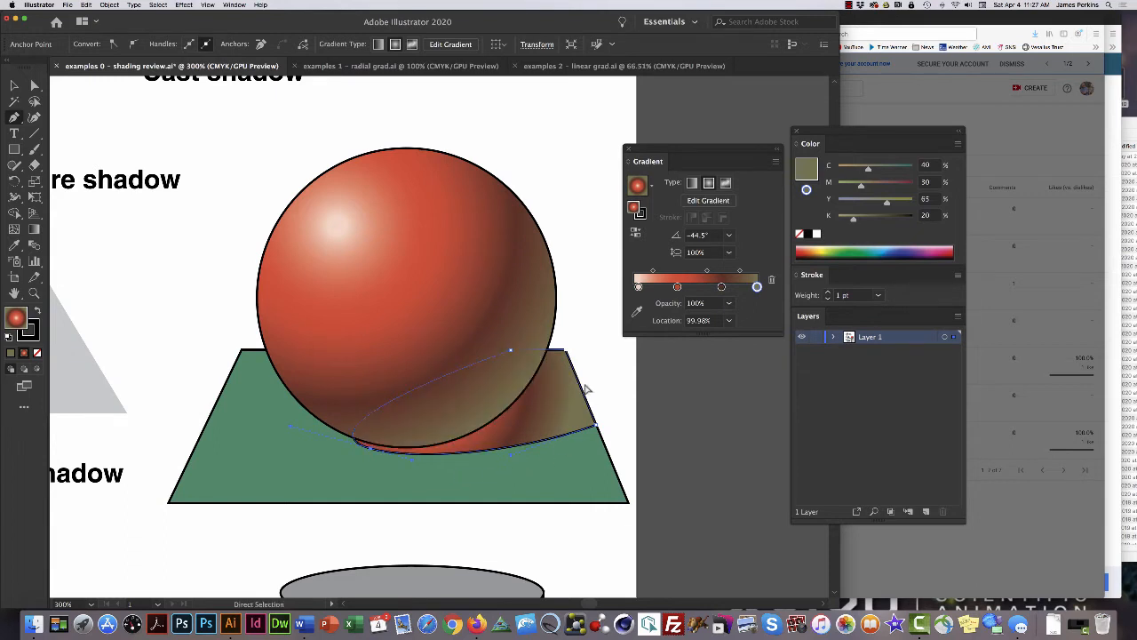
# Remove the stroke from the sphere, the shadow shape and the ground plane together.
pyautogui.click(587, 343)
pyautogui.moveTo(557, 359); pyautogui.dragTo(522, 413)
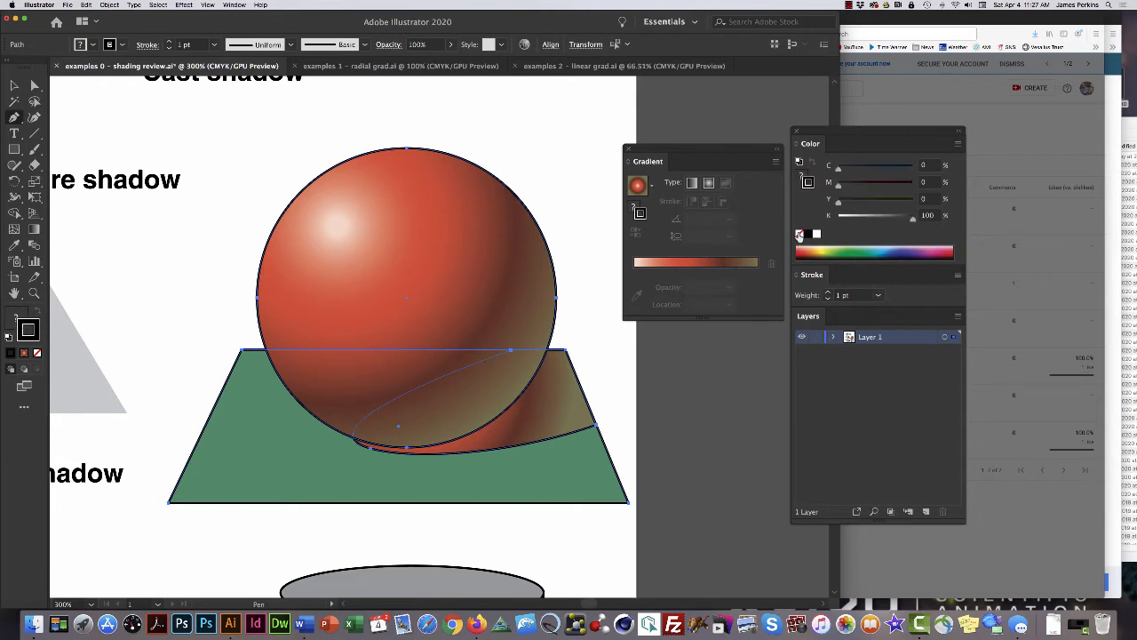
pyautogui.click(798, 233)
pyautogui.click(590, 283)
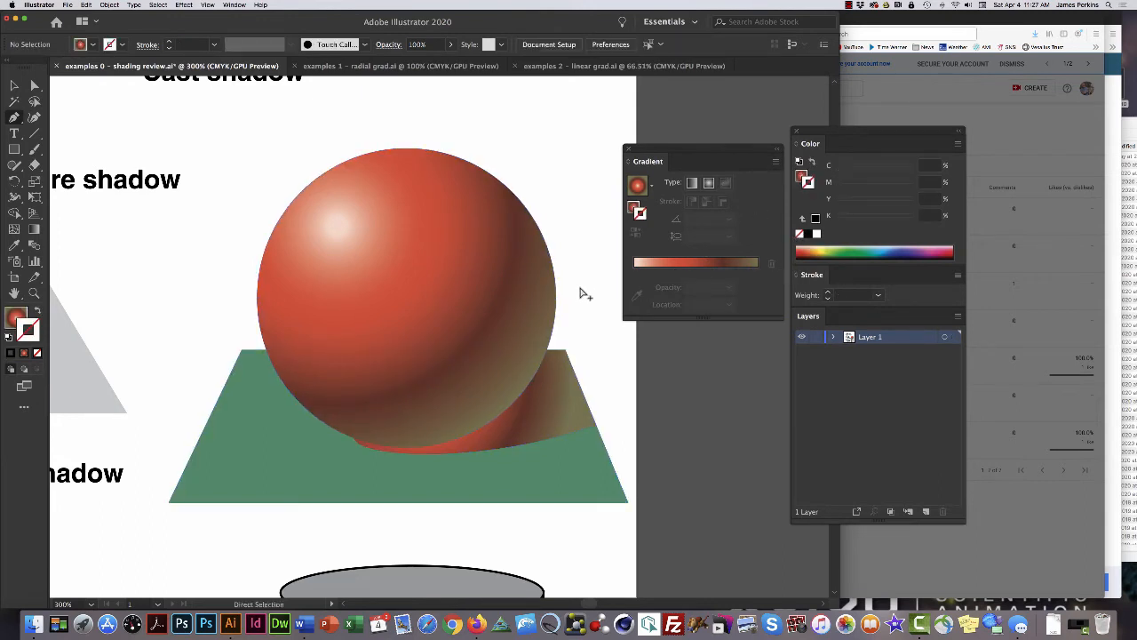
# Sample the ground plane's green into the cast shadow's fill and darken it to 50% black.
pyautogui.keyDown('super'); pyautogui.click(546, 441); pyautogui.keyUp('super')
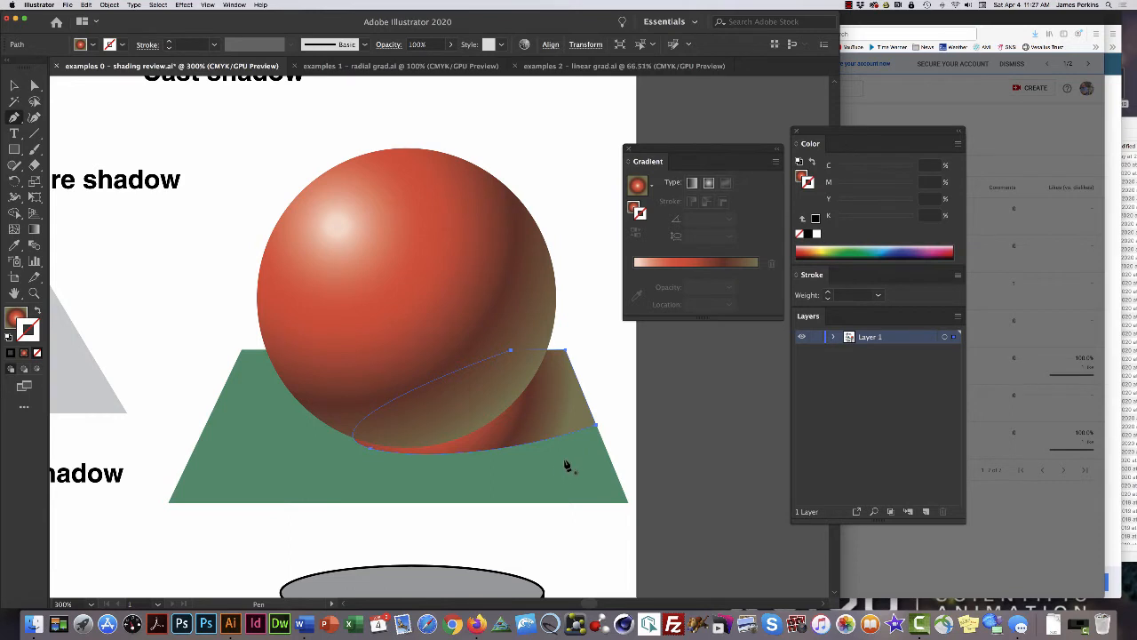
pyautogui.press('i')
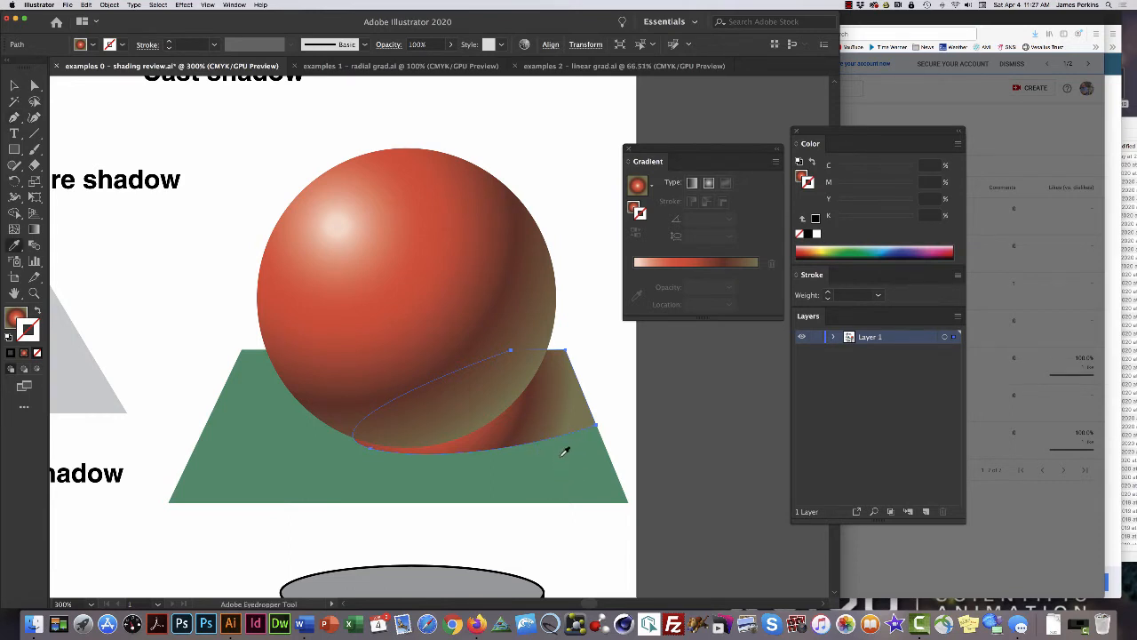
pyautogui.click(562, 454)
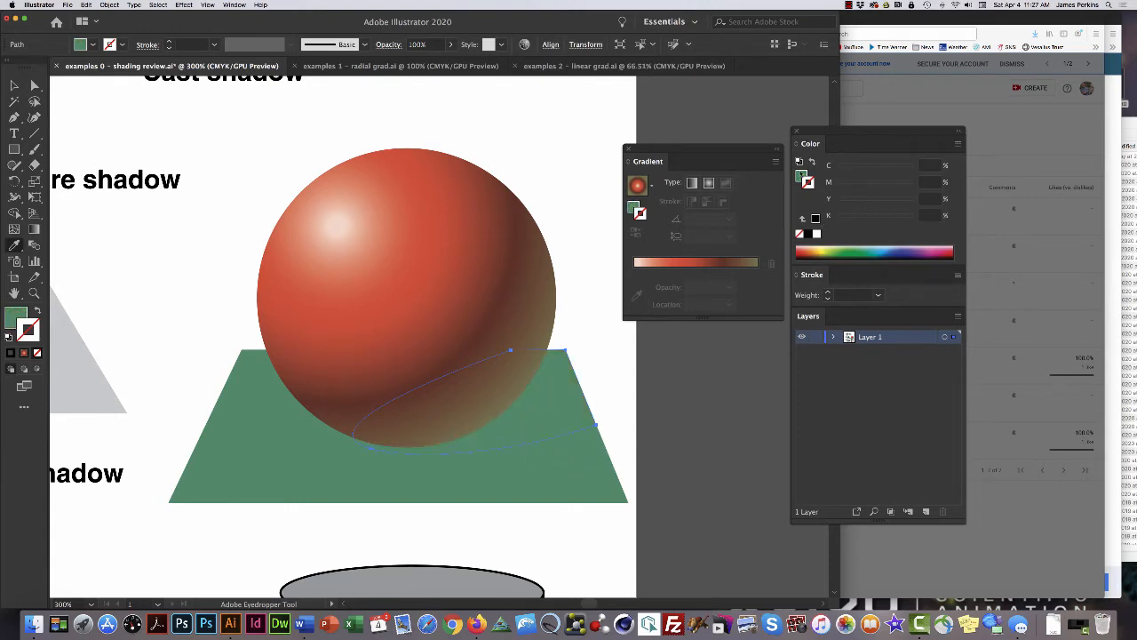
pyautogui.click(801, 178)
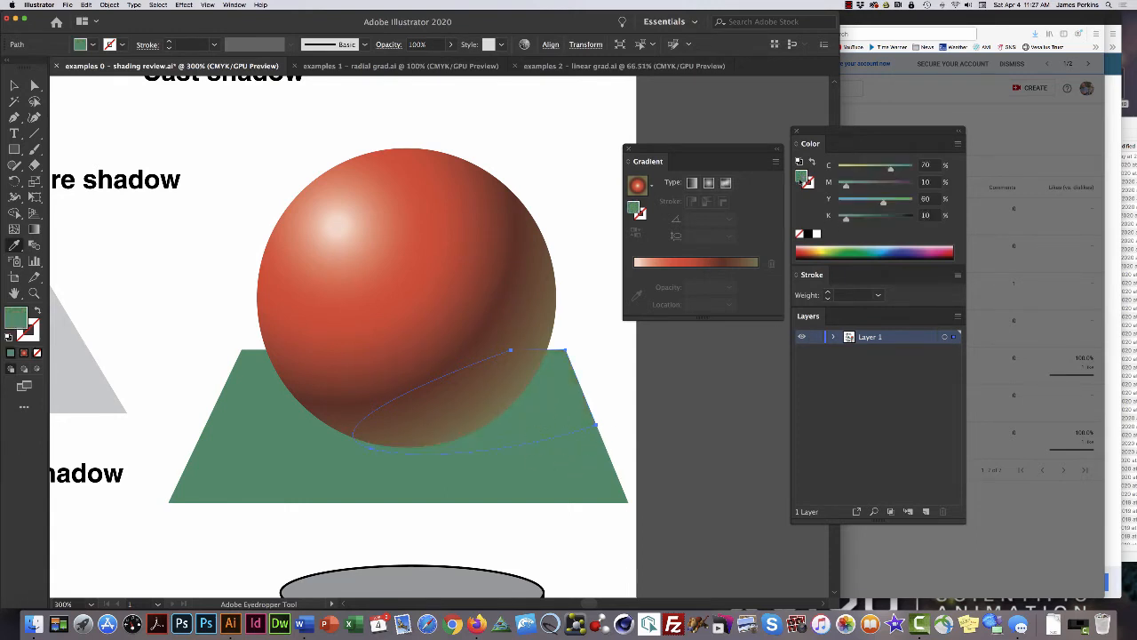
pyautogui.click(927, 215)
pyautogui.write('50')
pyautogui.press('Return')
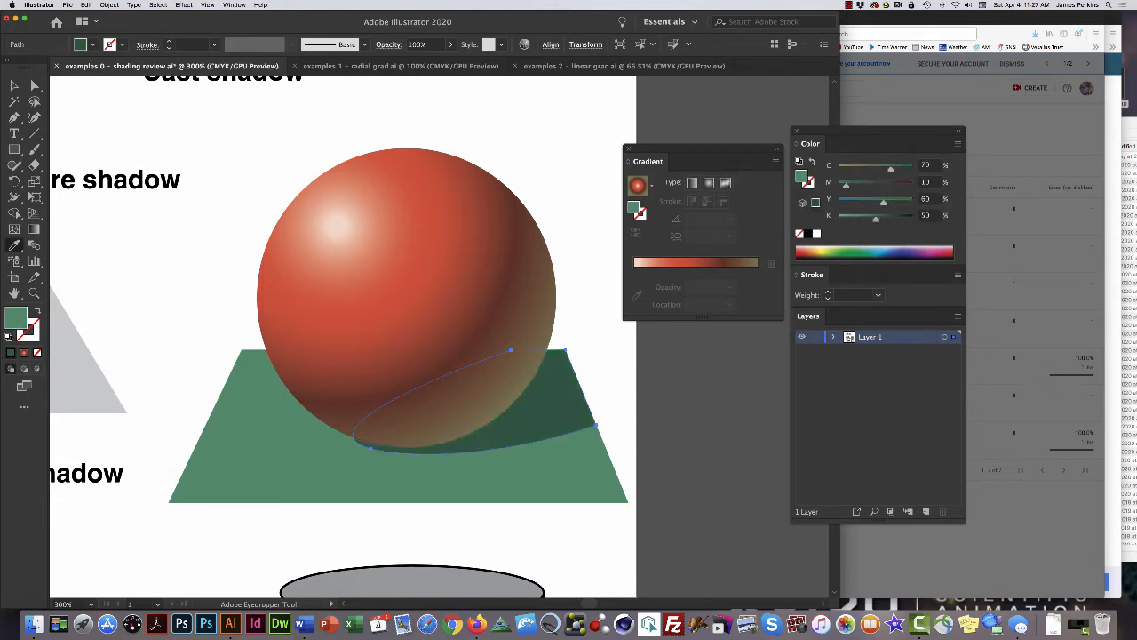
# Deepen the cast shadow's fill to 70% black and deselect it.
pyautogui.click(907, 212)
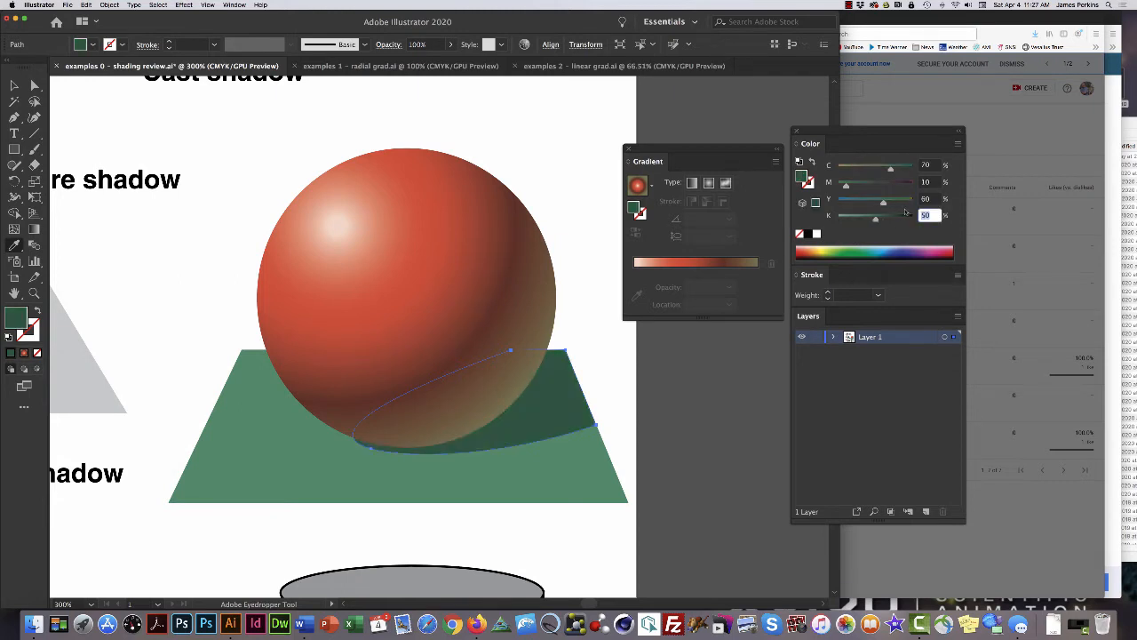
pyautogui.write('70')
pyautogui.press('Return')
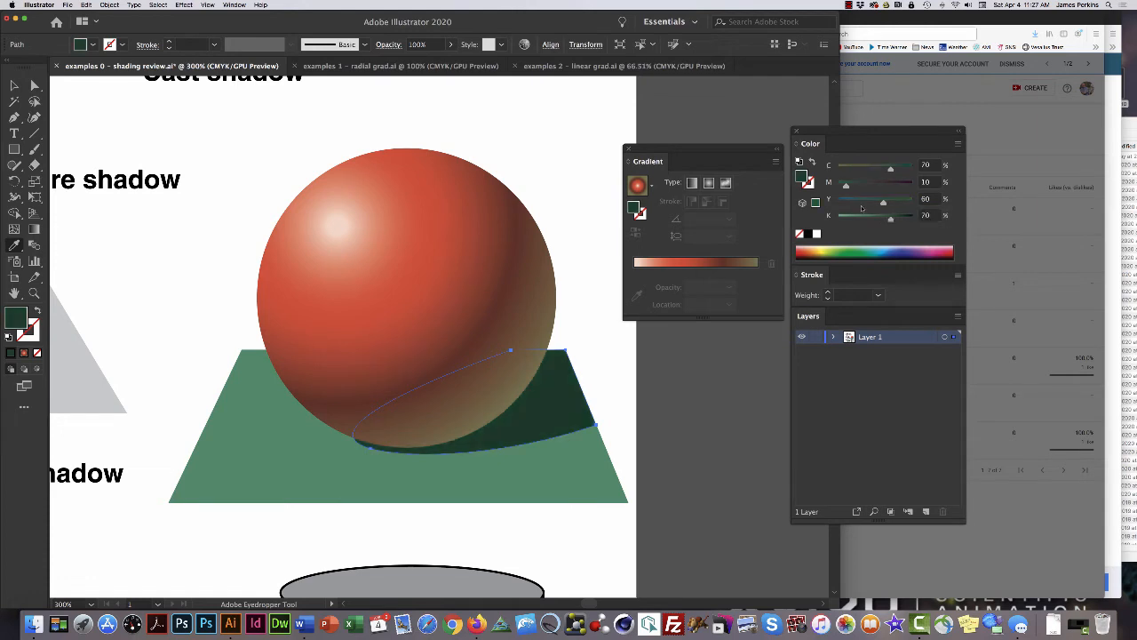
pyautogui.keyDown('super'); pyautogui.click(567, 150); pyautogui.keyUp('super')
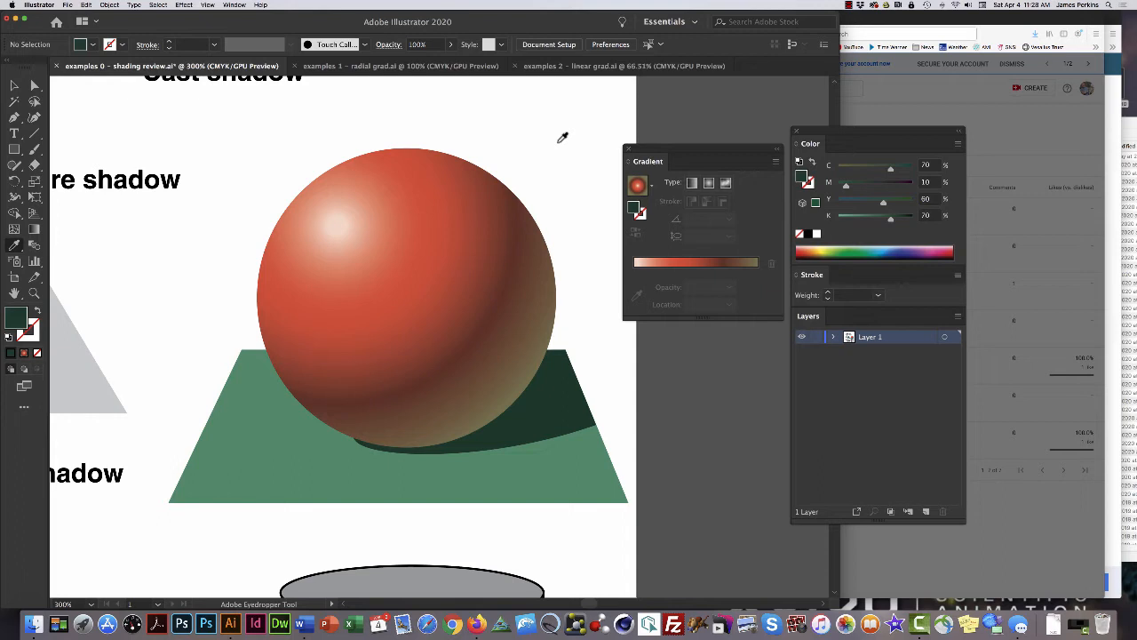
# Switch to the examples 1 - radial grad.ai document and move the floating panels clear of its artwork.
pyautogui.click(409, 67)
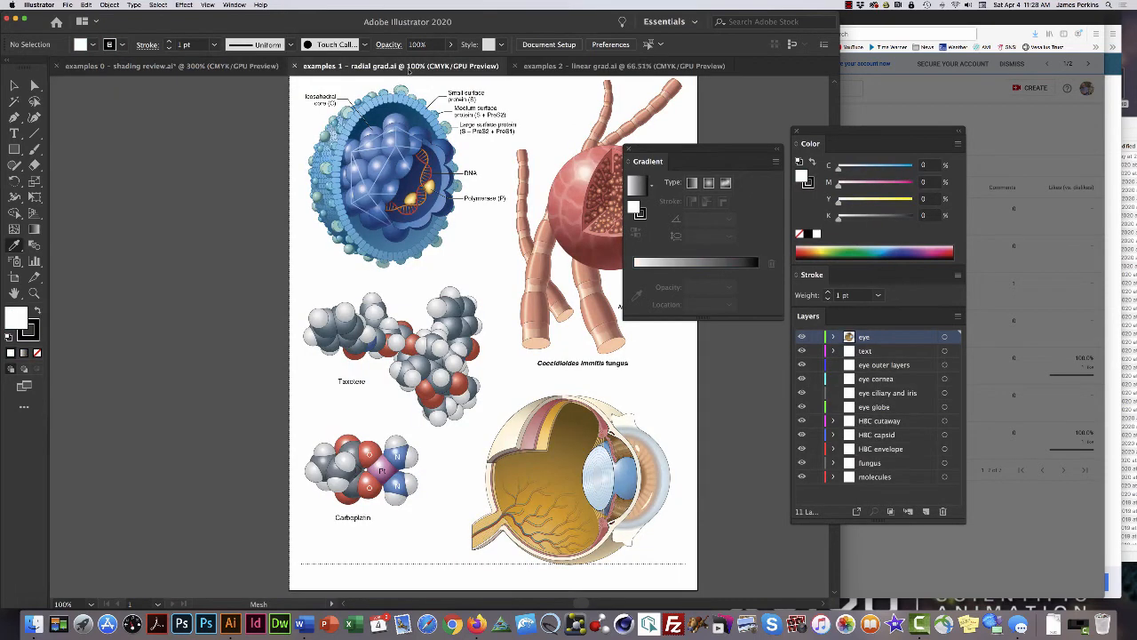
pyautogui.moveTo(654, 153); pyautogui.dragTo(717, 178)
pyautogui.moveTo(837, 133); pyautogui.dragTo(893, 128)
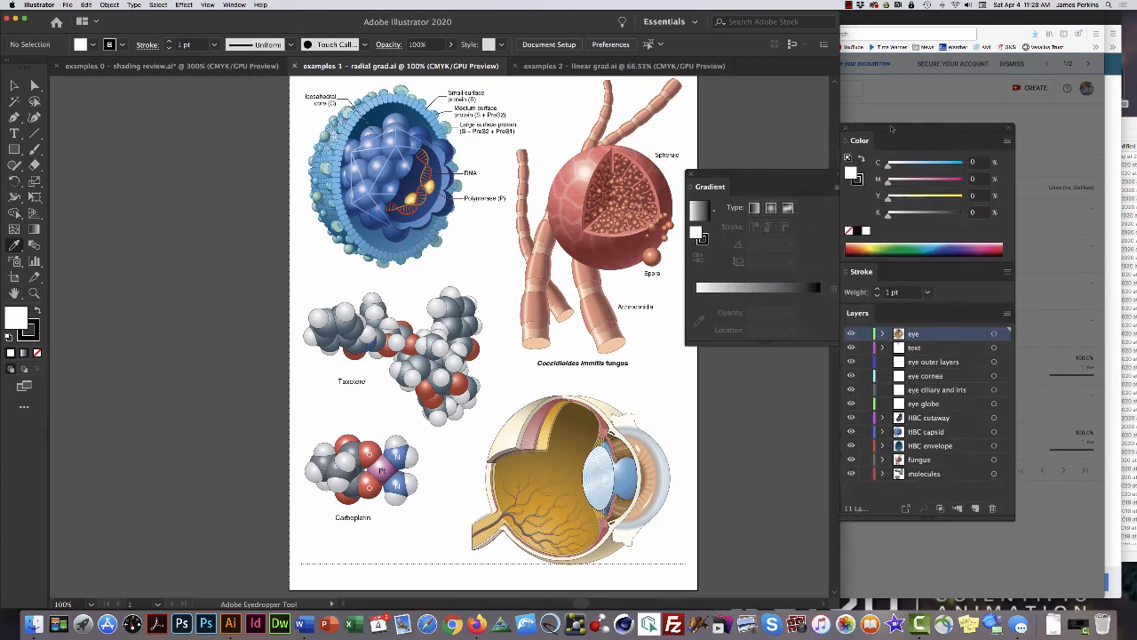
# Examine the shaded spheres of the virus capsid illustration up close at 300%.
pyautogui.moveTo(531, 208); pyautogui.dragTo(502, 266)
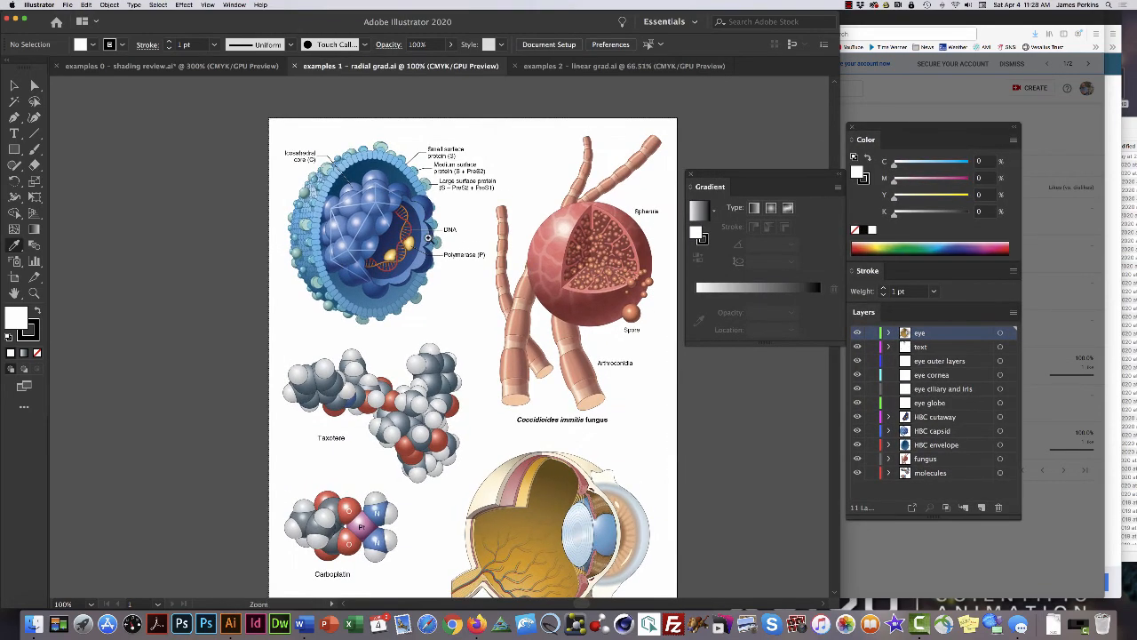
pyautogui.keyDown('super'); pyautogui.click(368, 246); pyautogui.keyUp('super')
pyautogui.keyDown('super'); pyautogui.click(451, 294); pyautogui.keyUp('super')
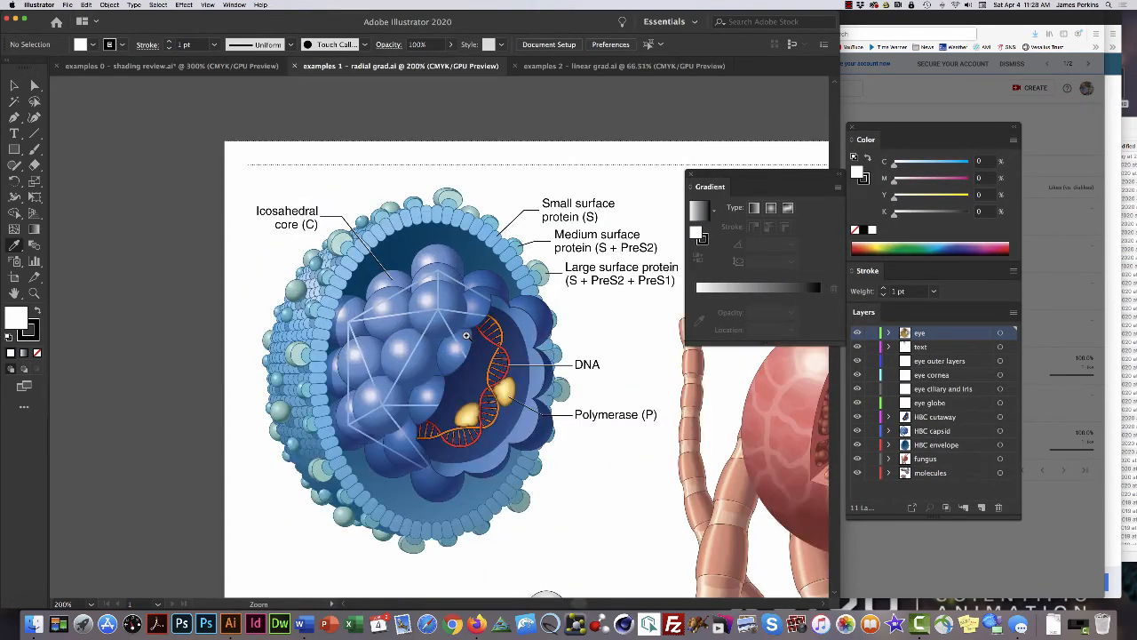
pyautogui.keyDown('super'); pyautogui.click(466, 333); pyautogui.keyUp('super')
pyautogui.moveTo(411, 332); pyautogui.dragTo(519, 281)
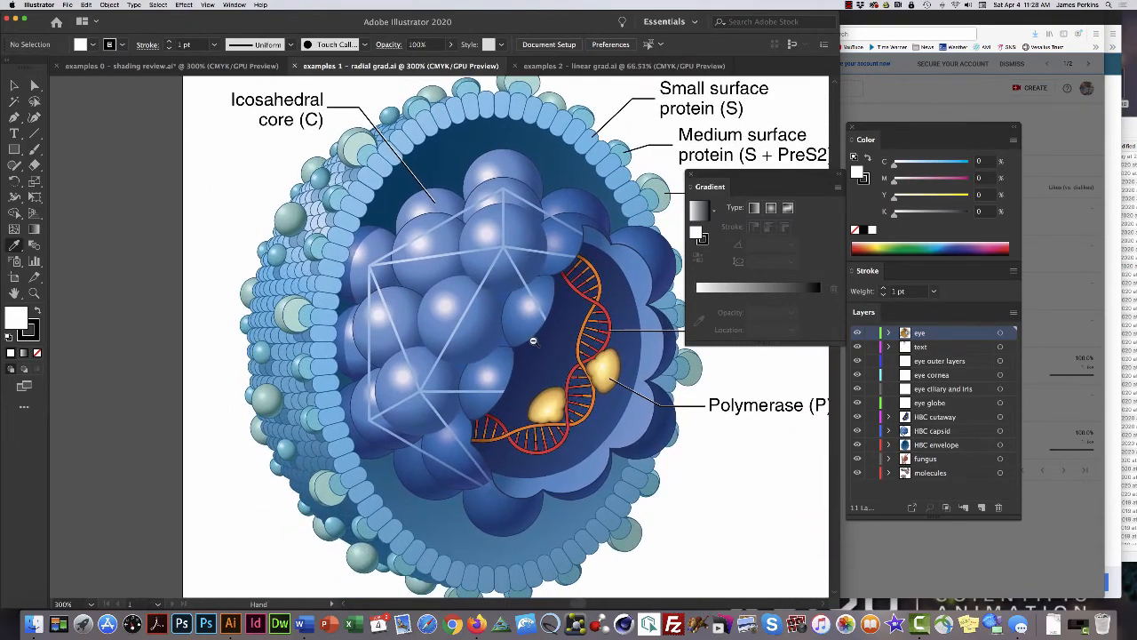
pyautogui.keyDown('alt'); pyautogui.keyDown('super'); pyautogui.click(534, 341); pyautogui.keyUp('super'); pyautogui.keyUp('alt')
pyautogui.moveTo(455, 319); pyautogui.dragTo(456, 341)
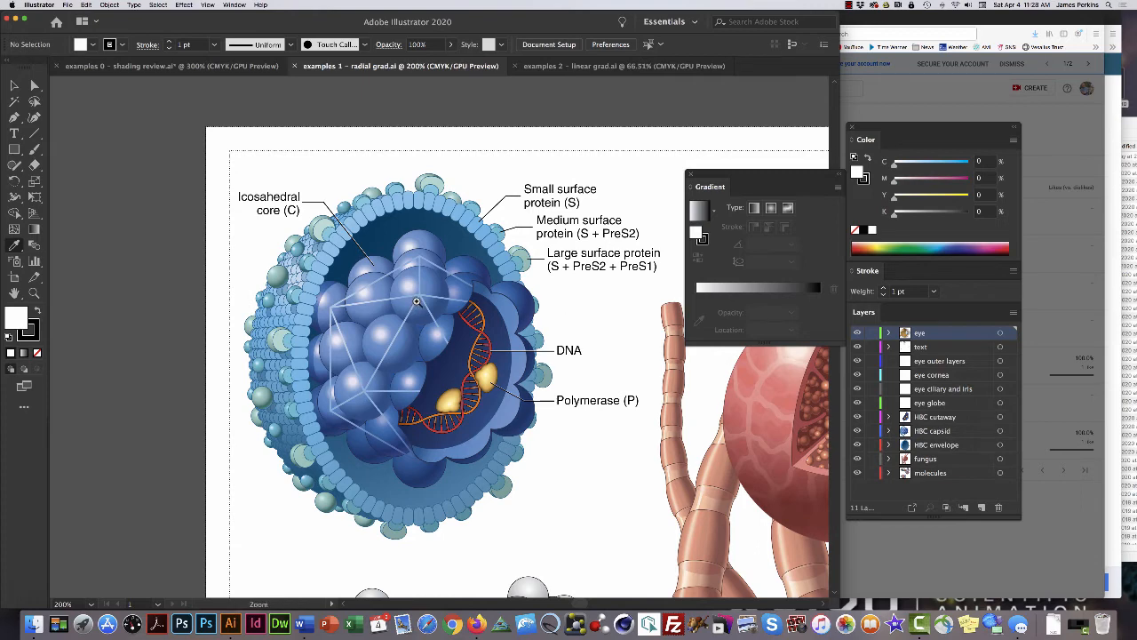
pyautogui.keyDown('super'); pyautogui.click(414, 305); pyautogui.keyUp('super')
pyautogui.moveTo(412, 313); pyautogui.dragTo(421, 239)
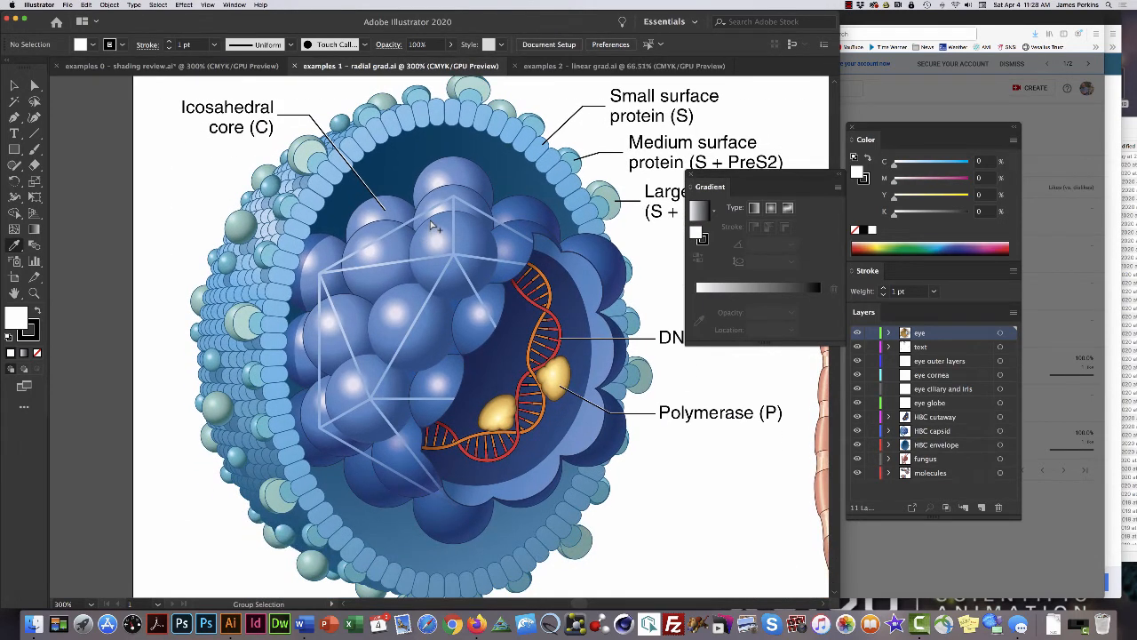
# Select one blue capsid sphere to inspect its radial gradient stops, and look over the rest of the virus.
pyautogui.click(433, 224)
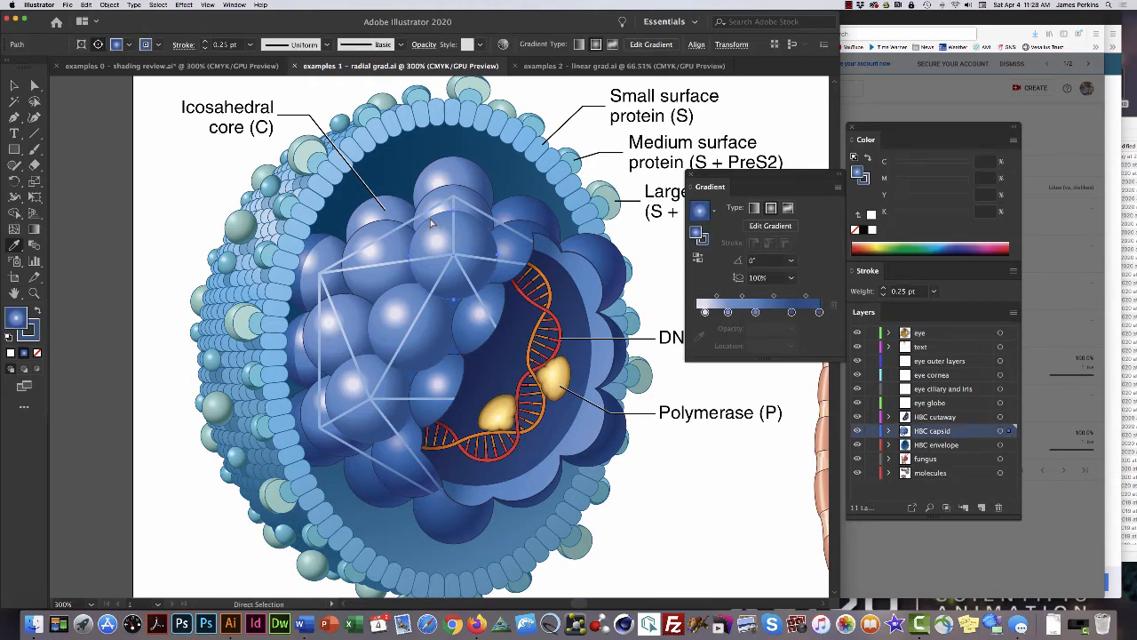
pyautogui.press('space')
pyautogui.moveTo(546, 350); pyautogui.dragTo(514, 364)
pyautogui.press('i')
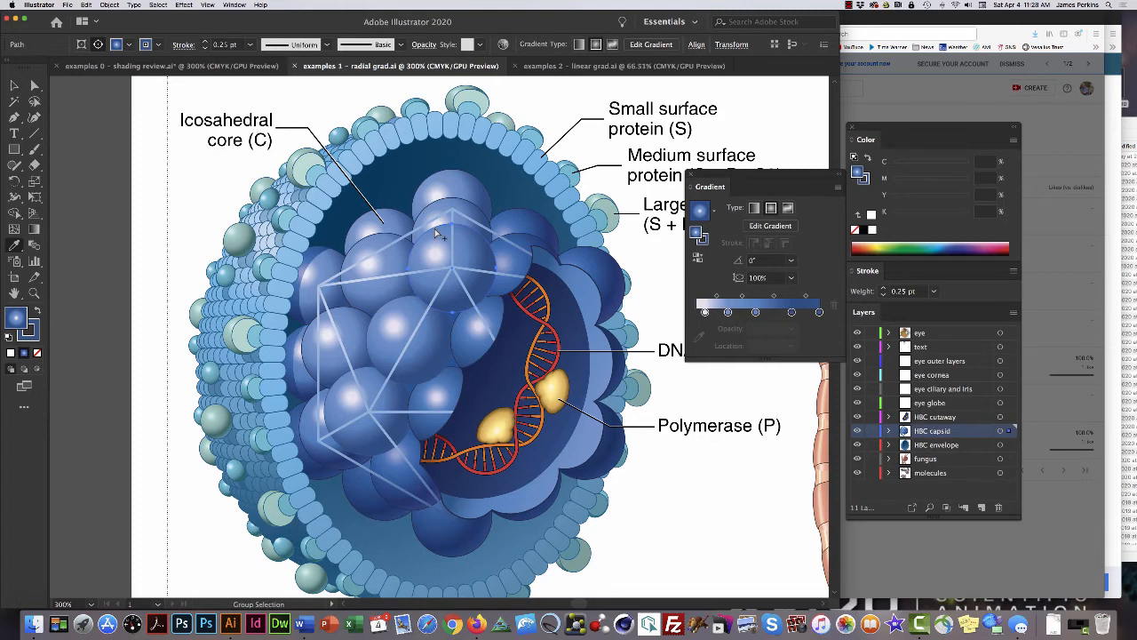
pyautogui.press('space')
pyautogui.moveTo(484, 293); pyautogui.dragTo(358, 201)
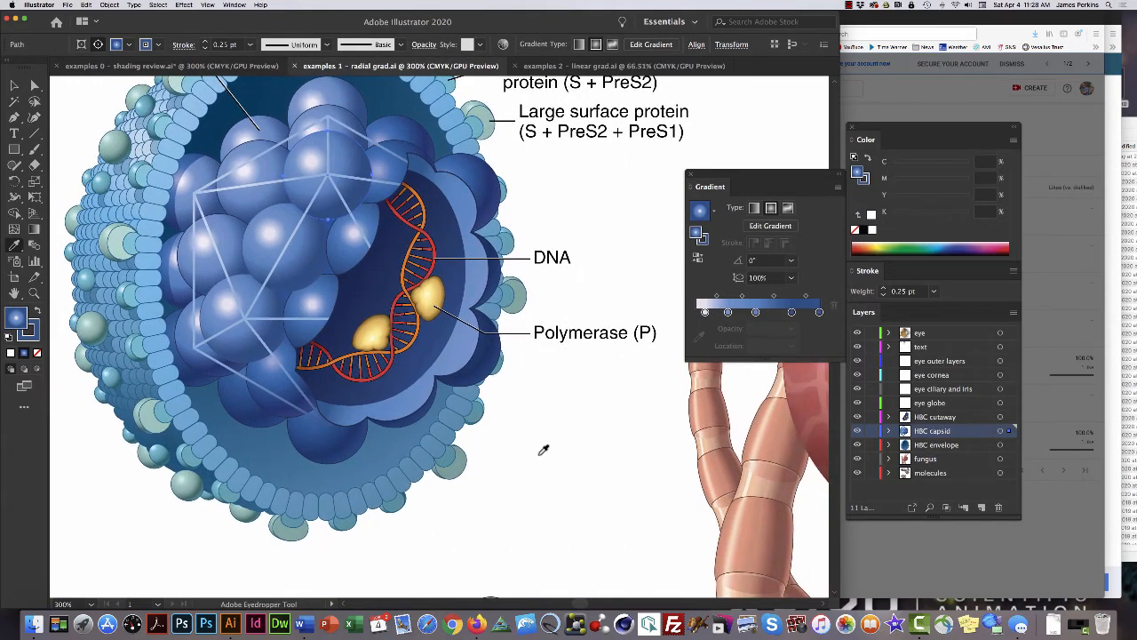
# Draw a circle below the Polymerase (P) label with the blue capsid radial gradient, and deselect it.
pyautogui.press('l')
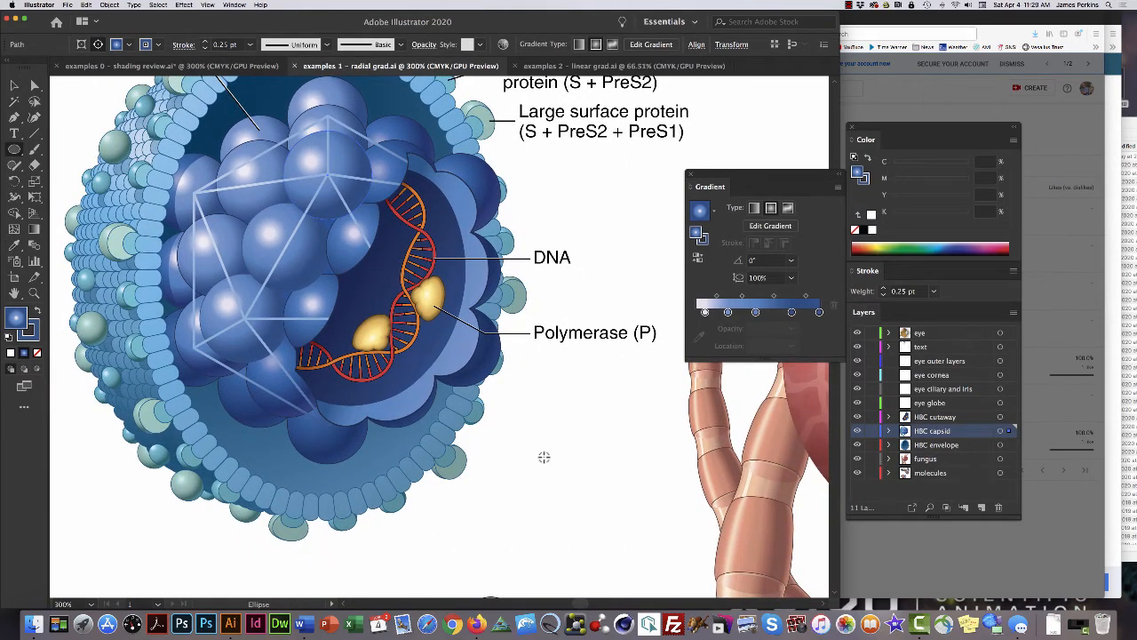
pyautogui.moveTo(544, 457); pyautogui.dragTo(588, 500)
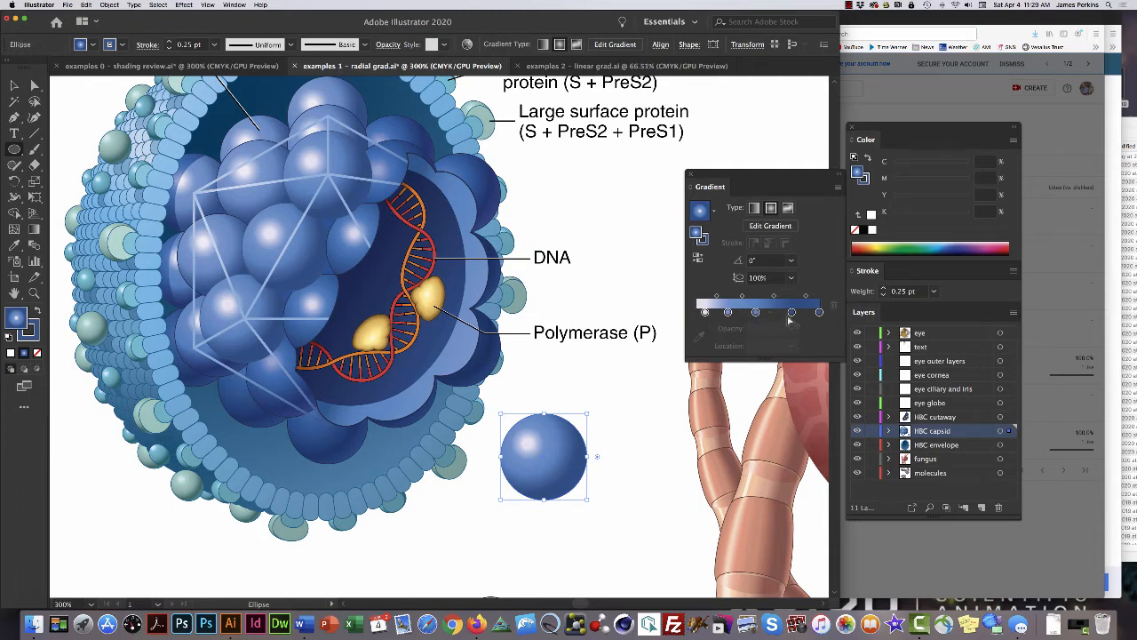
pyautogui.press('super+shift+a')
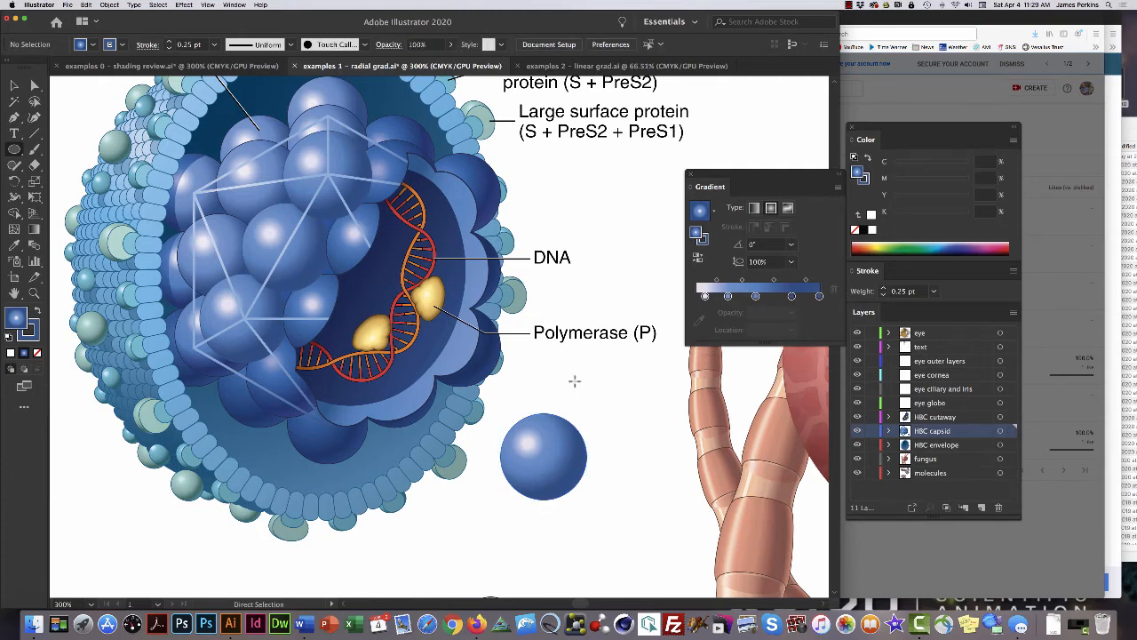
# Sample a pale green surface protein's gradient onto the loose sphere and inspect its outermost gradient stop.
pyautogui.moveTo(329, 302); pyautogui.dragTo(465, 312)
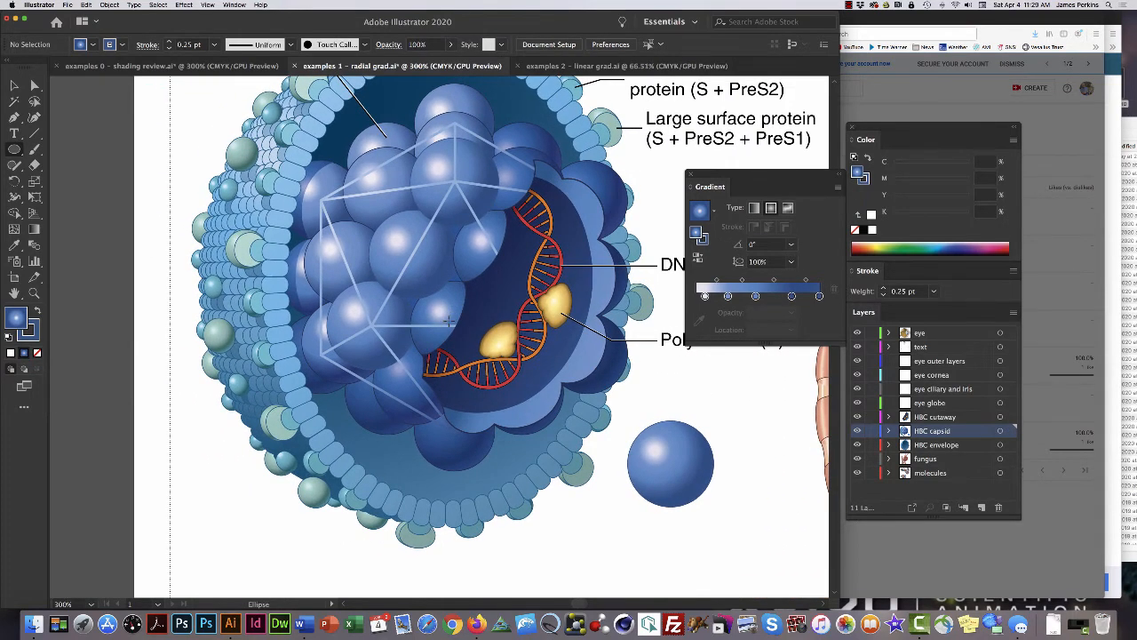
pyautogui.click(233, 240)
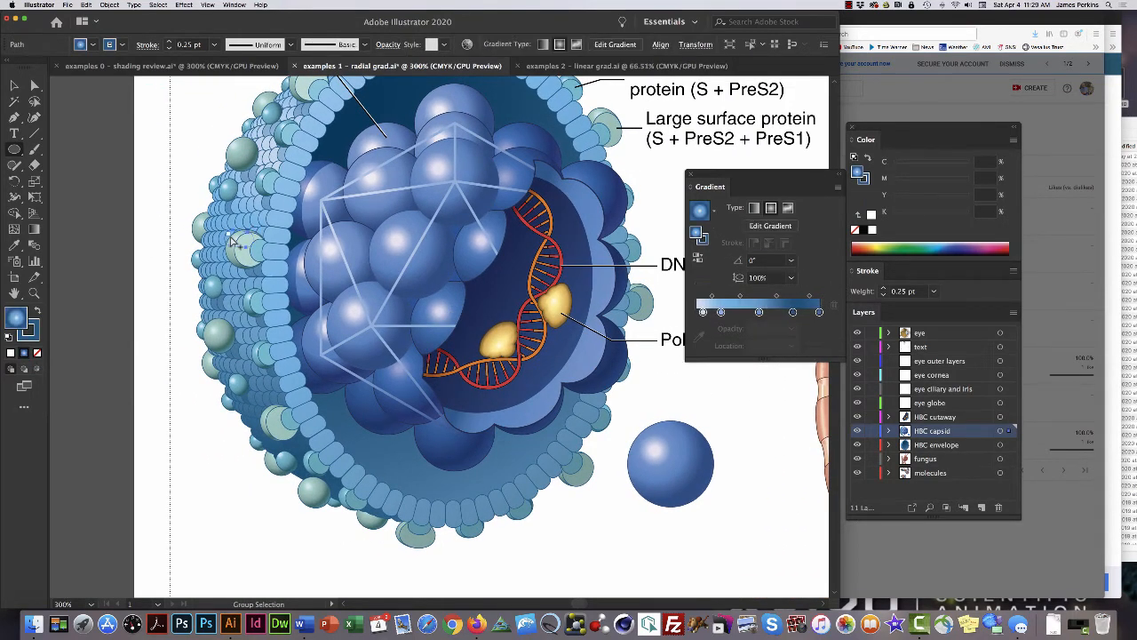
pyautogui.click(168, 199)
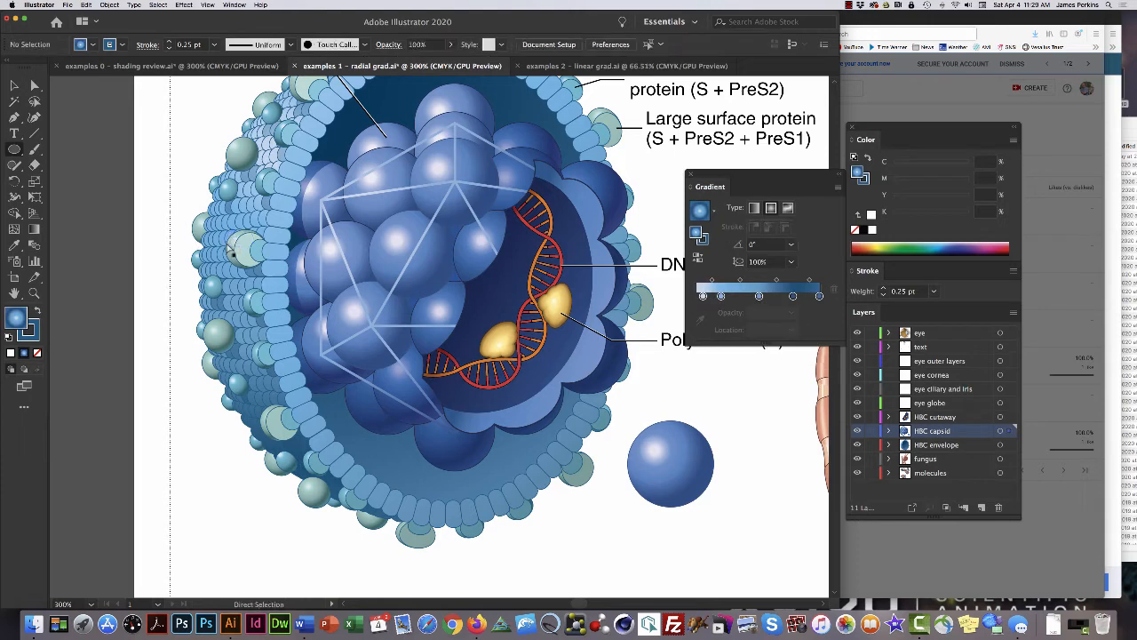
pyautogui.click(681, 433)
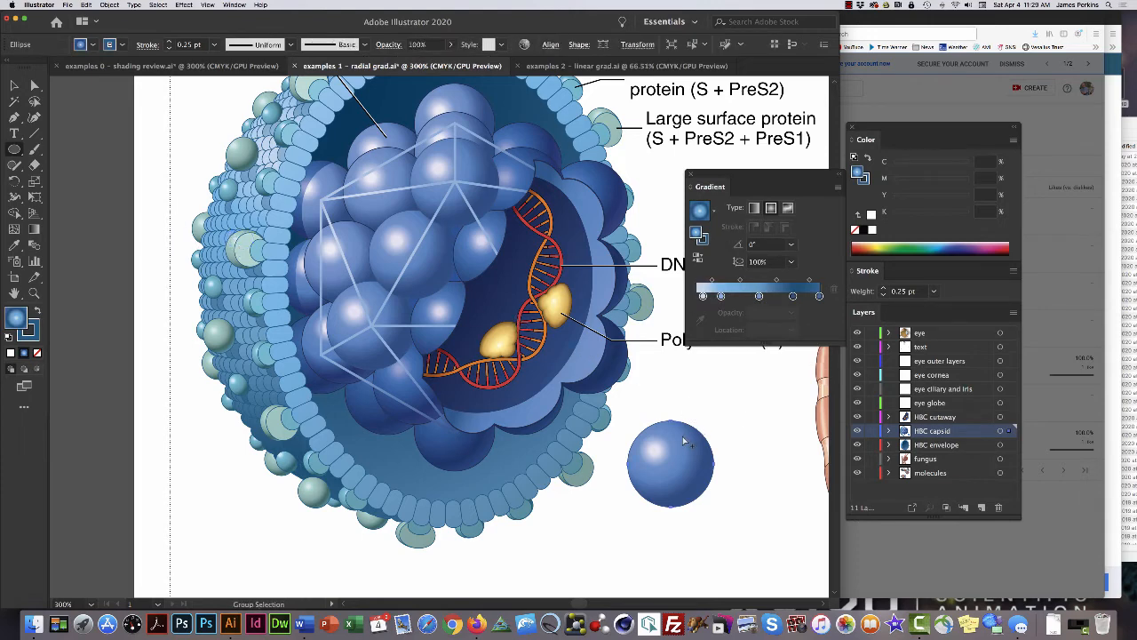
pyautogui.press('i')
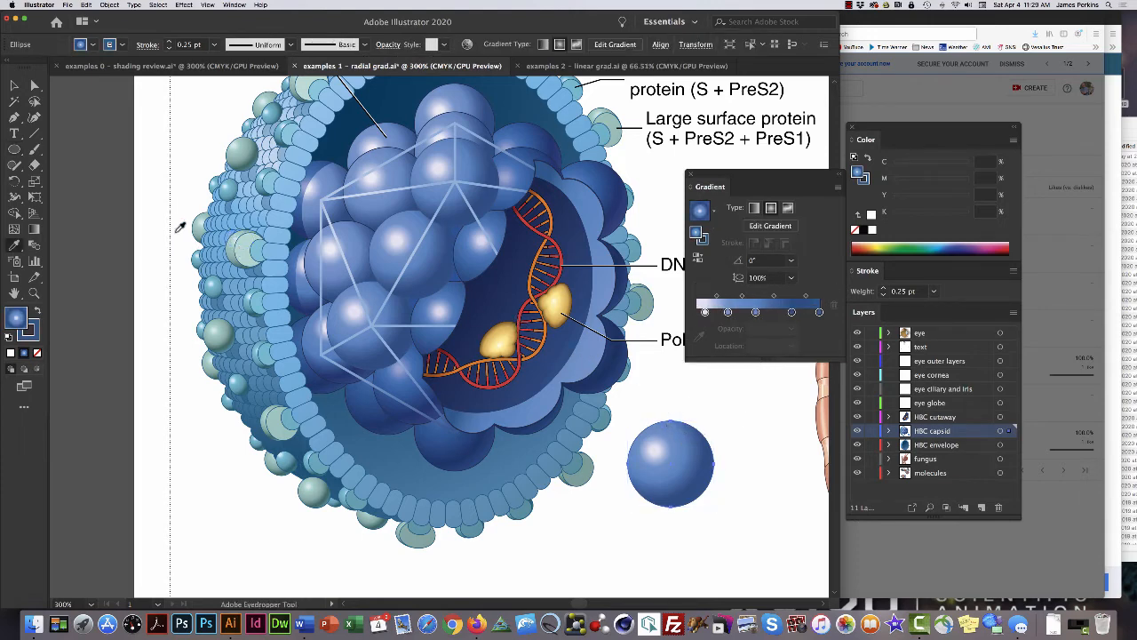
pyautogui.click(236, 240)
pyautogui.press('a')
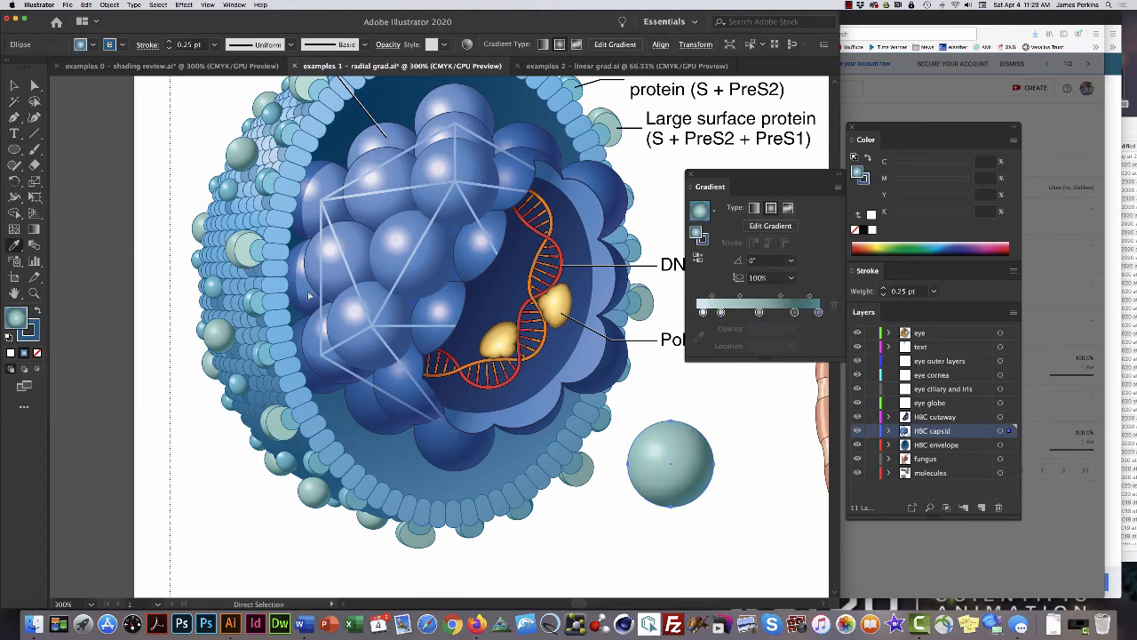
pyautogui.press('i')
pyautogui.click(818, 312)
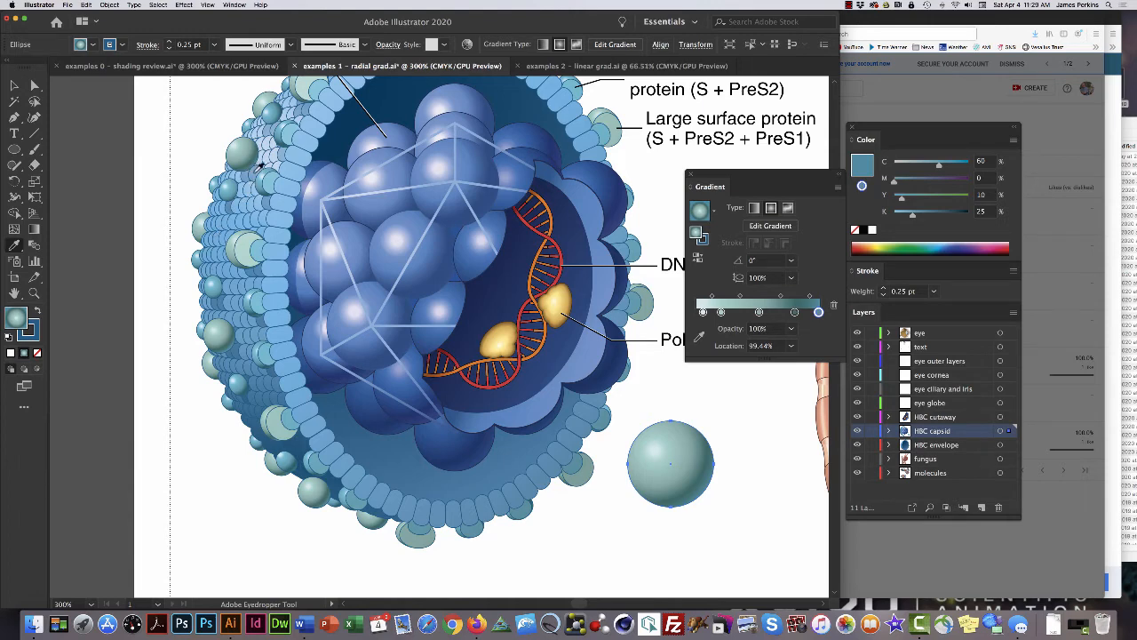
pyautogui.keyDown('super'); pyautogui.click(191, 146); pyautogui.keyUp('super')
# Sample the light blue radial gradient of the envelope shapes onto the loose sphere, and deselect it.
pyautogui.press('space')
pyautogui.moveTo(199, 143); pyautogui.dragTo(186, 172)
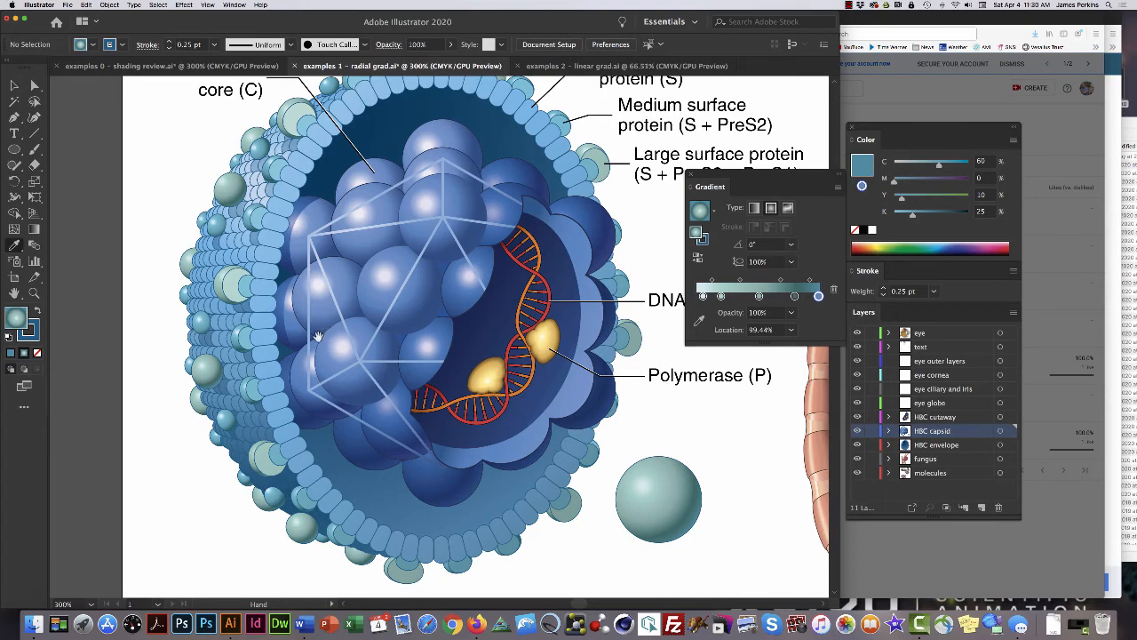
pyautogui.moveTo(320, 342); pyautogui.dragTo(430, 337)
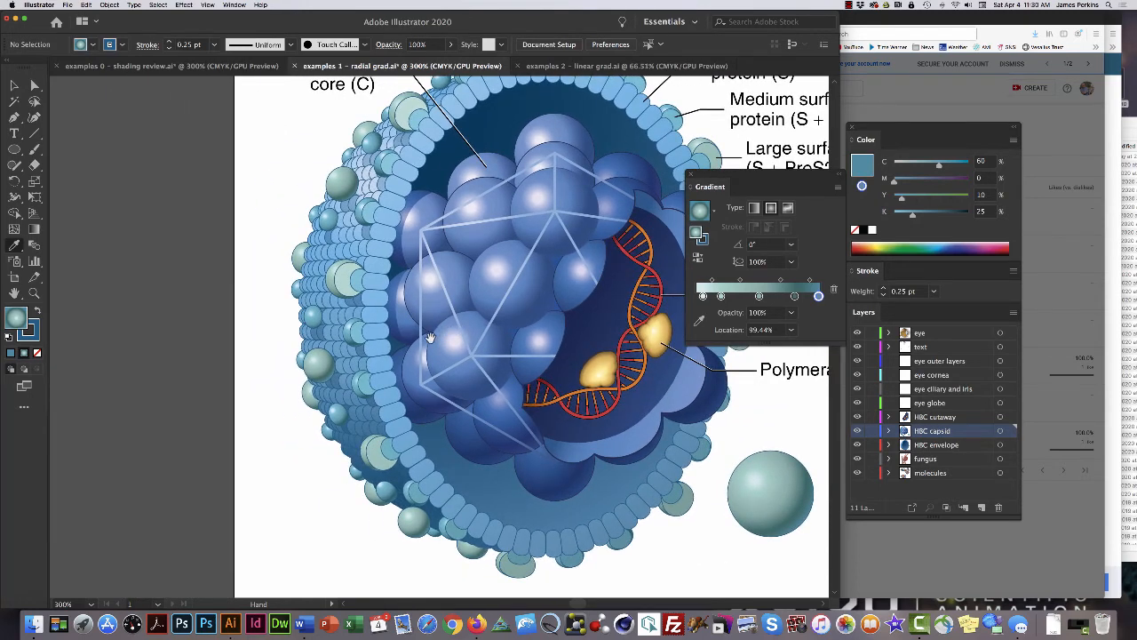
pyautogui.click(318, 276)
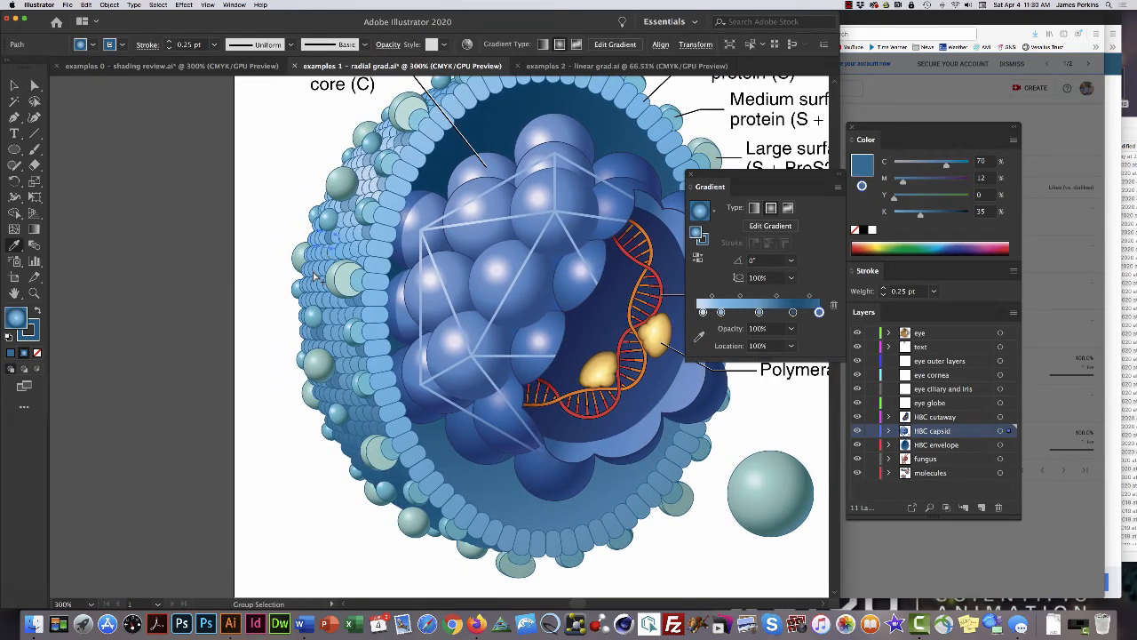
pyautogui.press('i')
pyautogui.click(784, 472)
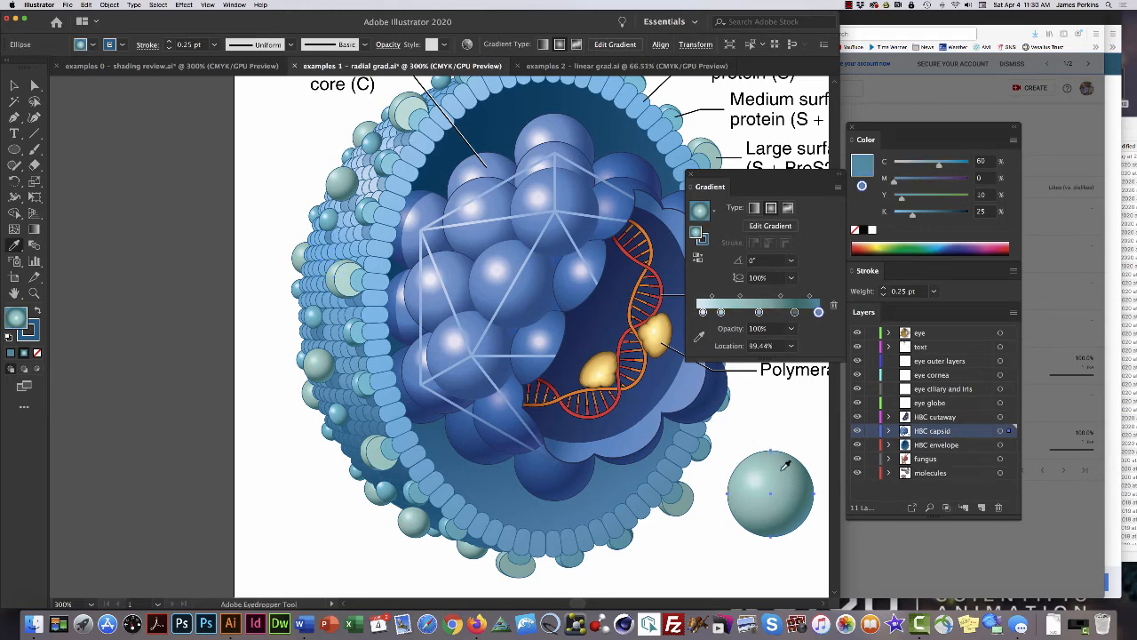
pyautogui.click(334, 246)
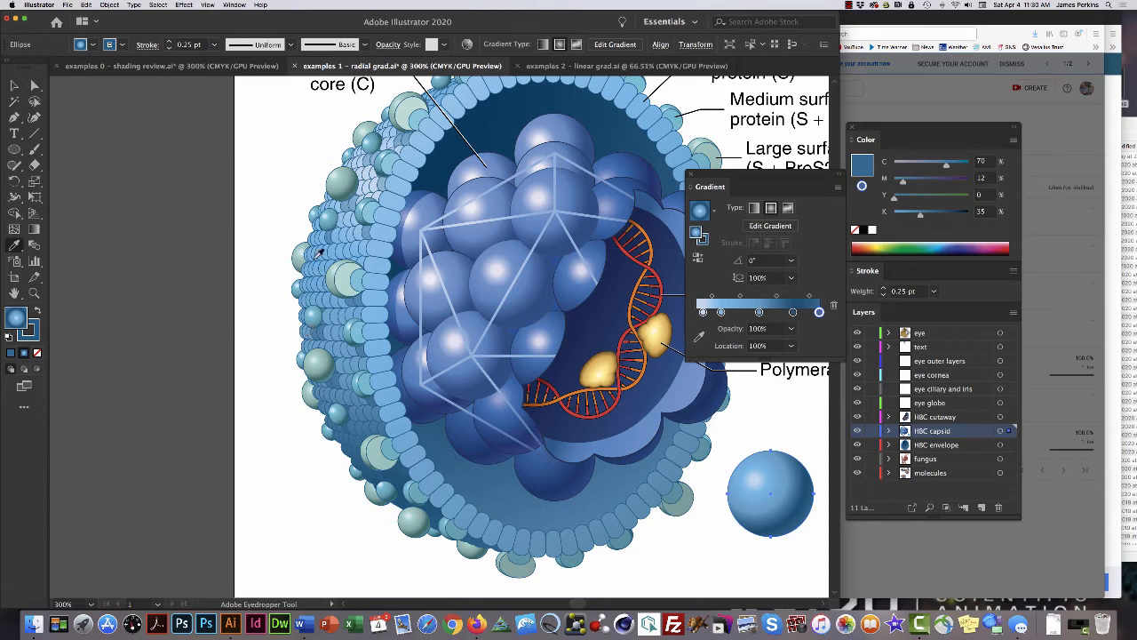
pyautogui.press('a')
pyautogui.click(275, 207)
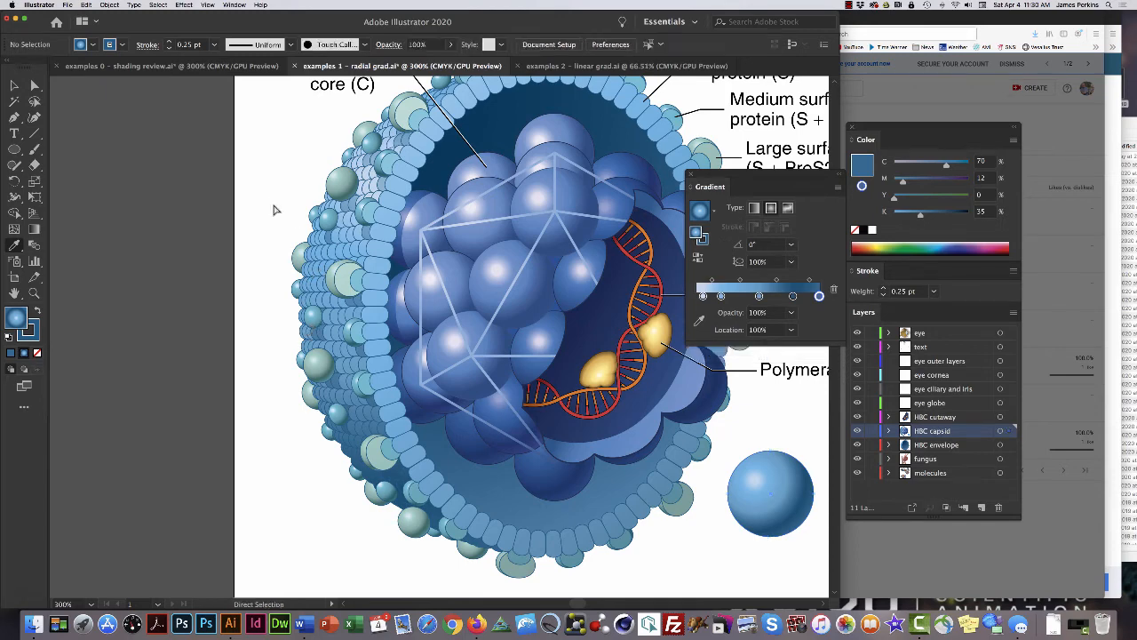
# Pull several small blue shapes out of the virus envelope onto the blank area beside it, and undo the moves.
pyautogui.moveTo(272, 204); pyautogui.dragTo(382, 264)
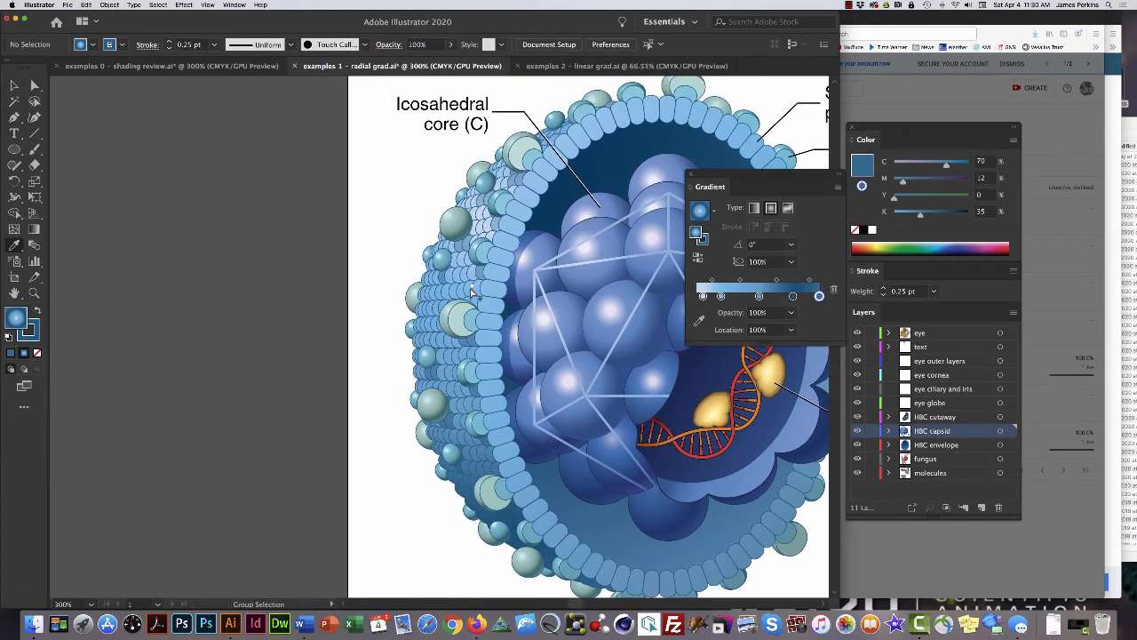
pyautogui.press('alt')
pyautogui.click(386, 204)
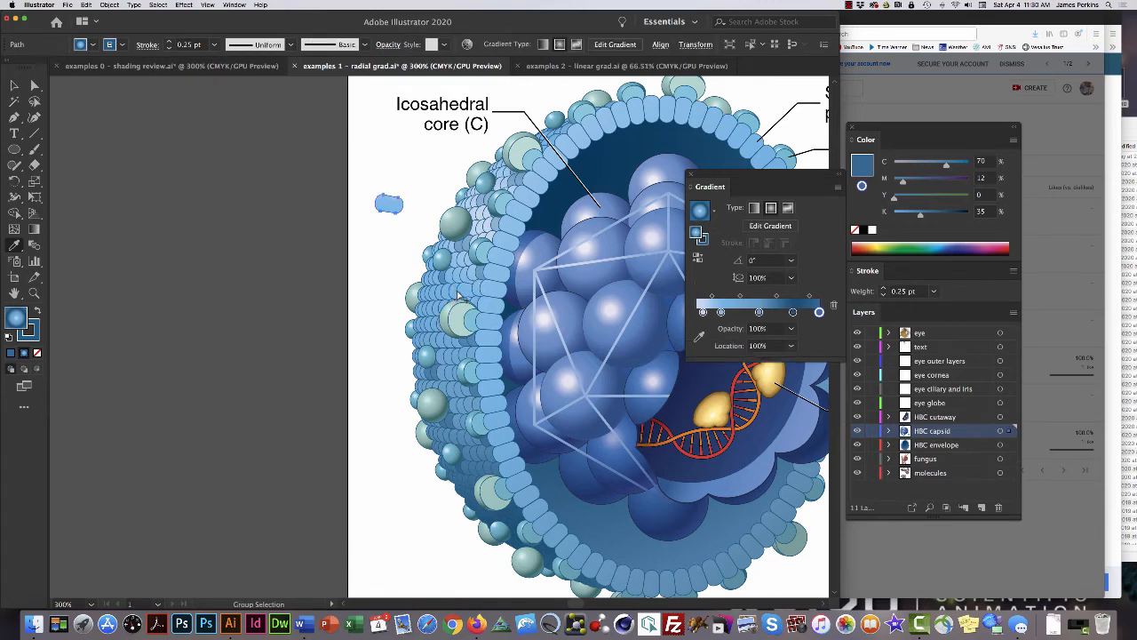
pyautogui.moveTo(388, 203); pyautogui.dragTo(380, 237)
pyautogui.moveTo(459, 286); pyautogui.dragTo(369, 263)
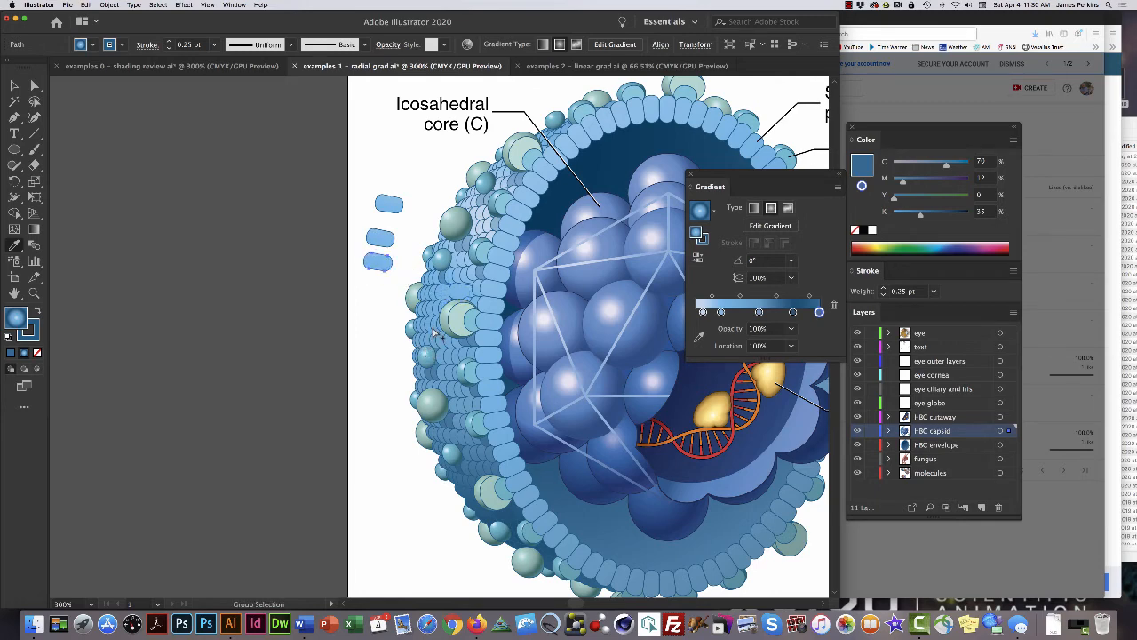
pyautogui.moveTo(434, 334); pyautogui.dragTo(371, 299)
pyautogui.press('super+z')
pyautogui.press('Delete')
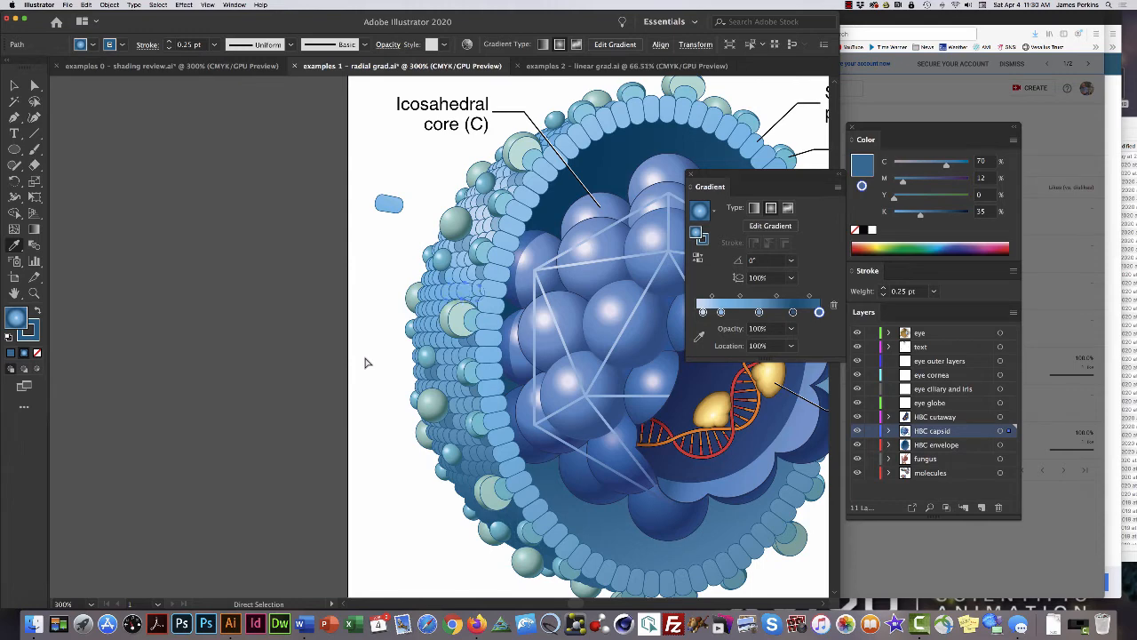
pyautogui.press('Delete')
# Select all blue envelope shapes with the same Fill & Stroke as one of them, leaving the loose sphere out of the selection.
pyautogui.hscroll(-1, 368, 361)
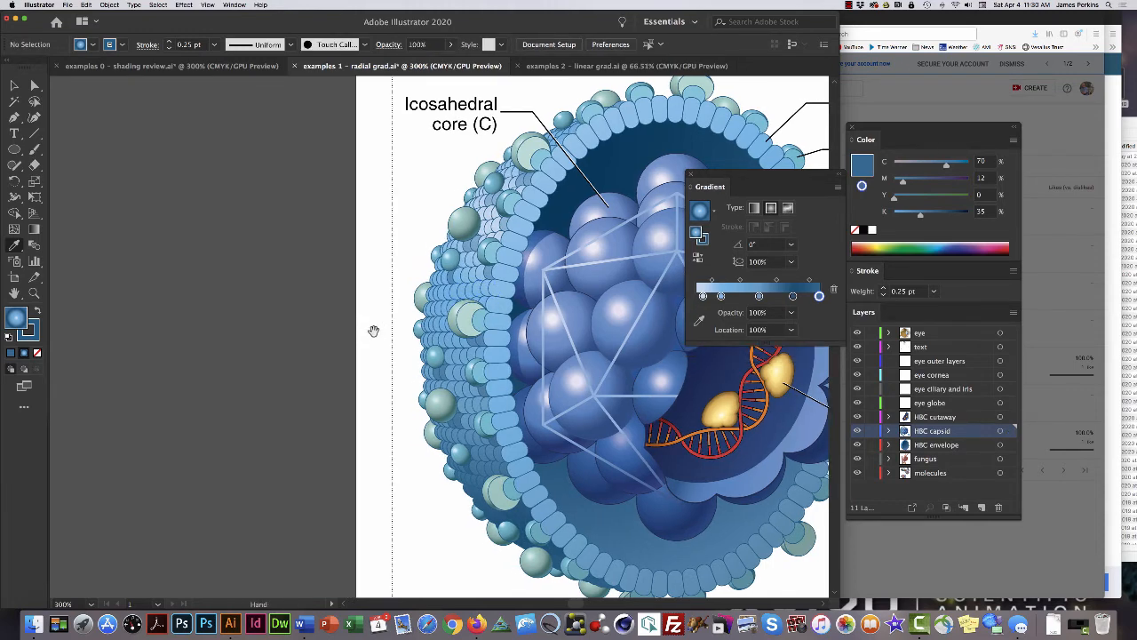
pyautogui.moveTo(376, 325); pyautogui.dragTo(287, 284)
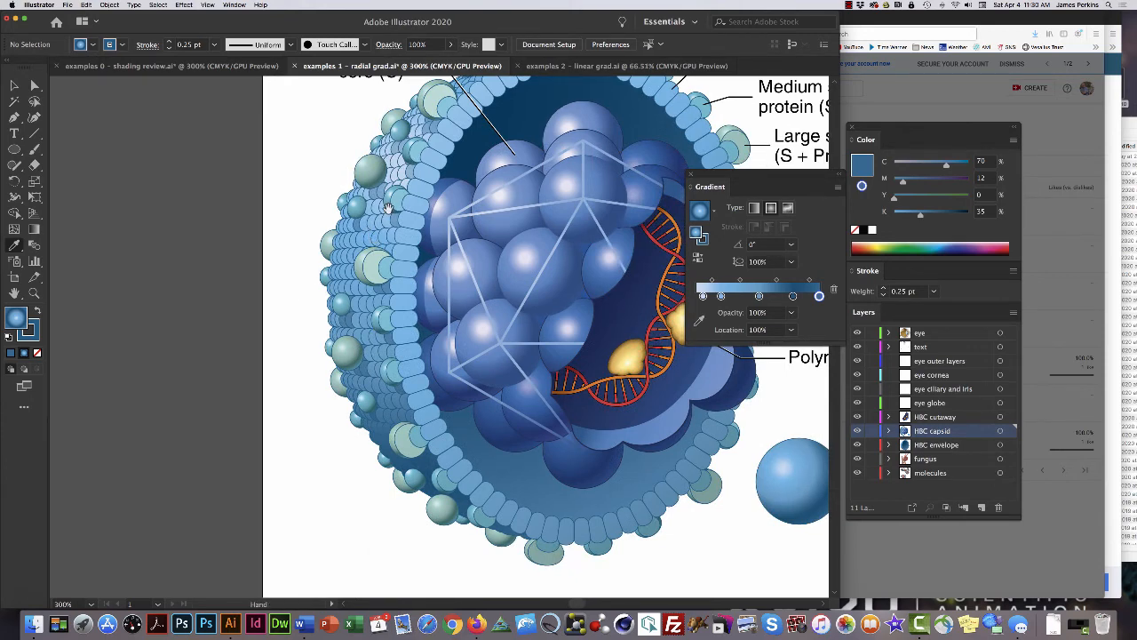
pyautogui.scroll(3, 364, 236)
pyautogui.hscroll(3, 365, 236)
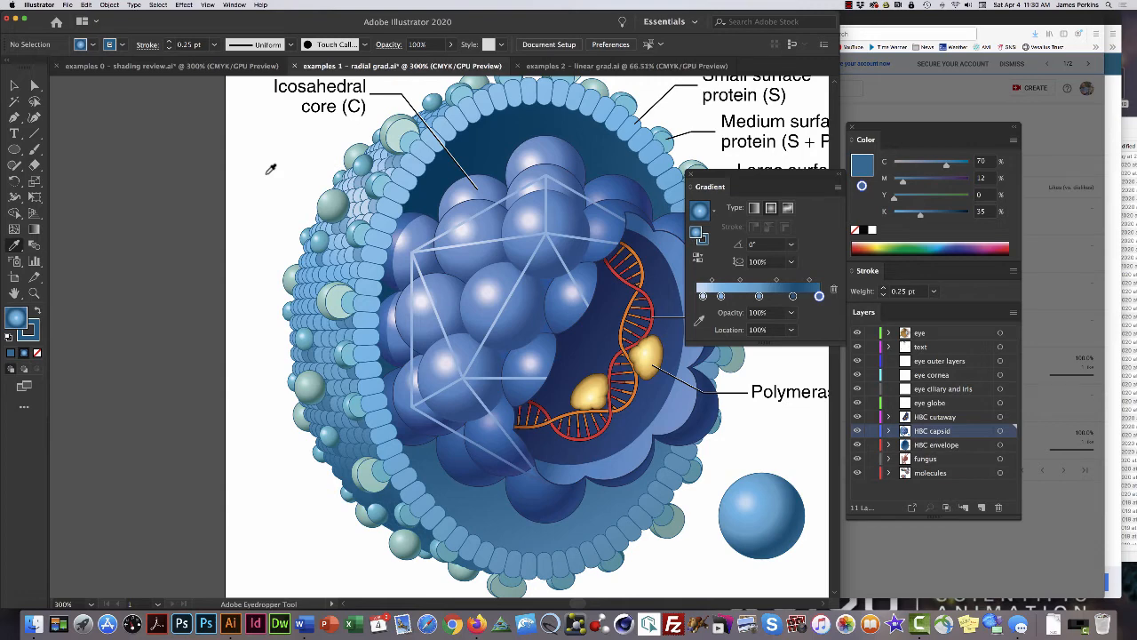
pyautogui.press('super')
pyautogui.press('alt')
pyautogui.keyDown('alt'); pyautogui.keyDown('super'); pyautogui.click(339, 274); pyautogui.keyUp('super'); pyautogui.keyUp('alt')
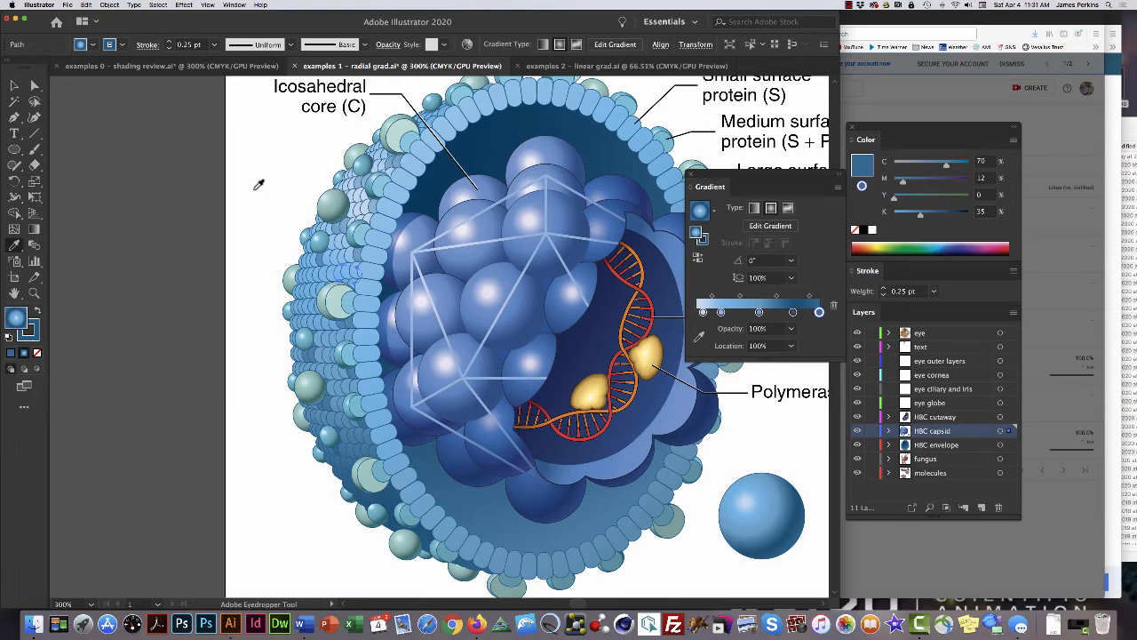
pyautogui.click(158, 5)
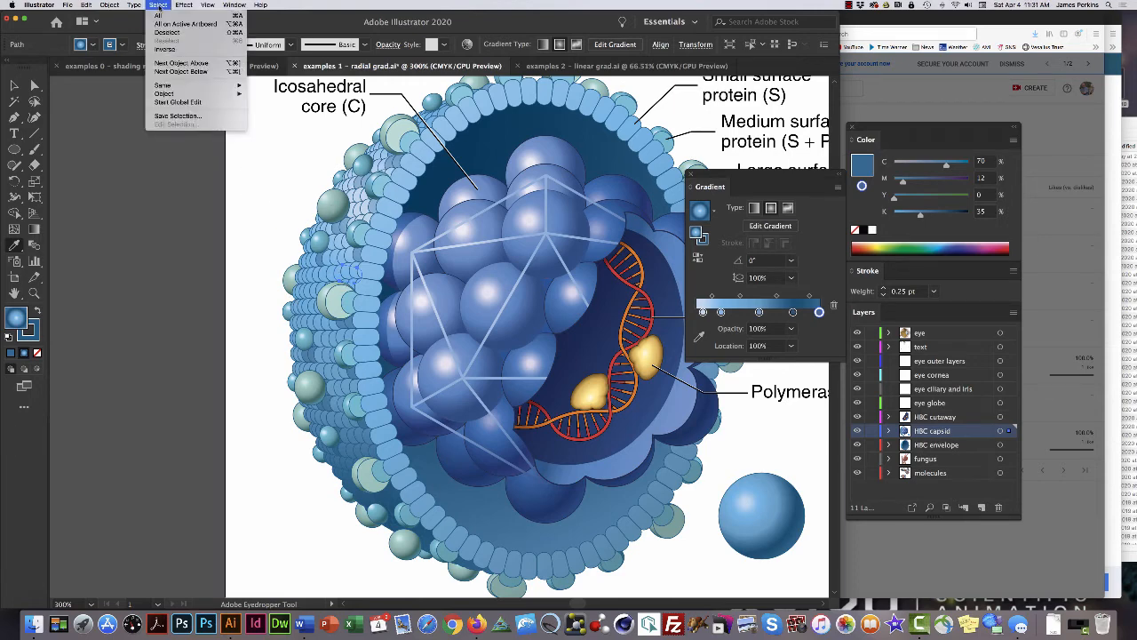
pyautogui.moveTo(164, 87)
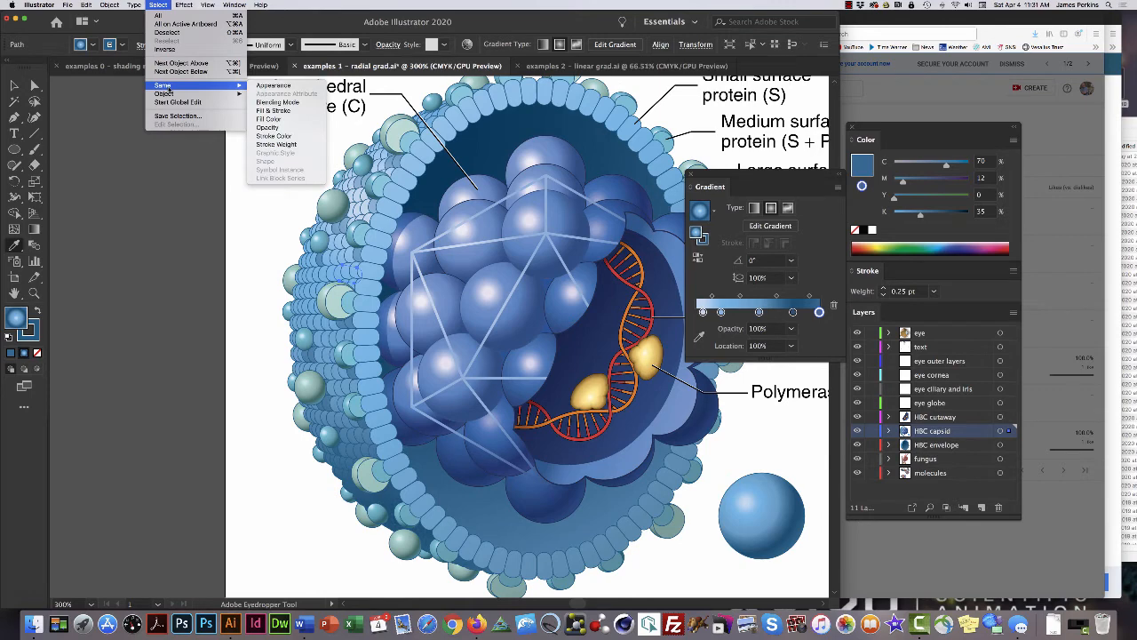
pyautogui.click(276, 110)
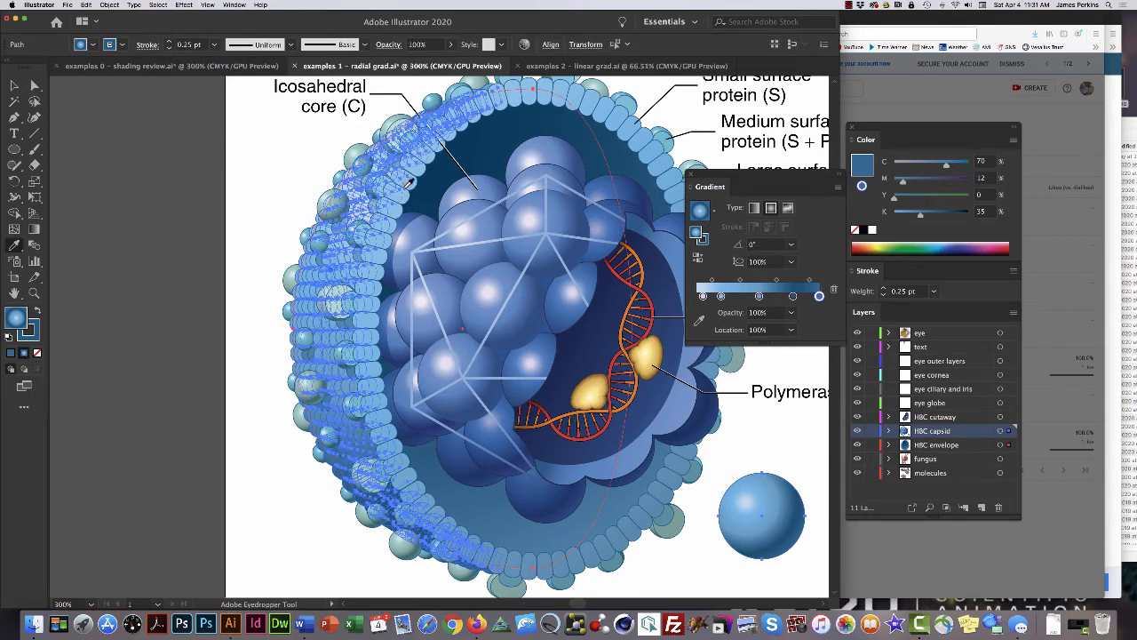
pyautogui.moveTo(513, 267); pyautogui.dragTo(437, 256)
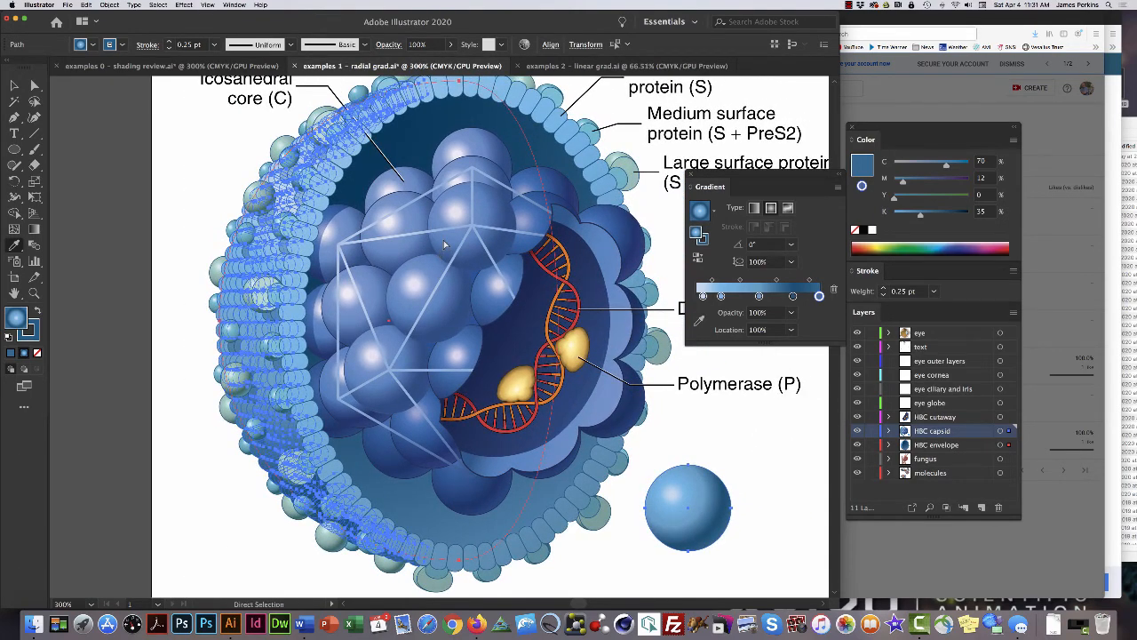
pyautogui.keyDown('shift'); pyautogui.keyDown('super'); pyautogui.click(717, 478); pyautogui.keyUp('super'); pyautogui.keyUp('shift')
# Fill the selected envelope shapes with solid black and hide the selection edges to view them.
pyautogui.click(865, 230)
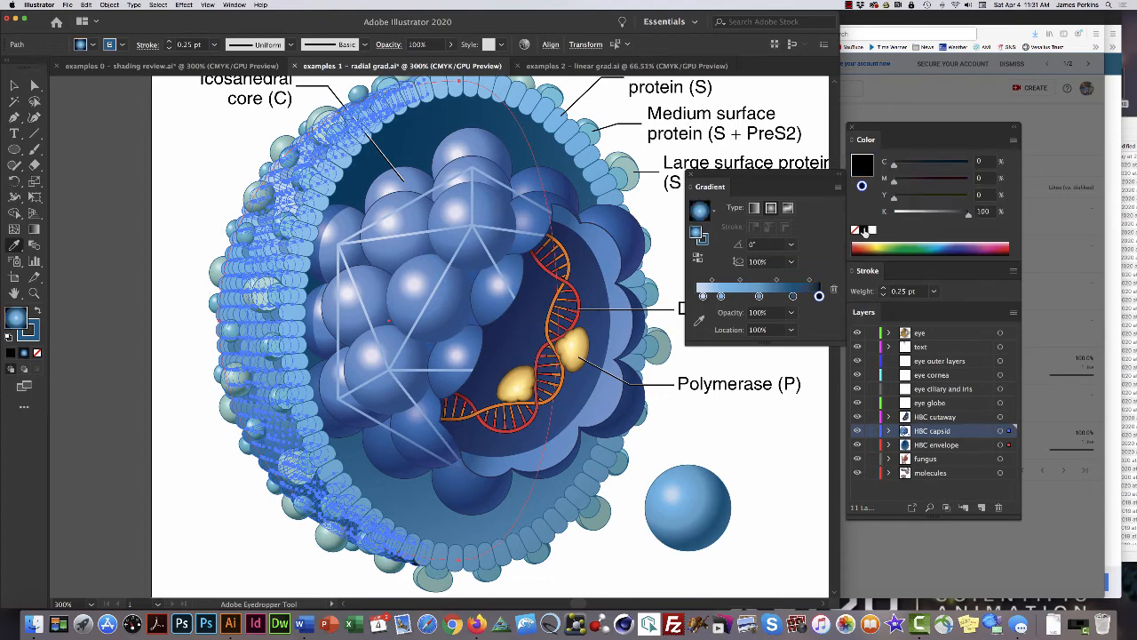
pyautogui.click(862, 169)
pyautogui.click(864, 229)
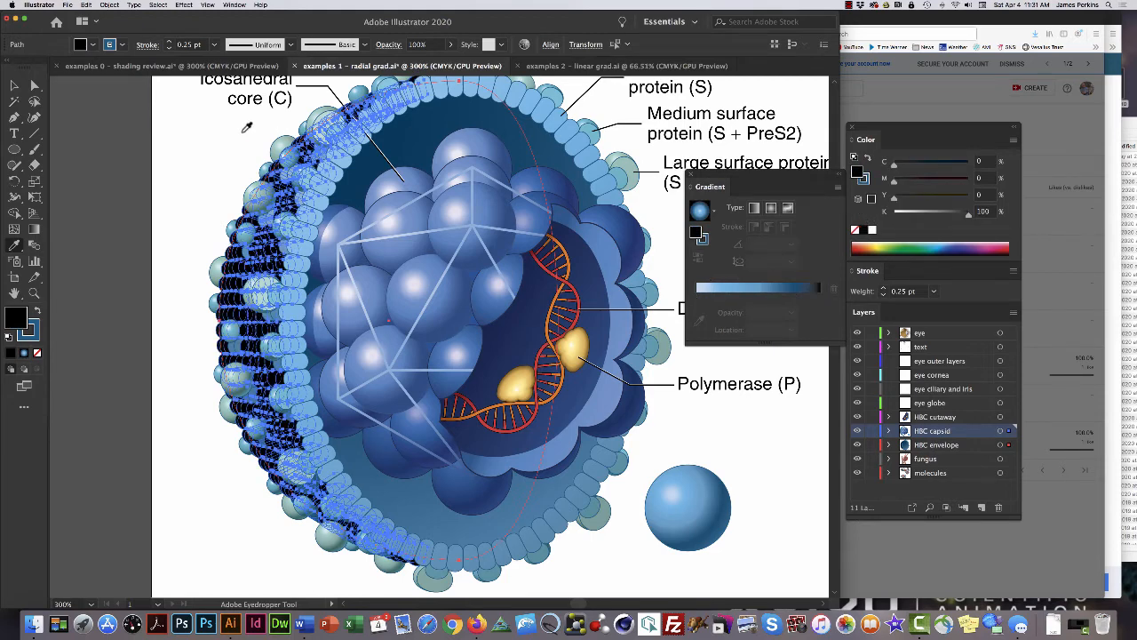
pyautogui.press('a')
pyautogui.press('i')
pyautogui.hscroll(-5, 409, 262)
pyautogui.scroll(1, 408, 263)
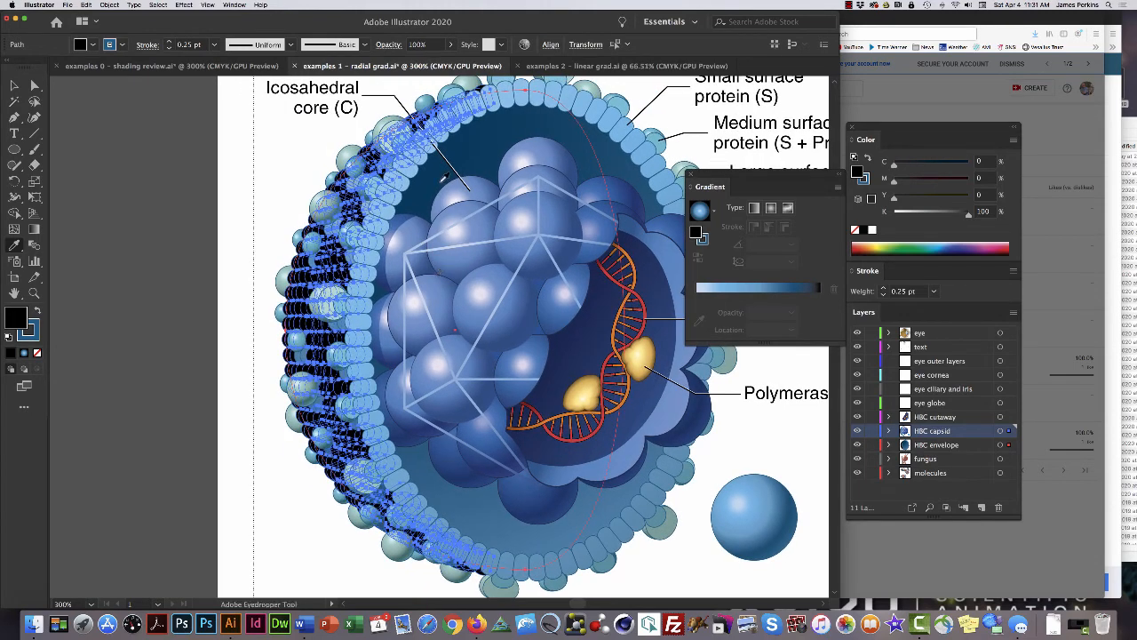
pyautogui.press('super+h')
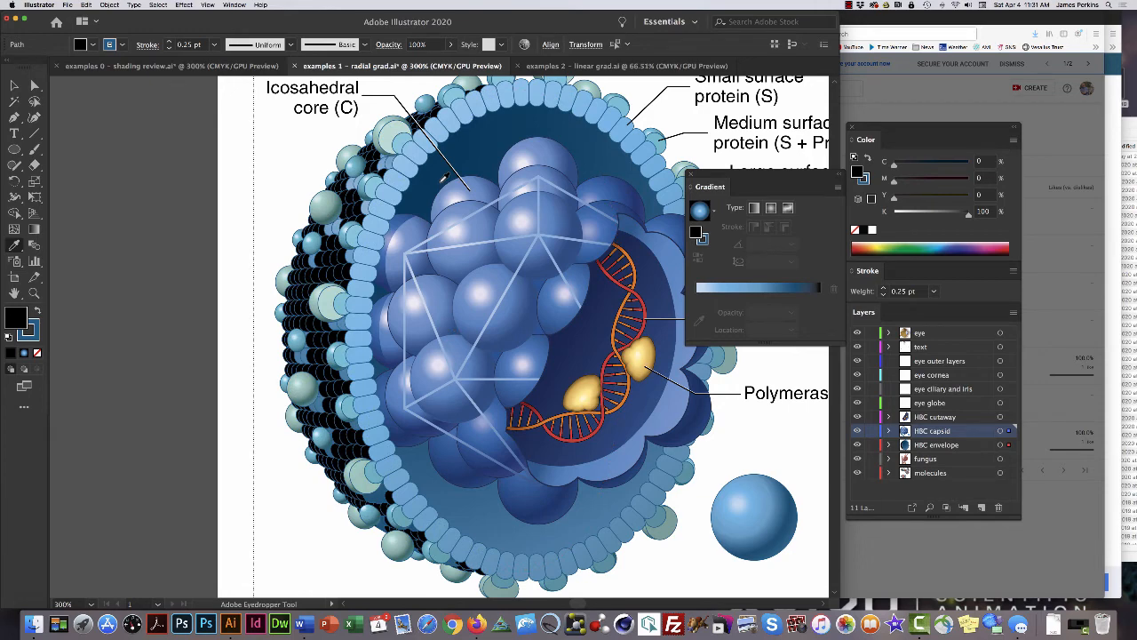
# Apply the loose sphere's blue radial gradient to the selected envelope shapes with the Eyedropper, and hide the selection edges.
pyautogui.press('a')
pyautogui.click(442, 185)
pyautogui.press('i')
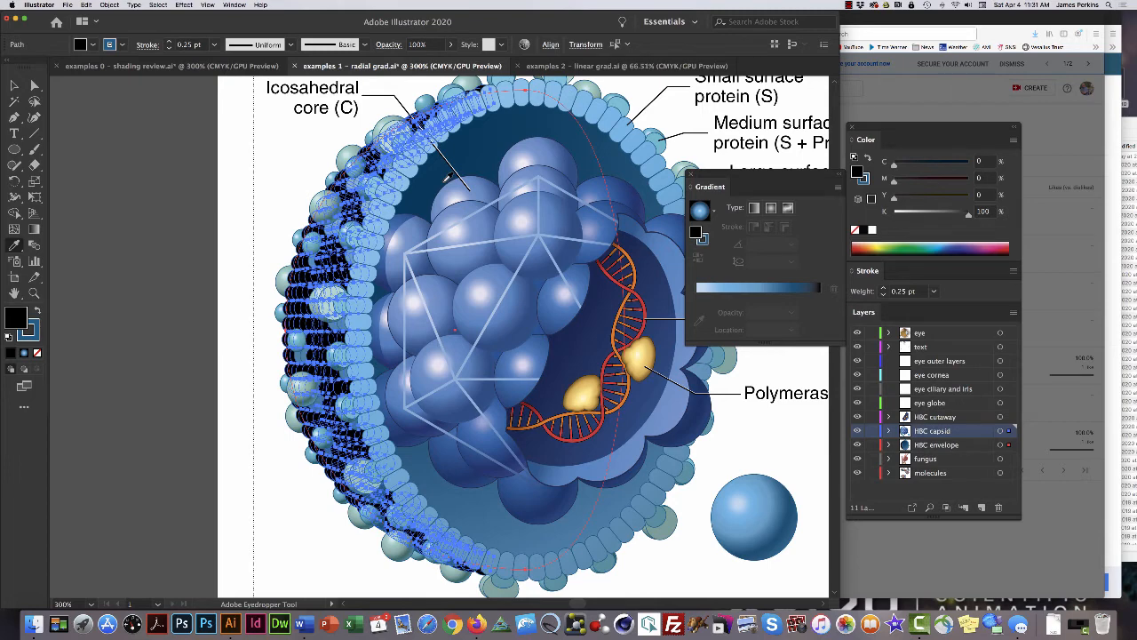
pyautogui.click(769, 500)
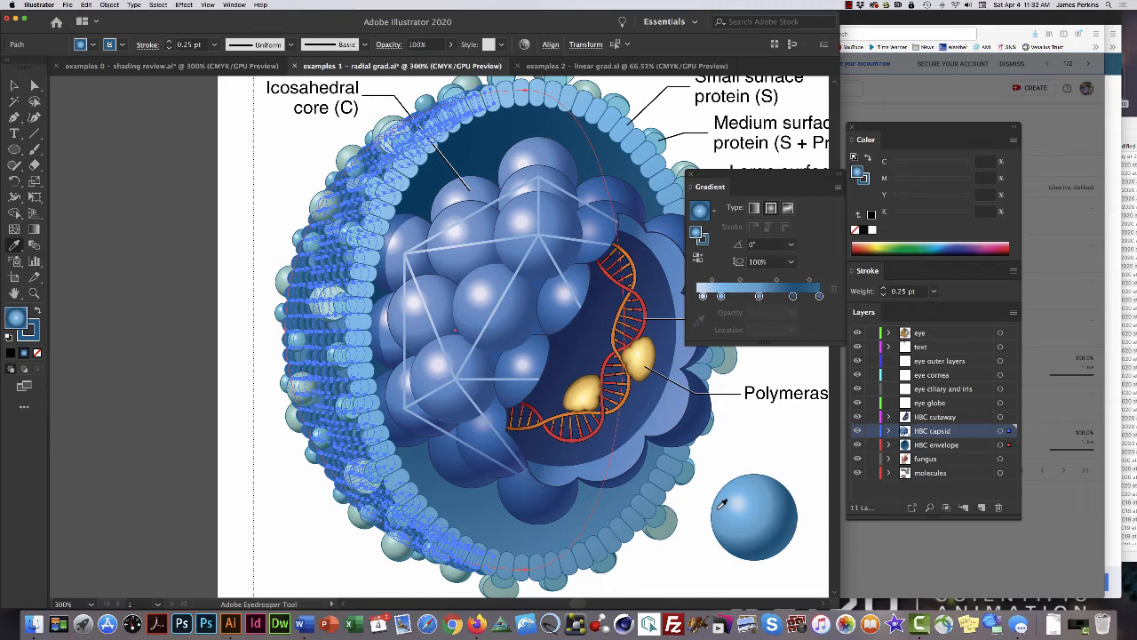
pyautogui.press('a')
pyautogui.click(263, 199)
pyautogui.press('i')
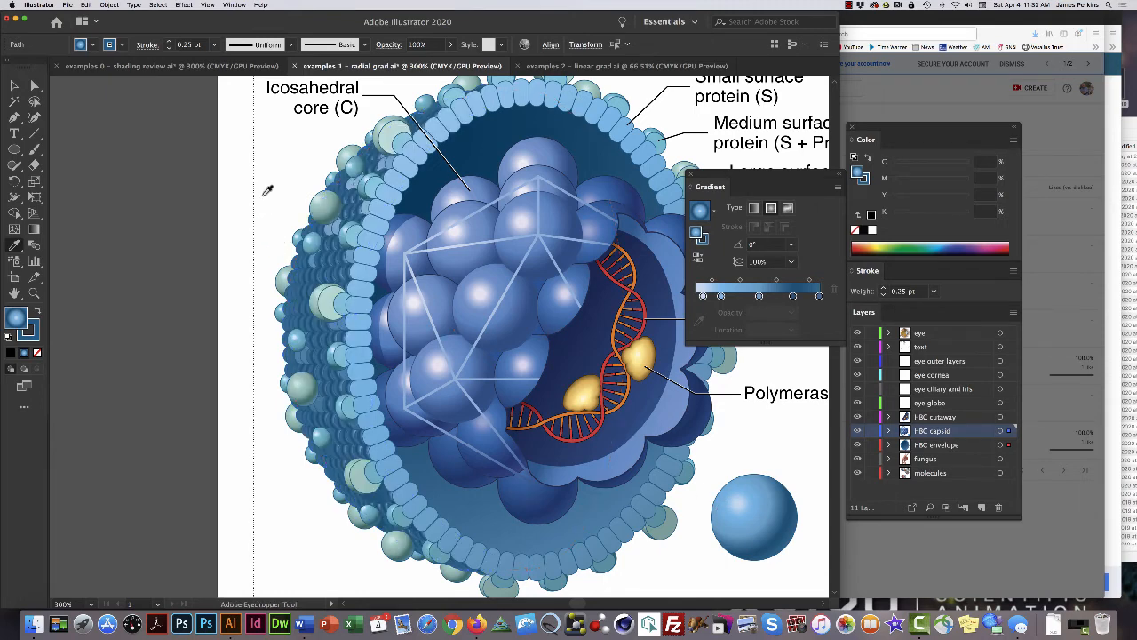
# Examine the recoloured envelope shapes up close and within the whole virus illustration.
pyautogui.press('z')
pyautogui.click(414, 306)
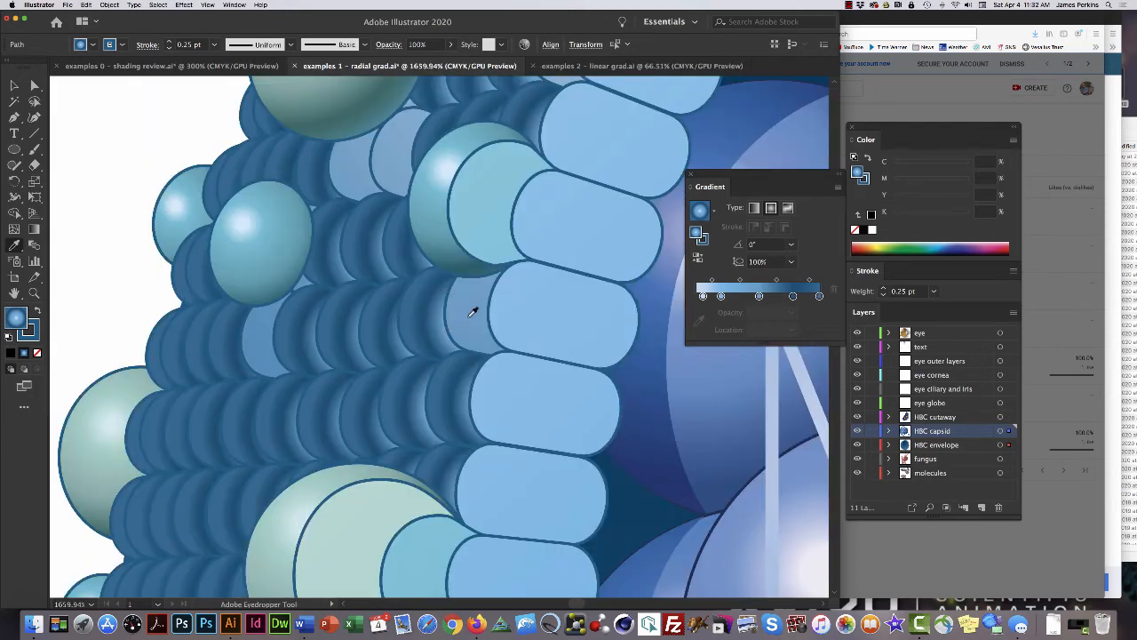
pyautogui.keyDown('alt'); pyautogui.keyDown('super'); pyautogui.click(538, 376); pyautogui.keyUp('super'); pyautogui.keyUp('alt')
pyautogui.keyDown('alt'); pyautogui.keyDown('super'); pyautogui.click(538, 375); pyautogui.keyUp('super'); pyautogui.keyUp('alt')
pyautogui.keyDown('alt'); pyautogui.keyDown('super'); pyautogui.click(540, 376); pyautogui.keyUp('super'); pyautogui.keyUp('alt')
pyautogui.keyDown('alt'); pyautogui.keyDown('super'); pyautogui.click(539, 374); pyautogui.keyUp('super'); pyautogui.keyUp('alt')
pyautogui.keyDown('alt'); pyautogui.keyDown('super'); pyautogui.click(539, 374); pyautogui.keyUp('super'); pyautogui.keyUp('alt')
pyautogui.keyDown('alt'); pyautogui.keyDown('super'); pyautogui.click(538, 374); pyautogui.keyUp('super'); pyautogui.keyUp('alt')
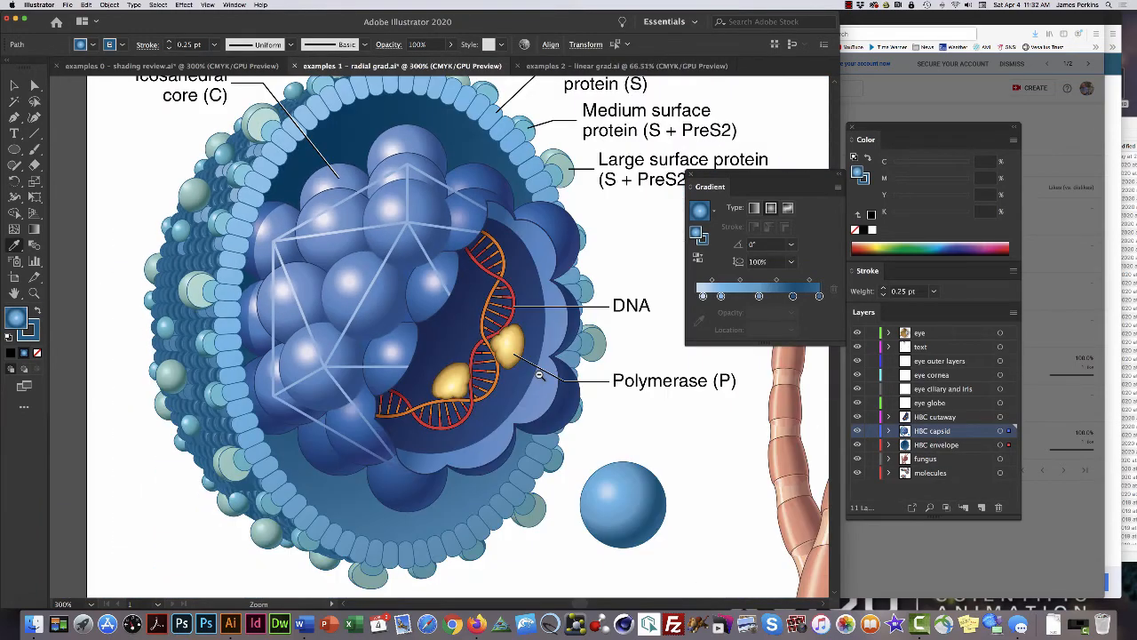
pyautogui.keyDown('alt'); pyautogui.keyDown('super'); pyautogui.click(540, 375); pyautogui.keyUp('super'); pyautogui.keyUp('alt')
pyautogui.moveTo(497, 358); pyautogui.dragTo(562, 383)
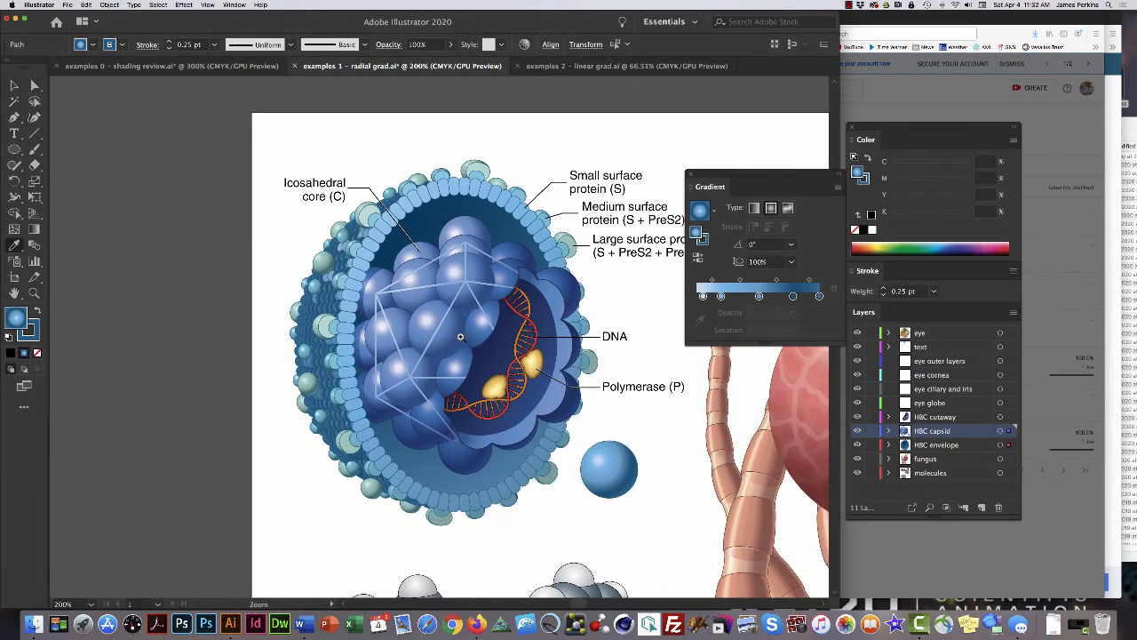
pyautogui.keyDown('super'); pyautogui.click(460, 337); pyautogui.keyUp('super')
pyautogui.moveTo(449, 347); pyautogui.dragTo(483, 334)
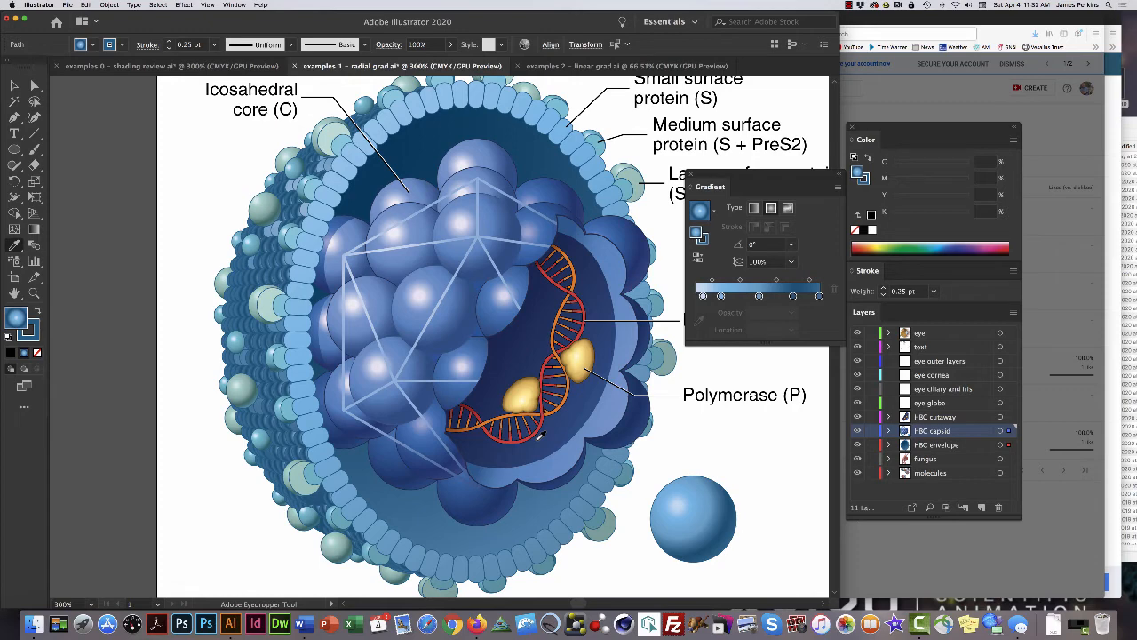
# Apply one continuous radial gradient across all selected envelope shapes with the Gradient tool at about -45.3°, hide the edges to check it, and deselect.
pyautogui.press('h')
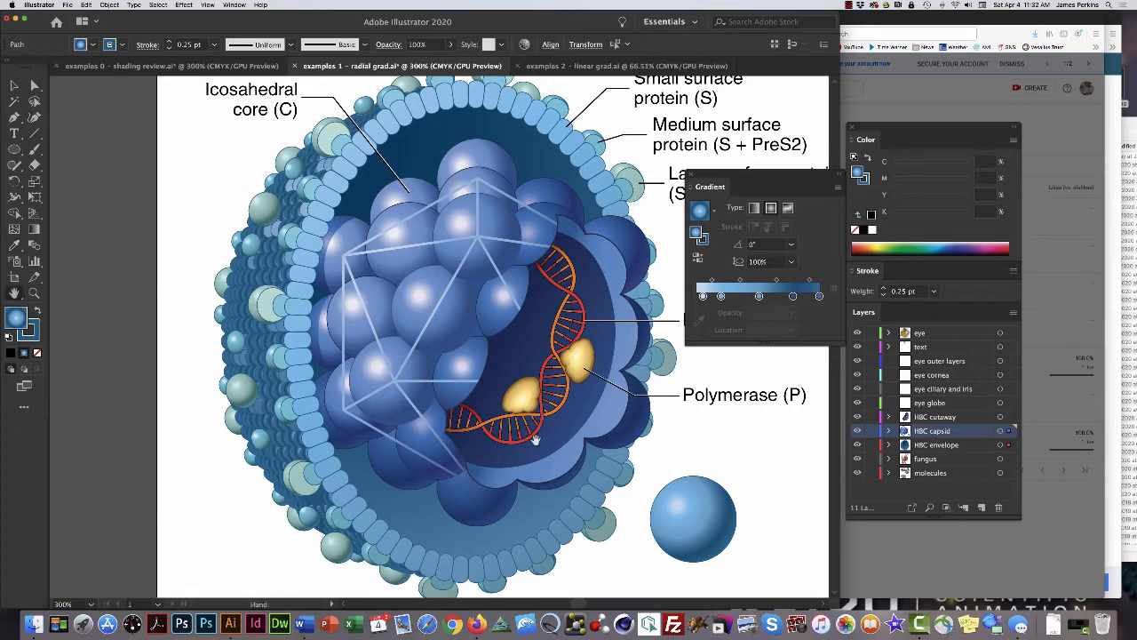
pyautogui.press('super+h')
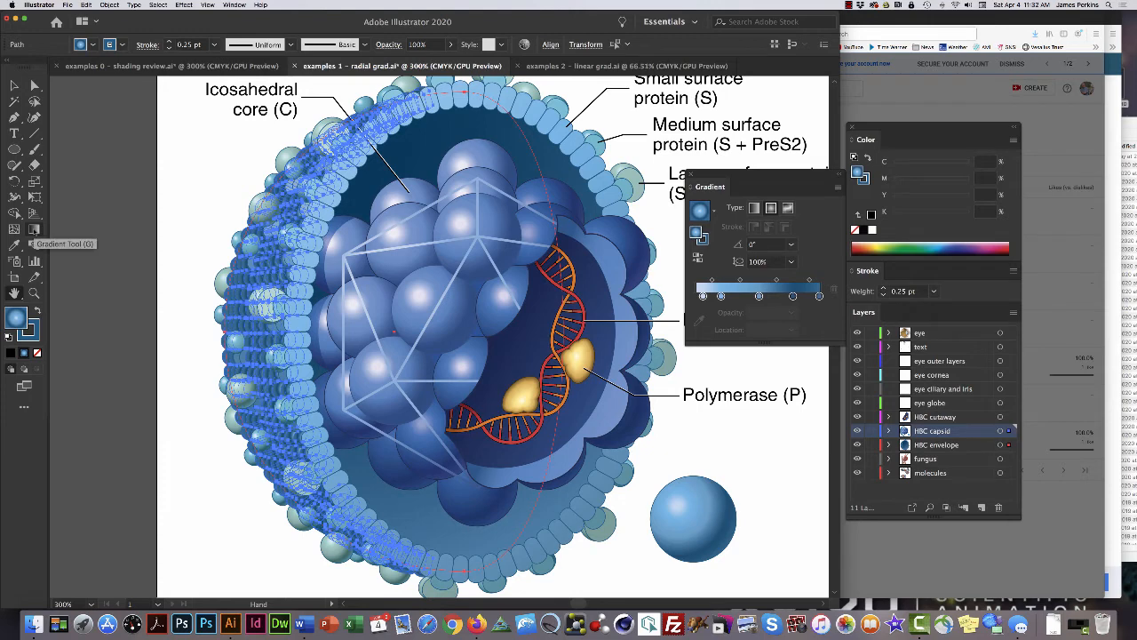
pyautogui.click(34, 229)
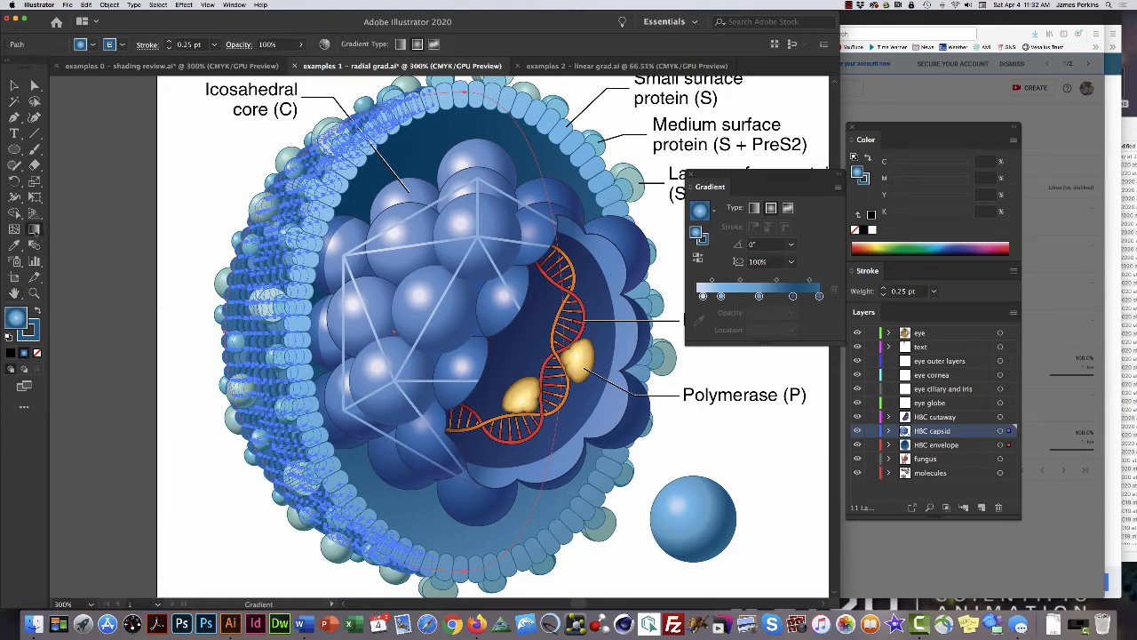
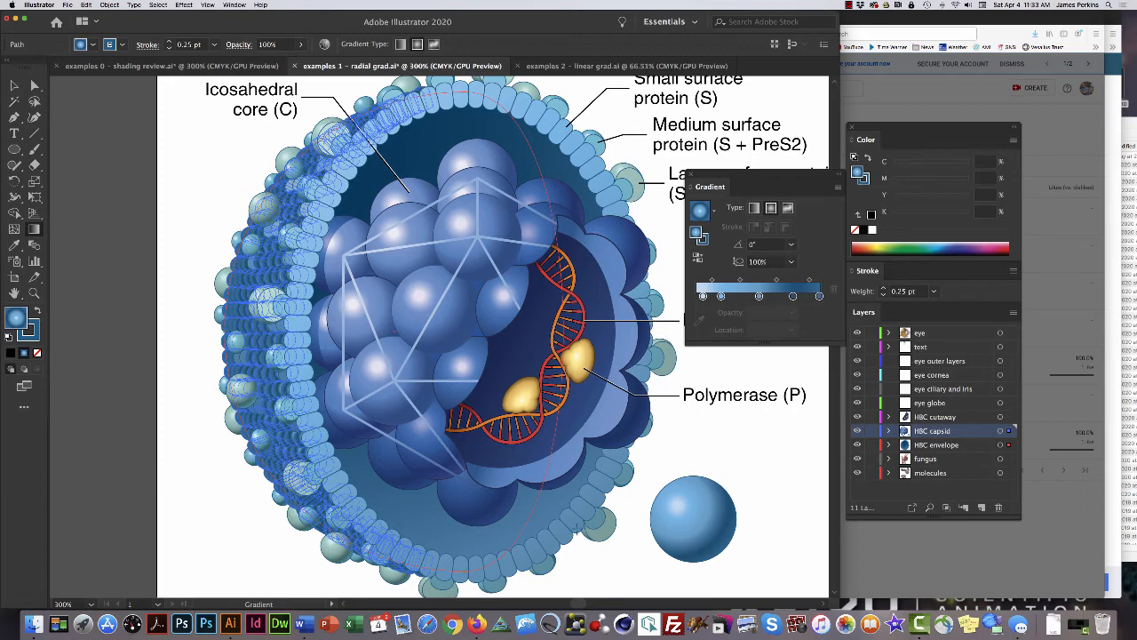
pyautogui.moveTo(576, 530); pyautogui.dragTo(606, 540)
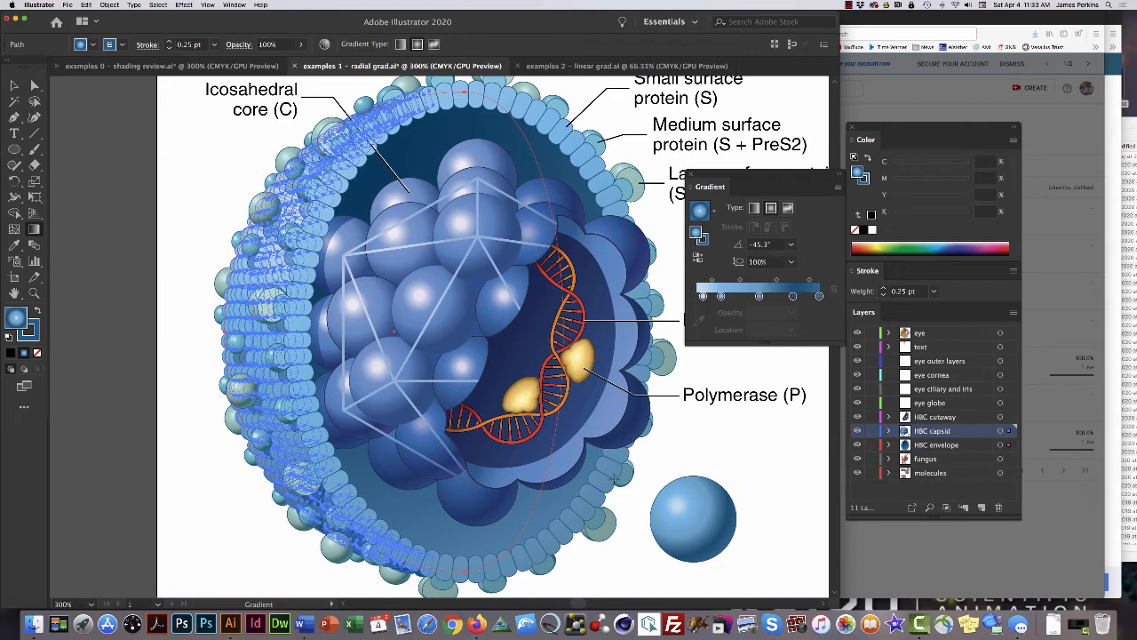
pyautogui.press('a')
pyautogui.press('super+h')
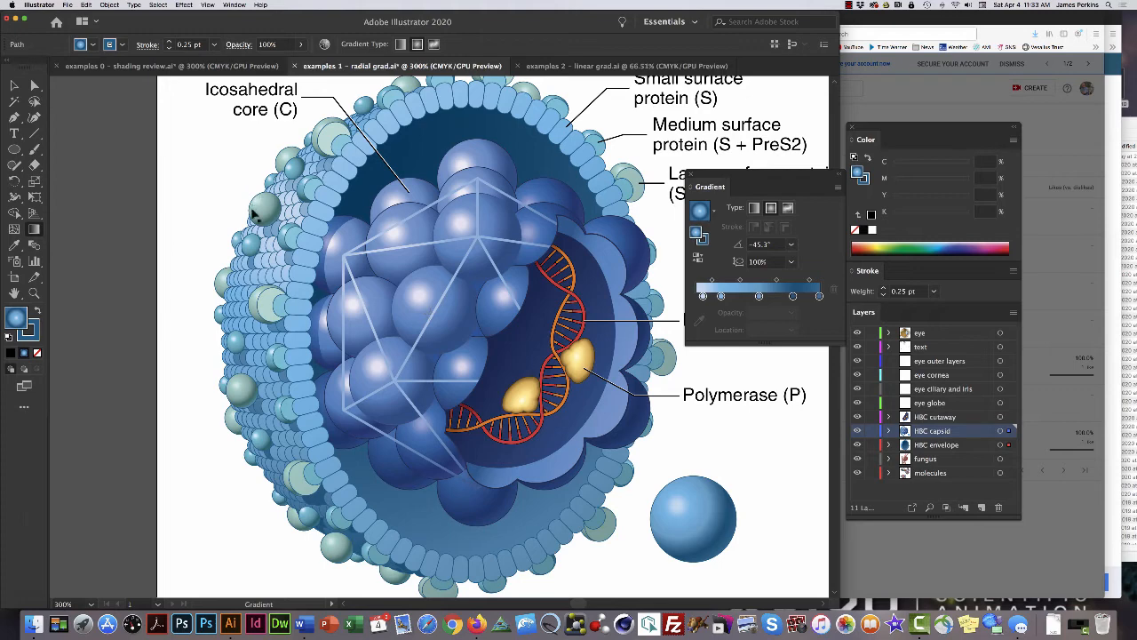
pyautogui.press('v')
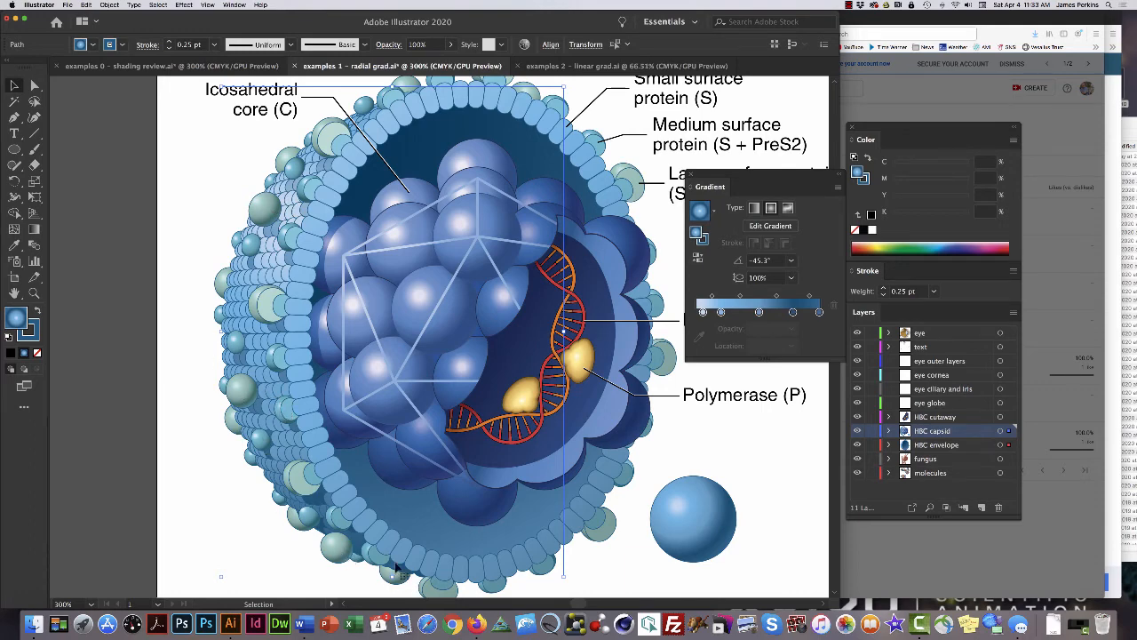
pyautogui.press('a')
pyautogui.click(164, 202)
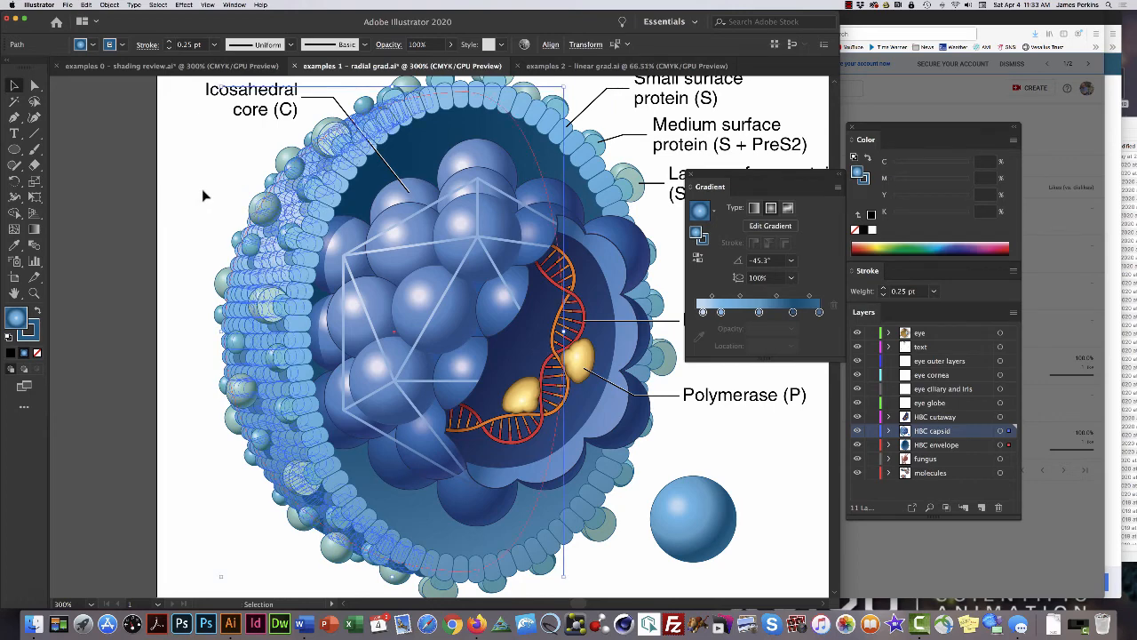
pyautogui.click(202, 190)
pyautogui.press('v')
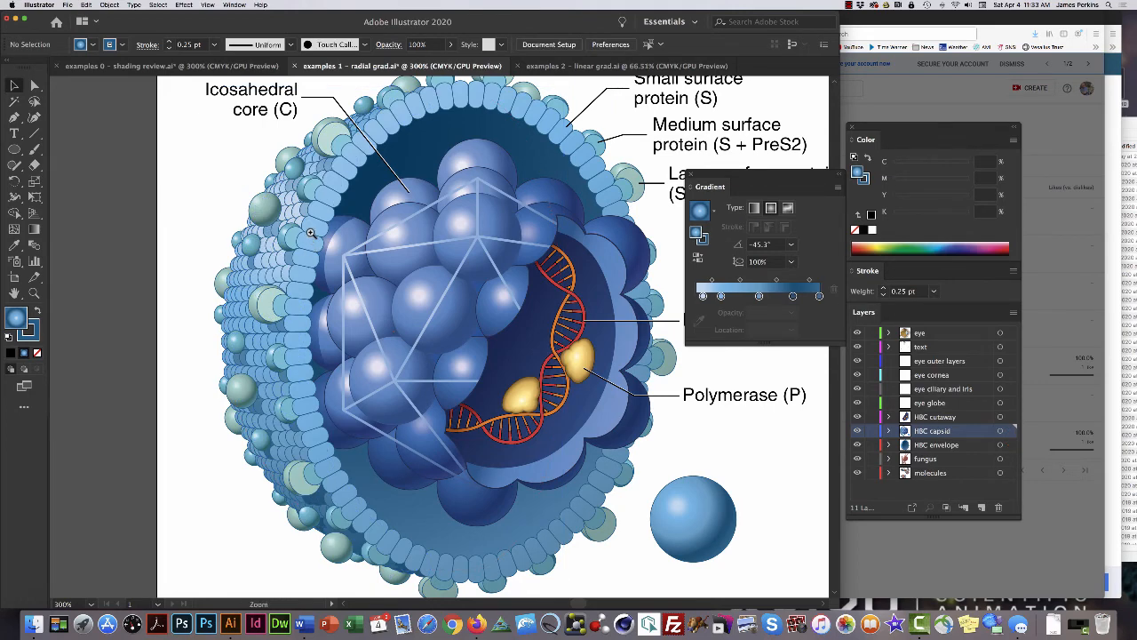
# Pull two darker envelope shapes out onto the blank area beside the virus, and undo both moves.
pyautogui.keyDown('super'); pyautogui.click(313, 233); pyautogui.keyUp('super')
pyautogui.keyDown('super'); pyautogui.click(418, 326); pyautogui.keyUp('super')
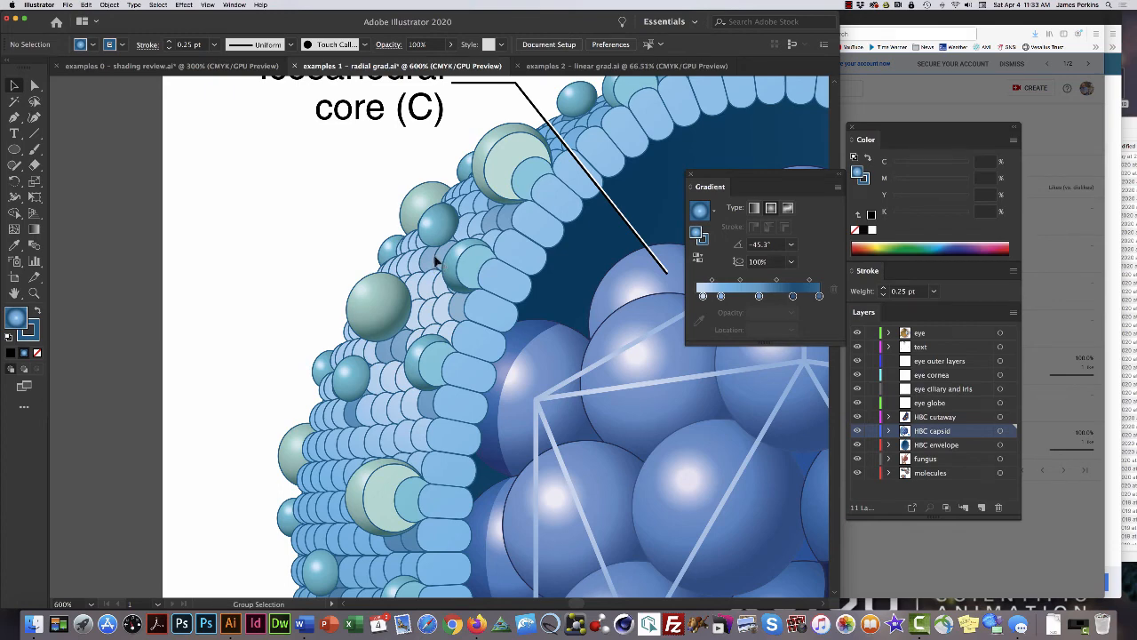
pyautogui.moveTo(436, 258); pyautogui.dragTo(293, 228)
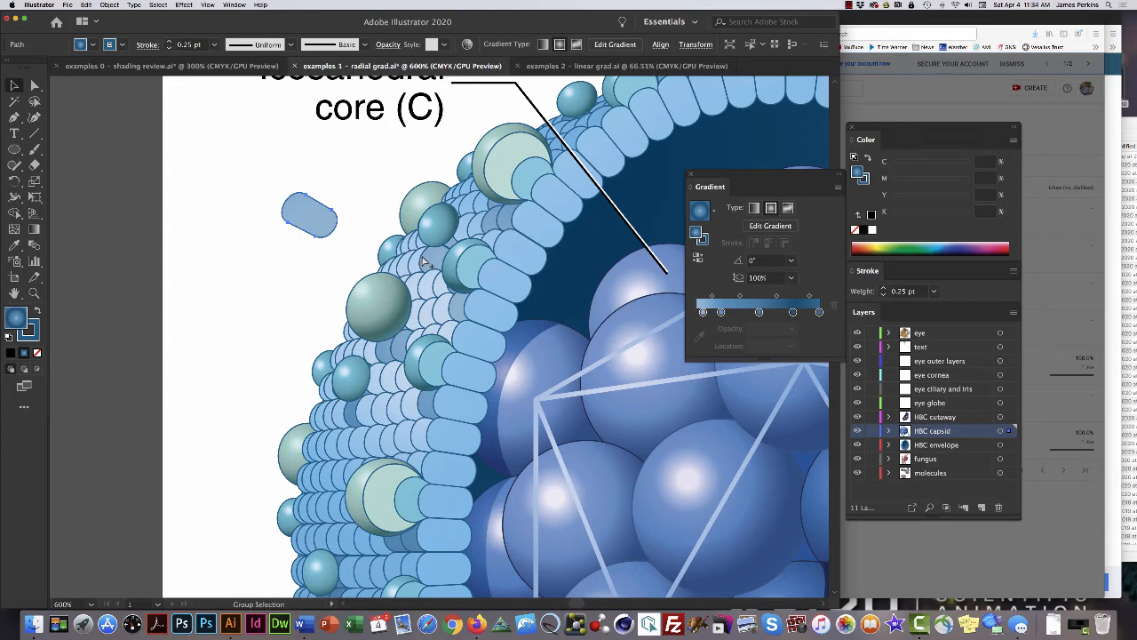
pyautogui.moveTo(424, 261); pyautogui.dragTo(269, 252)
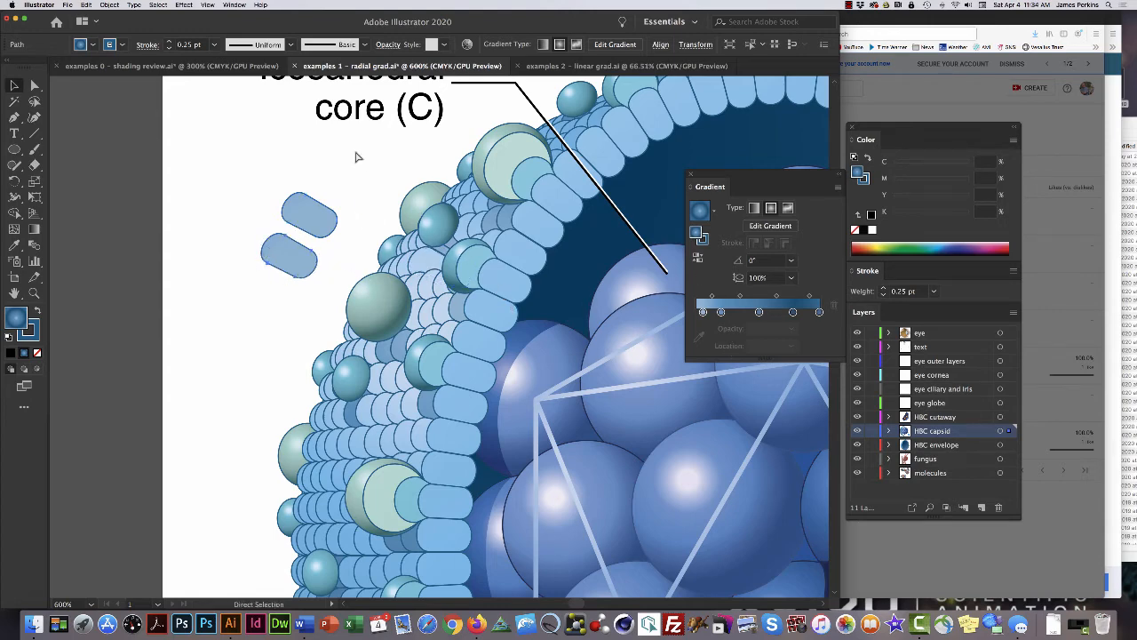
pyautogui.press('super+z')
pyautogui.press('super+z')
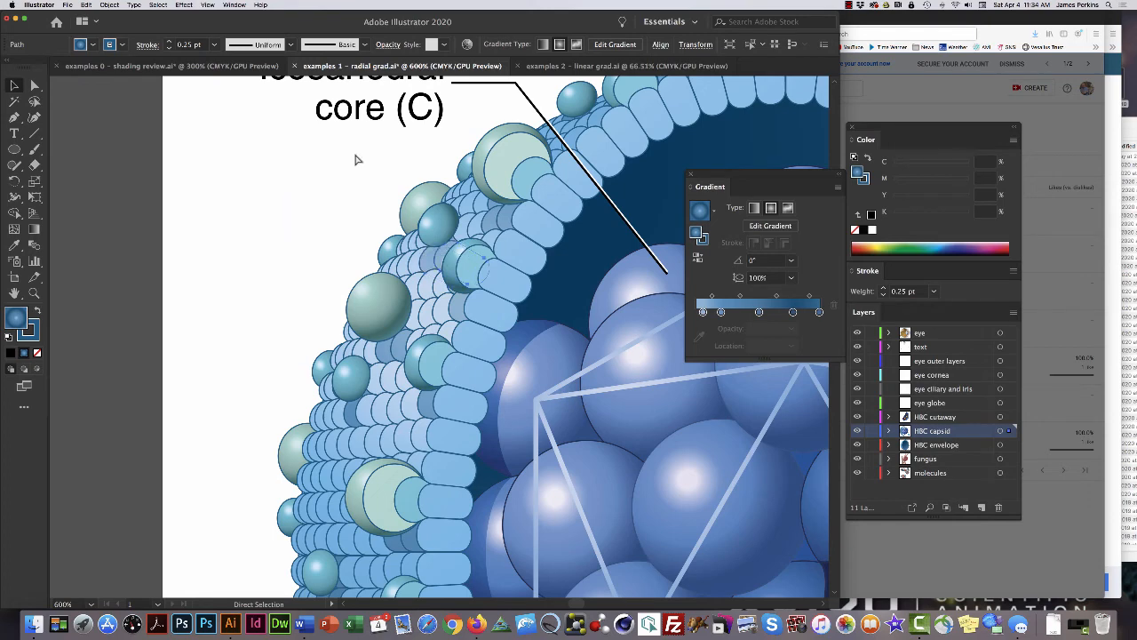
# Inspect the CMYK values of the colour stops in the blue radial gradient.
pyautogui.click(702, 296)
pyautogui.click(720, 296)
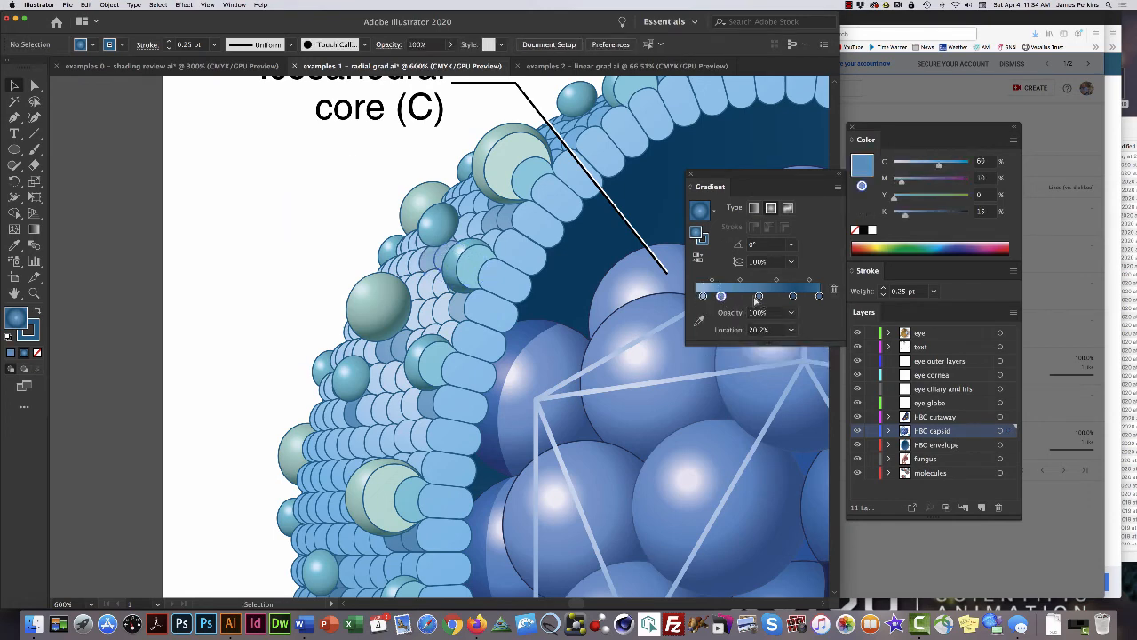
pyautogui.click(793, 296)
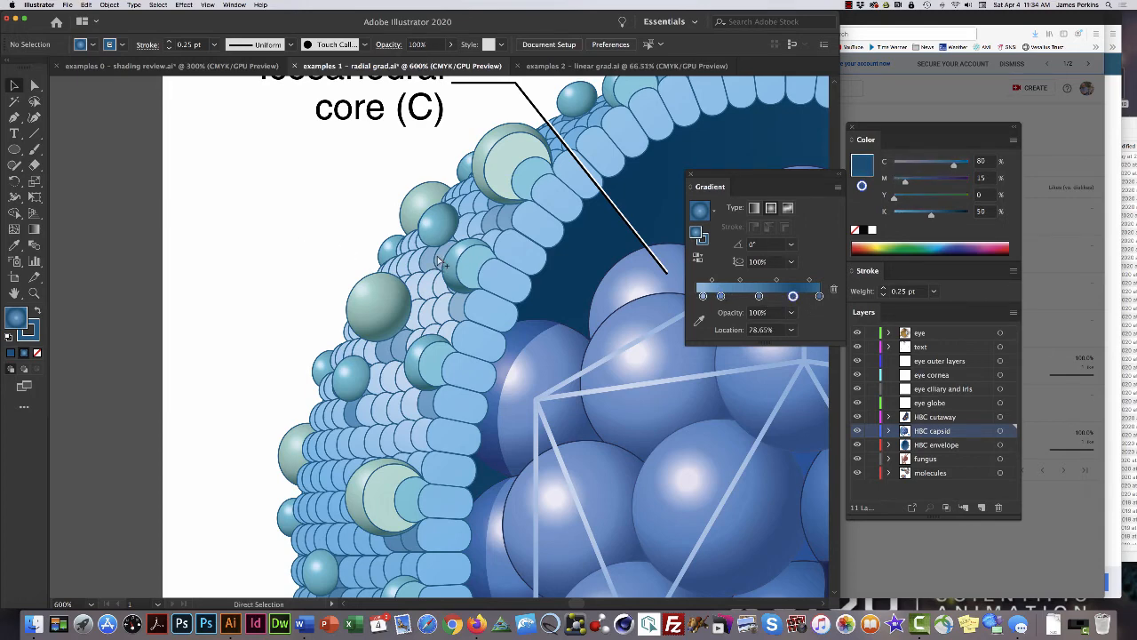
# Recolour the light envelope shape beside the large green sphere with the Eyedropper, sampling a darker neighbouring shape, and deselect it.
pyautogui.press('alt')
pyautogui.hscroll(1, 414, 262)
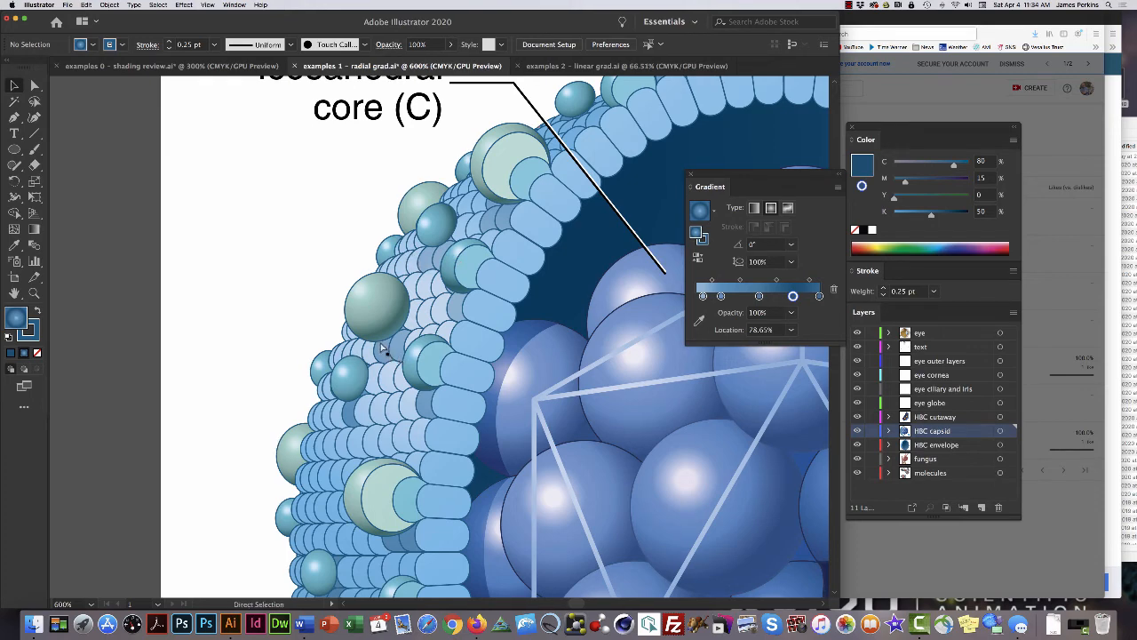
pyautogui.press('alt')
pyautogui.press('super+space')
pyautogui.moveTo(314, 251); pyautogui.dragTo(478, 411)
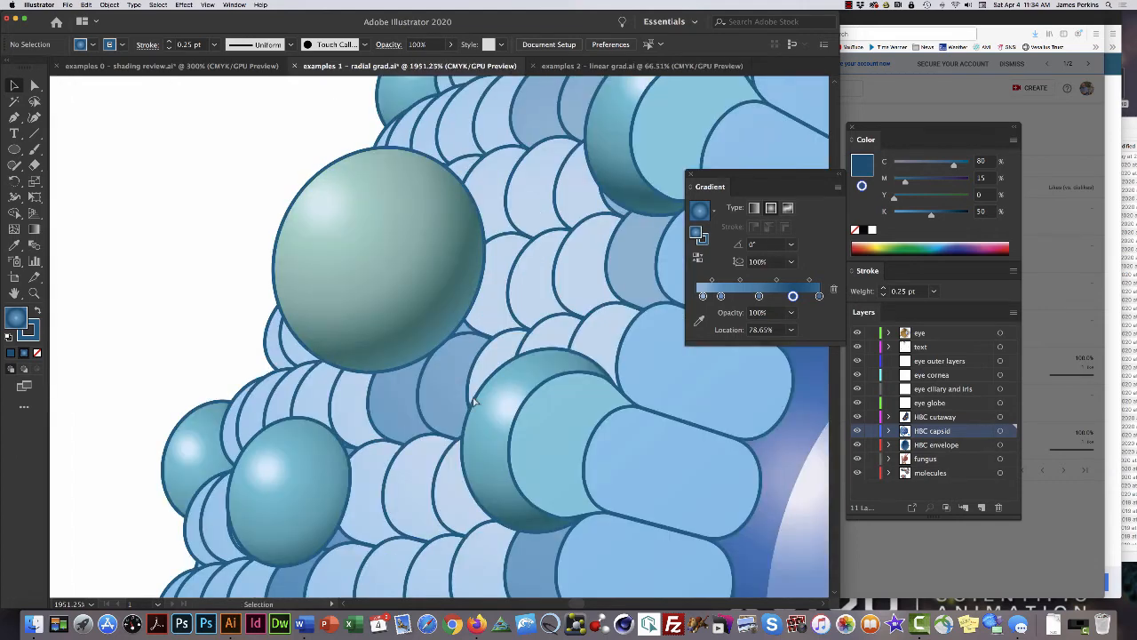
pyautogui.press('alt')
pyautogui.click(468, 313)
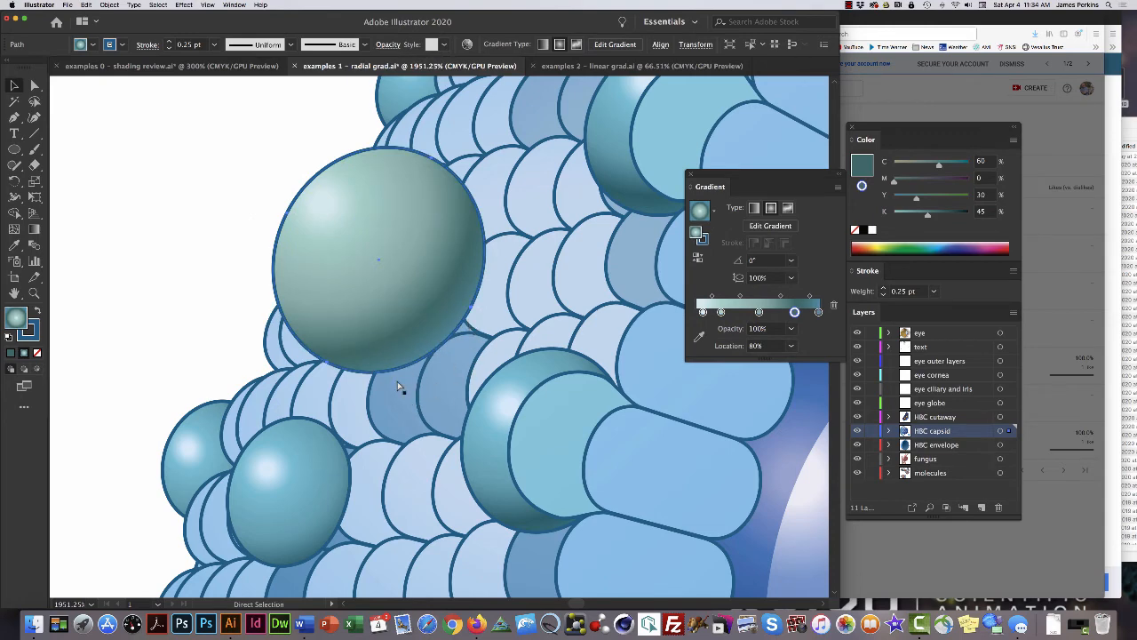
pyautogui.keyDown('alt'); pyautogui.keyDown('super'); pyautogui.click(501, 236); pyautogui.keyUp('super'); pyautogui.keyUp('alt')
pyautogui.click(502, 238)
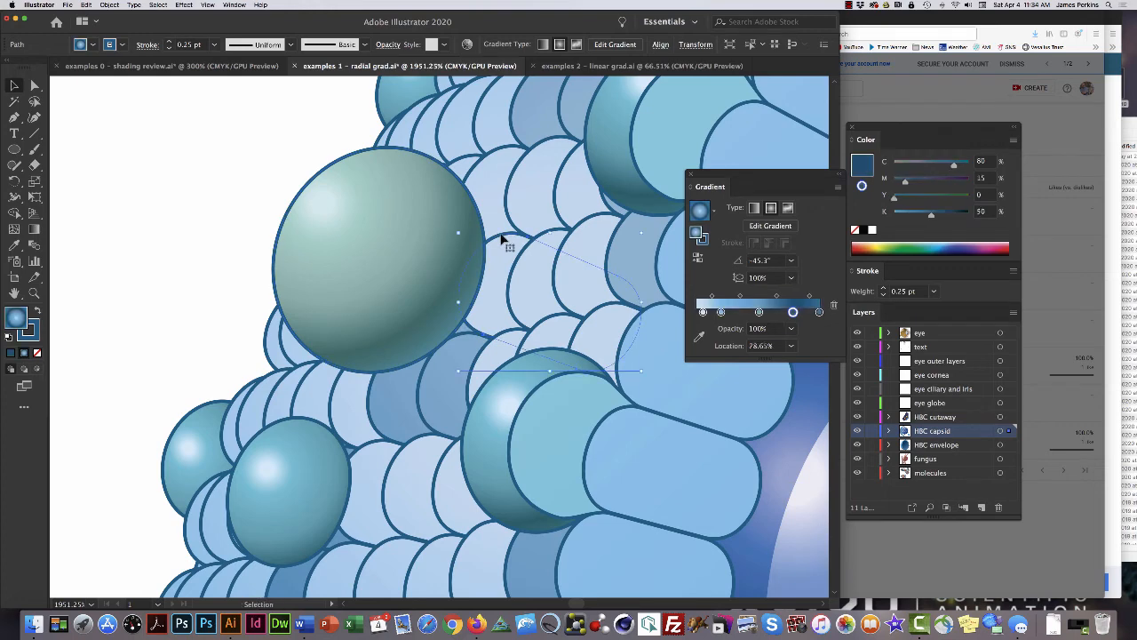
pyautogui.press('i')
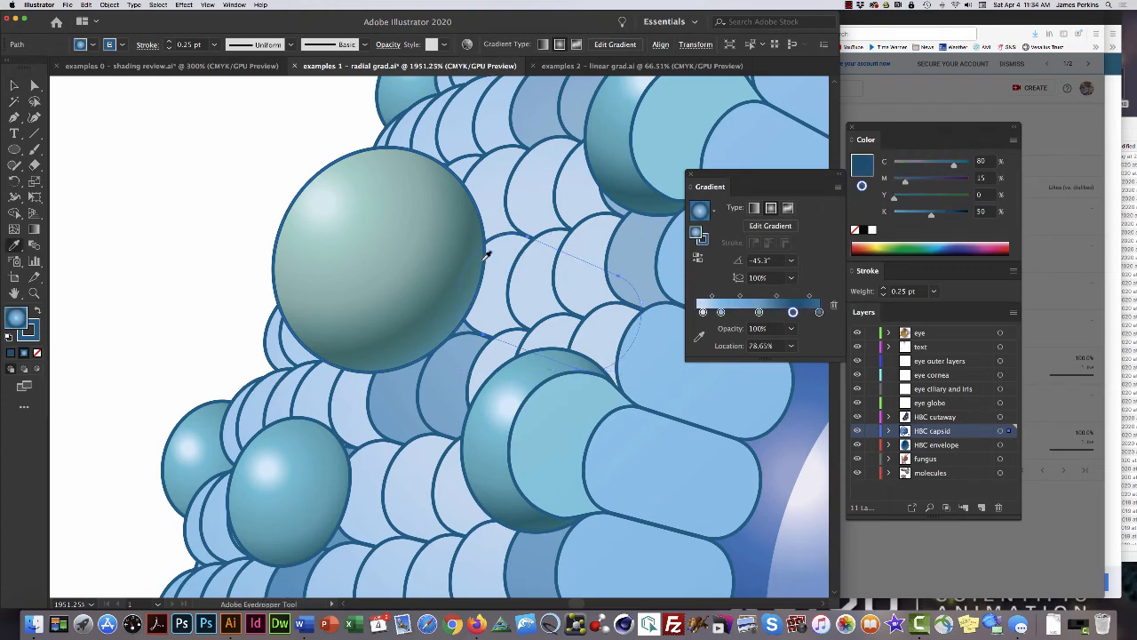
pyautogui.click(453, 368)
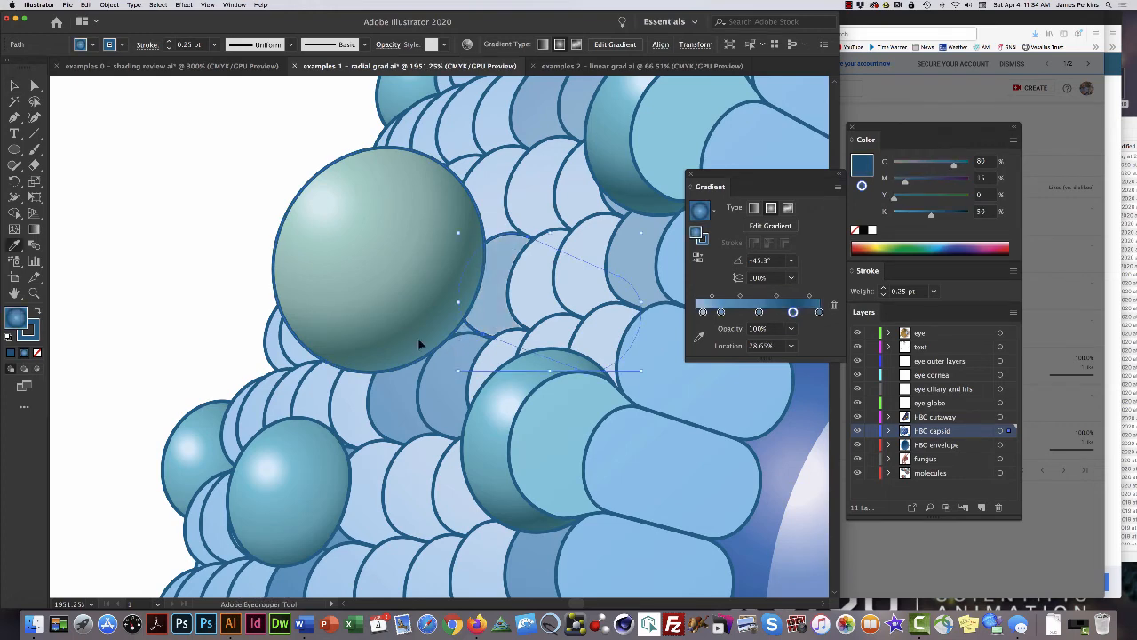
pyautogui.press('v')
pyautogui.click(224, 204)
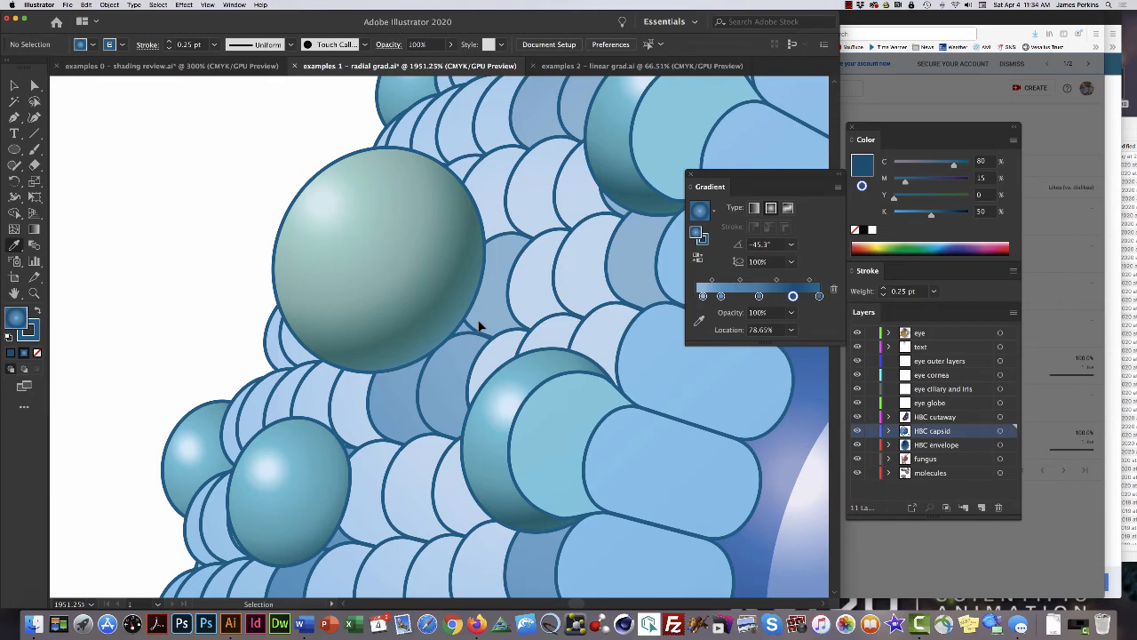
# Examine the fungus spherule and select the large spore below it to inspect its radial gradient.
pyautogui.scroll(-8, 479, 327)
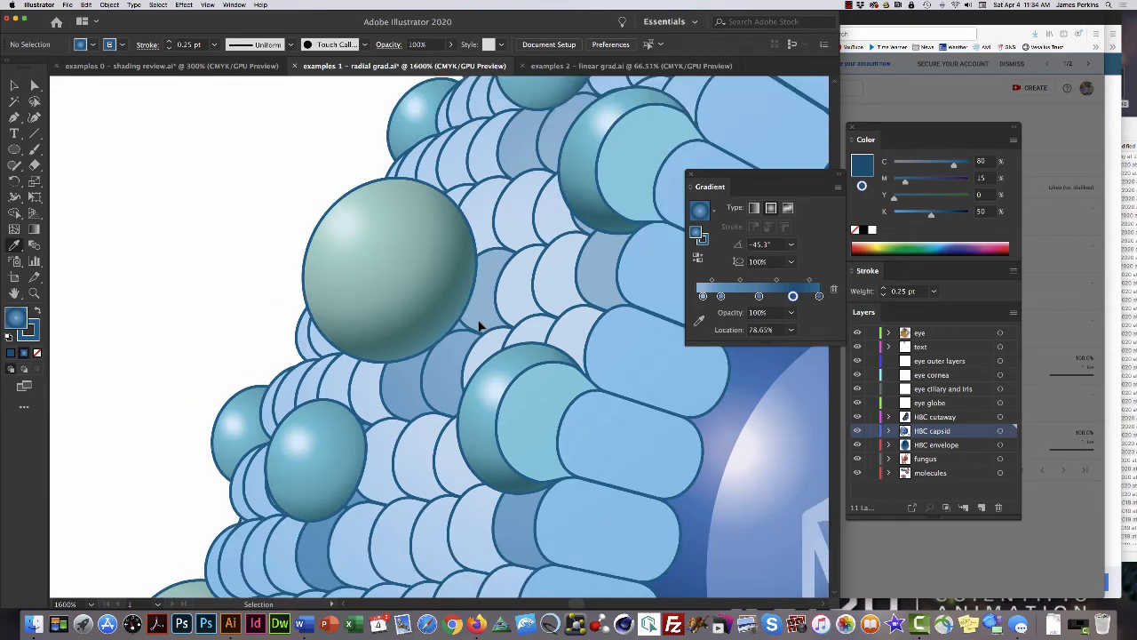
pyautogui.scroll(-3, 479, 327)
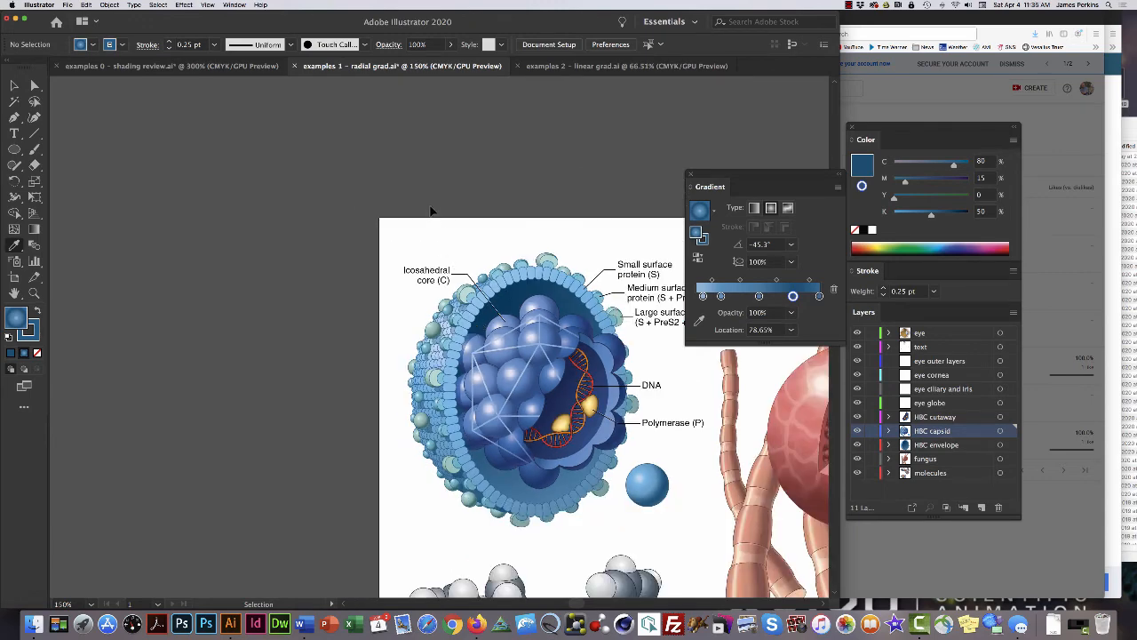
pyautogui.moveTo(450, 221); pyautogui.dragTo(347, 169)
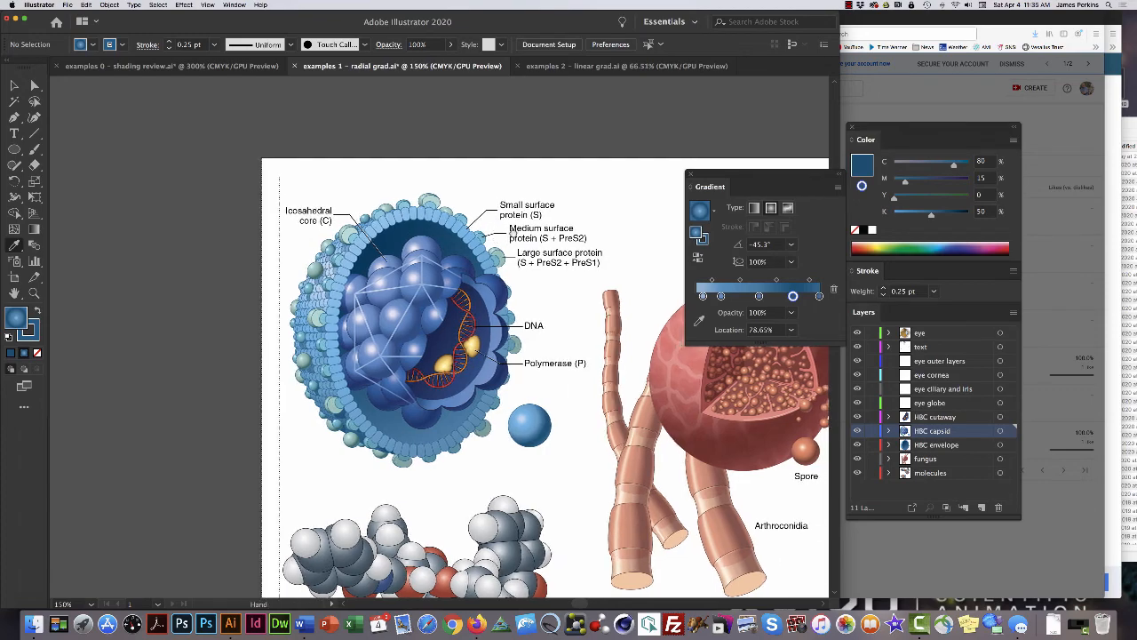
pyautogui.moveTo(536, 234); pyautogui.dragTo(388, 206)
pyautogui.moveTo(449, 233); pyautogui.dragTo(631, 435)
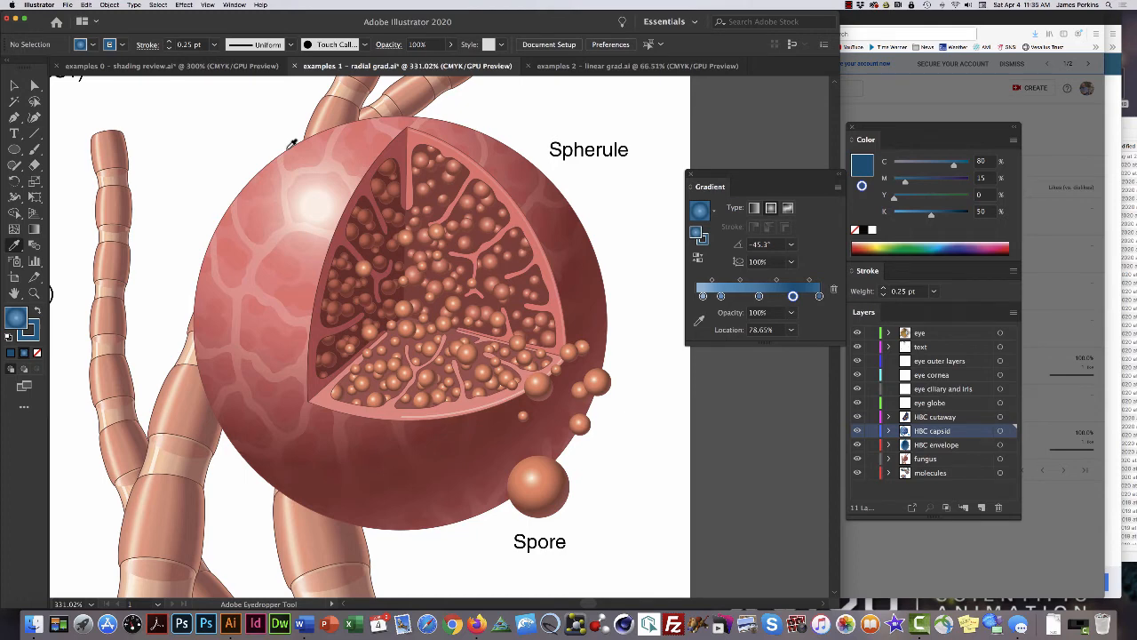
pyautogui.scroll(-2, 533, 404)
pyautogui.hscroll(1, 533, 404)
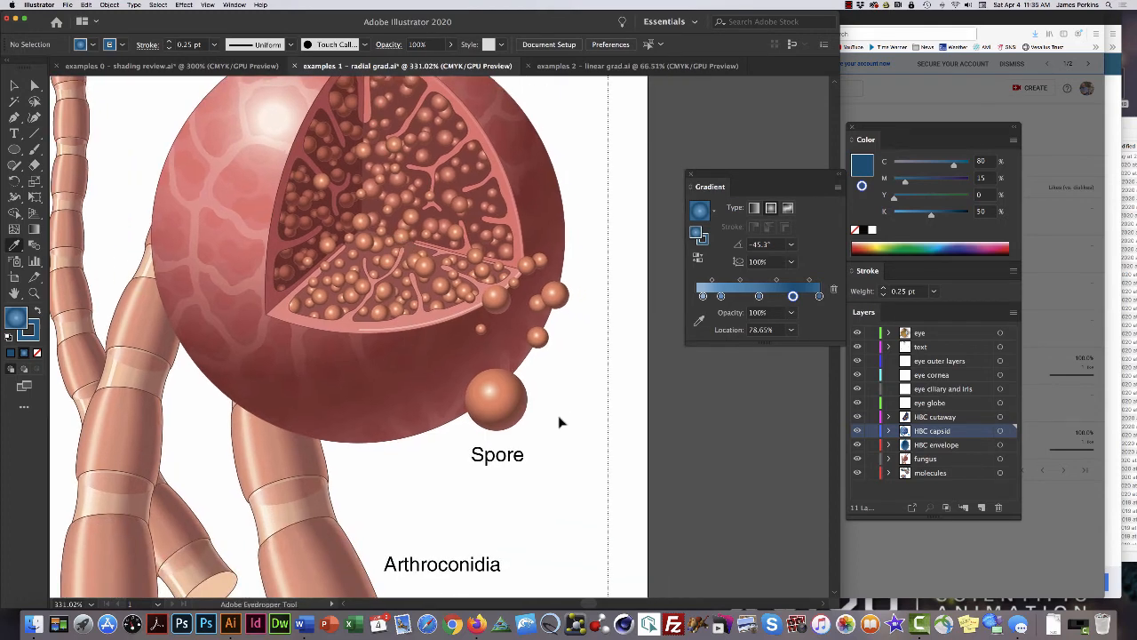
pyautogui.keyDown('super'); pyautogui.click(524, 394); pyautogui.keyUp('super')
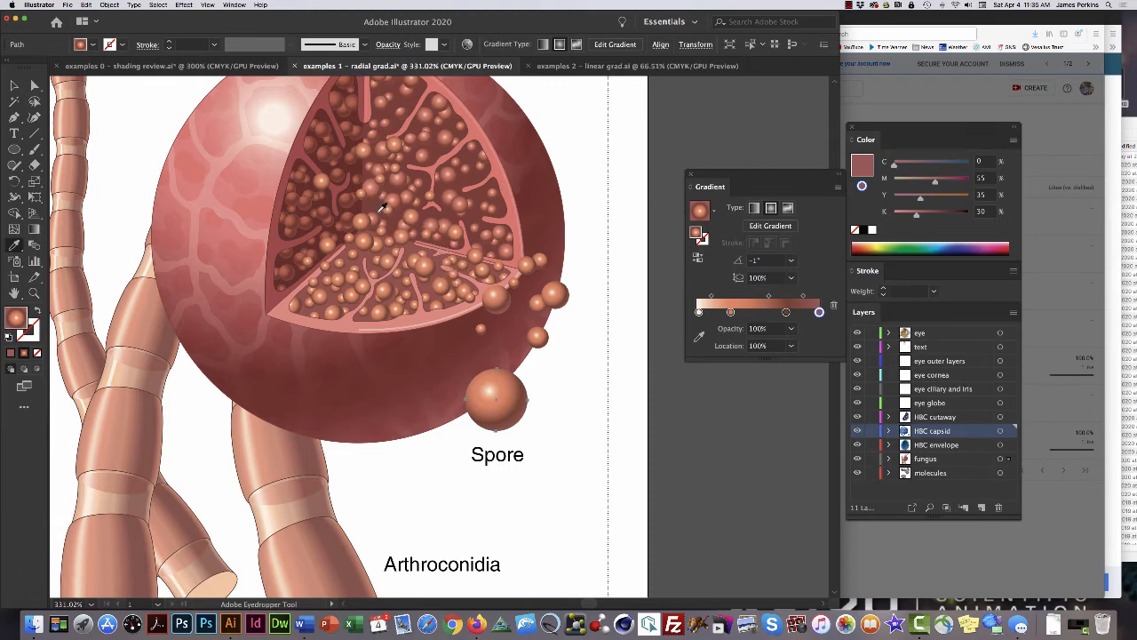
# Examine the fungus arthroconidia and the Taxotere and Carboplatin molecule models on the artboard.
pyautogui.keyDown('alt'); pyautogui.keyDown('super'); pyautogui.click(535, 348); pyautogui.keyUp('super'); pyautogui.keyUp('alt')
pyautogui.keyDown('alt'); pyautogui.keyDown('super'); pyautogui.click(535, 348); pyautogui.keyUp('super'); pyautogui.keyUp('alt')
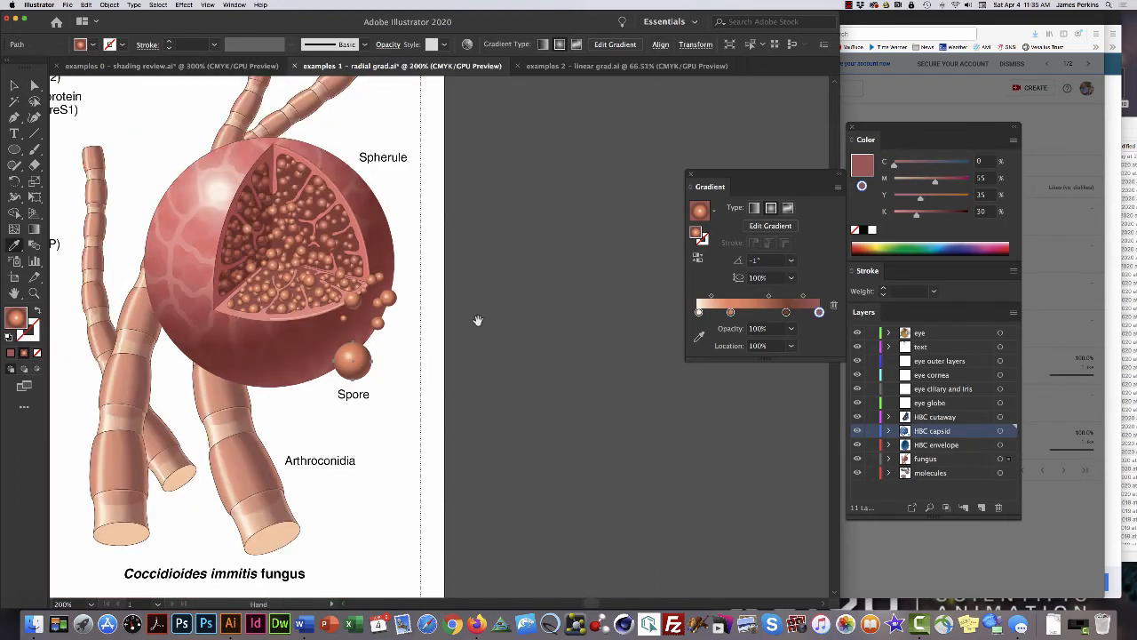
pyautogui.moveTo(446, 336); pyautogui.dragTo(525, 333)
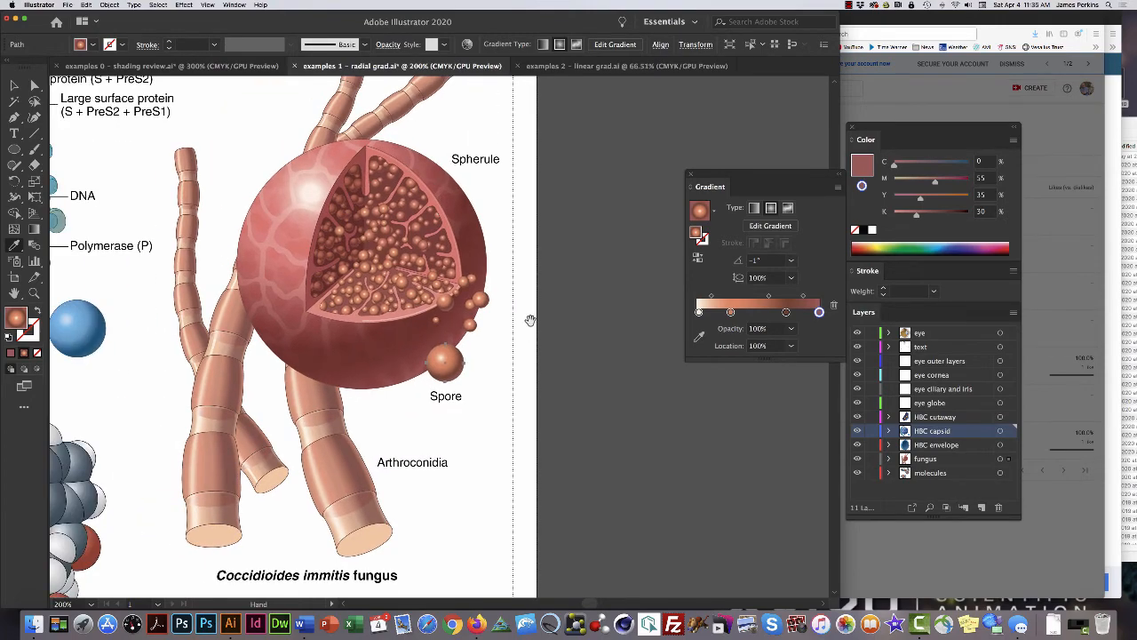
pyautogui.moveTo(401, 438); pyautogui.dragTo(498, 355)
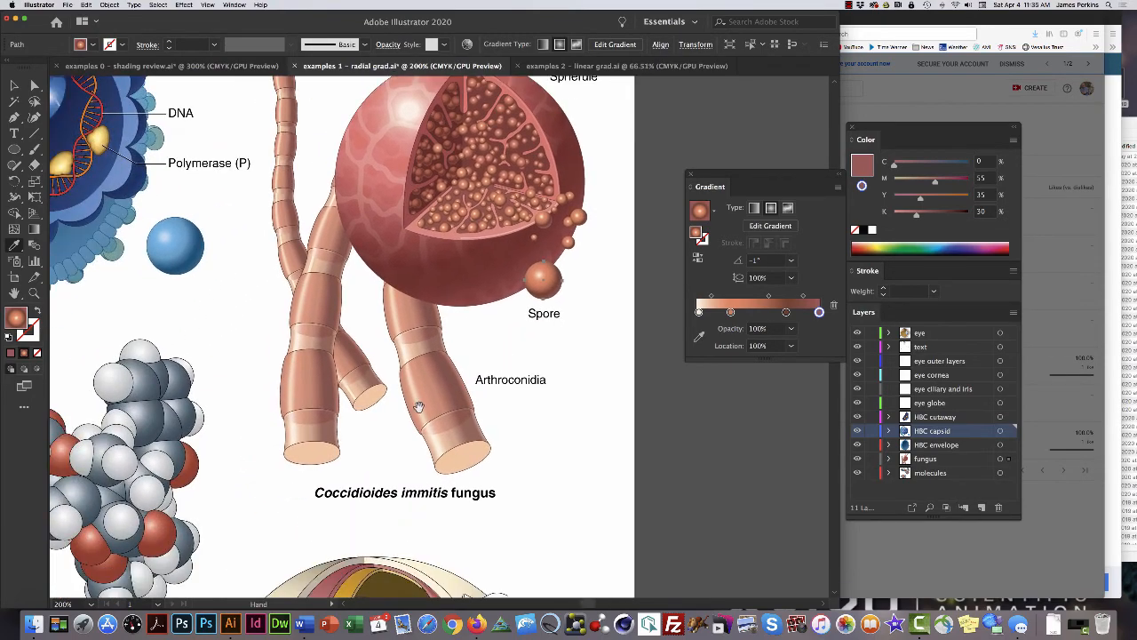
pyautogui.moveTo(397, 461); pyautogui.dragTo(502, 371)
pyautogui.moveTo(359, 398); pyautogui.dragTo(610, 370)
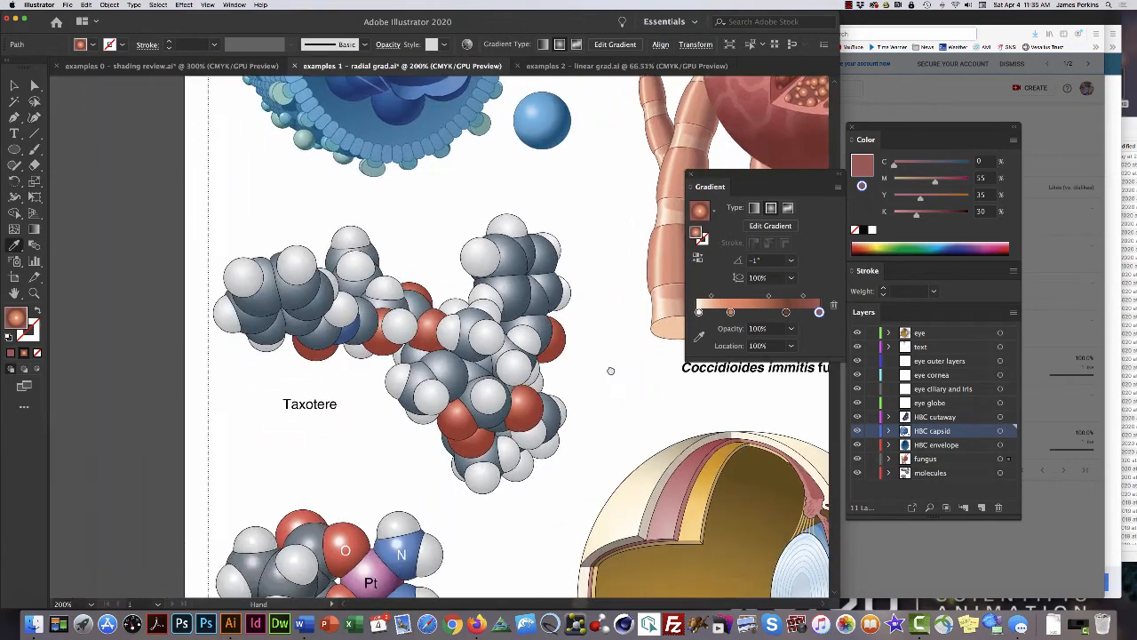
pyautogui.scroll(-3, 508, 475)
pyautogui.scroll(-3, 514, 466)
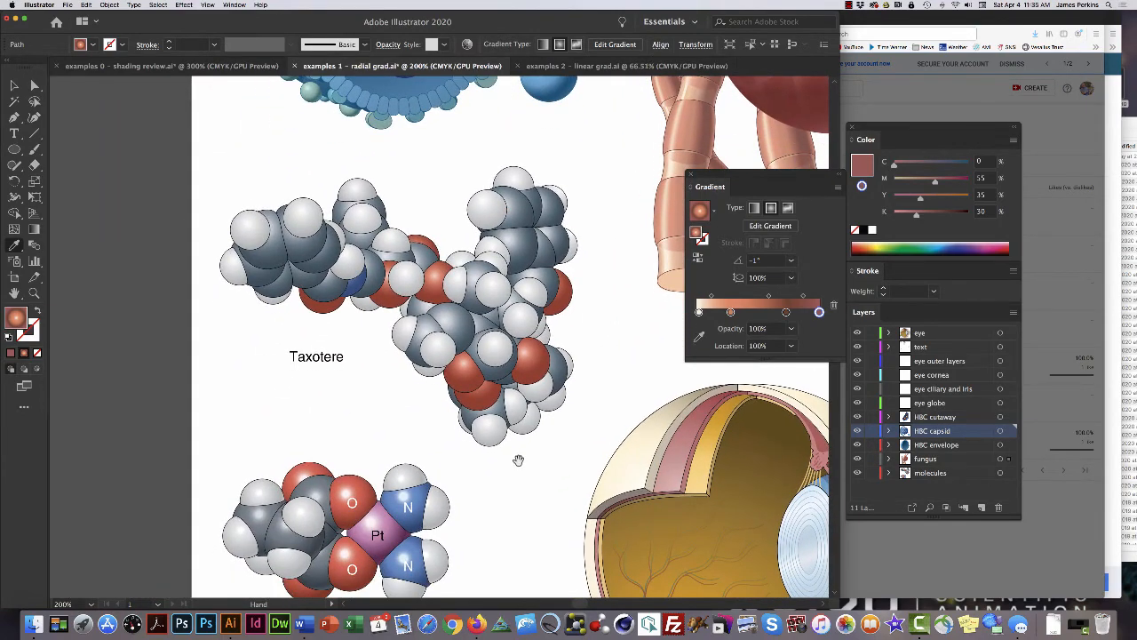
pyautogui.scroll(-2, 522, 464)
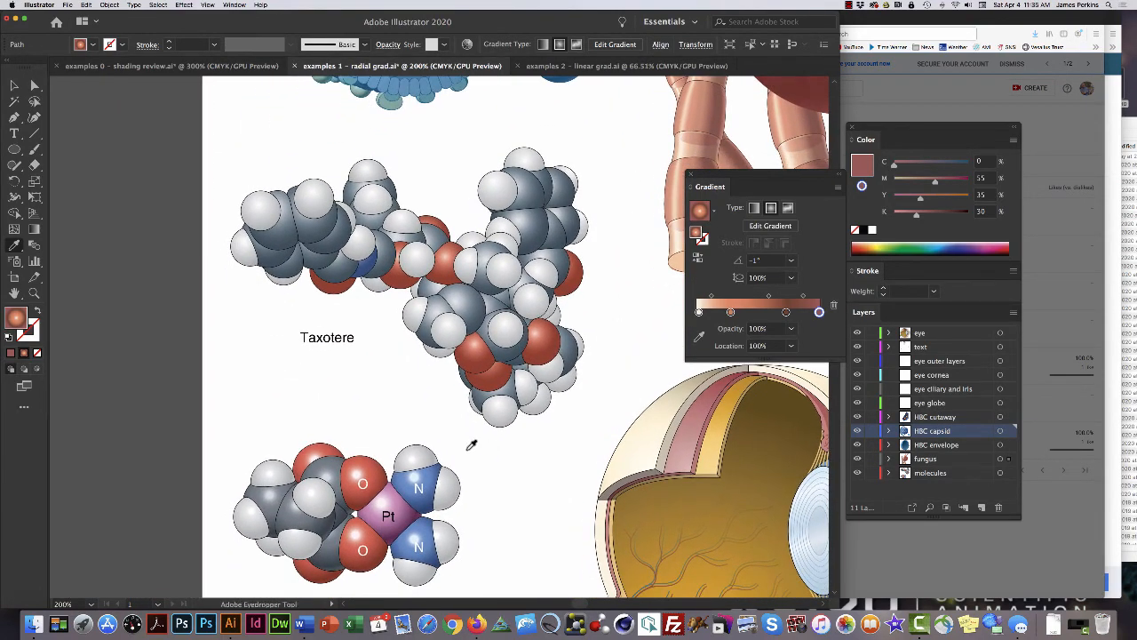
pyautogui.scroll(-10, 435, 326)
# Pull a red oxygen atom and a blue nitrogen atom out of the Carboplatin model, and undo both moves.
pyautogui.press('v')
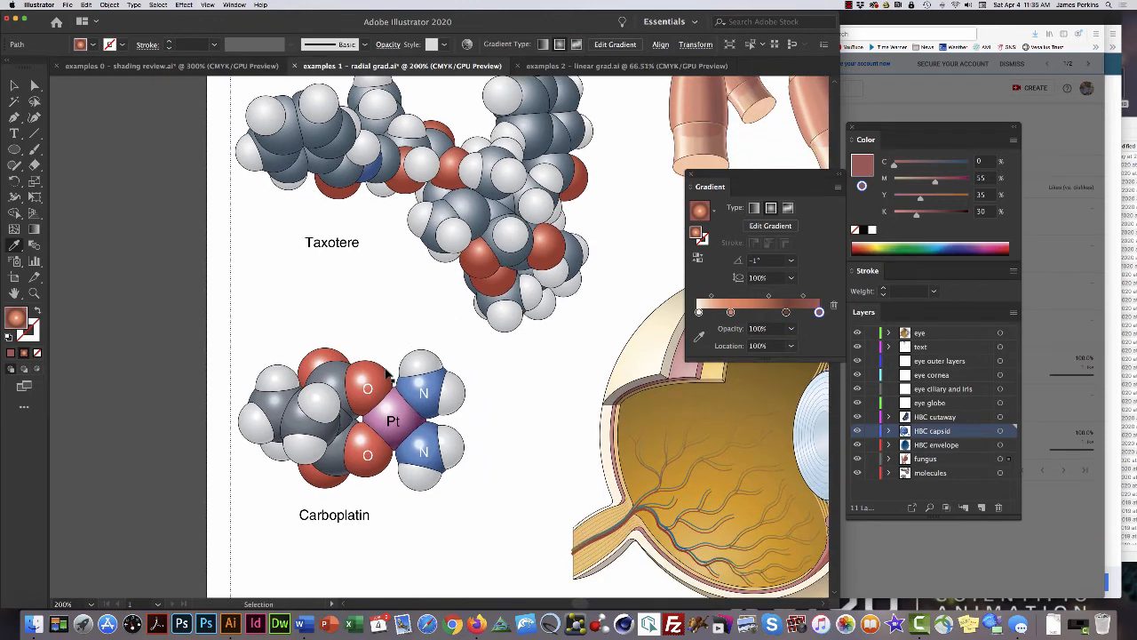
pyautogui.moveTo(385, 364); pyautogui.dragTo(393, 290)
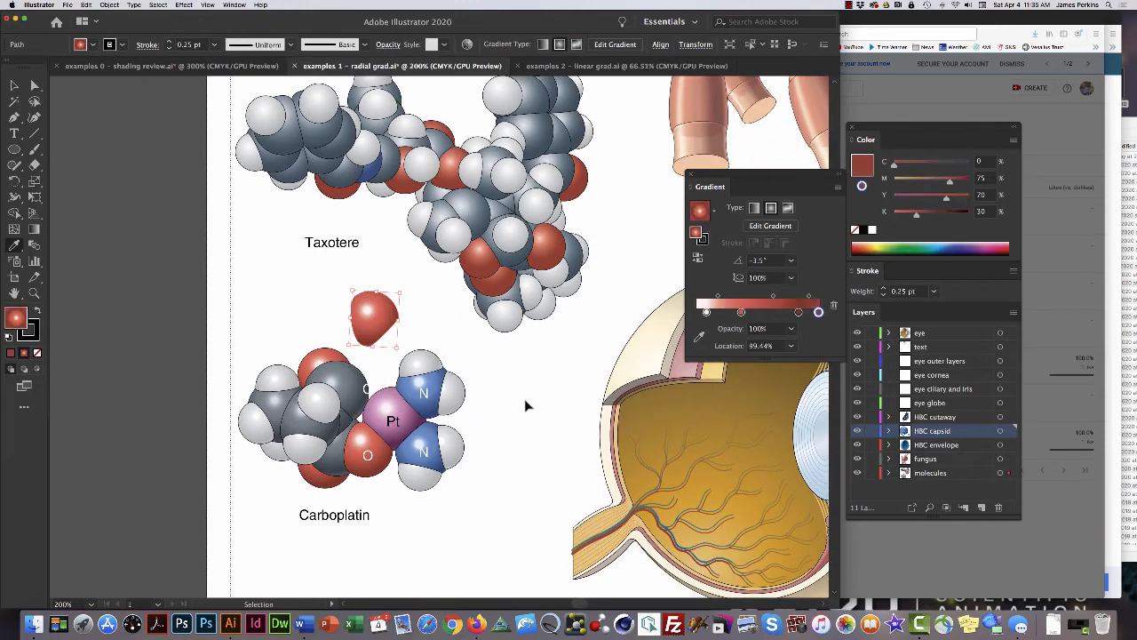
pyautogui.click(525, 400)
pyautogui.moveTo(436, 428); pyautogui.dragTo(542, 426)
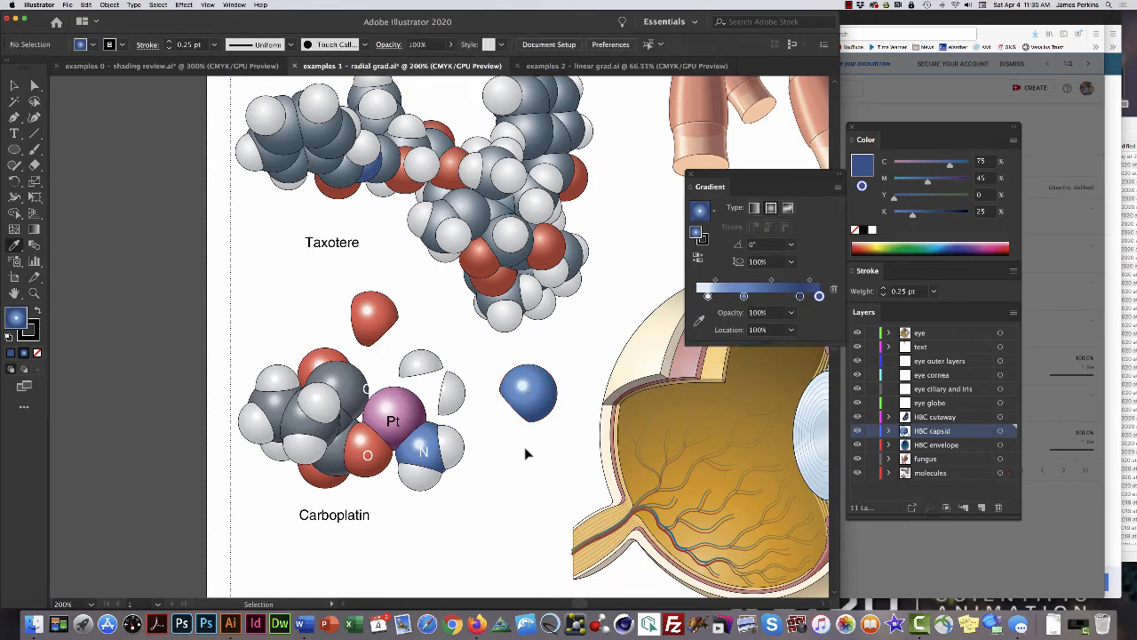
pyautogui.press('super+z')
pyautogui.press('super+z')
pyautogui.press('super+z')
pyautogui.click(521, 414)
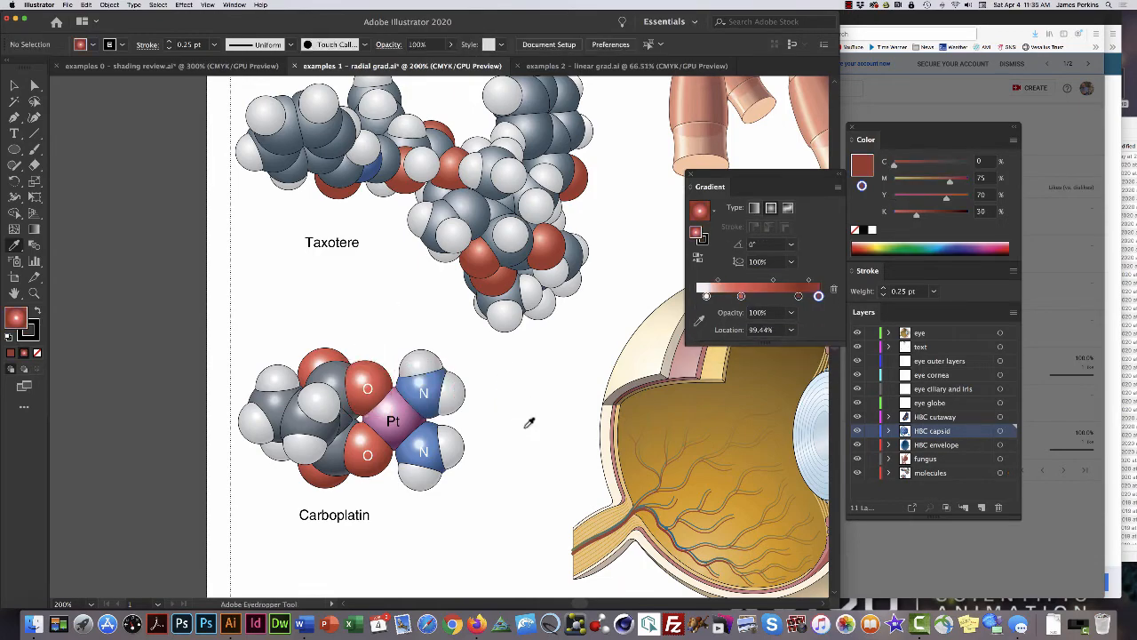
# Draw a circle filled with the red radial gradient in the blank area between the Carboplatin model and the eye.
pyautogui.moveTo(566, 437); pyautogui.dragTo(290, 396)
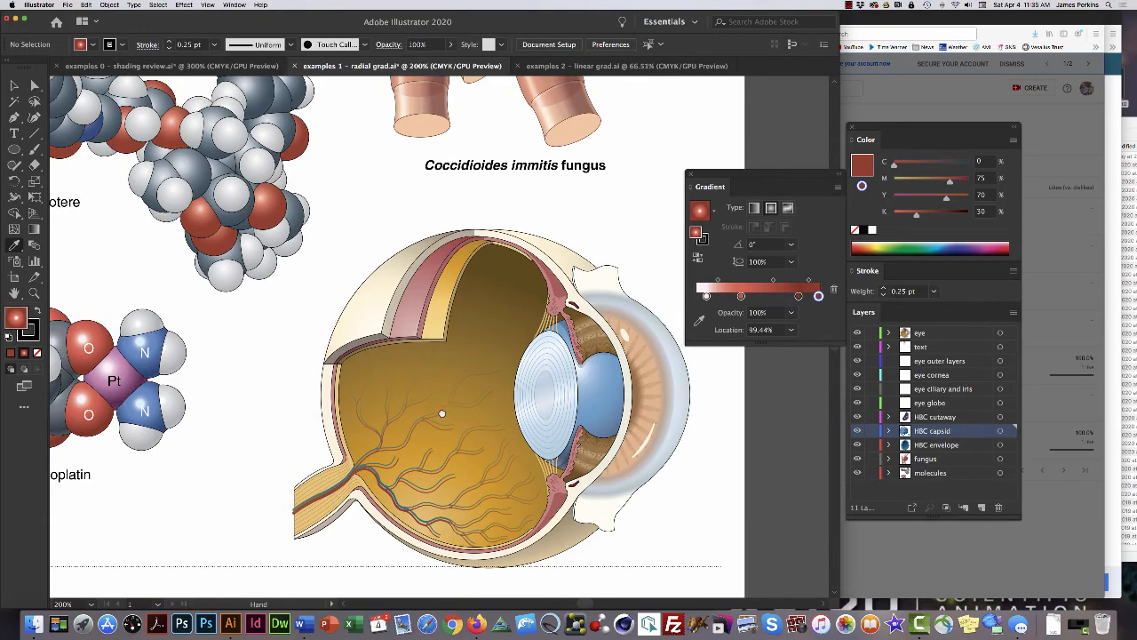
pyautogui.moveTo(444, 412); pyautogui.dragTo(334, 368)
pyautogui.press('i')
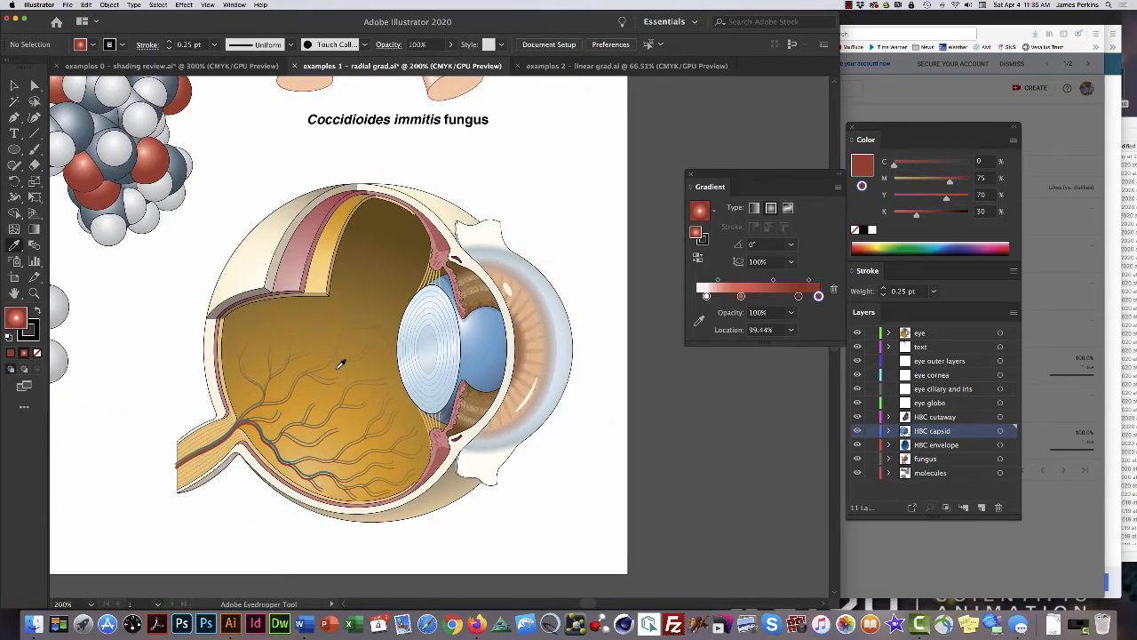
pyautogui.press('l')
pyautogui.moveTo(112, 372)
pyautogui.mouseDown()
pyautogui.moveTo(221, 375)
pyautogui.moveTo(271, 417)
pyautogui.mouseUp()
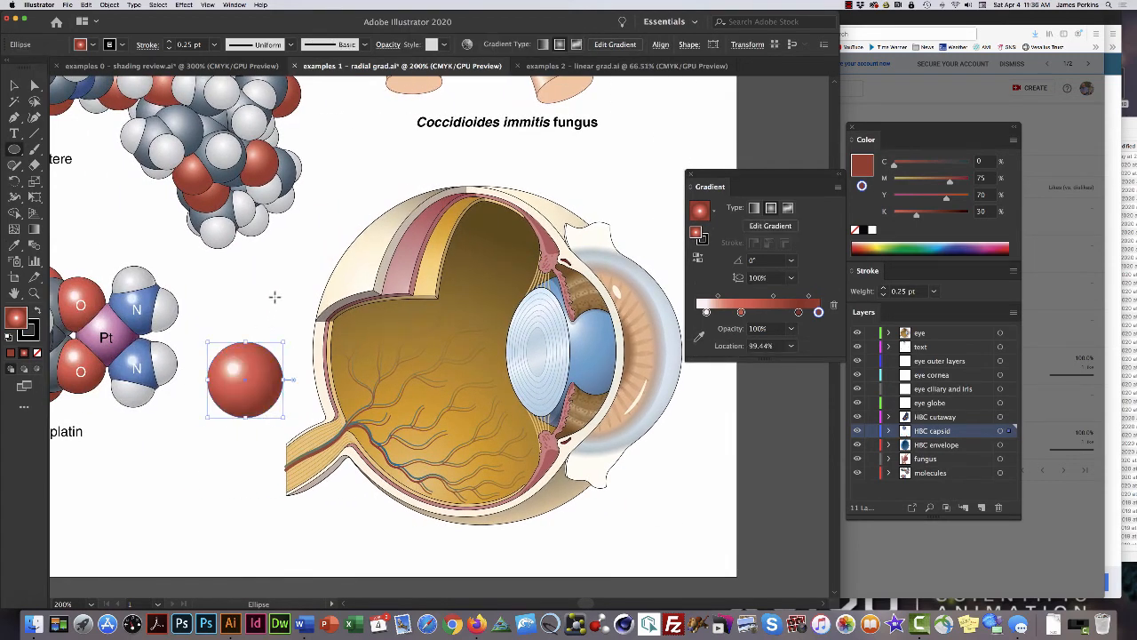
# Recolour the circle with the Eyedropper, sampling the eye's cream, pink and yellow wall layers in turn and finally its golden-brown interior.
pyautogui.click(14, 245)
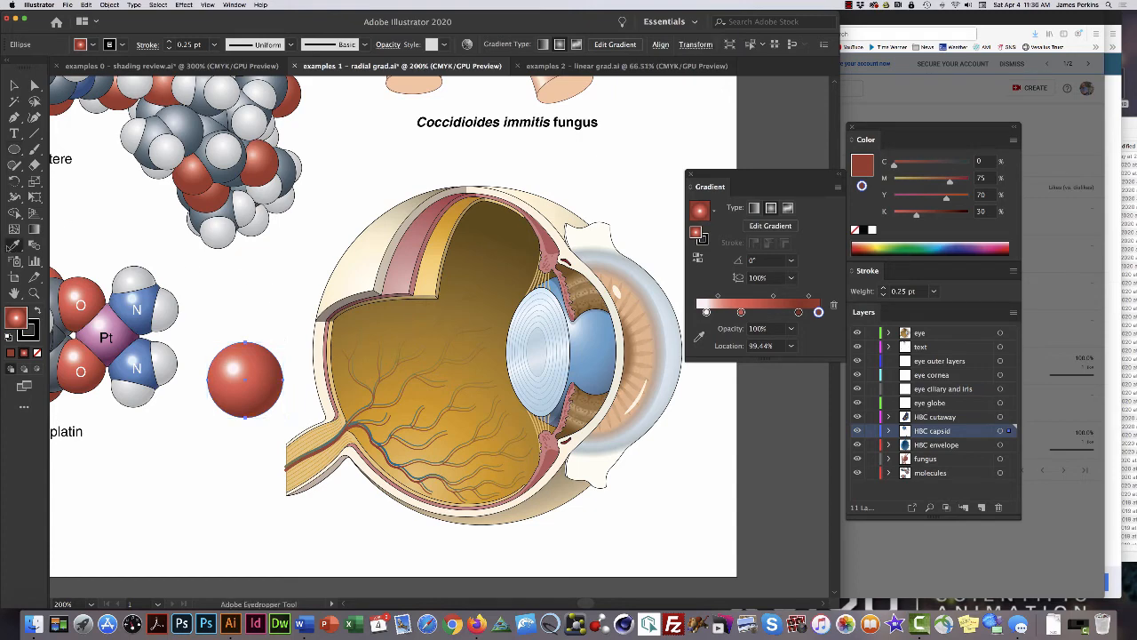
pyautogui.click(379, 231)
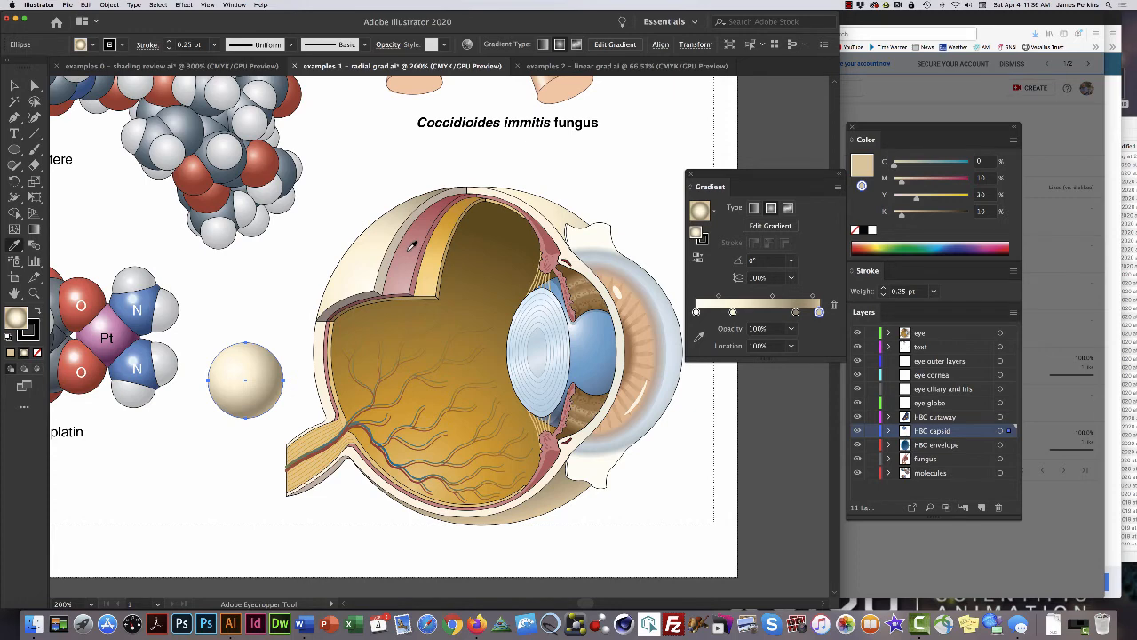
pyautogui.click(411, 247)
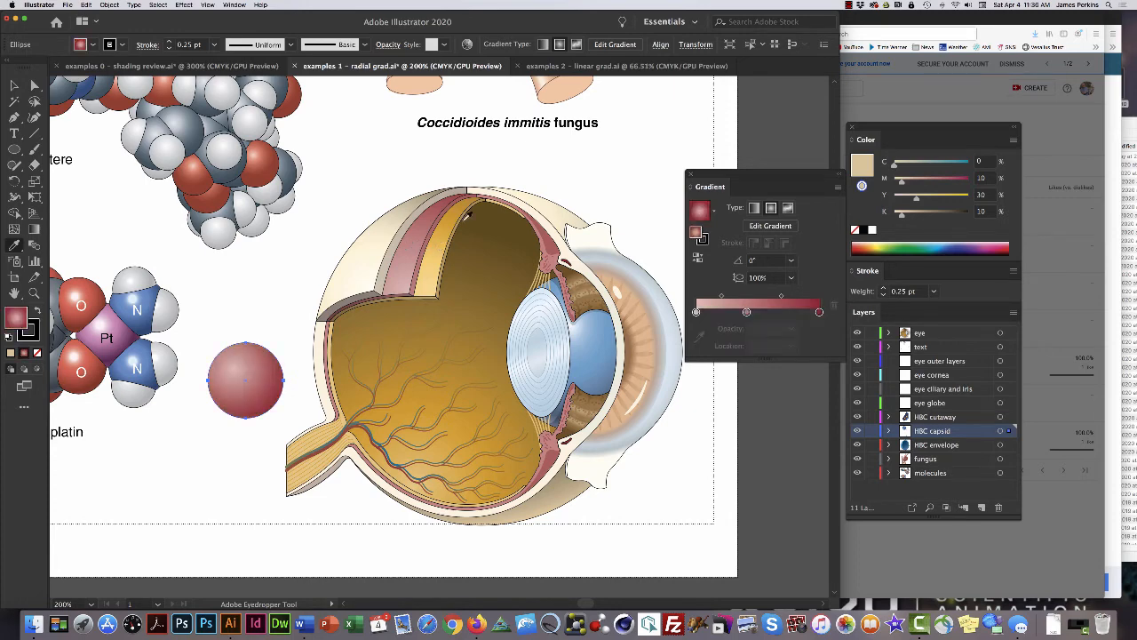
pyautogui.click(437, 255)
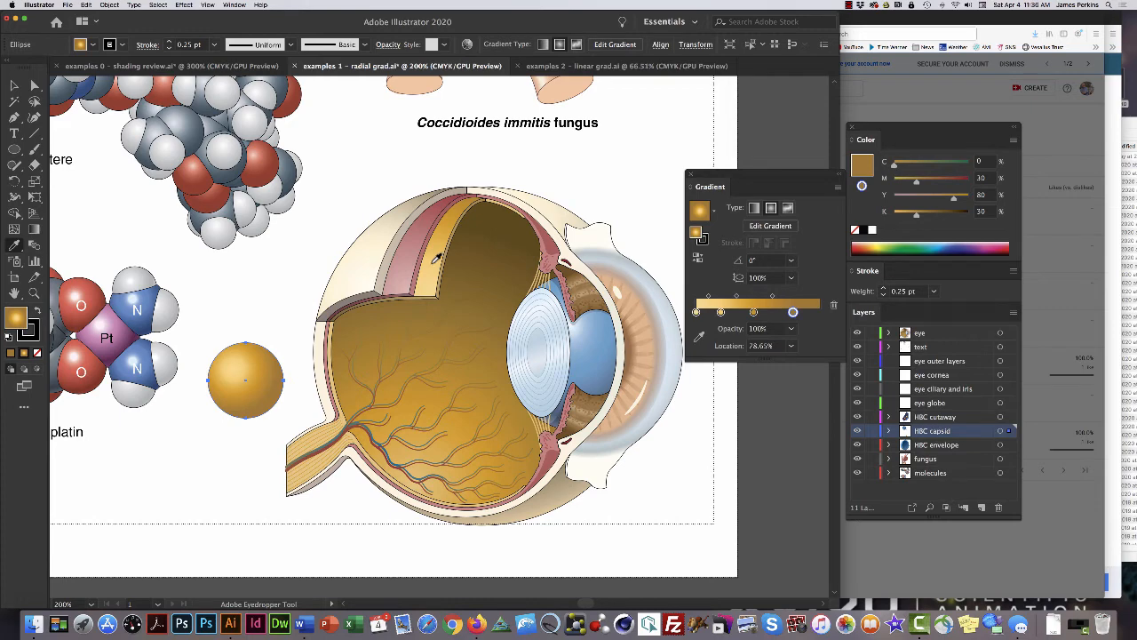
pyautogui.click(373, 361)
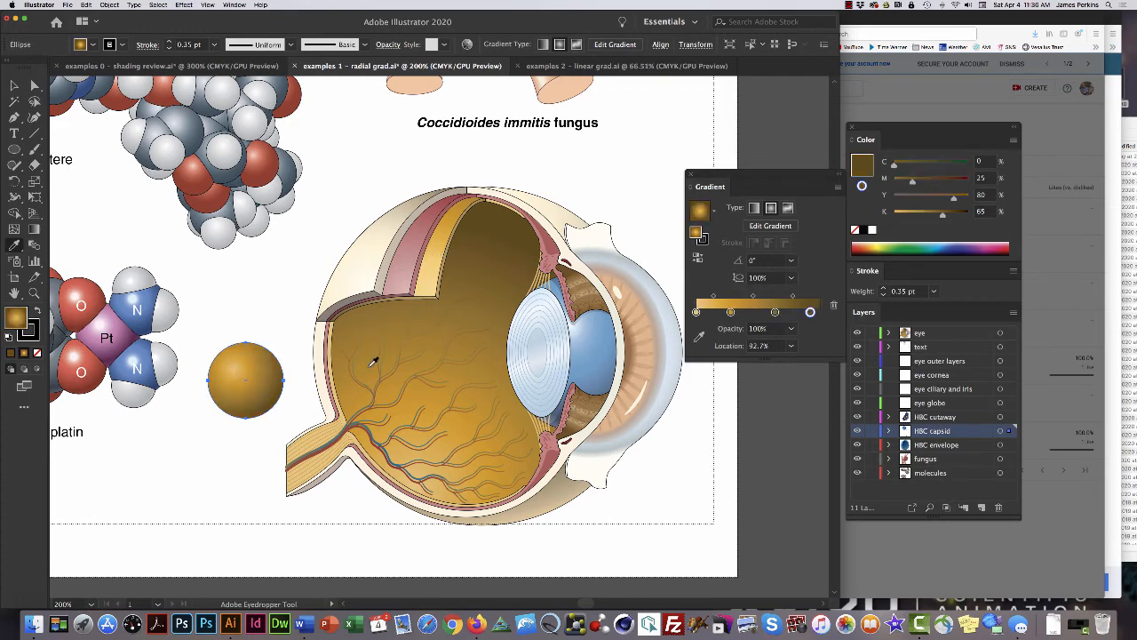
# Deselect the sphere and select the eye's golden gradient-filled interior path with Direct Selection.
pyautogui.press('v')
pyautogui.click(274, 337)
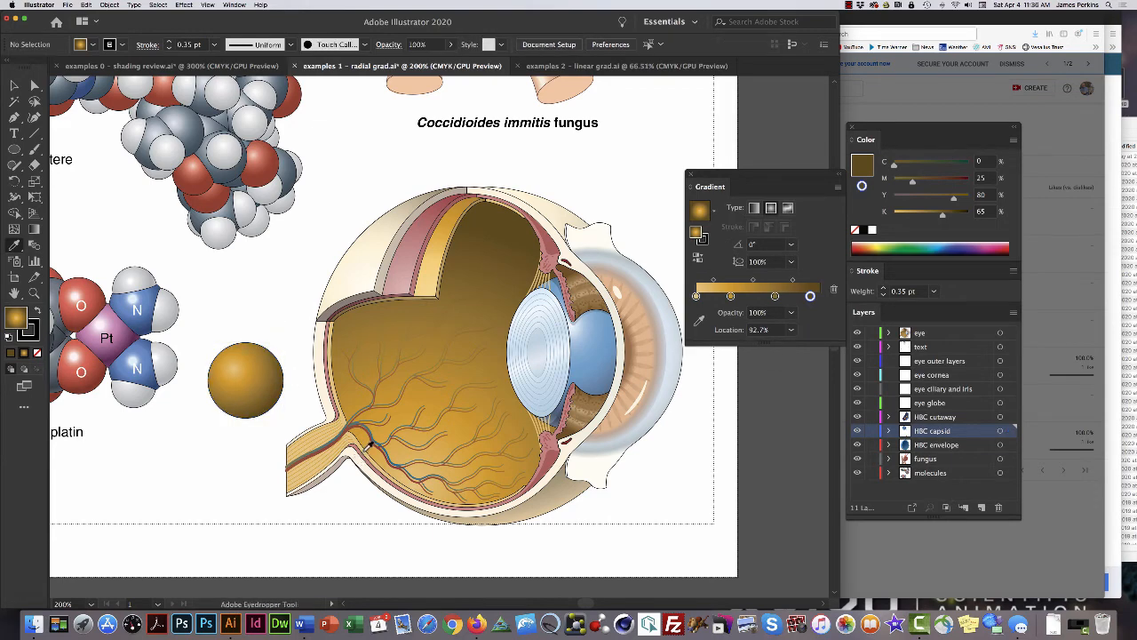
pyautogui.press('super+space')
pyautogui.keyDown('super'); pyautogui.click(445, 484); pyautogui.keyUp('super')
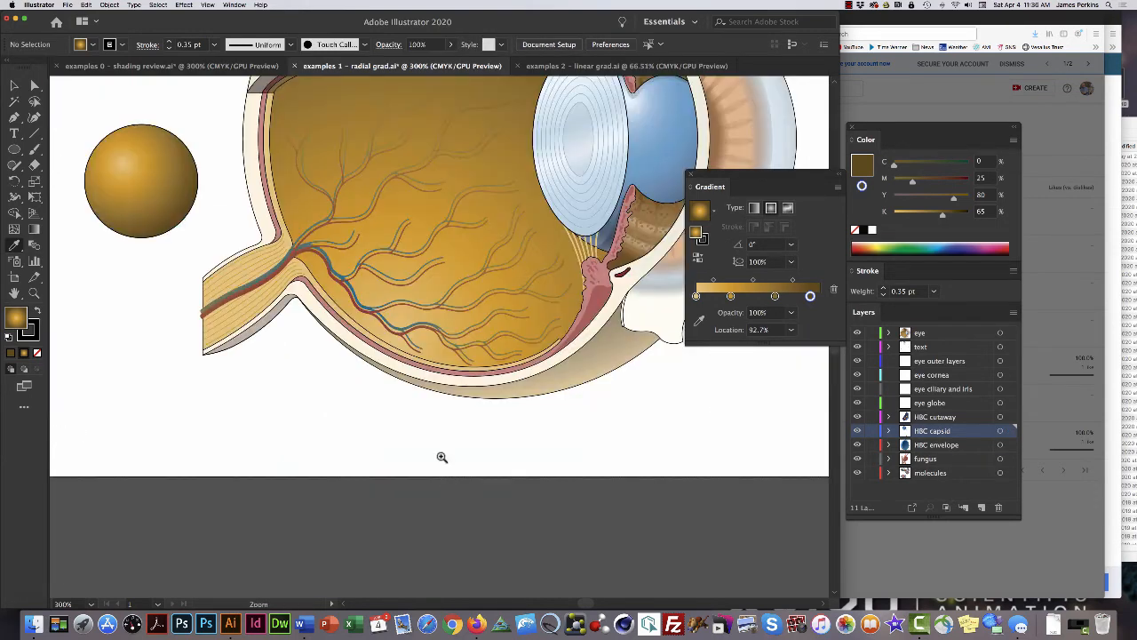
pyautogui.keyDown('super'); pyautogui.click(435, 336); pyautogui.keyUp('super')
pyautogui.moveTo(435, 336); pyautogui.dragTo(453, 411)
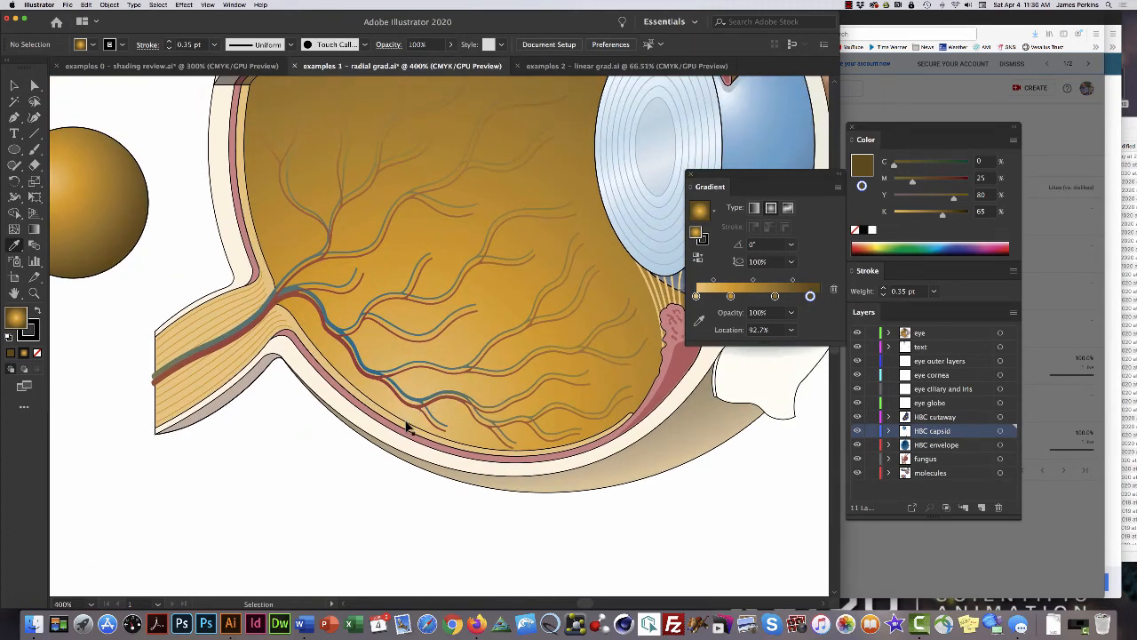
pyautogui.press('a')
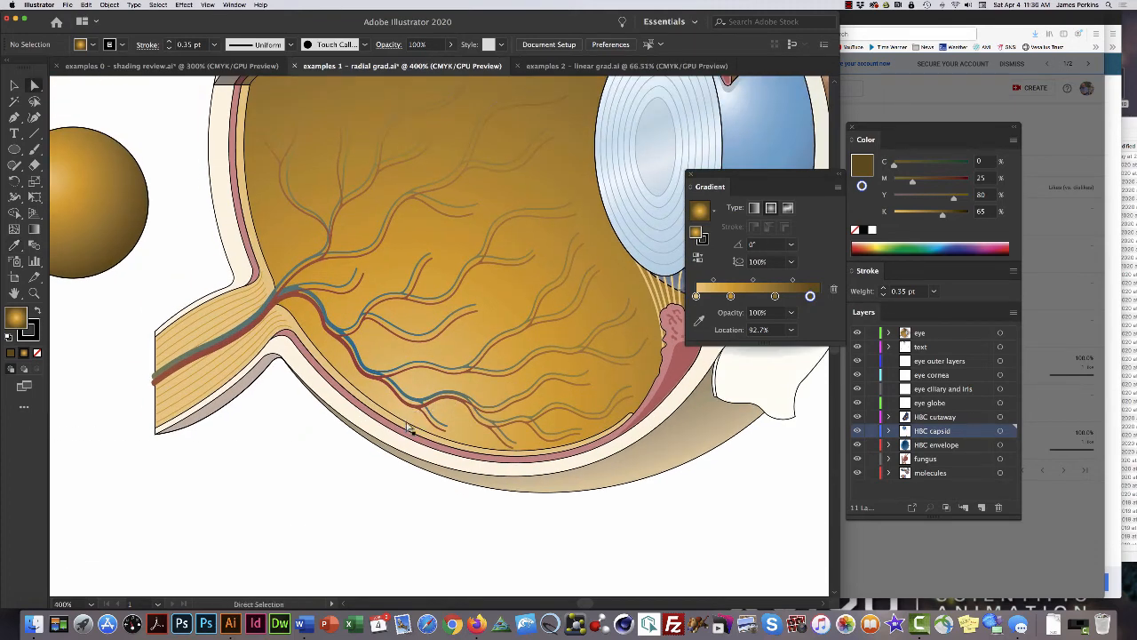
pyautogui.click(408, 427)
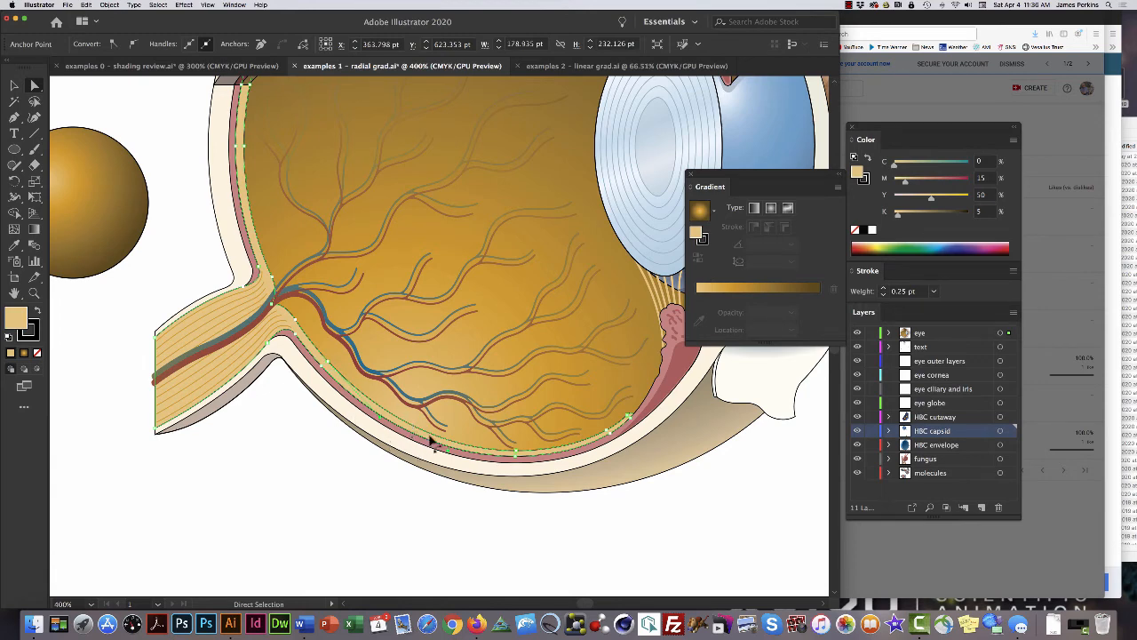
pyautogui.press('super+shift+a')
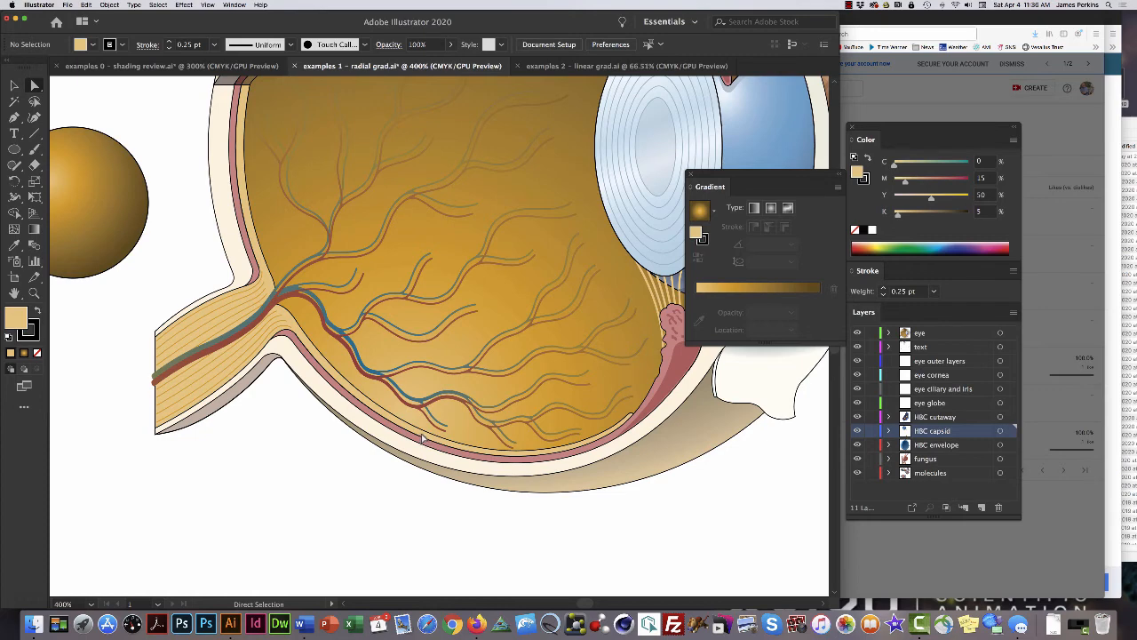
pyautogui.click(423, 440)
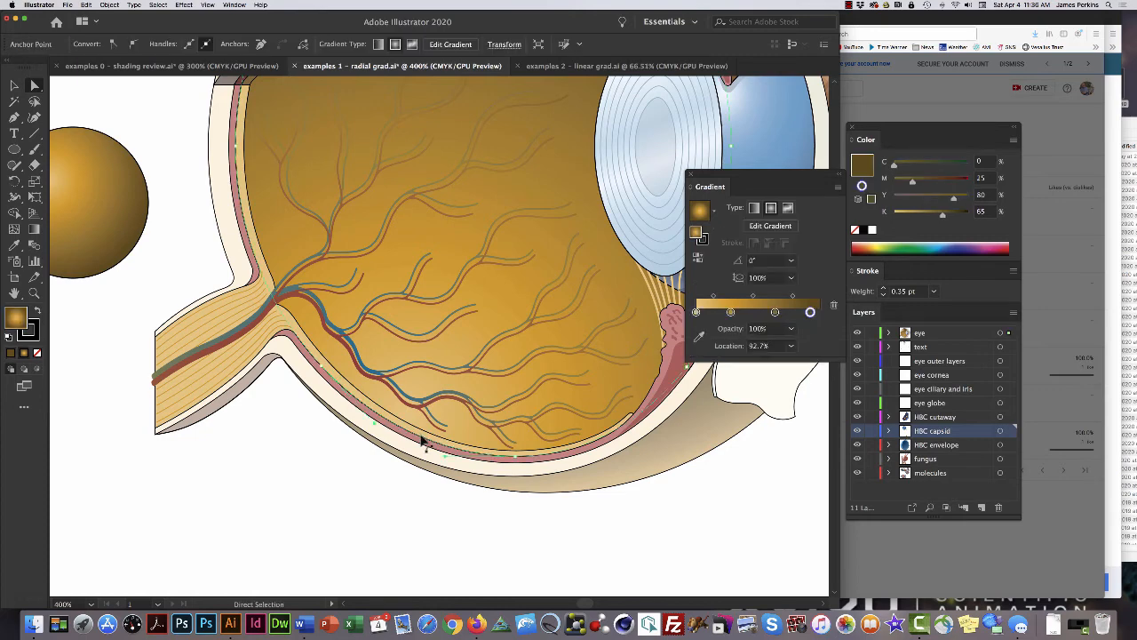
# Inspect the radial gradient's center, radius and color stops on the selected eye interior with the Gradient tool.
pyautogui.moveTo(552, 306); pyautogui.dragTo(449, 411)
pyautogui.keyDown('alt'); pyautogui.keyDown('super'); pyautogui.click(488, 375); pyautogui.keyUp('super'); pyautogui.keyUp('alt')
pyautogui.keyDown('alt'); pyautogui.keyDown('super'); pyautogui.click(456, 350); pyautogui.keyUp('super'); pyautogui.keyUp('alt')
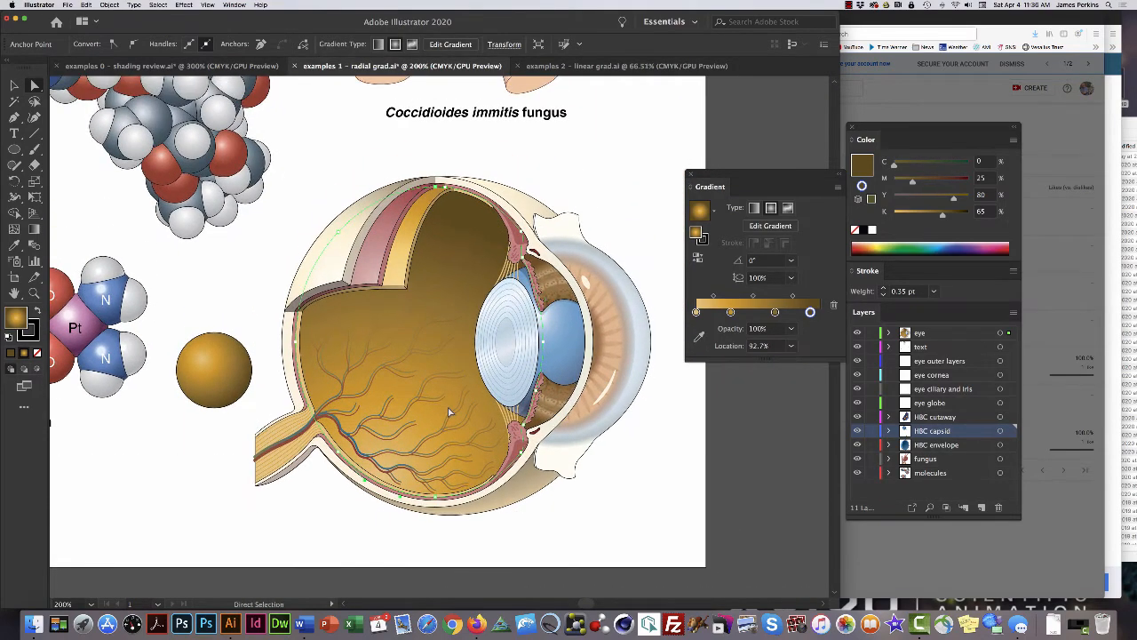
pyautogui.click(34, 229)
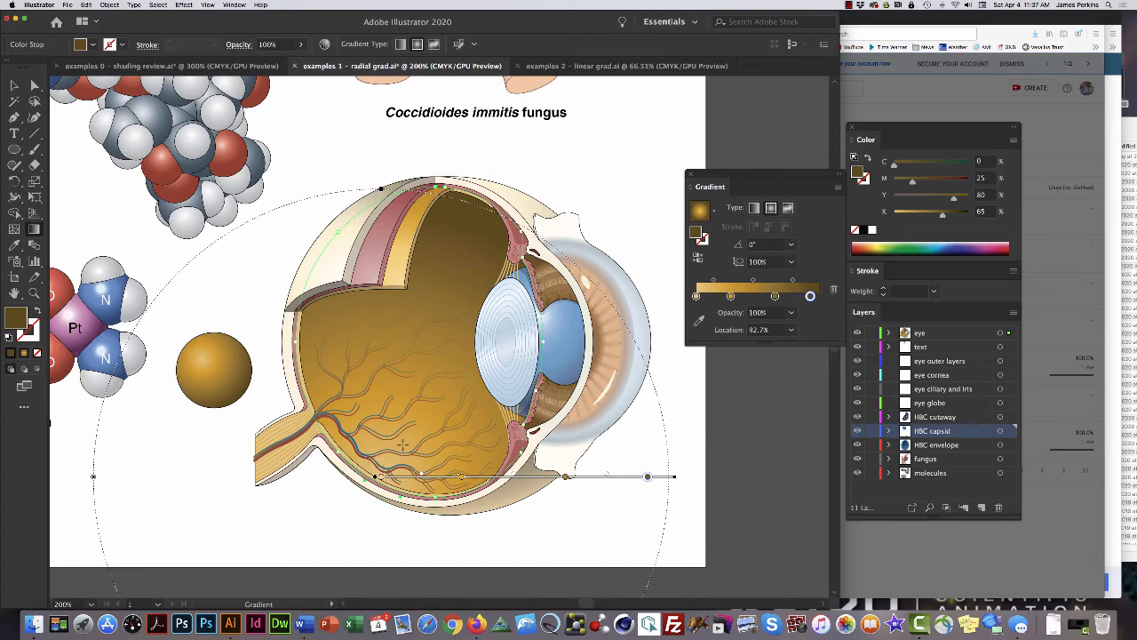
pyautogui.press('v')
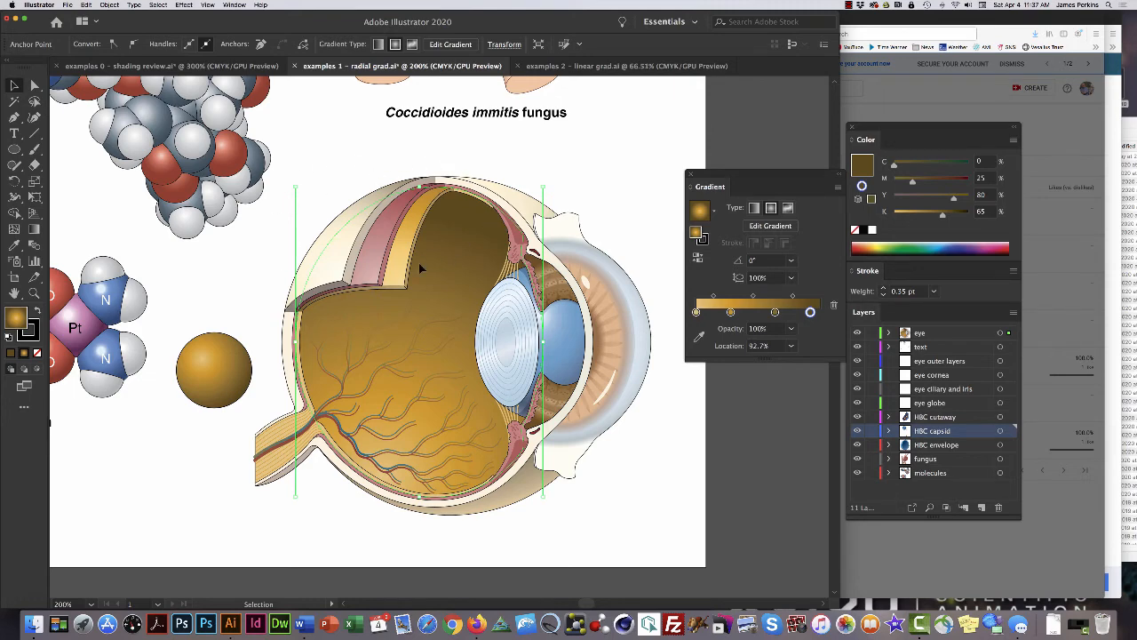
# Redraw the eye interior's radial gradient in several directions, ending from the lower inner edge to the top at about 83°, and deselect it.
pyautogui.scroll(-1, 432, 524)
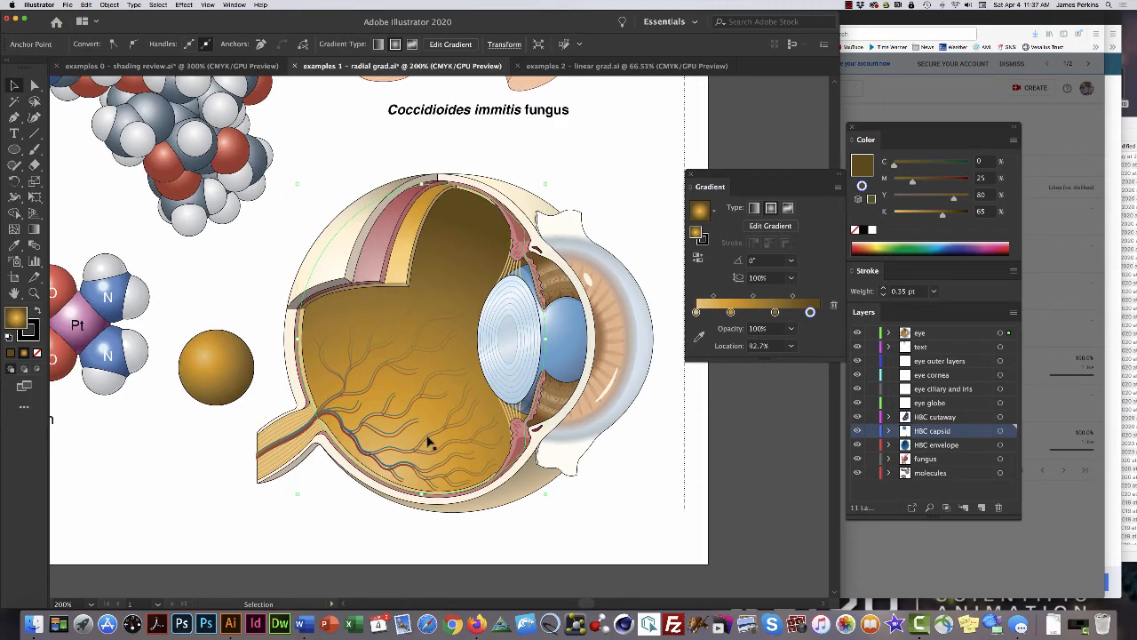
pyautogui.press('g')
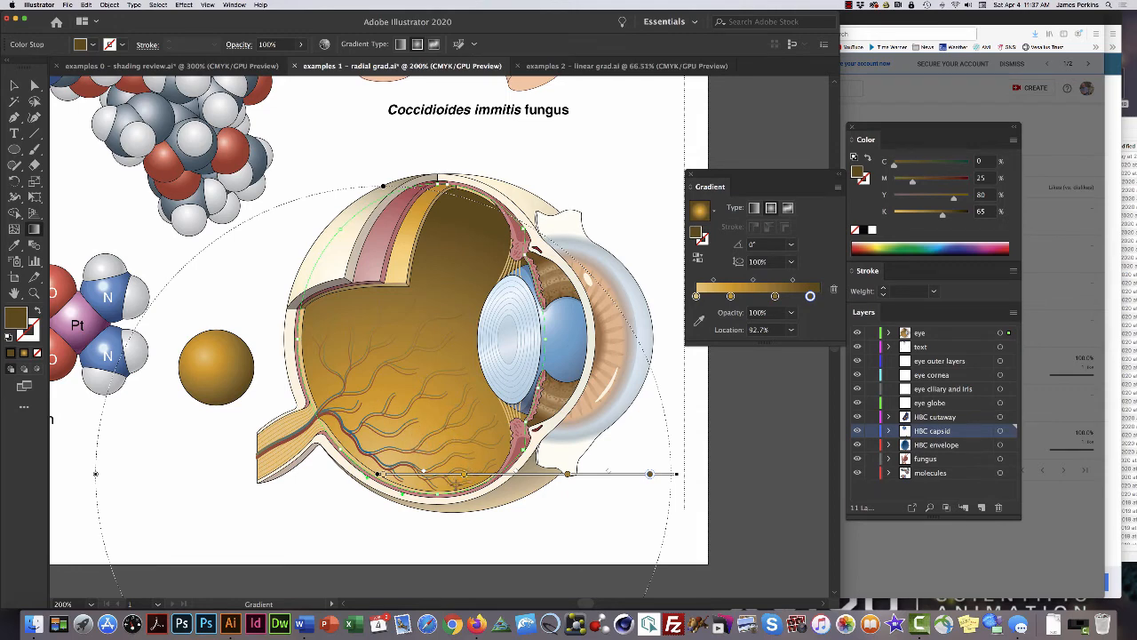
pyautogui.moveTo(454, 489); pyautogui.dragTo(419, 186)
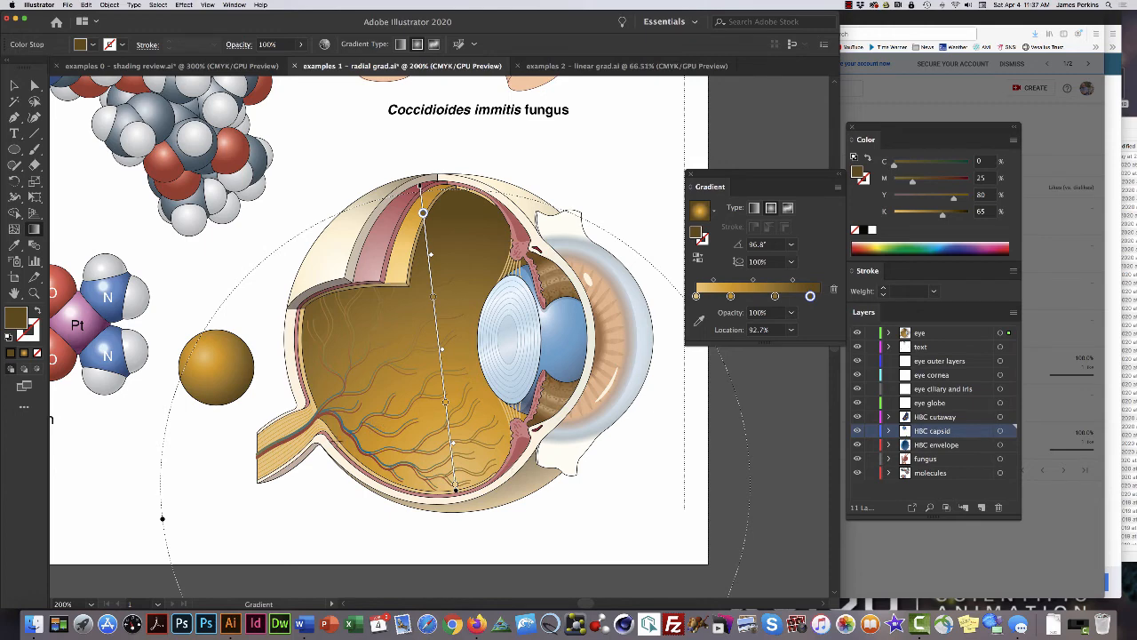
pyautogui.moveTo(331, 444); pyautogui.dragTo(485, 250)
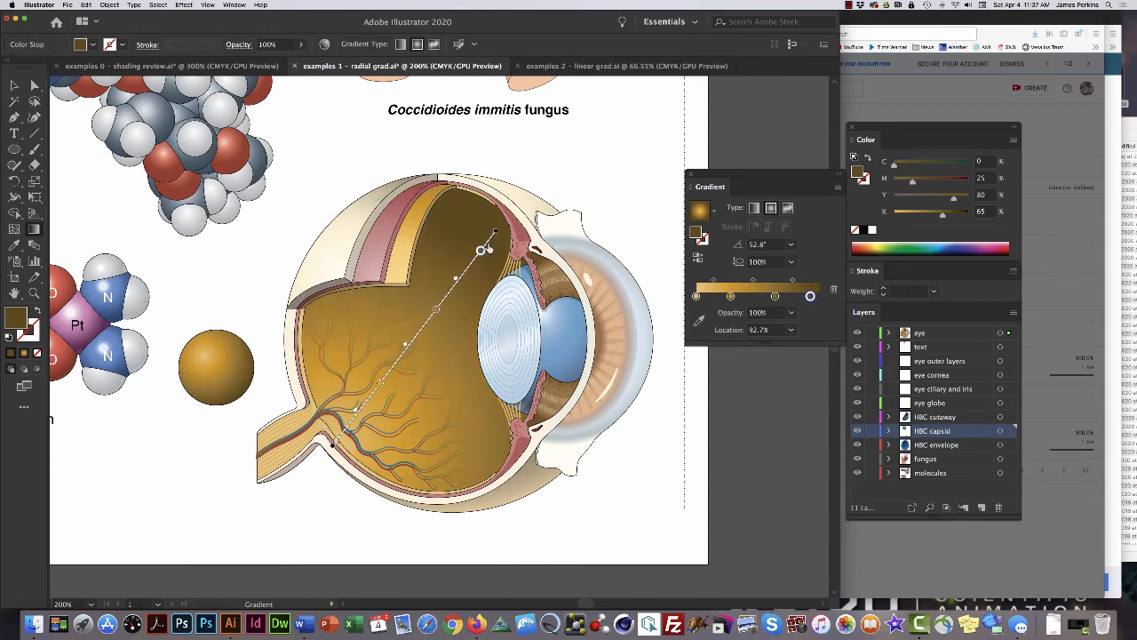
pyautogui.moveTo(430, 488)
pyautogui.mouseDown()
pyautogui.moveTo(463, 194)
pyautogui.moveTo(461, 211)
pyautogui.mouseUp()
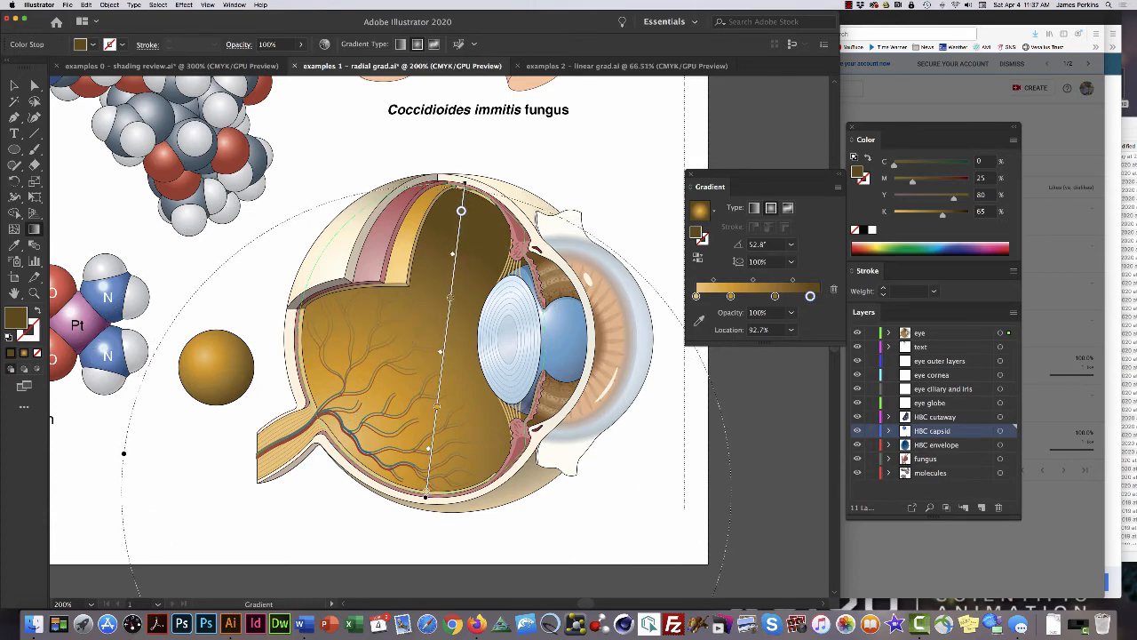
pyautogui.press('v')
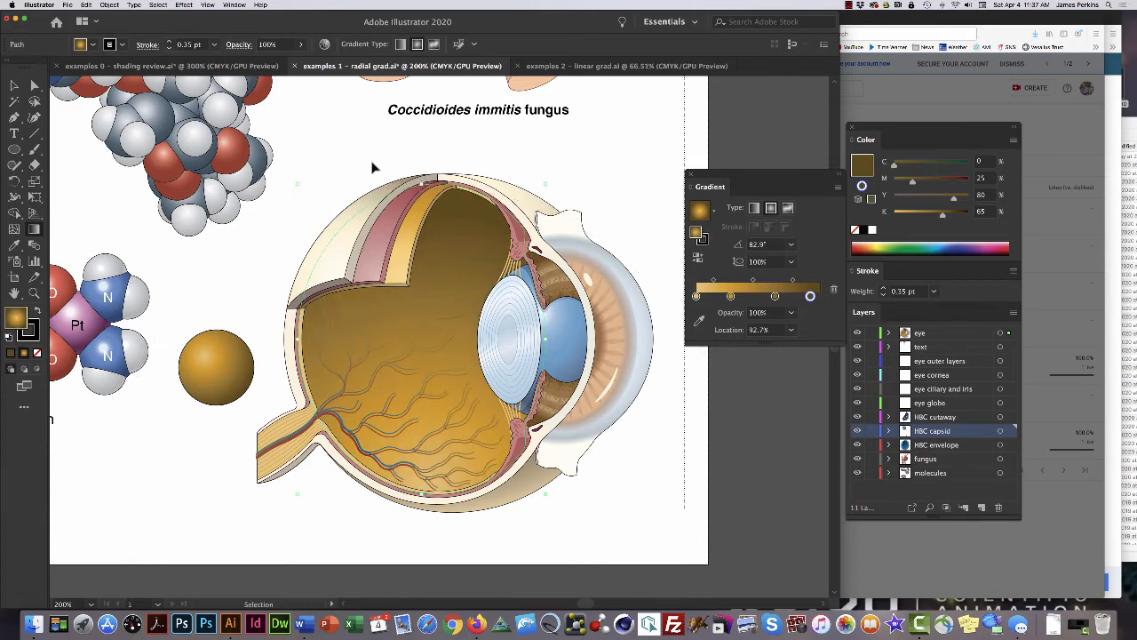
pyautogui.click(373, 167)
# Copy the blue retinal vessel's gradient fill onto the sphere with the Eyedropper.
pyautogui.press('z')
pyautogui.click(419, 428)
pyautogui.click(415, 334)
pyautogui.moveTo(368, 325); pyautogui.dragTo(477, 399)
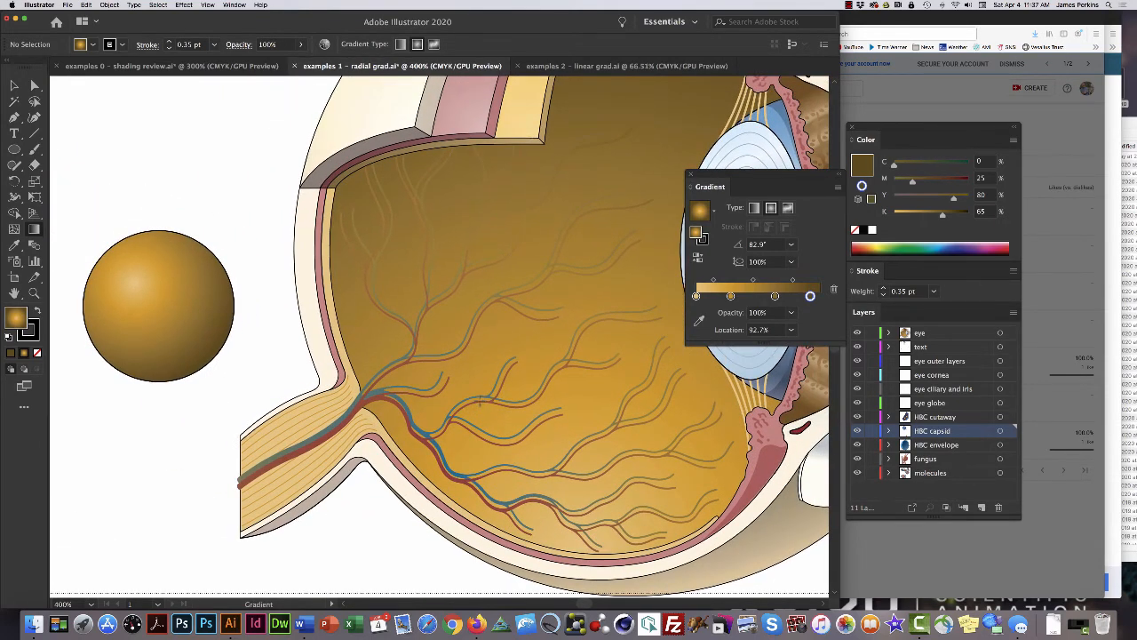
pyautogui.click(176, 249)
pyautogui.press('g')
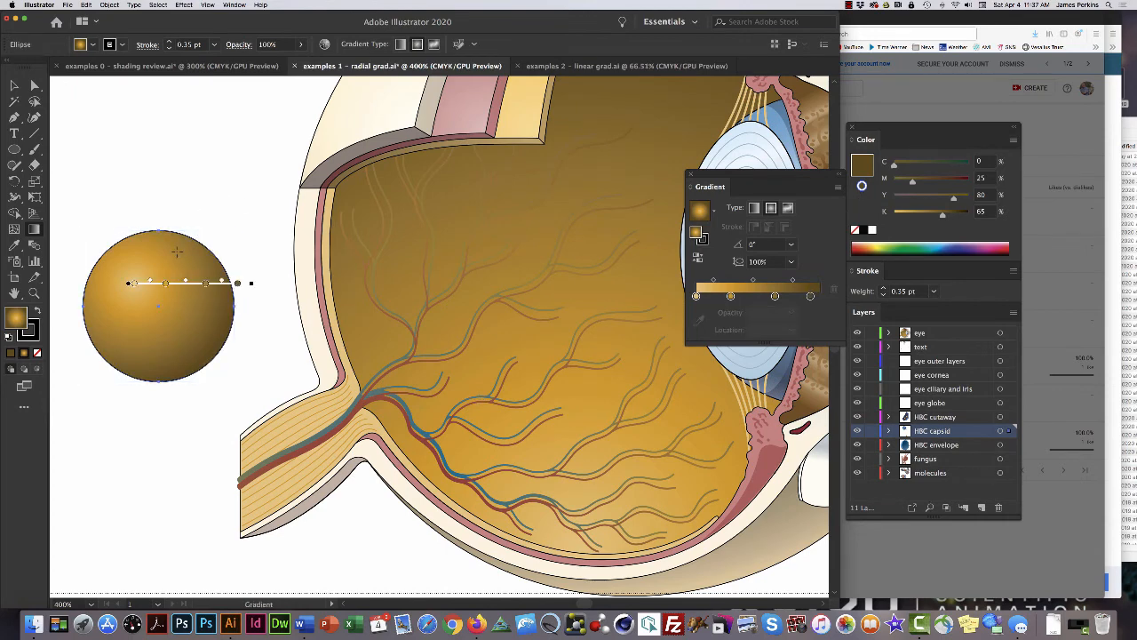
pyautogui.press('i')
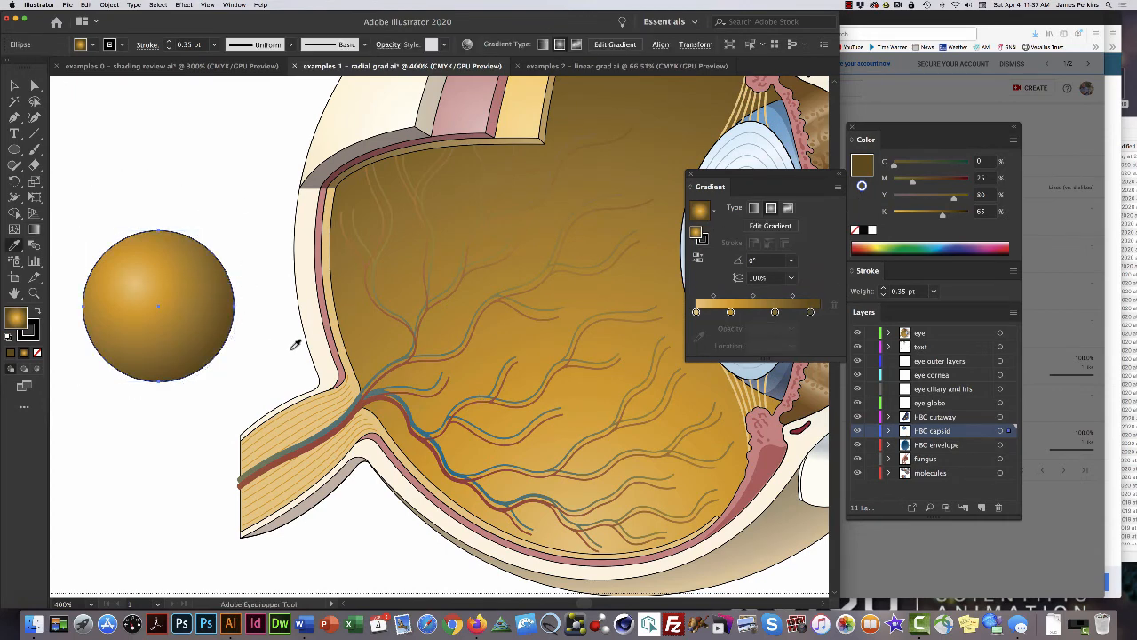
pyautogui.click(384, 384)
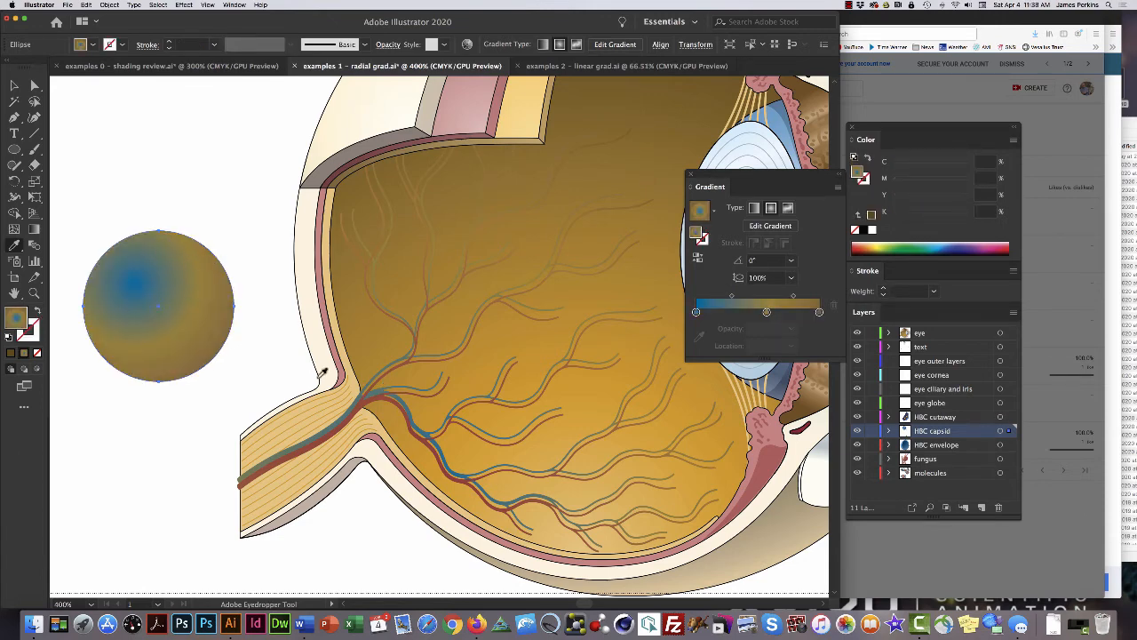
# Copy the red retinal vessel's gradient fill onto the sphere, move the Gradient panel off the eye's lens and deselect the sphere.
pyautogui.click(391, 395)
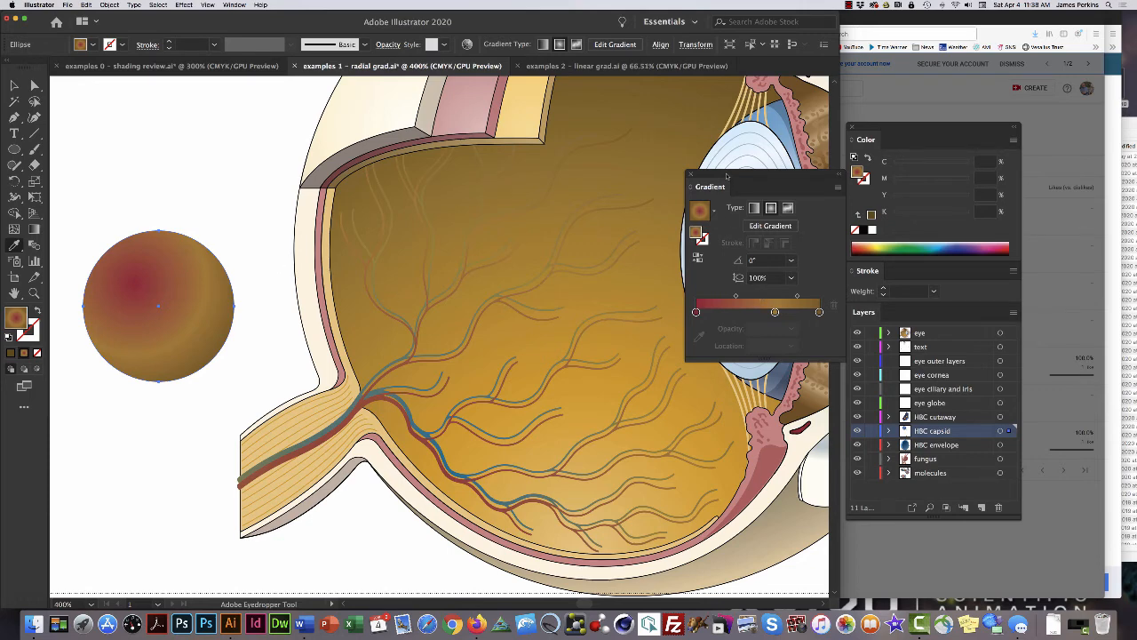
pyautogui.moveTo(727, 175); pyautogui.dragTo(505, 187)
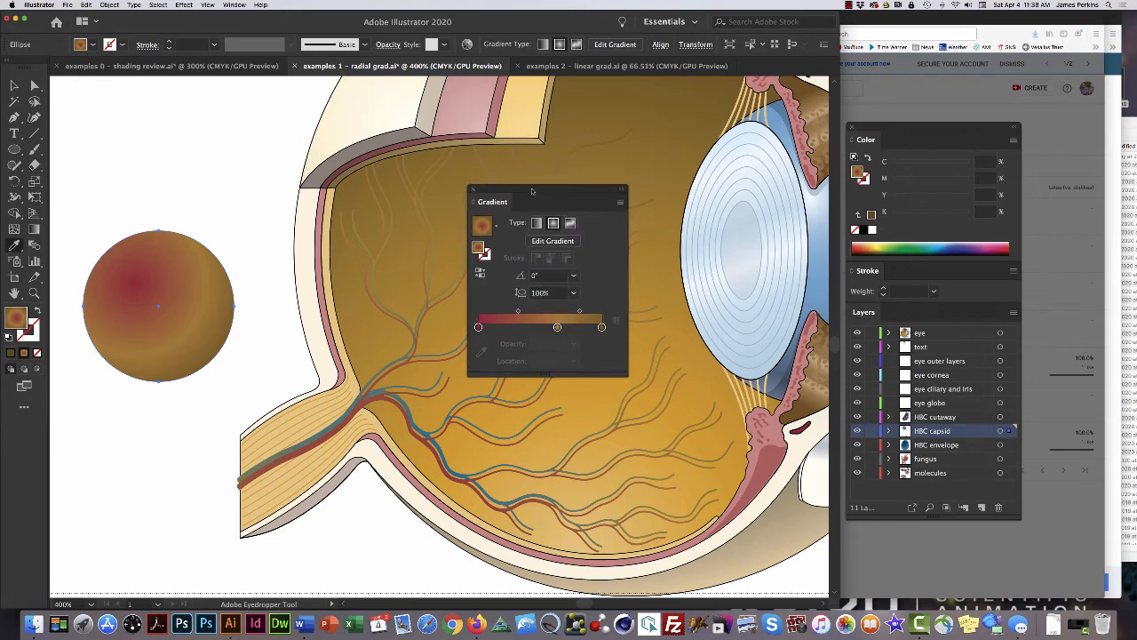
pyautogui.moveTo(527, 187); pyautogui.dragTo(811, 266)
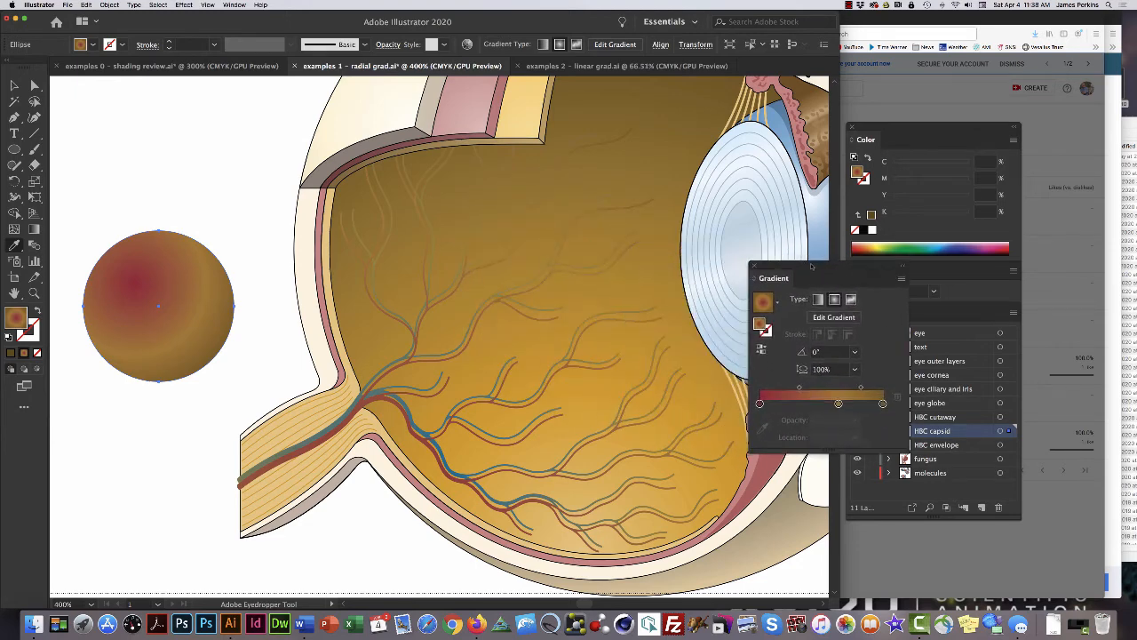
pyautogui.keyDown('super'); pyautogui.click(267, 185); pyautogui.keyUp('super')
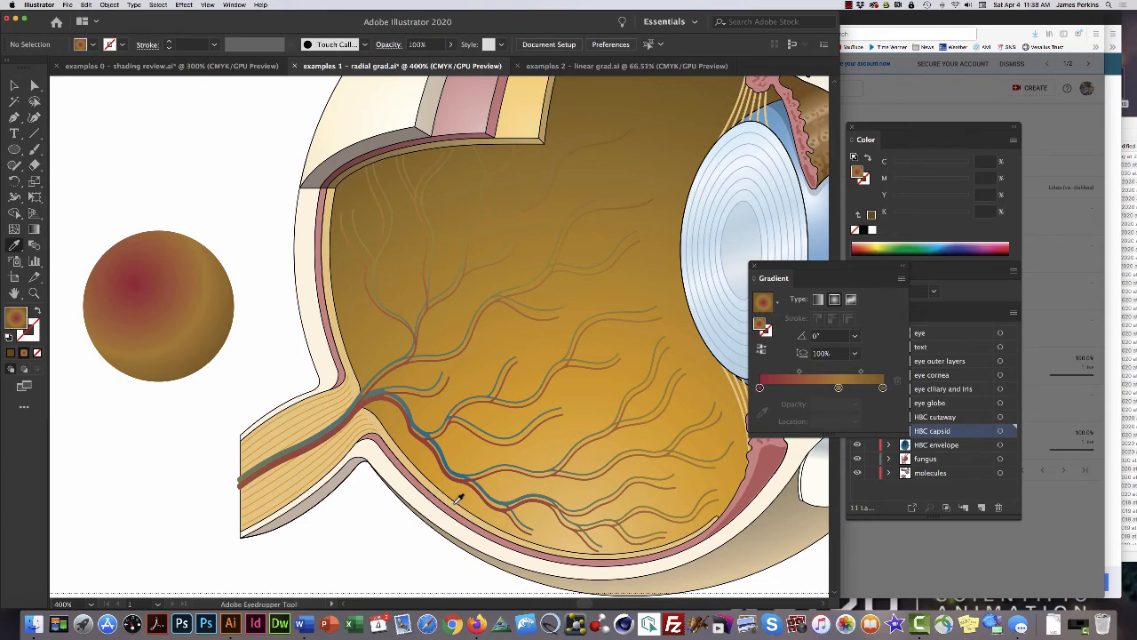
# Select the eye's golden interior together with all the blue and red retinal vessels.
pyautogui.press('a')
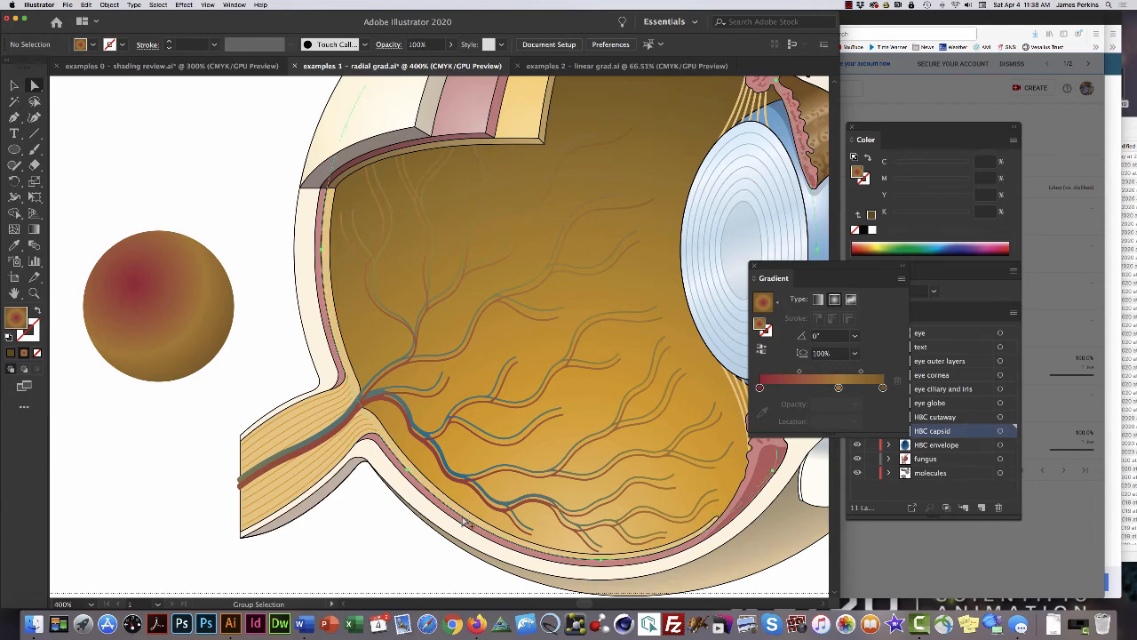
pyautogui.click(464, 523)
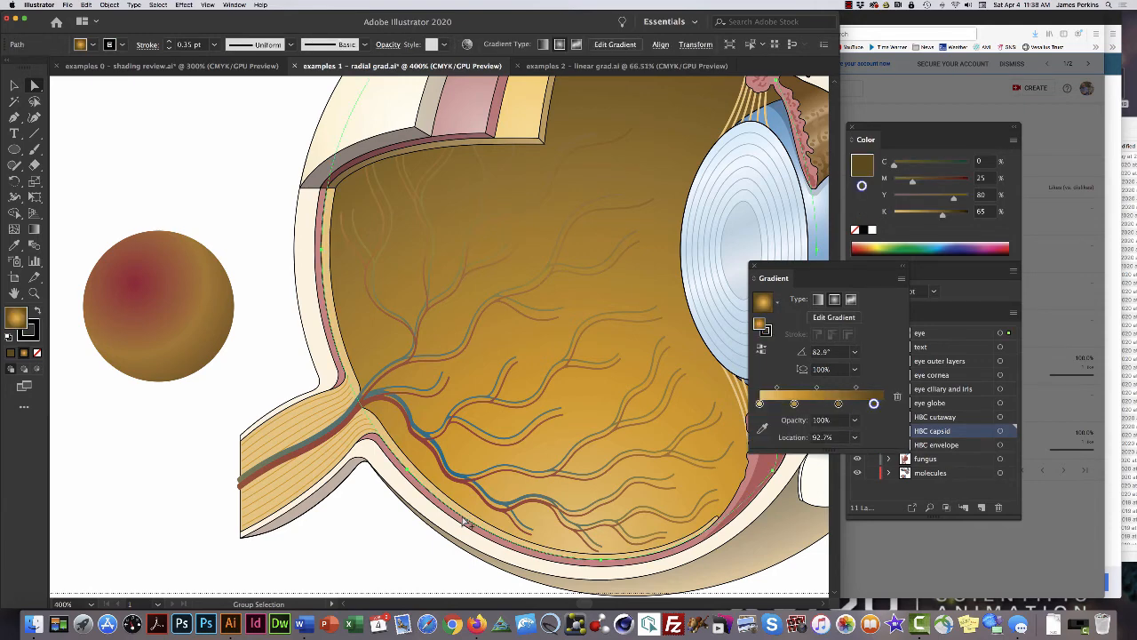
pyautogui.keyDown('shift'); pyautogui.click(431, 435); pyautogui.keyUp('shift')
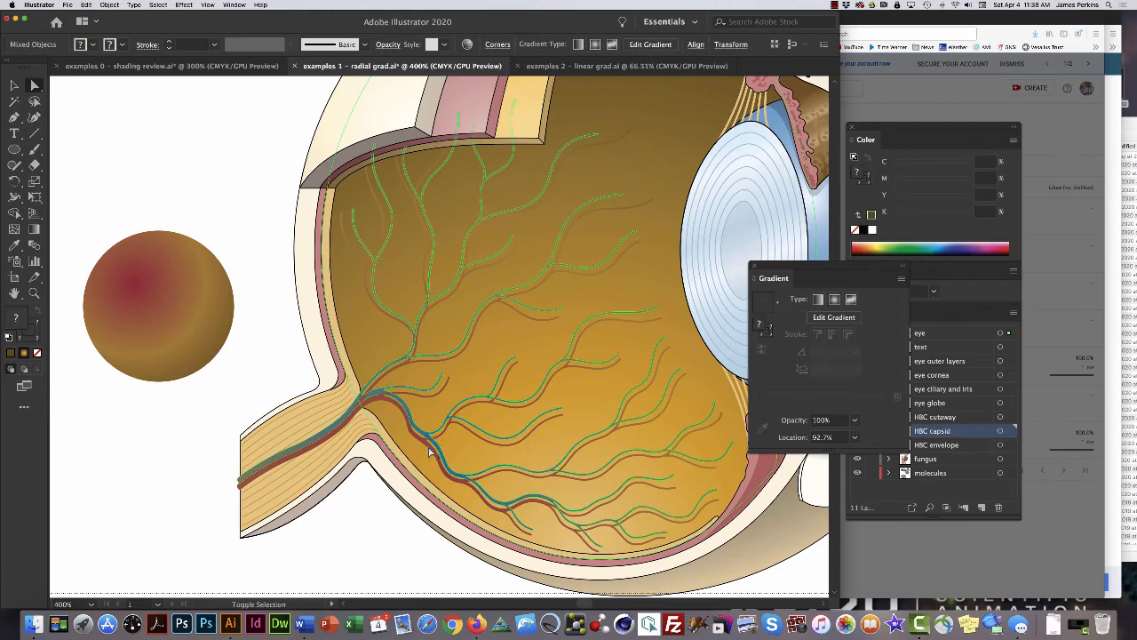
pyautogui.press('a')
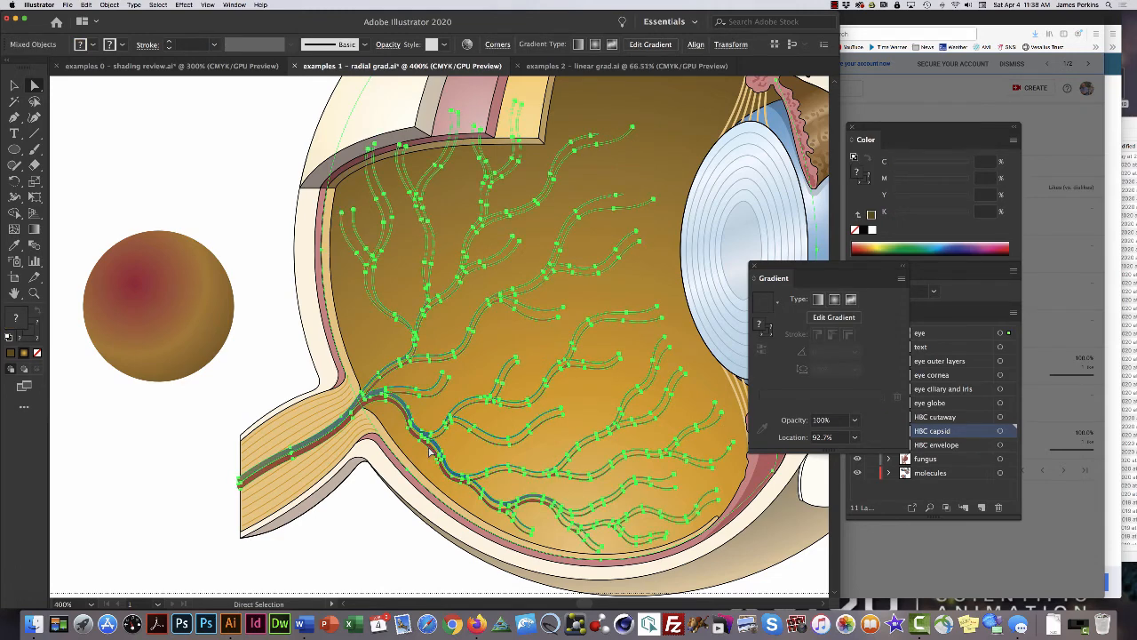
# Draw one radial gradient across the selected interior and vessels, from the lower inner edge to the upper interior at about 69.6°, and deselect them.
pyautogui.hscroll(5, 418, 440)
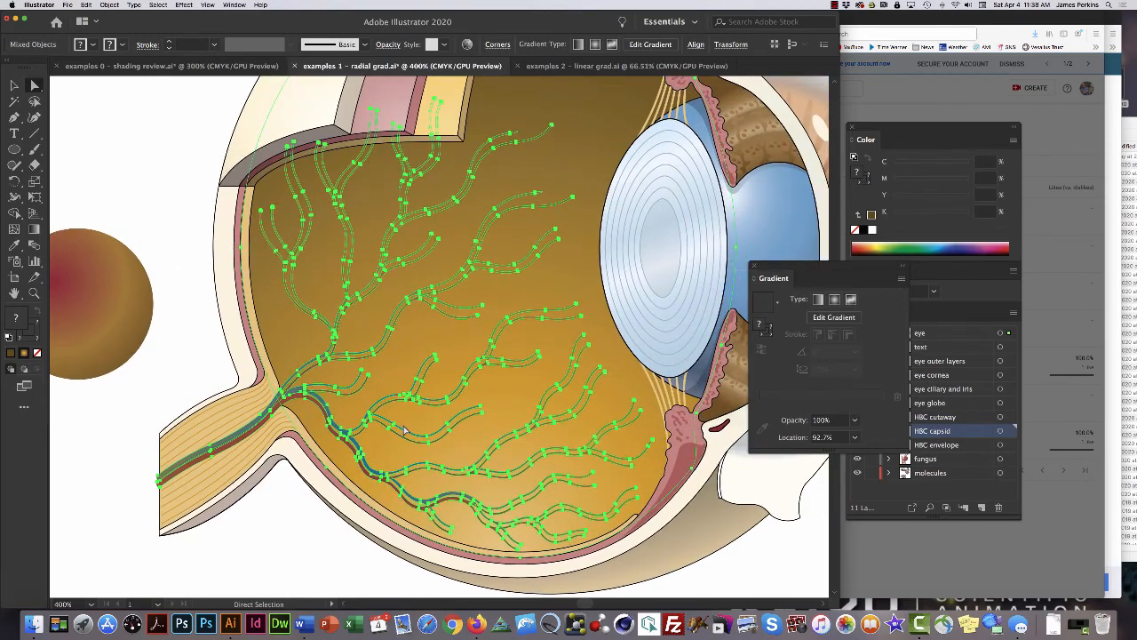
pyautogui.press('super+minus')
pyautogui.moveTo(451, 416); pyautogui.dragTo(407, 465)
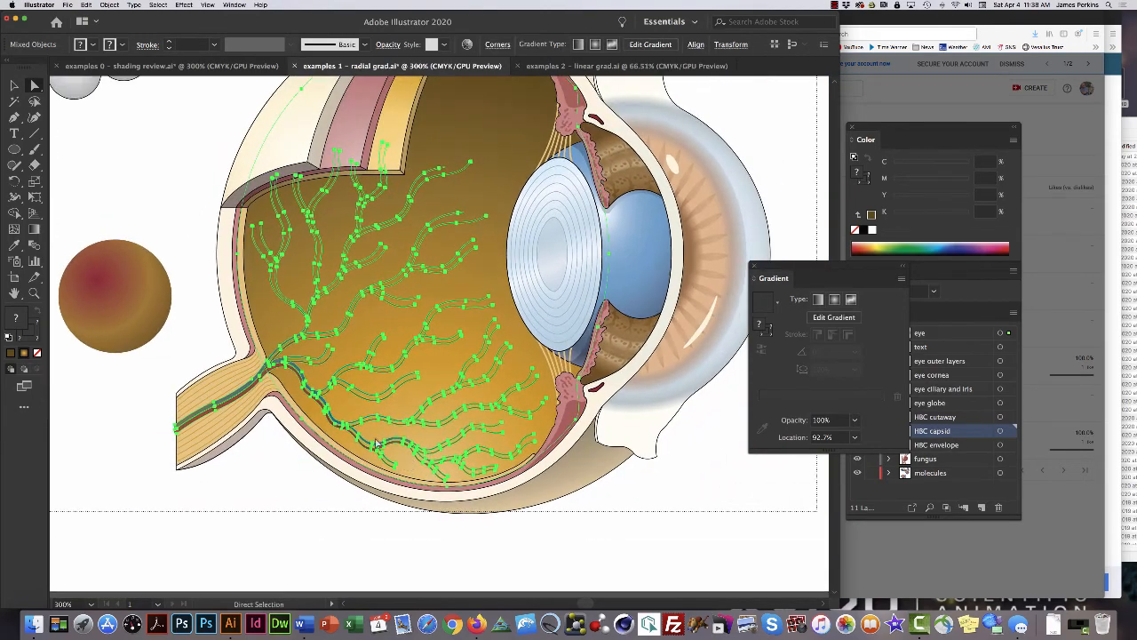
pyautogui.click(33, 229)
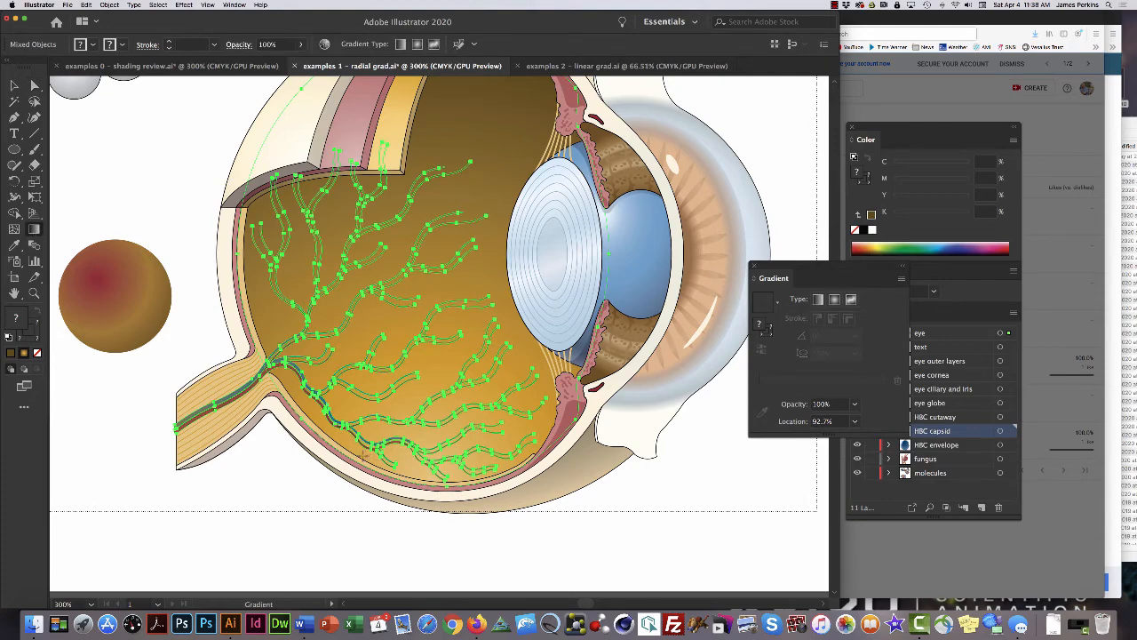
pyautogui.moveTo(360, 456); pyautogui.dragTo(346, 498)
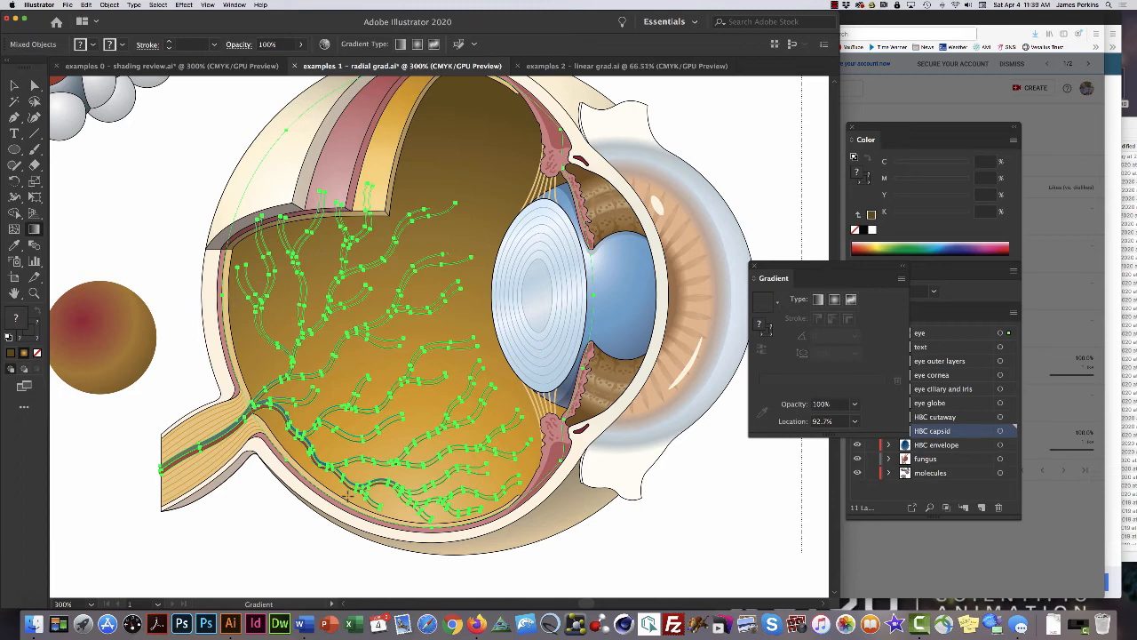
pyautogui.press('super+shift+a')
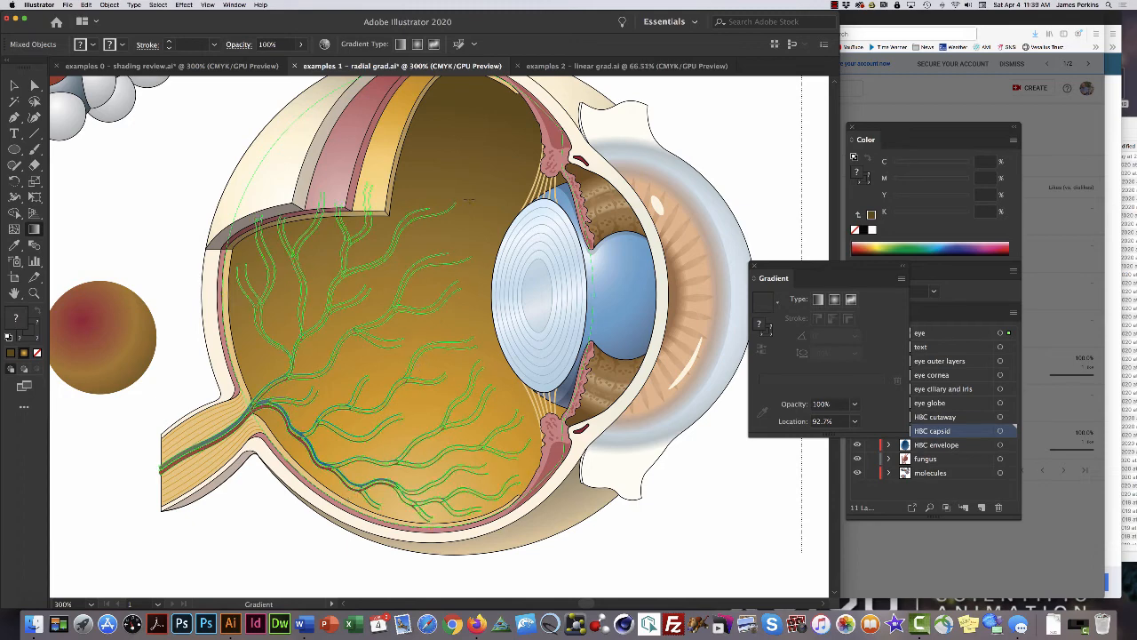
pyautogui.moveTo(492, 114); pyautogui.dragTo(487, 114)
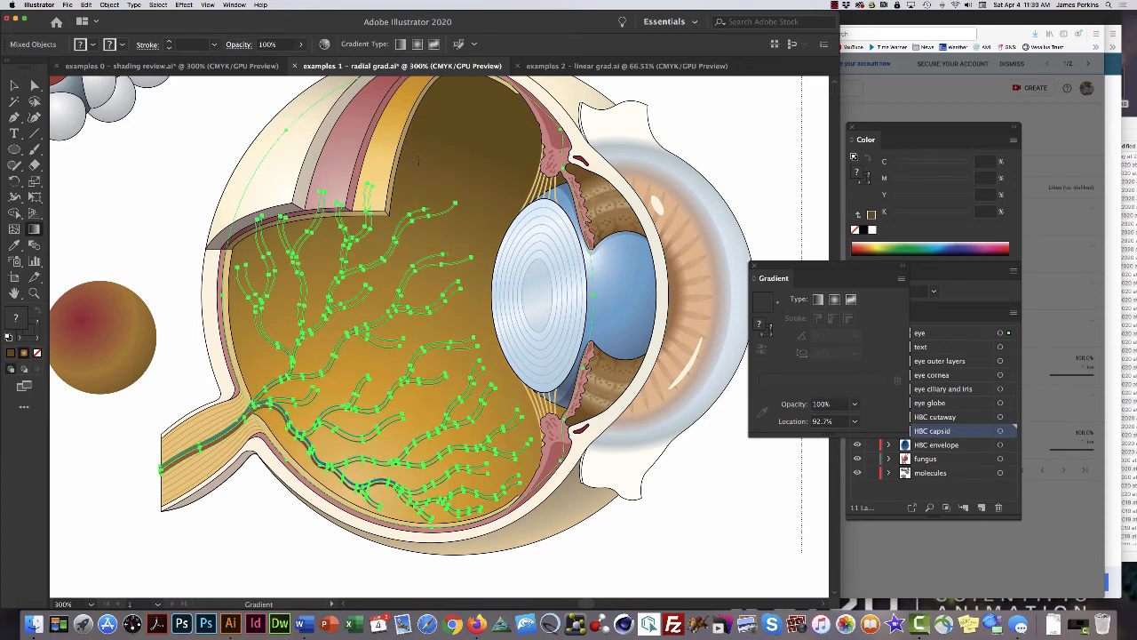
pyautogui.press('a')
pyautogui.click(189, 167)
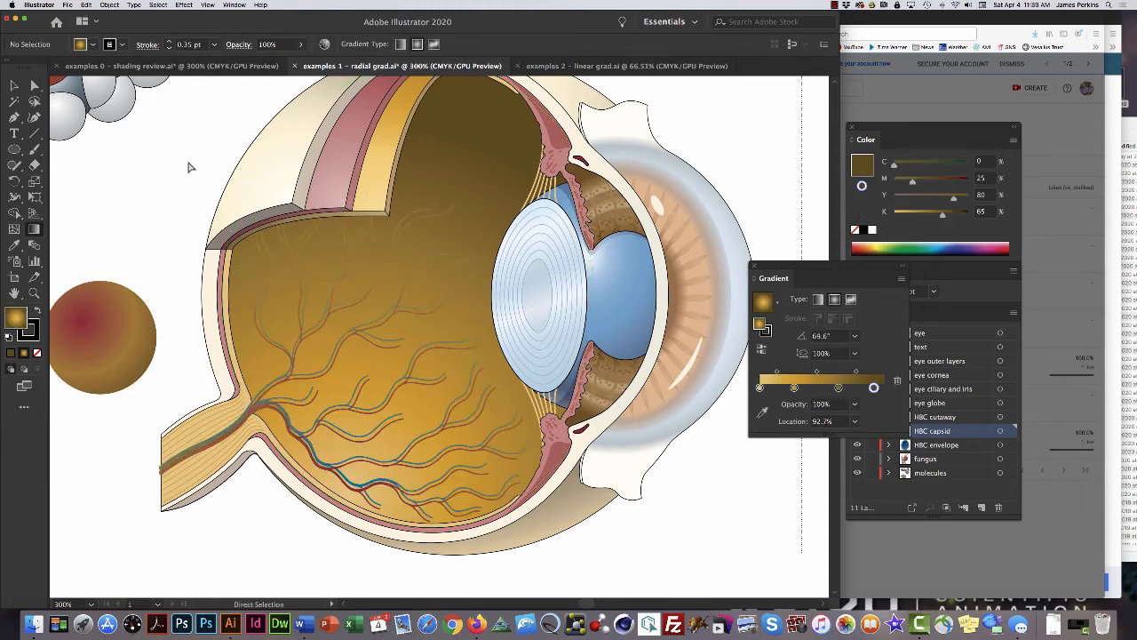
# Select all the blue and red retinal vessels inside the eye without the golden interior.
pyautogui.press('g')
pyautogui.press('a')
pyautogui.press('alt')
pyautogui.keyDown('alt'); pyautogui.click(433, 243); pyautogui.keyUp('alt')
pyautogui.press('g')
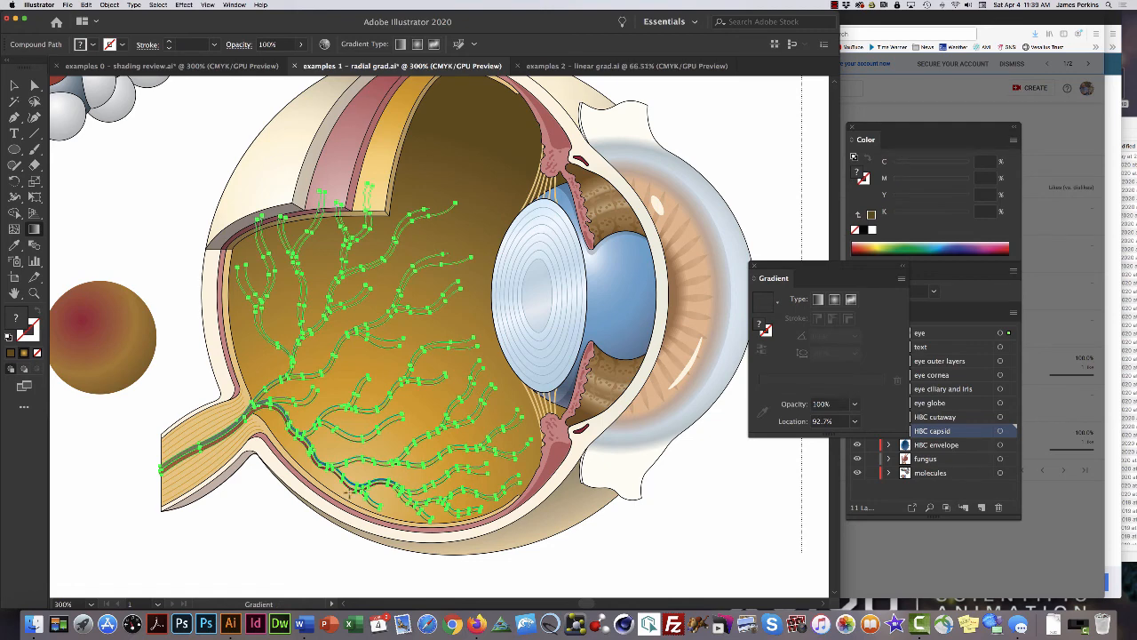
# Hide the selection edges and redraw the vessels' radial gradient at about 66.4° so their upper branches blend into the dark interior.
pyautogui.press('super+h')
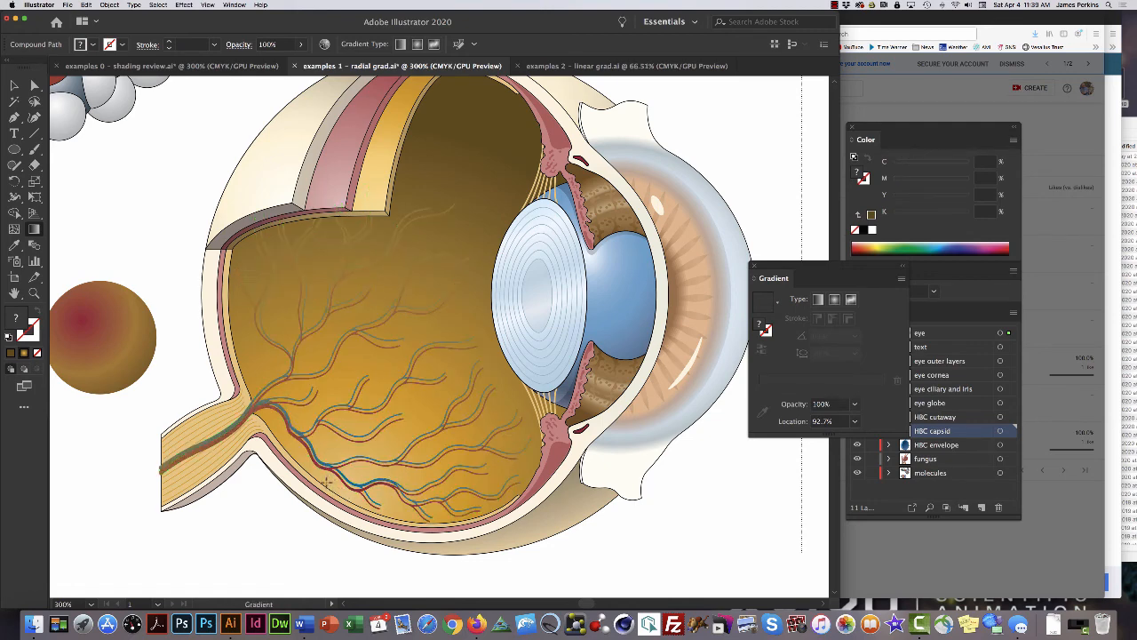
pyautogui.press('super+h')
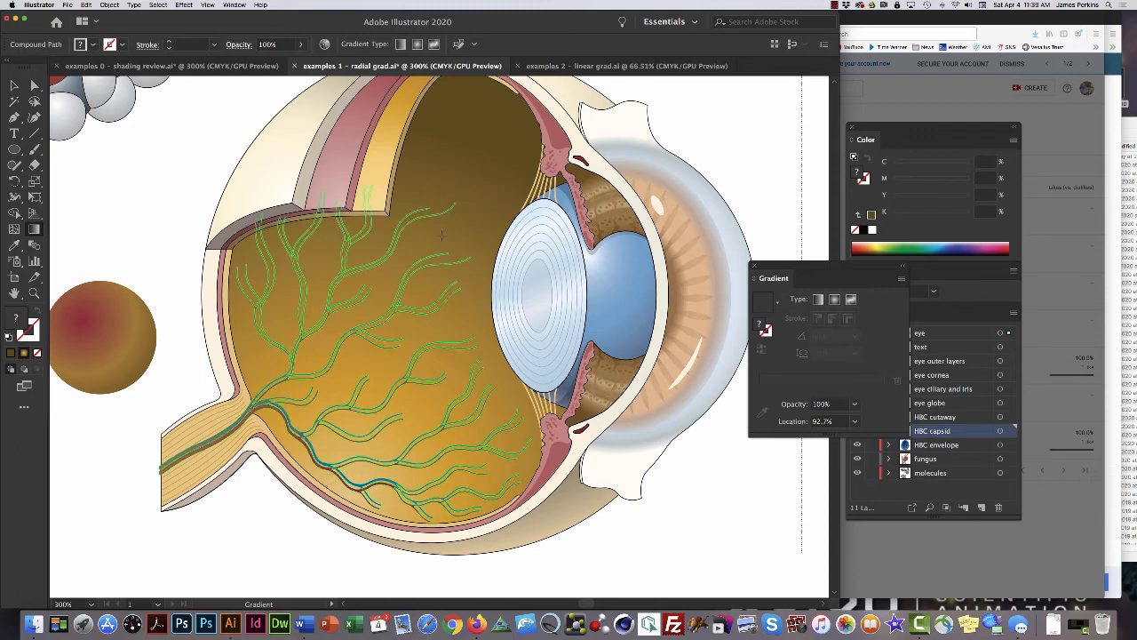
pyautogui.press('super+h')
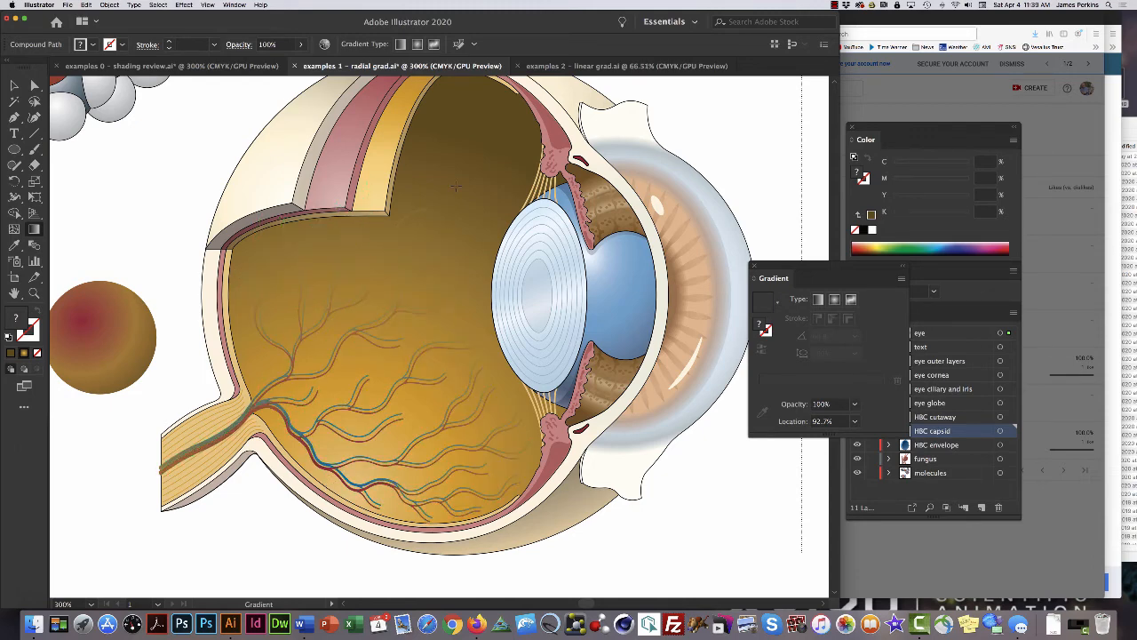
pyautogui.press('a')
pyautogui.press('g')
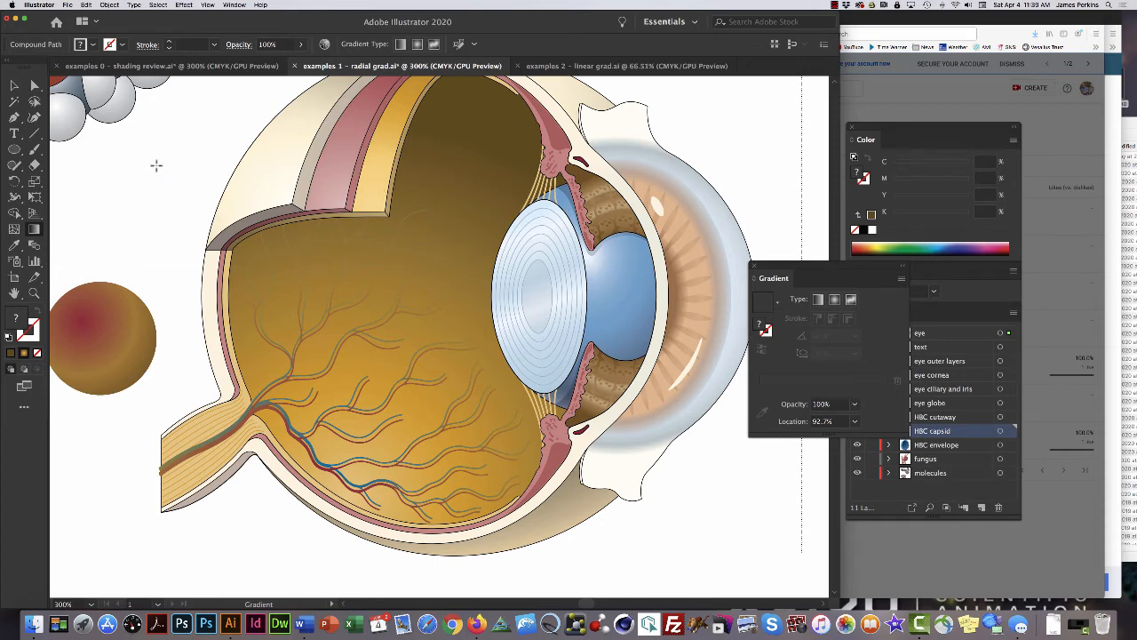
# Show the selection edges again, deselect the vessels and zoom out to 150% to check the eye among the other illustrations.
pyautogui.moveTo(152, 185); pyautogui.dragTo(227, 201)
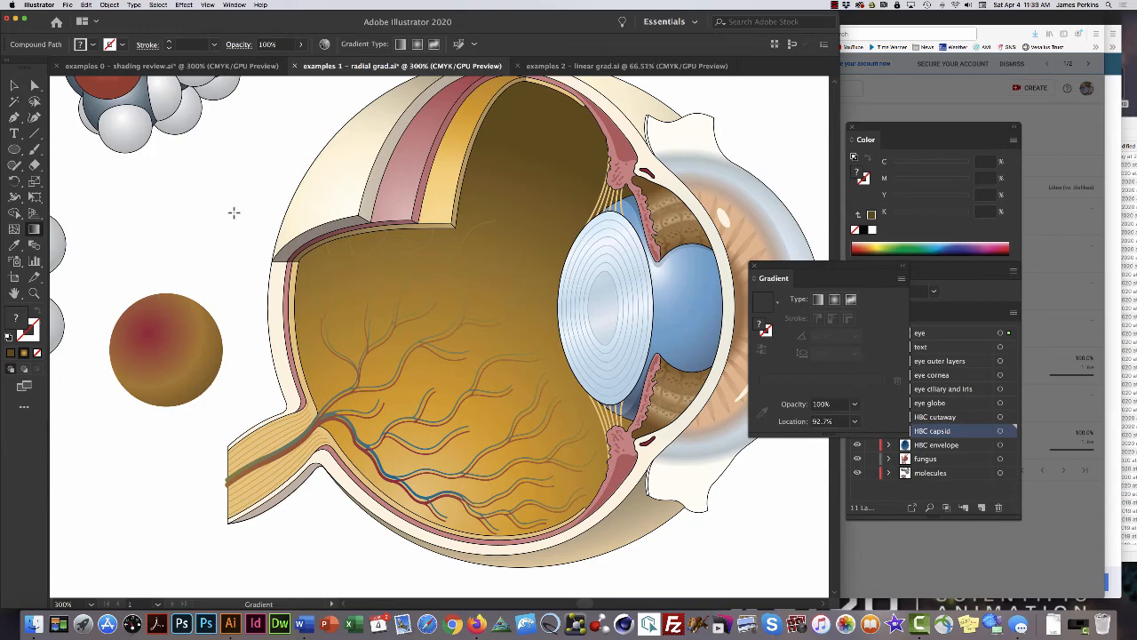
pyautogui.press('a')
pyautogui.press('super+a')
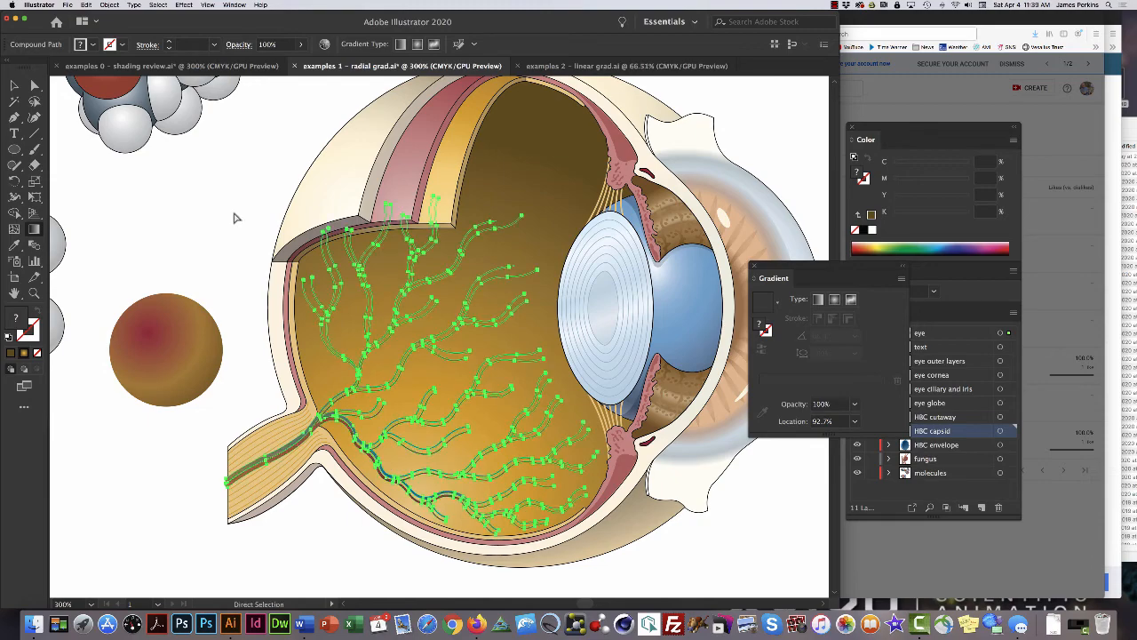
pyautogui.click(234, 218)
pyautogui.press('z')
pyautogui.keyDown('alt'); pyautogui.click(399, 331); pyautogui.keyUp('alt')
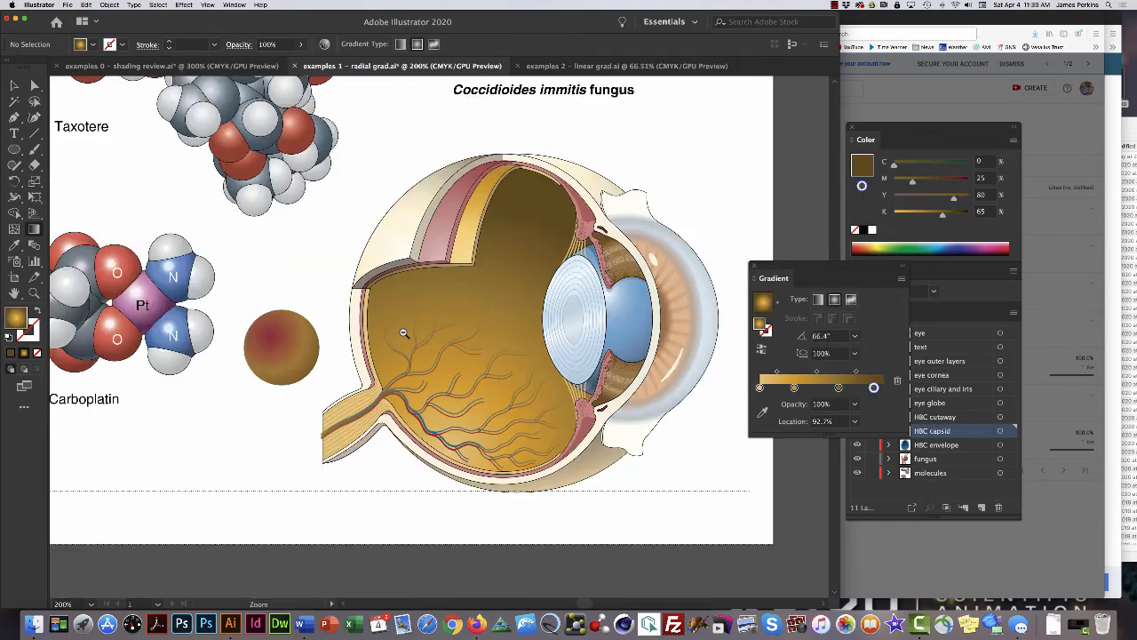
pyautogui.keyDown('alt'); pyautogui.click(403, 332); pyautogui.keyUp('alt')
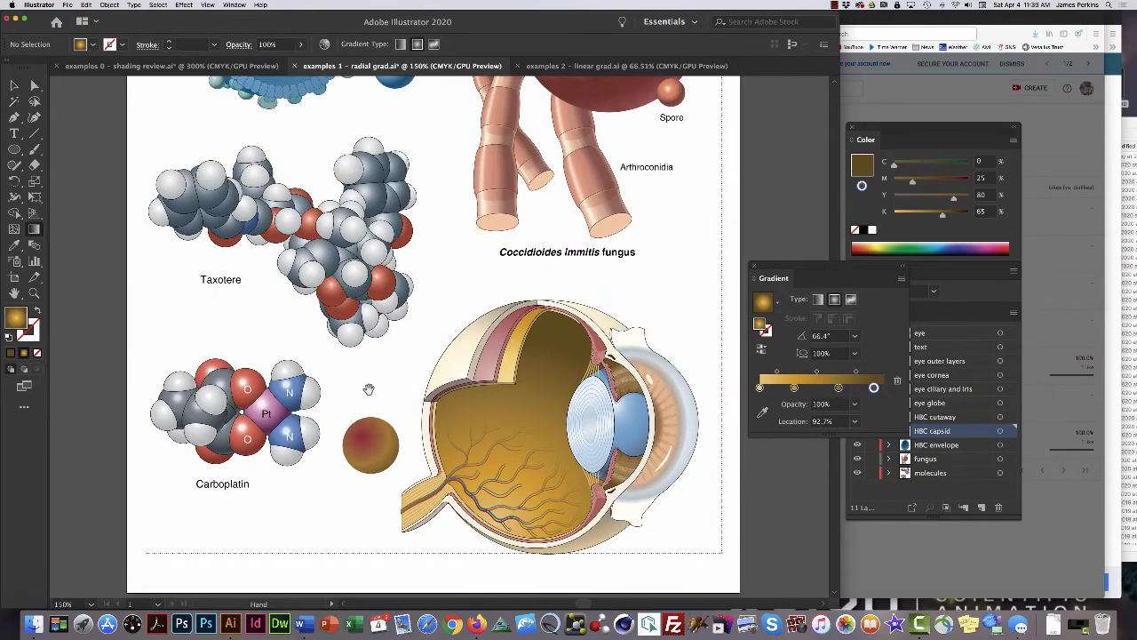
# Close the "examples 1 – radial grad.ai" document and bring up "examples 2 – linear grad.ai".
pyautogui.press('g')
pyautogui.click(295, 66)
pyautogui.click(415, 340)
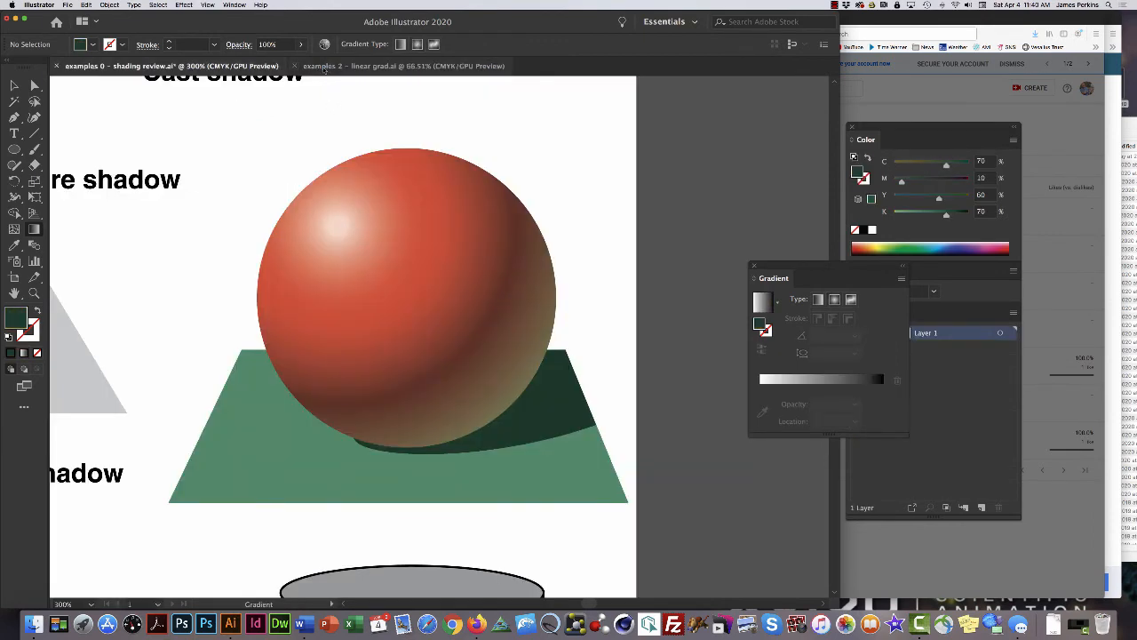
pyautogui.click(325, 68)
# Examine the linear gradient shading on the B-DNA helix ribbons, from the top turn down to the diameter label.
pyautogui.moveTo(354, 195); pyautogui.dragTo(473, 263)
pyautogui.keyDown('super'); pyautogui.click(458, 258); pyautogui.keyUp('super')
pyautogui.keyDown('super'); pyautogui.click(379, 273); pyautogui.keyUp('super')
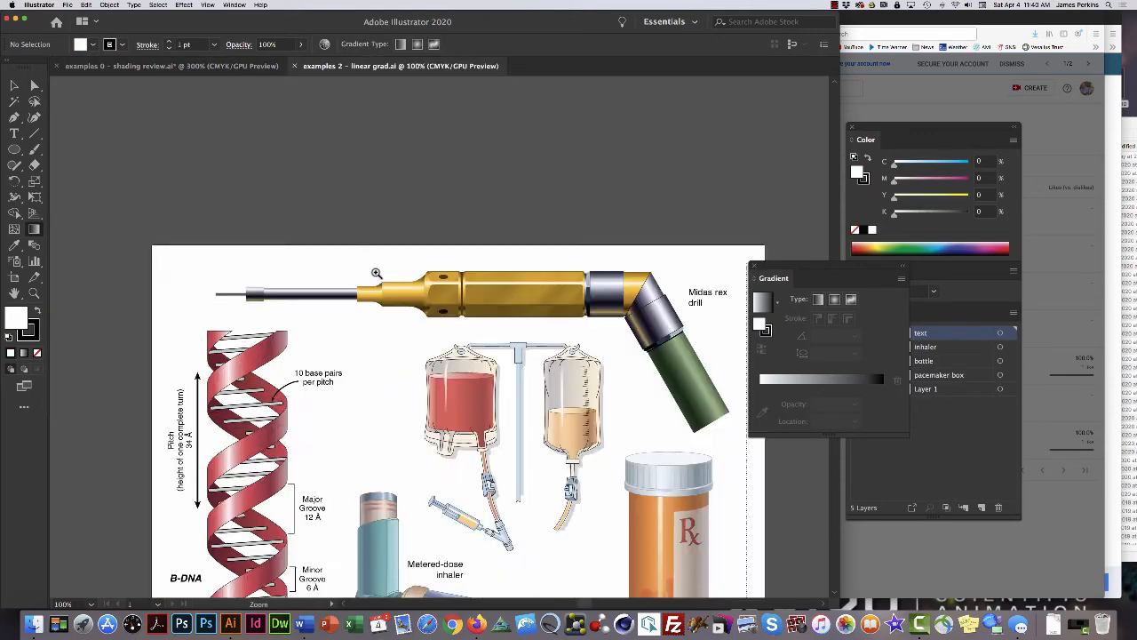
pyautogui.keyDown('super'); pyautogui.click(380, 385); pyautogui.keyUp('super')
pyautogui.moveTo(348, 414); pyautogui.dragTo(427, 279)
pyautogui.keyDown('super'); pyautogui.click(478, 298); pyautogui.keyUp('super')
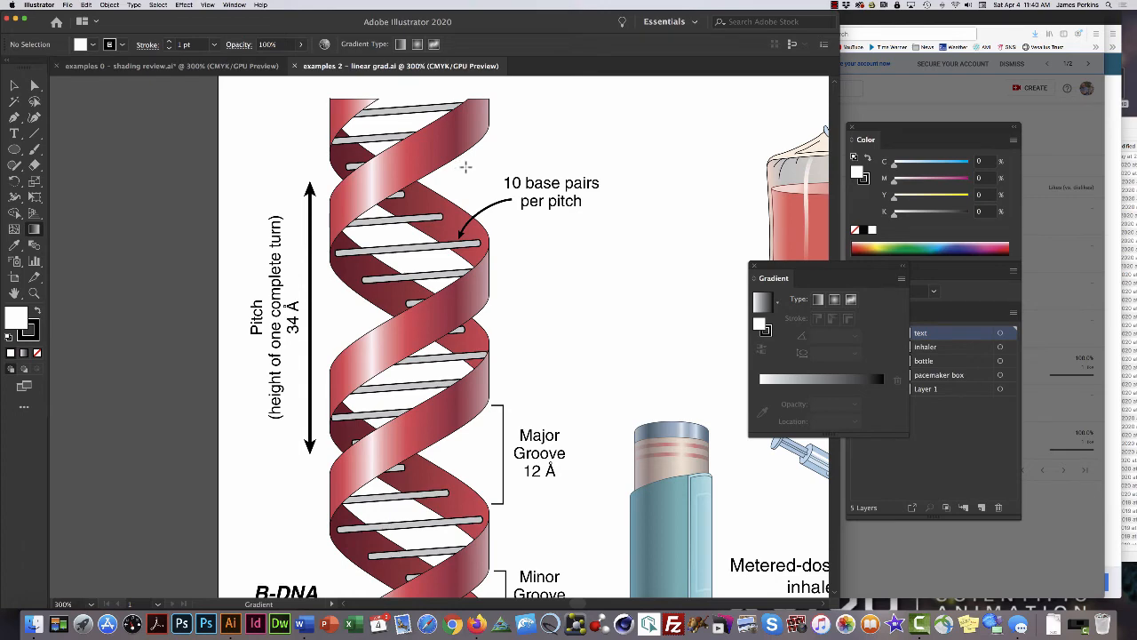
pyautogui.moveTo(482, 186); pyautogui.dragTo(431, 174)
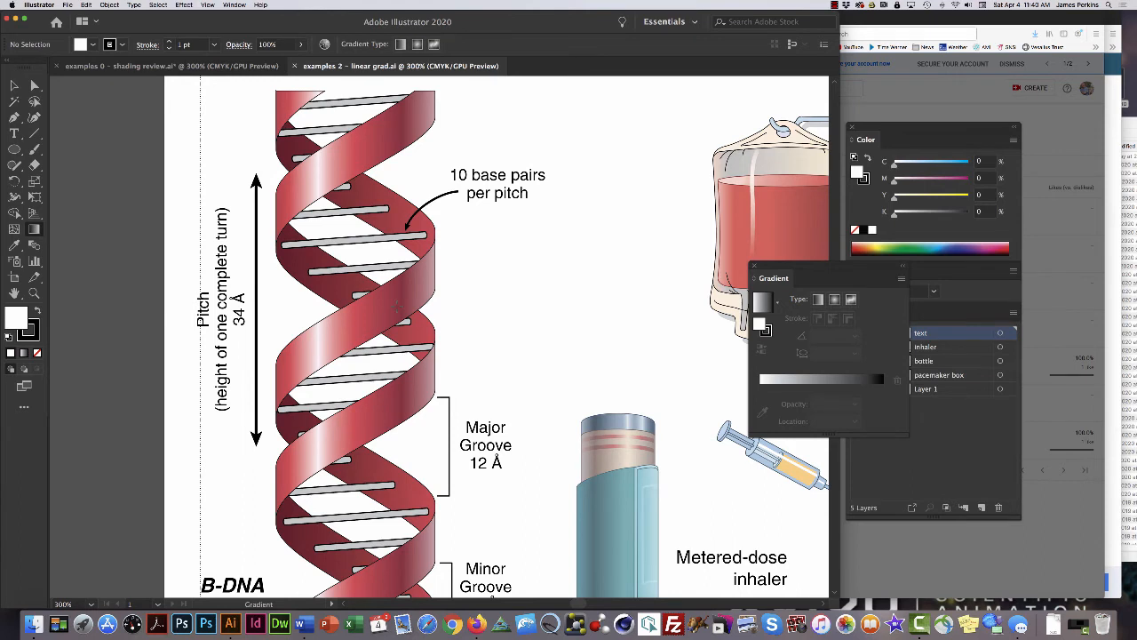
pyautogui.press('v')
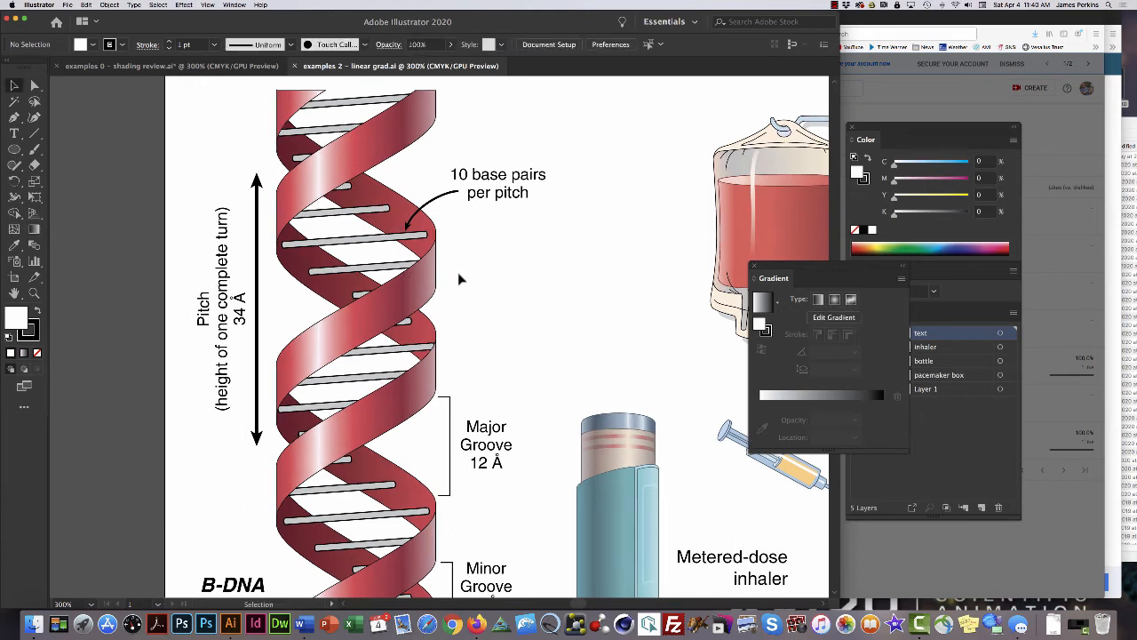
pyautogui.press('space')
pyautogui.moveTo(484, 315); pyautogui.dragTo(474, 182)
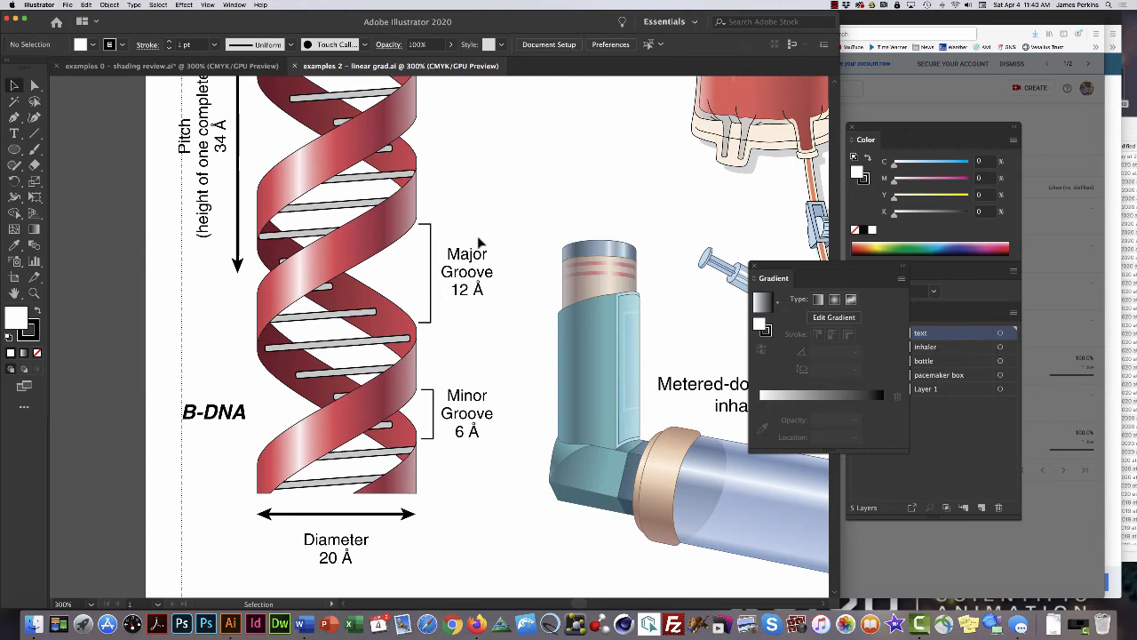
pyautogui.scroll(-5, 437, 468)
pyautogui.hscroll(-2, 436, 468)
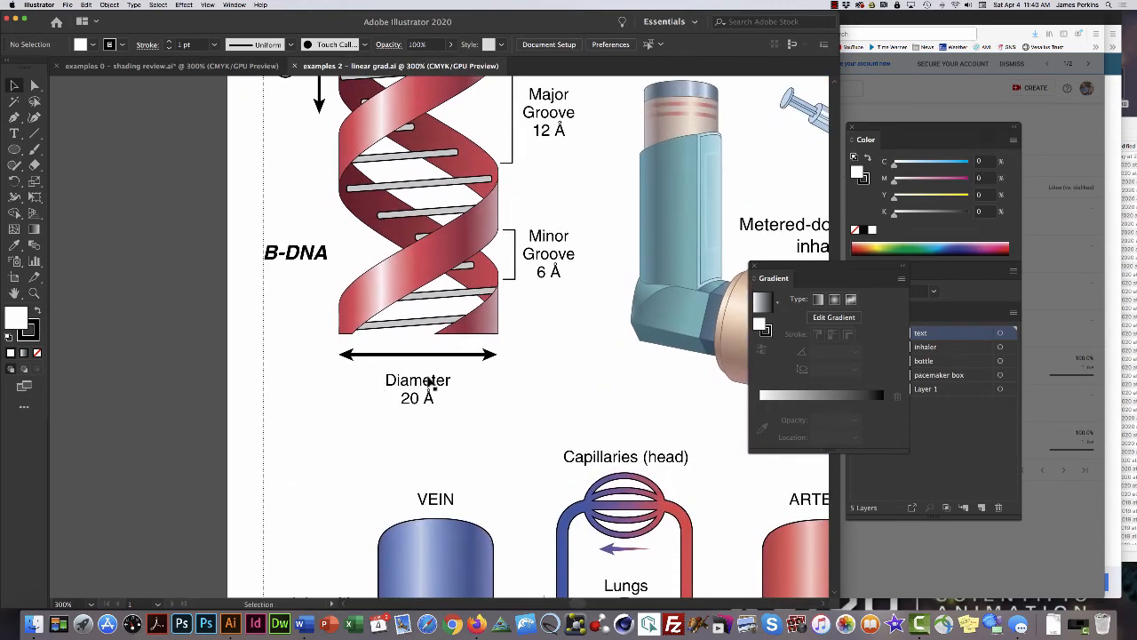
pyautogui.press('space')
pyautogui.scroll(5, 553, 181)
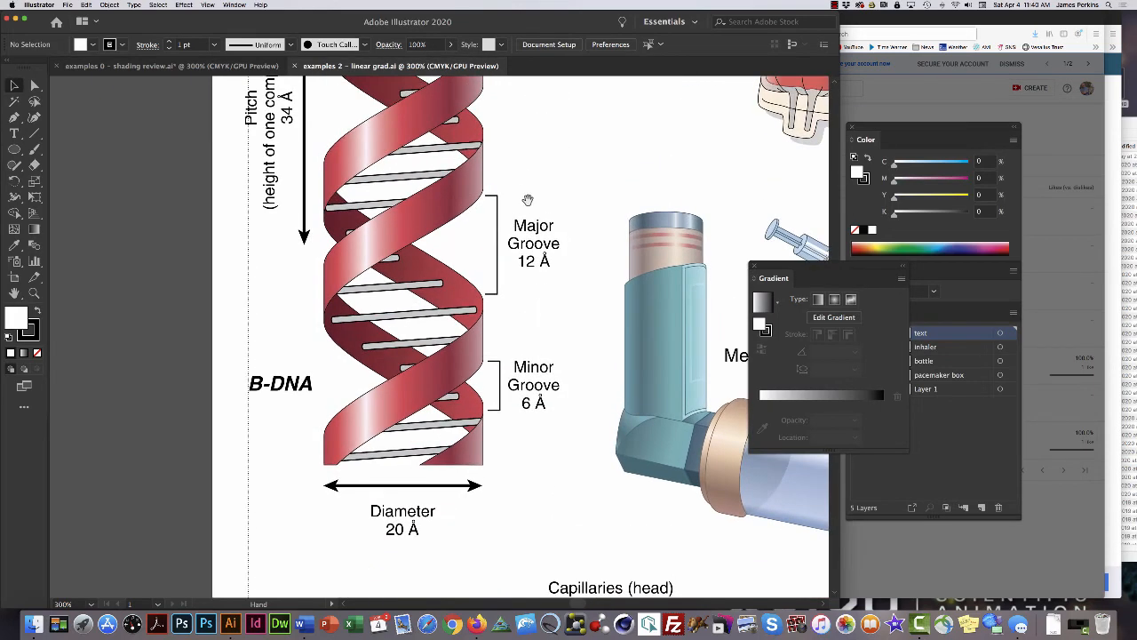
pyautogui.moveTo(532, 320); pyautogui.dragTo(527, 331)
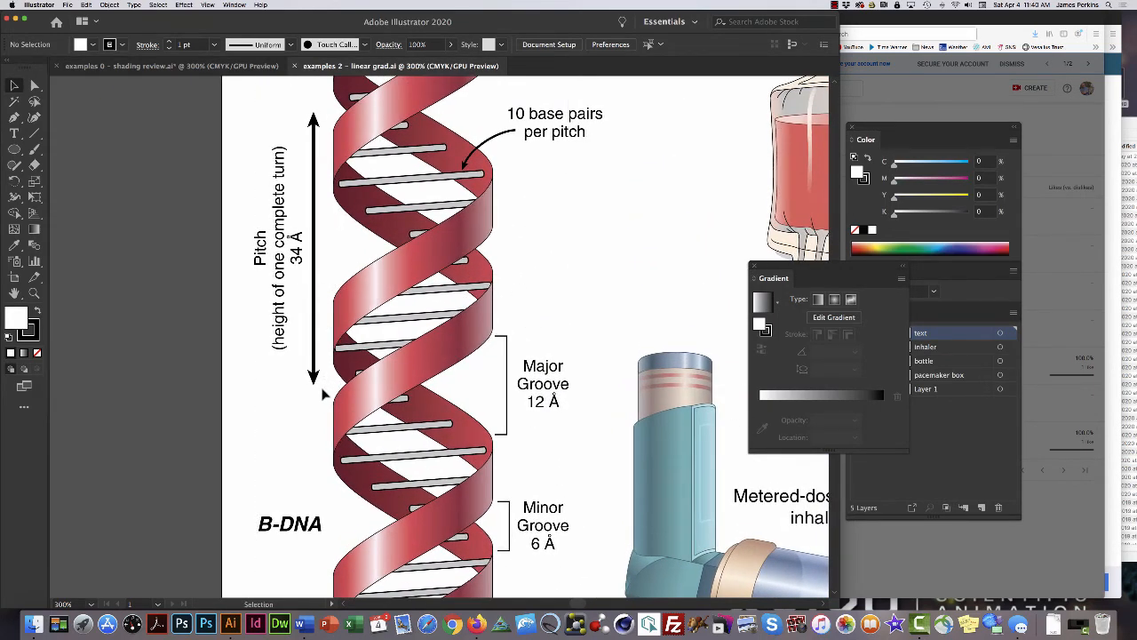
pyautogui.press('space')
pyautogui.moveTo(321, 391); pyautogui.dragTo(320, 475)
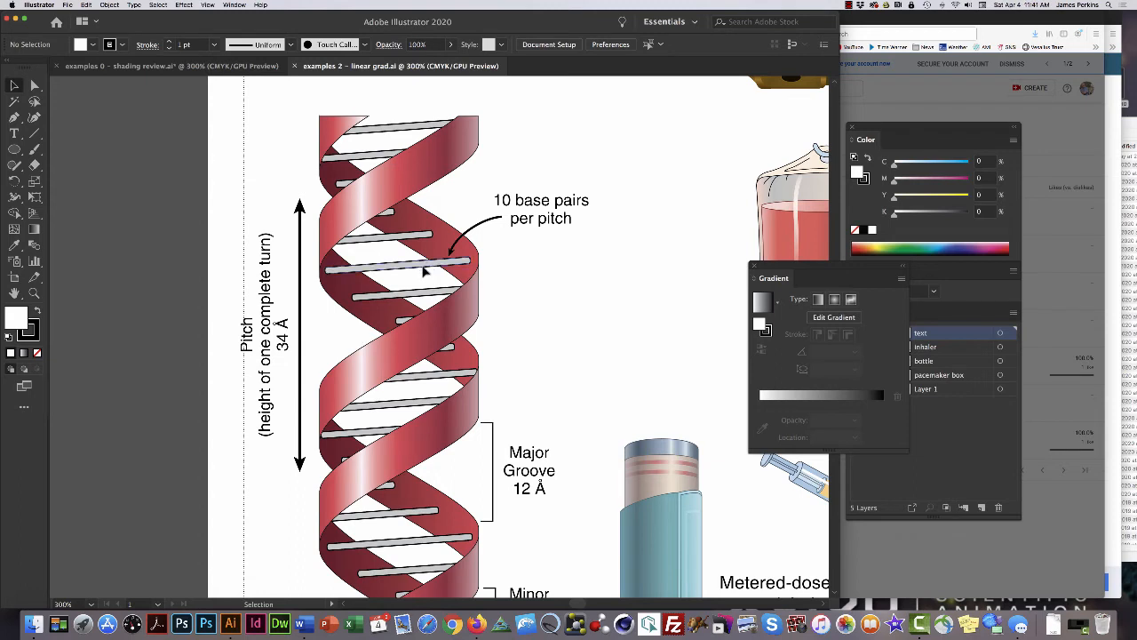
# Try moving a grey base-pair rung out of the helix, undo the move and deselect the rung.
pyautogui.moveTo(424, 273); pyautogui.dragTo(544, 274)
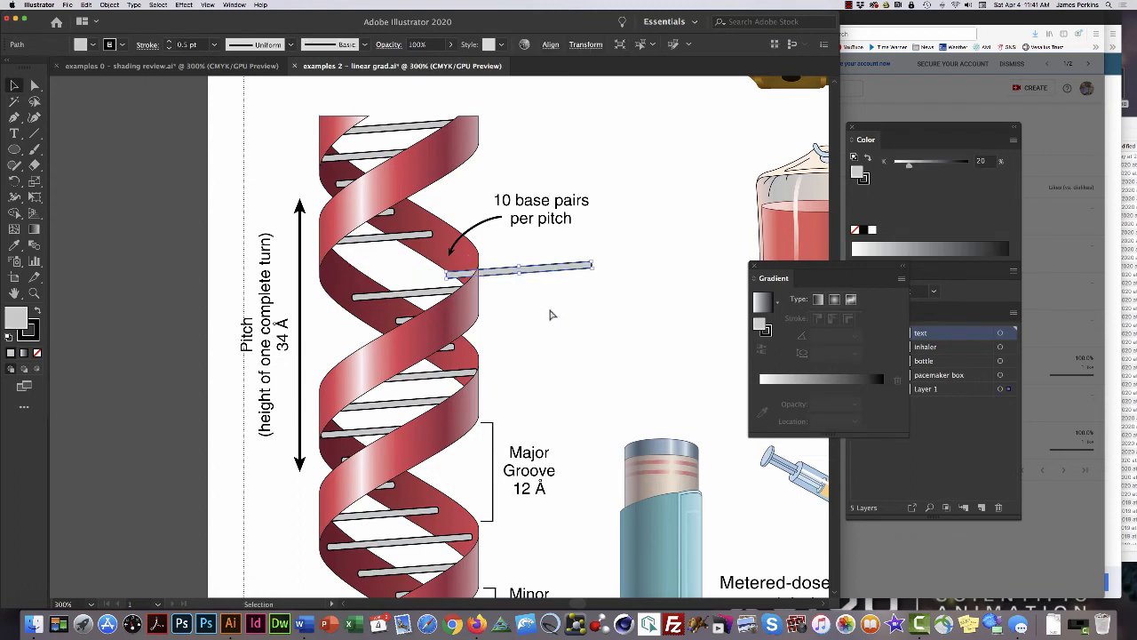
pyautogui.press('super+z')
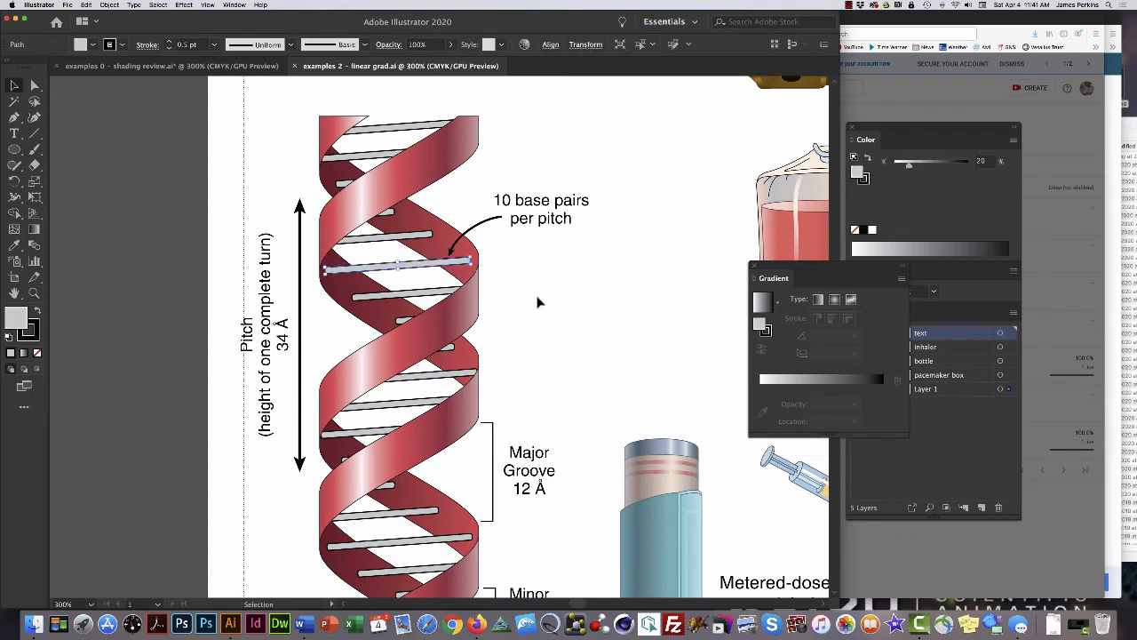
pyautogui.click(538, 303)
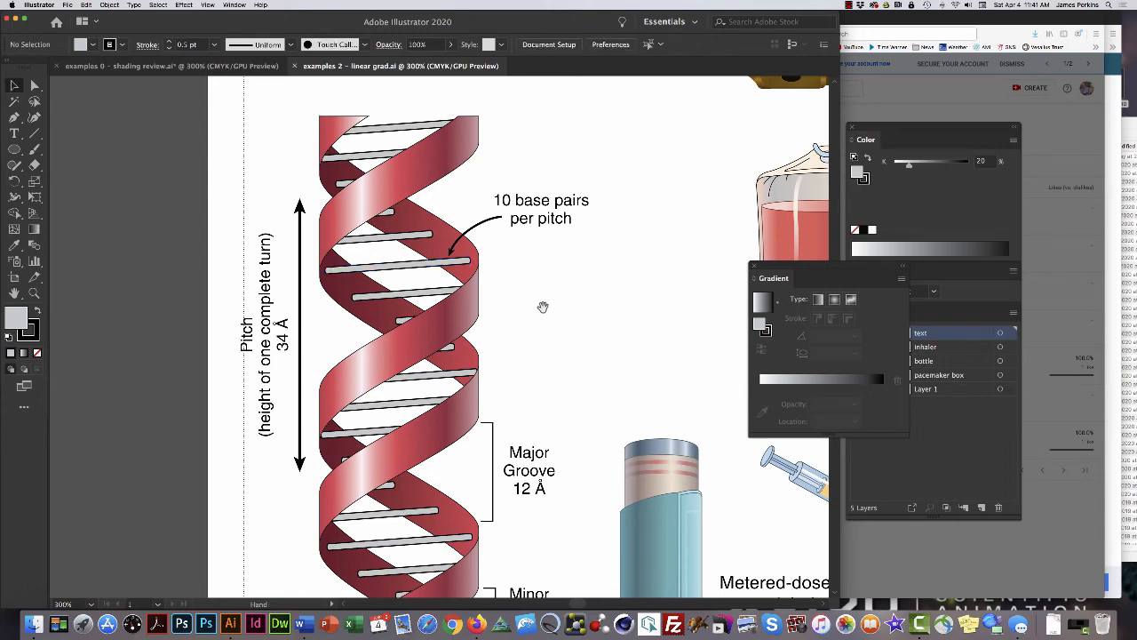
# Draw a long, thin horizontal rectangle beside the DNA helix using the front ribbon's 180° red linear gradient, and deselect it.
pyautogui.moveTo(540, 305); pyautogui.dragTo(470, 273)
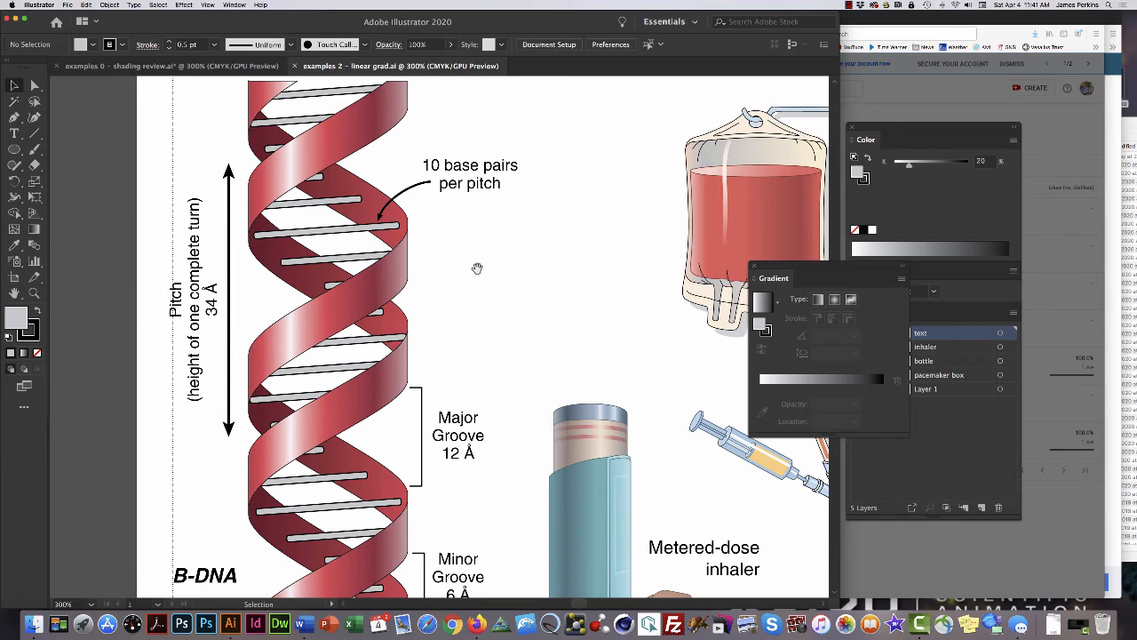
pyautogui.hscroll(2, 451, 285)
pyautogui.scroll(1, 451, 284)
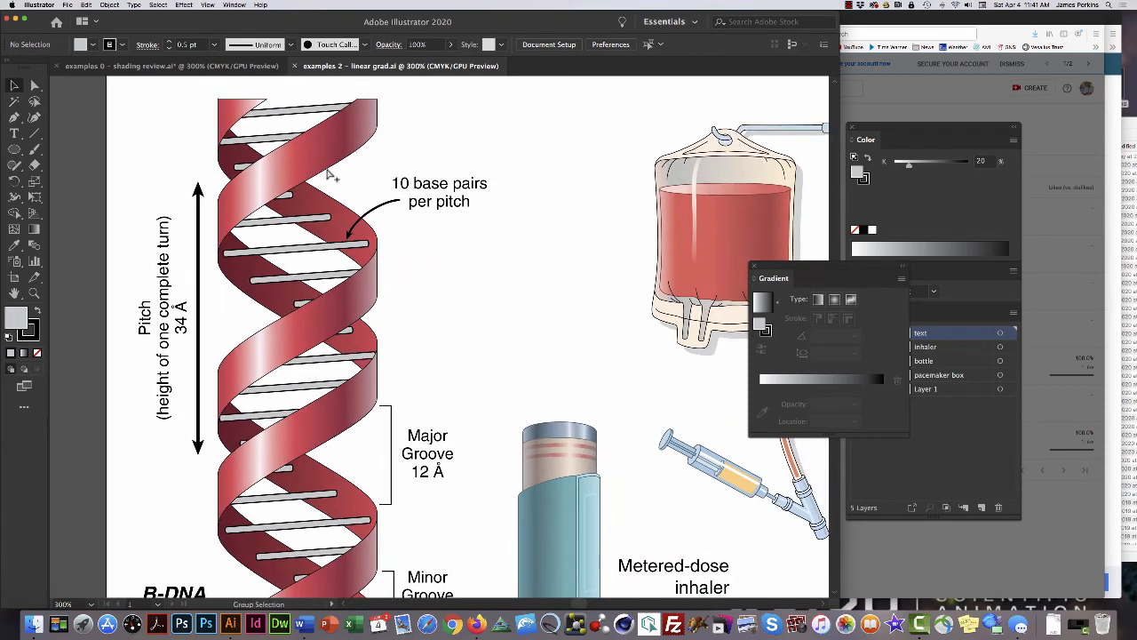
pyautogui.click(329, 177)
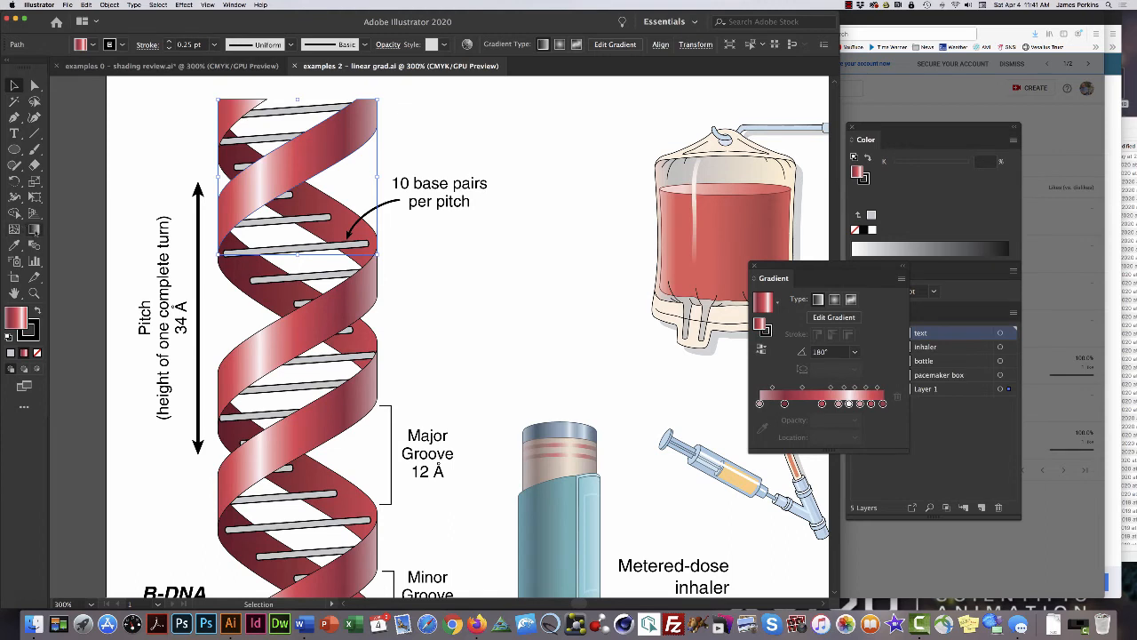
pyautogui.click(14, 150)
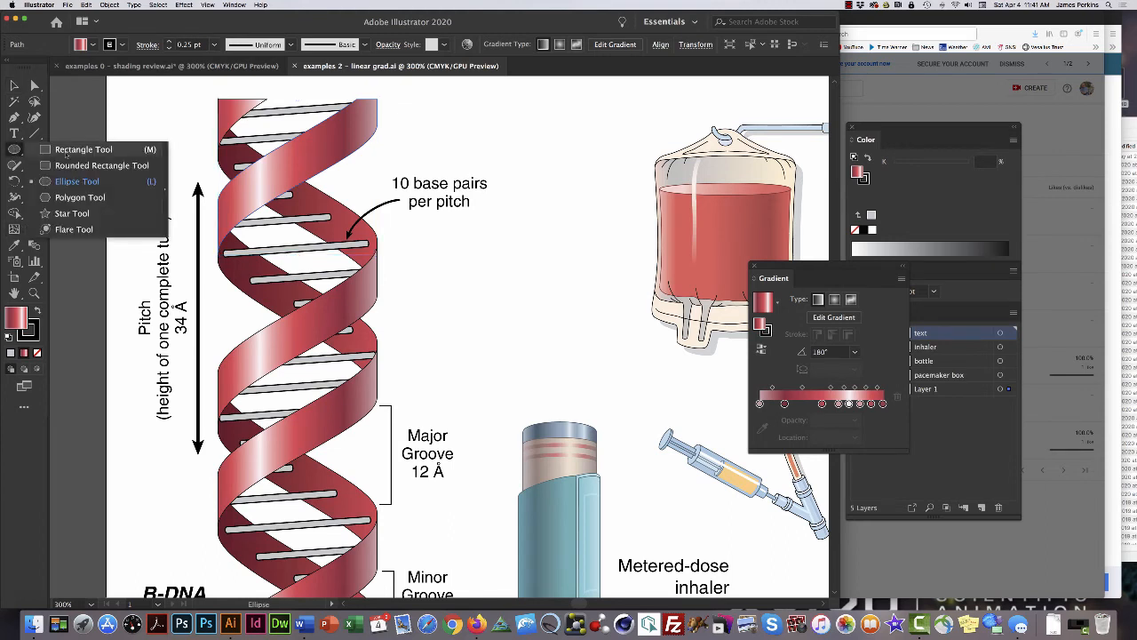
pyautogui.click(94, 149)
pyautogui.moveTo(430, 266); pyautogui.dragTo(598, 294)
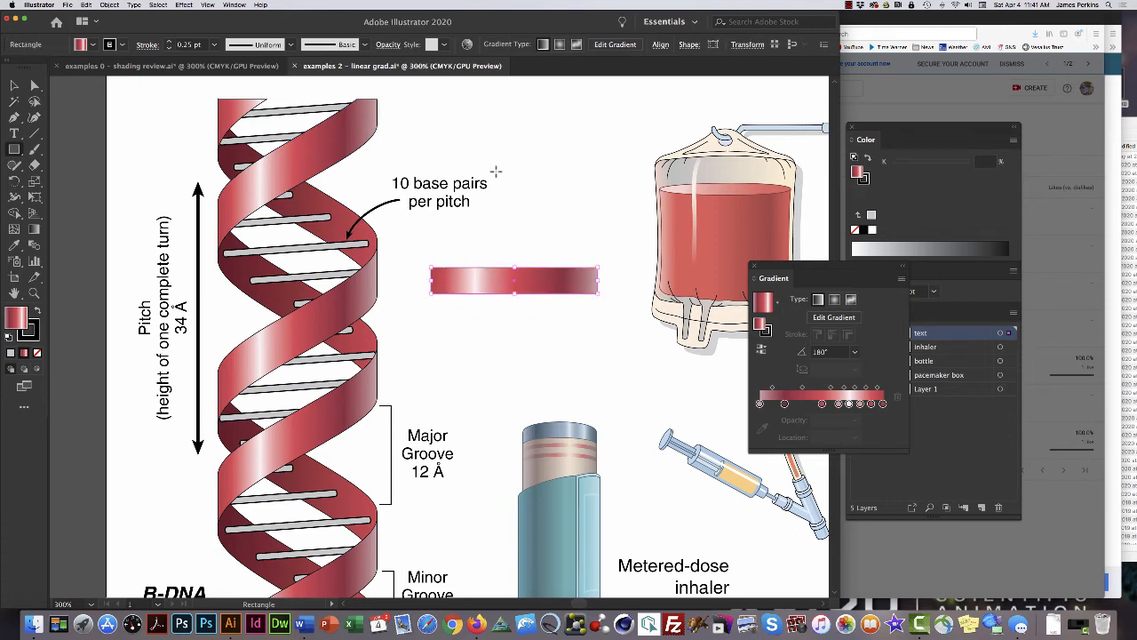
pyautogui.press('v')
pyautogui.click(571, 224)
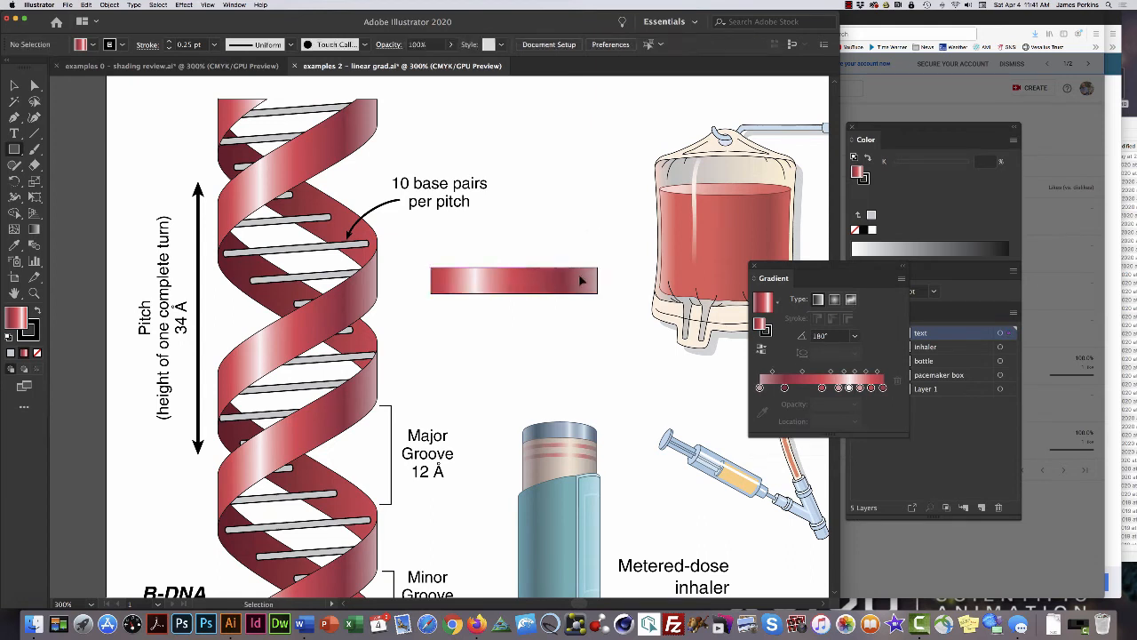
# Move the rectangle's right edge straight up to slant it into a diagonal strip matching the helix ribbon.
pyautogui.press('m')
pyautogui.press('a')
pyautogui.click(598, 281)
pyautogui.moveTo(598, 282); pyautogui.dragTo(586, 171)
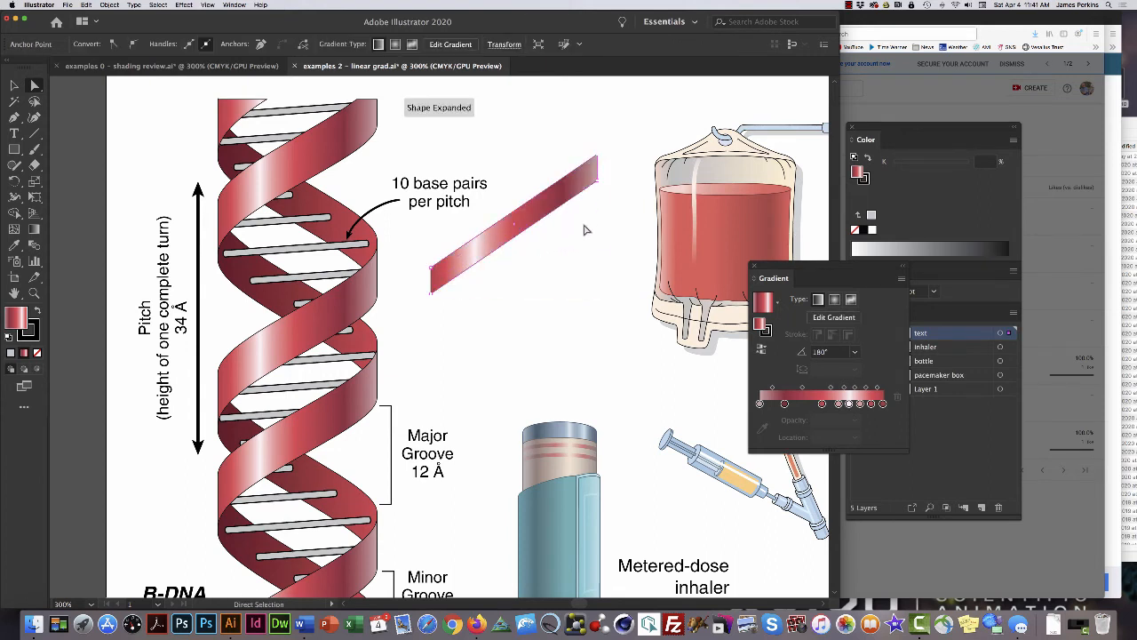
# Convert the upper corner at the strip's lower end to a smooth curve point with vertical handles, and deselect the strip.
pyautogui.scroll(1, 581, 239)
pyautogui.hscroll(1, 581, 239)
pyautogui.click(15, 119)
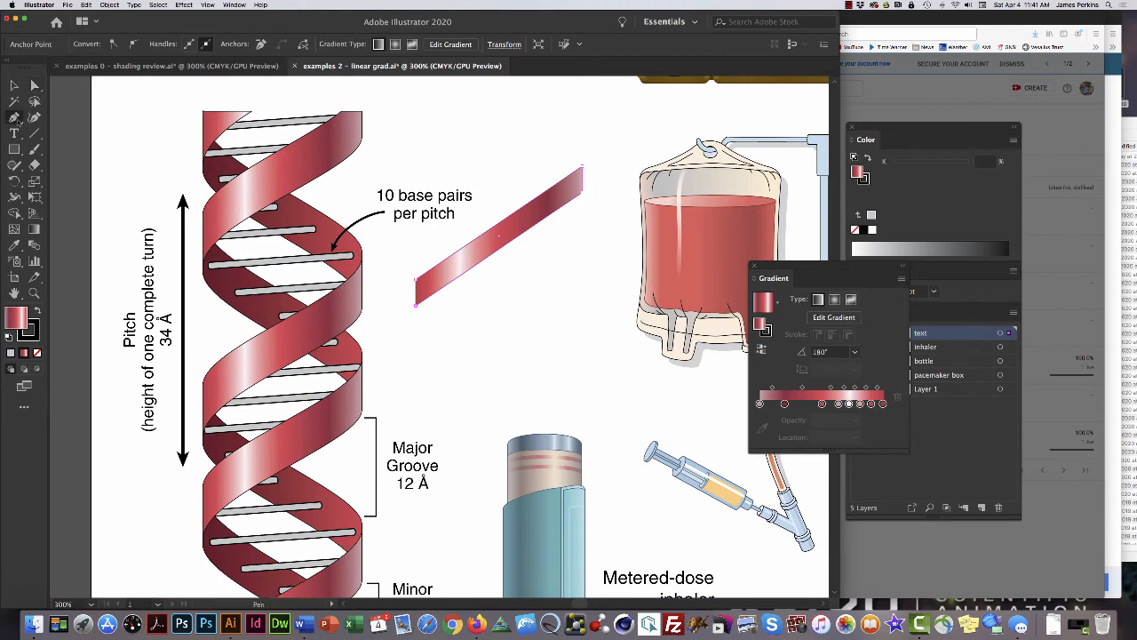
pyautogui.moveTo(16, 119); pyautogui.dragTo(88, 167)
pyautogui.moveTo(417, 284); pyautogui.dragTo(419, 325)
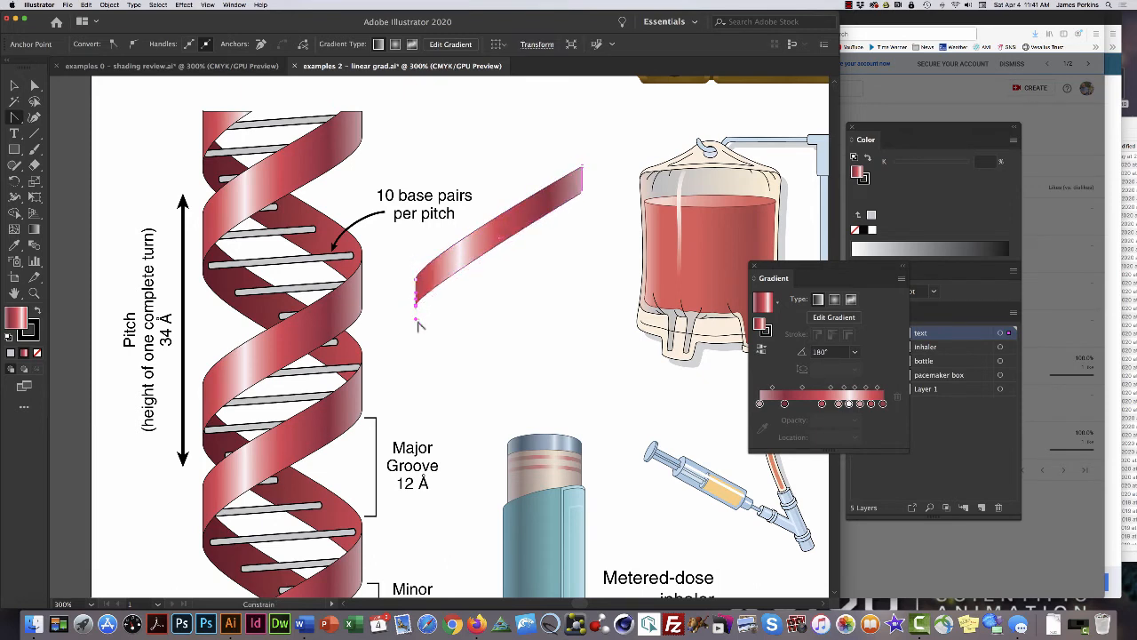
pyautogui.keyDown('super'); pyautogui.click(462, 297); pyautogui.keyUp('super')
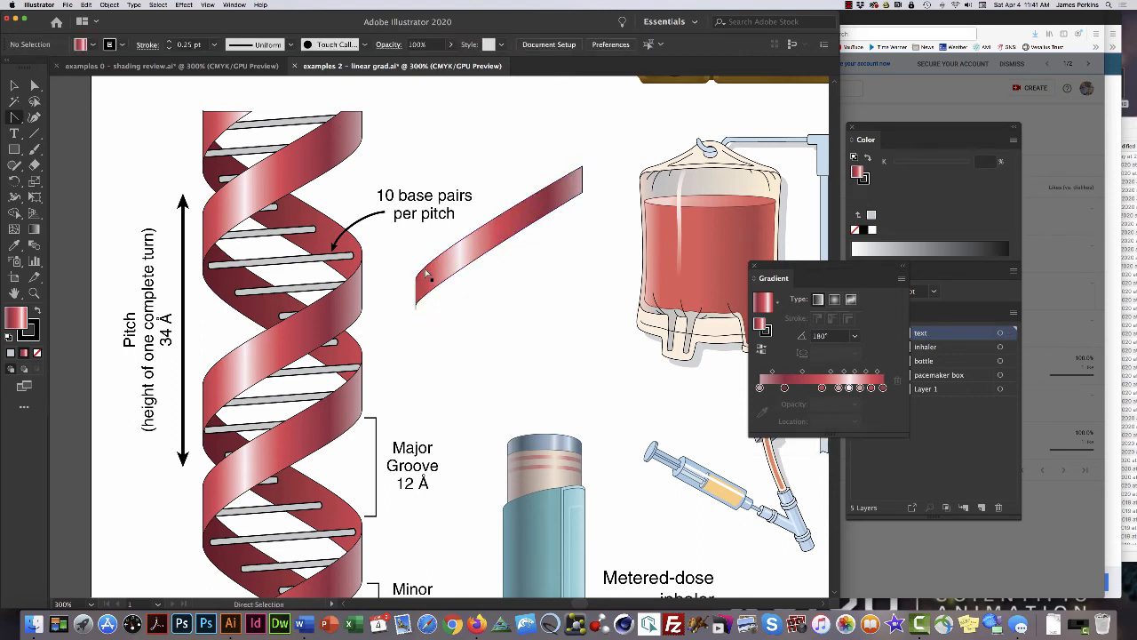
# Lengthen the upward handle of that curved corner and convert the corner below it to a matching curve.
pyautogui.click(426, 275)
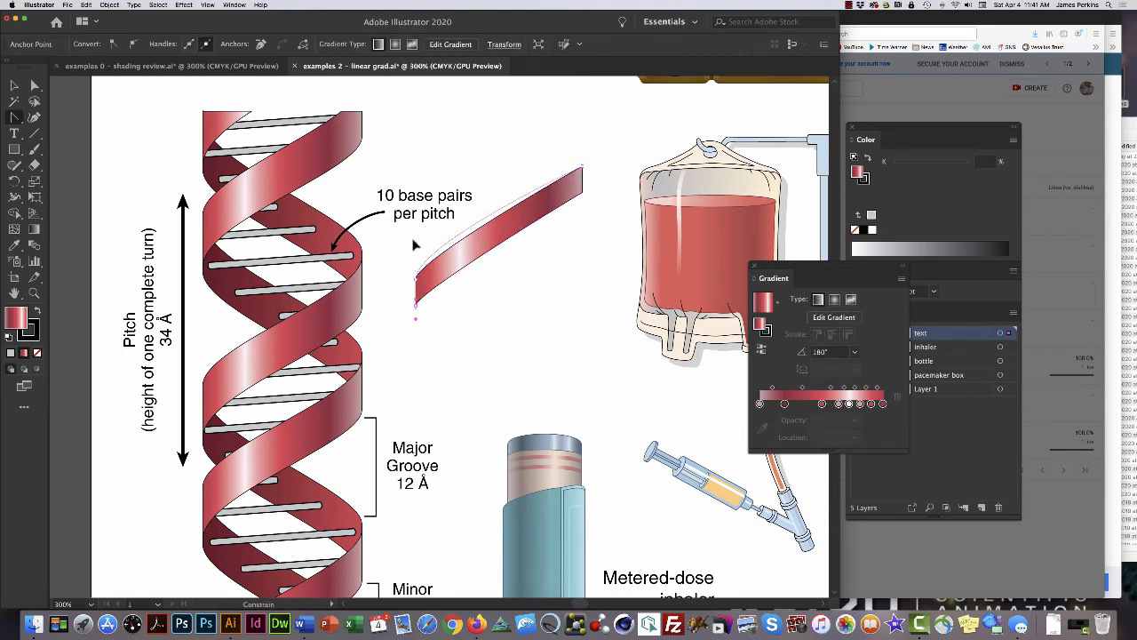
pyautogui.moveTo(413, 241); pyautogui.dragTo(416, 234)
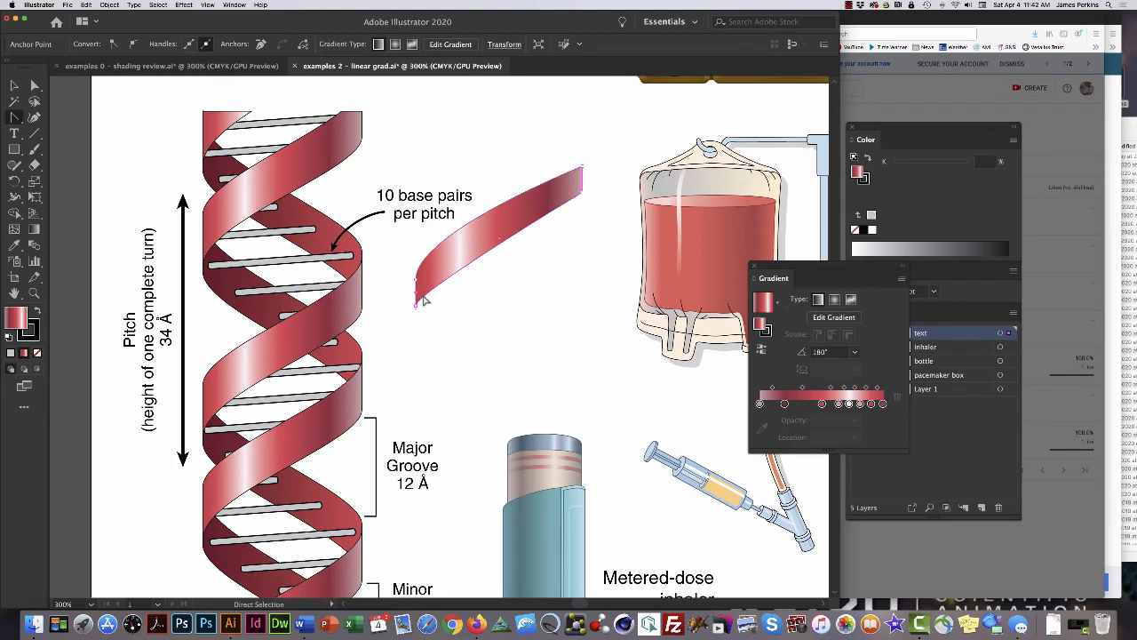
pyautogui.moveTo(416, 294); pyautogui.dragTo(416, 269)
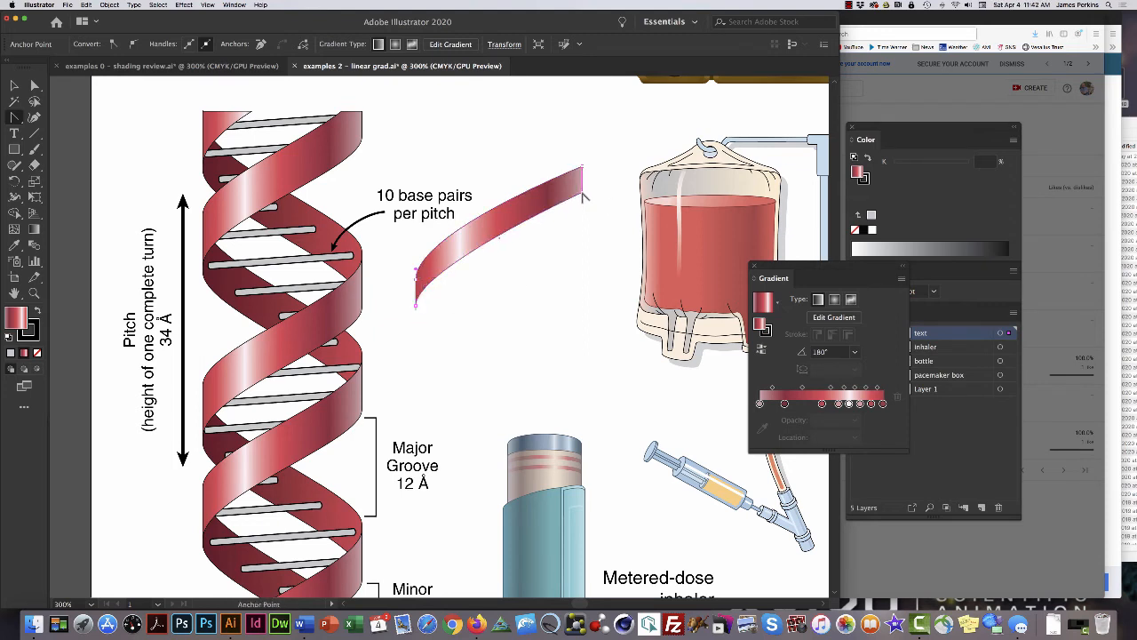
# Convert both corners at the strip's upper end to curve points with vertical handles, lengthen the lower corner's handle, and deselect the strip.
pyautogui.moveTo(581, 193); pyautogui.dragTo(583, 220)
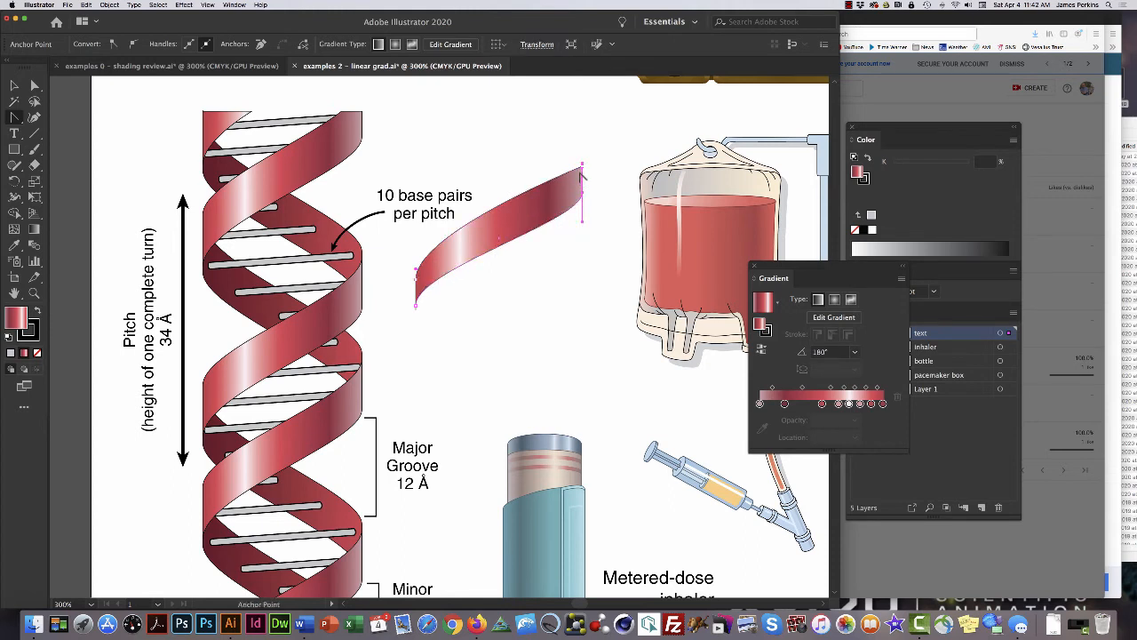
pyautogui.moveTo(581, 169); pyautogui.dragTo(582, 141)
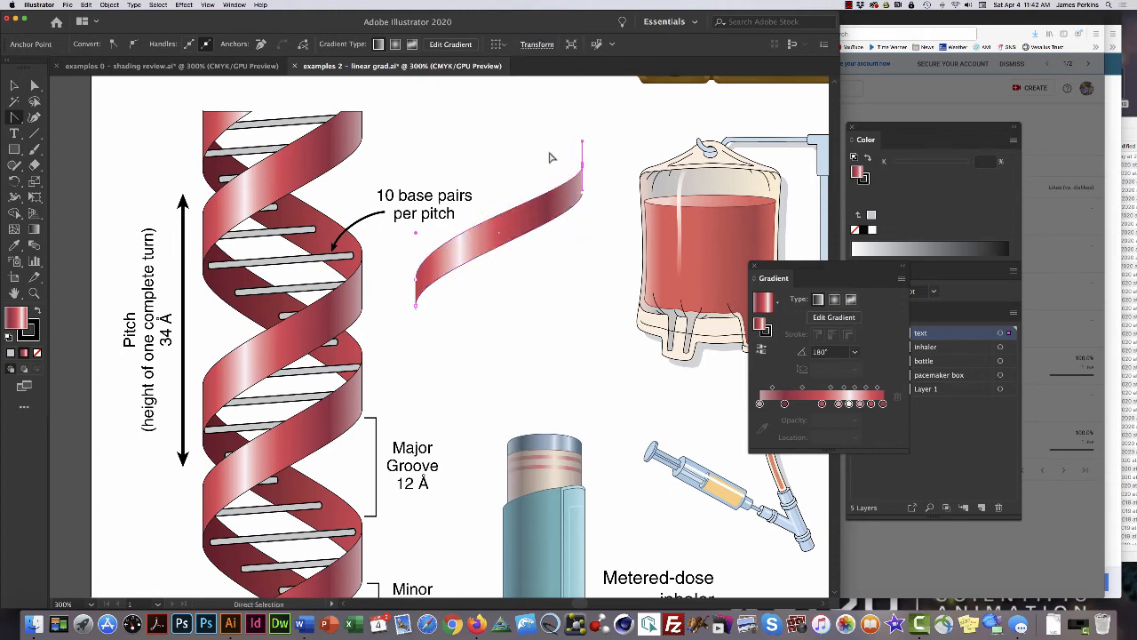
pyautogui.keyDown('super'); pyautogui.click(549, 154); pyautogui.keyUp('super')
pyautogui.keyDown('super'); pyautogui.click(571, 214); pyautogui.keyUp('super')
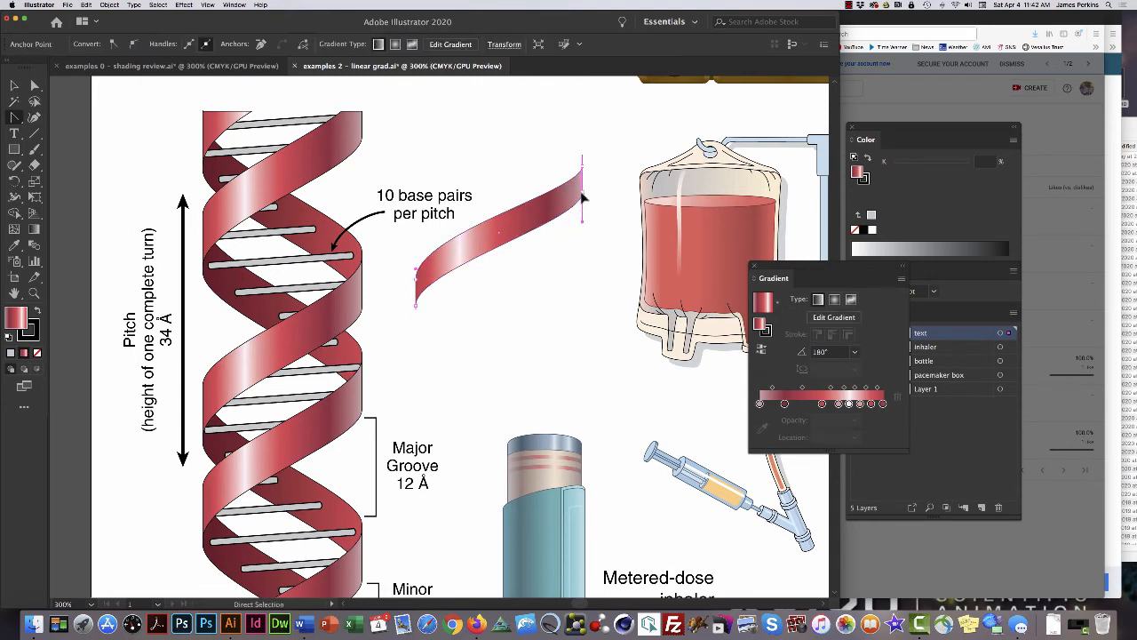
pyautogui.moveTo(582, 193); pyautogui.dragTo(582, 232)
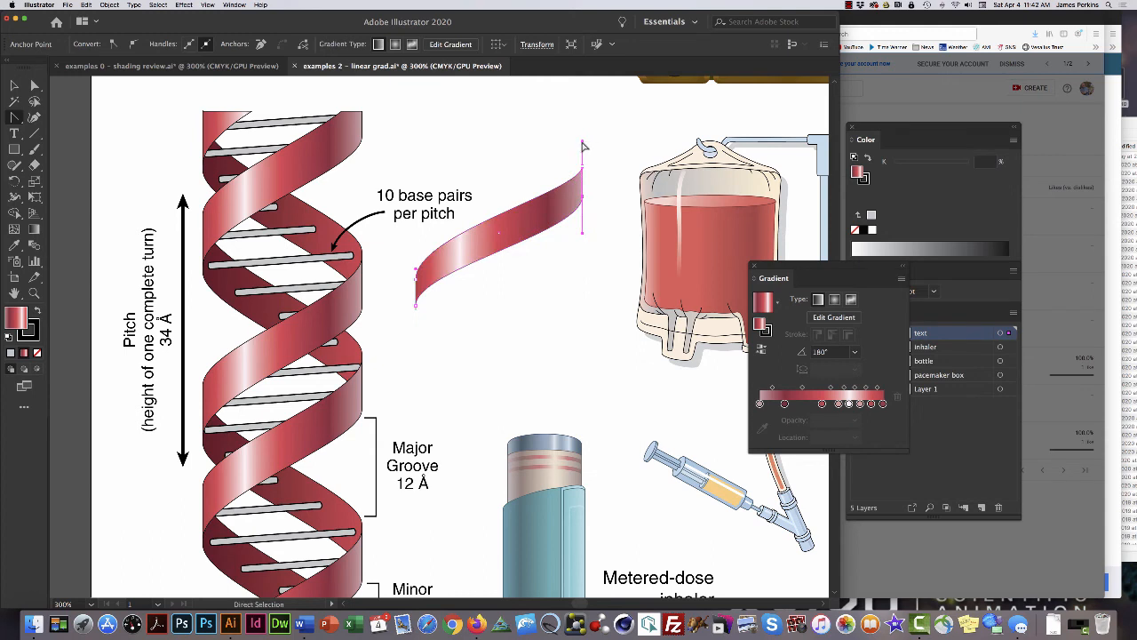
pyautogui.click(551, 168)
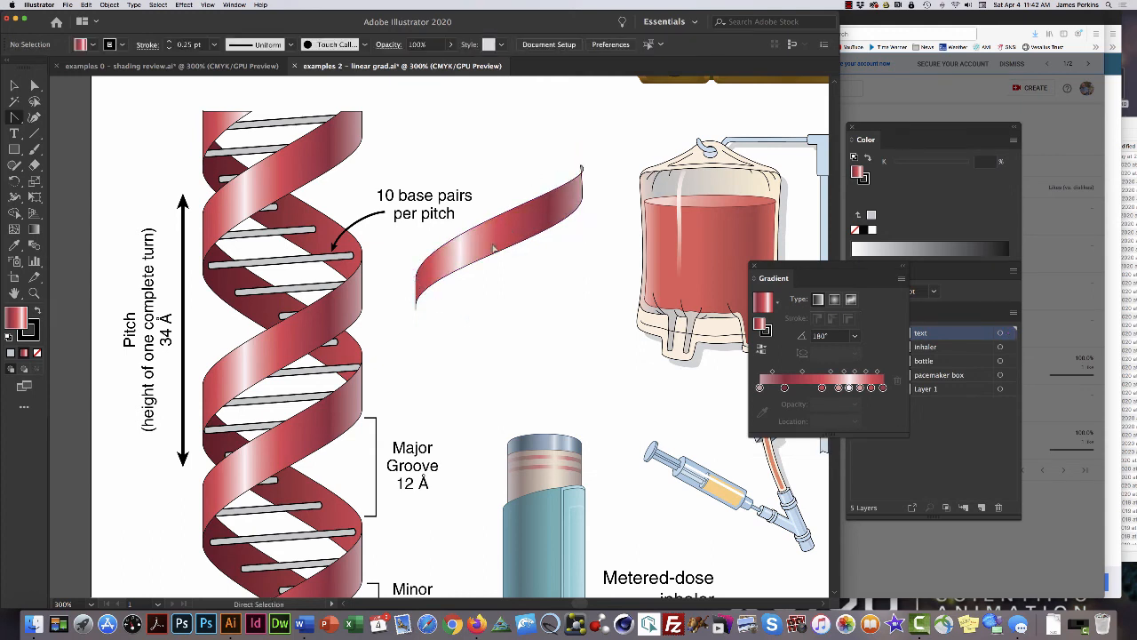
# Delete the practice ribbon strip beside the DNA helix.
pyautogui.click(534, 238)
pyautogui.press('Delete')
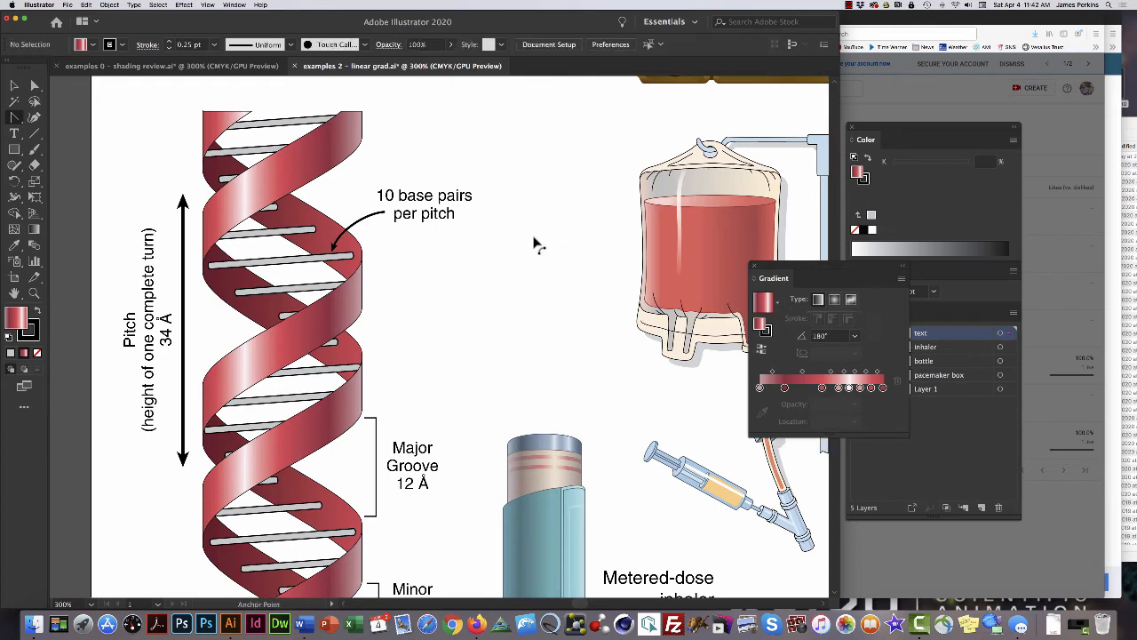
# Pull the short silver collar and the long silver shaft off the gold-handled instrument, placing both above its tip.
pyautogui.press('space')
pyautogui.moveTo(549, 224); pyautogui.dragTo(495, 296)
pyautogui.moveTo(536, 246); pyautogui.dragTo(481, 313)
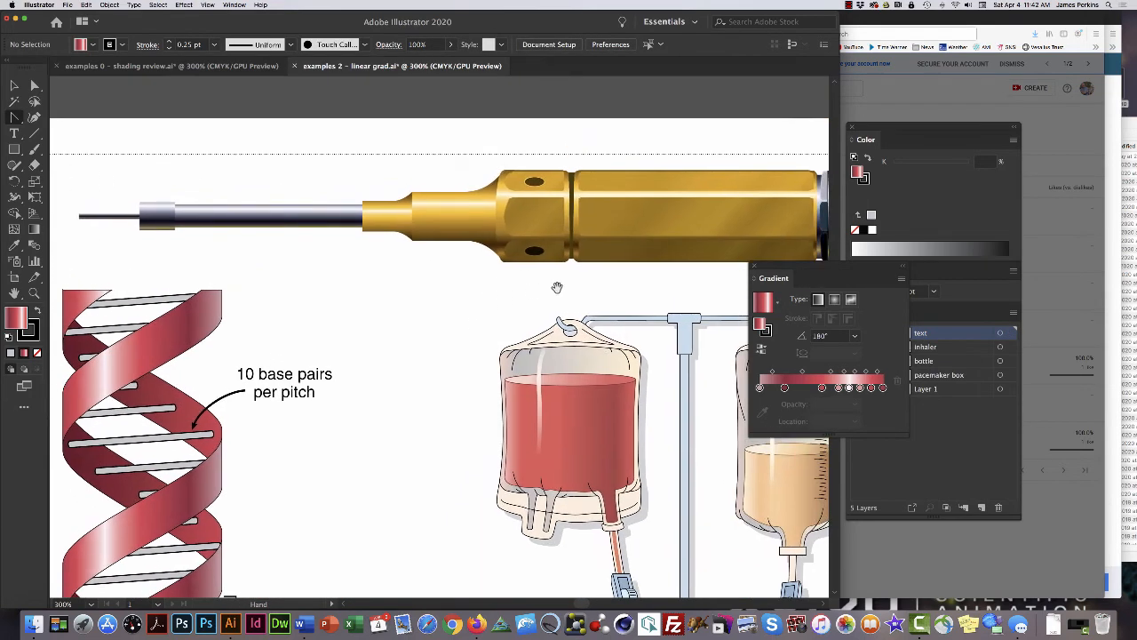
pyautogui.moveTo(557, 288); pyautogui.dragTo(385, 329)
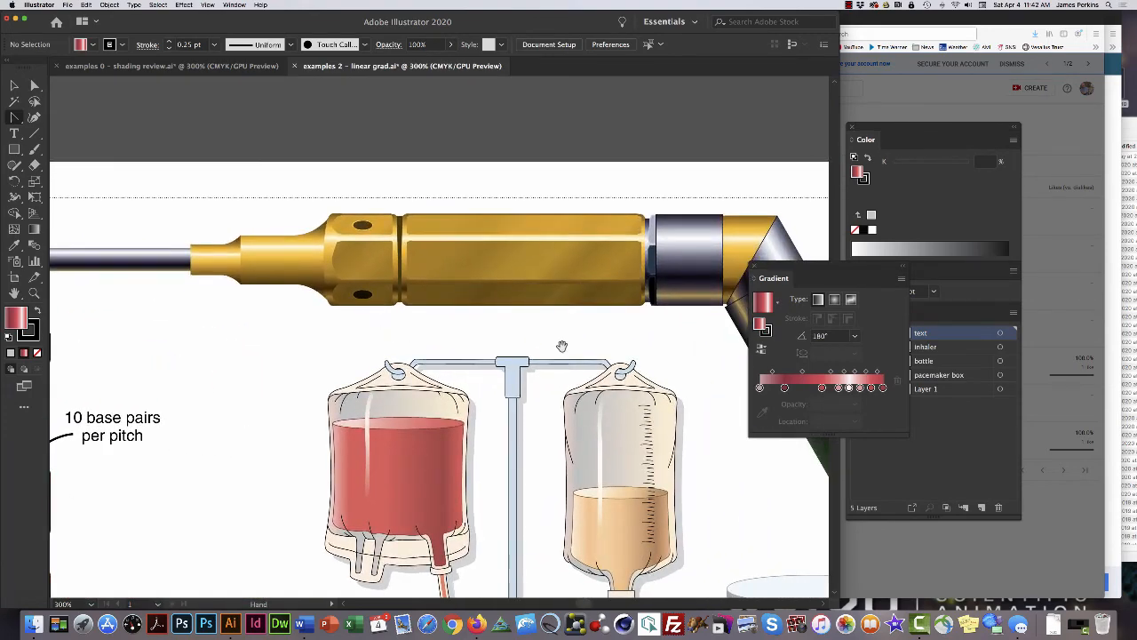
pyautogui.moveTo(563, 346); pyautogui.dragTo(510, 337)
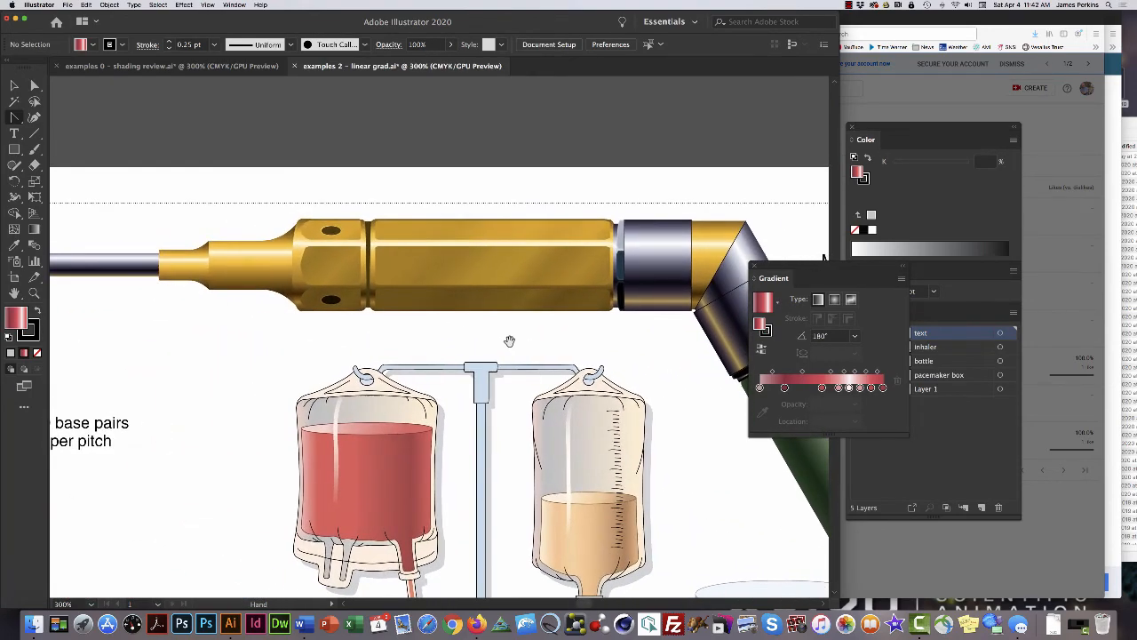
pyautogui.moveTo(390, 347); pyautogui.dragTo(593, 375)
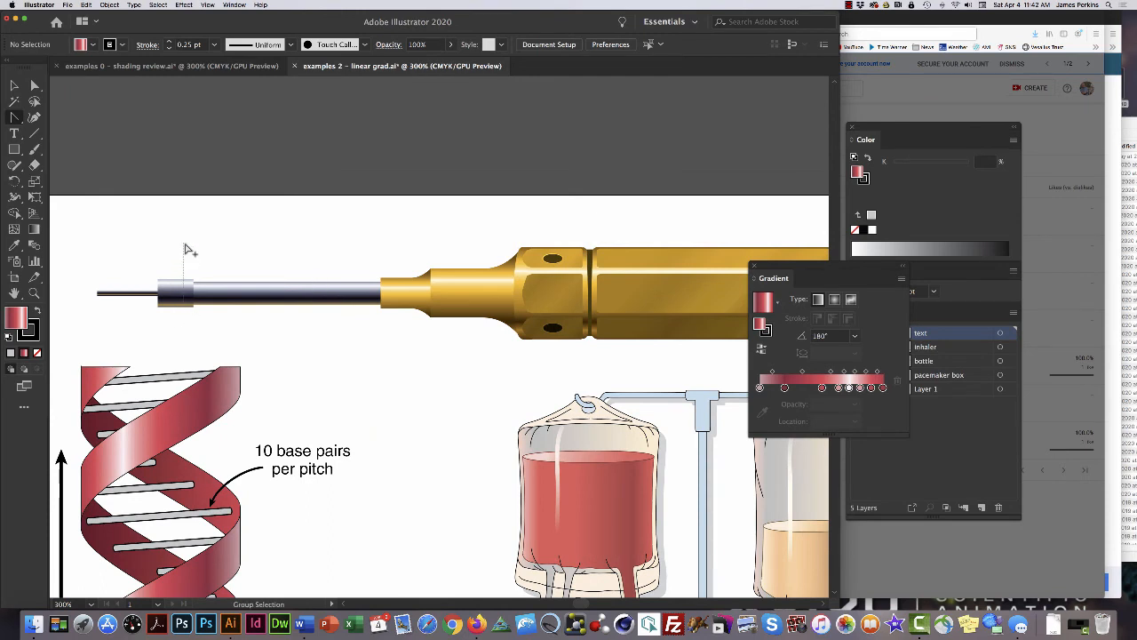
pyautogui.keyDown('super'); pyautogui.click(184, 280); pyautogui.keyUp('super')
pyautogui.keyDown('super'); pyautogui.click(182, 261); pyautogui.keyUp('super')
pyautogui.moveTo(184, 283); pyautogui.dragTo(179, 235)
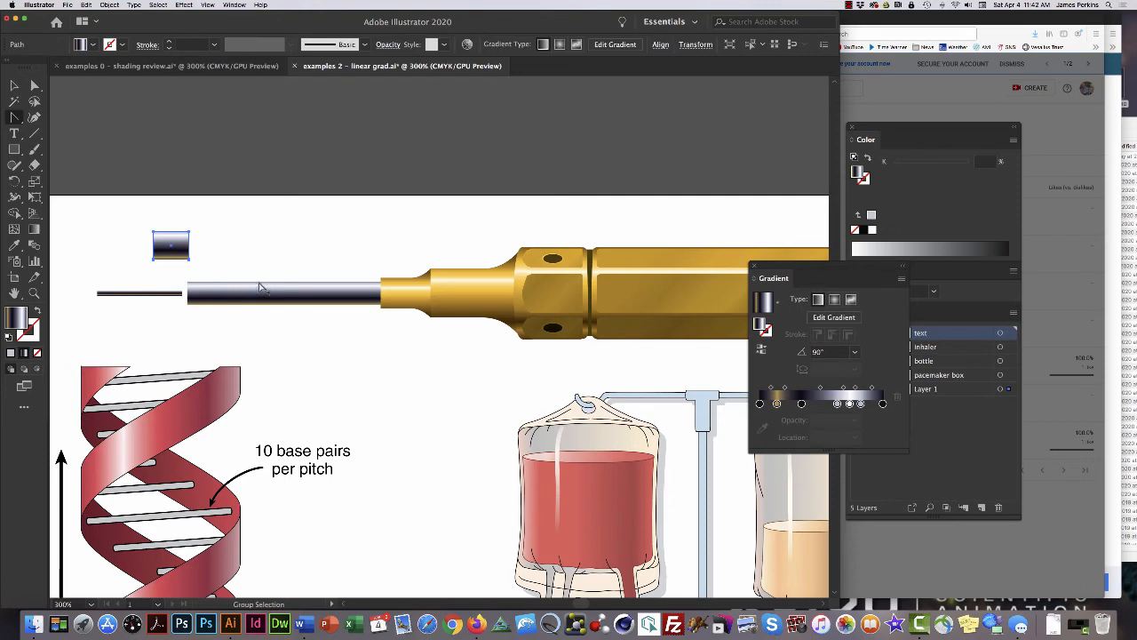
pyautogui.moveTo(260, 287); pyautogui.dragTo(289, 222)
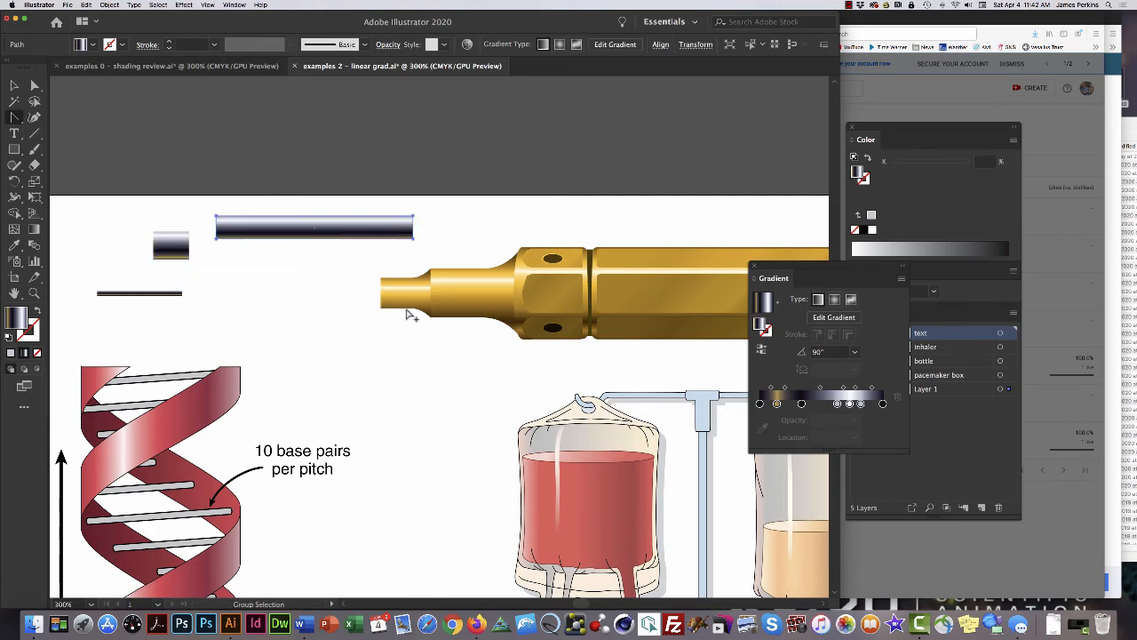
# Move the two flared gold sections below the instrument, and the rounded gold disc and thin gold ring above it.
pyautogui.moveTo(404, 313); pyautogui.dragTo(318, 346)
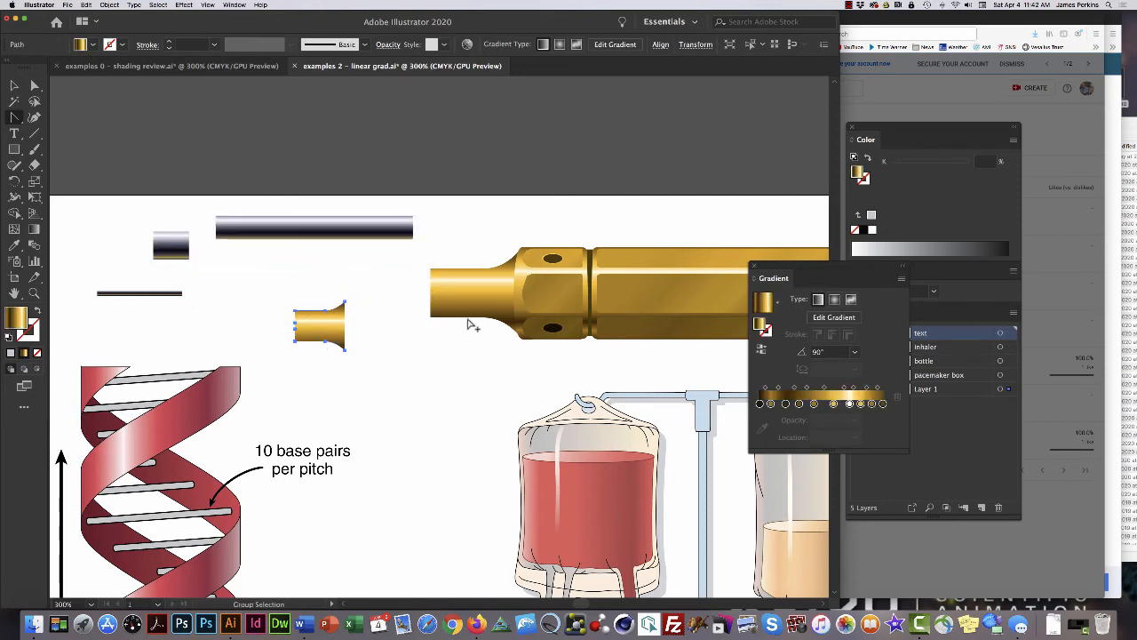
pyautogui.moveTo(469, 324); pyautogui.dragTo(423, 365)
pyautogui.moveTo(515, 308); pyautogui.dragTo(449, 228)
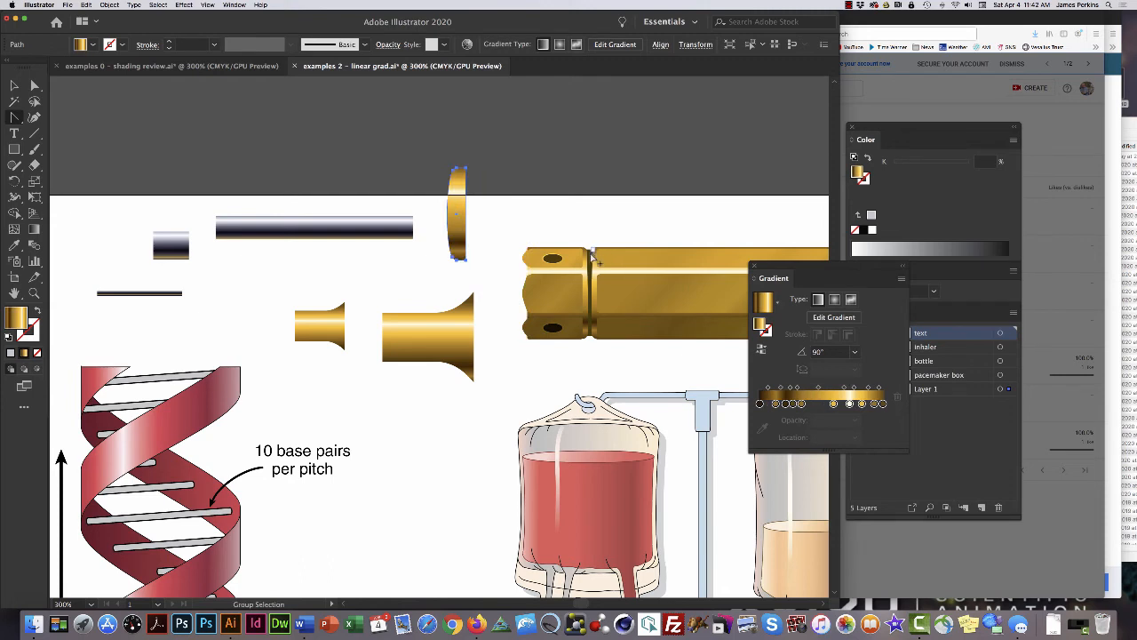
pyautogui.moveTo(590, 261); pyautogui.dragTo(587, 147)
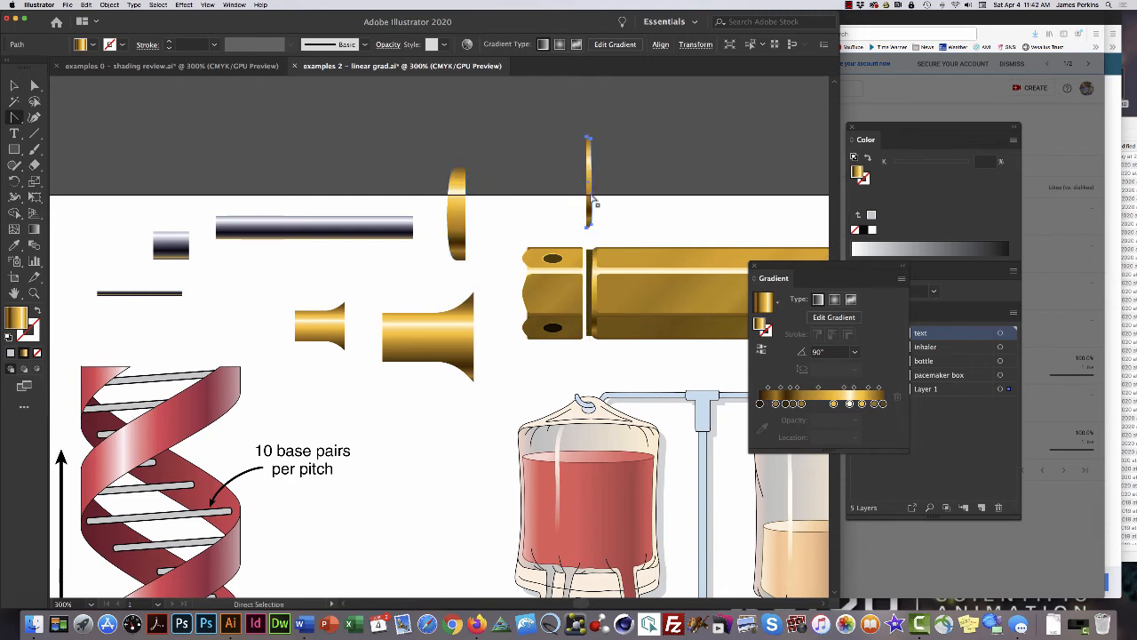
# Separate the collar's upper facet and underlying gold cylinder, and move the larger flared section and rounded disc clear of the cylinder.
pyautogui.click(582, 267)
pyautogui.moveTo(583, 272); pyautogui.dragTo(514, 278)
pyautogui.click(582, 271)
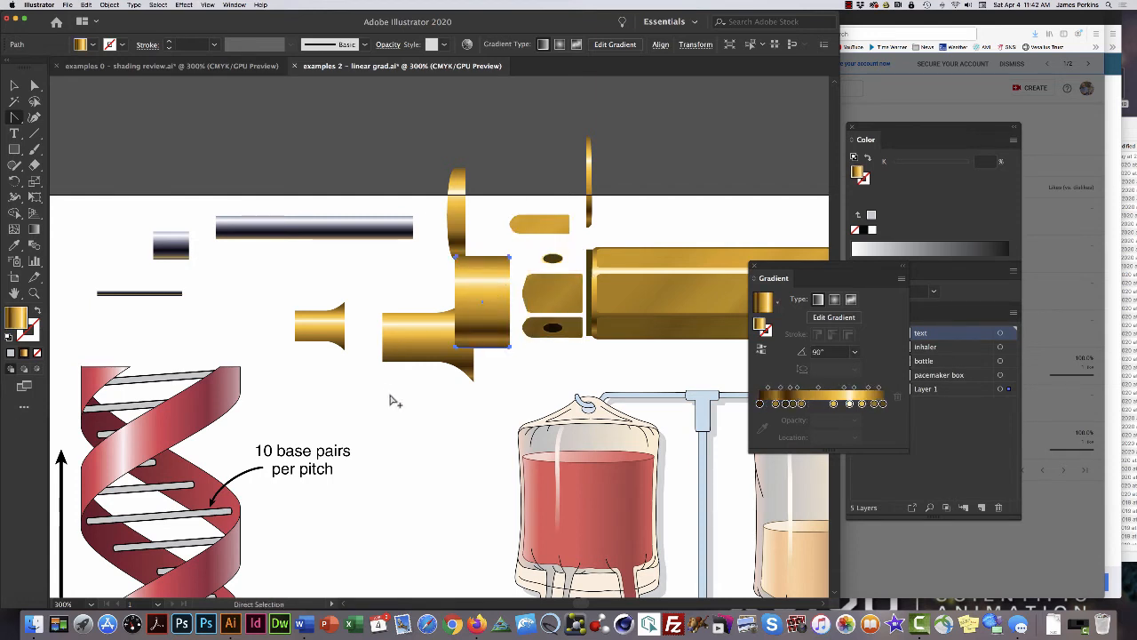
pyautogui.moveTo(427, 364); pyautogui.dragTo(398, 416)
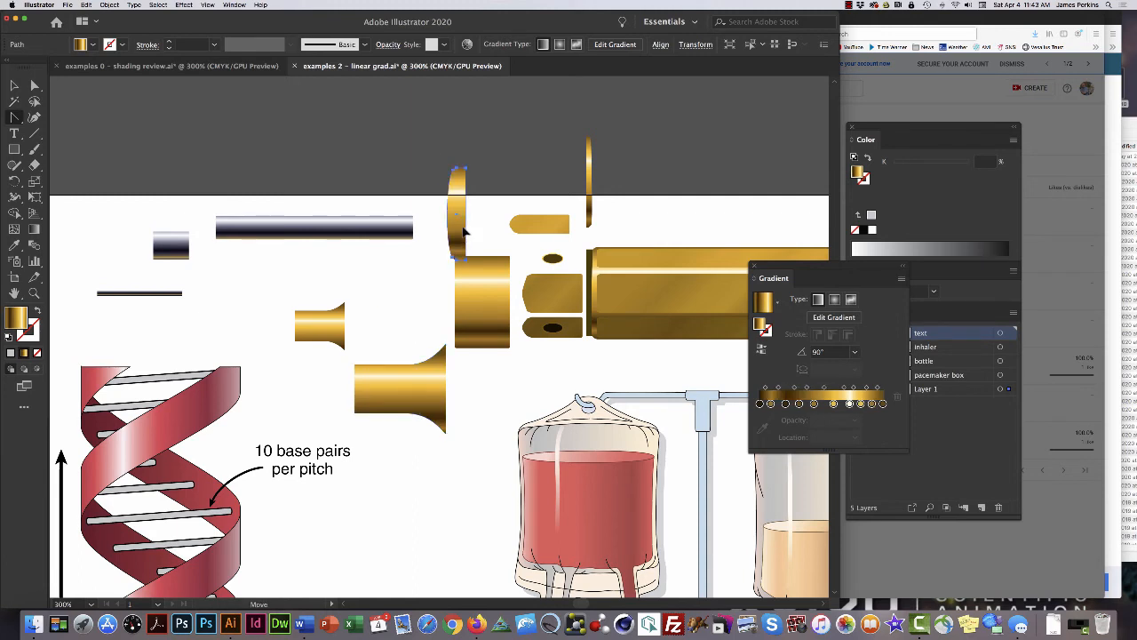
pyautogui.moveTo(460, 251); pyautogui.dragTo(437, 234)
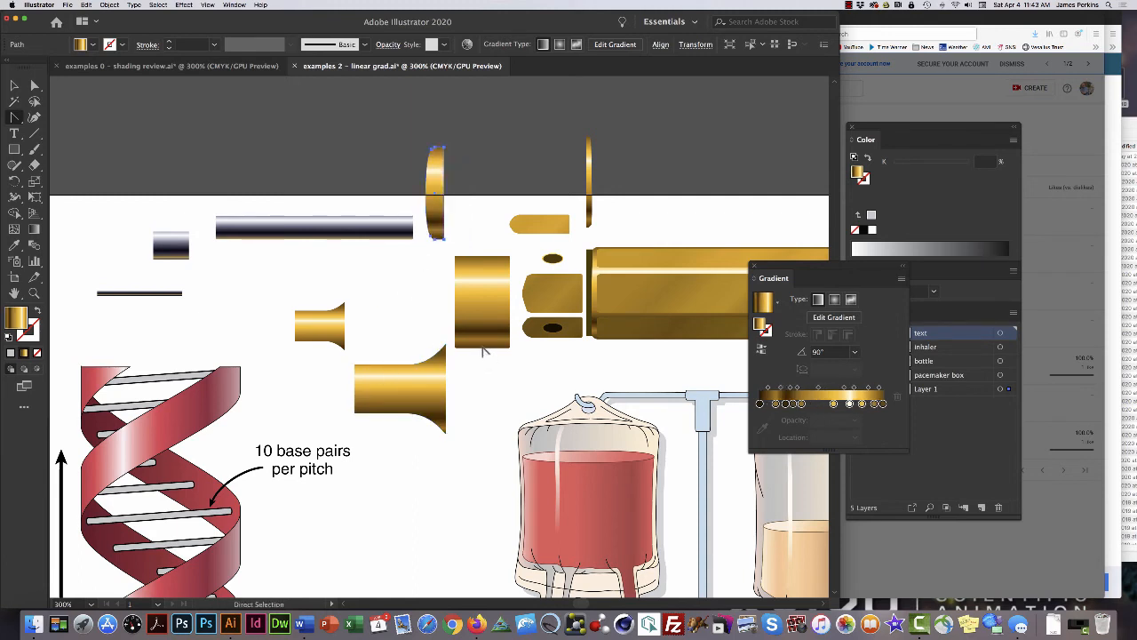
# Place the Gradient panel close to the gold cylinder so its color bar can be compared with the cylinder's banding.
pyautogui.press('z')
pyautogui.click(484, 309)
pyautogui.click(451, 320)
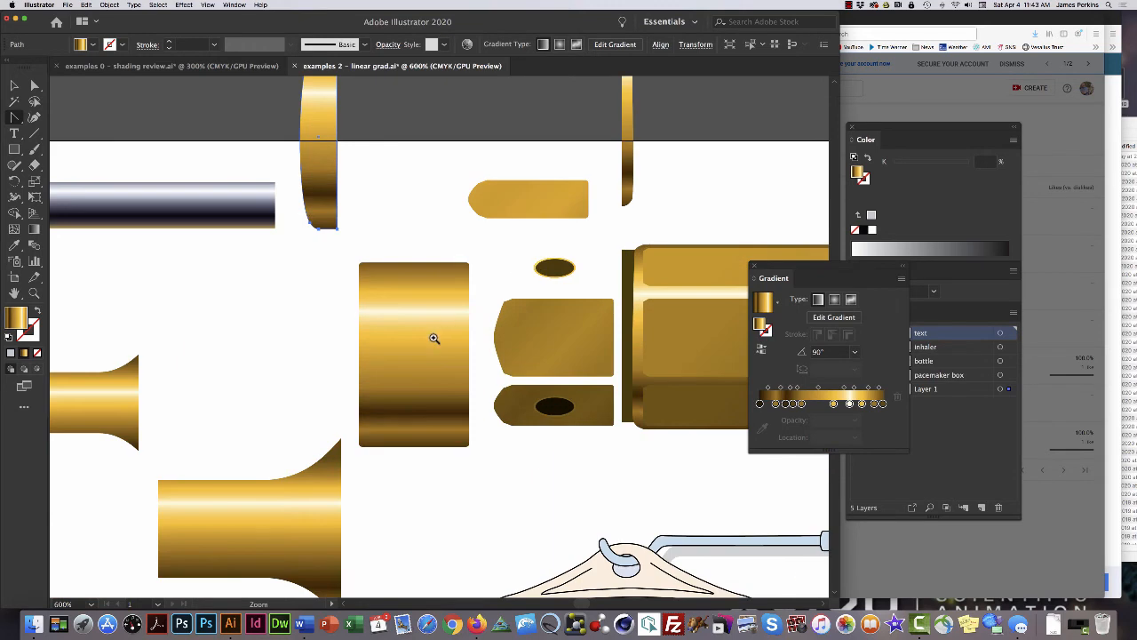
pyautogui.click(433, 338)
pyautogui.scroll(-3, 436, 335)
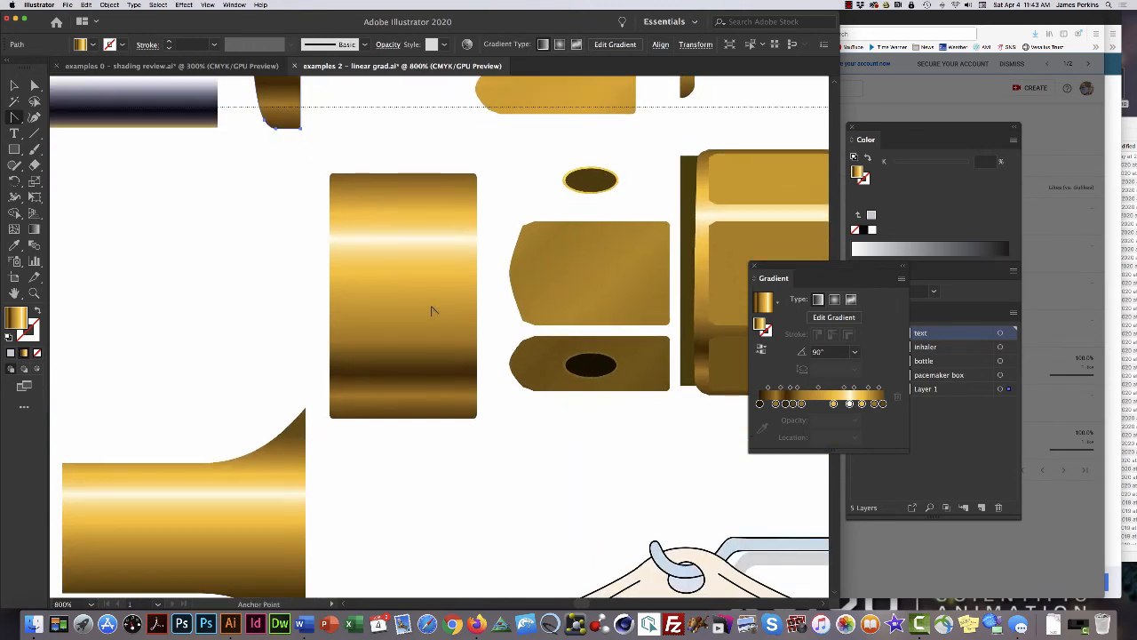
pyautogui.moveTo(793, 266)
pyautogui.mouseDown()
pyautogui.moveTo(572, 275)
pyautogui.moveTo(629, 280)
pyautogui.mouseUp()
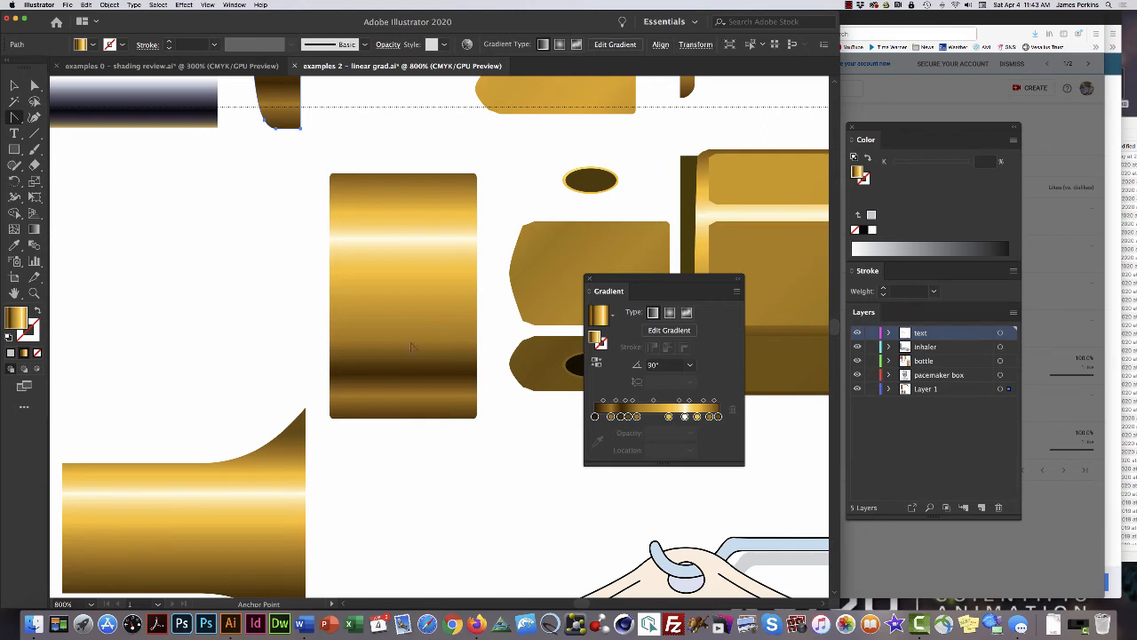
pyautogui.press('v')
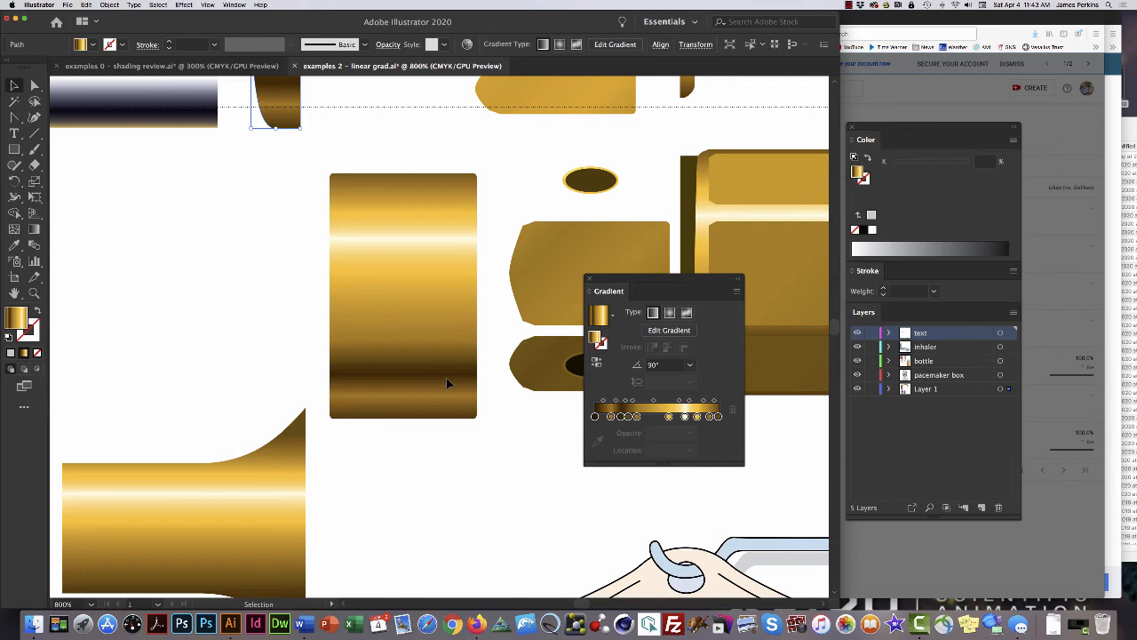
pyautogui.moveTo(490, 362); pyautogui.dragTo(461, 392)
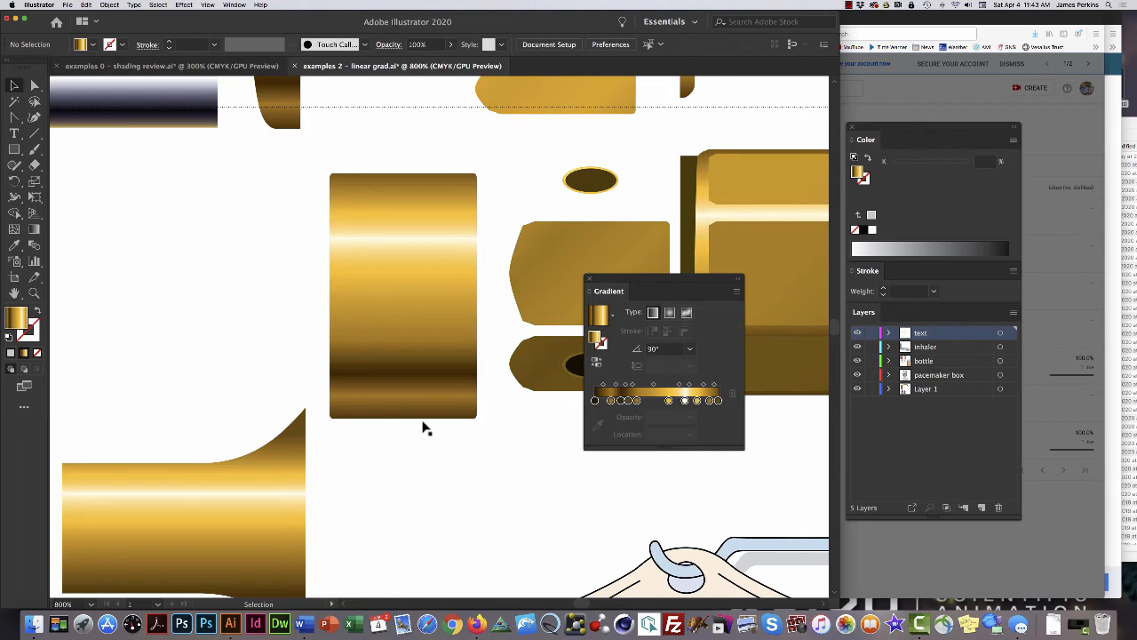
pyautogui.press('super+a')
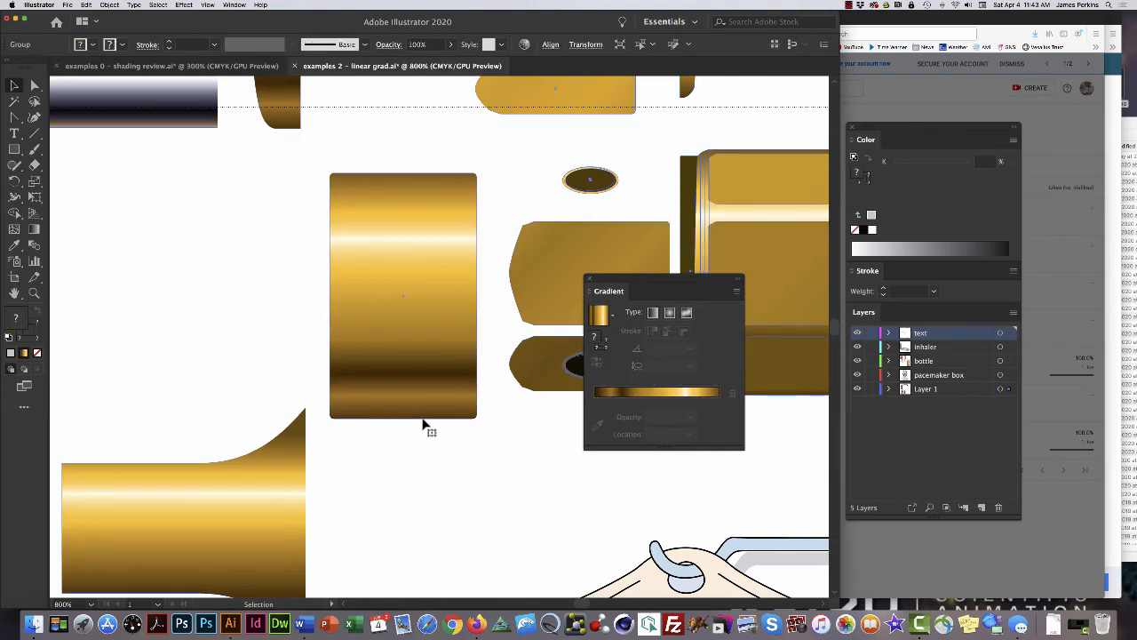
pyautogui.click(446, 477)
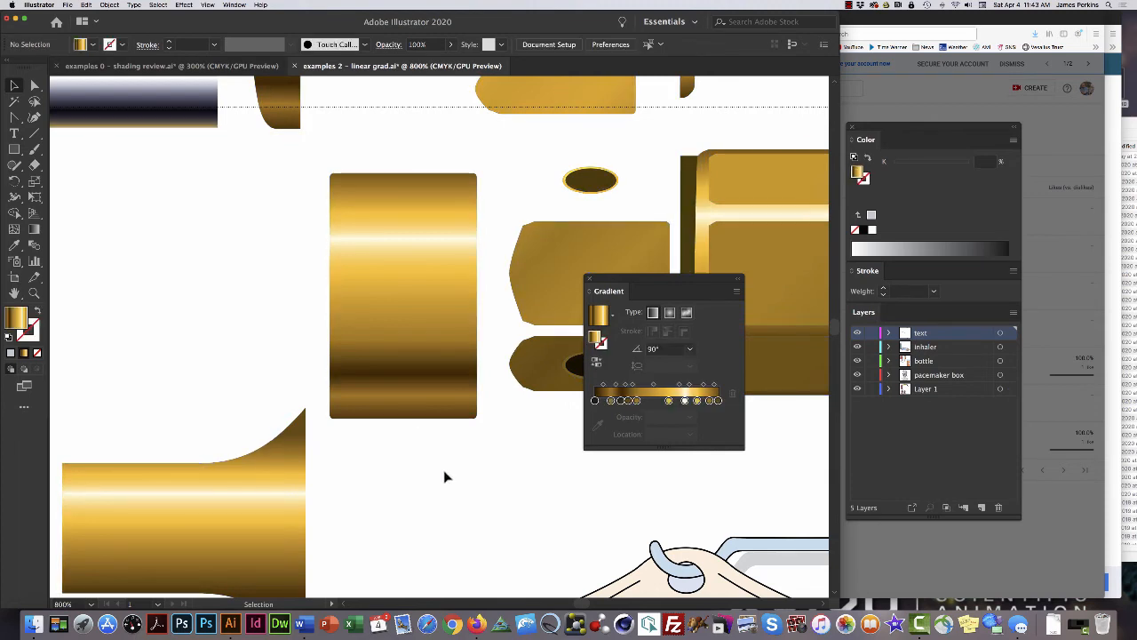
# Examine the gold cylinder's linear gradient by checking the colors of its highlight, yellow and dark brown stops, and deselect the cylinder.
pyautogui.press('a')
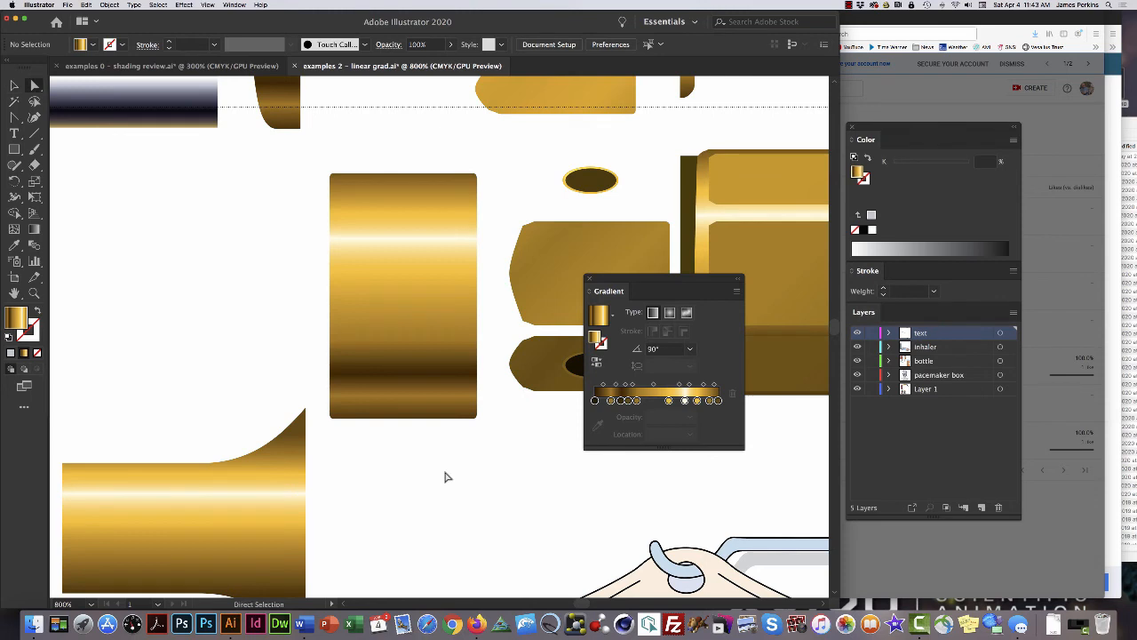
pyautogui.click(446, 422)
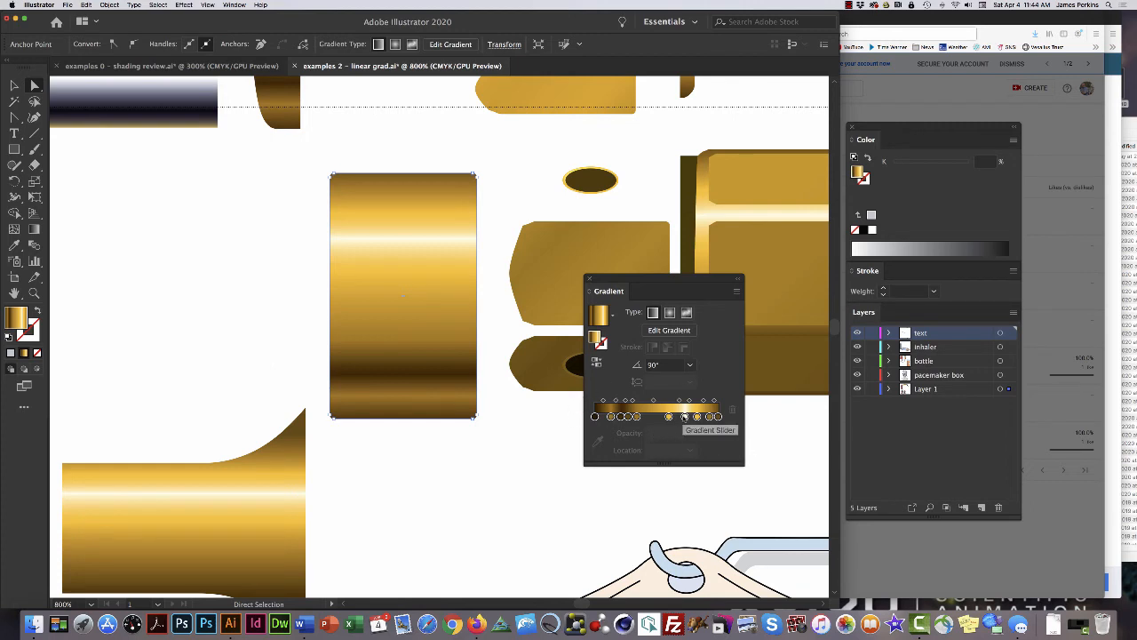
pyautogui.click(684, 415)
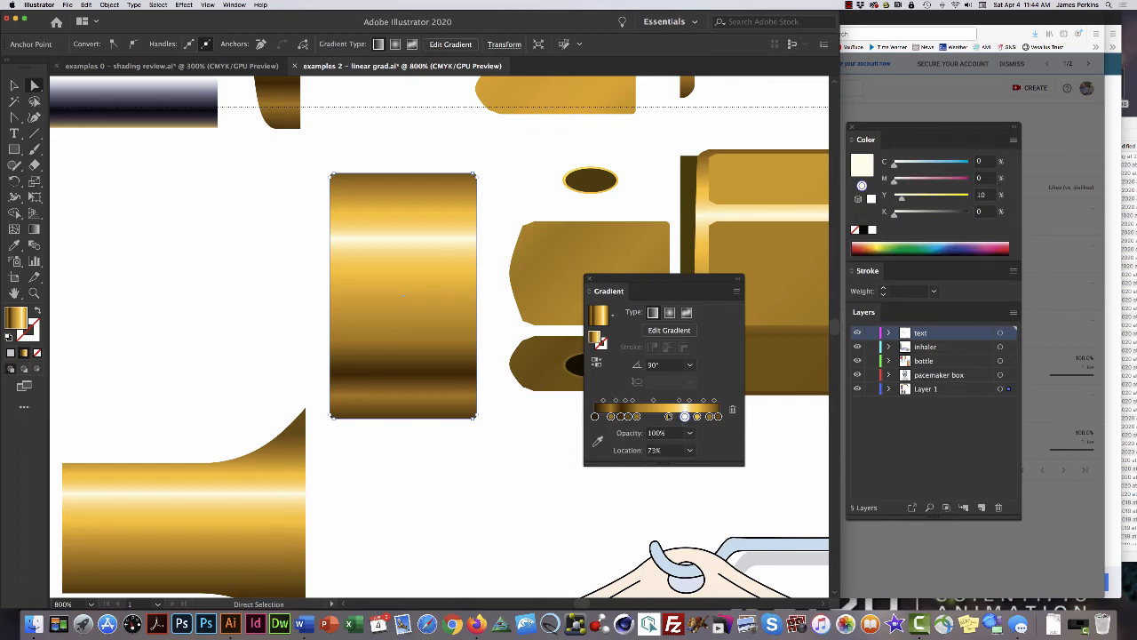
pyautogui.click(696, 416)
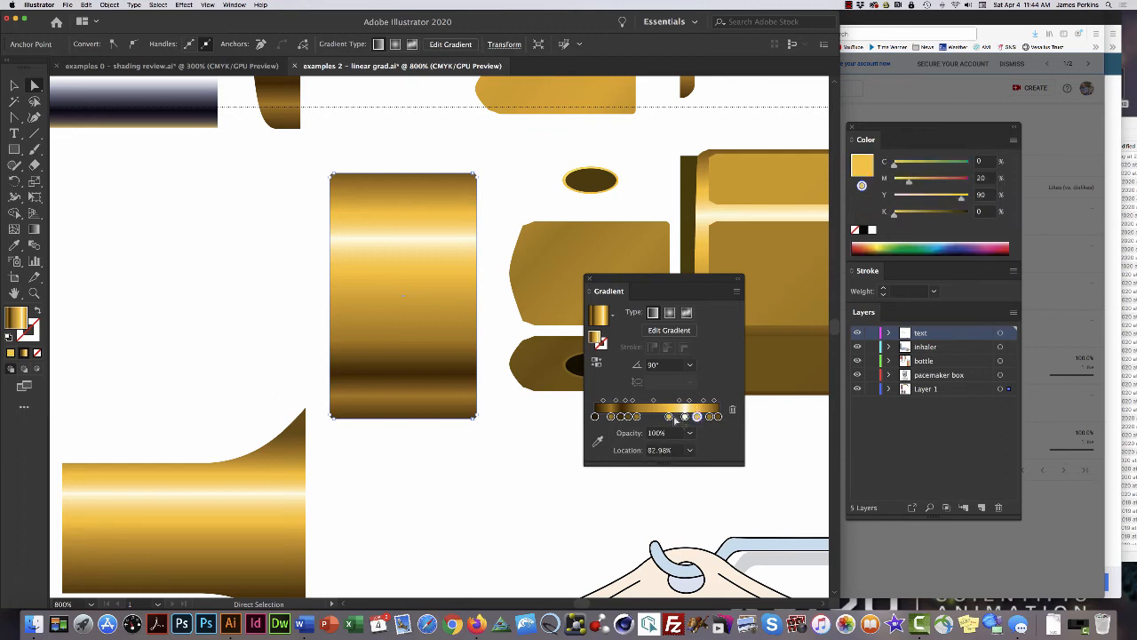
pyautogui.click(669, 416)
pyautogui.click(620, 415)
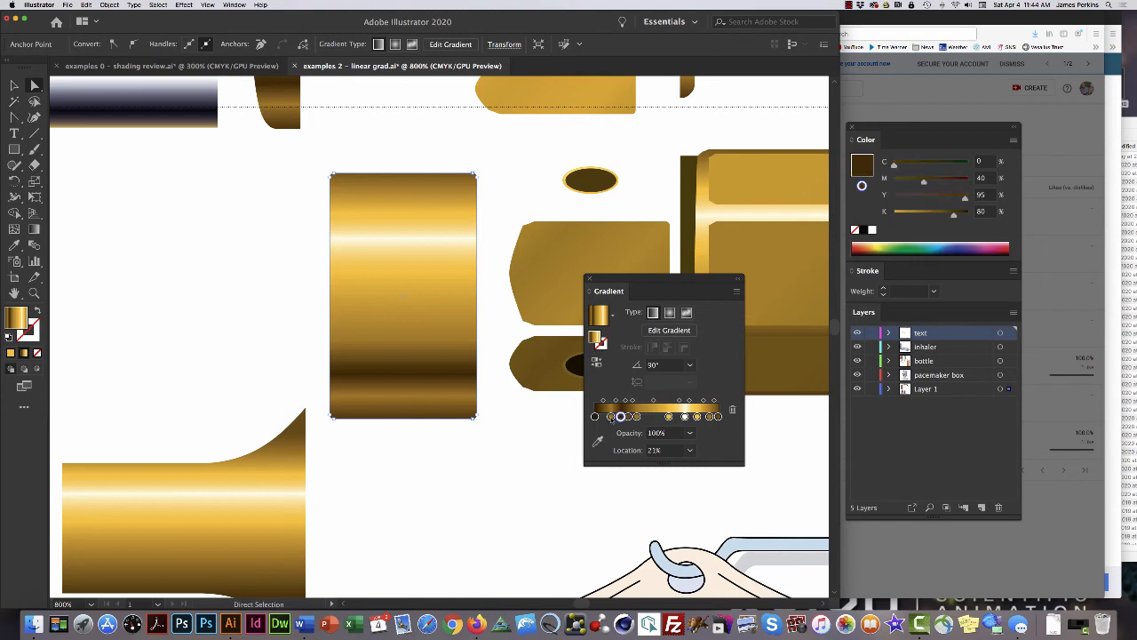
pyautogui.click(594, 416)
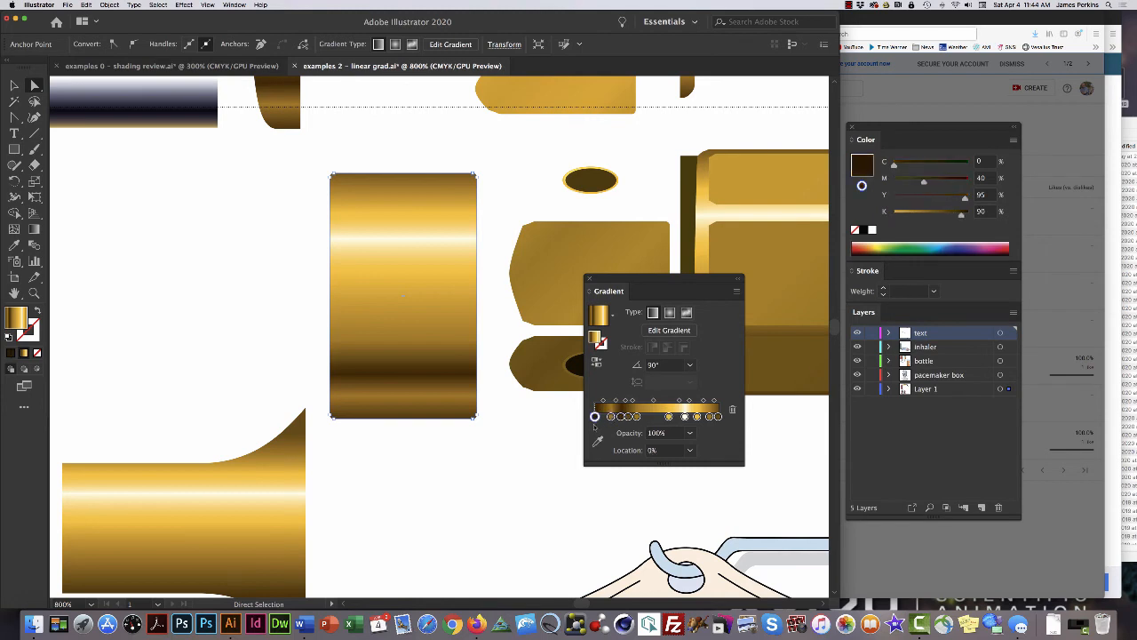
pyautogui.keyDown('super'); pyautogui.click(513, 429); pyautogui.keyUp('super')
# Stretch the silver bar downward to about three times its height, check its gradient's gold reflection stop, and deselect the bar.
pyautogui.keyDown('alt'); pyautogui.keyDown('super'); pyautogui.click(511, 414); pyautogui.keyUp('super'); pyautogui.keyUp('alt')
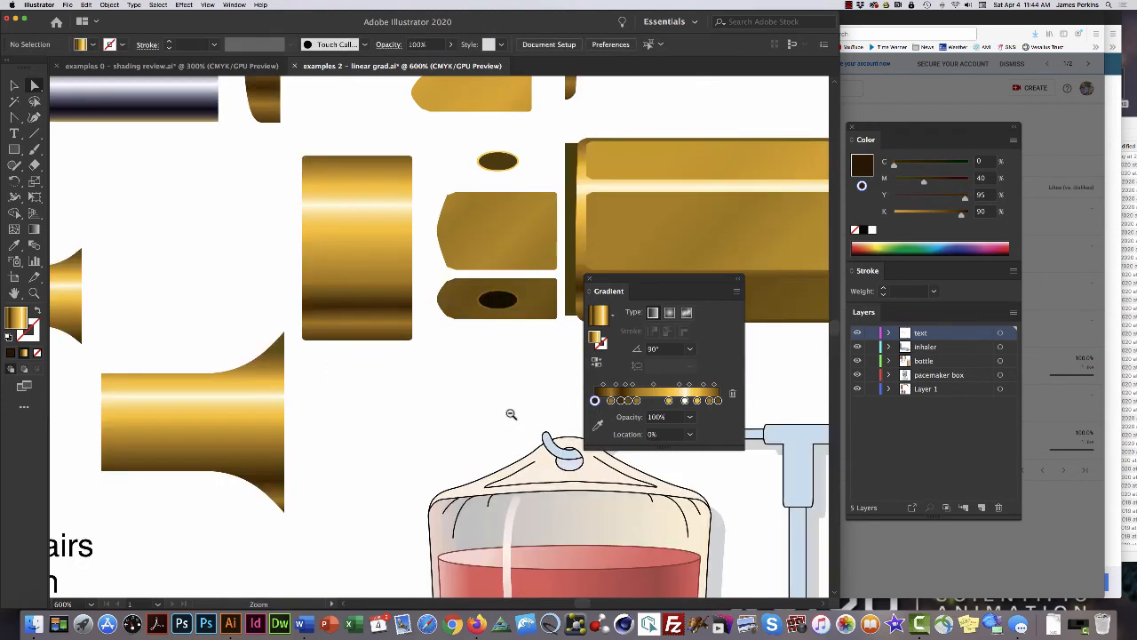
pyautogui.keyDown('alt'); pyautogui.keyDown('super'); pyautogui.click(512, 414); pyautogui.keyUp('super'); pyautogui.keyUp('alt')
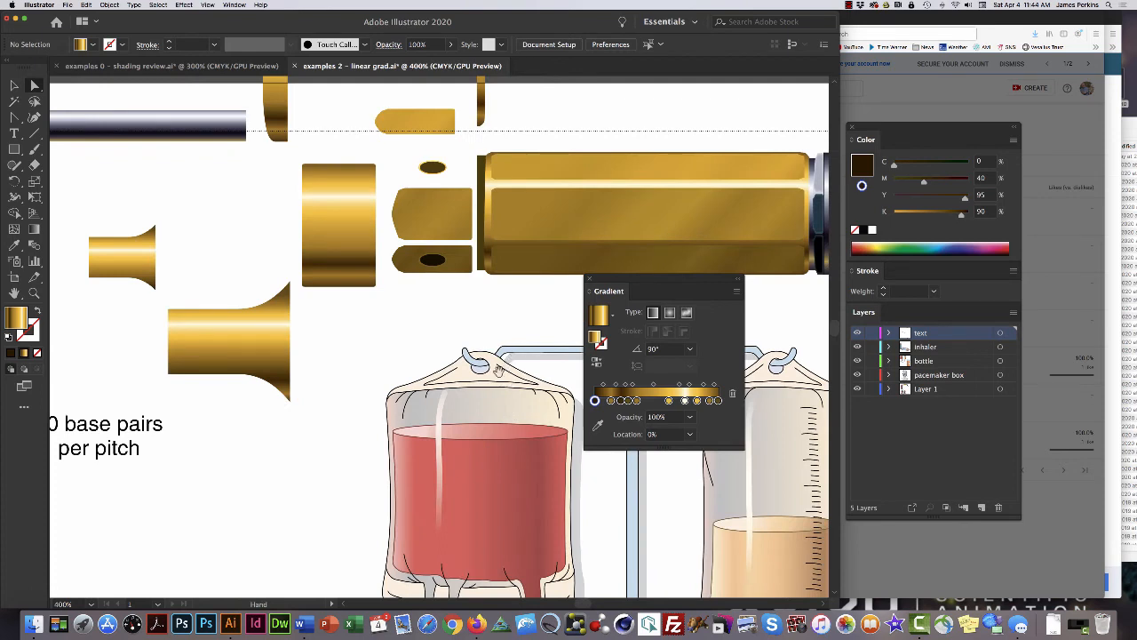
pyautogui.moveTo(362, 344); pyautogui.dragTo(495, 410)
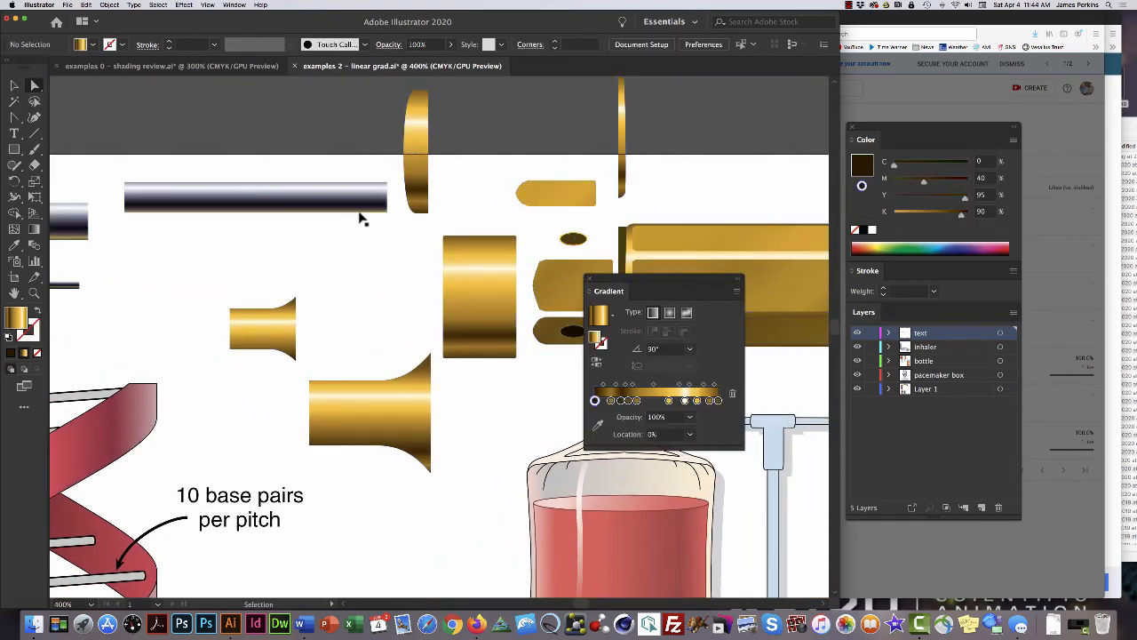
pyautogui.press('a')
pyautogui.click(359, 212)
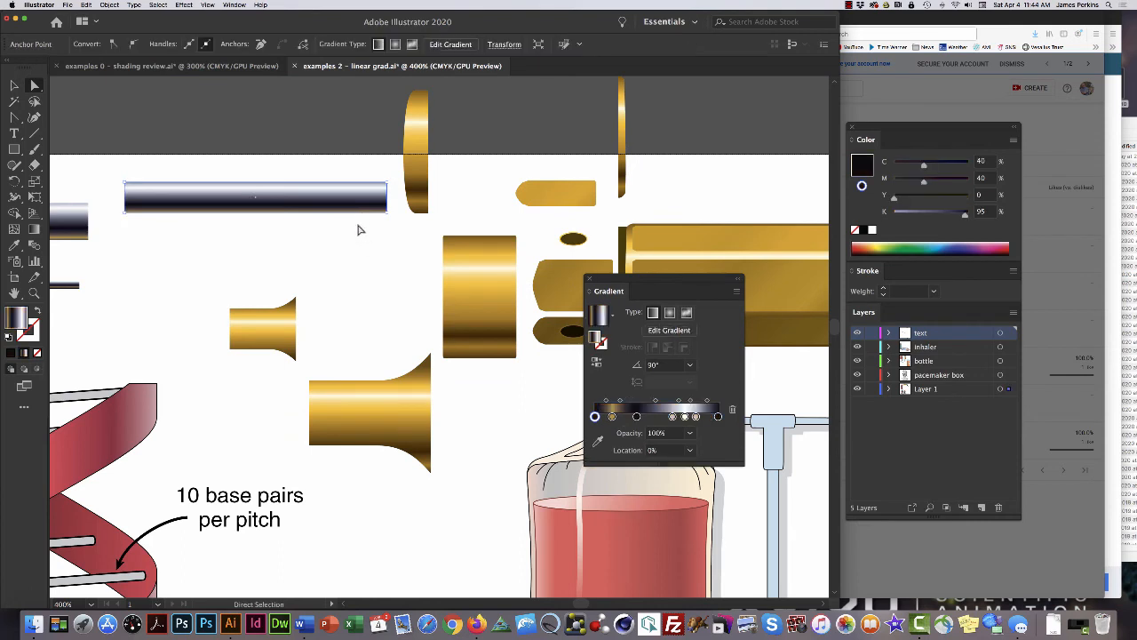
pyautogui.moveTo(360, 218); pyautogui.dragTo(357, 279)
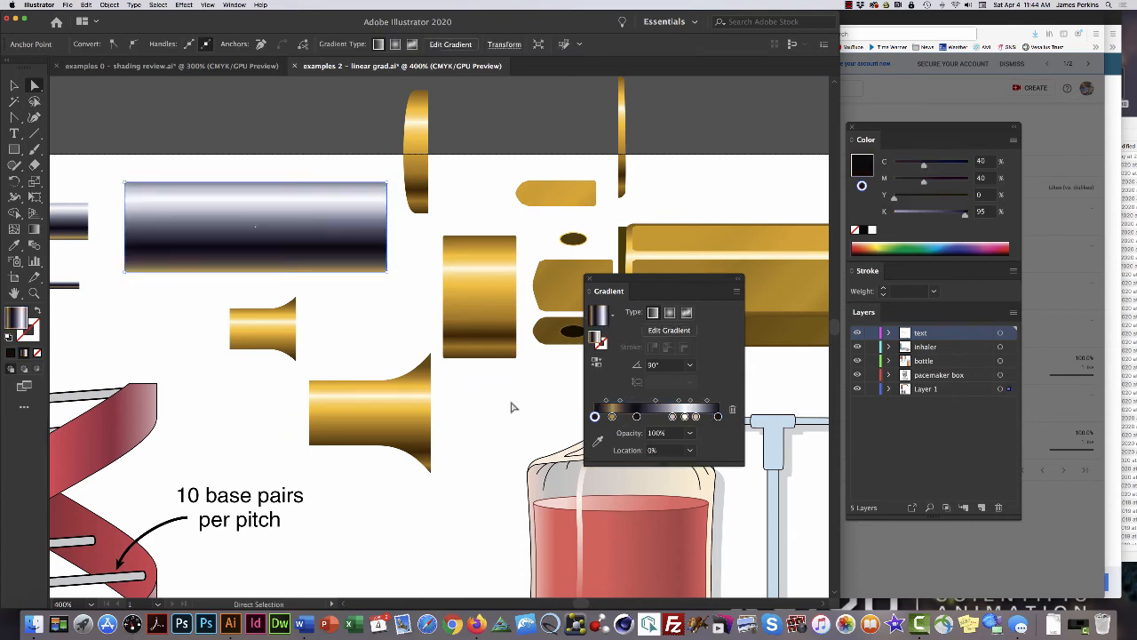
pyautogui.click(612, 415)
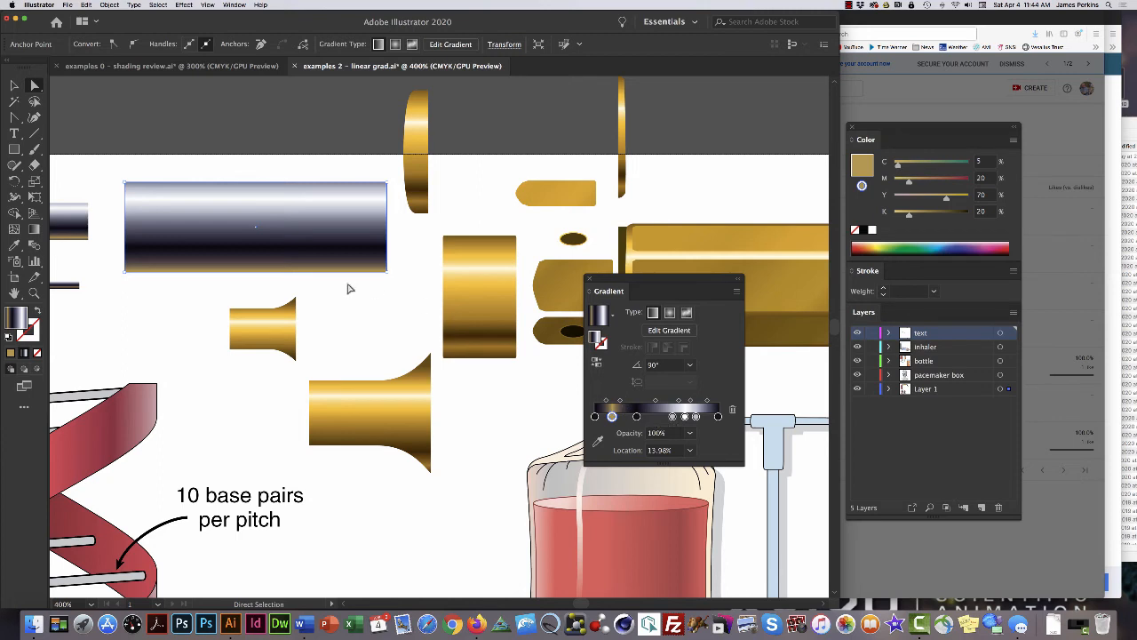
pyautogui.click(396, 313)
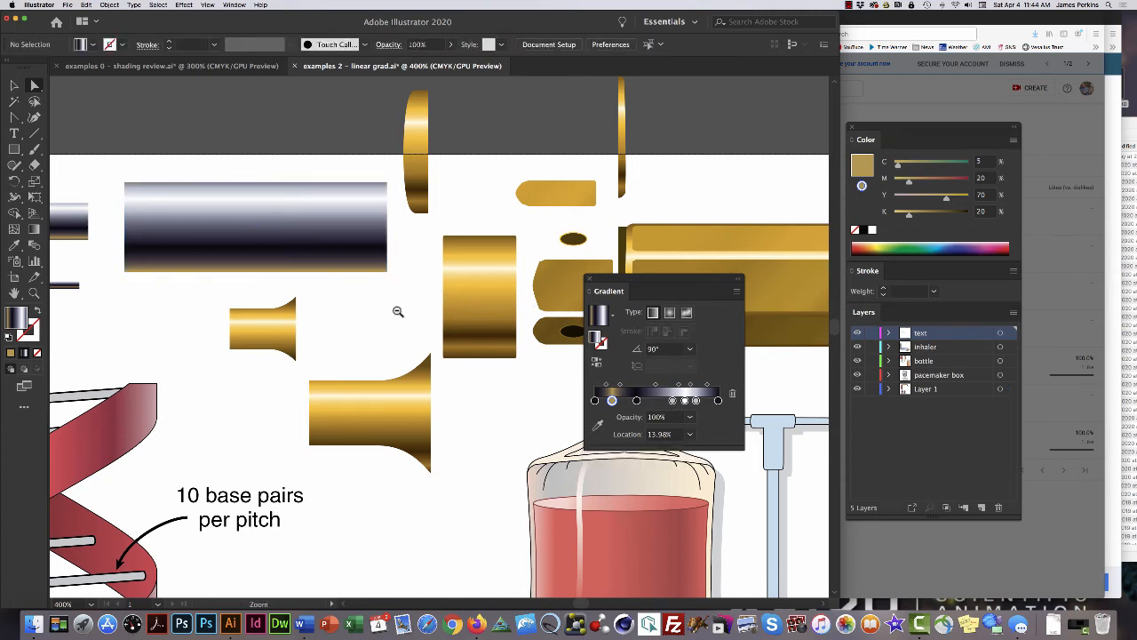
# Move the red fluid and its elliptical surface out of the left IV bag to view their linear gradients.
pyautogui.keyDown('alt'); pyautogui.keyDown('super'); pyautogui.click(397, 311); pyautogui.keyUp('super'); pyautogui.keyUp('alt')
pyautogui.keyDown('alt'); pyautogui.keyDown('super'); pyautogui.click(397, 311); pyautogui.keyUp('super'); pyautogui.keyUp('alt')
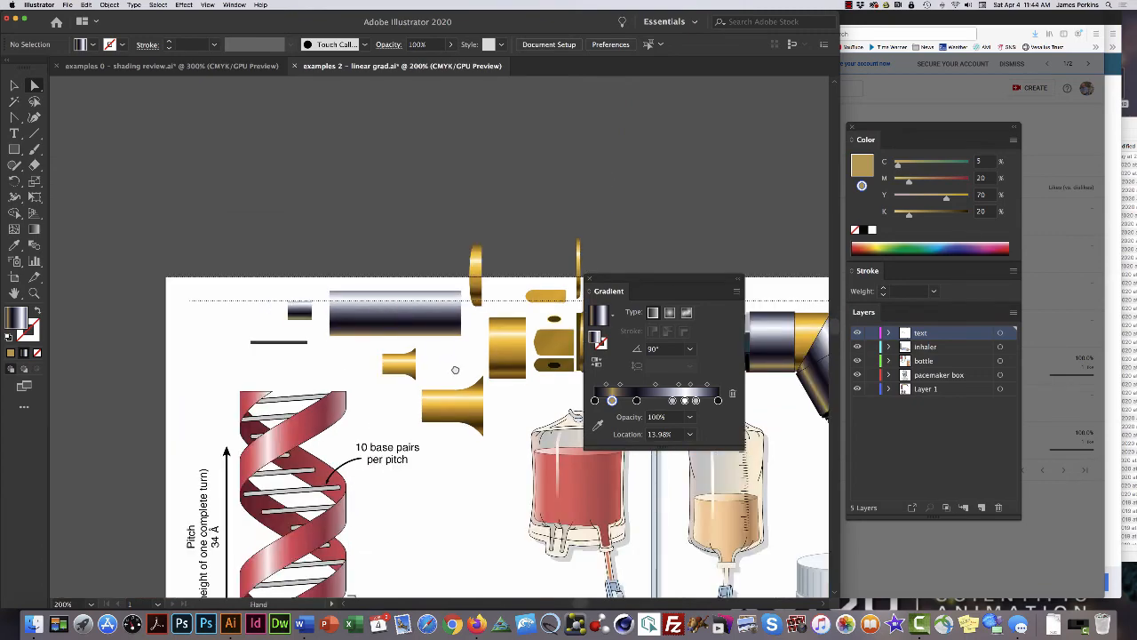
pyautogui.moveTo(451, 368); pyautogui.dragTo(398, 288)
pyautogui.moveTo(402, 365); pyautogui.dragTo(341, 298)
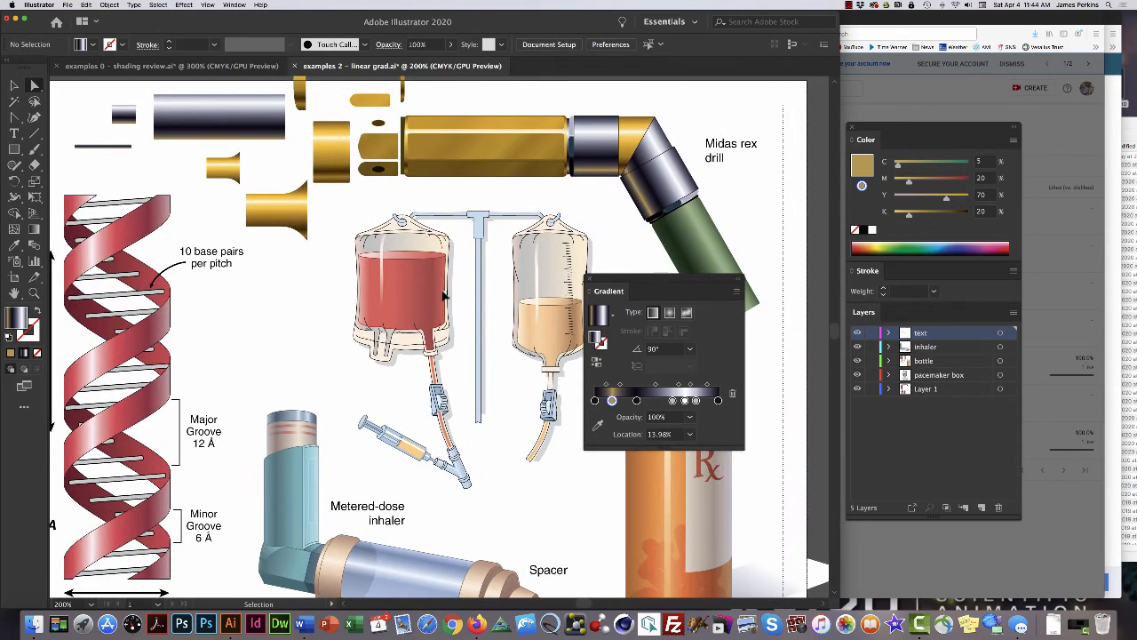
pyautogui.moveTo(451, 300); pyautogui.dragTo(334, 312)
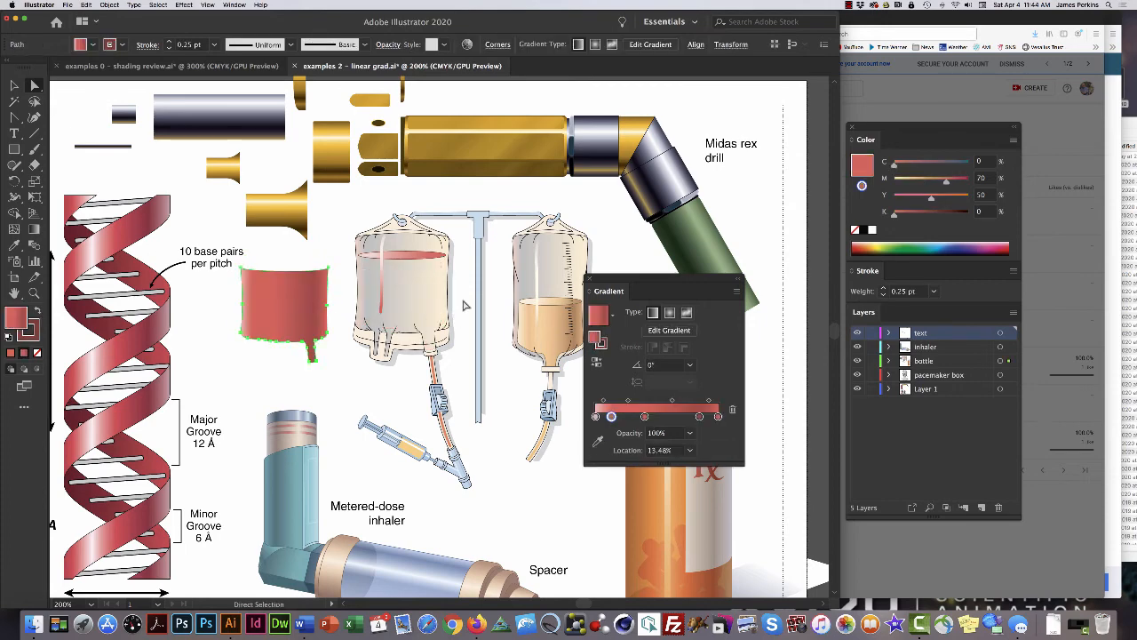
pyautogui.click(462, 305)
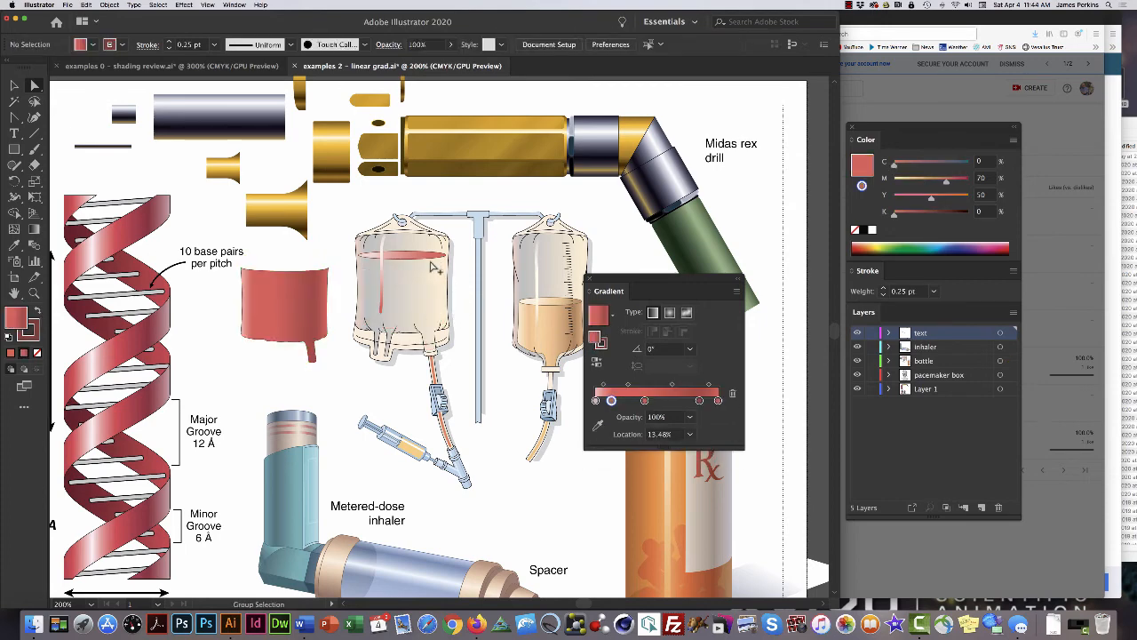
pyautogui.moveTo(432, 263); pyautogui.dragTo(331, 256)
pyautogui.press('v')
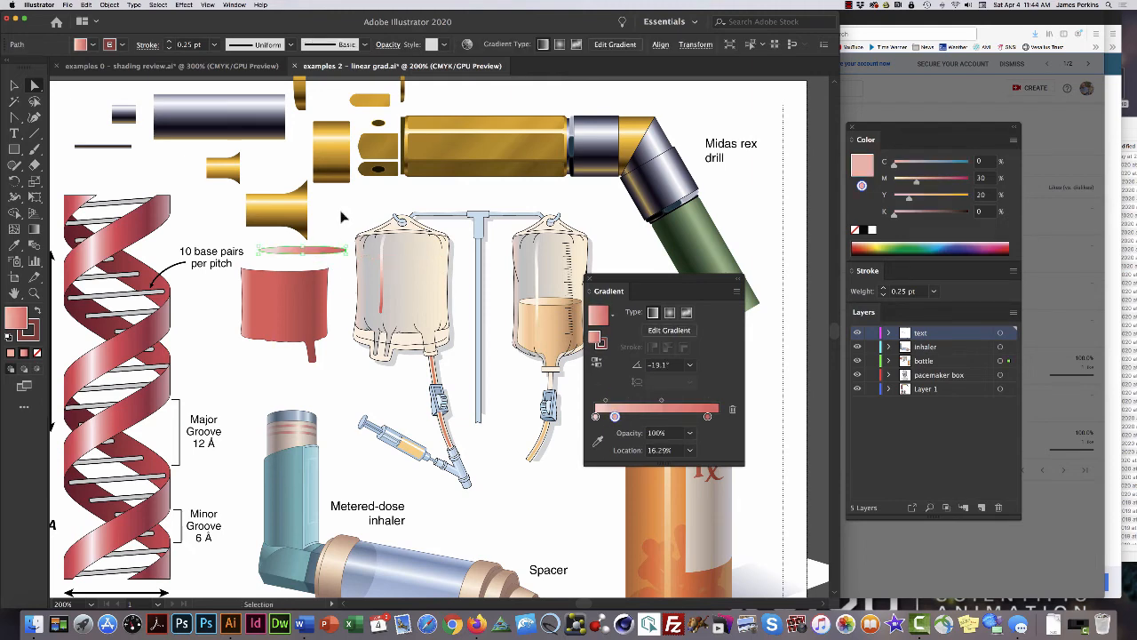
# Undo the moves of the fluid's elliptical surface and the red fluid, and deselect the artwork.
pyautogui.press('super+z')
pyautogui.press('super+z')
pyautogui.hscroll(-2, 343, 218)
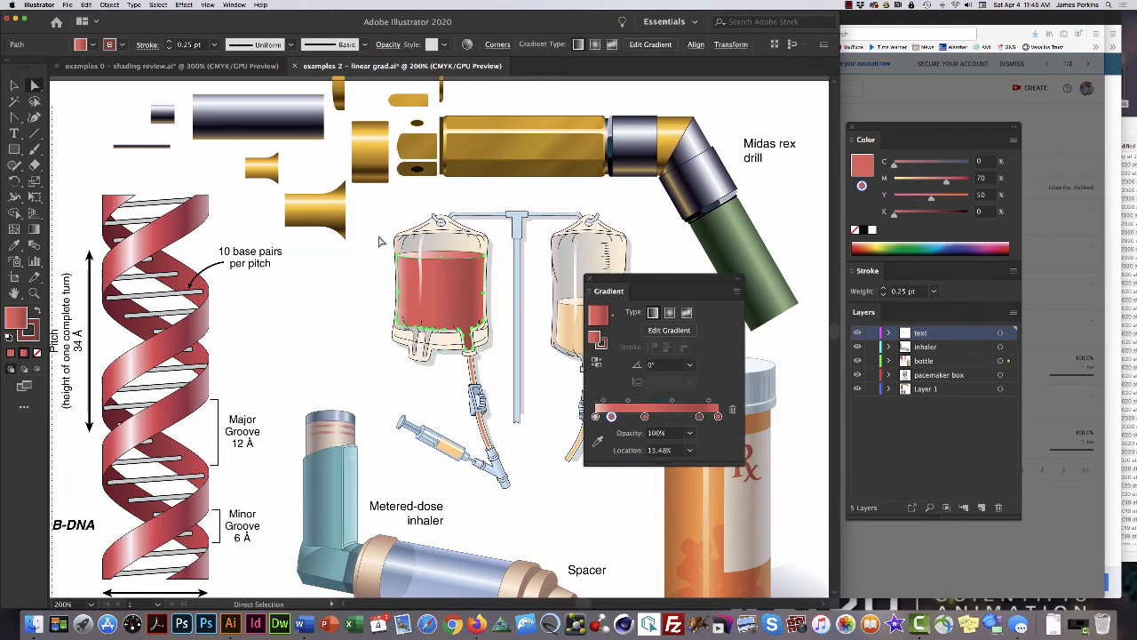
pyautogui.click(381, 238)
# Move the left IV bag's pale body aside to view its grey-to-cream linear gradient, undo the move and clear the selection.
pyautogui.scroll(2, 453, 262)
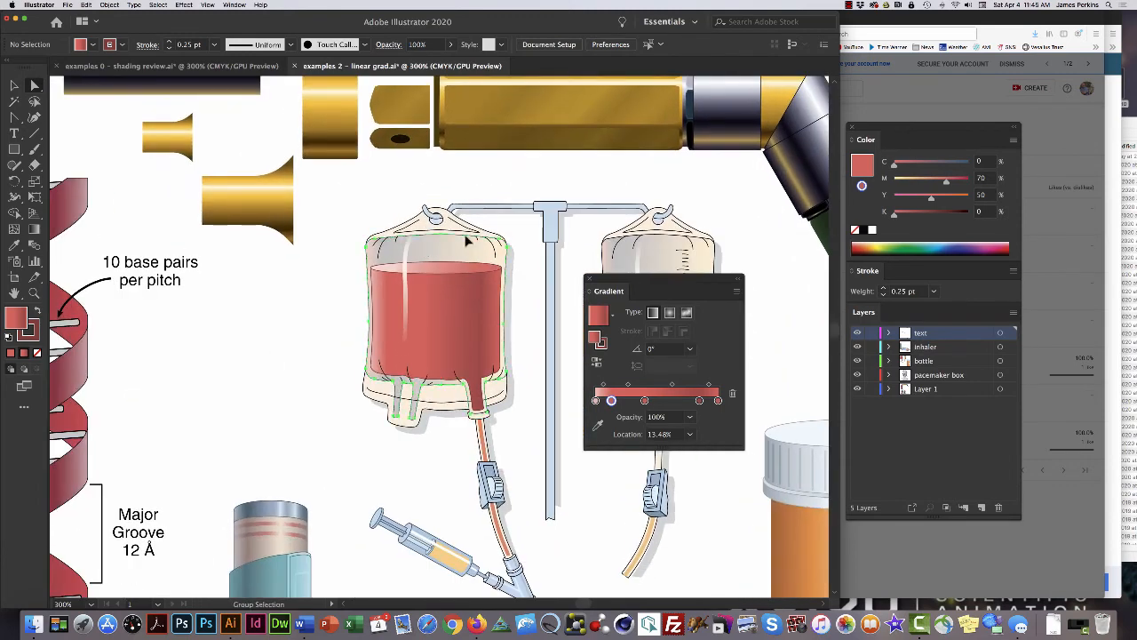
pyautogui.moveTo(466, 238); pyautogui.dragTo(287, 282)
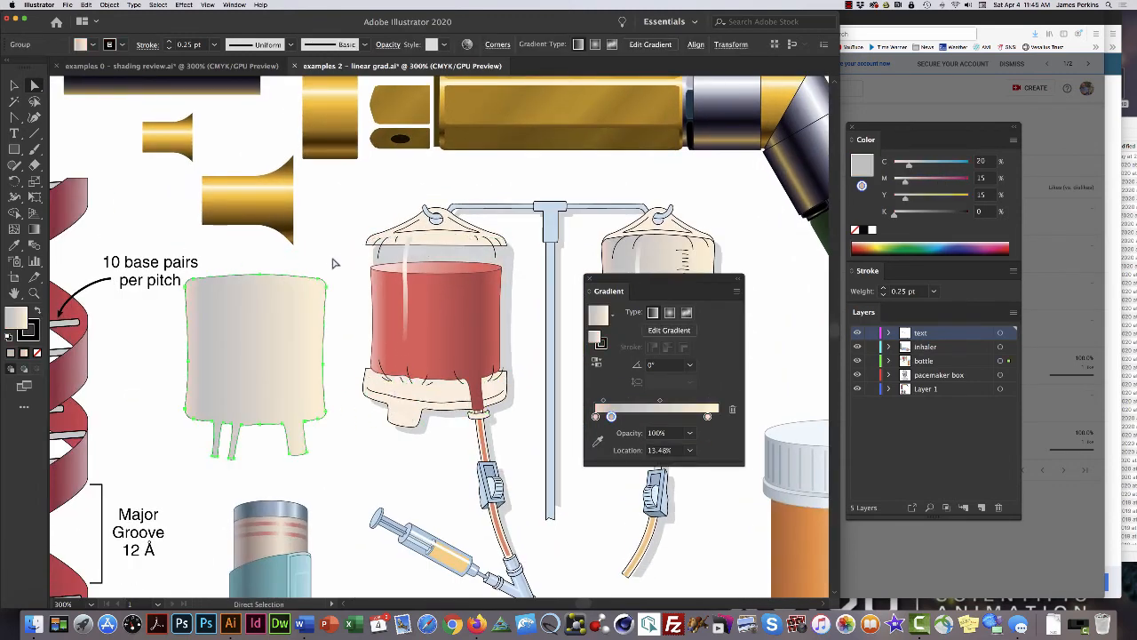
pyautogui.hscroll(1, 333, 263)
pyautogui.scroll(1, 336, 263)
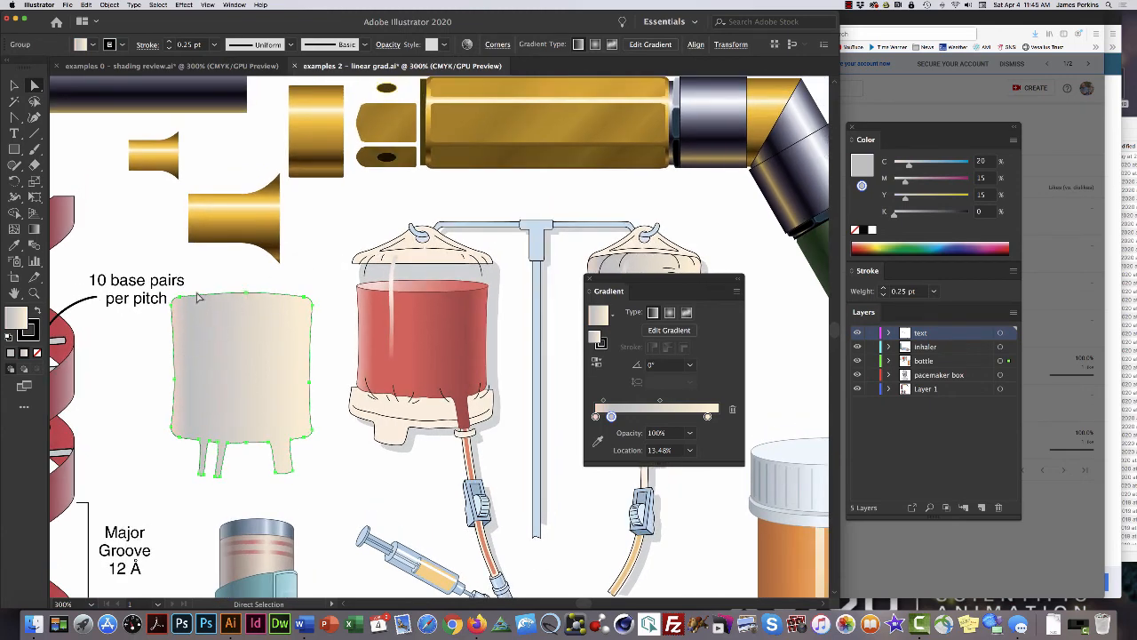
pyautogui.press('v')
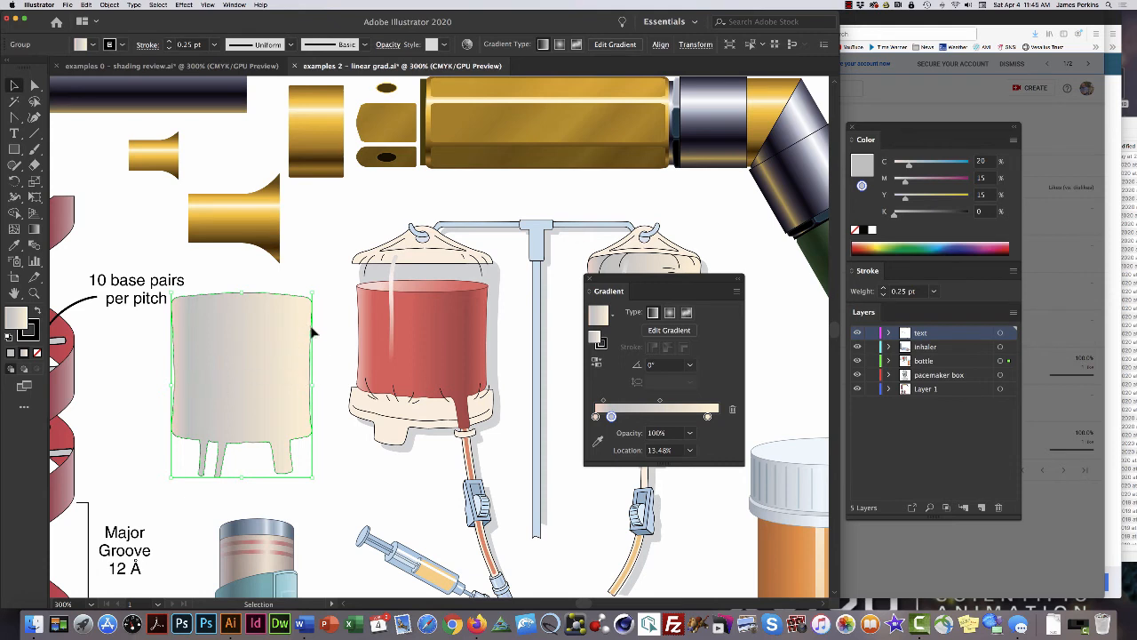
pyautogui.press('super+z')
pyautogui.click(264, 326)
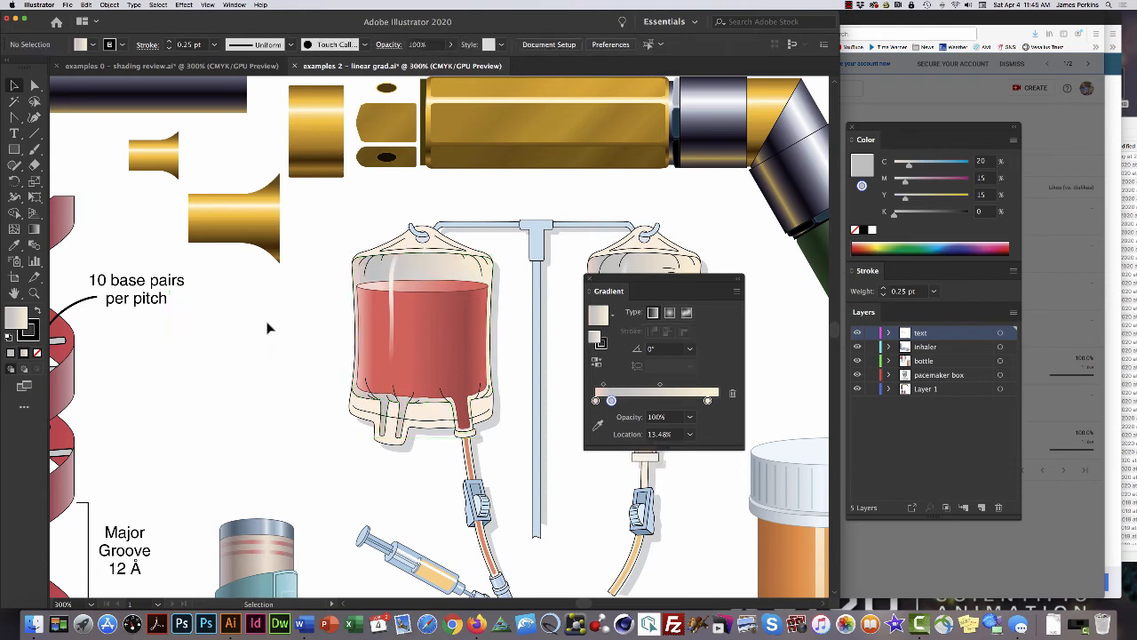
# Move the Gradient panel clear of the prescription bottle and examine the shading of the bottle, its label and its cast shadow.
pyautogui.moveTo(497, 386); pyautogui.dragTo(228, 260)
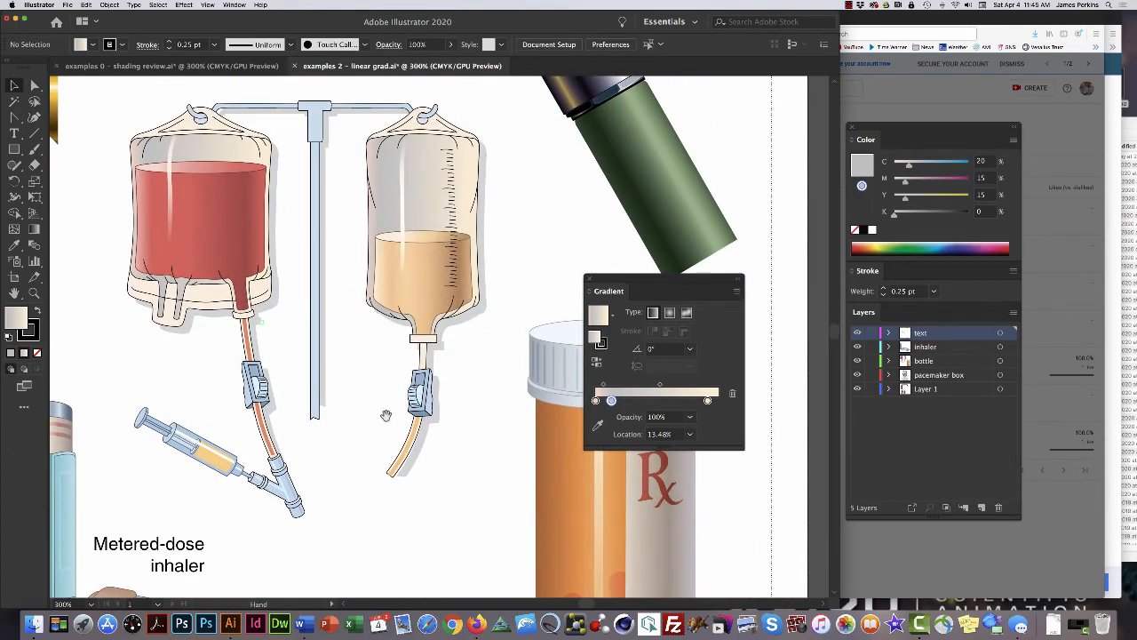
pyautogui.moveTo(462, 500); pyautogui.dragTo(272, 302)
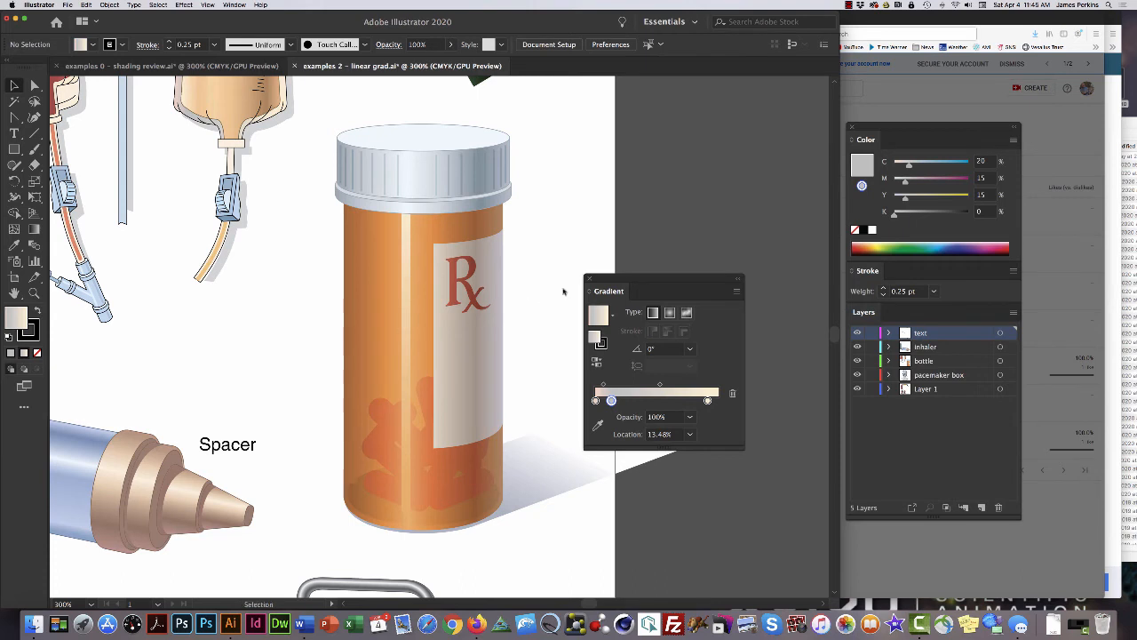
pyautogui.moveTo(623, 281); pyautogui.dragTo(718, 277)
pyautogui.moveTo(564, 310); pyautogui.dragTo(450, 266)
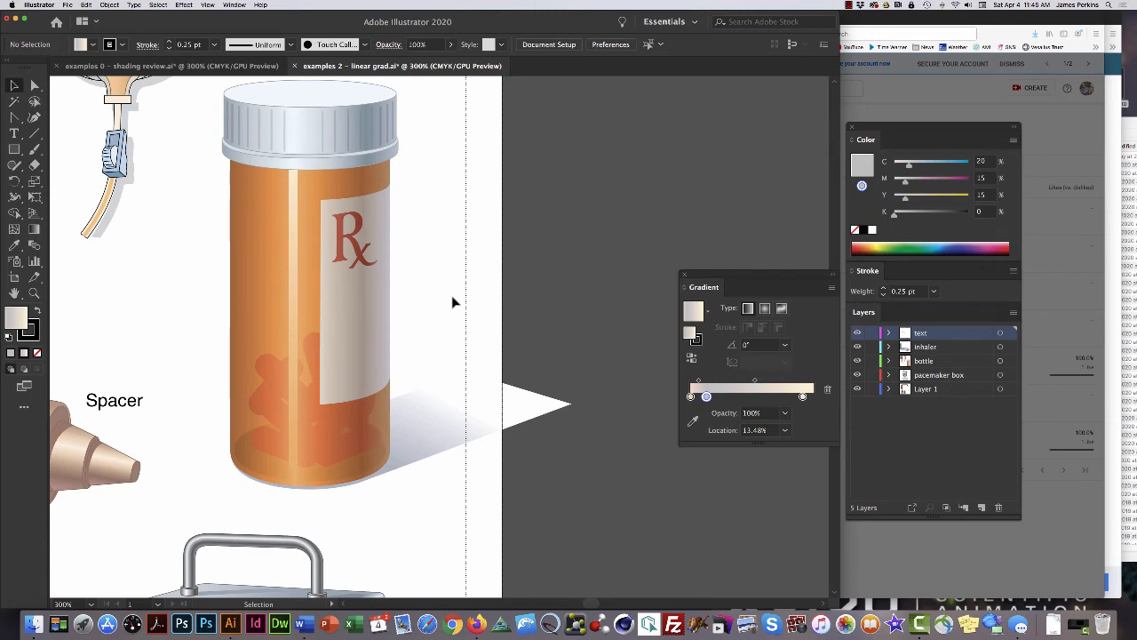
pyautogui.hscroll(3, 452, 303)
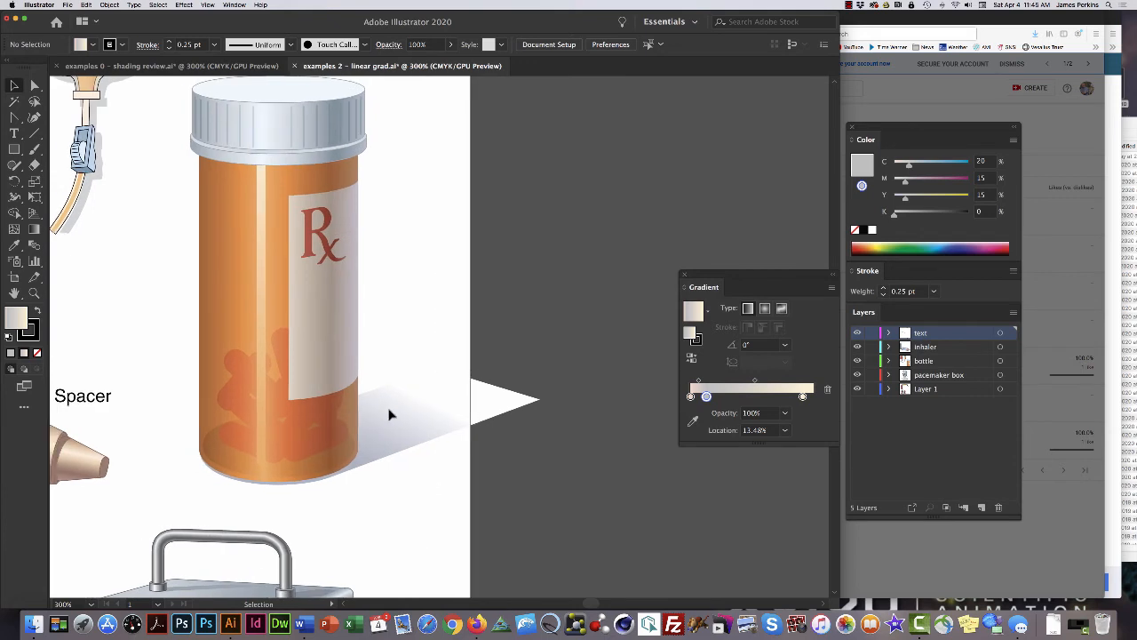
pyautogui.hscroll(-1, 388, 415)
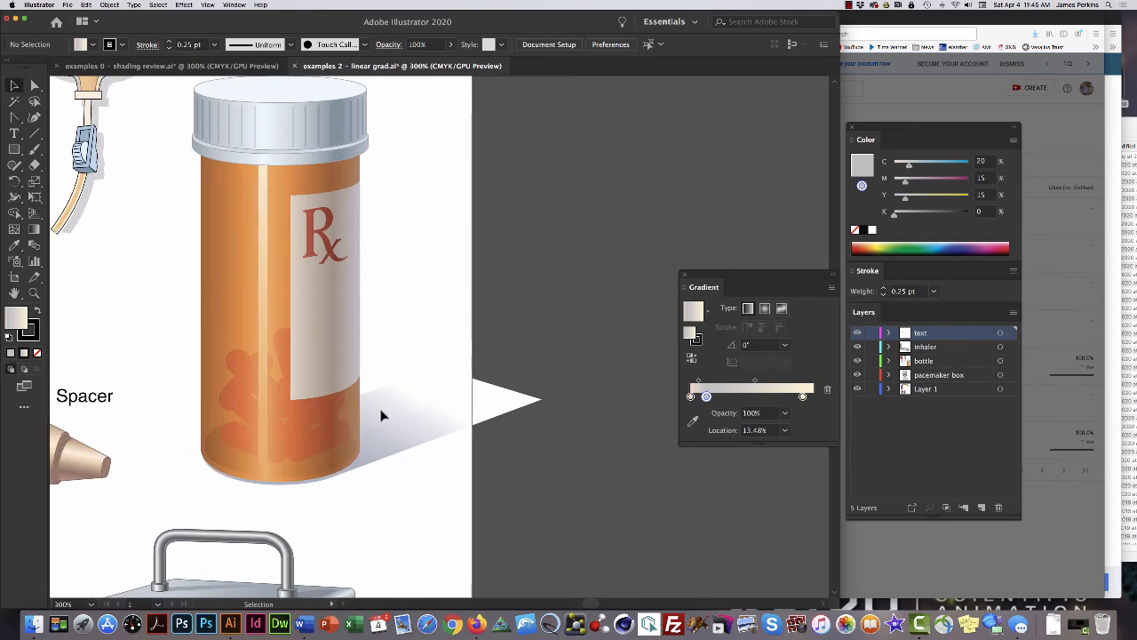
pyautogui.hscroll(2, 381, 413)
pyautogui.moveTo(381, 406); pyautogui.dragTo(462, 416)
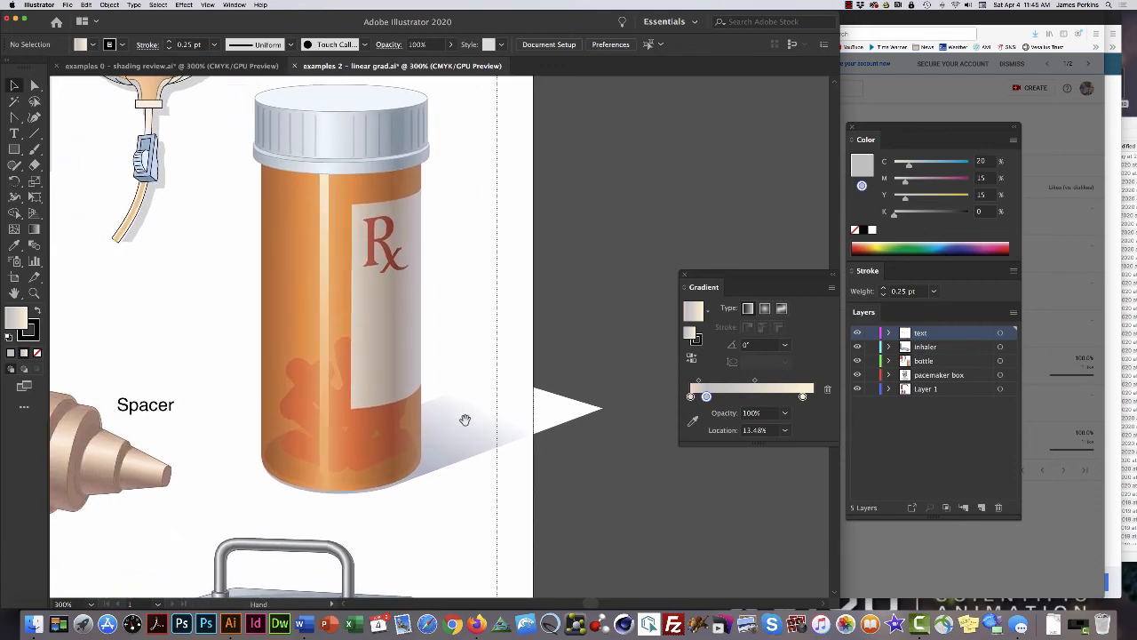
# Select all the pill shapes inside the prescription bottle and move them together onto the empty canvas beside the artboard.
pyautogui.click(301, 362)
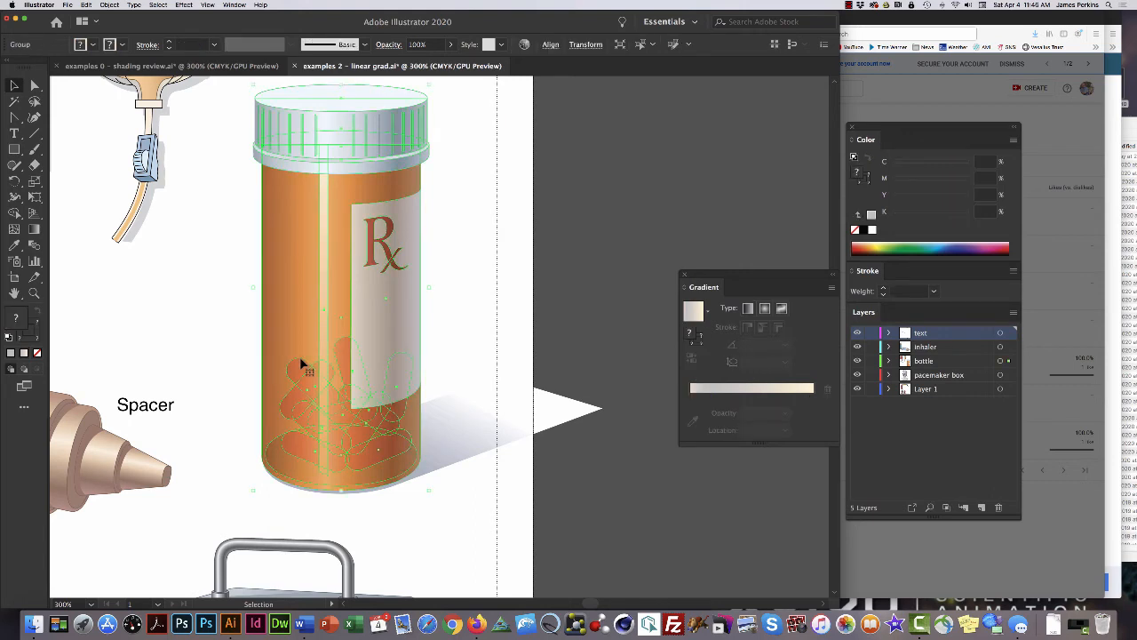
pyautogui.click(222, 305)
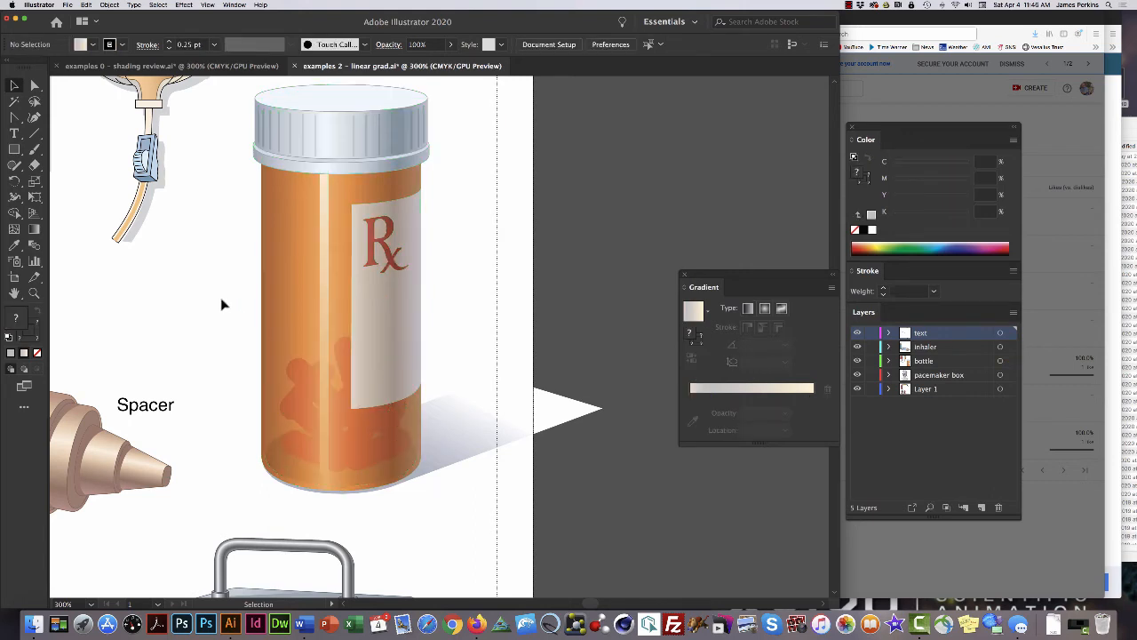
pyautogui.press('a')
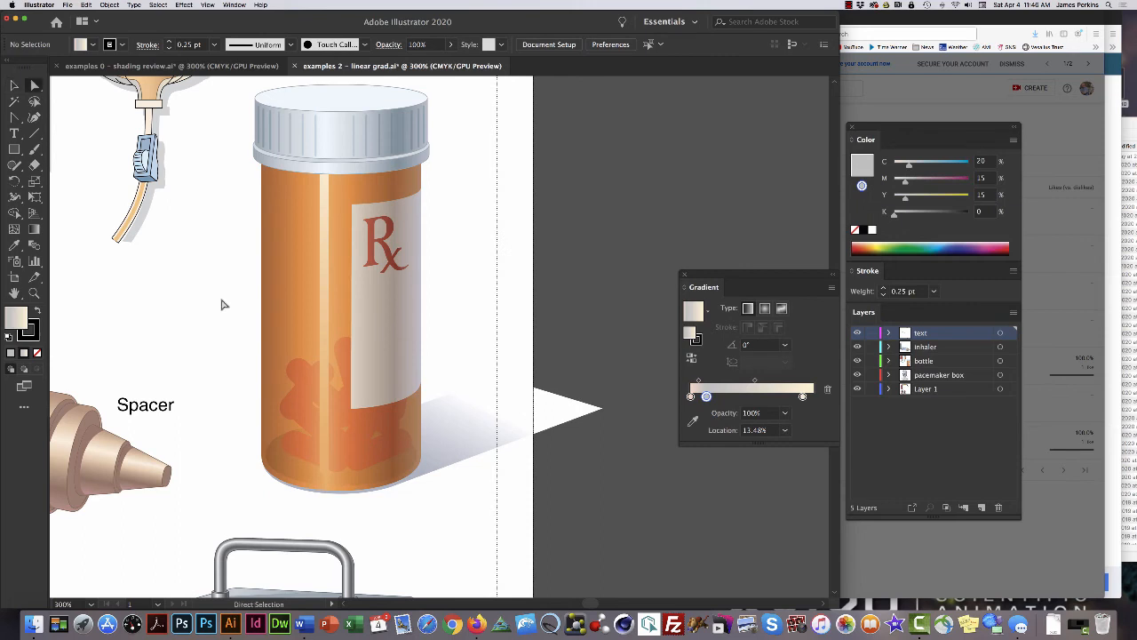
pyautogui.click(302, 364)
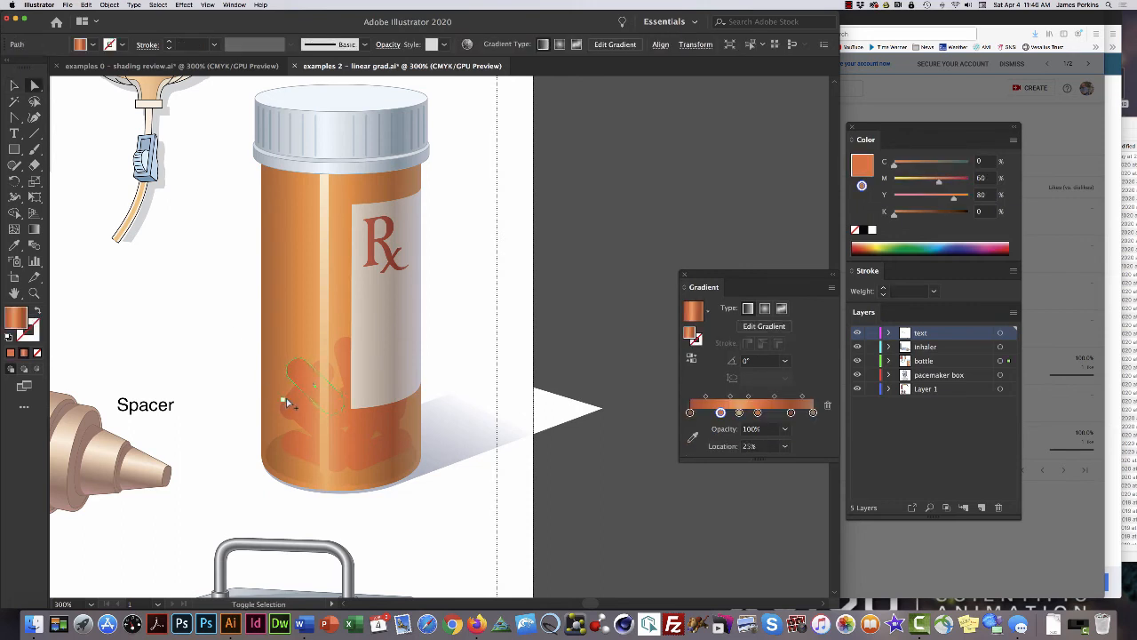
pyautogui.click(288, 401)
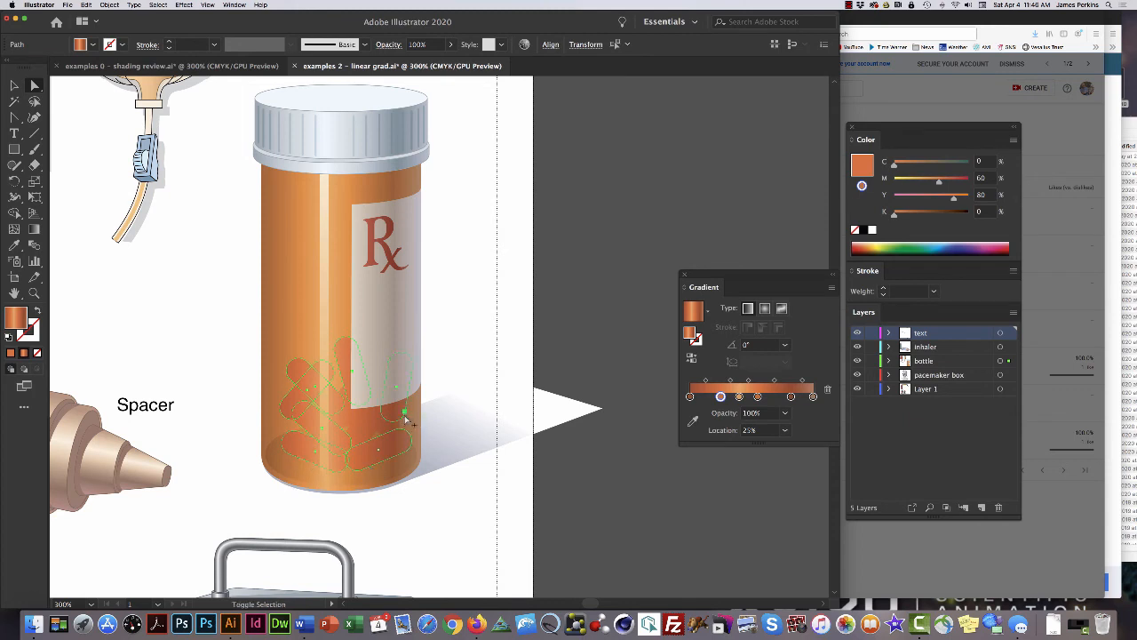
pyautogui.click(345, 431)
pyautogui.moveTo(303, 429); pyautogui.dragTo(638, 431)
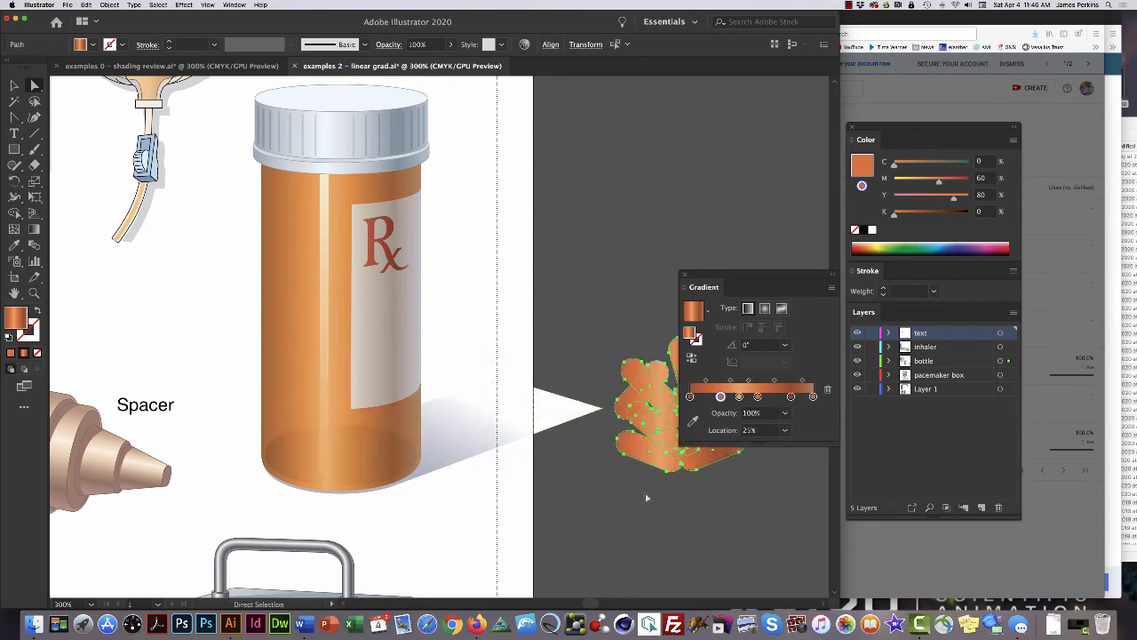
pyautogui.moveTo(658, 490); pyautogui.dragTo(519, 479)
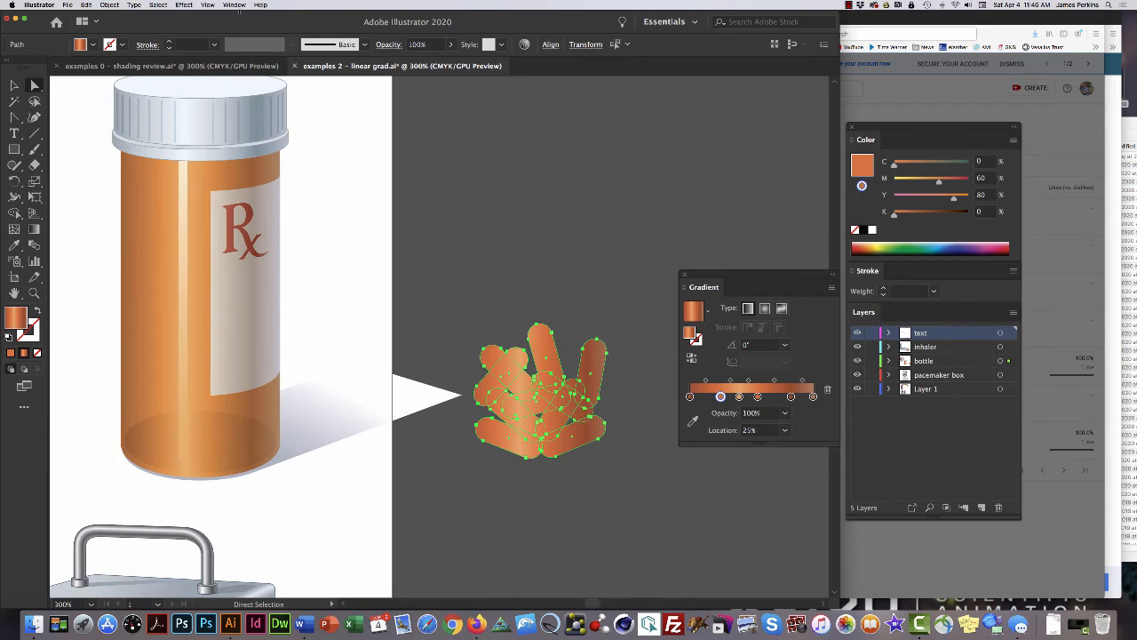
# Check the pills' opacity and blending mode in the Transparency panel, close the panel and deselect the pills.
pyautogui.click(234, 5)
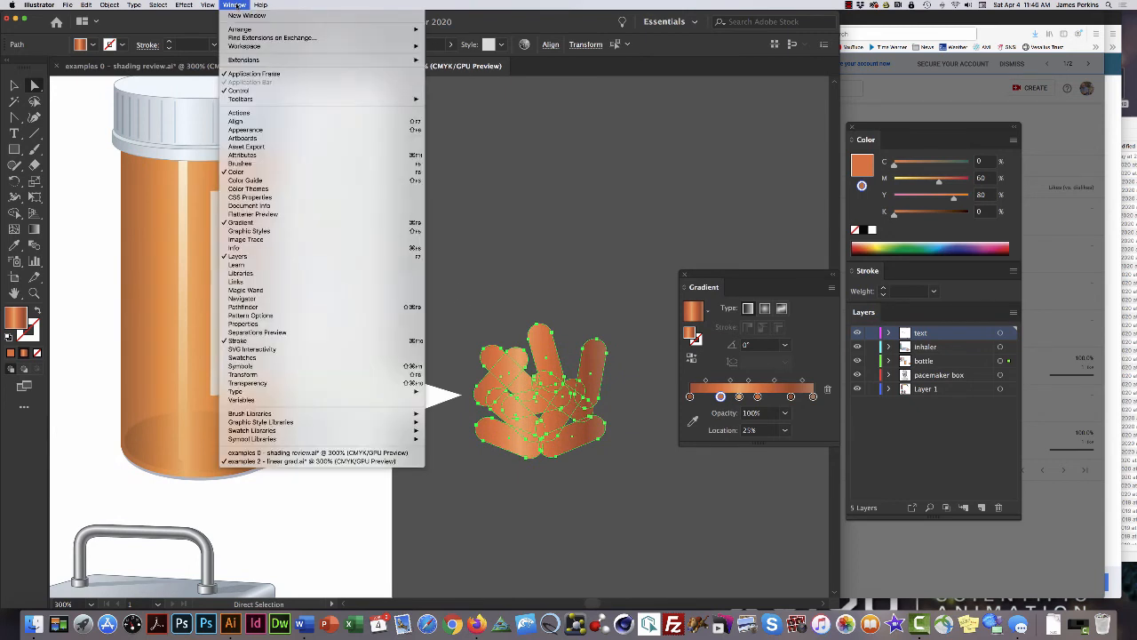
pyautogui.click(248, 383)
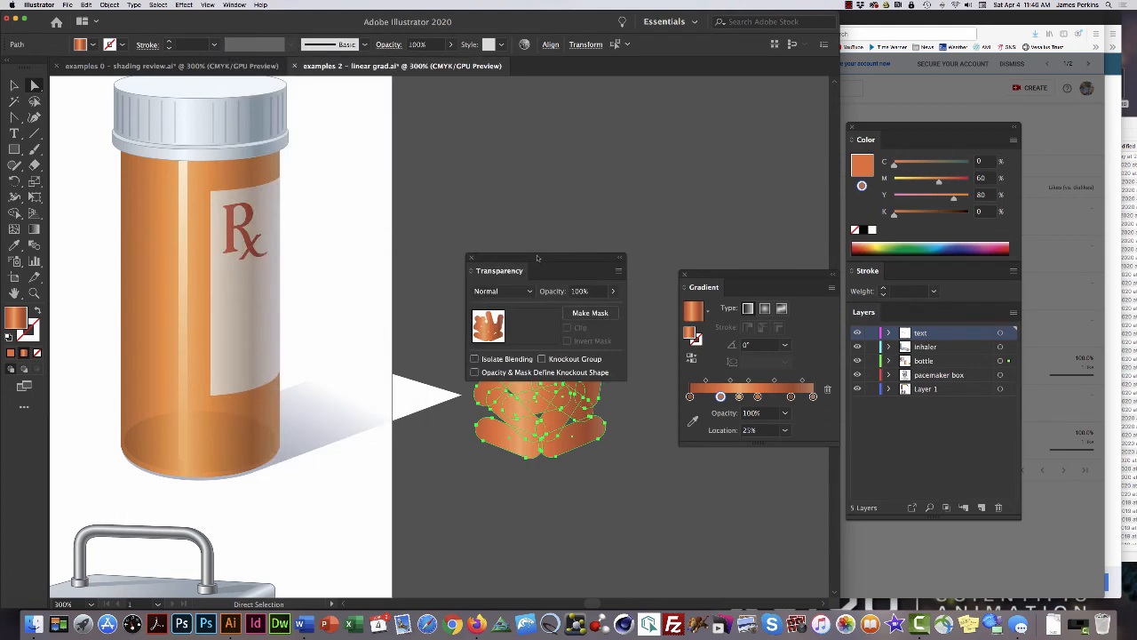
pyautogui.moveTo(536, 257); pyautogui.dragTo(584, 135)
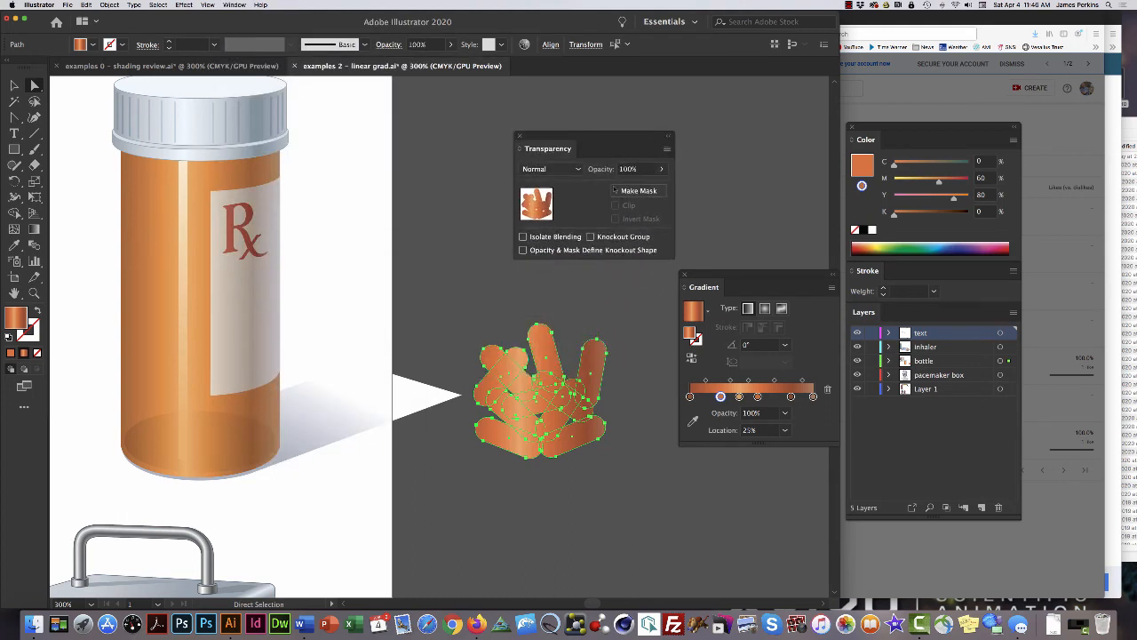
pyautogui.click(520, 137)
pyautogui.click(465, 278)
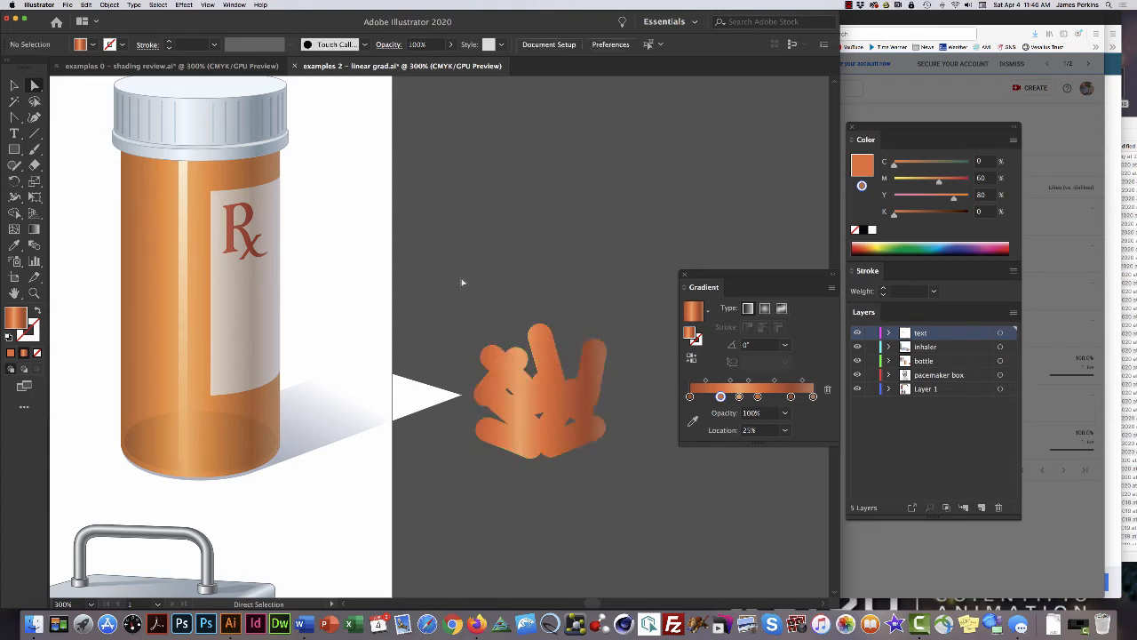
# Move the dark ellipse from the base of the prescription bottle out onto the area beside the bottle.
pyautogui.moveTo(329, 254); pyautogui.dragTo(463, 270)
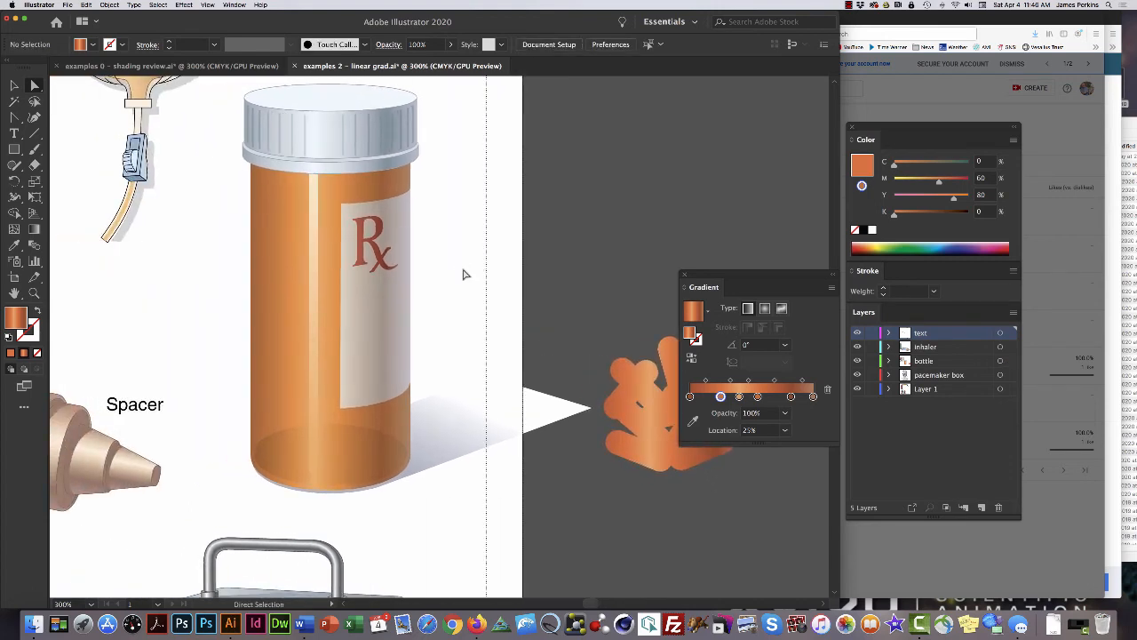
pyautogui.moveTo(386, 436); pyautogui.dragTo(451, 434)
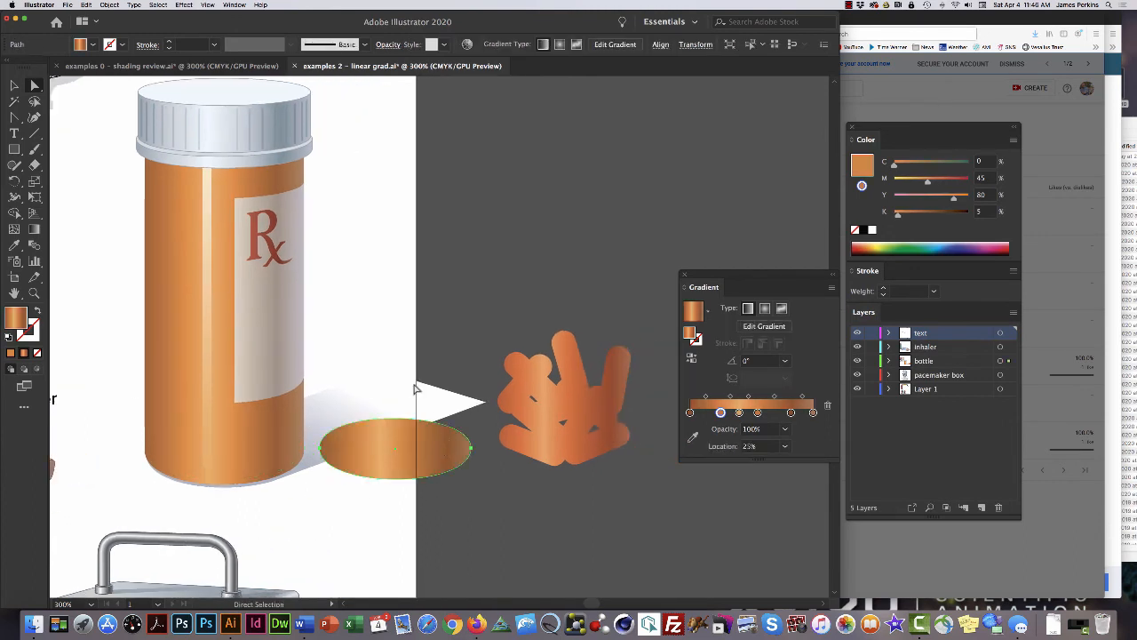
pyautogui.hscroll(-5, 414, 388)
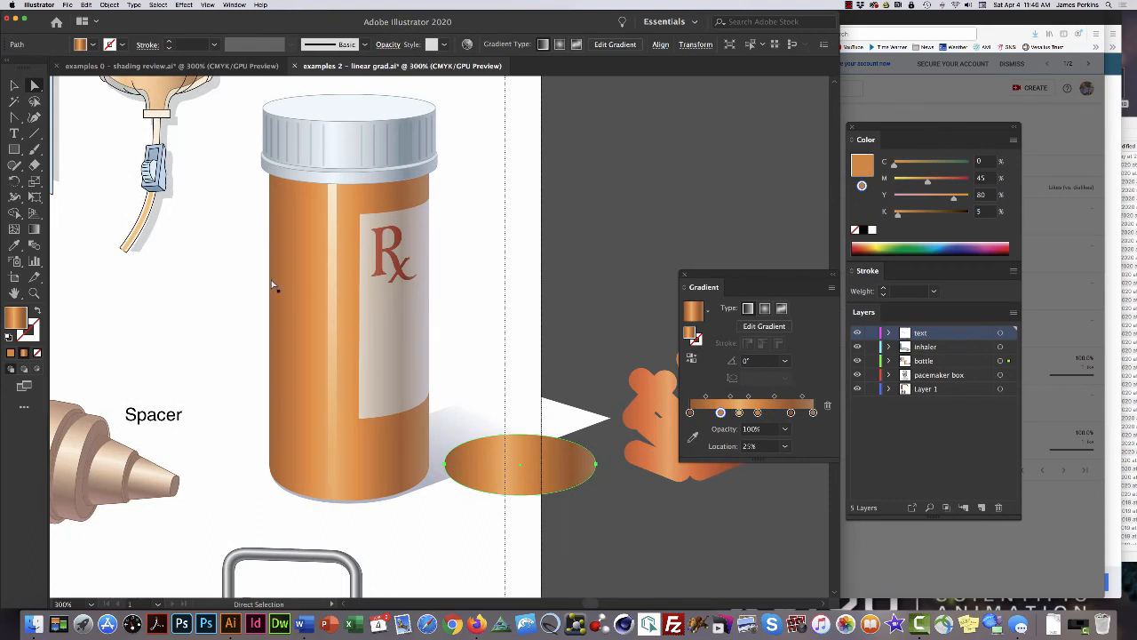
# Select the orange bottle body, move the Gradient panel near it and examine the color of its individual gradient stops.
pyautogui.click(274, 285)
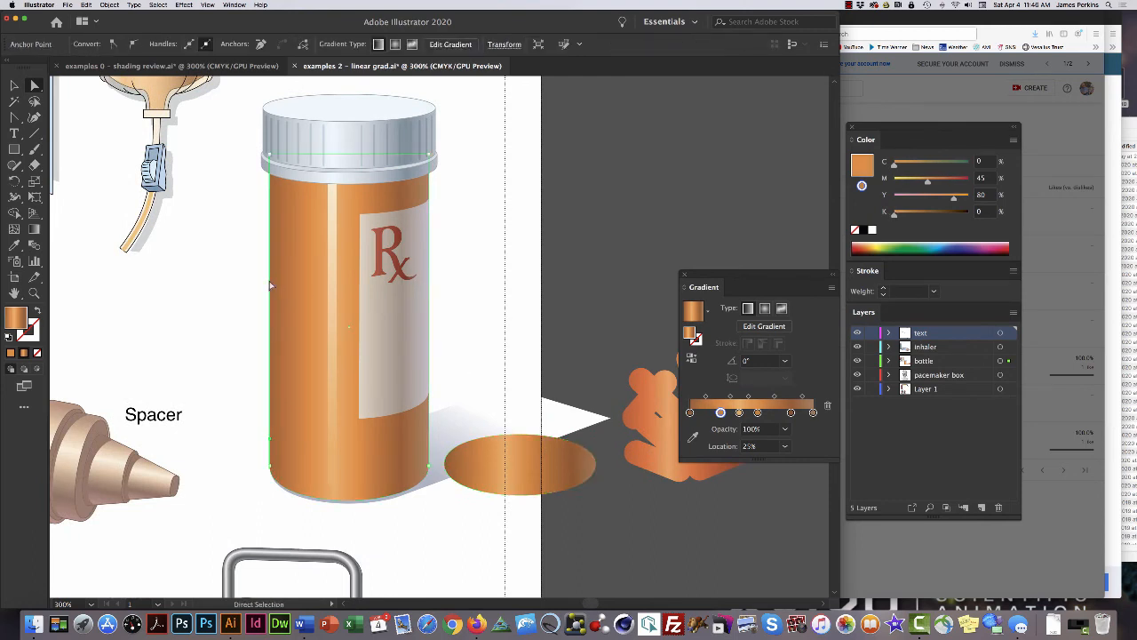
pyautogui.moveTo(710, 276); pyautogui.dragTo(584, 115)
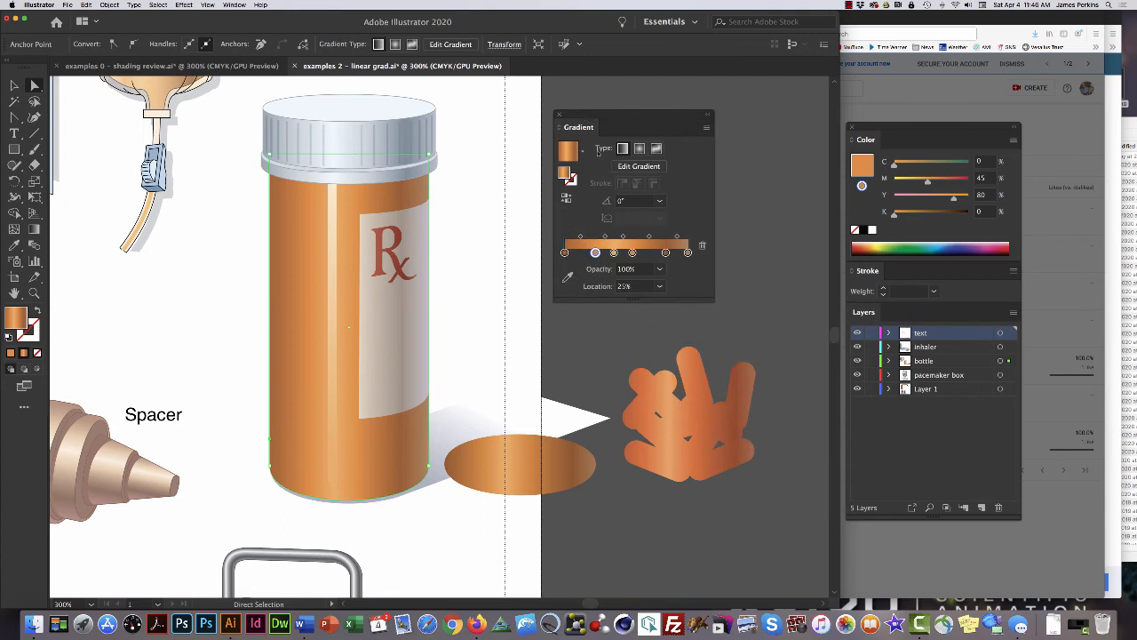
pyautogui.click(613, 252)
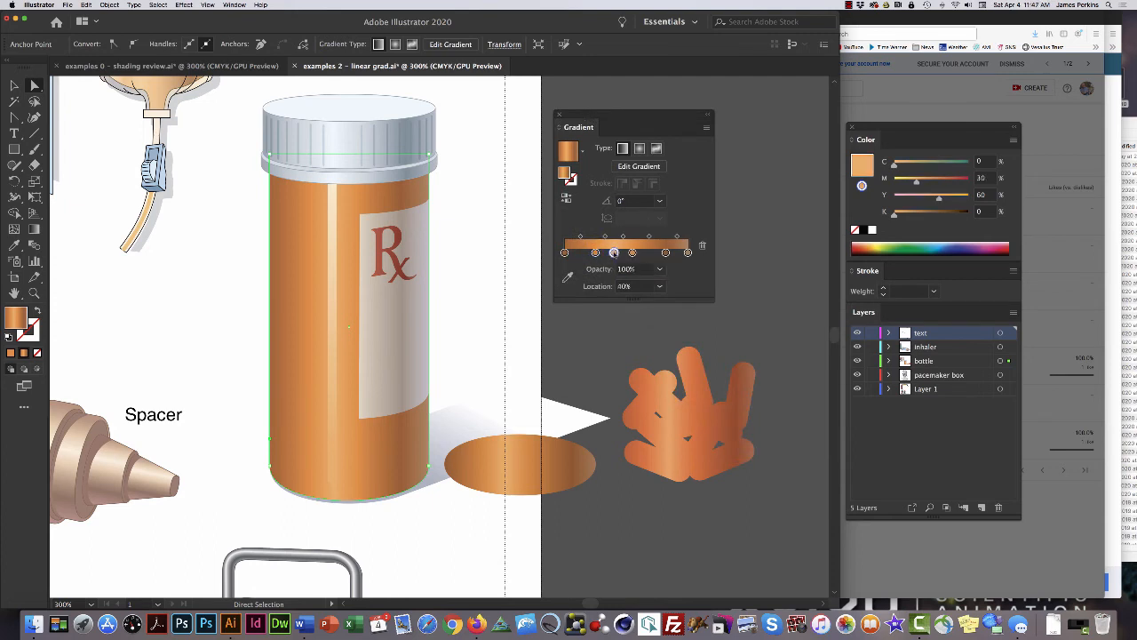
pyautogui.click(595, 253)
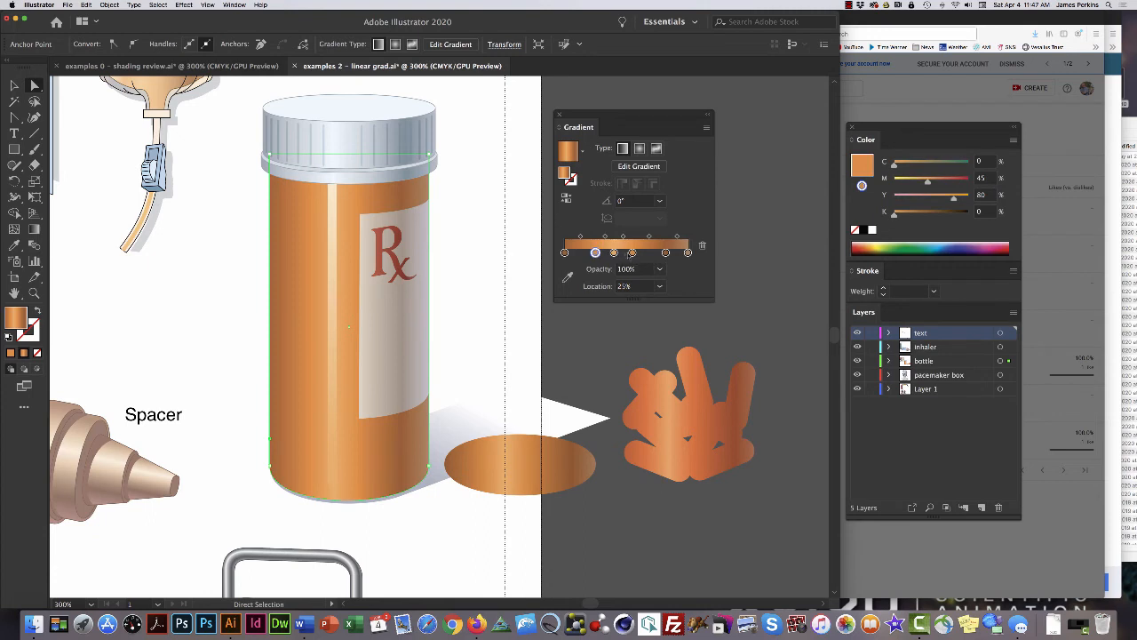
pyautogui.click(633, 252)
pyautogui.click(665, 252)
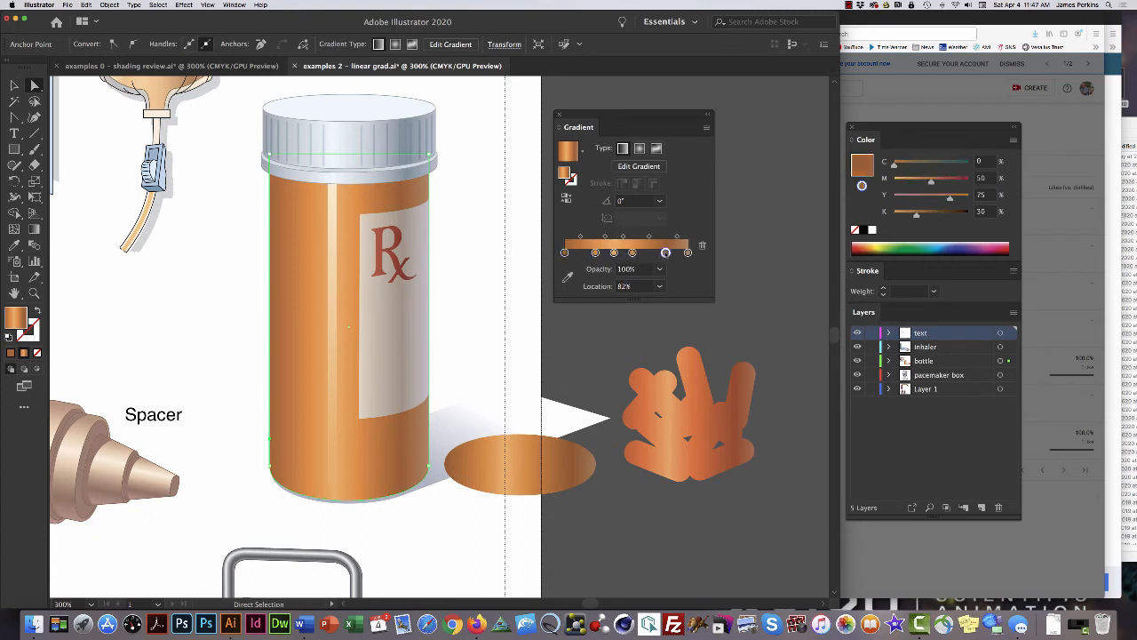
pyautogui.click(687, 253)
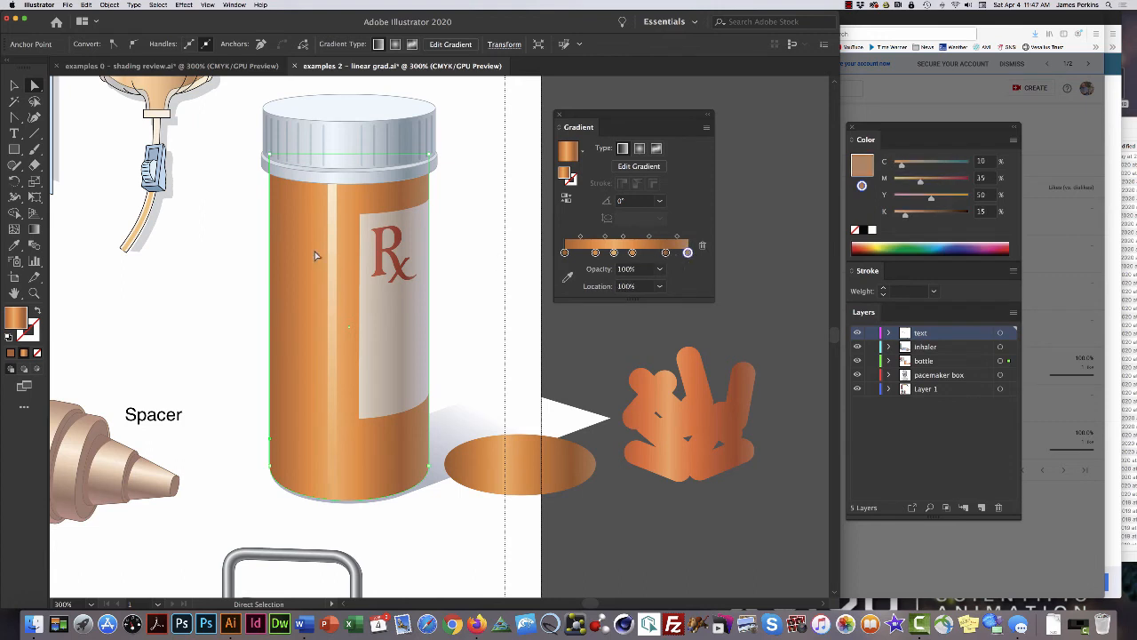
# Move the narrow highlight strip off the bottle into the space between it and the spacer, and delete the Rx label.
pyautogui.click(336, 260)
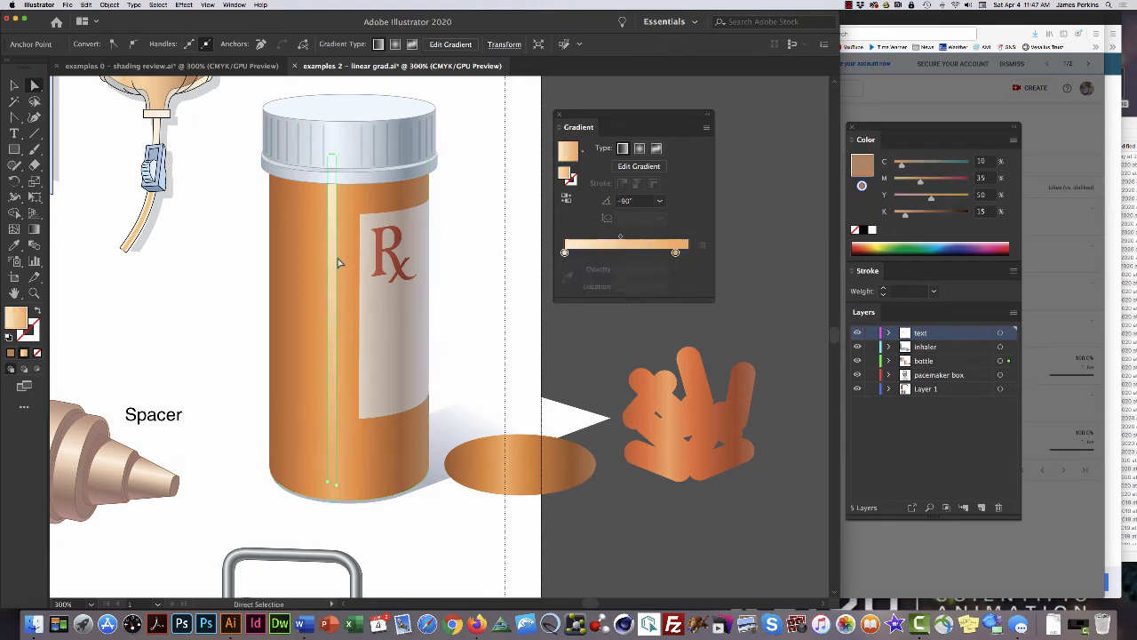
pyautogui.keyDown('alt'); pyautogui.click(337, 262); pyautogui.keyUp('alt')
pyautogui.moveTo(338, 262); pyautogui.dragTo(236, 245)
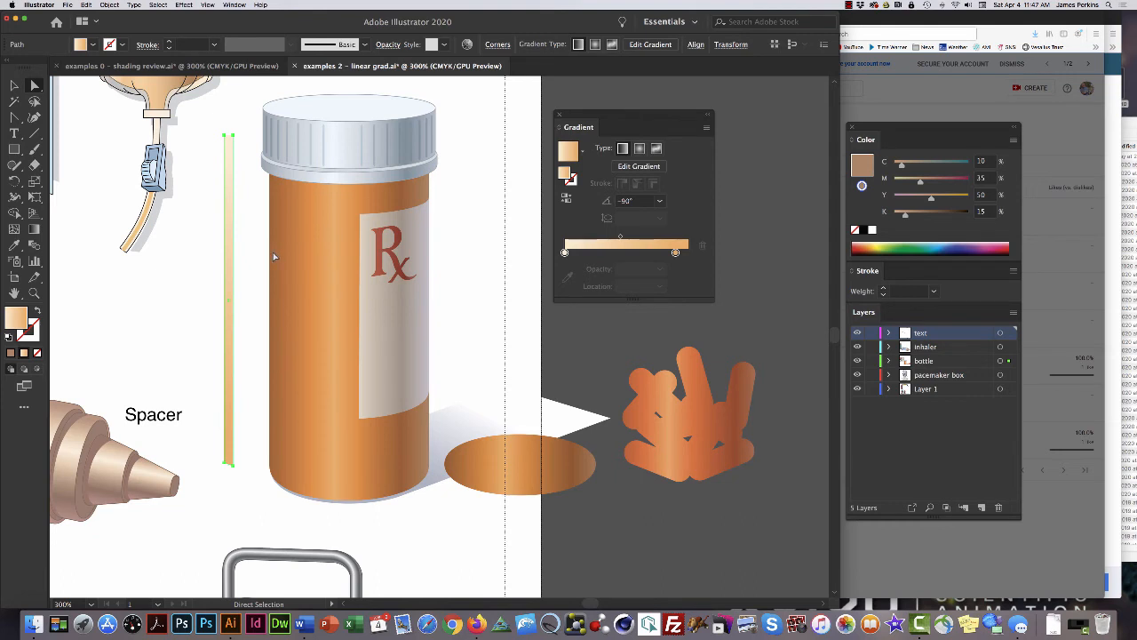
pyautogui.click(406, 275)
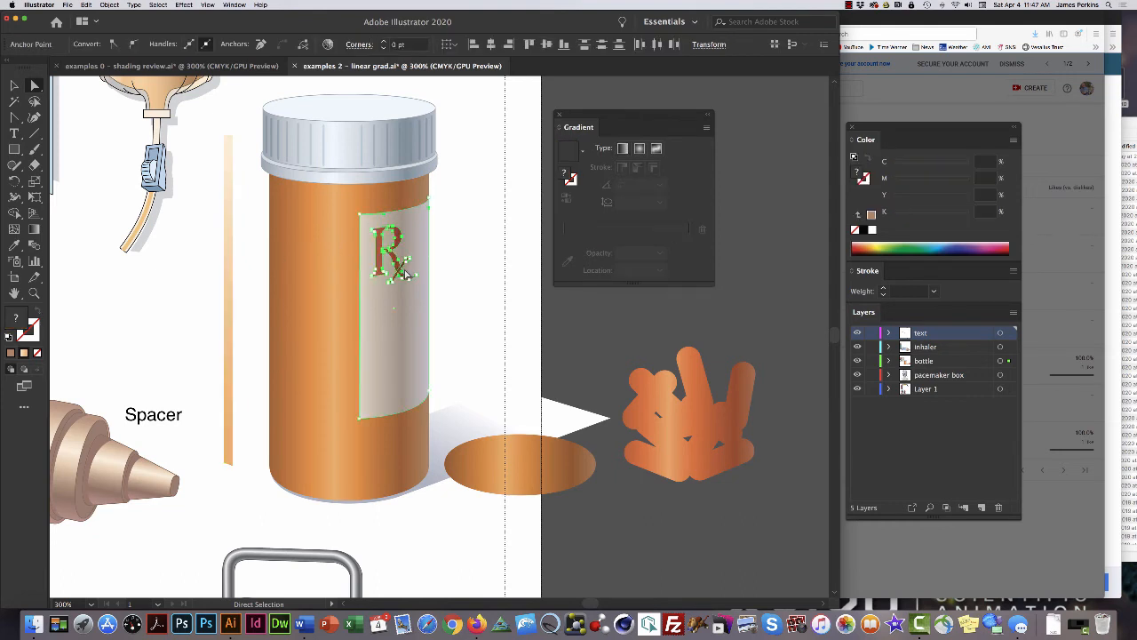
pyautogui.press('Delete')
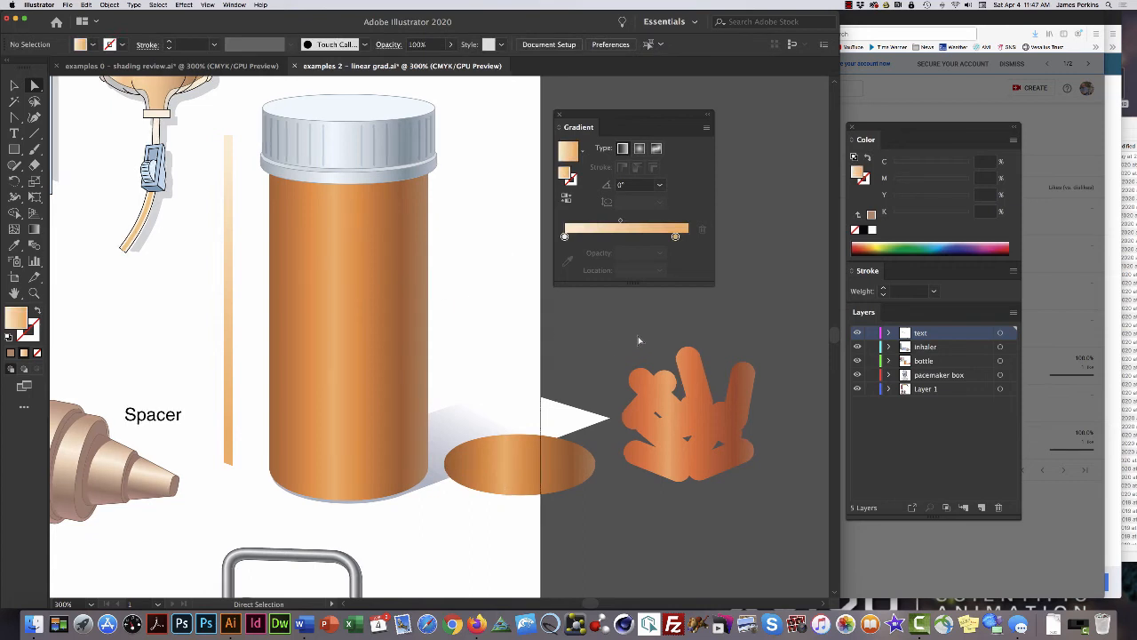
# Select all the pill shapes beside the artboard and fill them with solid black.
pyautogui.moveTo(638, 337); pyautogui.dragTo(762, 506)
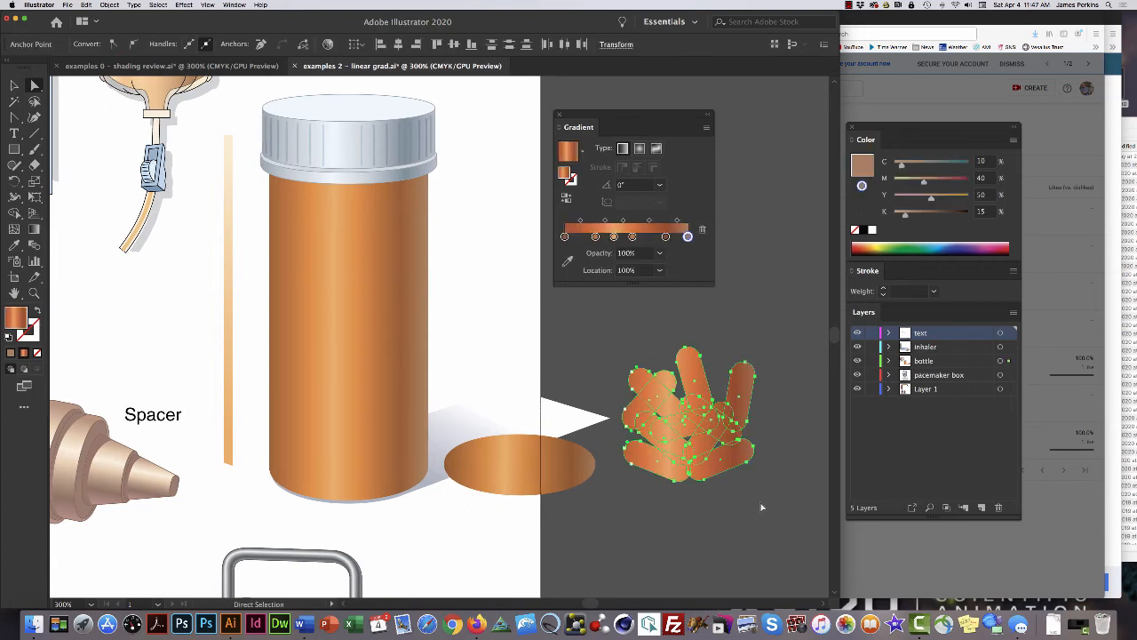
pyautogui.click(870, 230)
pyautogui.click(863, 166)
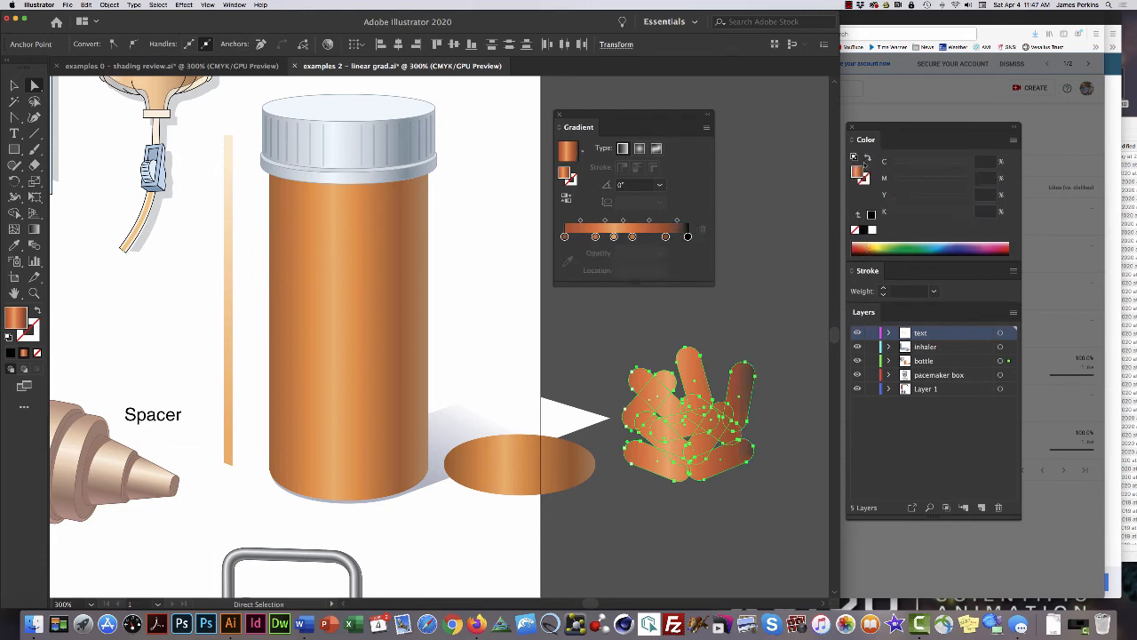
pyautogui.click(870, 215)
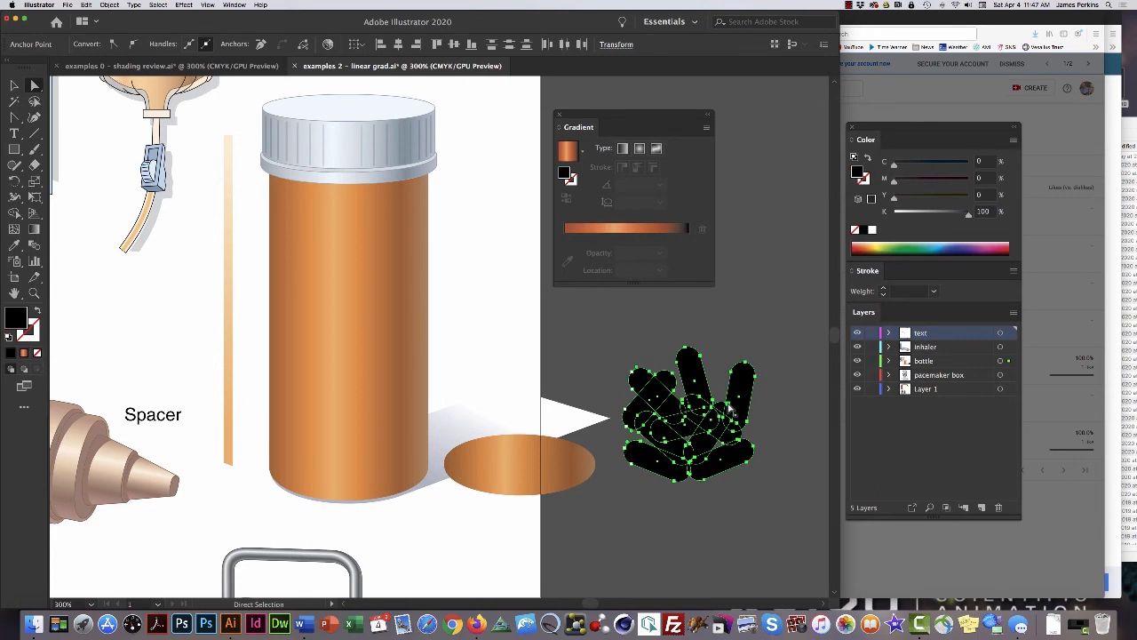
# Undo the distorting drag of the pills, reselect all the whole pill shapes and move them into the lower part of the bottle.
pyautogui.moveTo(732, 409); pyautogui.dragTo(386, 406)
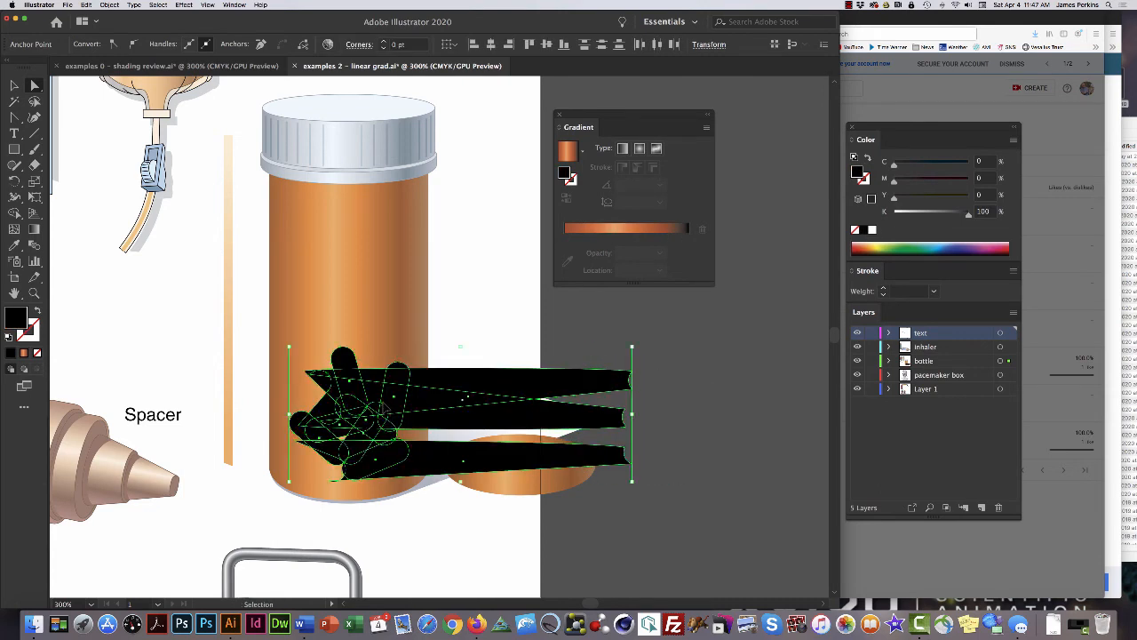
pyautogui.press('super+z')
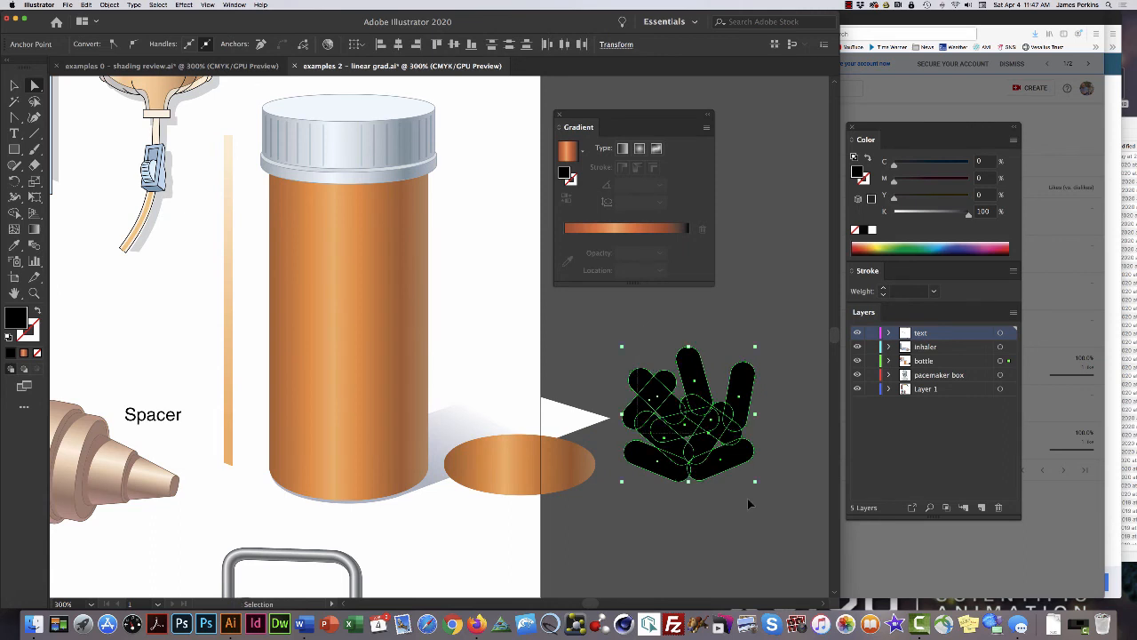
pyautogui.click(748, 504)
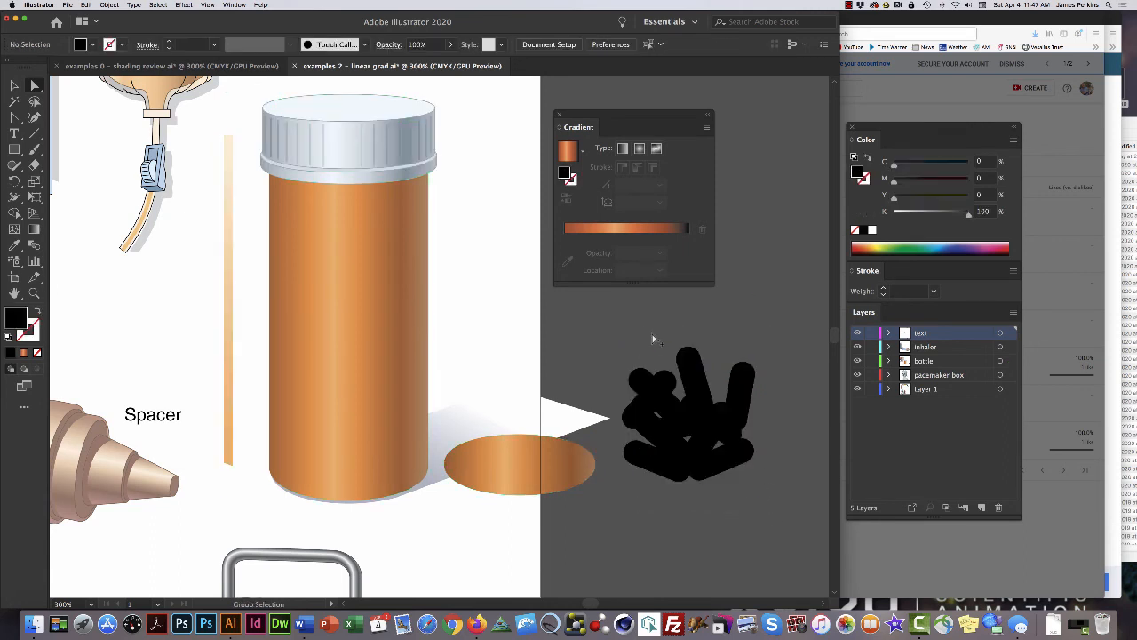
pyautogui.click(741, 460)
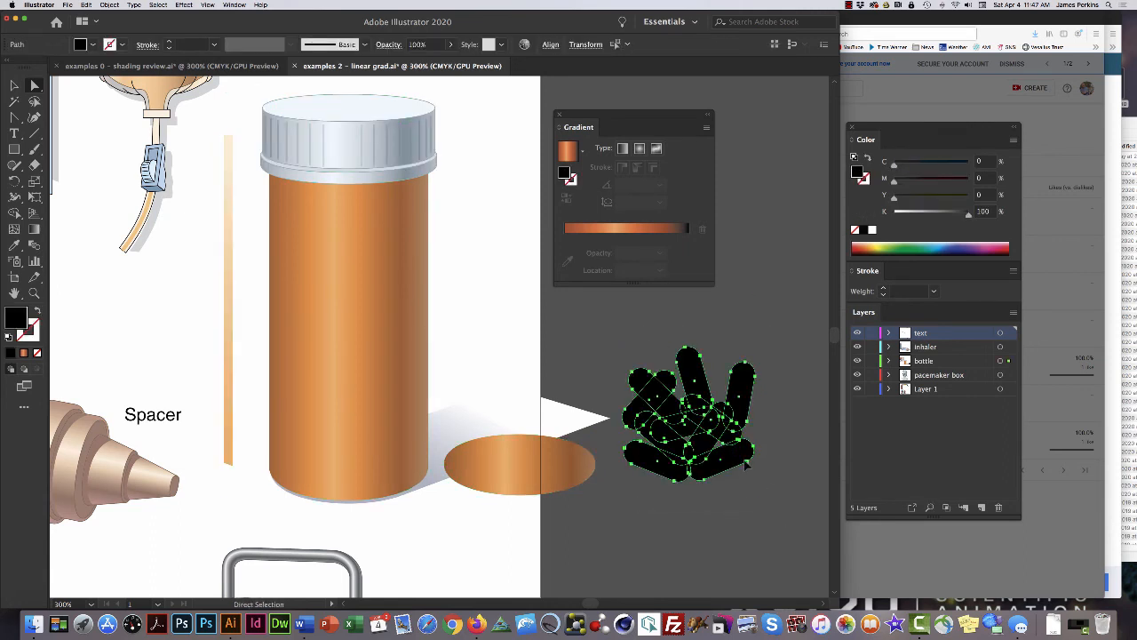
pyautogui.moveTo(745, 462); pyautogui.dragTo(409, 433)
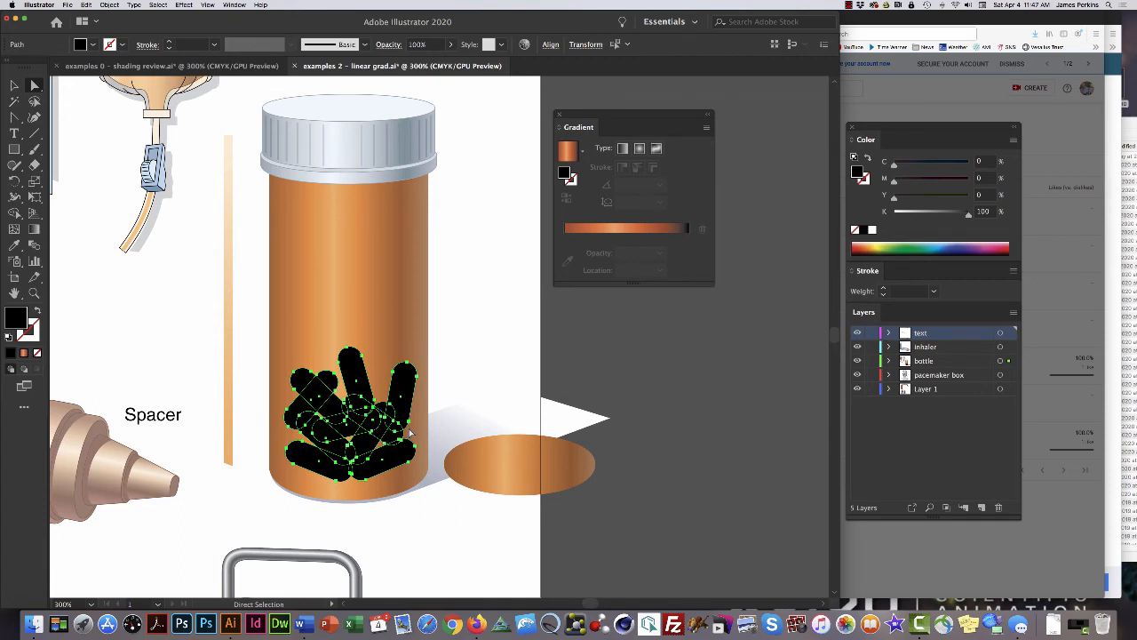
# Copy the bottle body's gradient onto the pills with the Eyedropper and span one gradient across them over the bottle's full width.
pyautogui.press('i')
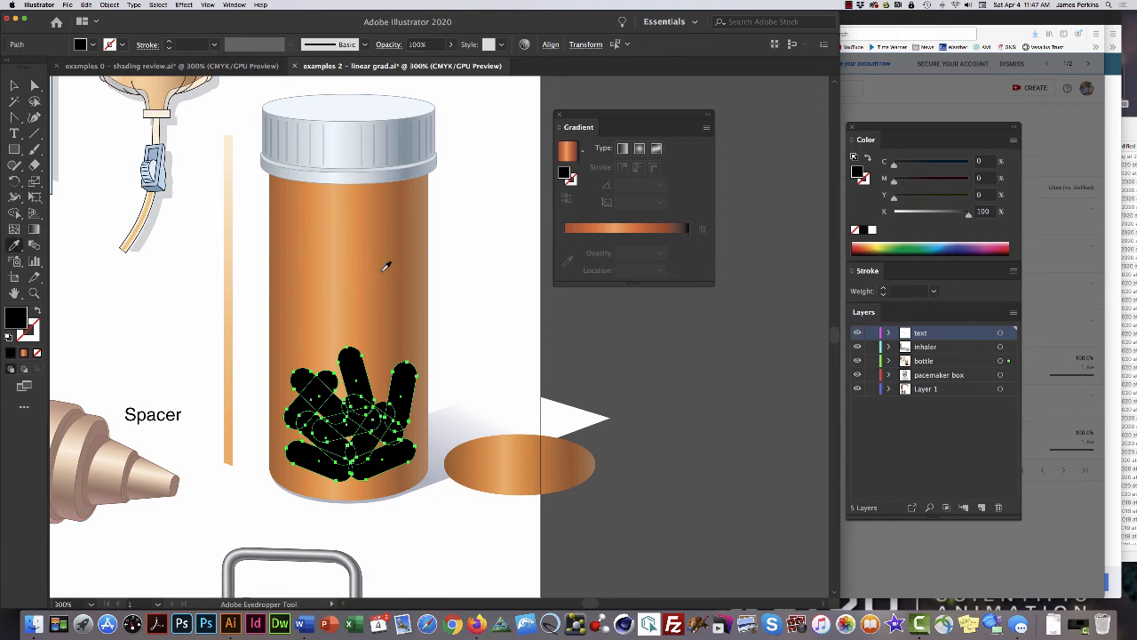
pyautogui.click(385, 266)
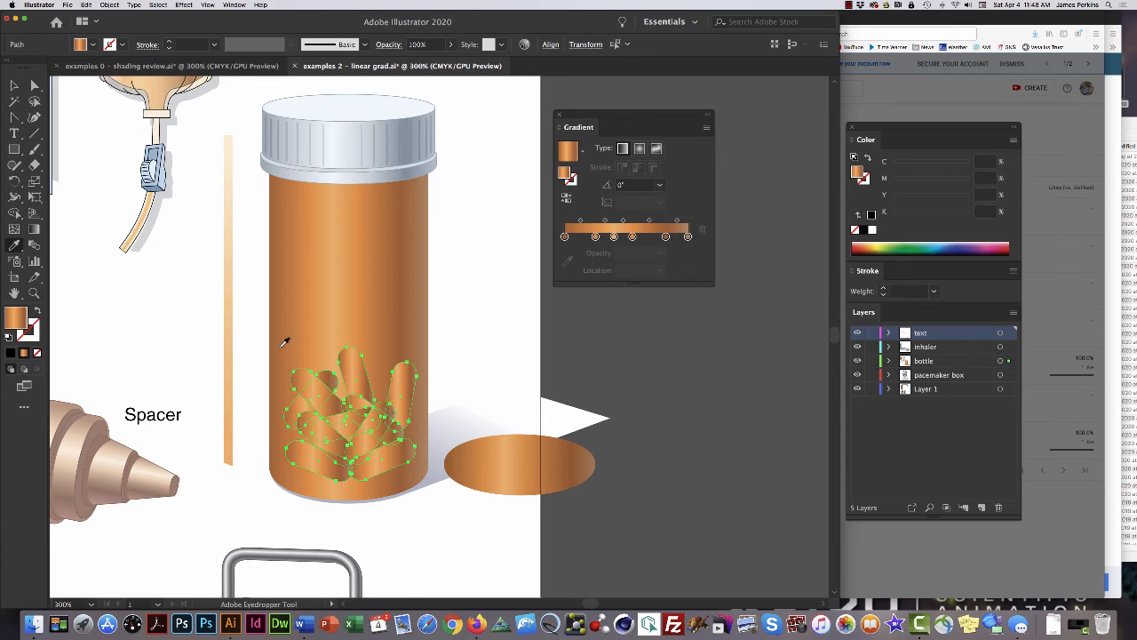
pyautogui.click(35, 229)
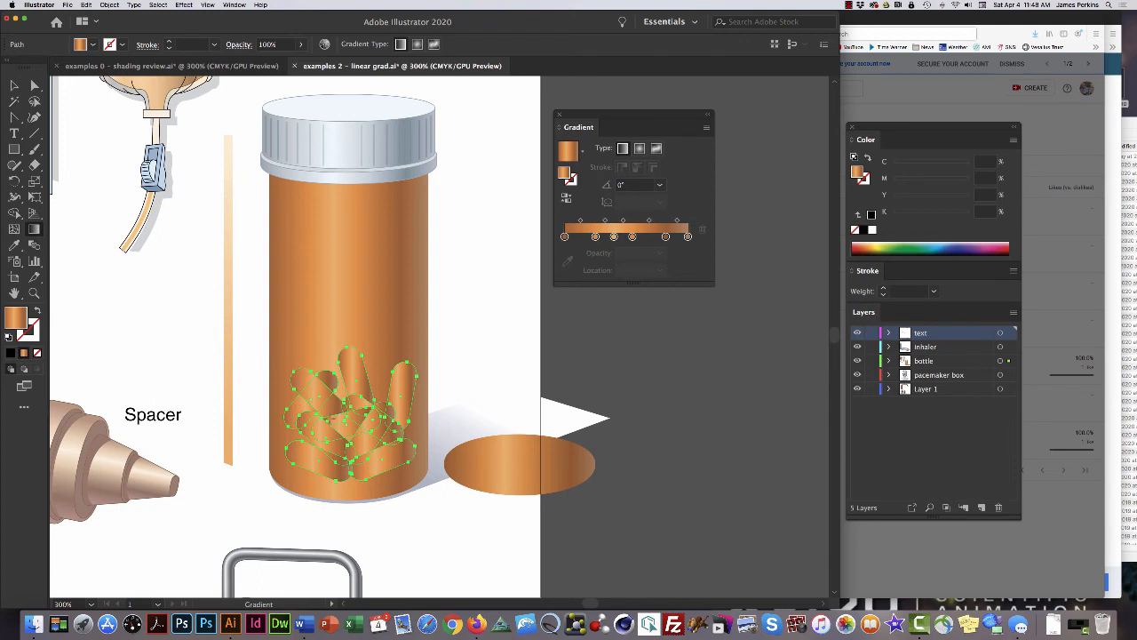
pyautogui.click(265, 340)
pyautogui.click(427, 347)
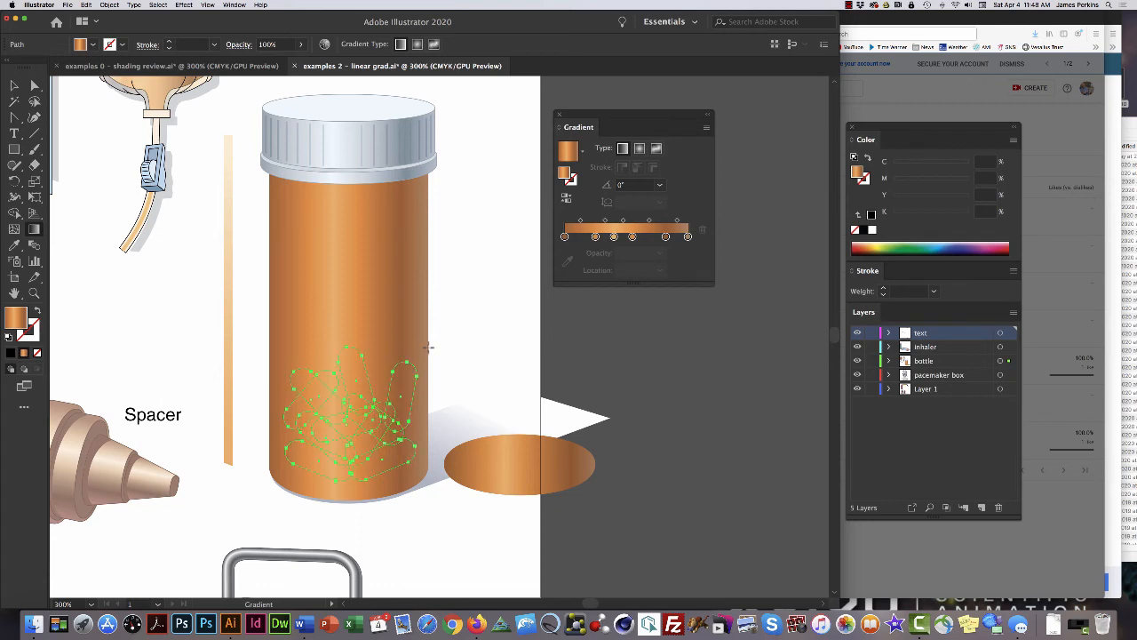
pyautogui.press('a')
pyautogui.click(475, 334)
pyautogui.press('g')
pyautogui.press('super+h')
# Bring the Gradient and Color panels near the bottle and set the magenta of the pills' 54.98% gradient stop to 80%, then 70%.
pyautogui.scroll(-1, 471, 325)
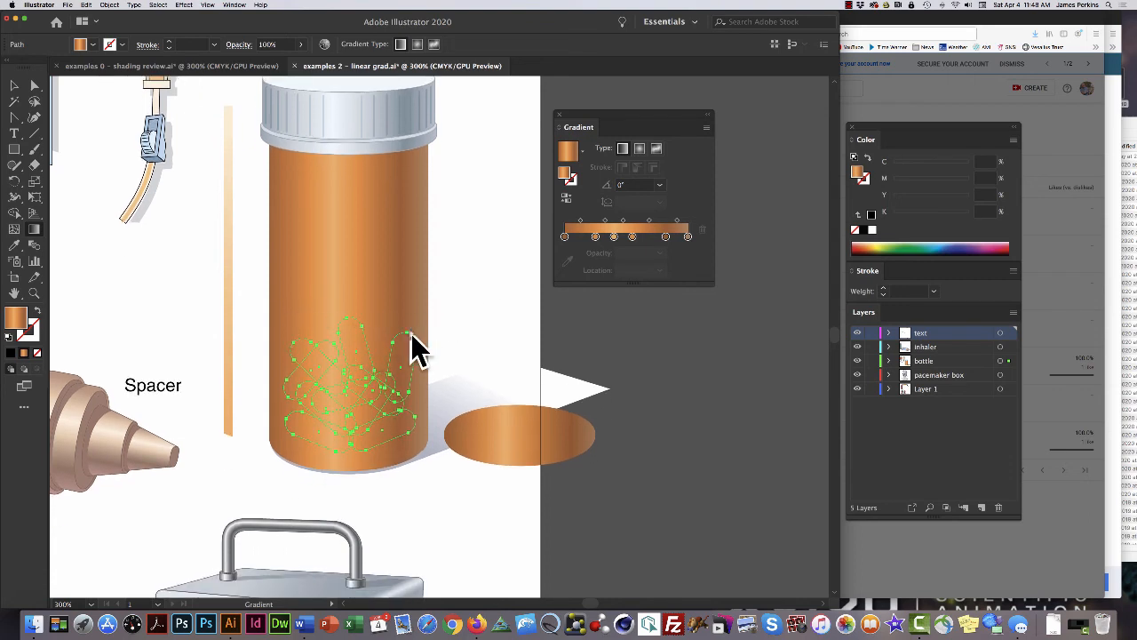
pyautogui.moveTo(603, 114); pyautogui.dragTo(502, 160)
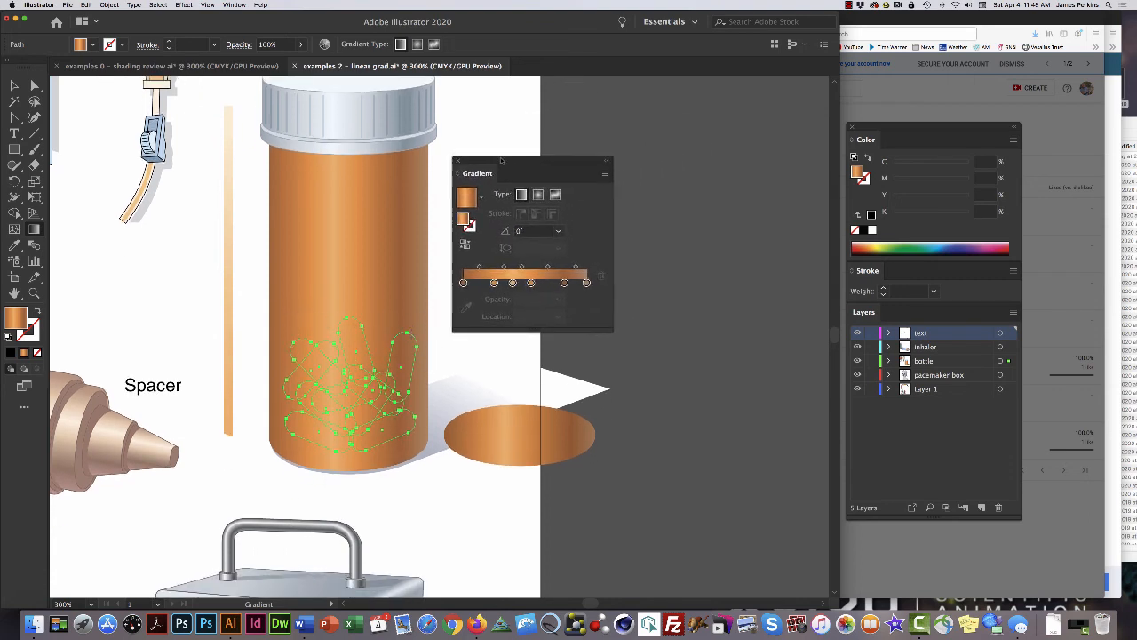
pyautogui.moveTo(929, 131); pyautogui.dragTo(737, 116)
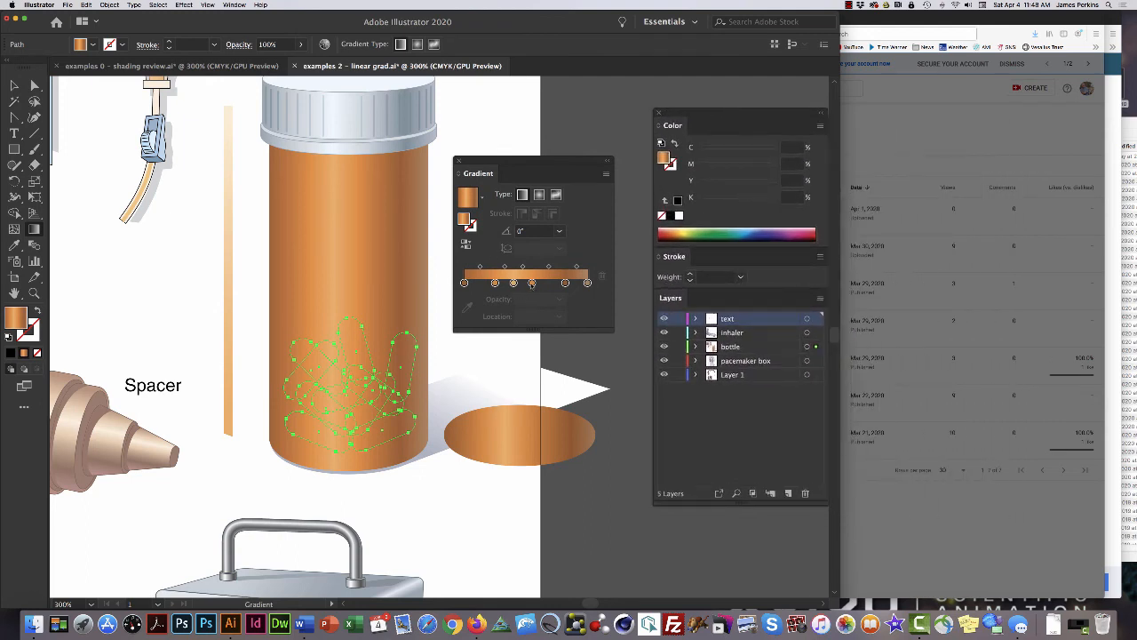
pyautogui.click(532, 283)
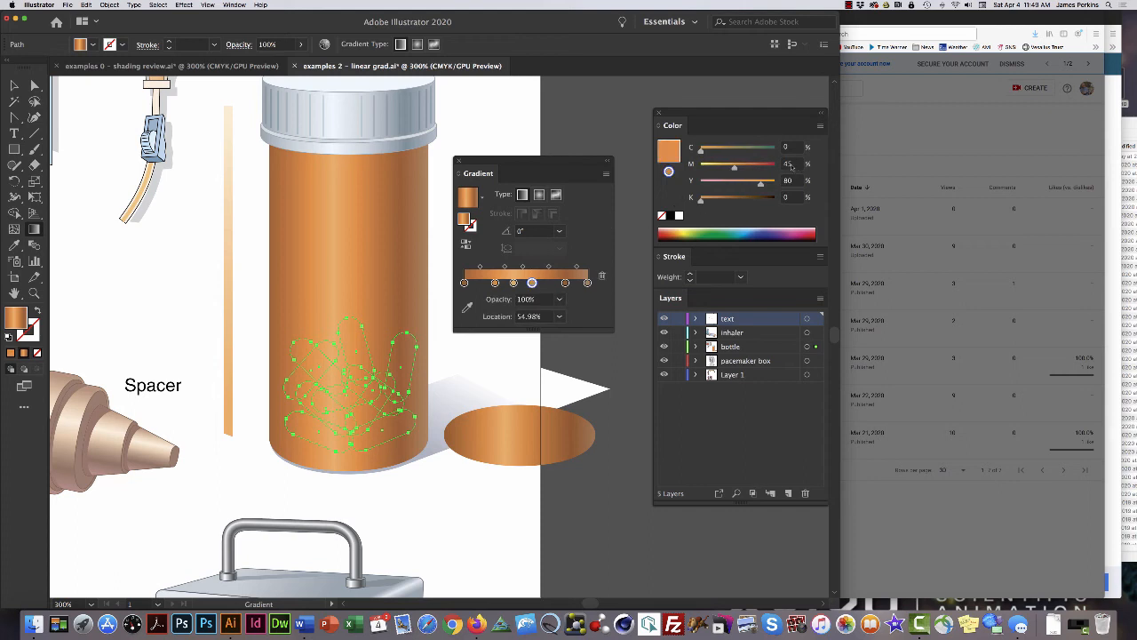
pyautogui.click(785, 164)
pyautogui.write('80')
pyautogui.press('Return')
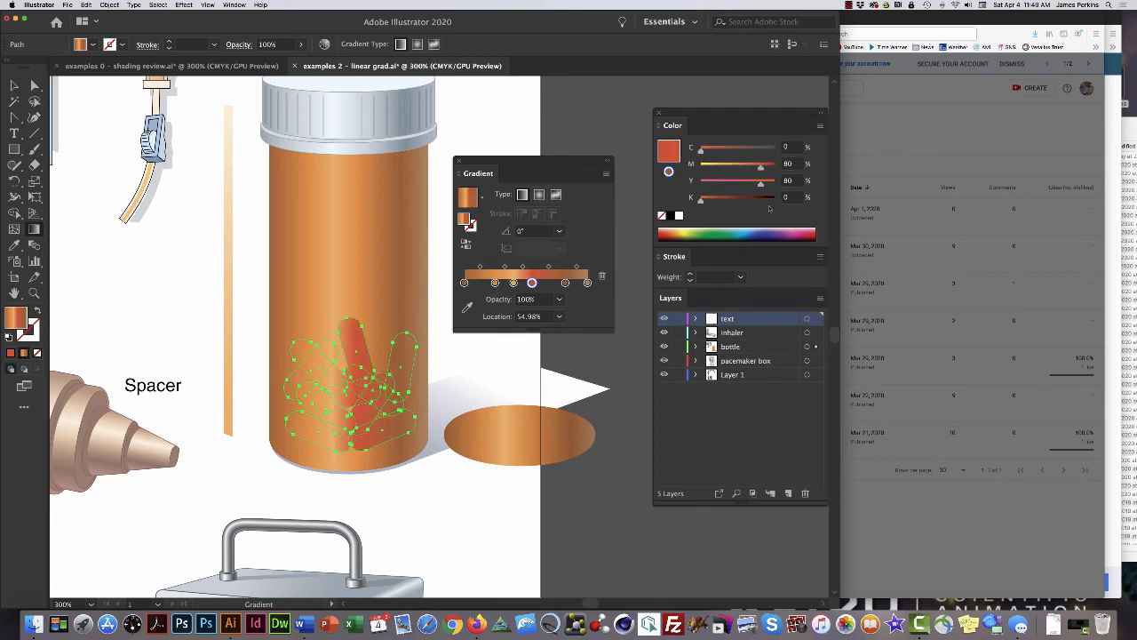
pyautogui.click(790, 165)
pyautogui.write('70')
pyautogui.press('Return')
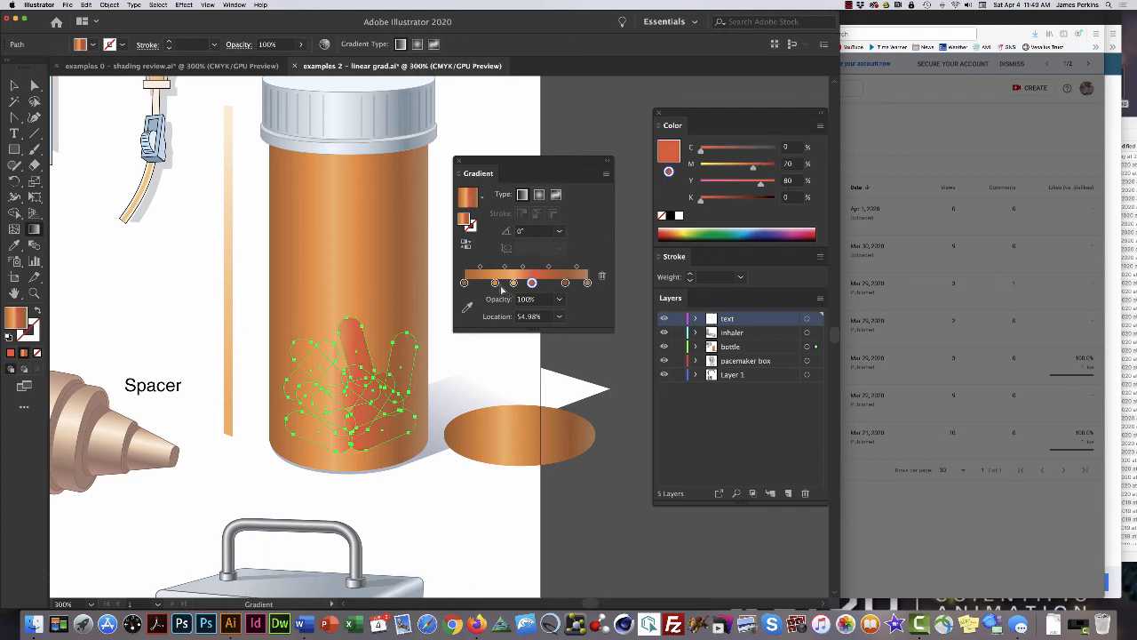
# Set the magenta of the pills' gradient stops at 25% and 0% to 70%.
pyautogui.click(495, 282)
pyautogui.click(788, 164)
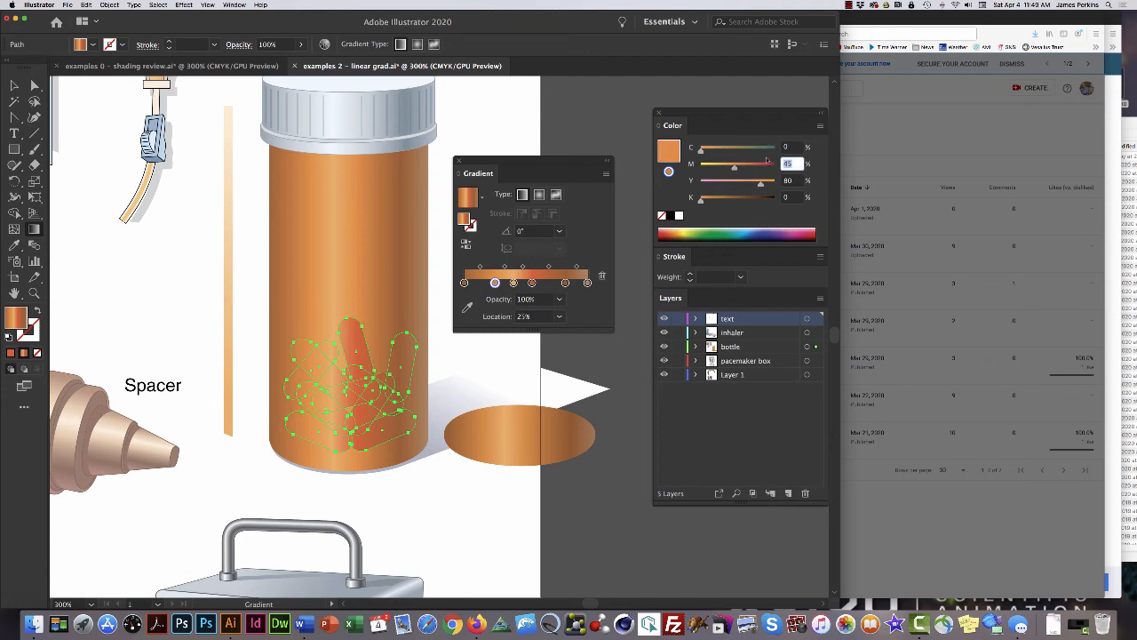
pyautogui.write('70')
pyautogui.press('Return')
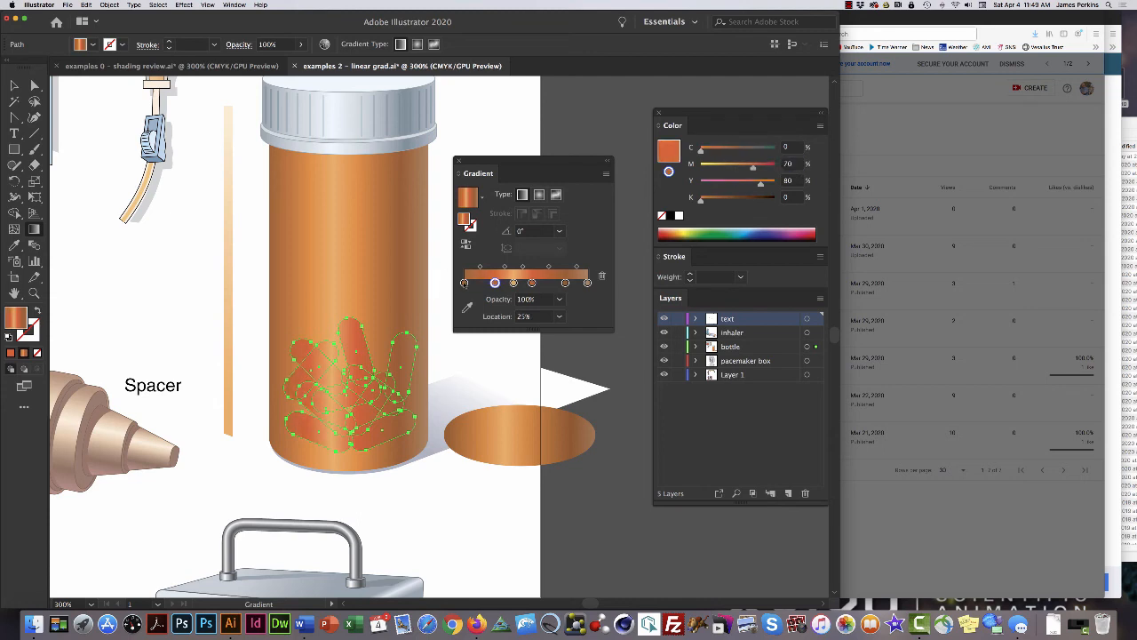
pyautogui.click(464, 283)
pyautogui.click(788, 164)
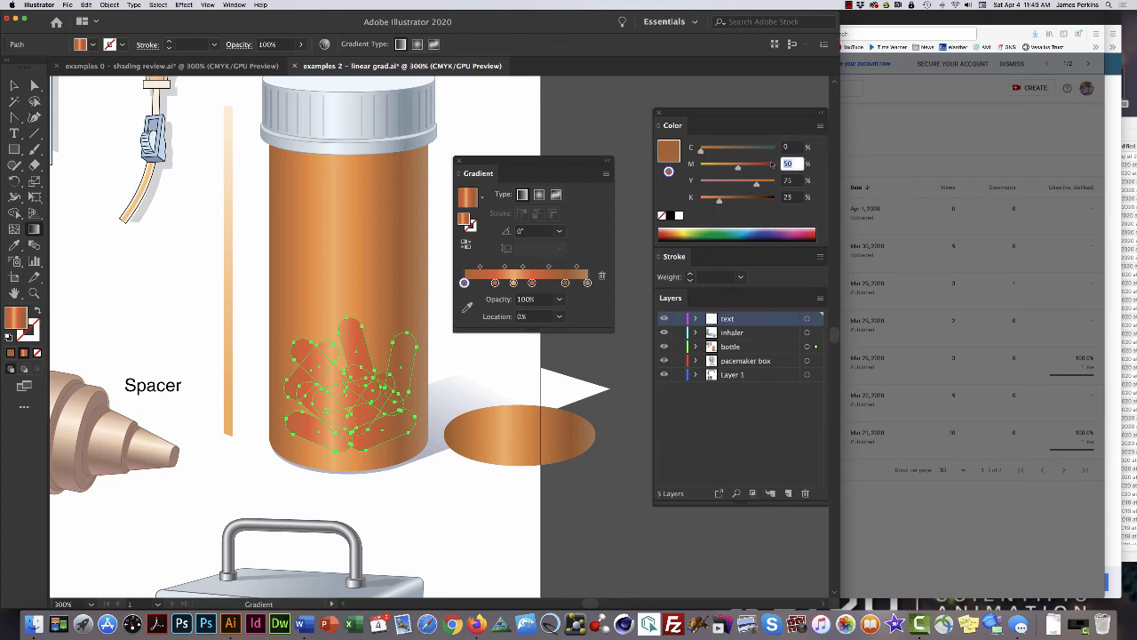
pyautogui.write('70')
pyautogui.press('Return')
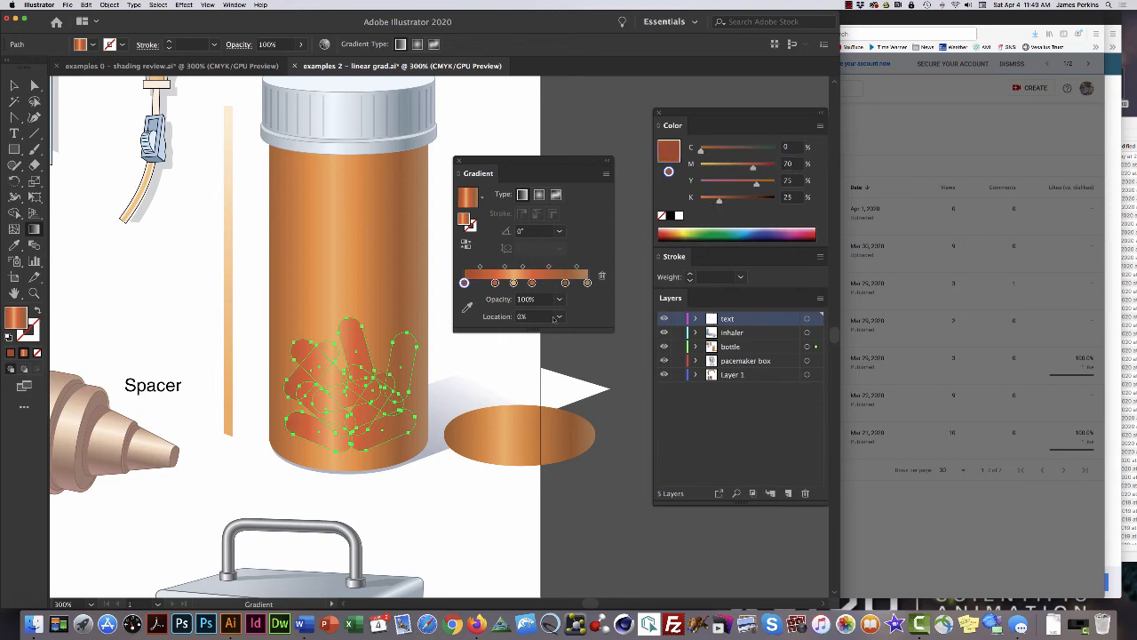
# Set the magenta of the pills' 82% gradient stop to 70% and of their 100% stop to 50%, and deselect the pills.
pyautogui.click(565, 282)
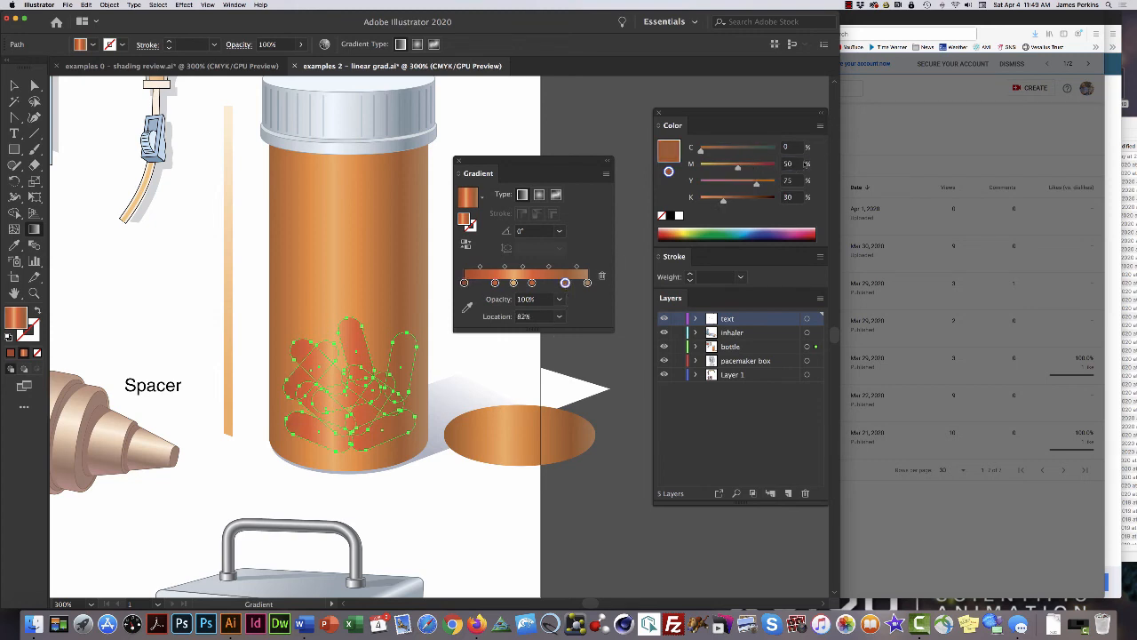
pyautogui.click(794, 163)
pyautogui.write('70')
pyautogui.press('Return')
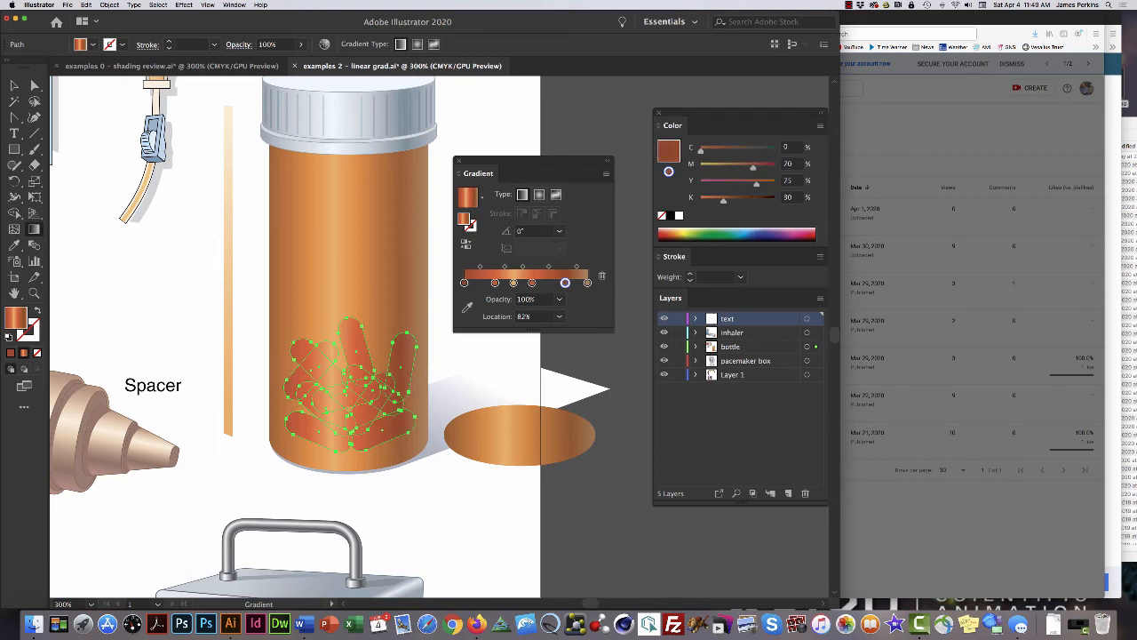
pyautogui.click(588, 283)
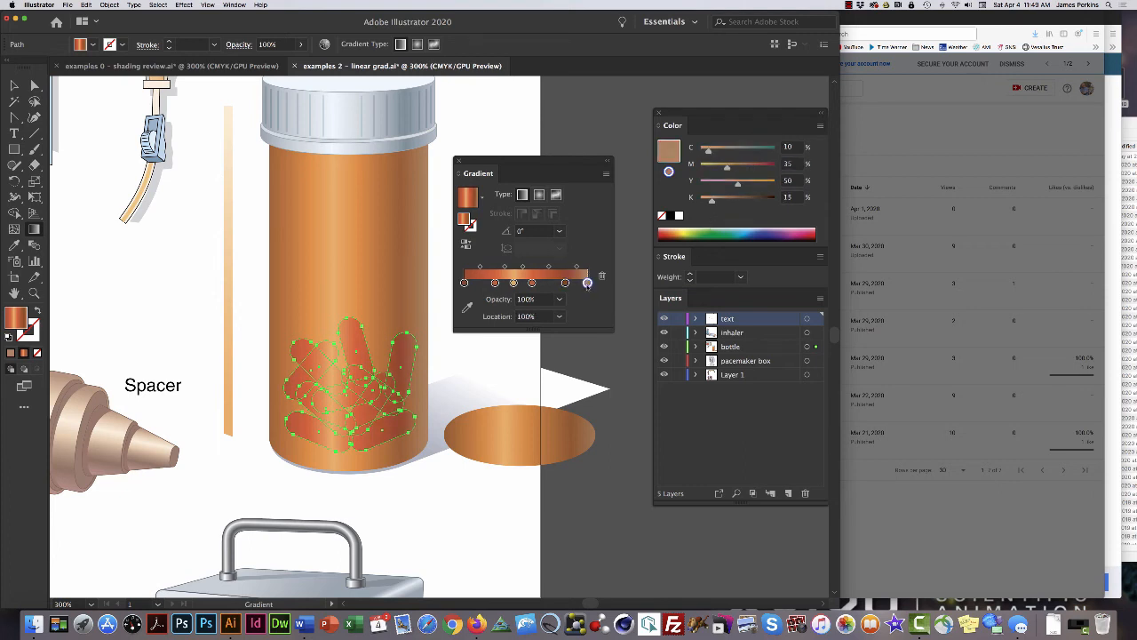
pyautogui.click(791, 163)
pyautogui.write('50')
pyautogui.press('Return')
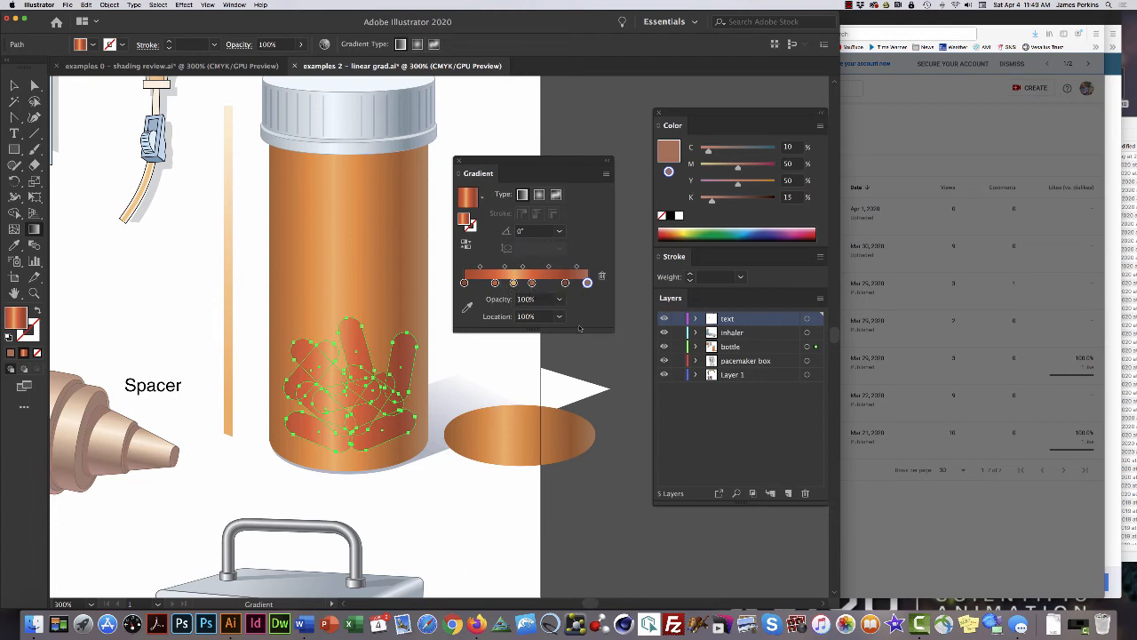
pyautogui.click(569, 357)
pyautogui.press('g')
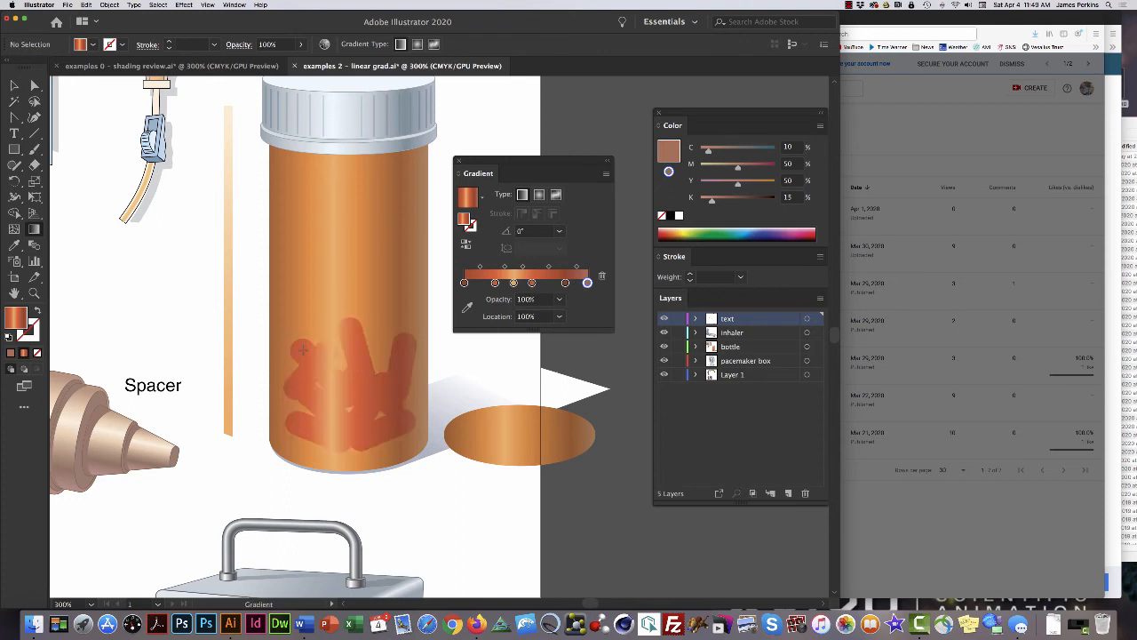
# Move the light highlight strip from beside the bottle onto the bright band of the bottle body.
pyautogui.press('v')
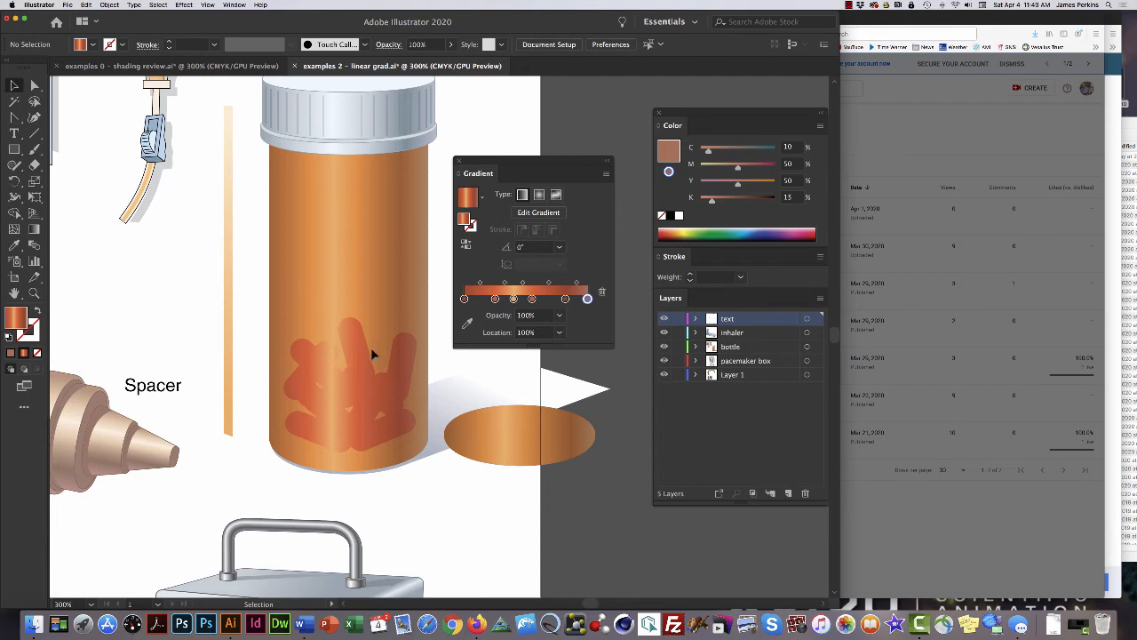
pyautogui.click(233, 349)
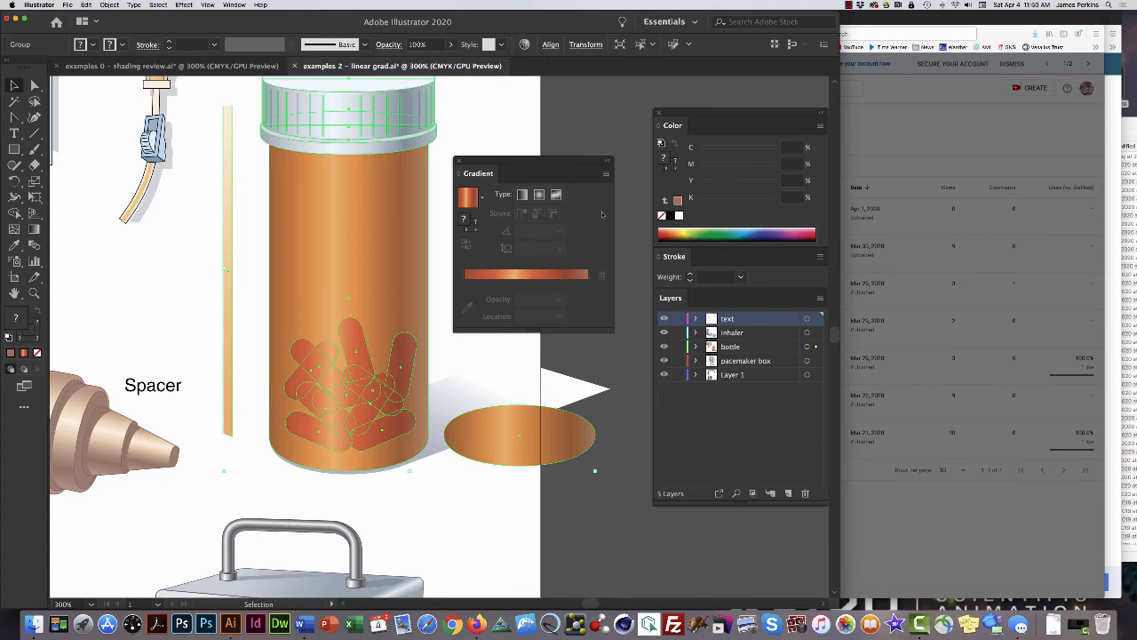
pyautogui.click(196, 236)
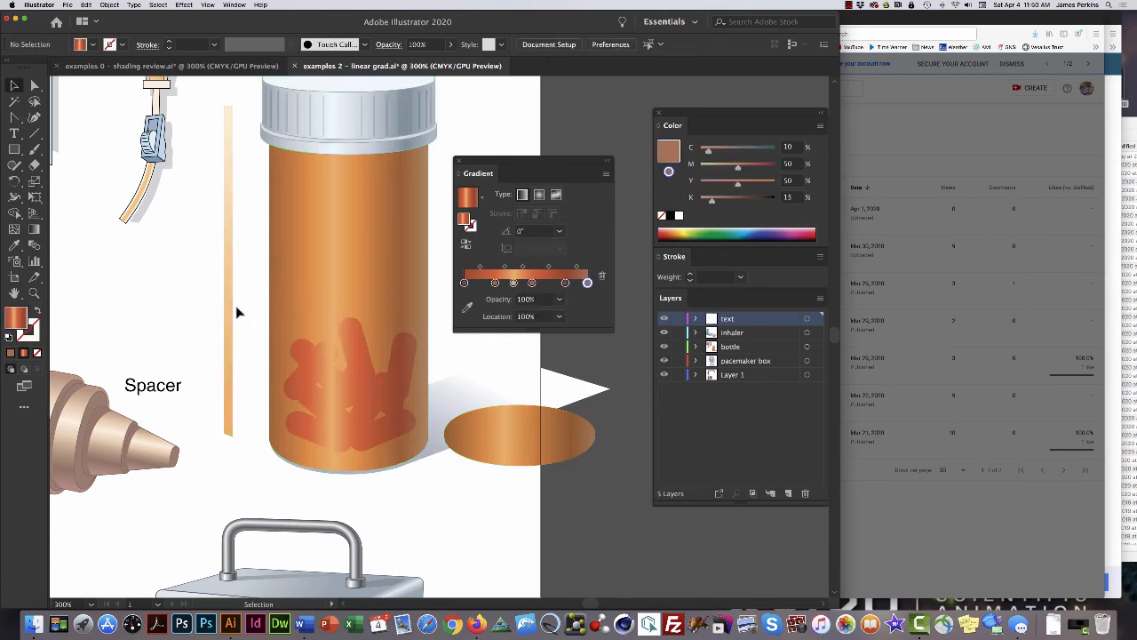
pyautogui.press('a')
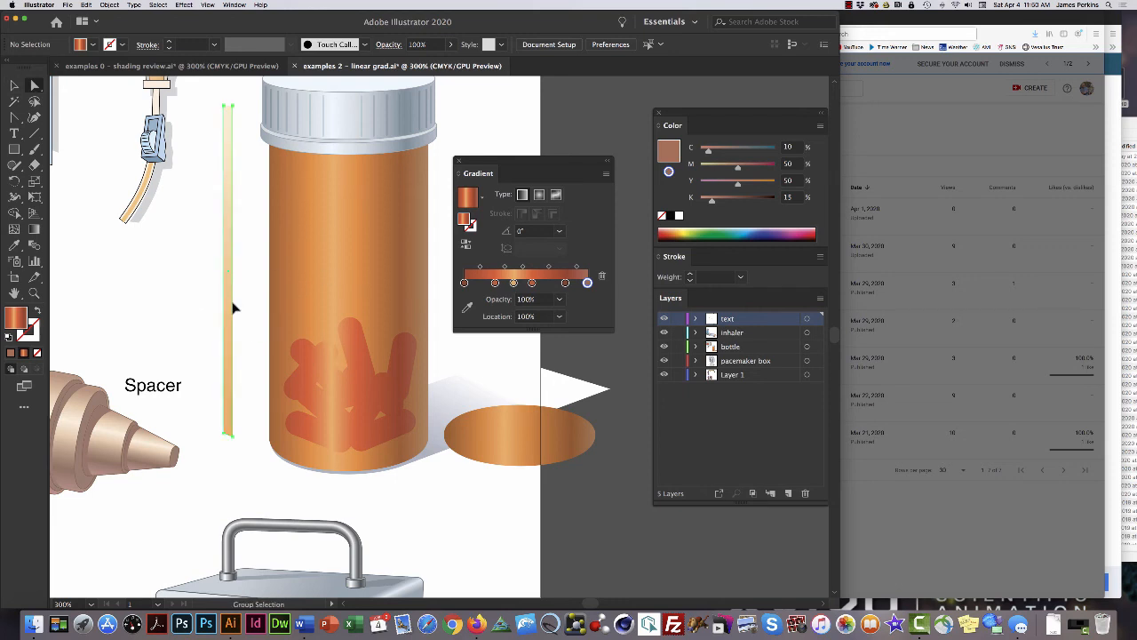
pyautogui.moveTo(232, 308); pyautogui.dragTo(338, 311)
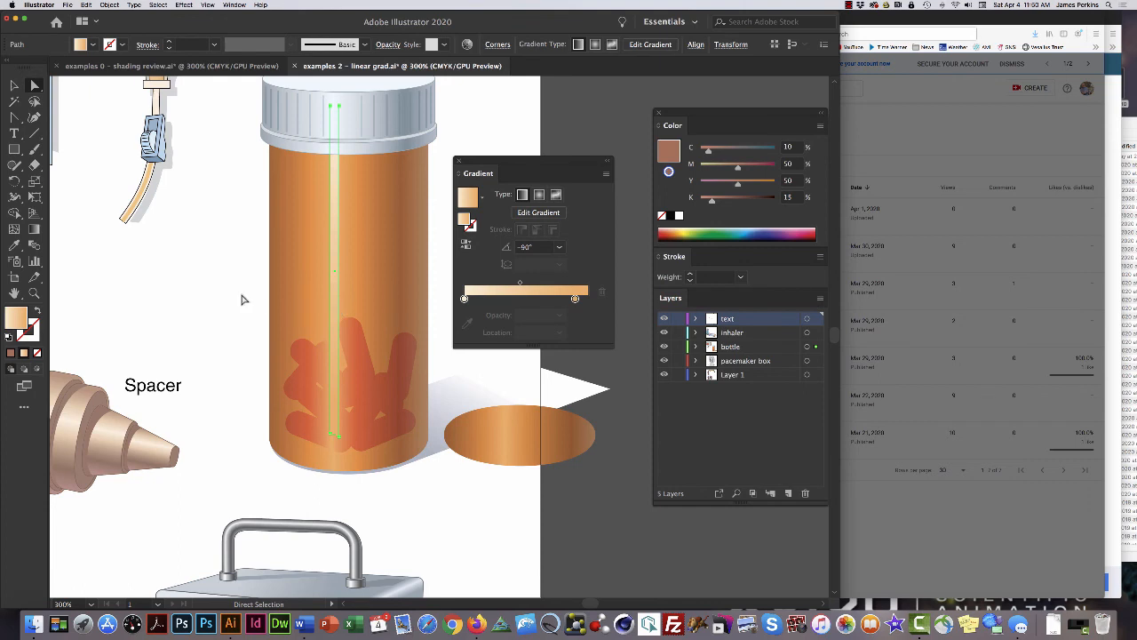
pyautogui.click(437, 290)
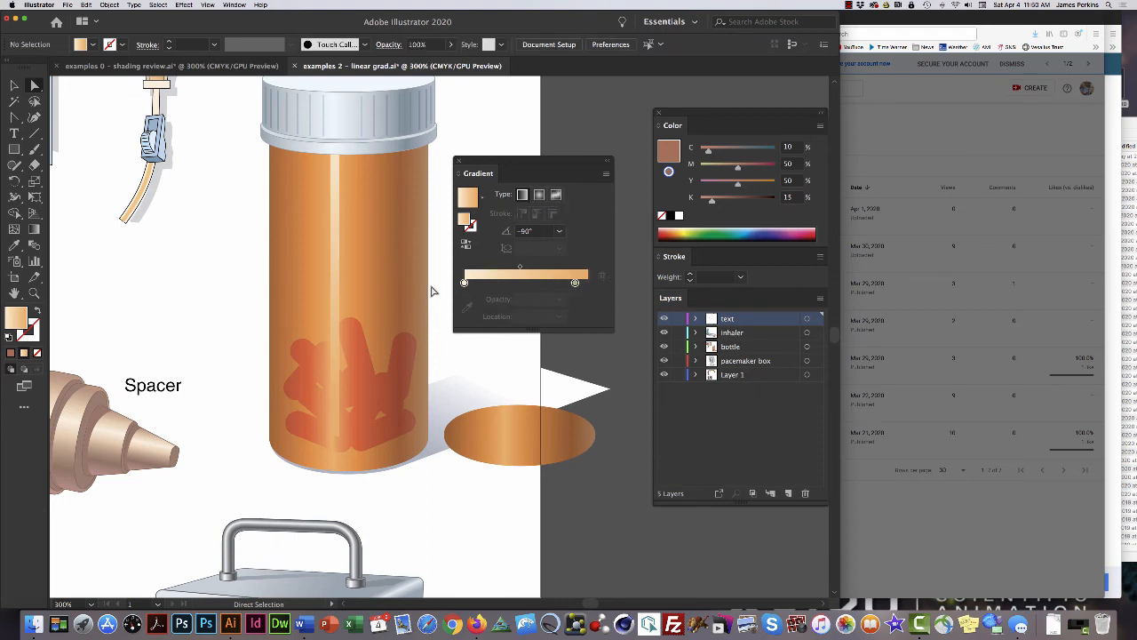
# Compare the color of the bottle body's 40% gradient stop with the highlight strip's 89.98% stop.
pyautogui.click(430, 291)
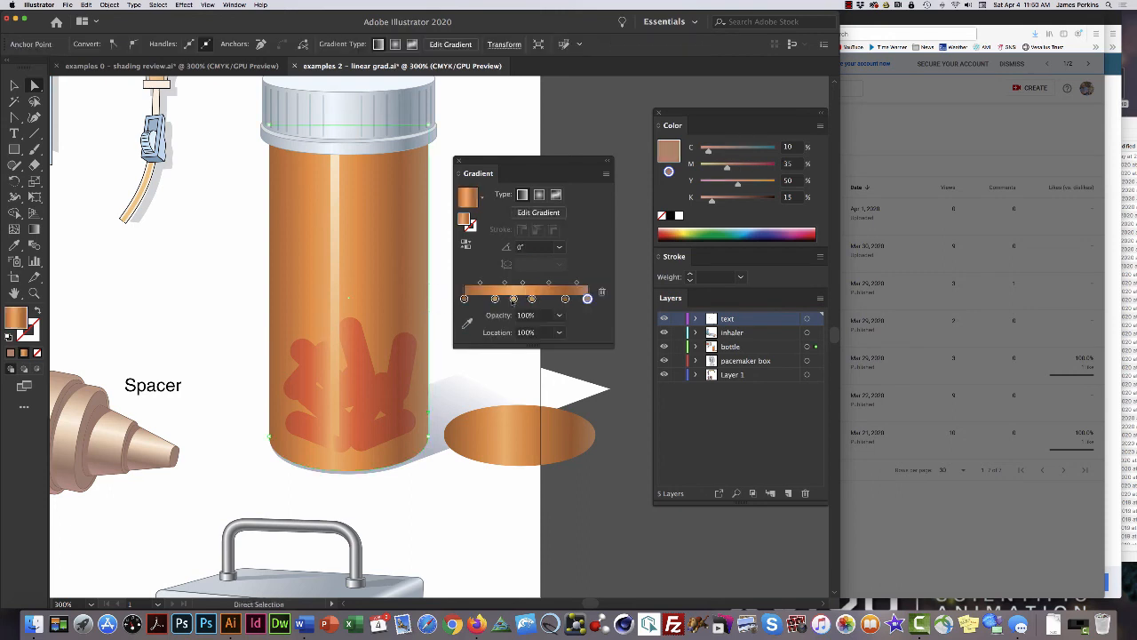
pyautogui.click(513, 298)
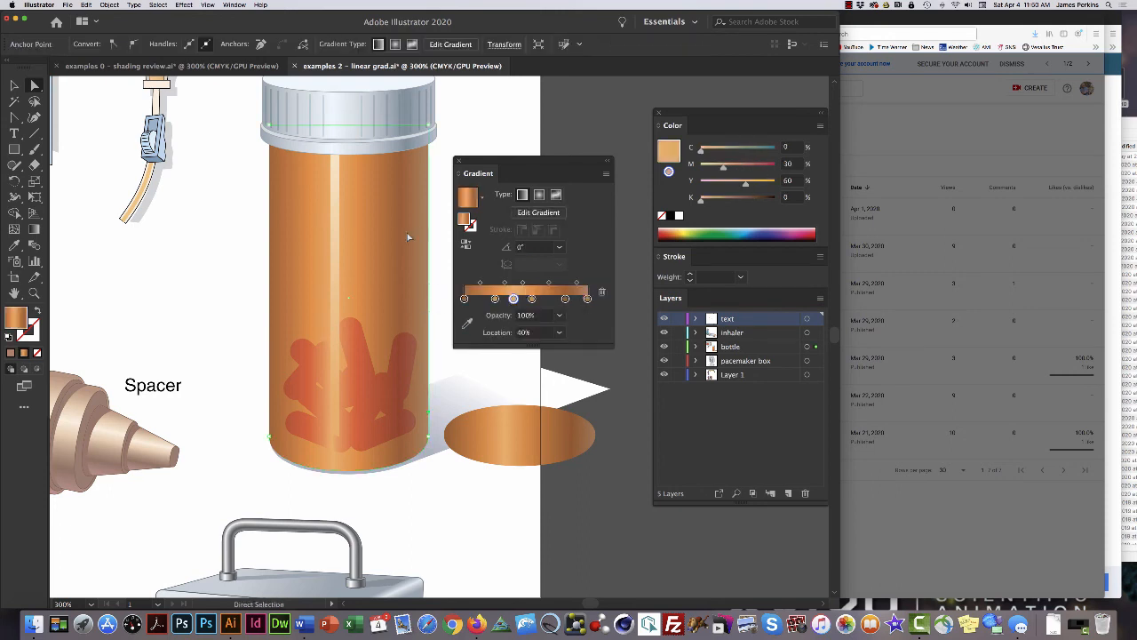
pyautogui.click(339, 236)
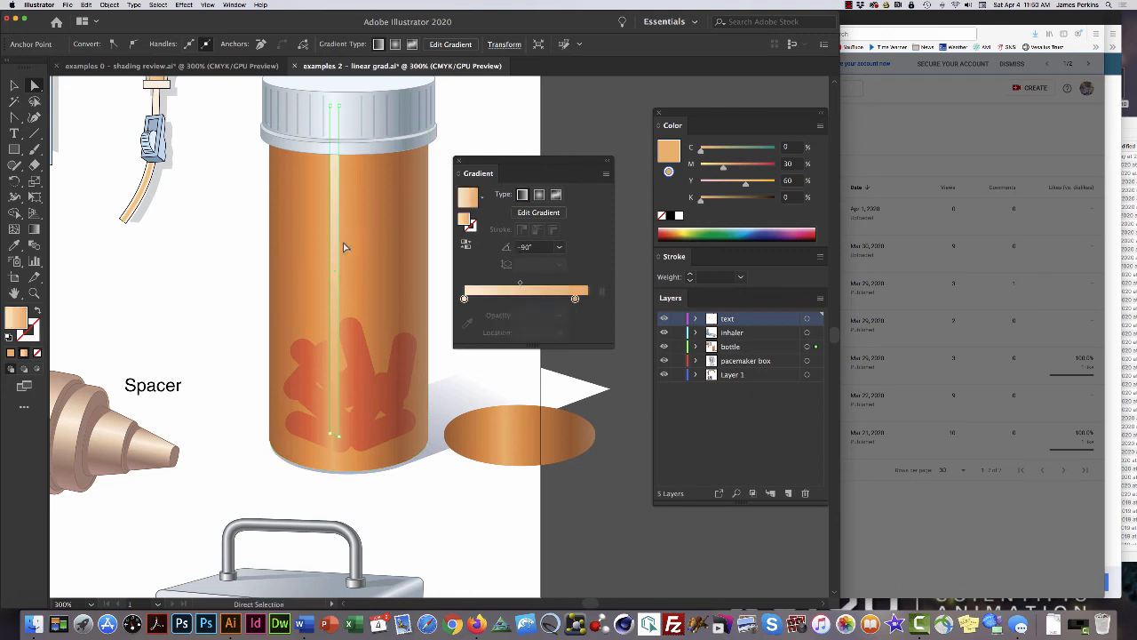
pyautogui.doubleClick(573, 301)
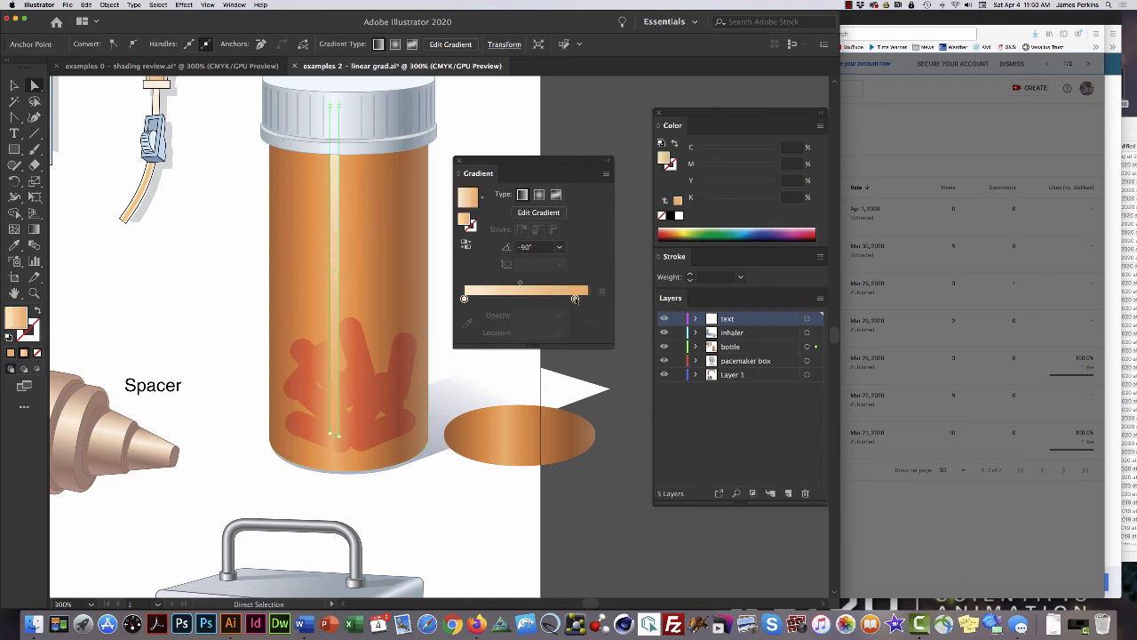
pyautogui.click(575, 299)
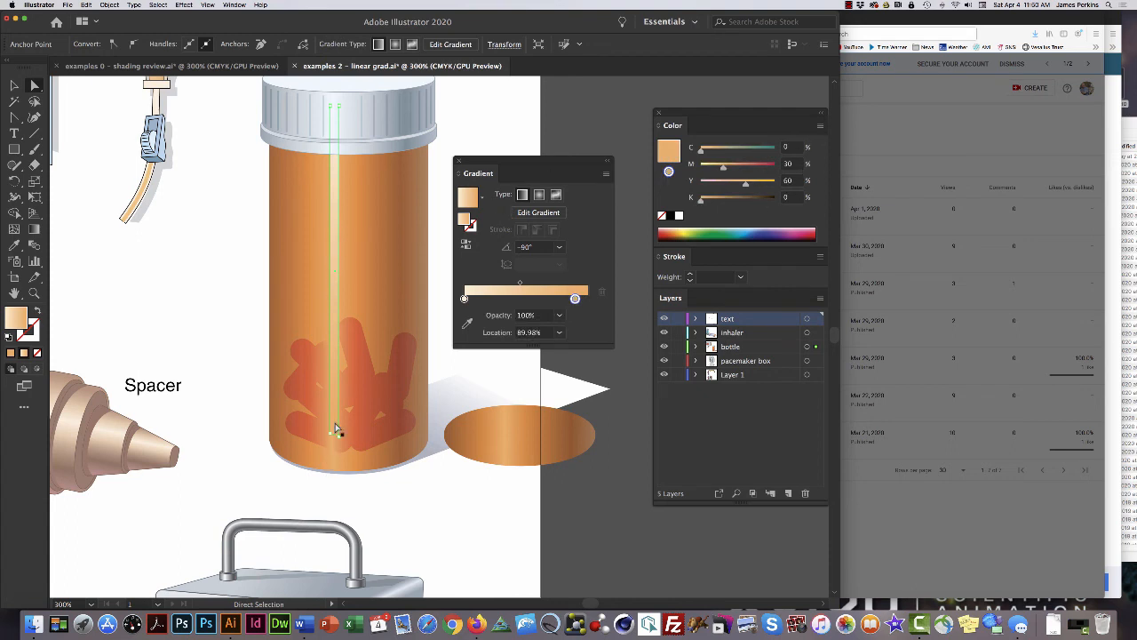
# Shift the highlight strip slightly left over the bottle's bright band and stretch its lower end closer to the bottle's base.
pyautogui.keyDown('super'); pyautogui.click(354, 382); pyautogui.keyUp('super')
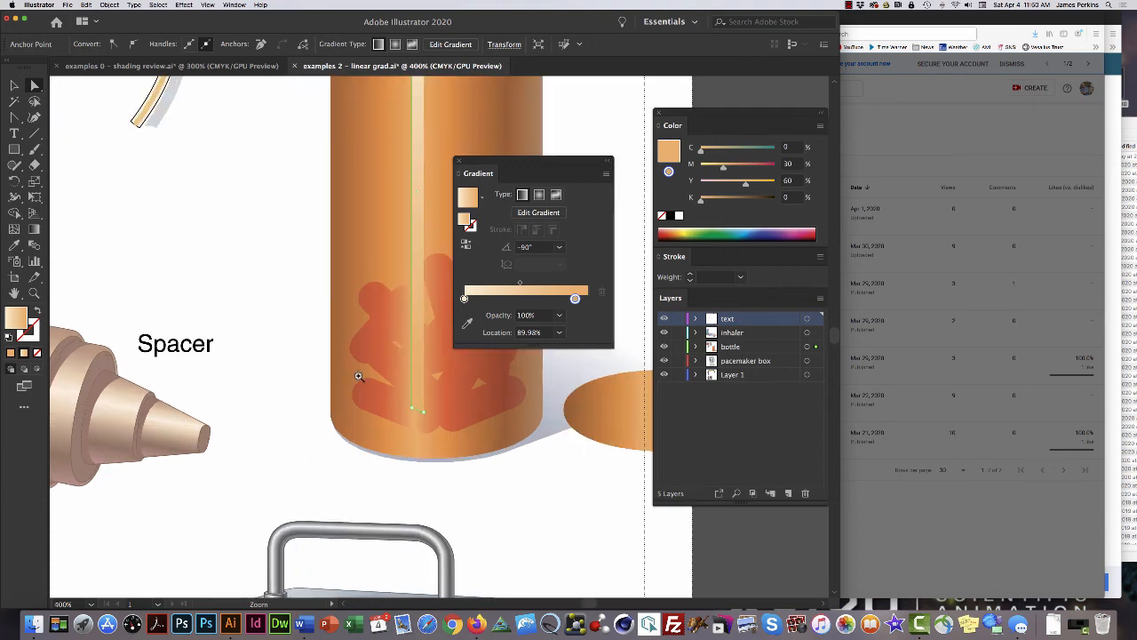
pyautogui.keyDown('super'); pyautogui.click(399, 327); pyautogui.keyUp('super')
pyautogui.moveTo(374, 329); pyautogui.dragTo(308, 360)
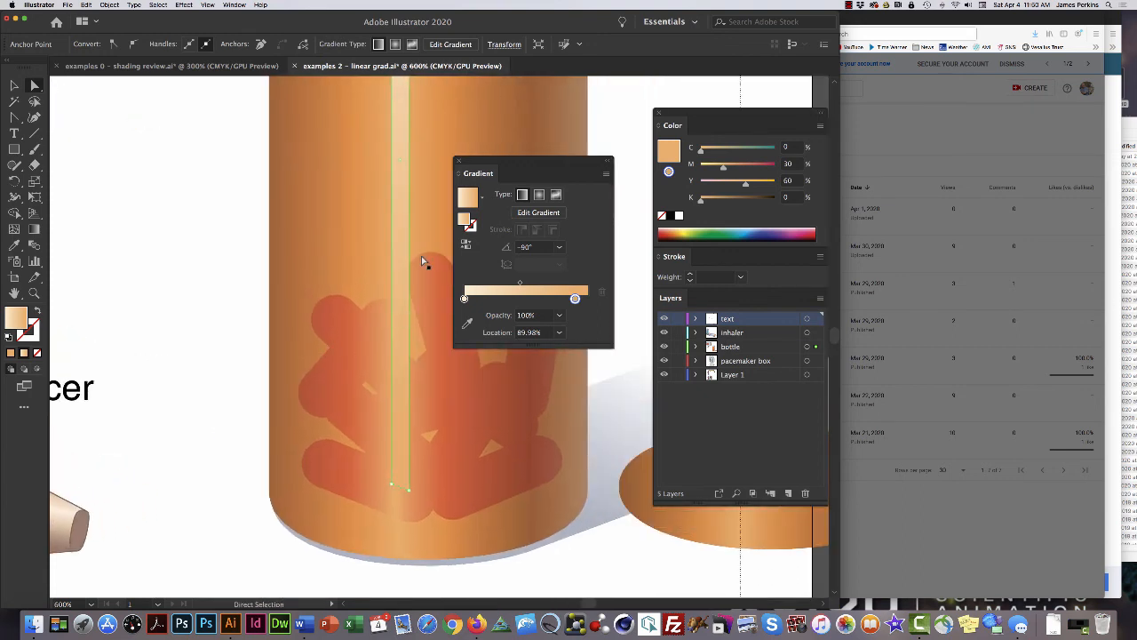
pyautogui.click(422, 232)
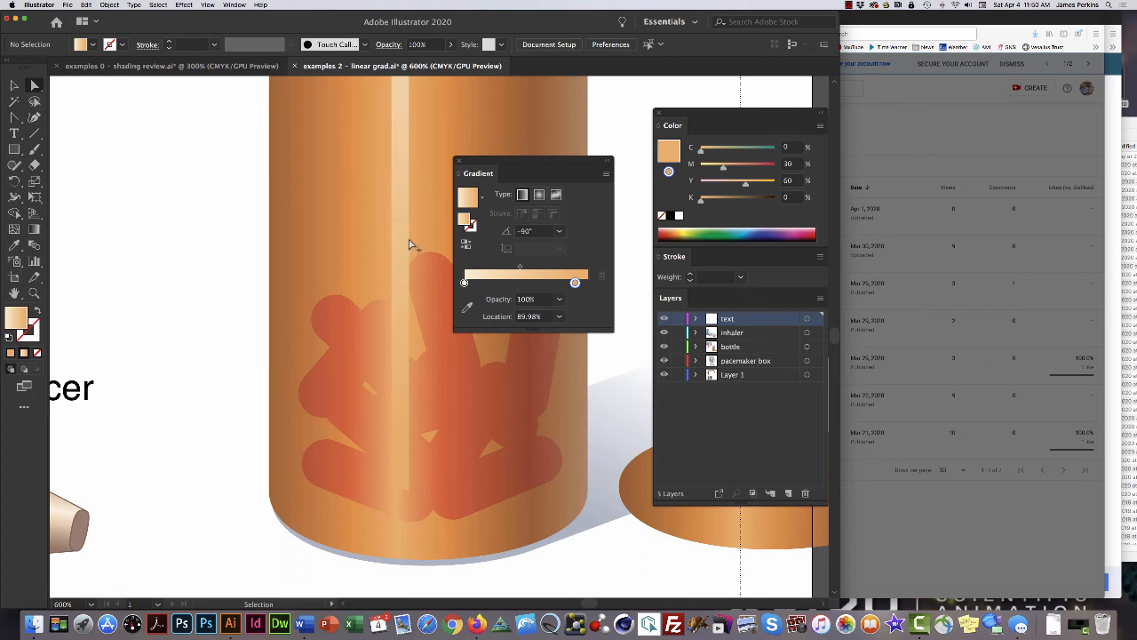
pyautogui.moveTo(407, 237); pyautogui.dragTo(401, 238)
pyautogui.click(418, 226)
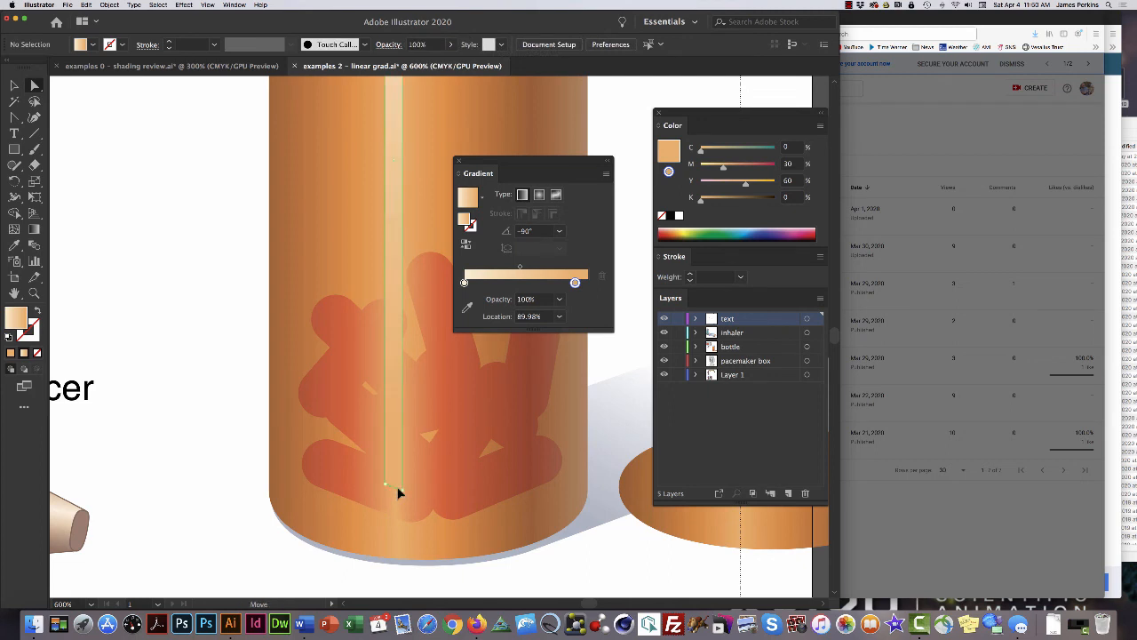
pyautogui.click(399, 536)
pyautogui.click(620, 433)
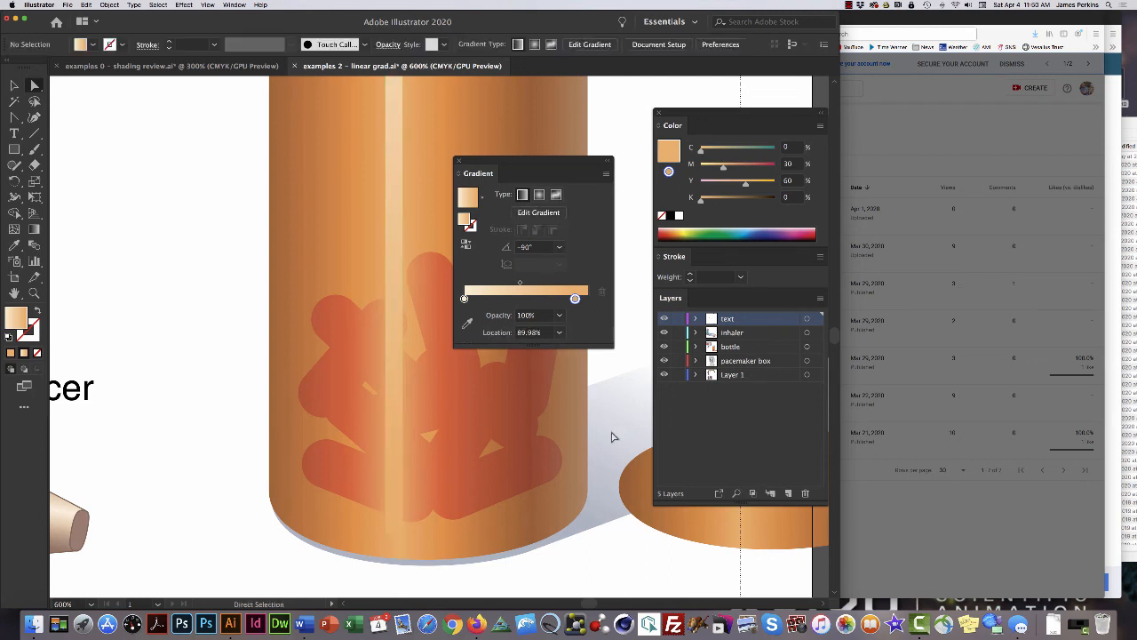
# Move the highlight strip out beside the bottle and back onto the bright band to compare the bottle without and with it.
pyautogui.keyDown('alt'); pyautogui.keyDown('super'); pyautogui.click(412, 434); pyautogui.keyUp('super'); pyautogui.keyUp('alt')
pyautogui.keyDown('alt'); pyautogui.keyDown('super'); pyautogui.click(430, 380); pyautogui.keyUp('super'); pyautogui.keyUp('alt')
pyautogui.moveTo(439, 359); pyautogui.dragTo(330, 460)
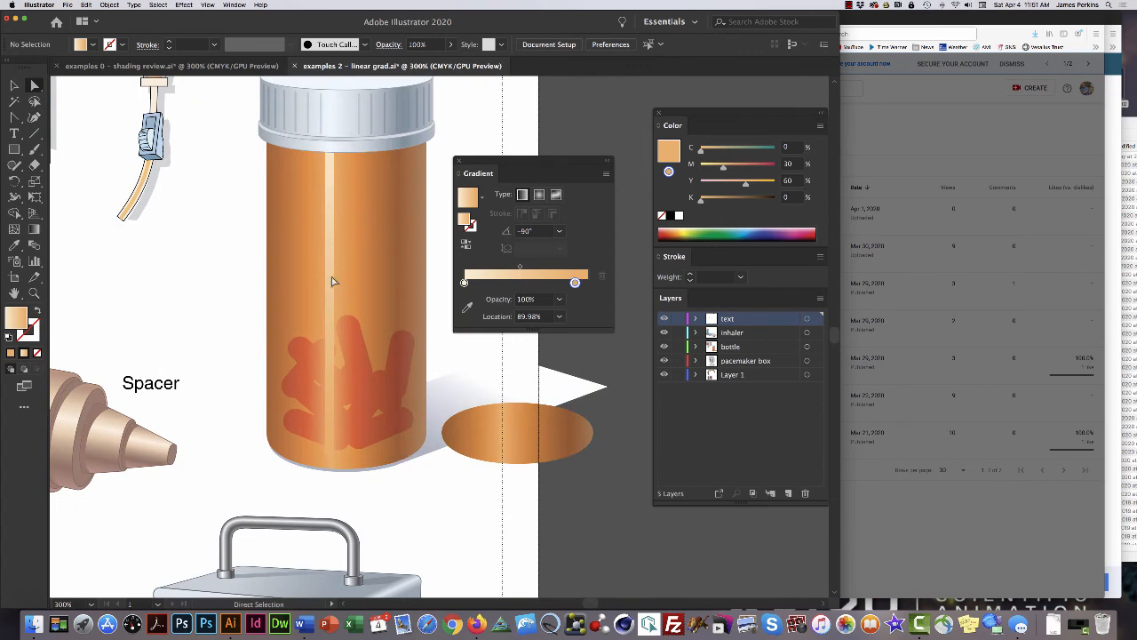
pyautogui.moveTo(334, 277); pyautogui.dragTo(242, 274)
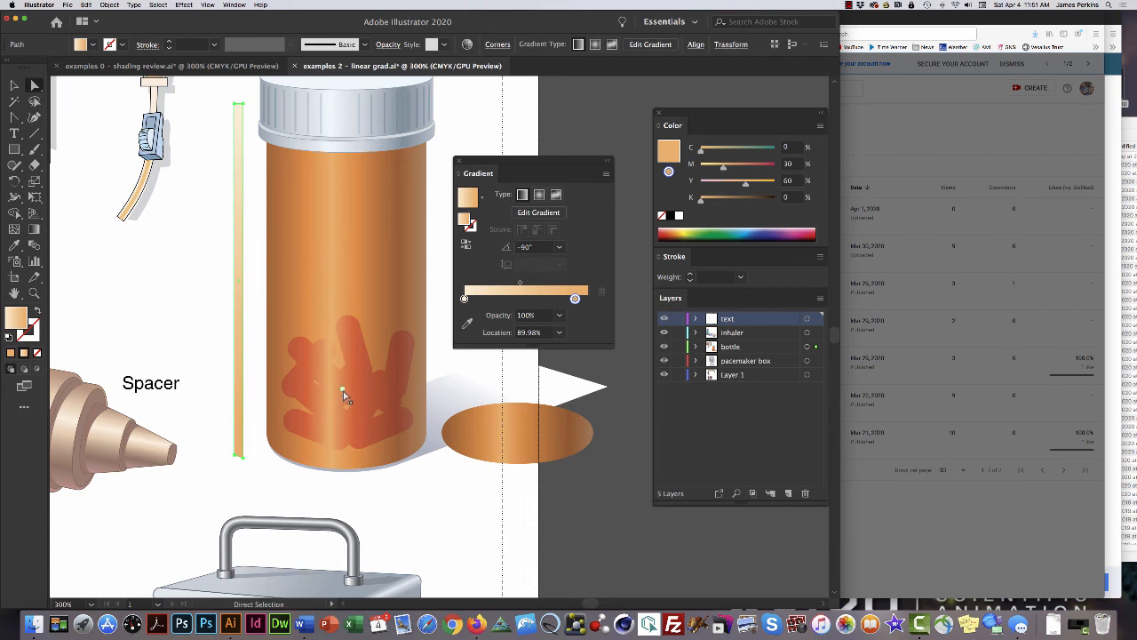
pyautogui.moveTo(343, 392); pyautogui.dragTo(340, 393)
pyautogui.click(225, 347)
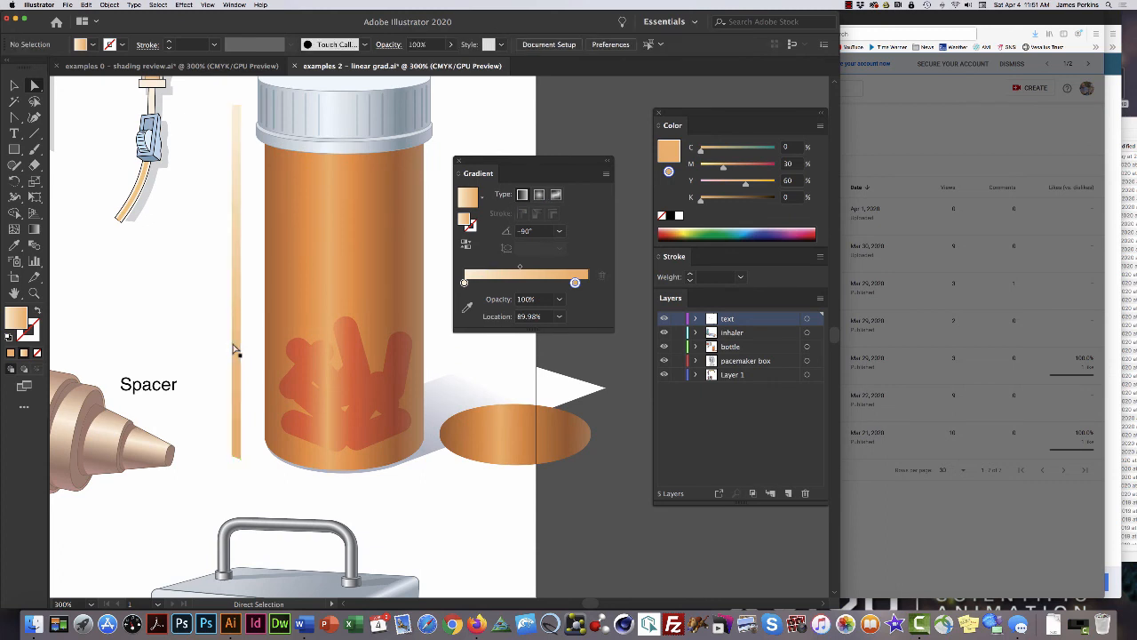
pyautogui.click(235, 348)
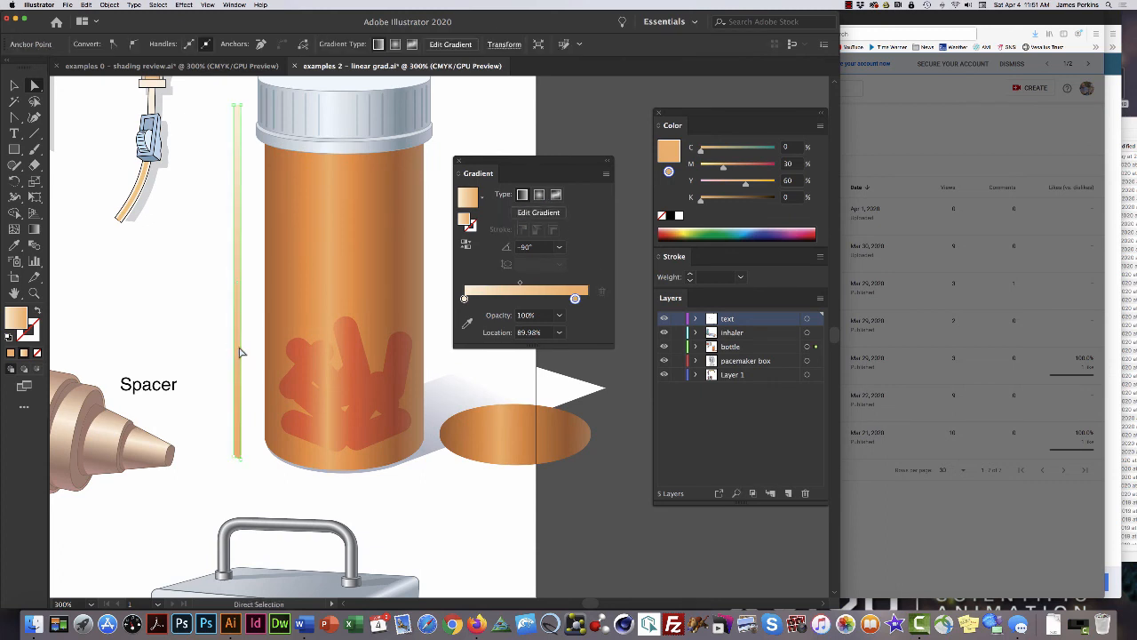
pyautogui.moveTo(240, 354); pyautogui.dragTo(331, 357)
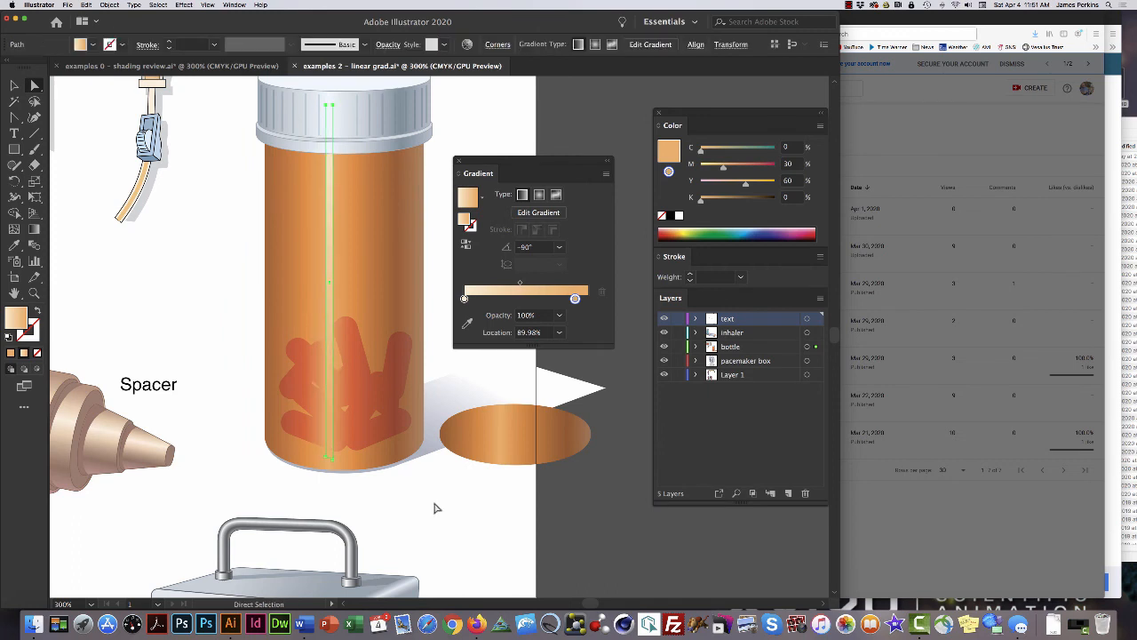
pyautogui.click(443, 531)
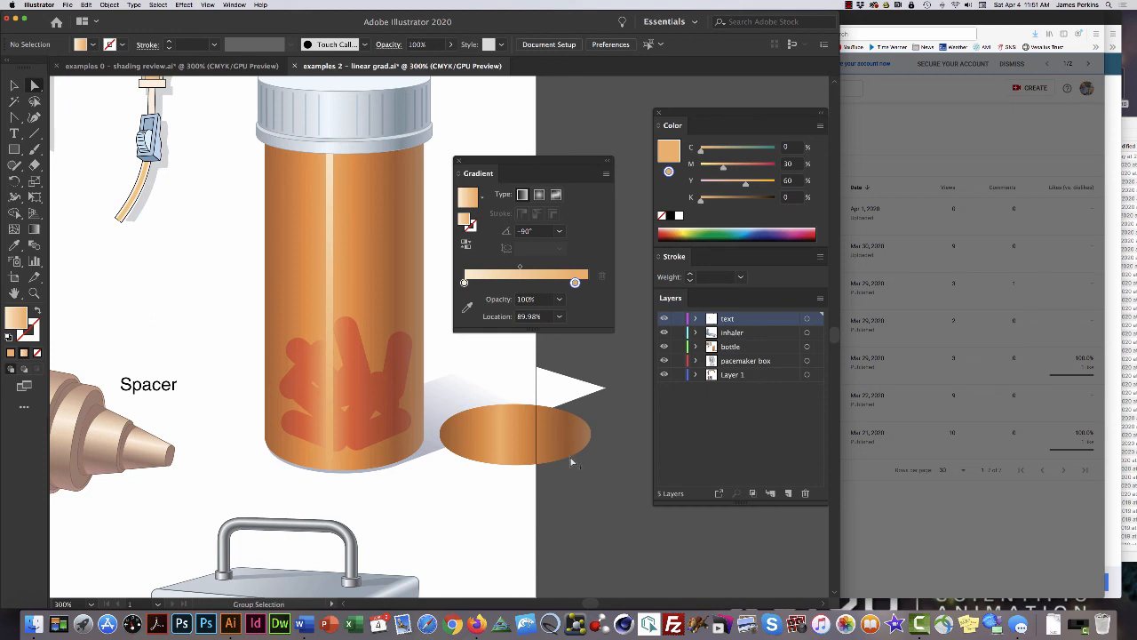
# Move the gradient ellipse into the base of the bottle and copy the bottle body's gradient onto it with the Eyedropper.
pyautogui.moveTo(571, 461); pyautogui.dragTo(400, 454)
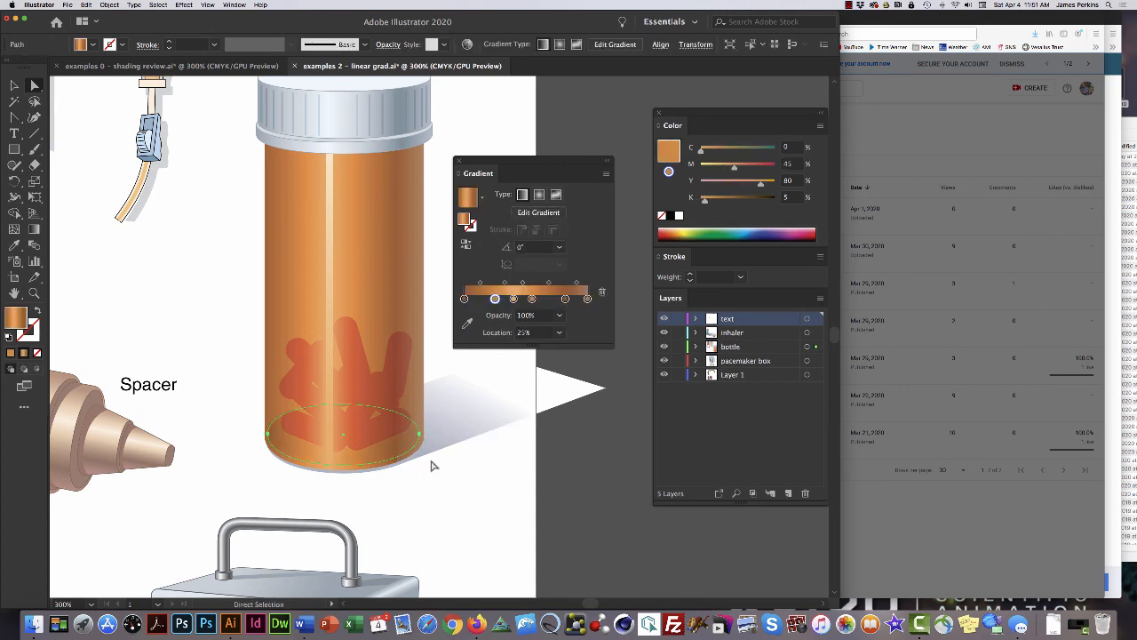
pyautogui.keyDown('super'); pyautogui.click(399, 455); pyautogui.keyUp('super')
pyautogui.moveTo(421, 423); pyautogui.dragTo(405, 526)
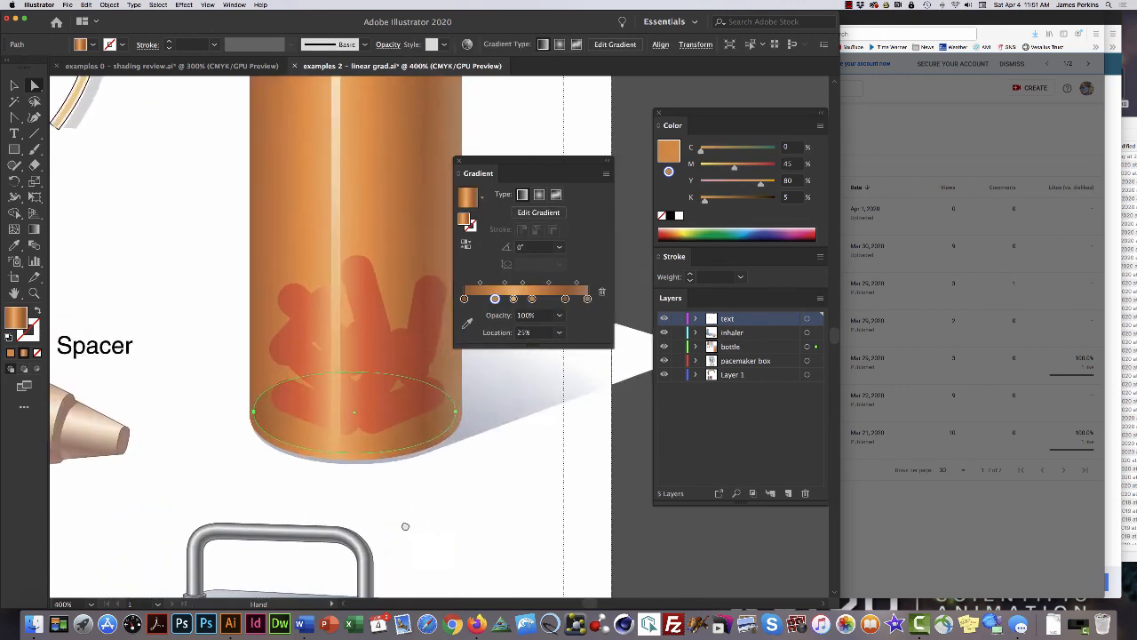
pyautogui.press('i')
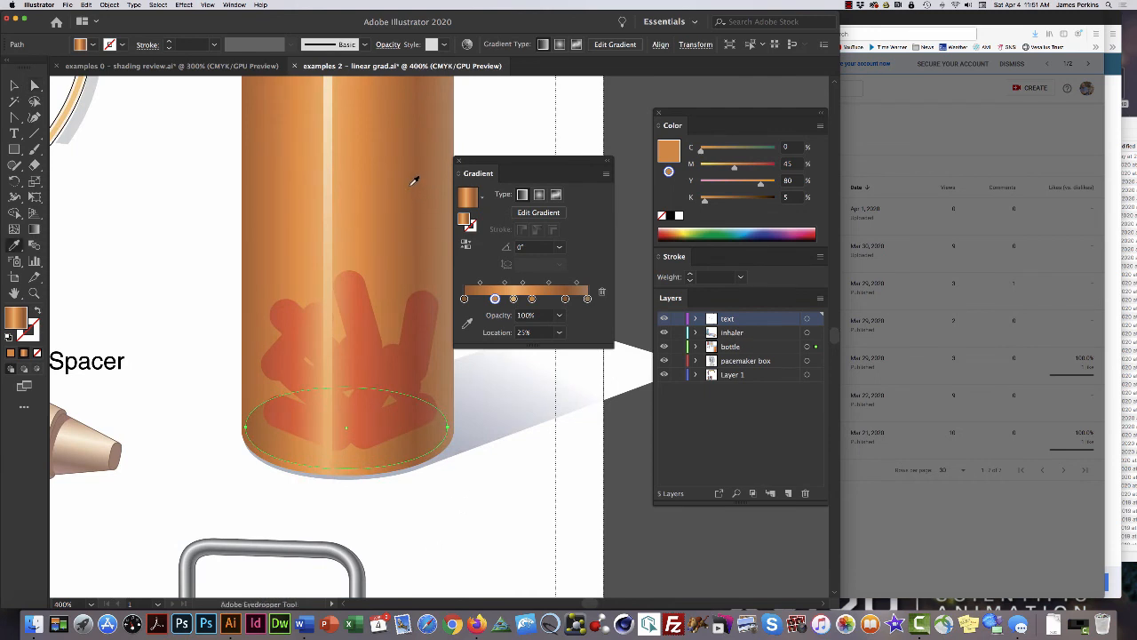
pyautogui.click(410, 184)
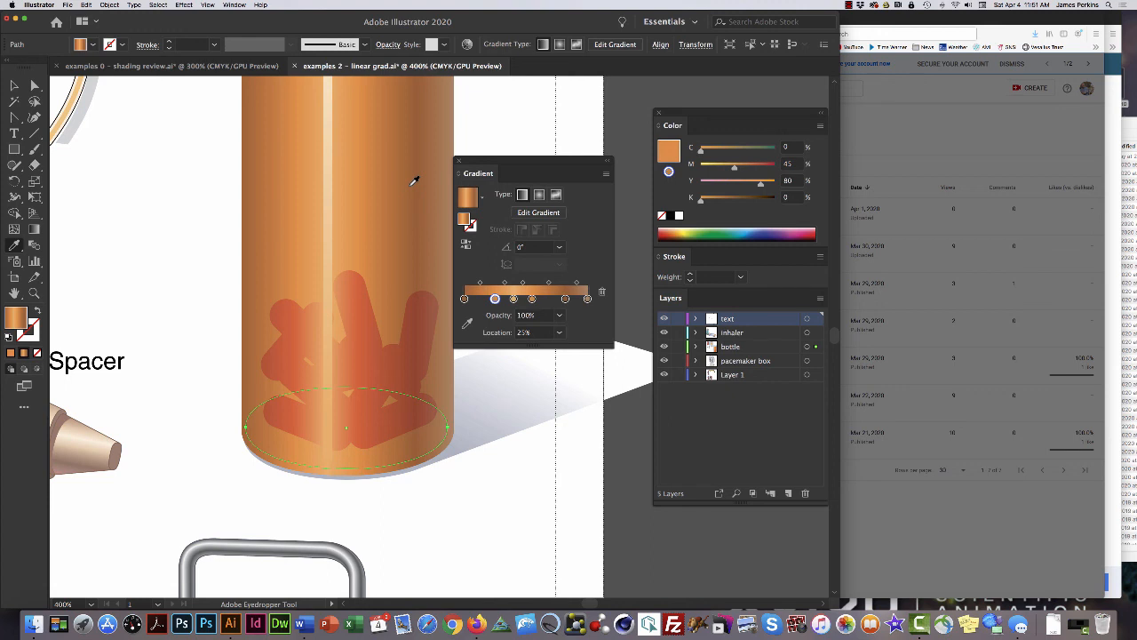
# Darken the base ellipse's gradient by setting black to 40% on its 0% and 82% stops.
pyautogui.press('super+shift+a')
pyautogui.click(464, 299)
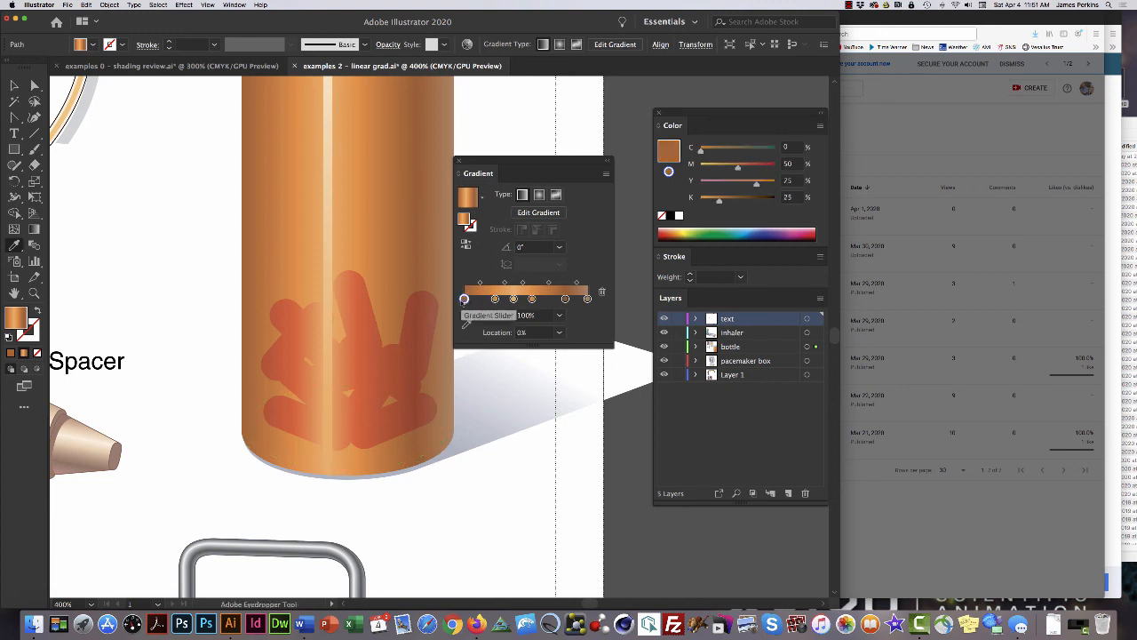
pyautogui.click(795, 198)
pyautogui.write('40')
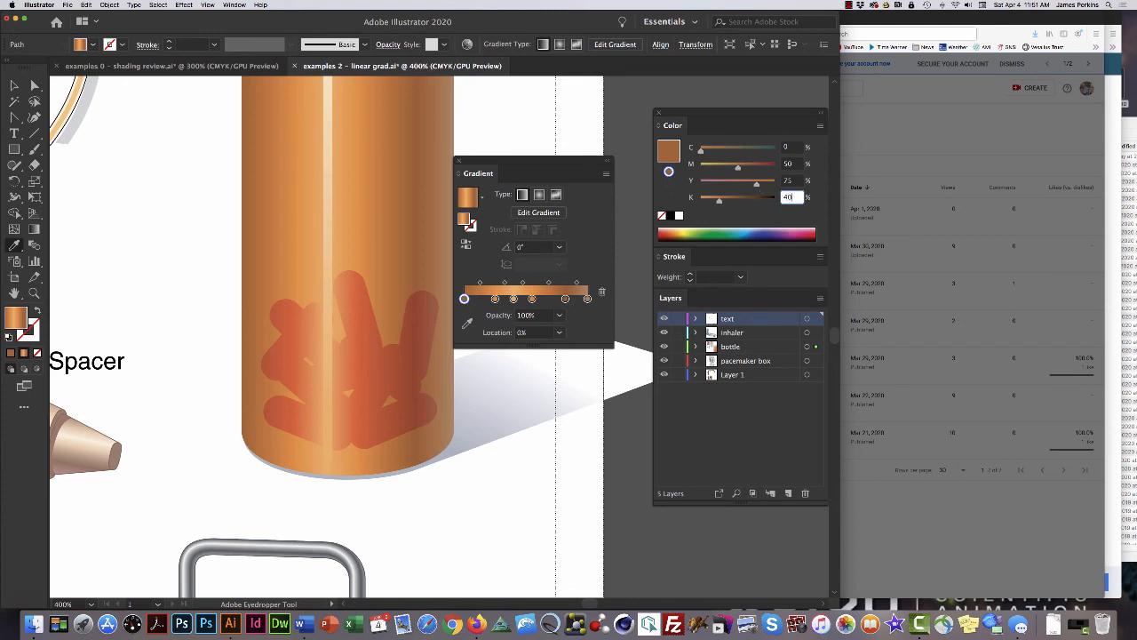
pyautogui.press('Return')
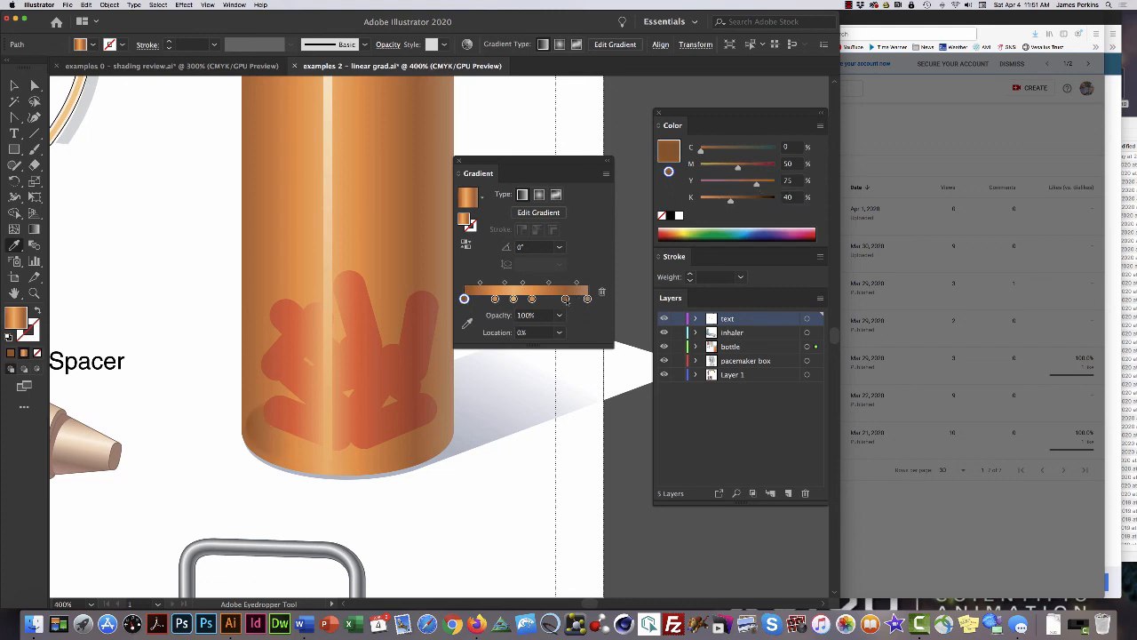
pyautogui.click(565, 298)
pyautogui.click(794, 197)
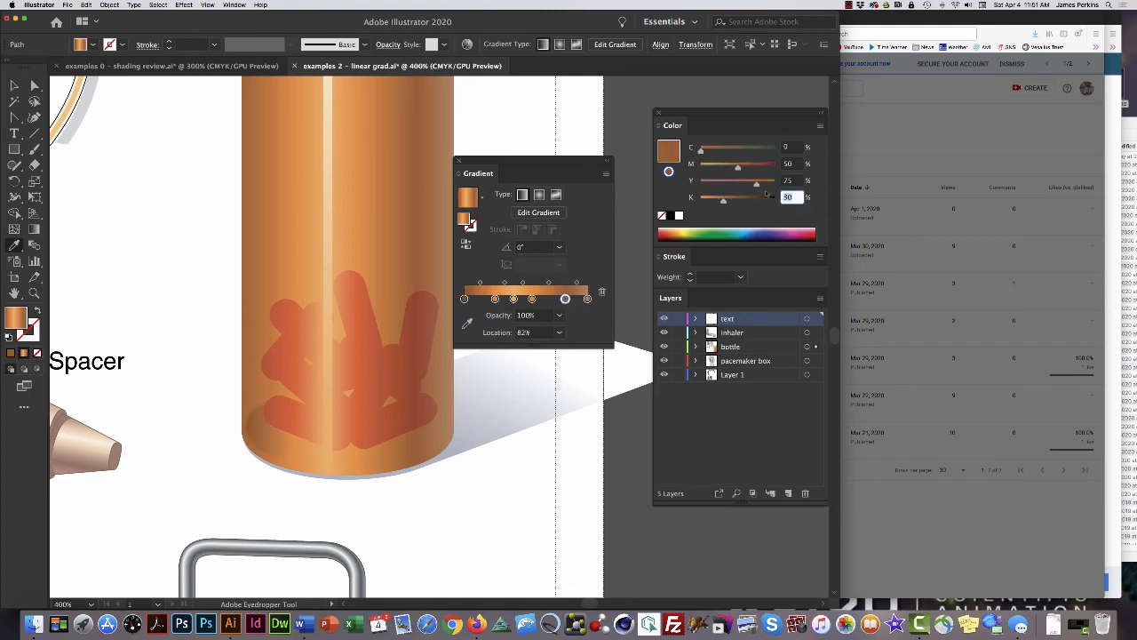
pyautogui.write('40')
pyautogui.press('Return')
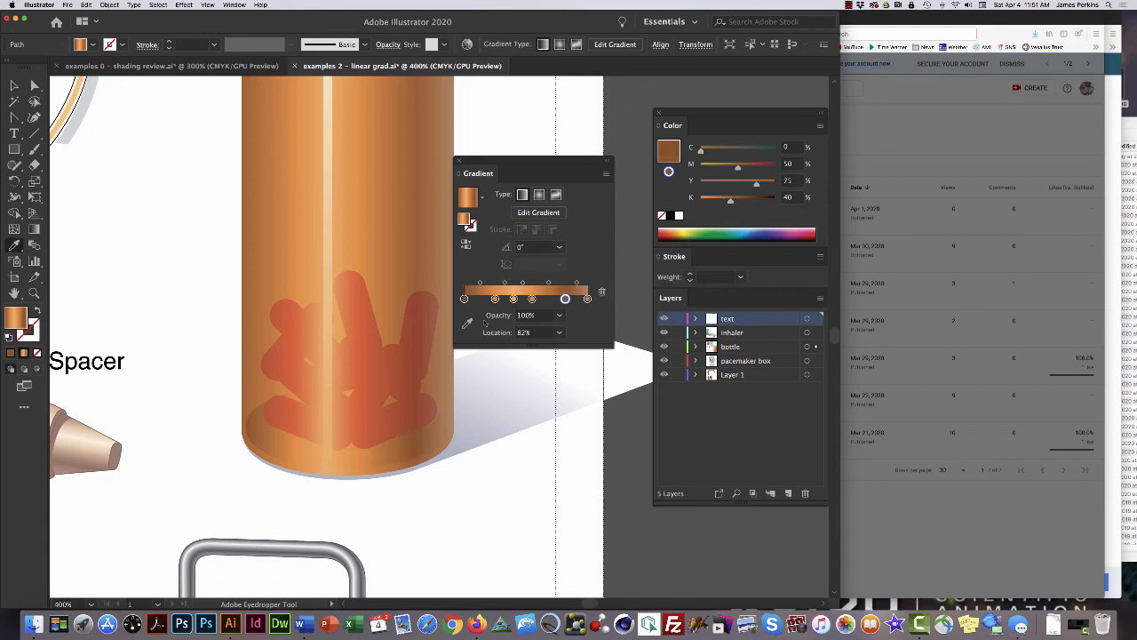
# Set black to 10% on the base ellipse's gradient stops near 25% and 55%, and deselect the ellipse.
pyautogui.click(495, 298)
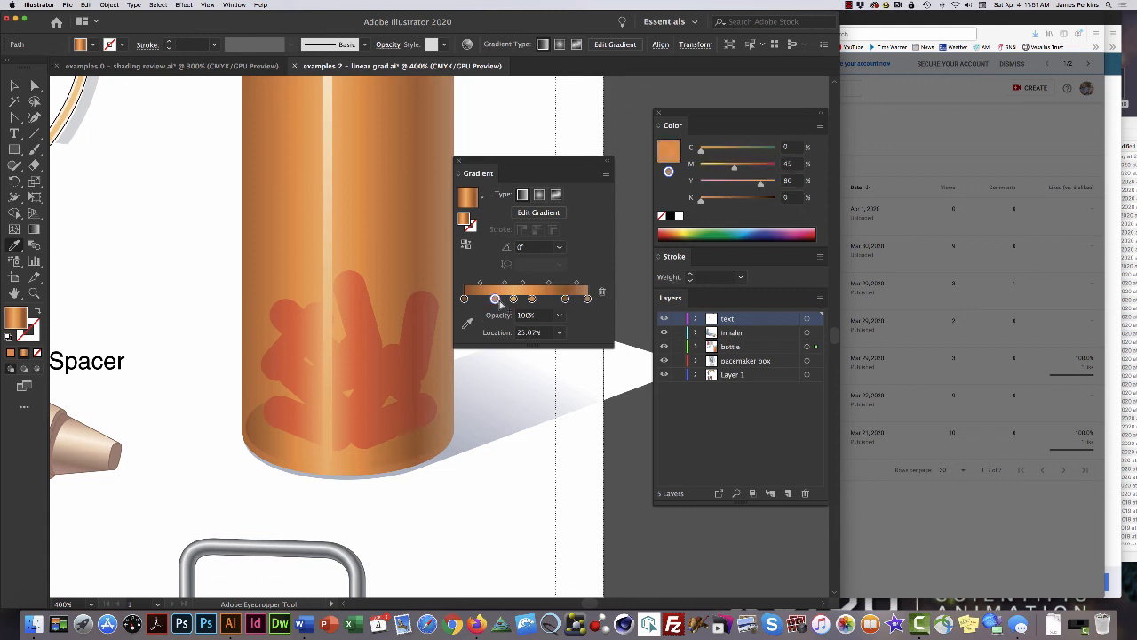
pyautogui.click(784, 197)
pyautogui.write('10')
pyautogui.press('Return')
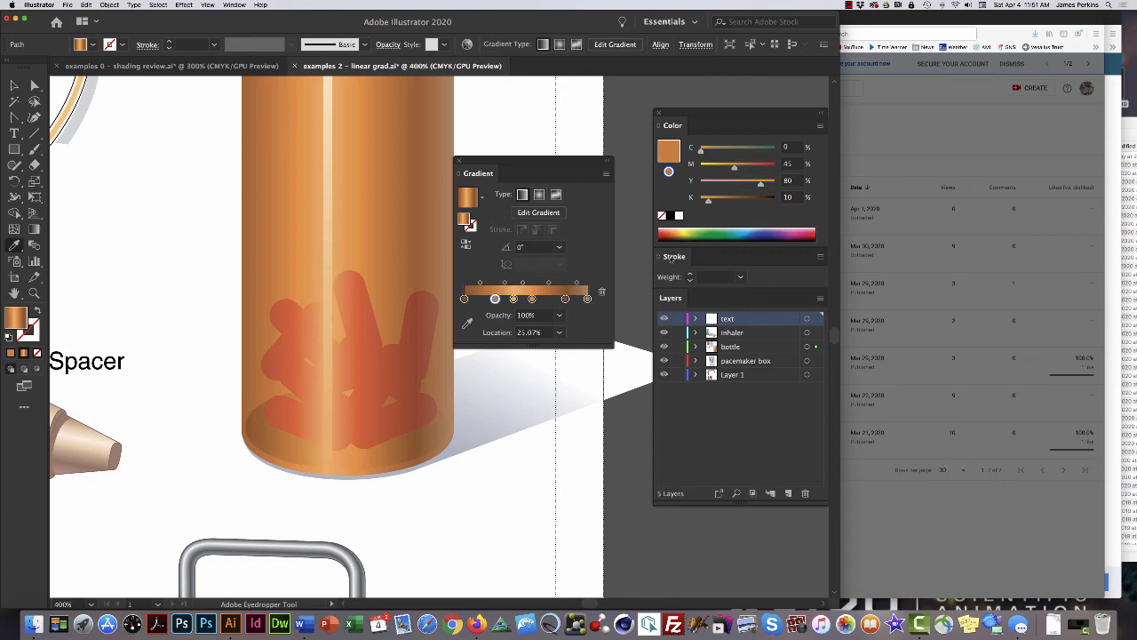
pyautogui.click(531, 298)
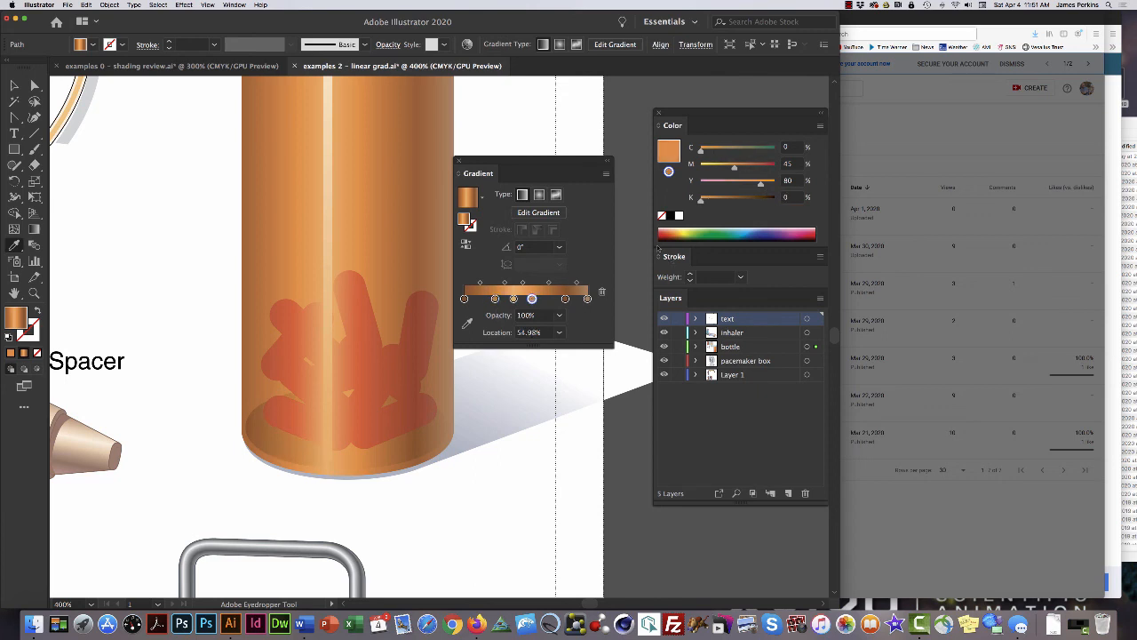
pyautogui.click(785, 197)
pyautogui.write('10')
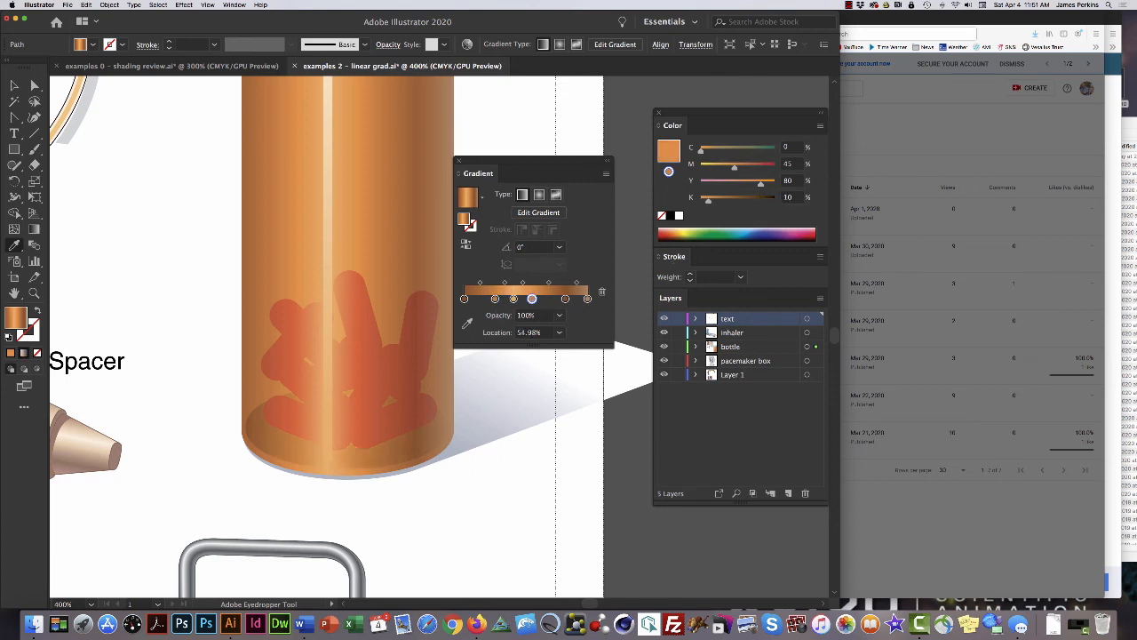
pyautogui.press('Return')
pyautogui.press('super+shift+a')
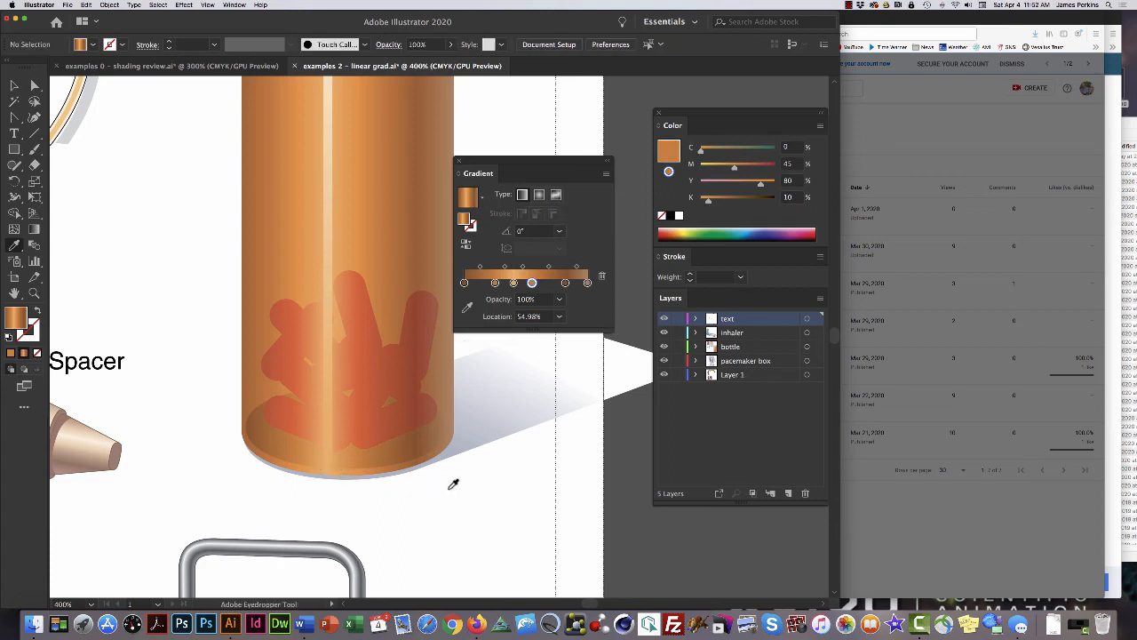
# Examine the gradient stops of the inhaler's blue transparent spacer tube, from the first blue stop to the 100% stop.
pyautogui.keyDown('alt'); pyautogui.keyDown('super'); pyautogui.click(439, 462); pyautogui.keyUp('super'); pyautogui.keyUp('alt')
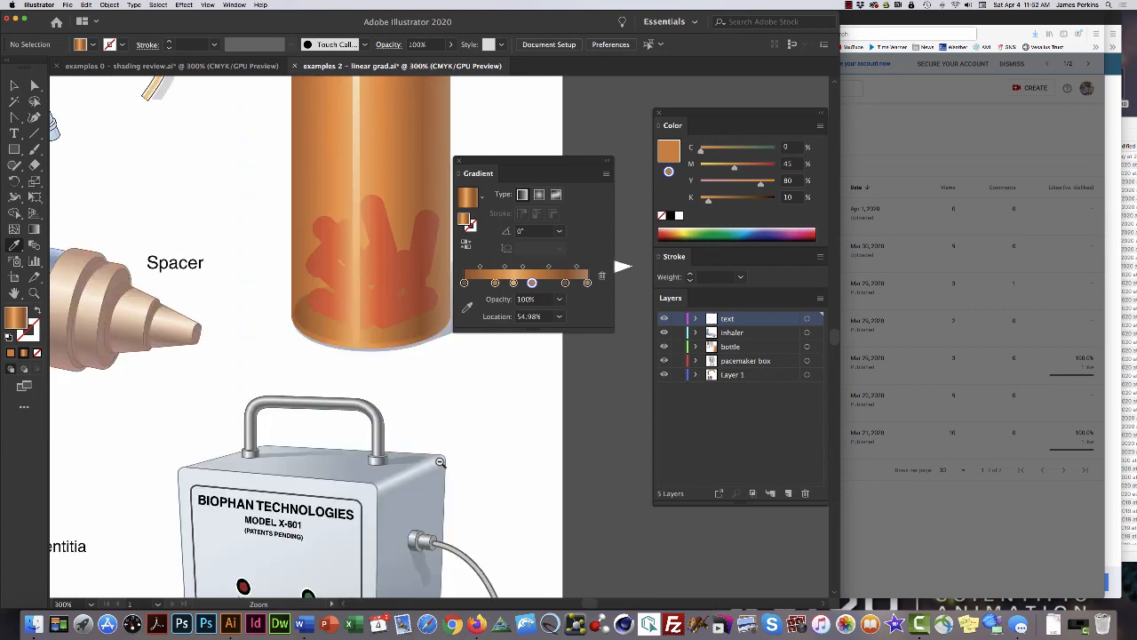
pyautogui.moveTo(442, 379); pyautogui.dragTo(509, 454)
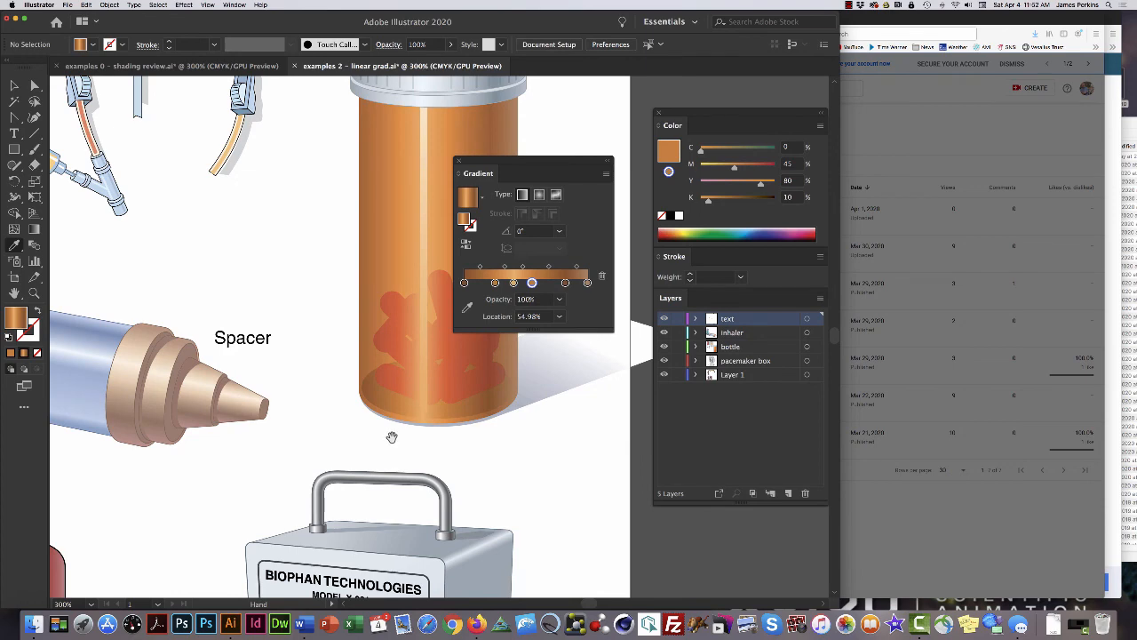
pyautogui.moveTo(228, 461); pyautogui.dragTo(487, 482)
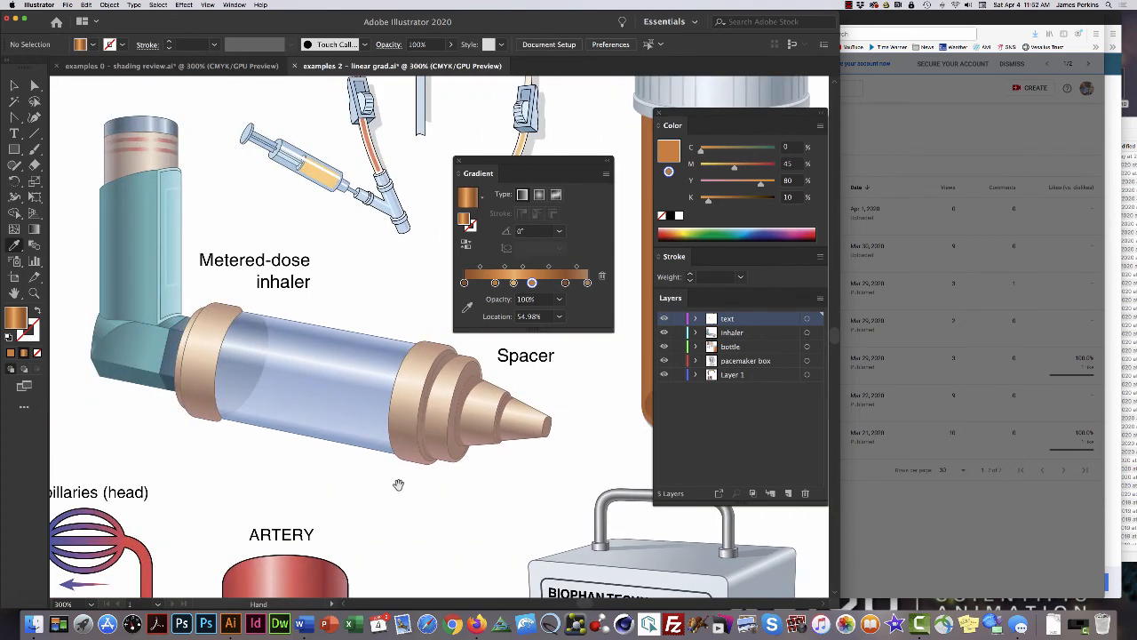
pyautogui.click(307, 398)
pyautogui.scroll(3, 382, 447)
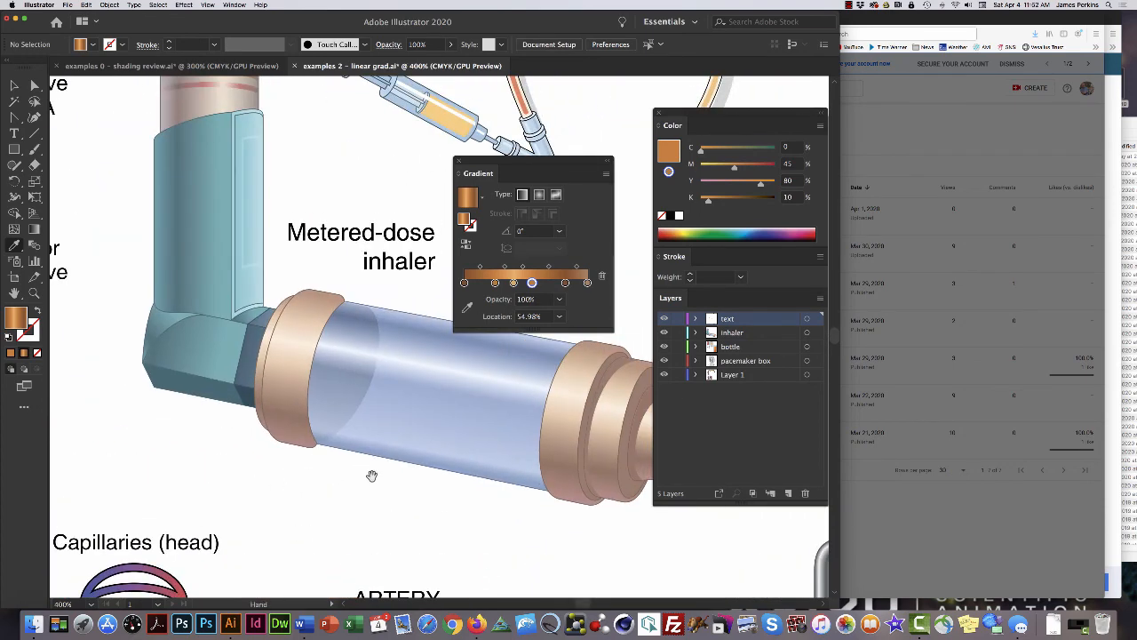
pyautogui.moveTo(521, 163); pyautogui.dragTo(537, 122)
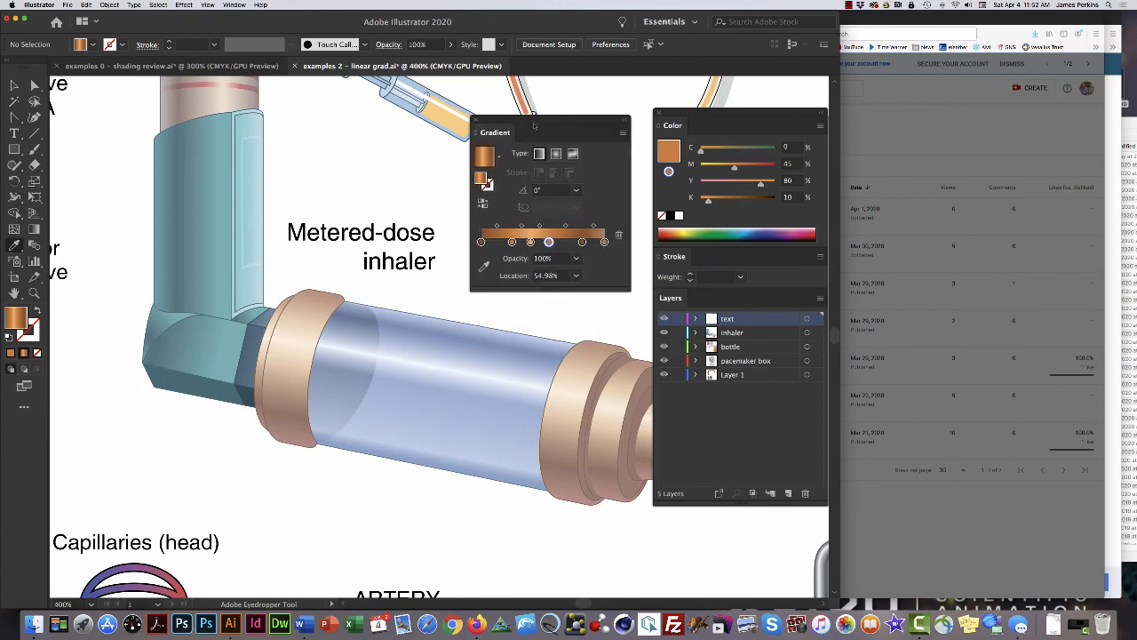
pyautogui.press('space')
pyautogui.moveTo(428, 182); pyautogui.dragTo(343, 217)
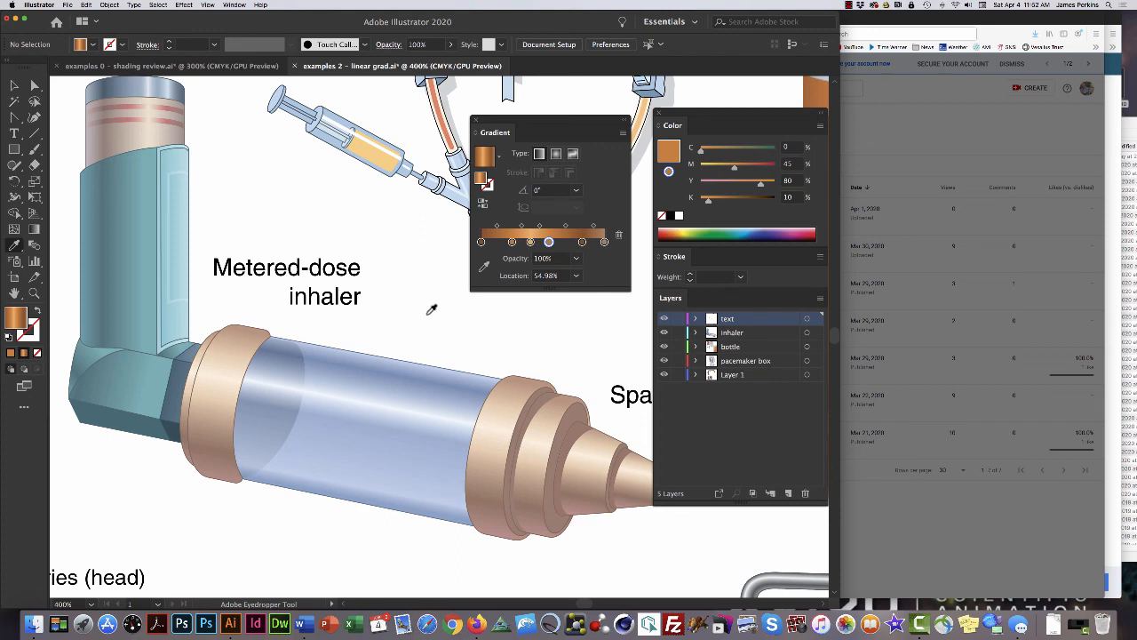
pyautogui.click(393, 359)
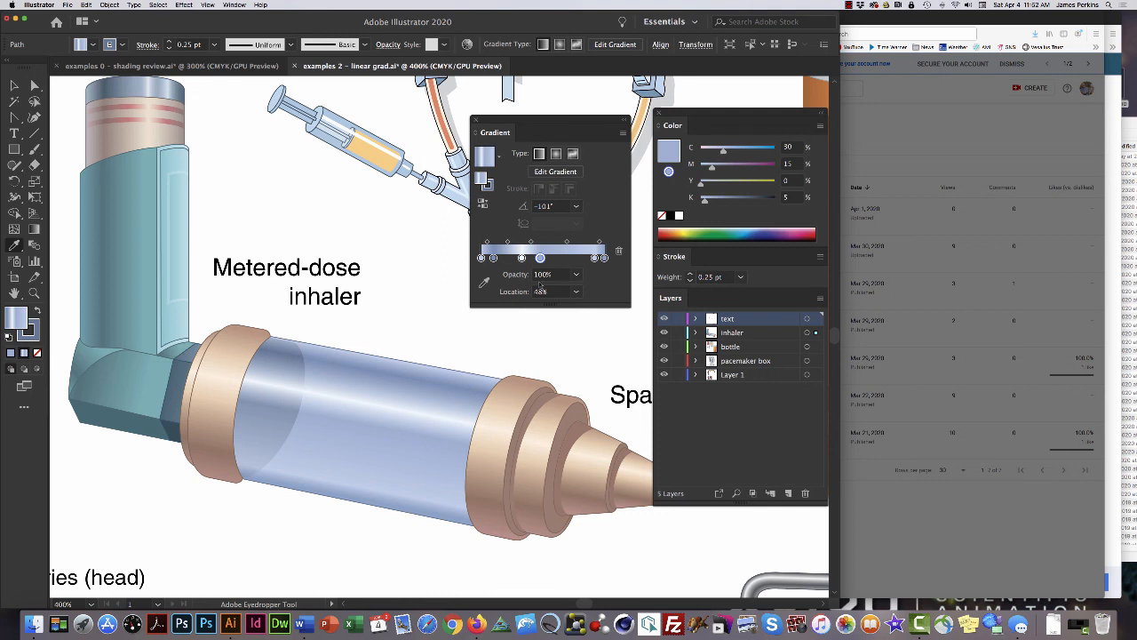
pyautogui.click(493, 258)
pyautogui.click(540, 257)
pyautogui.click(595, 258)
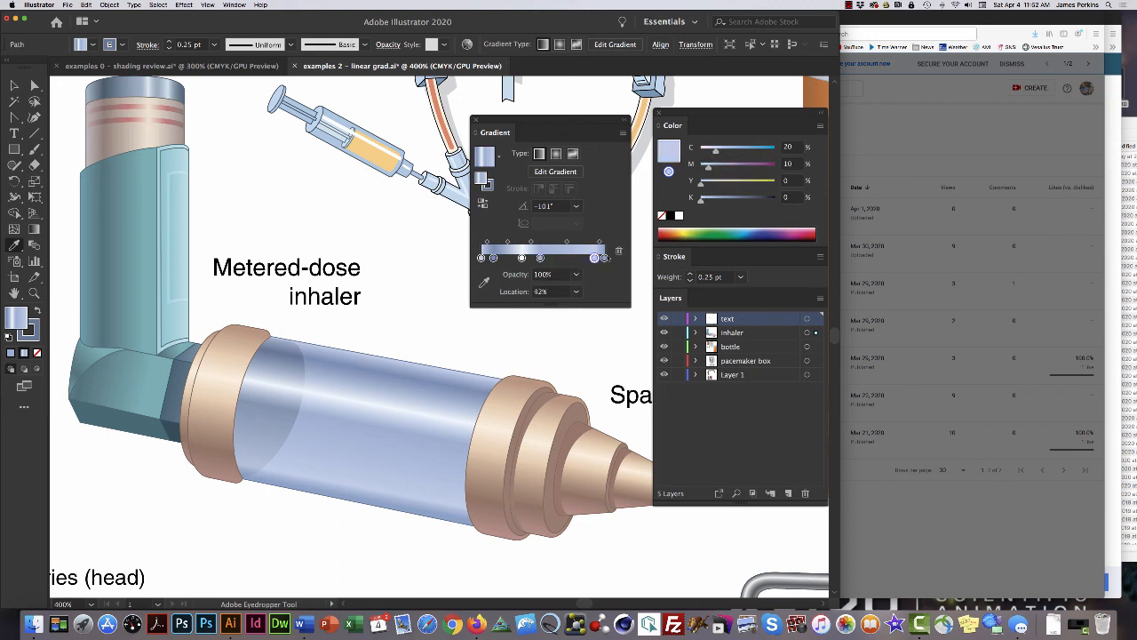
pyautogui.click(604, 258)
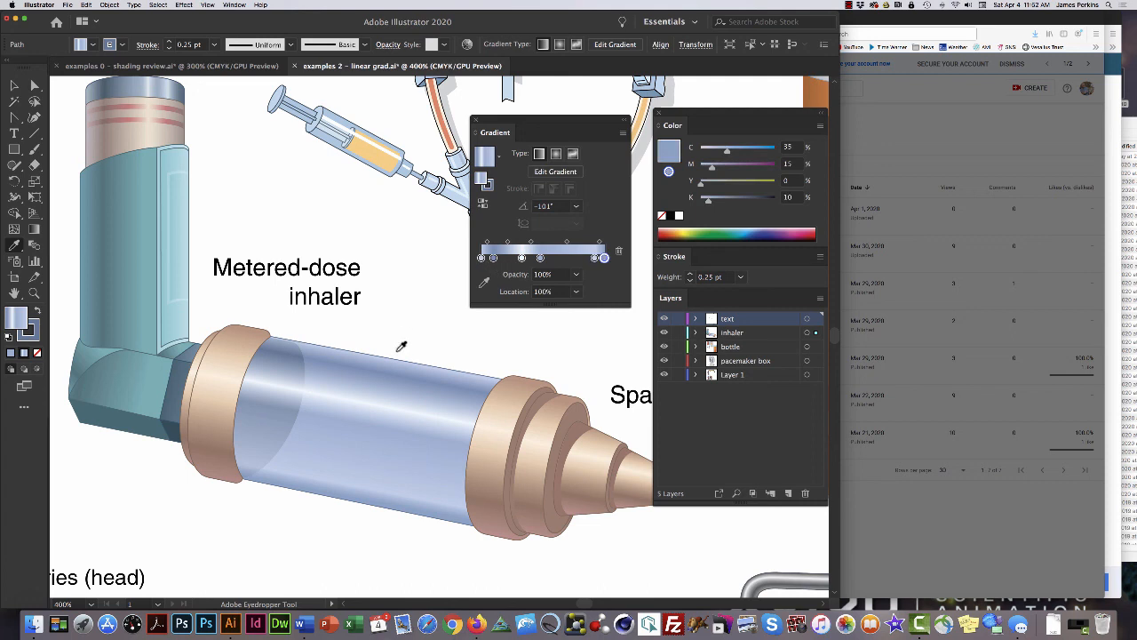
# Examine the gradient of the darker ellipse at the inhaler end of the spacer tube.
pyautogui.press('super')
pyautogui.scroll(3, 306, 379)
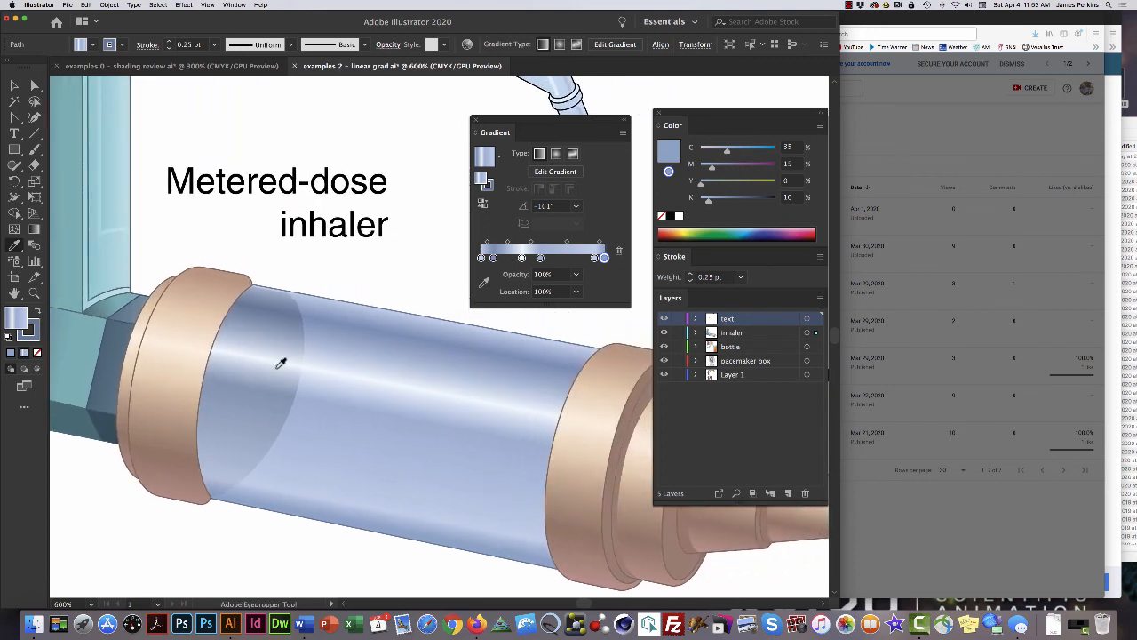
pyautogui.press('super')
pyautogui.keyDown('alt'); pyautogui.keyDown('super'); pyautogui.click(303, 334); pyautogui.keyUp('super'); pyautogui.keyUp('alt')
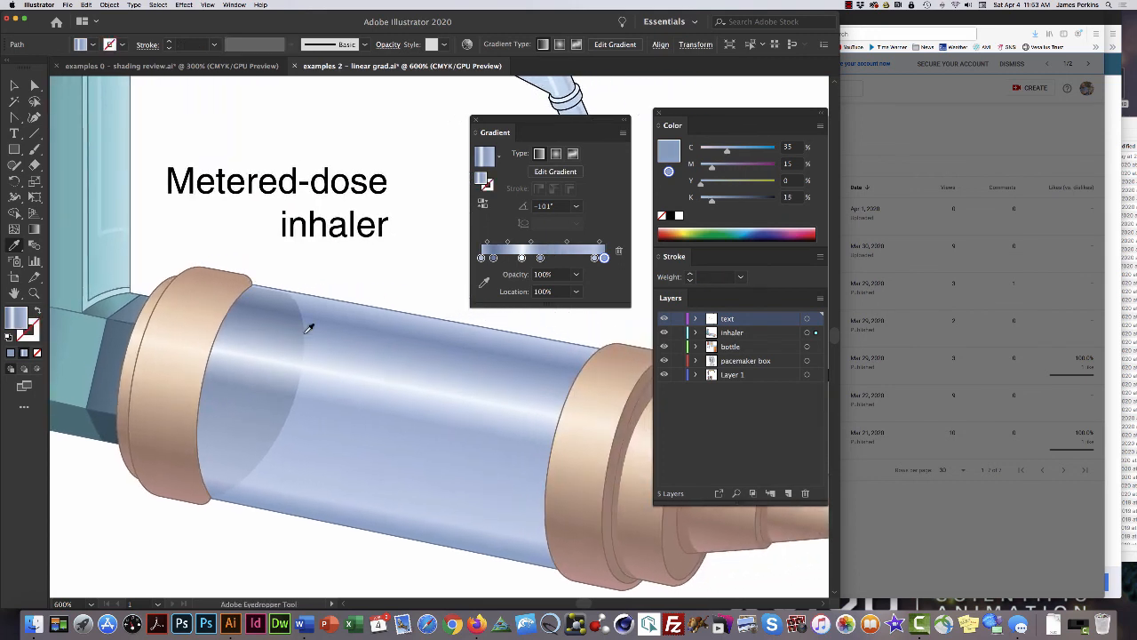
pyautogui.press('super+shift+a')
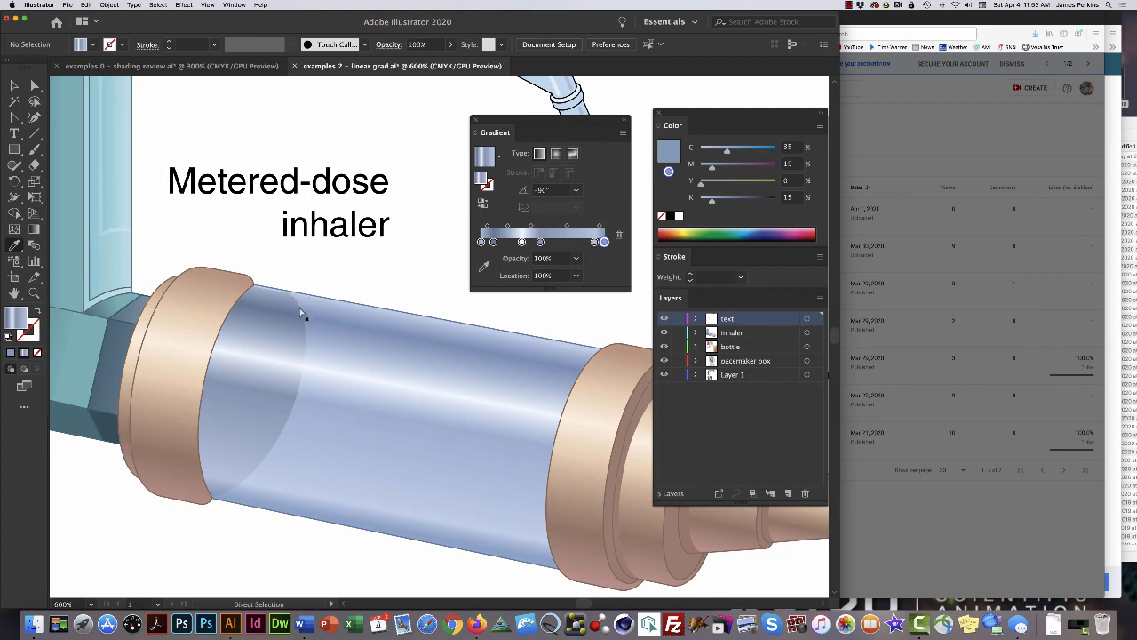
pyautogui.click(303, 300)
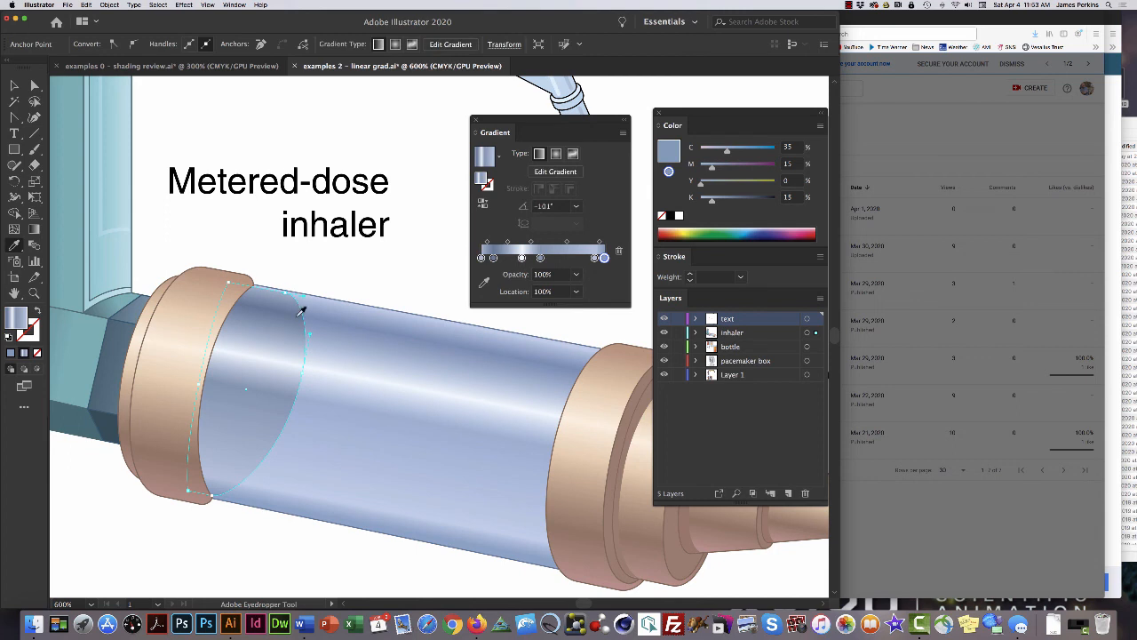
pyautogui.scroll(-2, 299, 307)
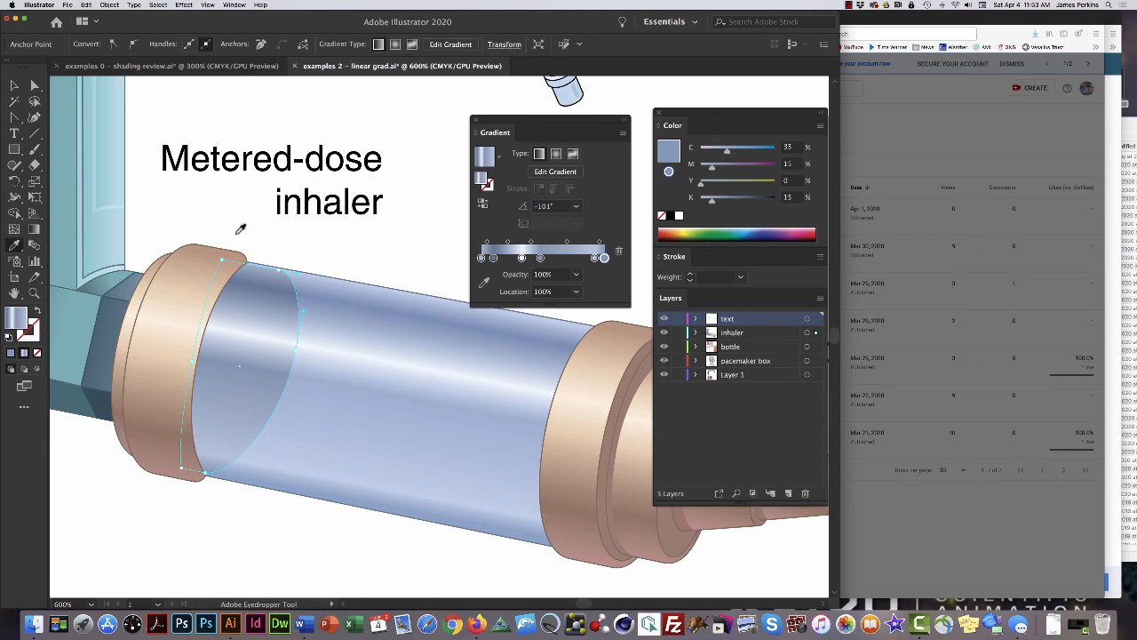
# Narrow the spacer tube's inner ellipse by moving its upper and outer anchor points toward the inhaler collar and refining the curve.
pyautogui.press('z')
pyautogui.click(292, 334)
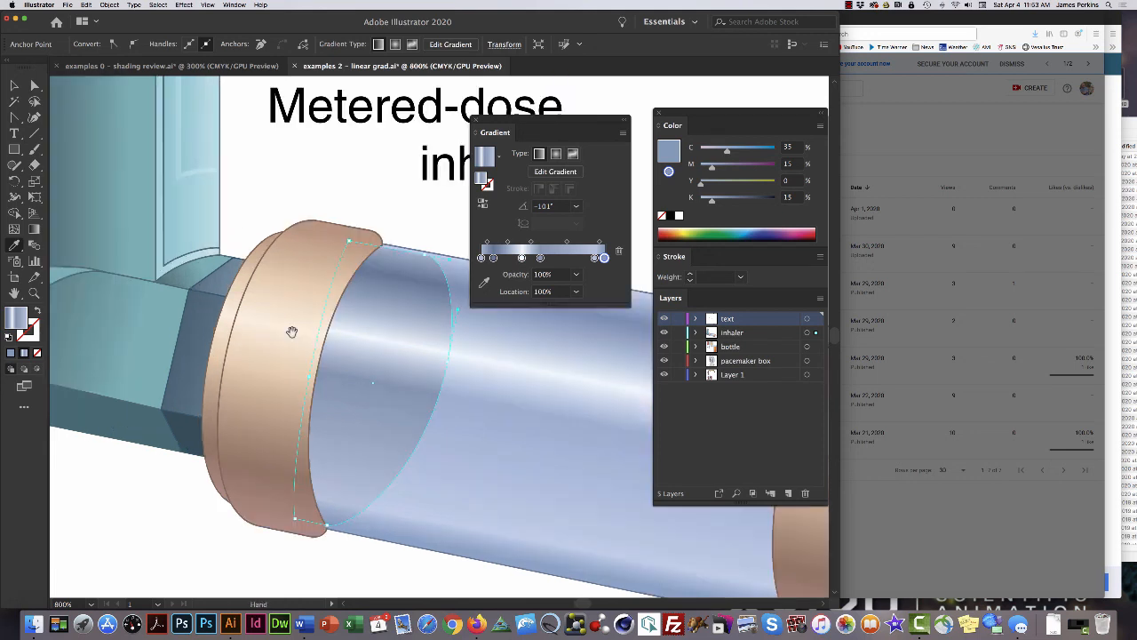
pyautogui.moveTo(331, 330); pyautogui.dragTo(295, 360)
pyautogui.keyDown('super'); pyautogui.click(353, 258); pyautogui.keyUp('super')
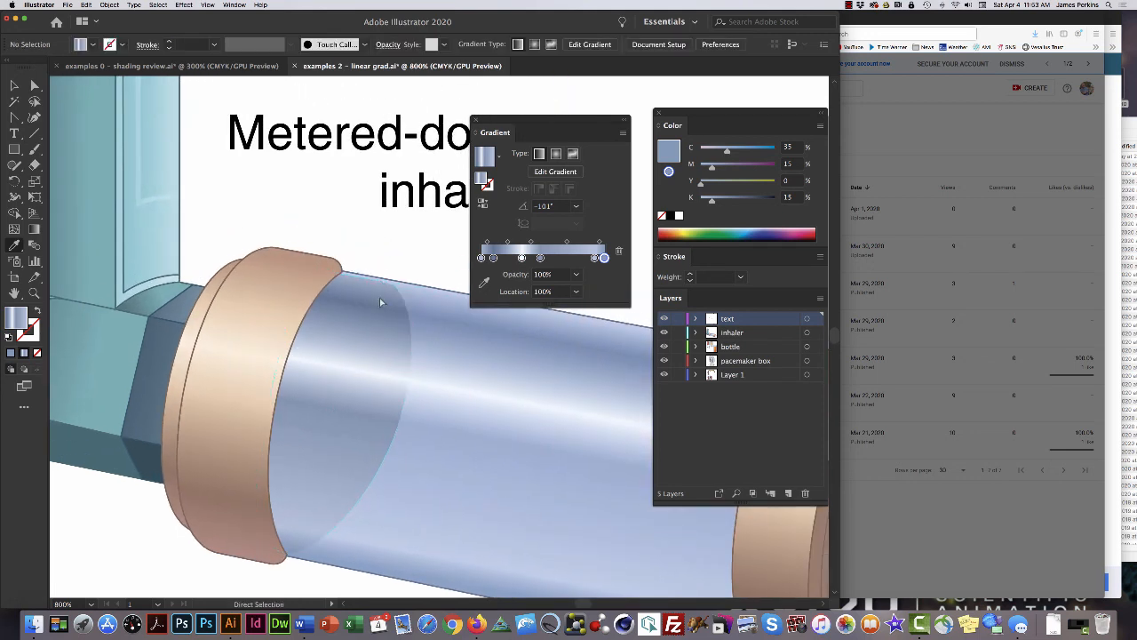
pyautogui.moveTo(384, 282); pyautogui.dragTo(348, 282)
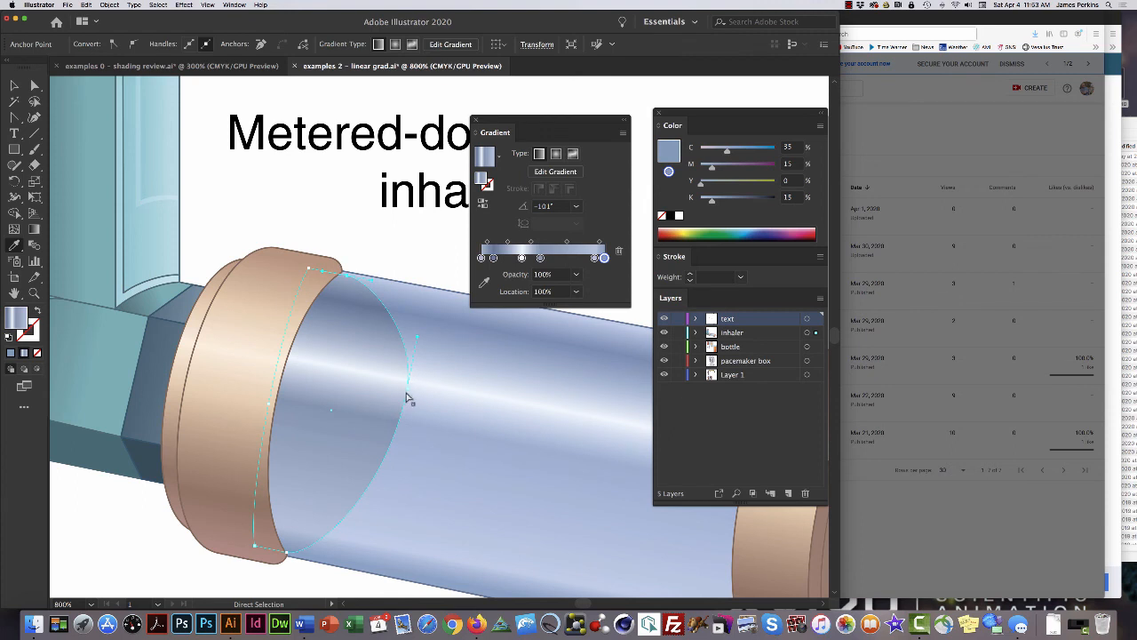
pyautogui.moveTo(406, 394); pyautogui.dragTo(373, 421)
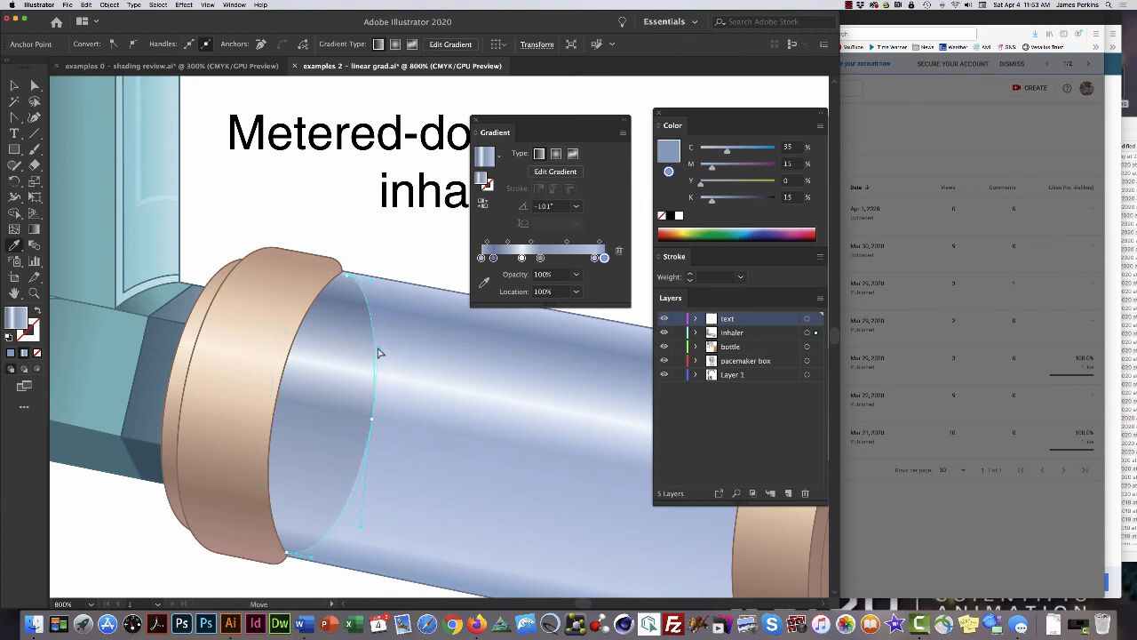
pyautogui.moveTo(379, 348); pyautogui.dragTo(379, 348)
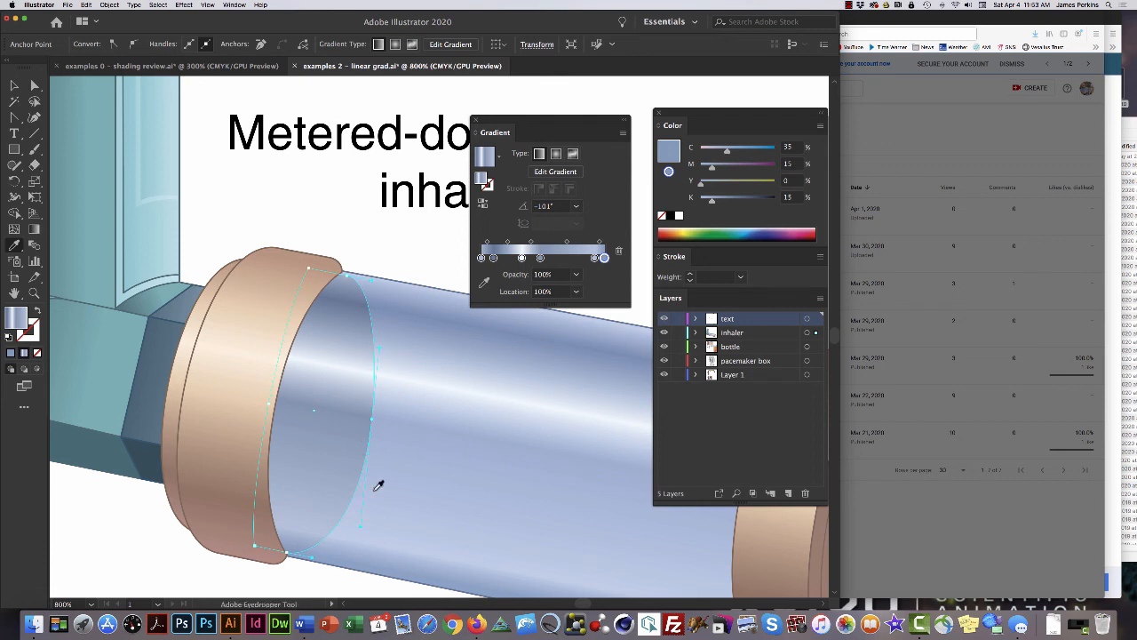
# Replace the inner ellipse's gradient with a solid black fill and deselect it.
pyautogui.click(672, 217)
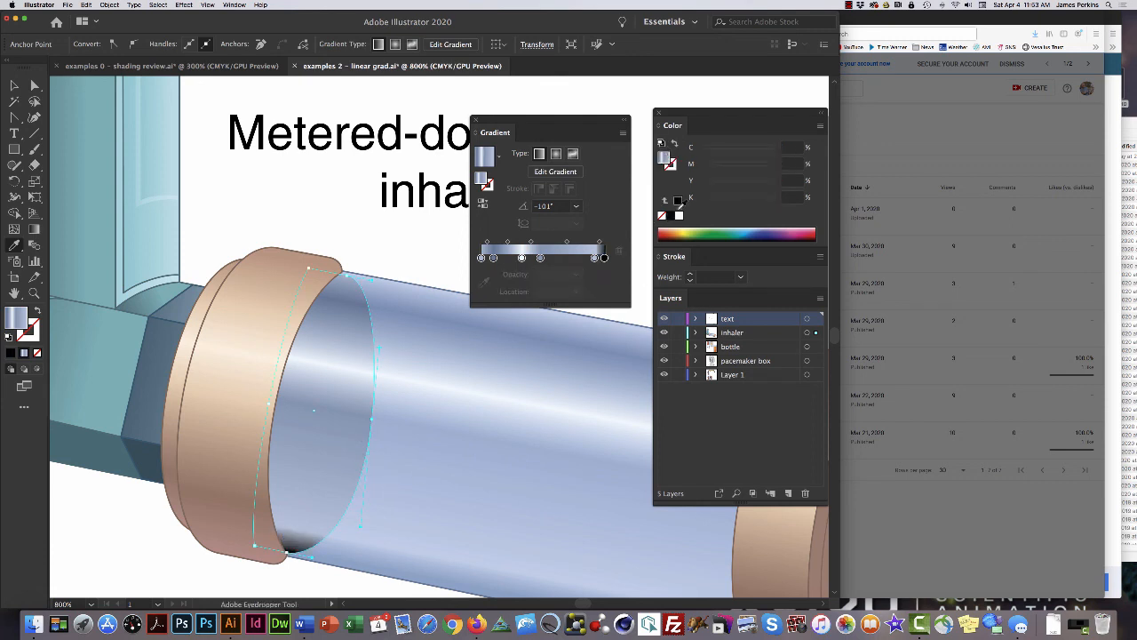
pyautogui.click(677, 201)
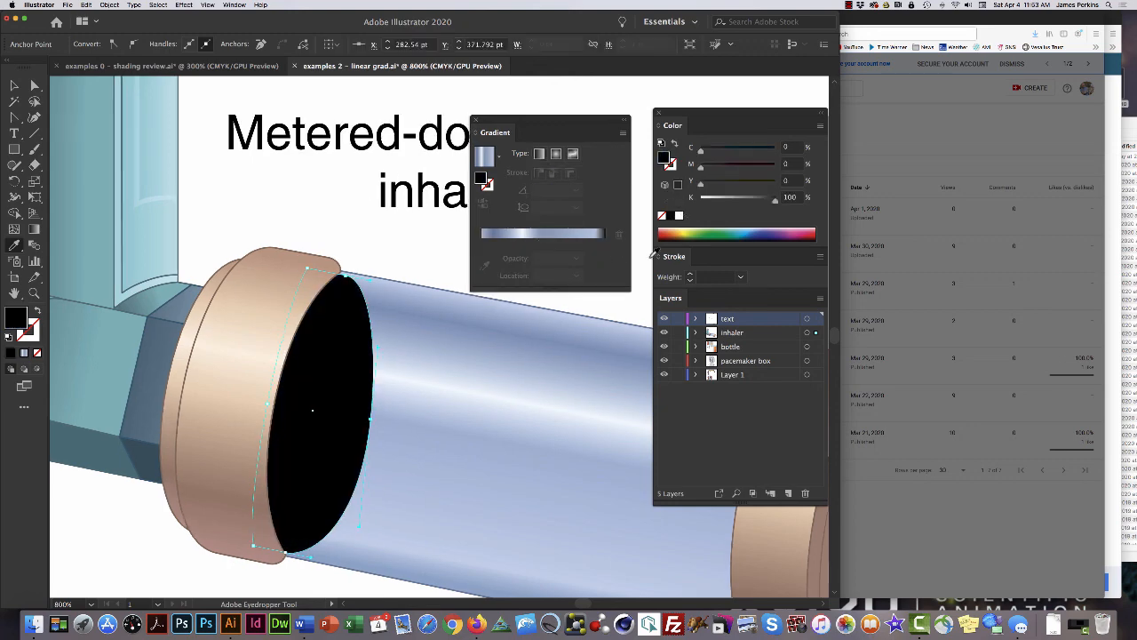
pyautogui.press('super+shift+a')
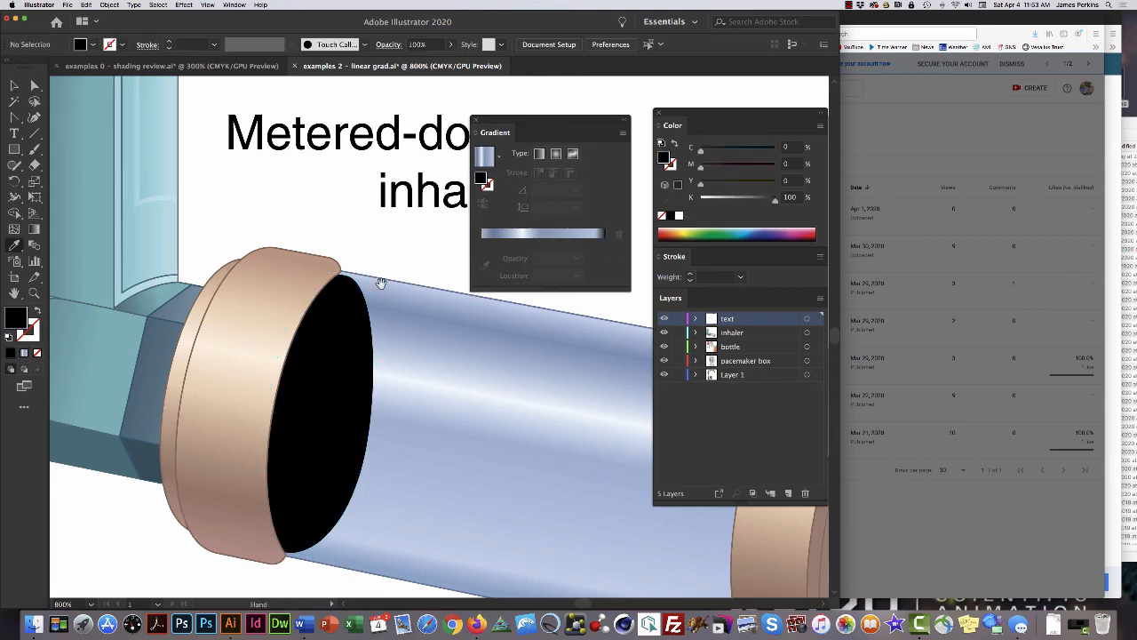
# Copy the spacer tube's gradient and outline onto the black ellipse with the Eyedropper.
pyautogui.moveTo(382, 279); pyautogui.dragTo(295, 196)
pyautogui.keyDown('super'); pyautogui.click(291, 237); pyautogui.keyUp('super')
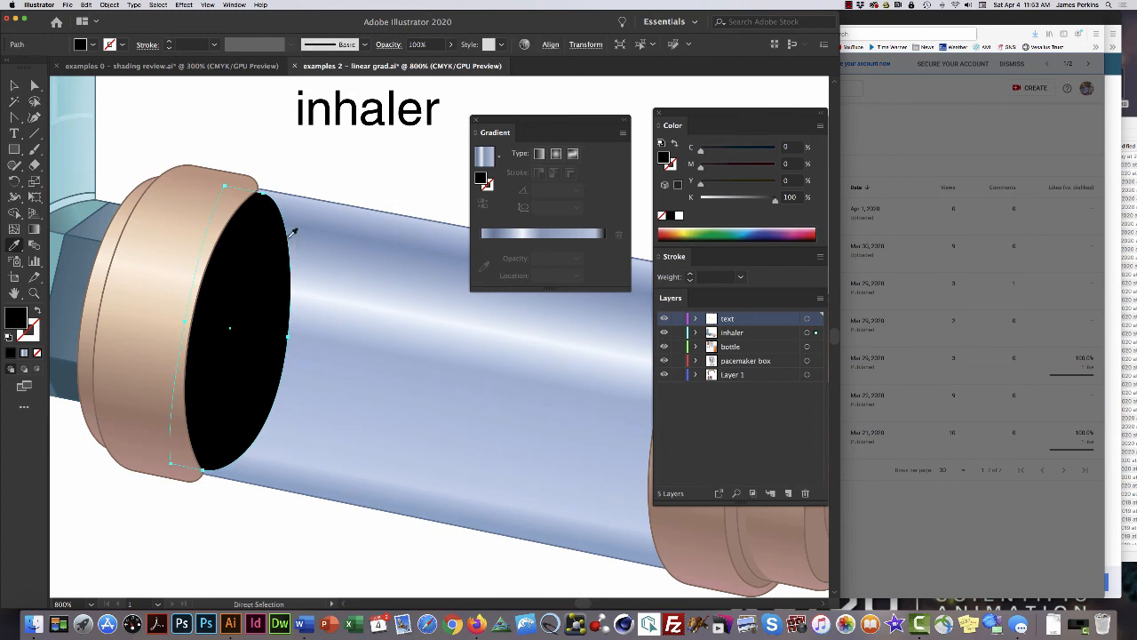
pyautogui.click(380, 242)
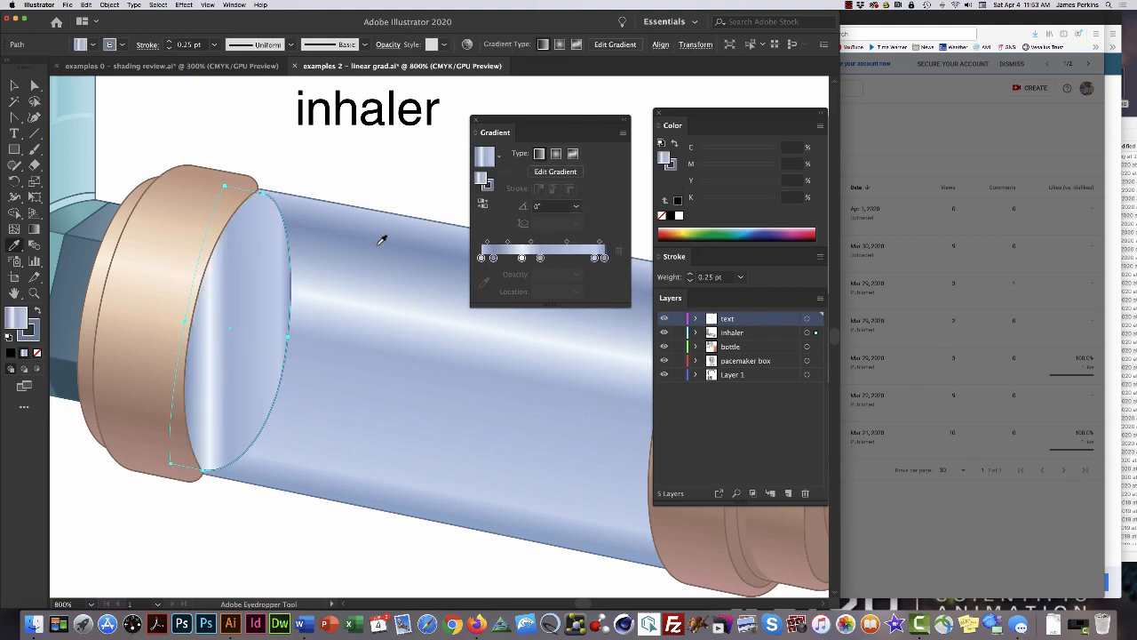
pyautogui.hscroll(1, 375, 261)
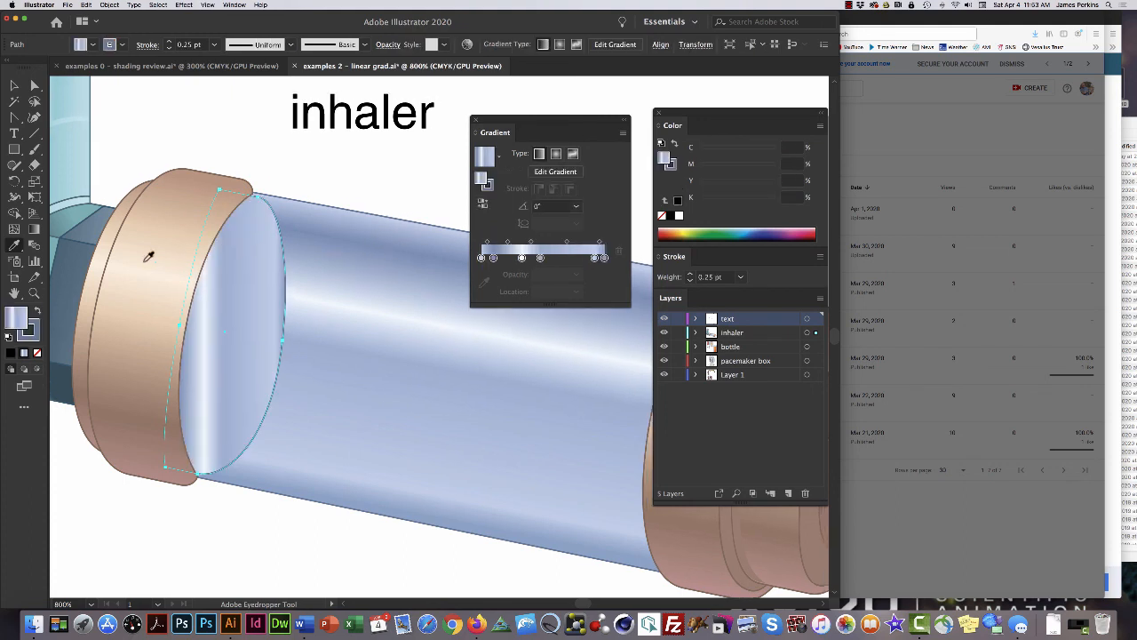
# Redirect the inner ellipse's gradient across the spacer tube at -100.7° and remove the ellipse's outline.
pyautogui.click(35, 229)
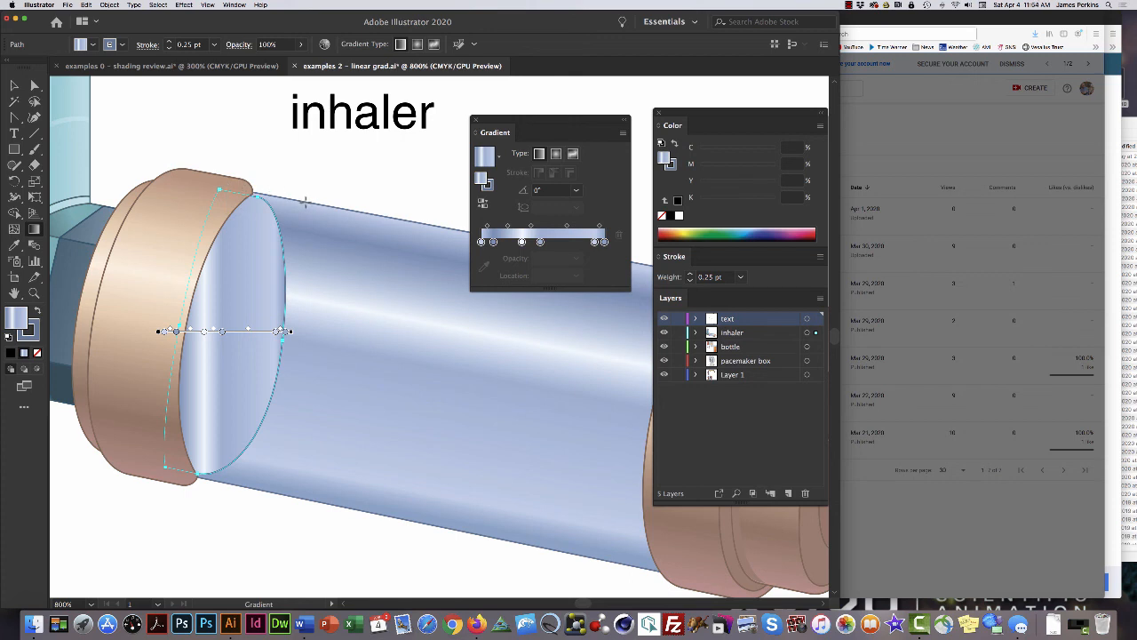
pyautogui.moveTo(305, 196)
pyautogui.mouseDown()
pyautogui.moveTo(269, 480)
pyautogui.moveTo(252, 489)
pyautogui.mouseUp()
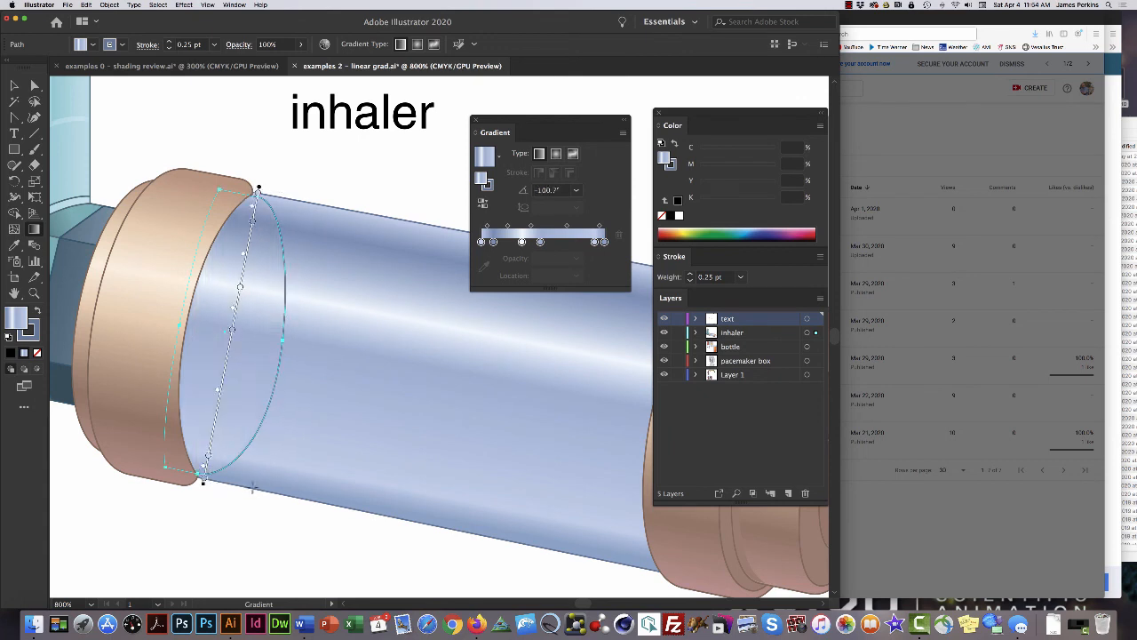
pyautogui.click(672, 167)
pyautogui.click(662, 216)
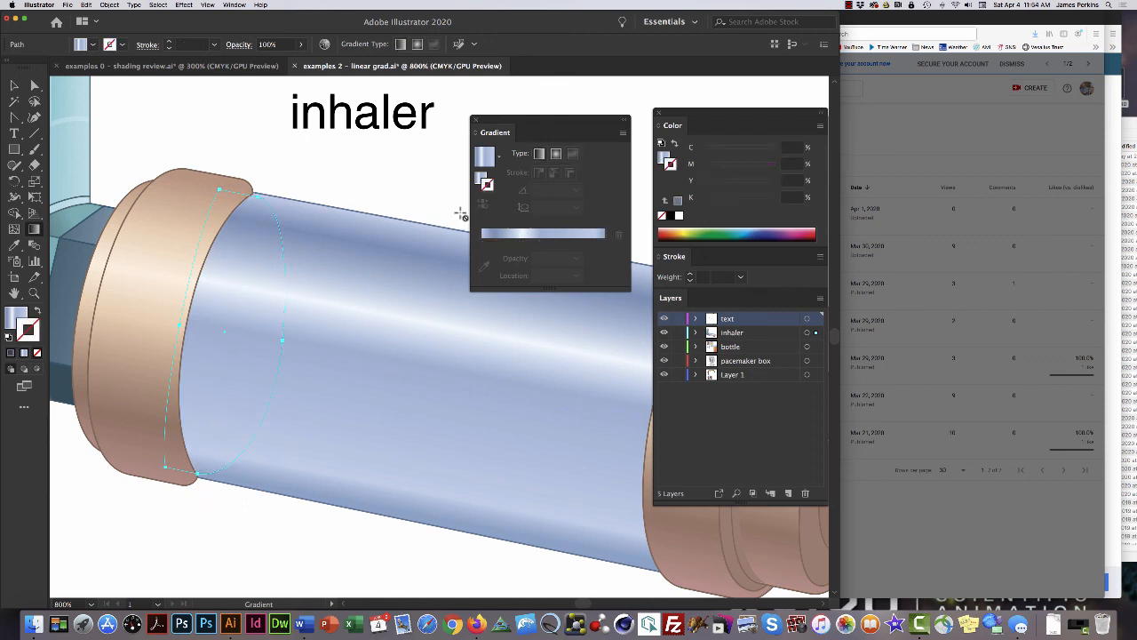
# Set the ellipse gradient's color stop at 9.98% to magenta 30% and yellow 20%.
pyautogui.press('a')
pyautogui.press('g')
pyautogui.click(660, 156)
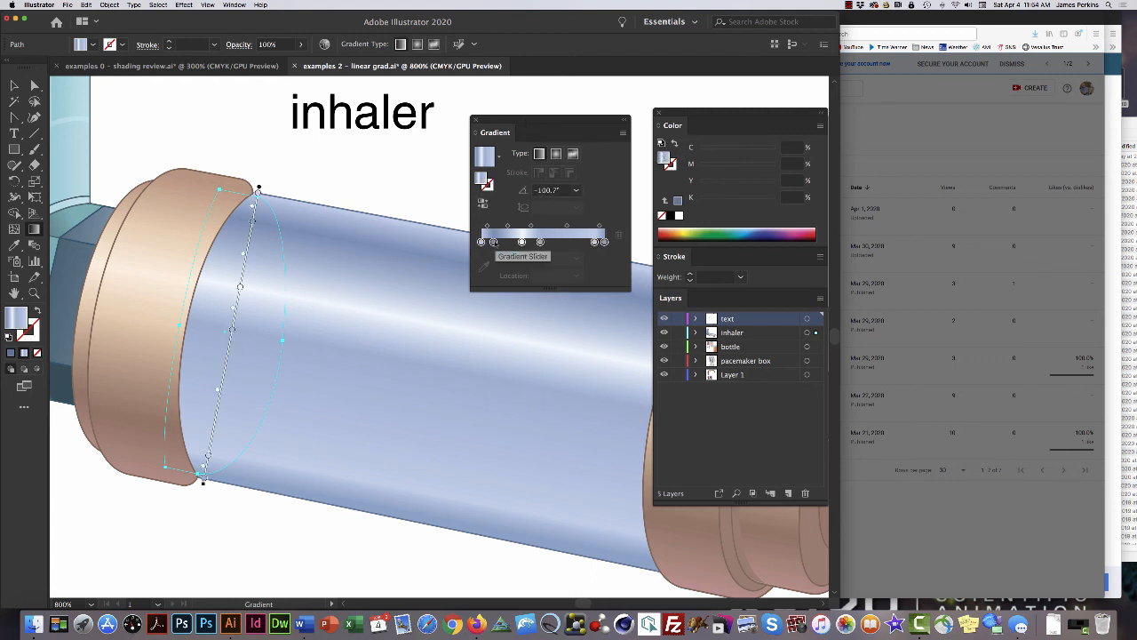
pyautogui.click(493, 242)
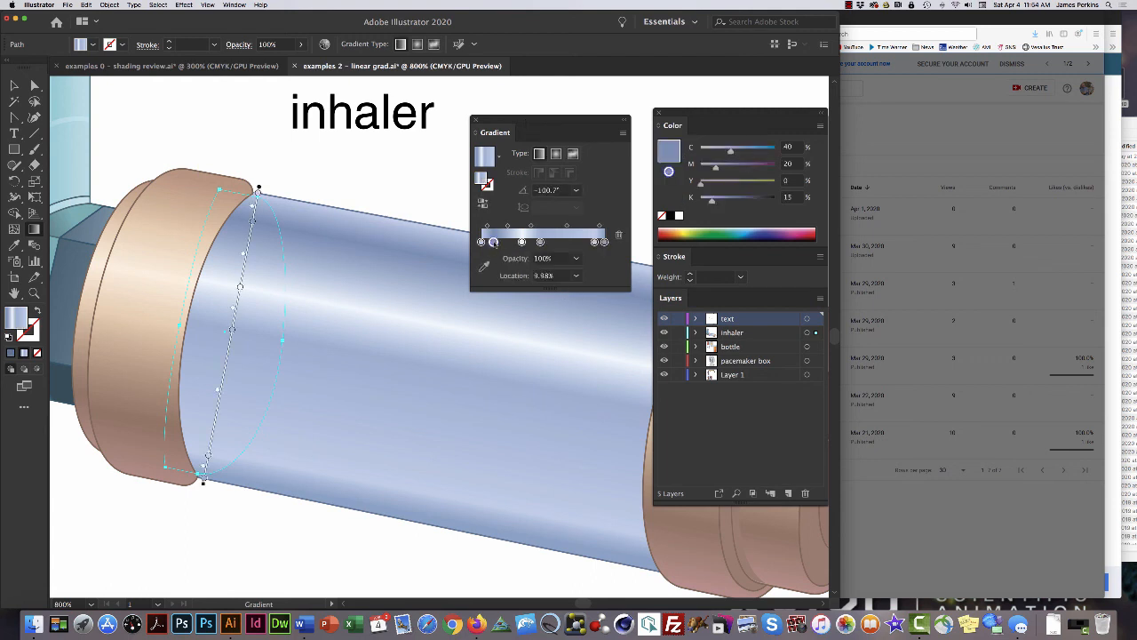
pyautogui.click(793, 165)
pyautogui.write('30')
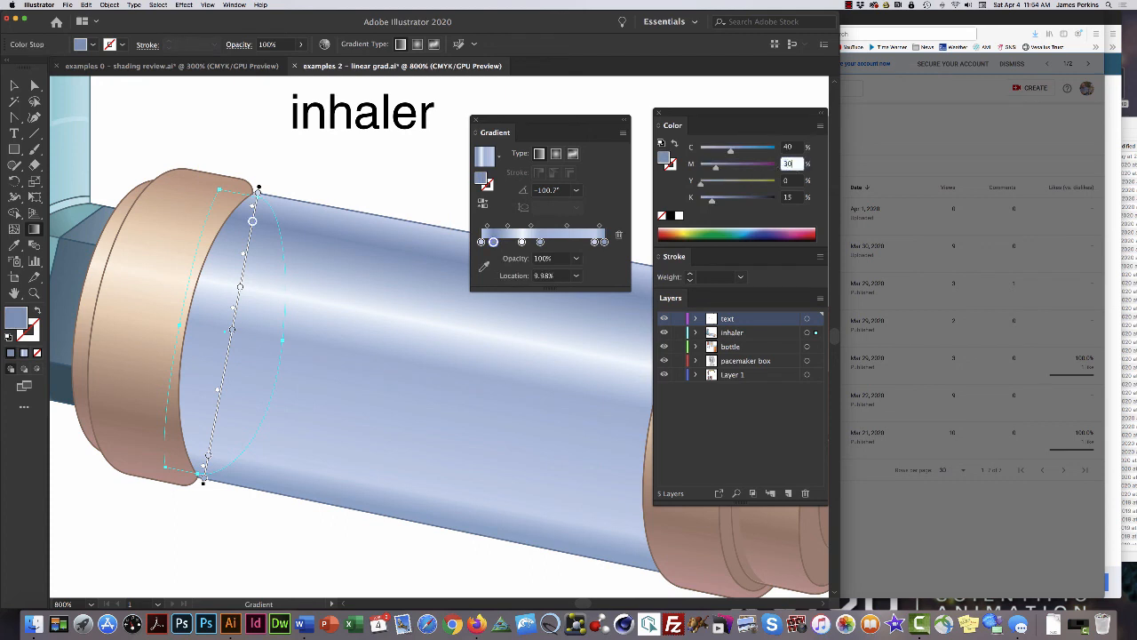
pyautogui.press('Tab')
pyautogui.write('20')
pyautogui.press('Return')
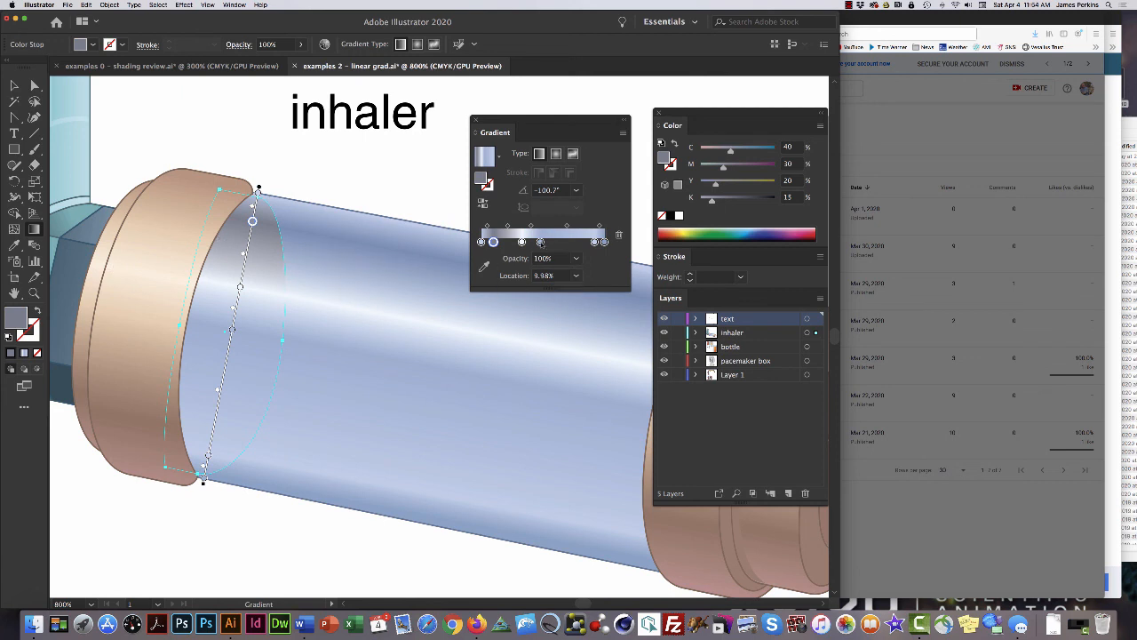
# Set the ellipse gradient's color stop at 47.98% to magenta 30% and yellow 20%.
pyautogui.click(540, 241)
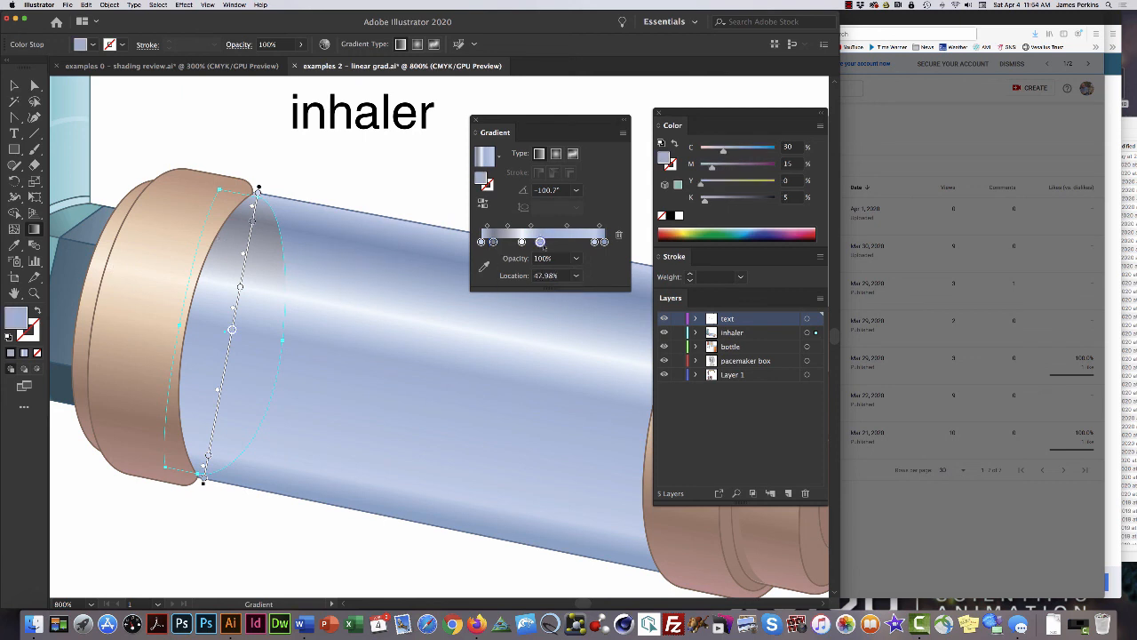
pyautogui.doubleClick(789, 164)
pyautogui.write('30')
pyautogui.press('Tab')
pyautogui.write('20')
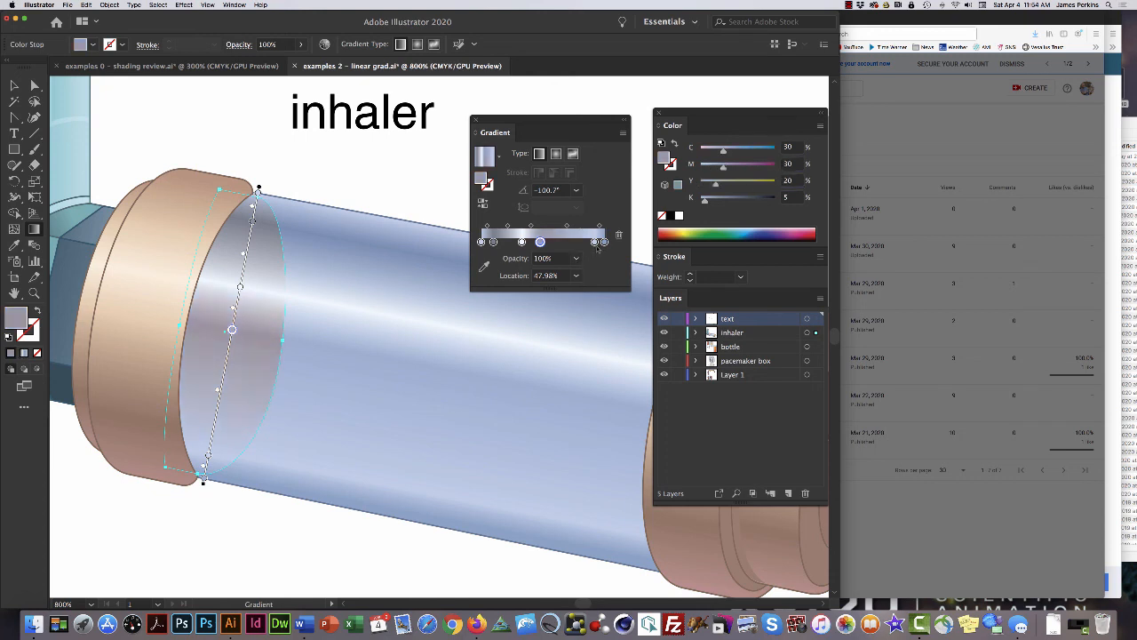
# Set the ellipse gradient's color stop at 92% to magenta 20% and yellow 10%.
pyautogui.click(594, 242)
pyautogui.doubleClick(789, 163)
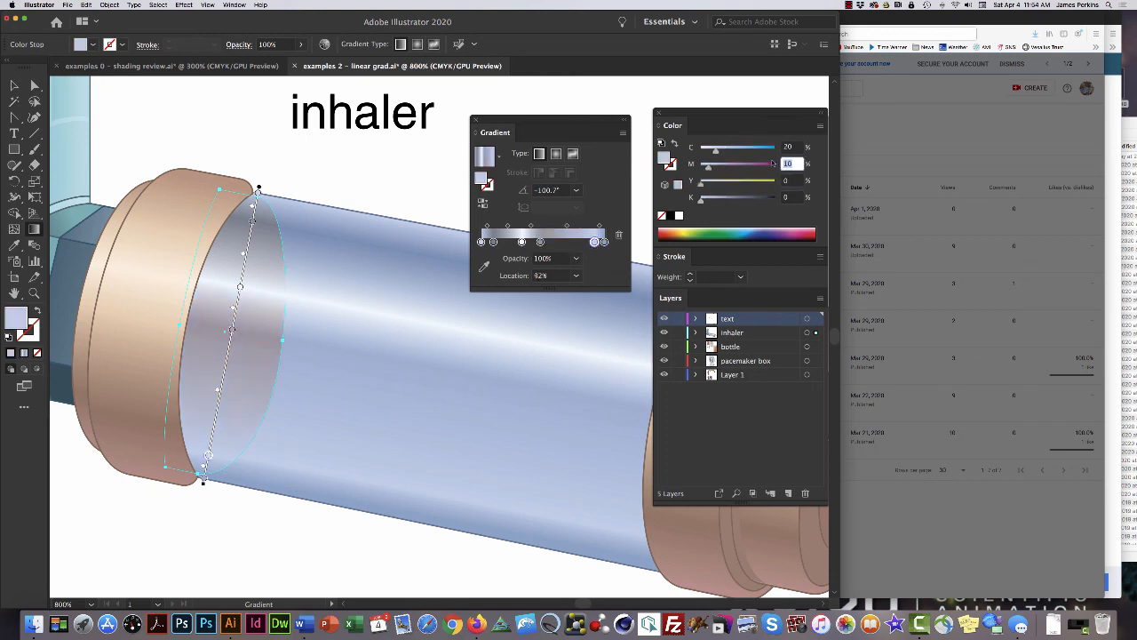
pyautogui.write('20')
pyautogui.press('Tab')
pyautogui.write('10')
pyautogui.press('Return')
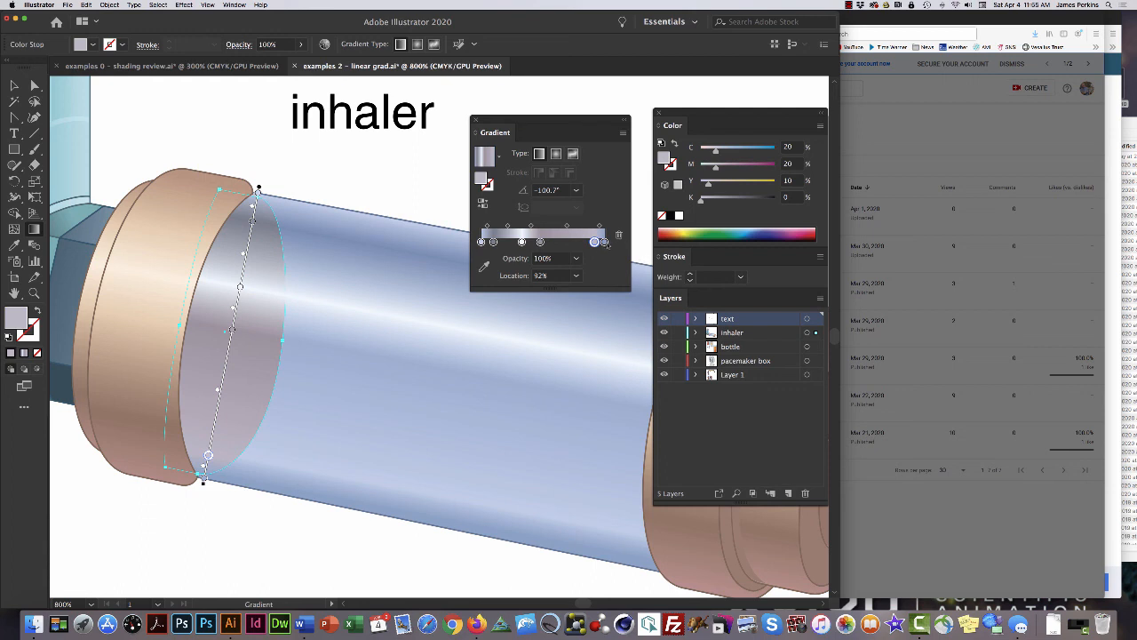
# Set the ellipse gradient's end color stop at 100% to magenta 20% and yellow 10%.
pyautogui.click(604, 241)
pyautogui.click(797, 165)
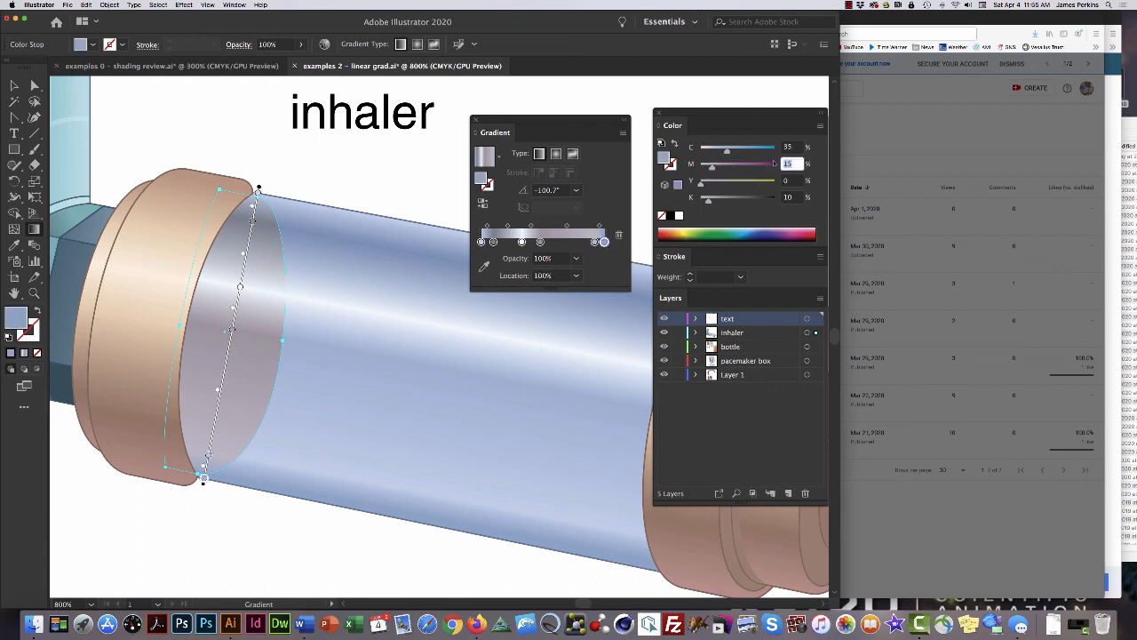
pyautogui.write('20')
pyautogui.press('Tab')
pyautogui.write('10')
pyautogui.press('Return')
# Set the ellipse gradient's starting color stop at 0% to magenta 20% and yellow 10%, and deselect the ellipse.
pyautogui.click(480, 242)
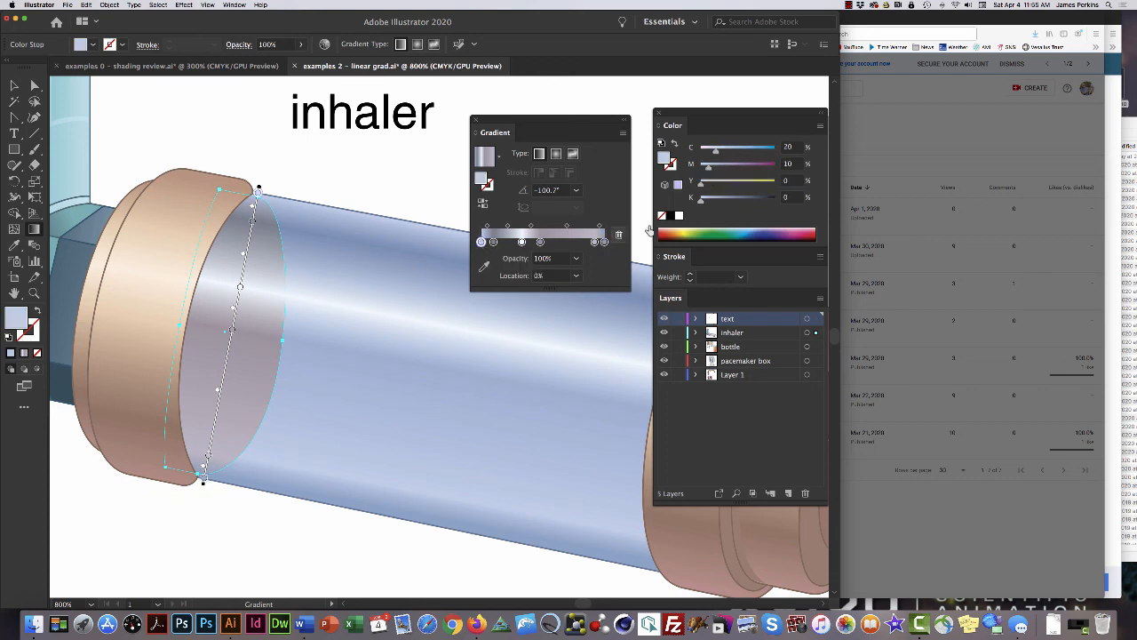
pyautogui.click(788, 163)
pyautogui.write('20')
pyautogui.press('Tab')
pyautogui.write('10')
pyautogui.press('Return')
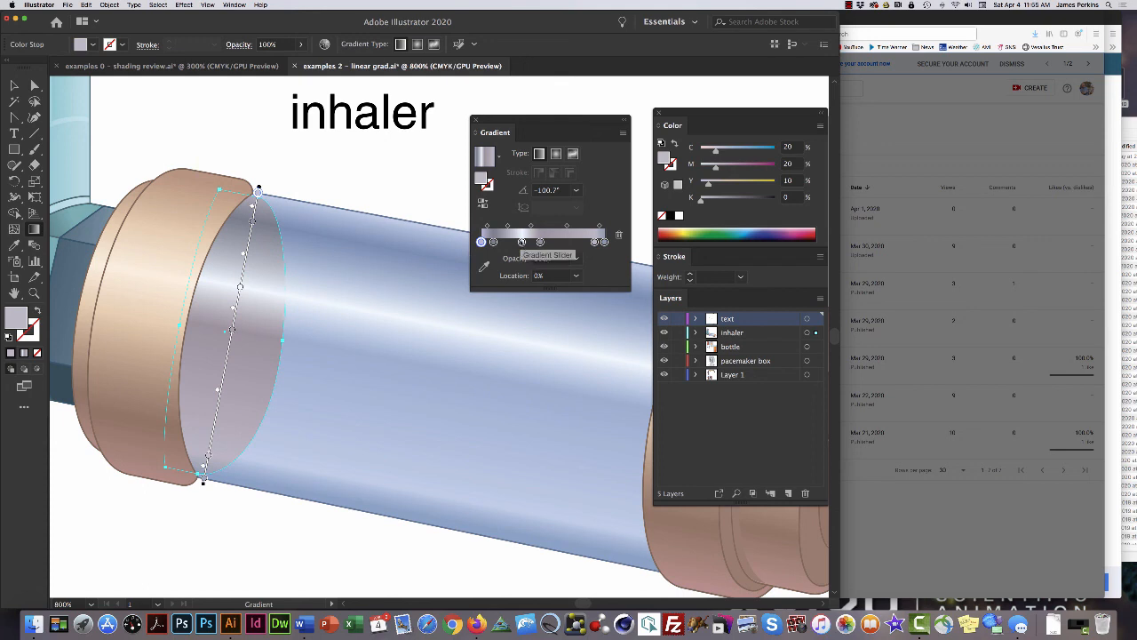
pyautogui.click(388, 197)
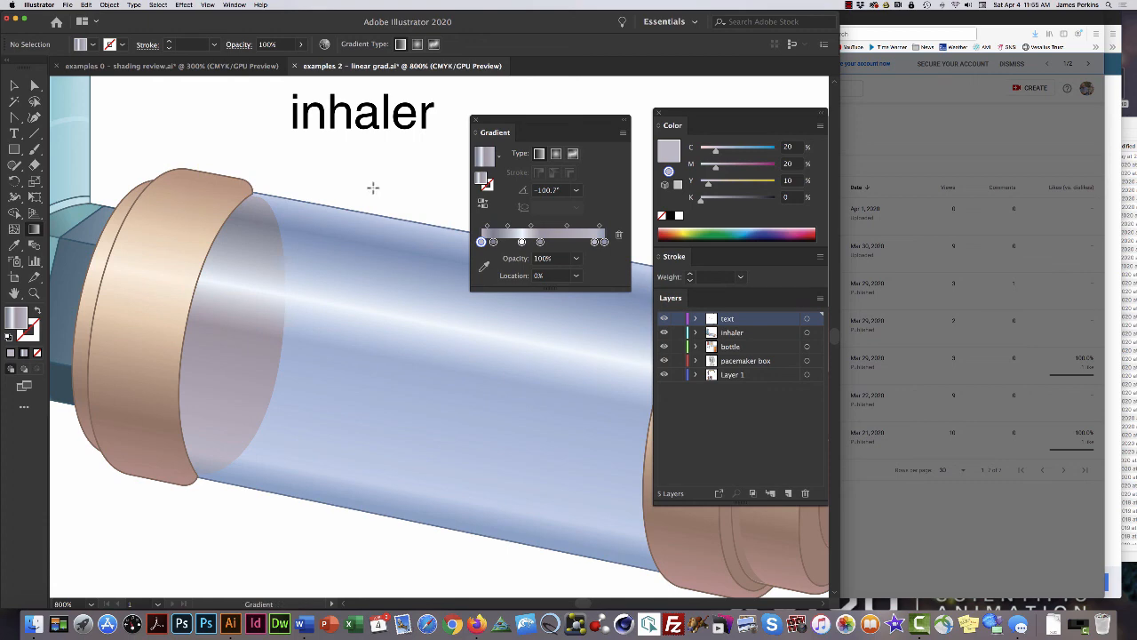
# Examine the see-through end ellipse in the context of the whole inhaler and spacer and the neighbouring illustrations.
pyautogui.press('super+minus')
pyautogui.press('super+minus')
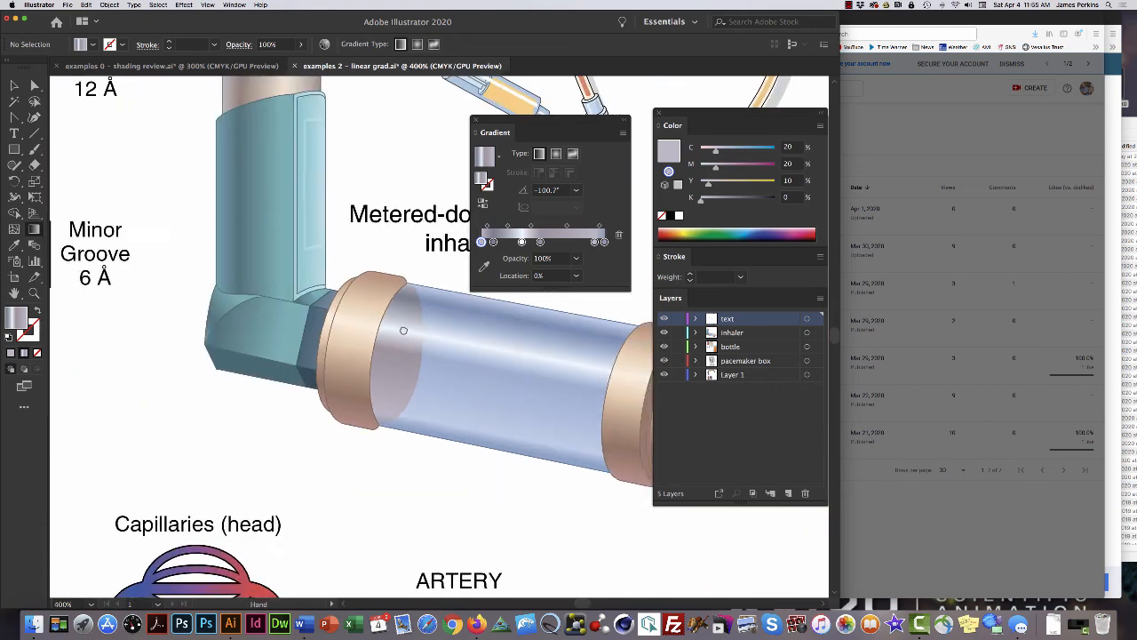
pyautogui.moveTo(403, 330); pyautogui.dragTo(253, 313)
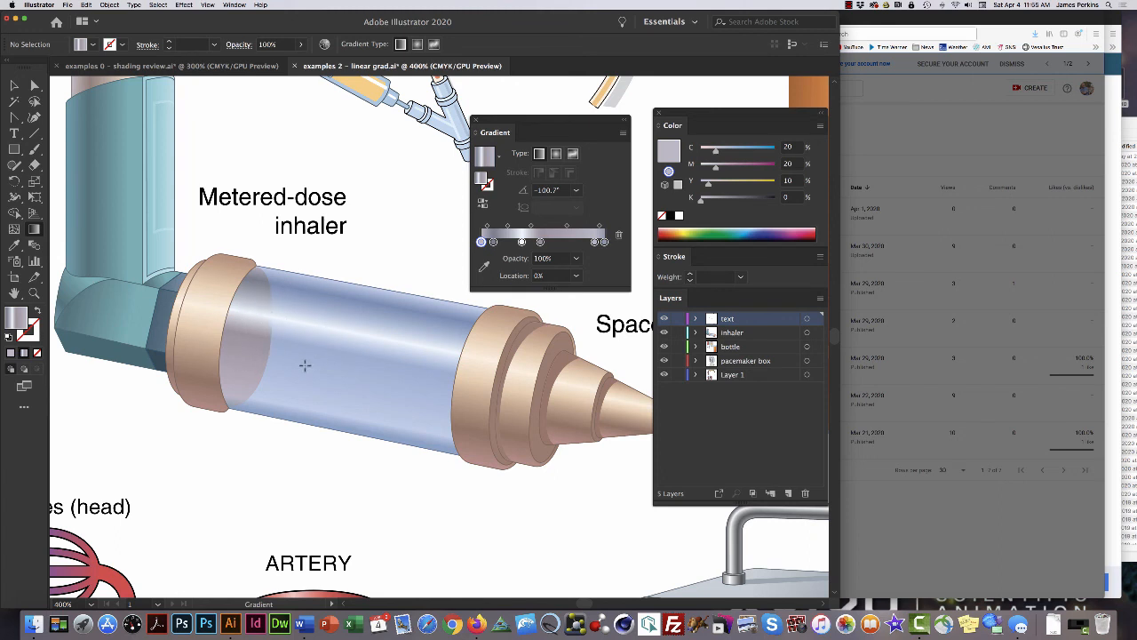
pyautogui.hscroll(1, 305, 365)
pyautogui.press('a')
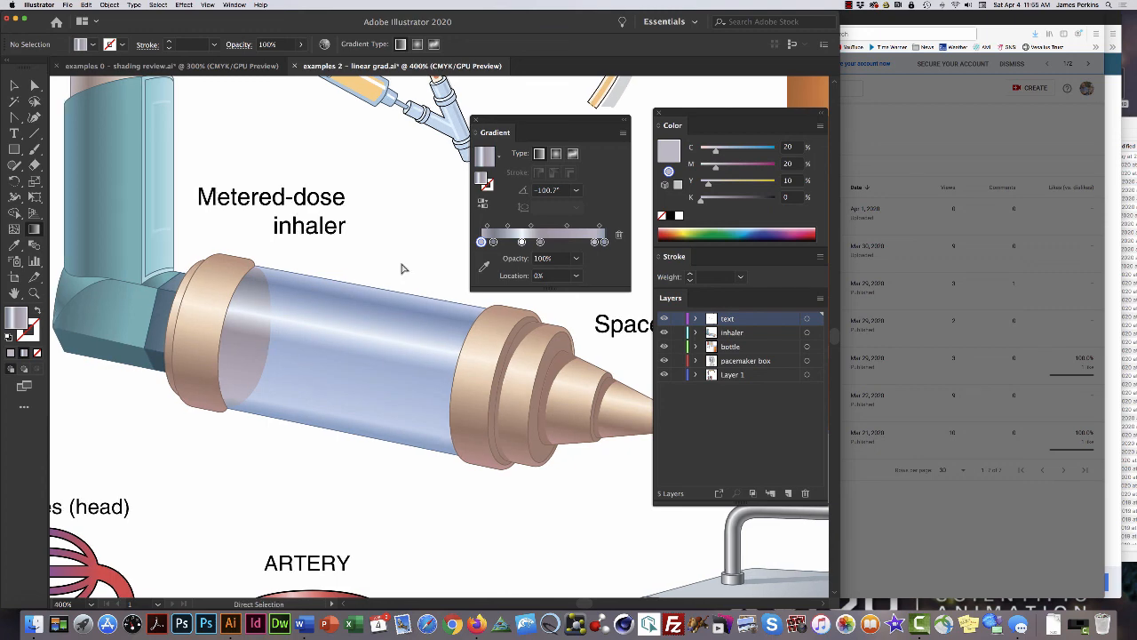
pyautogui.keyDown('alt'); pyautogui.keyDown('super'); pyautogui.click(449, 464); pyautogui.keyUp('super'); pyautogui.keyUp('alt')
pyautogui.keyDown('alt'); pyautogui.keyDown('super'); pyautogui.click(448, 464); pyautogui.keyUp('super'); pyautogui.keyUp('alt')
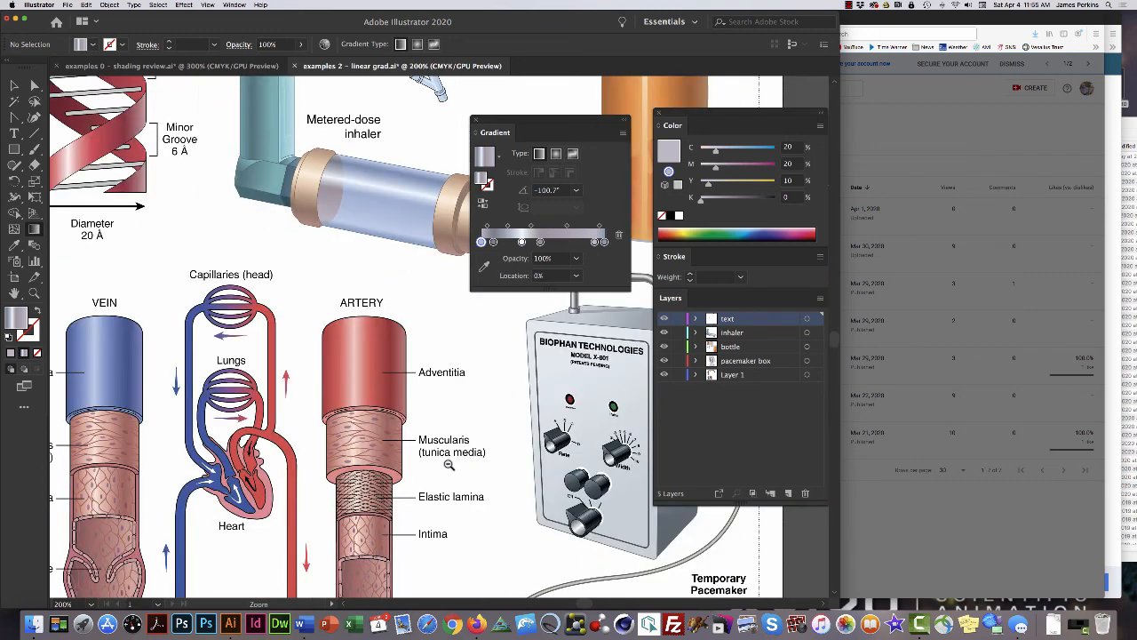
pyautogui.keyDown('alt'); pyautogui.keyDown('super'); pyautogui.click(449, 464); pyautogui.keyUp('super'); pyautogui.keyUp('alt')
pyautogui.moveTo(460, 405); pyautogui.dragTo(377, 462)
pyautogui.moveTo(406, 402); pyautogui.dragTo(414, 439)
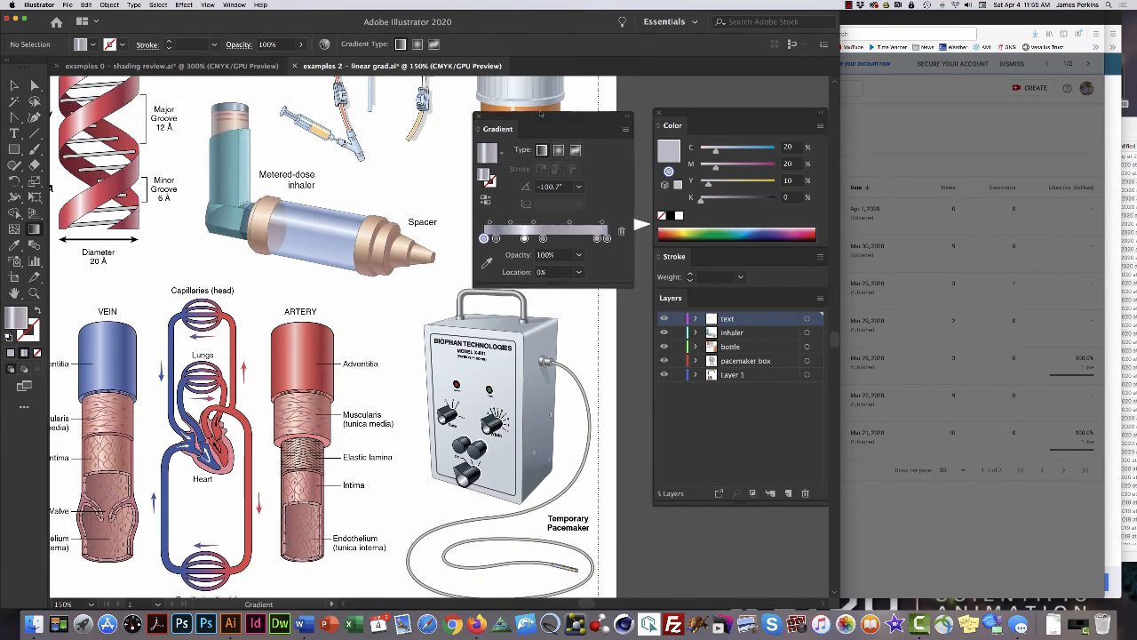
pyautogui.moveTo(533, 121); pyautogui.dragTo(549, 96)
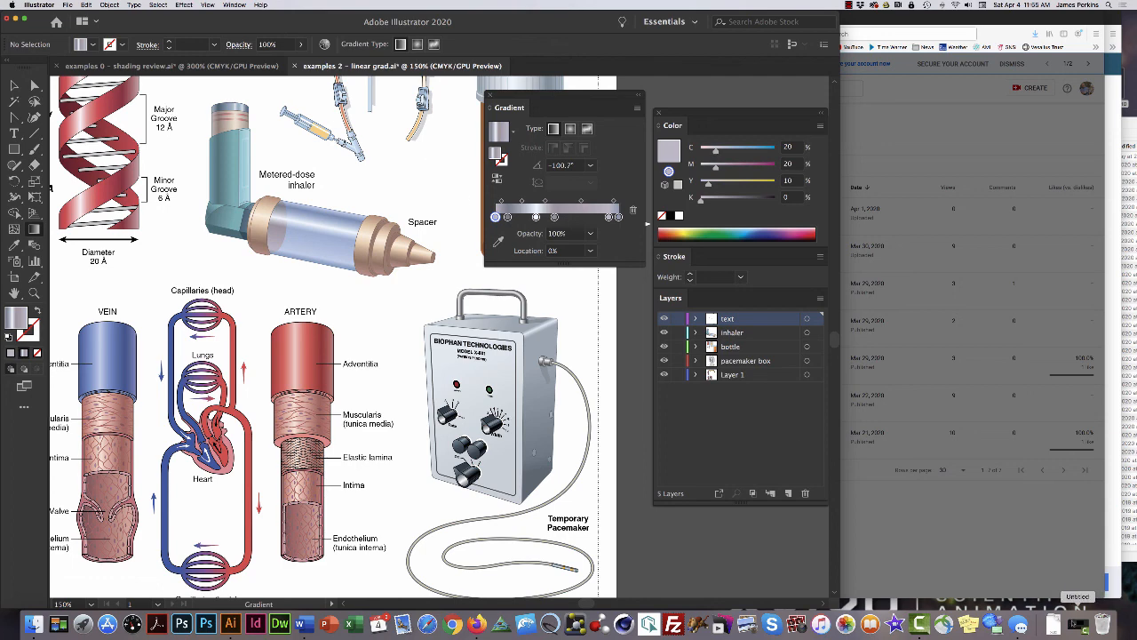
pyautogui.click(1073, 625)
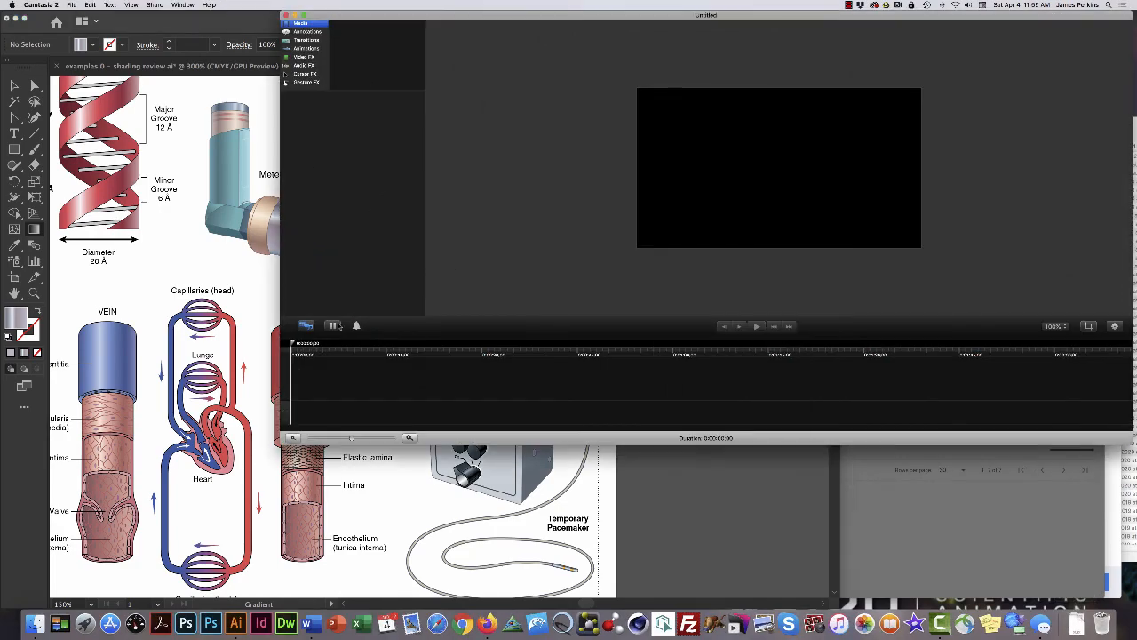